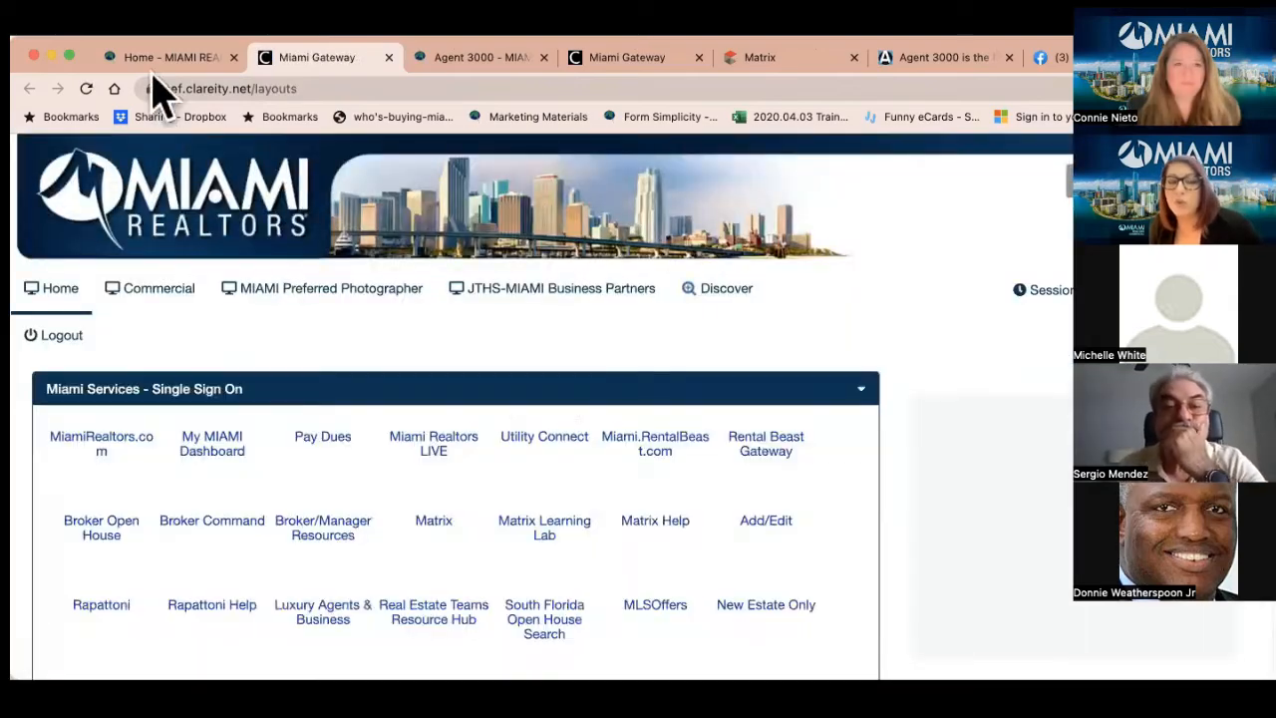
Switch from the Clareity dashboard to the Home - MIAMI REALTORS browser tab
{"action": "left_click", "coordinate": [152, 62]}
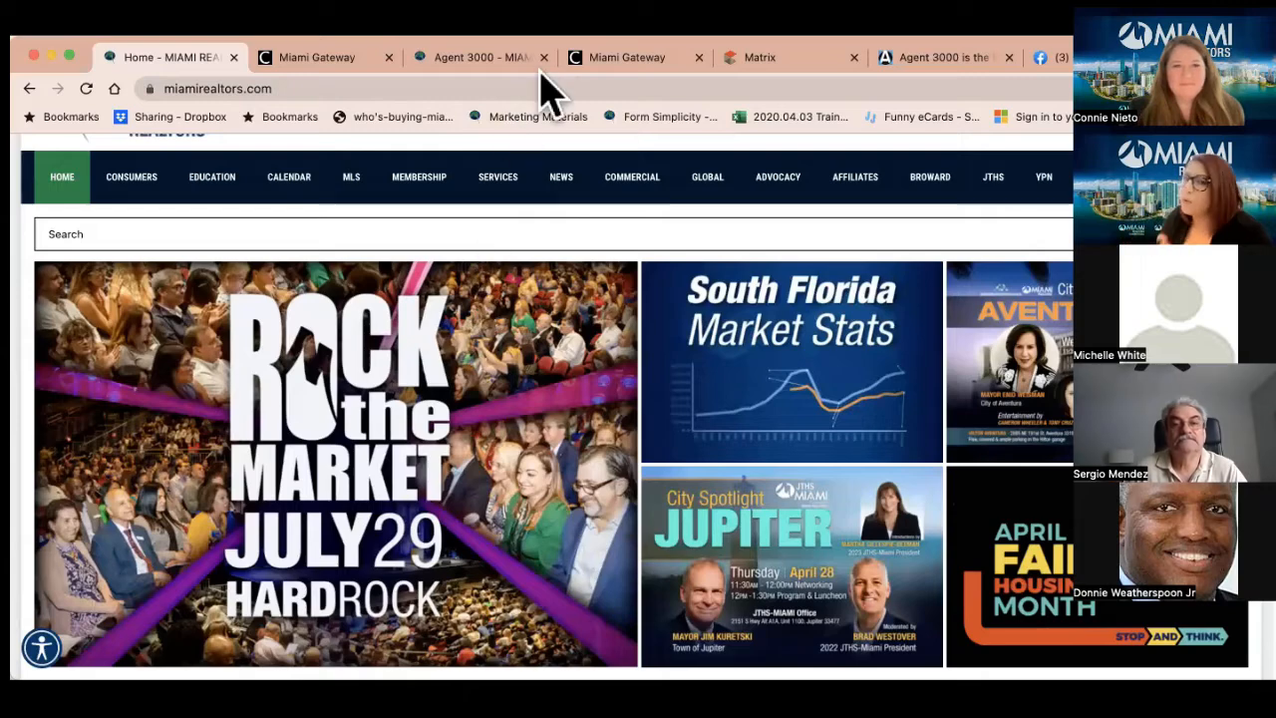
Browse the miamirealtors.com home page, then return to the Miami Gateway service icons
{"action": "mouse_move", "coordinate": [498, 176]}
{"action": "mouse_move", "coordinate": [486, 309]}
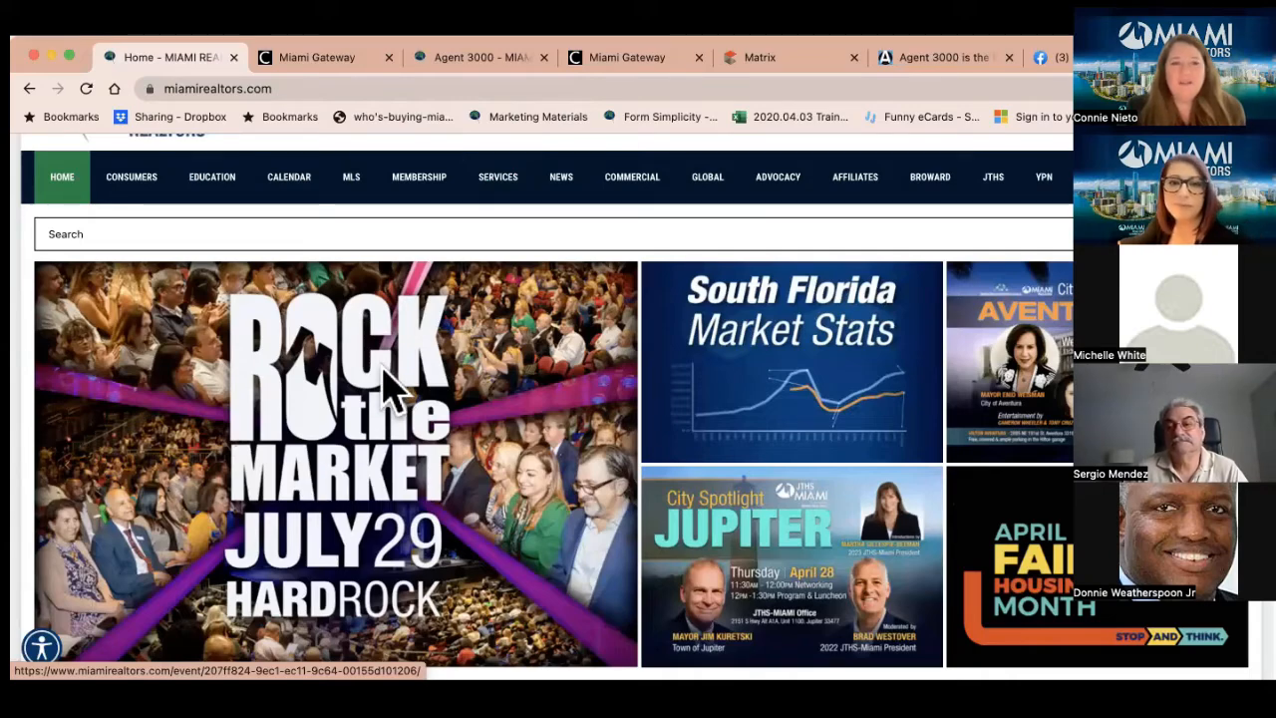
{"action": "scroll", "coordinate": [383, 371], "scroll_direction": "up", "scroll_amount": 2}
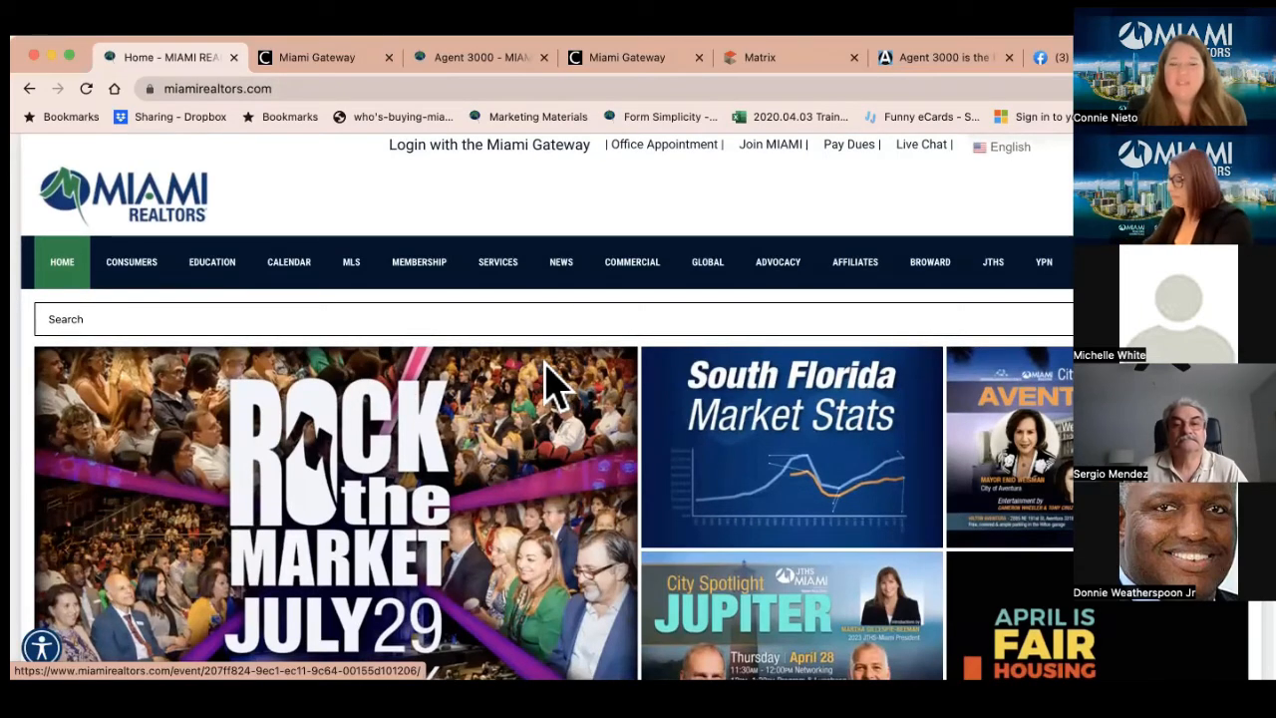
{"action": "scroll", "coordinate": [548, 385], "scroll_direction": "down", "scroll_amount": 5}
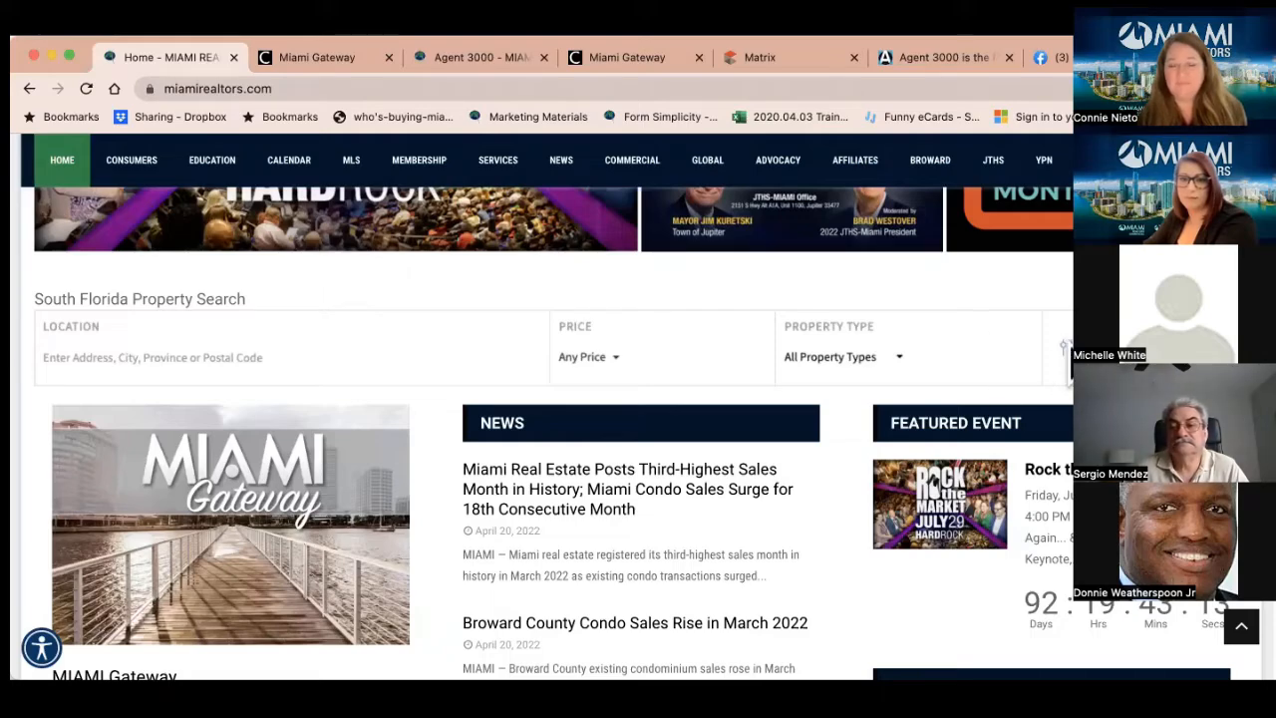
{"action": "scroll", "coordinate": [638, 339], "scroll_direction": "up", "scroll_amount": 3}
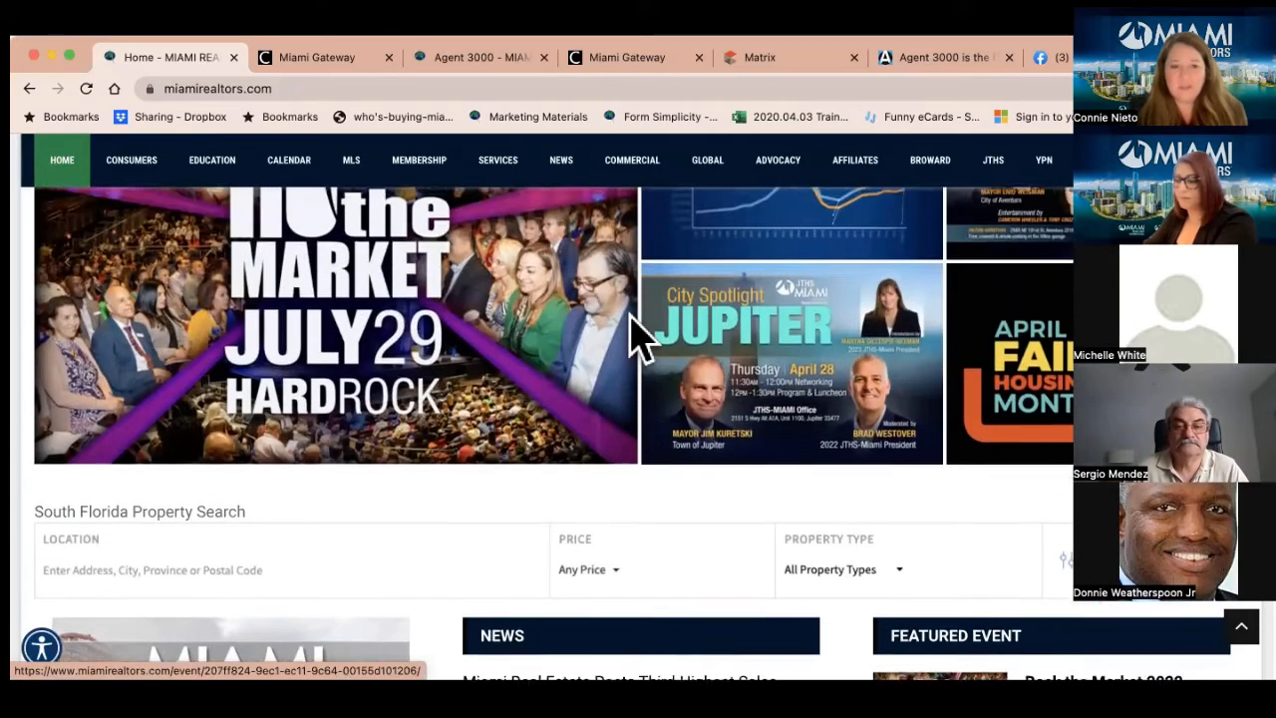
{"action": "scroll", "coordinate": [638, 339], "scroll_direction": "down", "scroll_amount": 3}
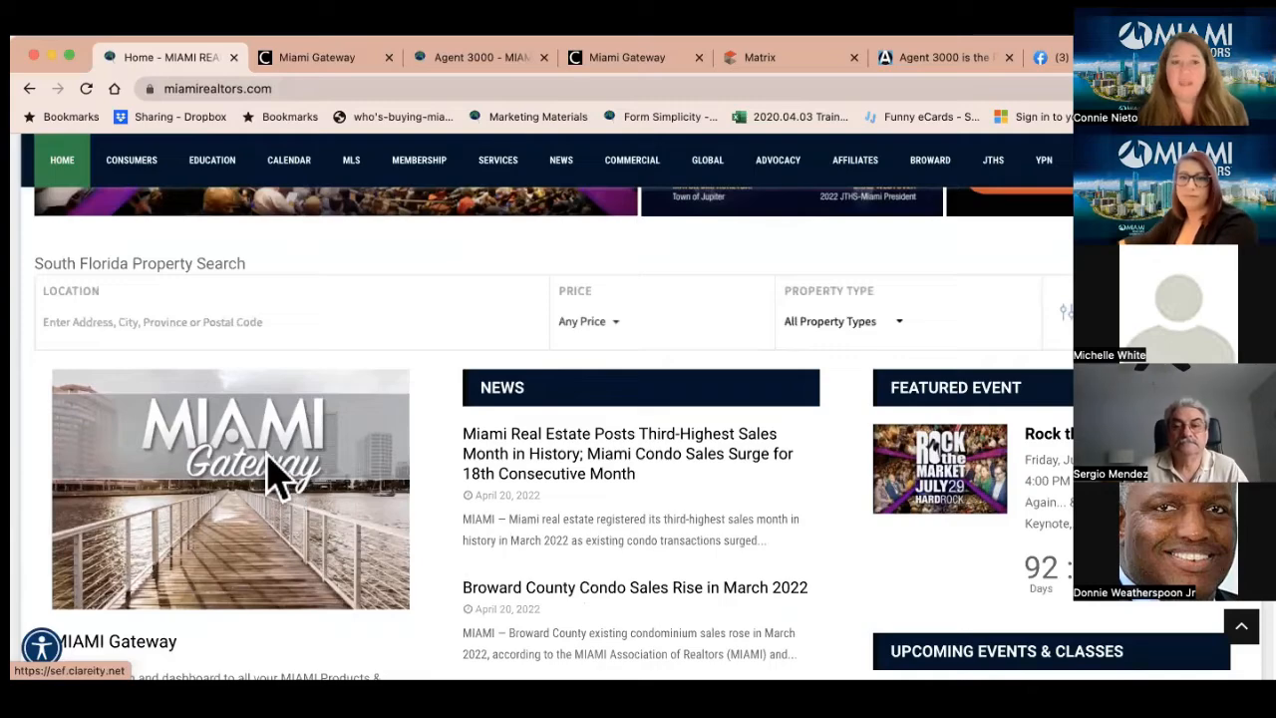
{"action": "left_click", "coordinate": [335, 55]}
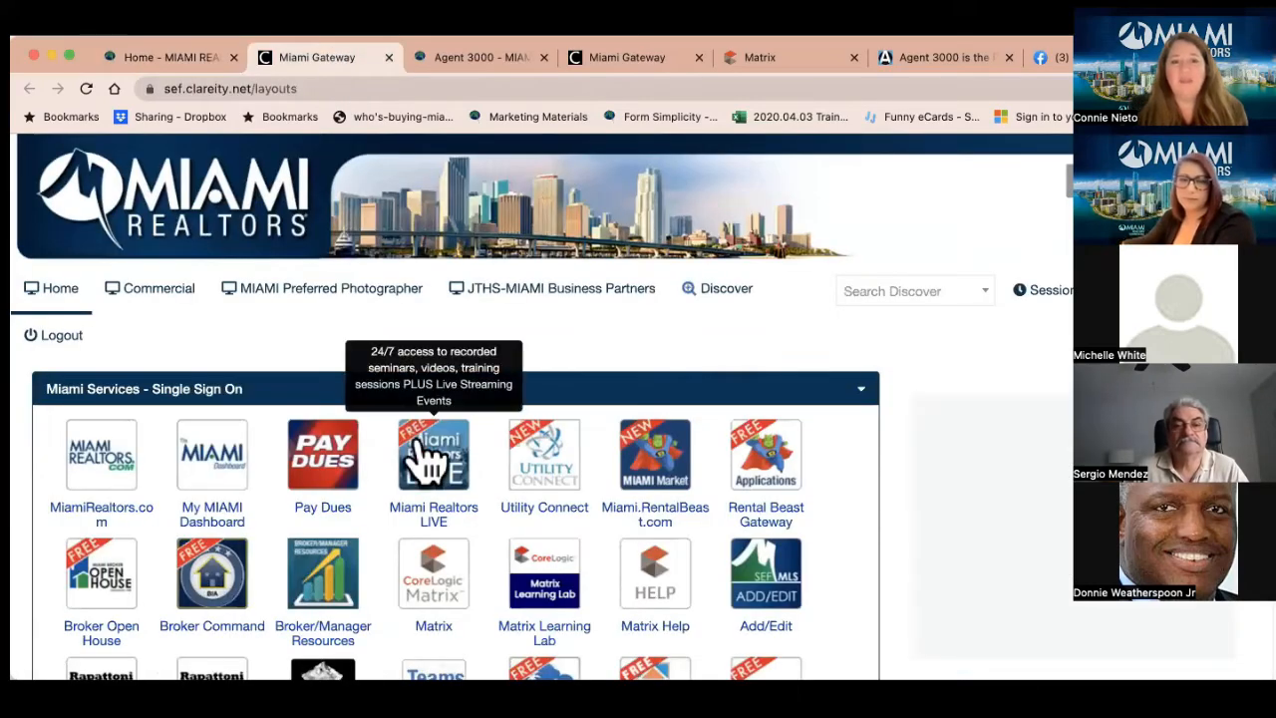
Scroll past the Agent3000 entry in the Gateway list and open the Agent 3000 - MIAMI page
{"action": "scroll", "coordinate": [528, 588], "scroll_direction": "down", "scroll_amount": 1}
{"action": "scroll", "coordinate": [528, 590], "scroll_direction": "down", "scroll_amount": 3}
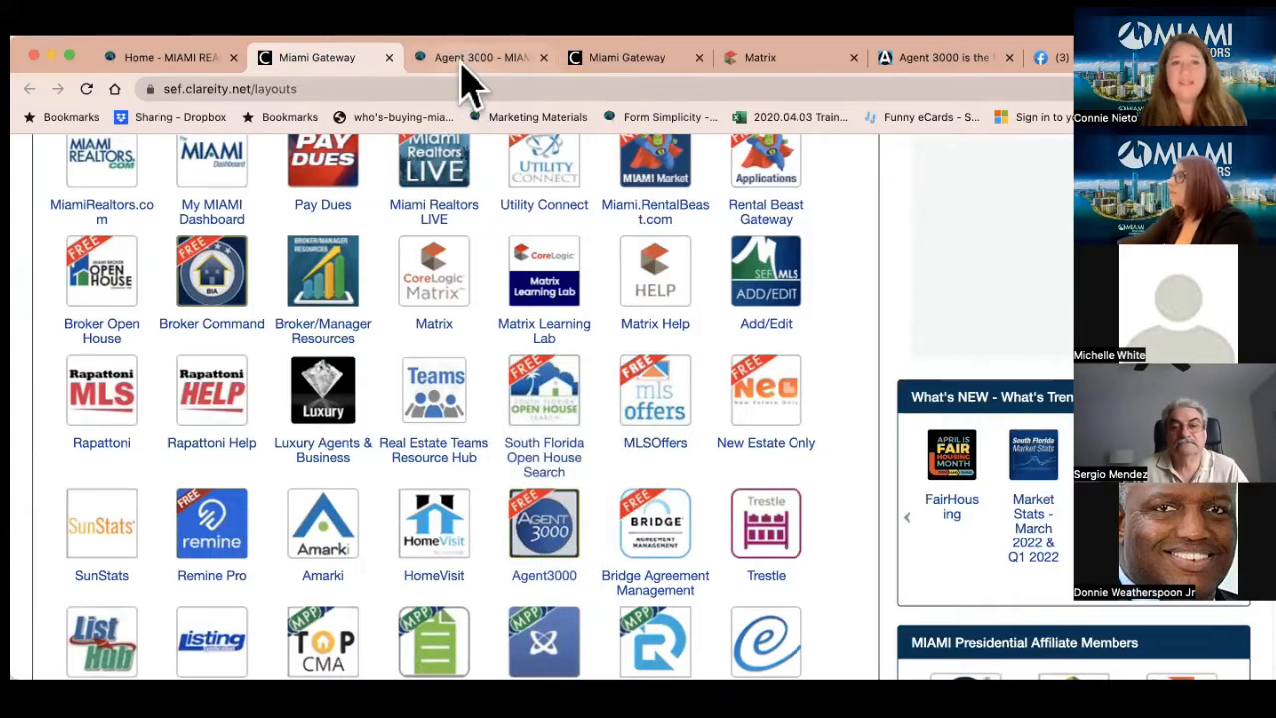
{"action": "left_click", "coordinate": [460, 60]}
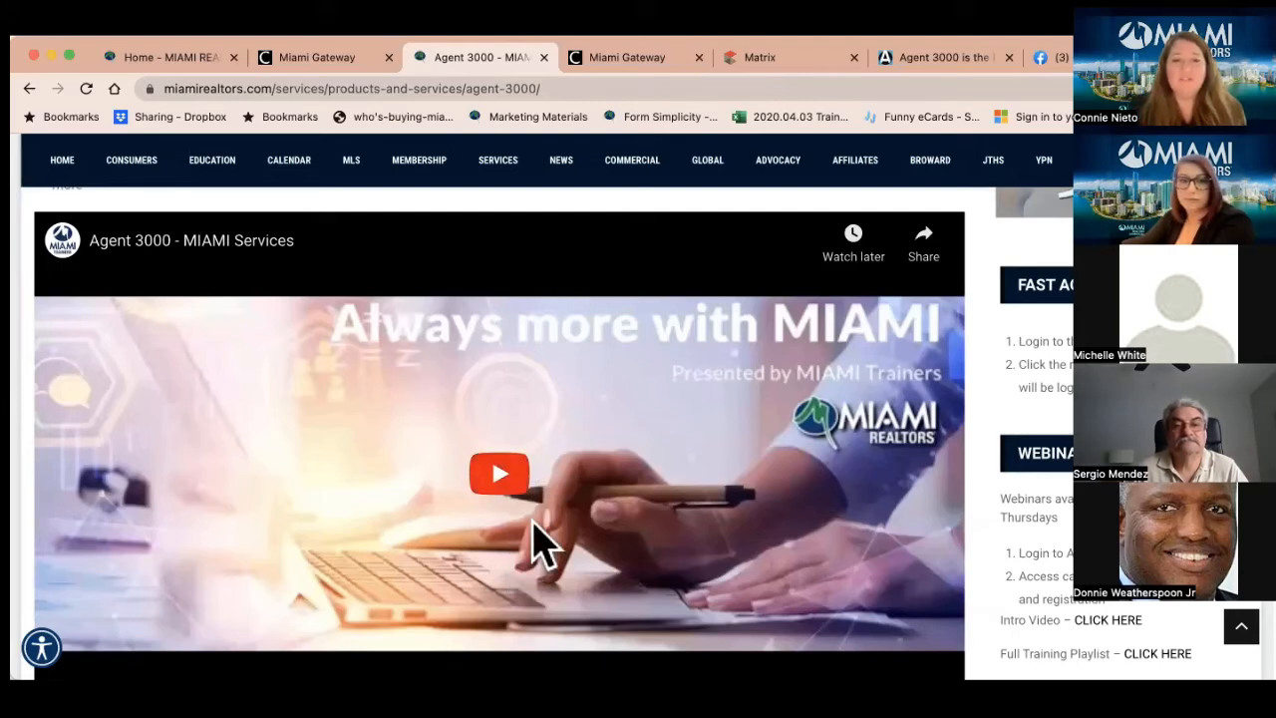
Read through the Agent 3000 webinars and support page, select its URL, and return to Miami Gateway
{"action": "scroll", "coordinate": [539, 543], "scroll_direction": "down", "scroll_amount": 2}
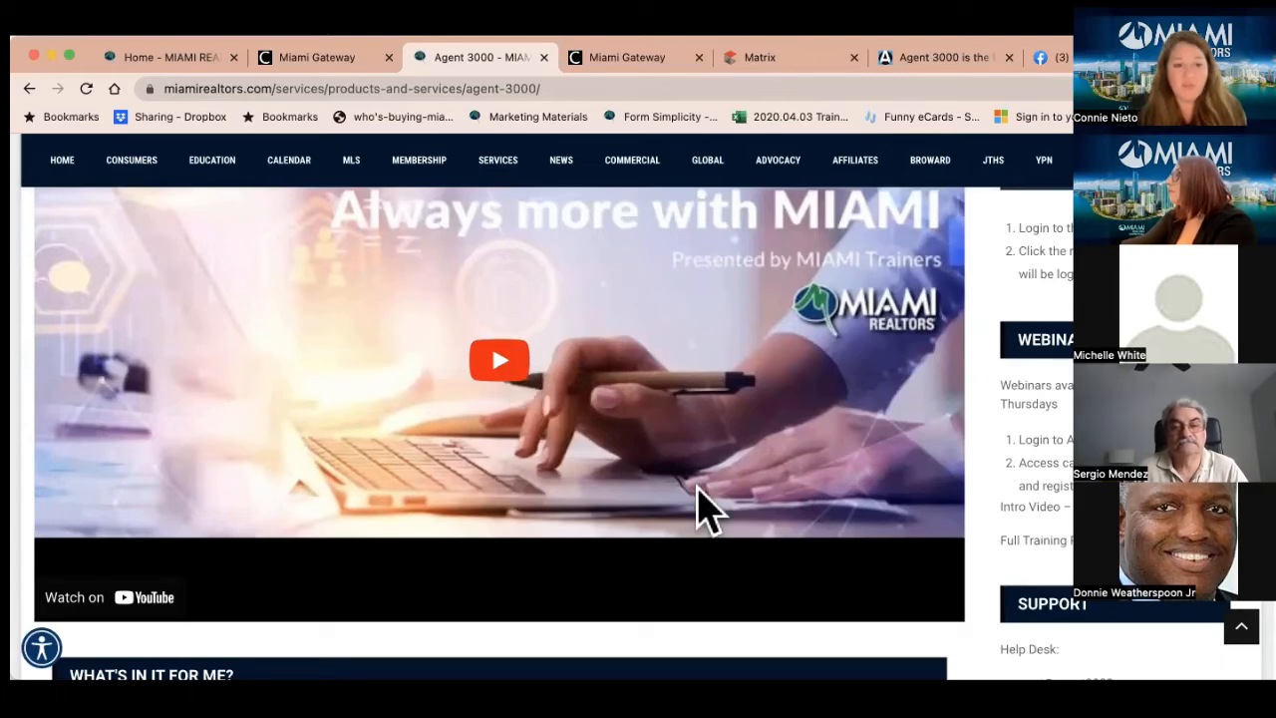
{"action": "scroll", "coordinate": [697, 490], "scroll_direction": "down", "scroll_amount": 7}
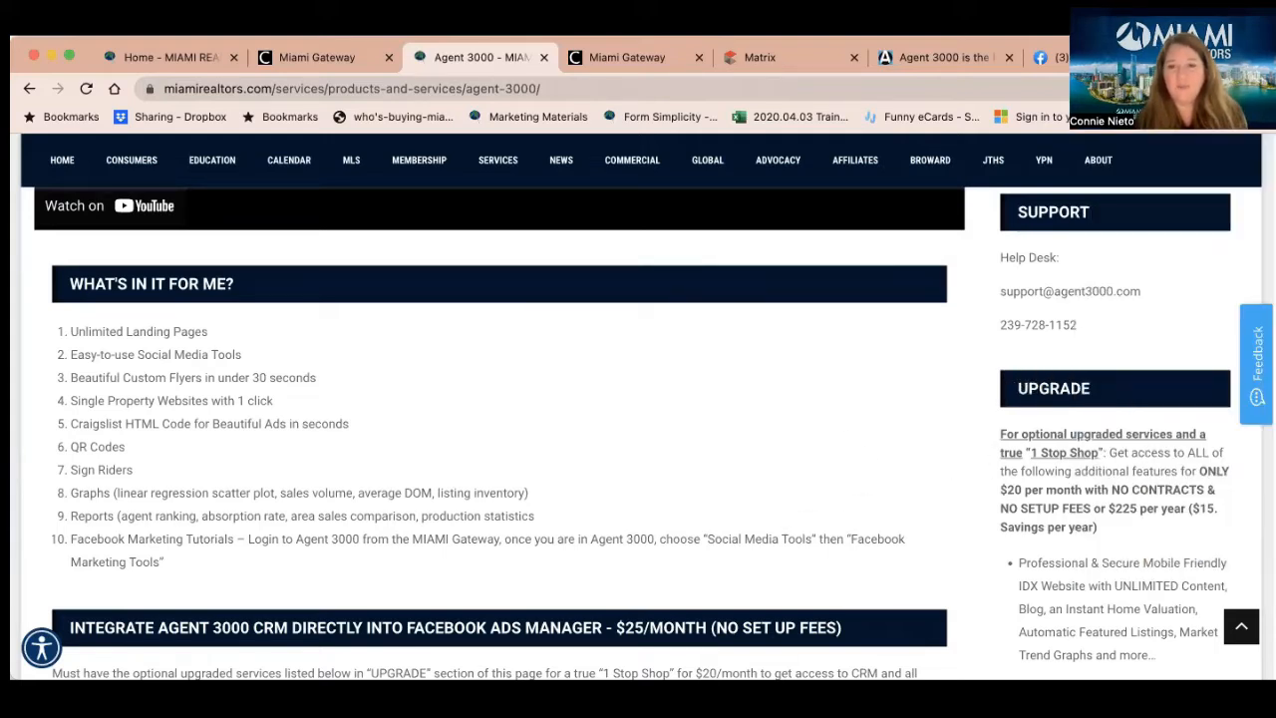
{"action": "scroll", "coordinate": [1084, 385], "scroll_direction": "down", "scroll_amount": 4}
{"action": "scroll", "coordinate": [1083, 385], "scroll_direction": "down", "scroll_amount": 1}
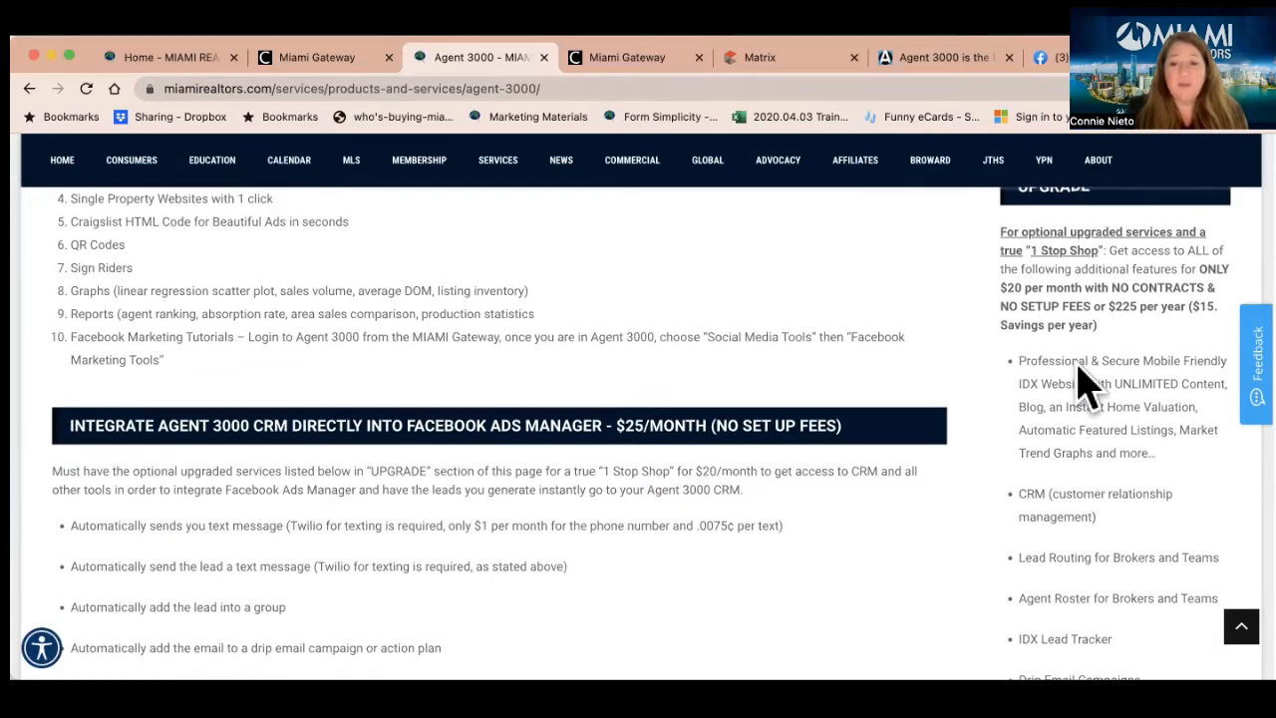
{"action": "scroll", "coordinate": [1080, 374], "scroll_direction": "down", "scroll_amount": 1}
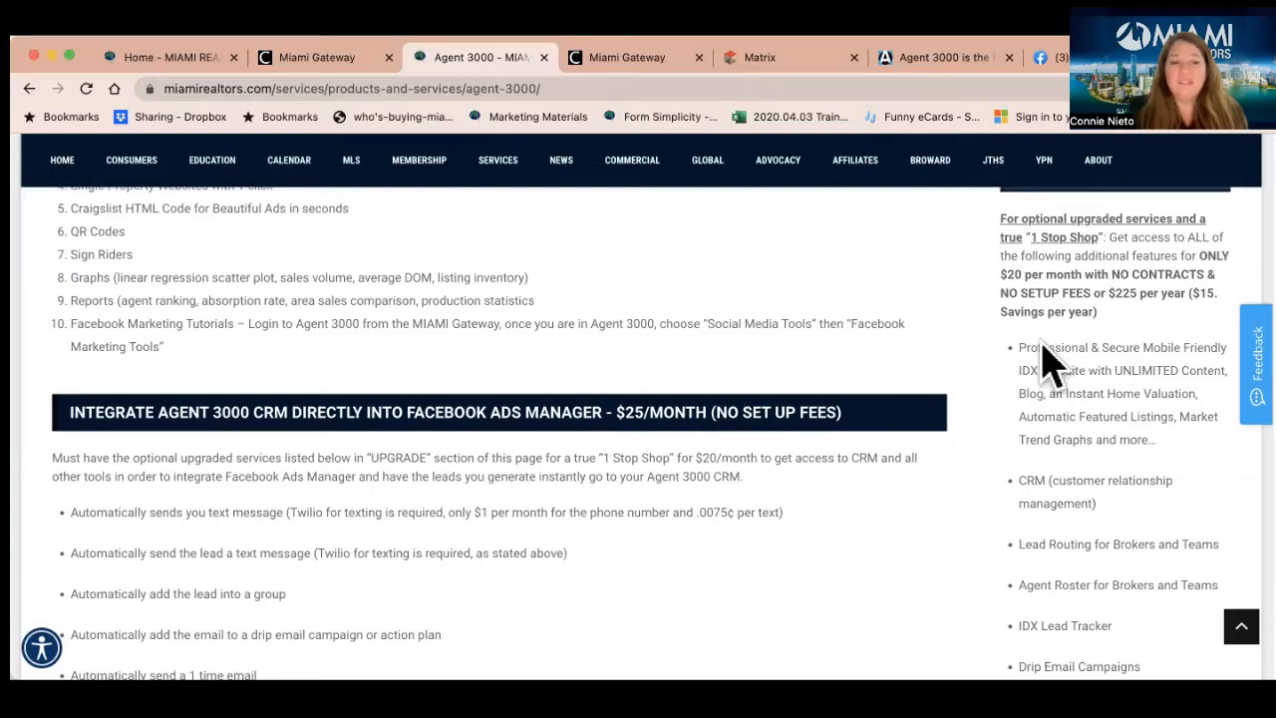
{"action": "scroll", "coordinate": [1043, 349], "scroll_direction": "down", "scroll_amount": 8}
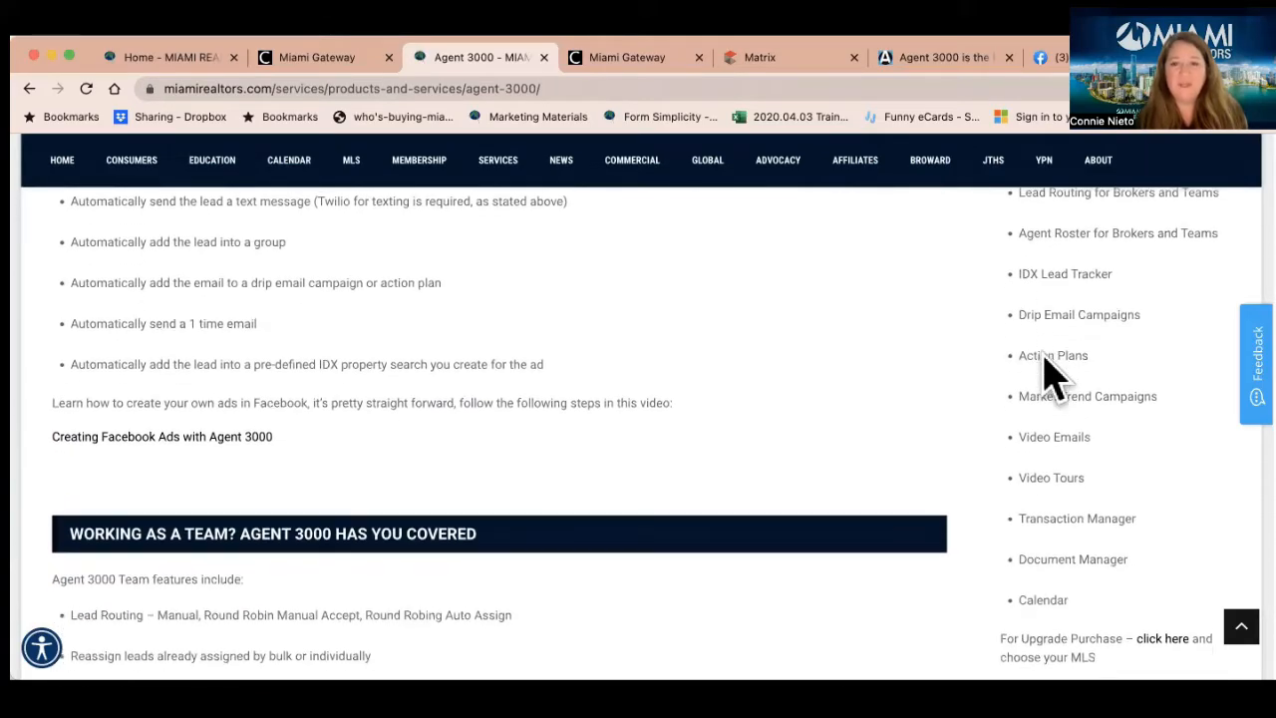
{"action": "scroll", "coordinate": [1046, 373], "scroll_direction": "down", "scroll_amount": 7}
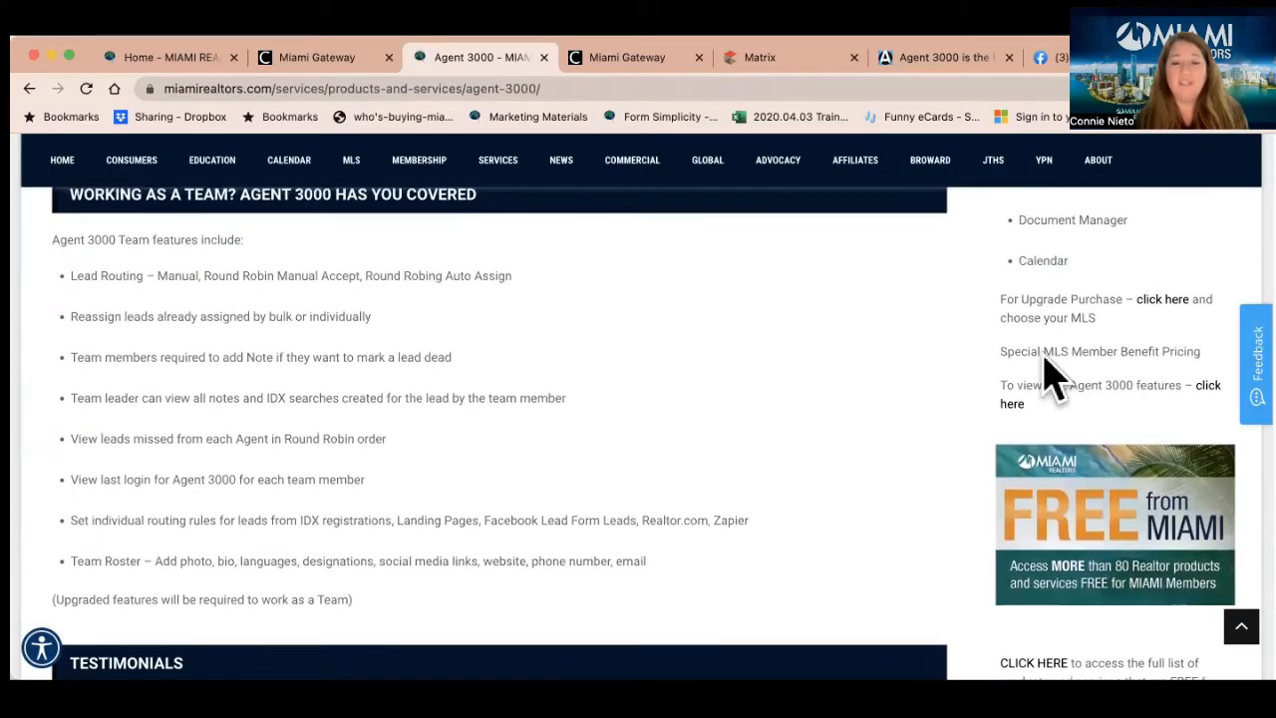
{"action": "scroll", "coordinate": [1046, 374], "scroll_direction": "up", "scroll_amount": 20}
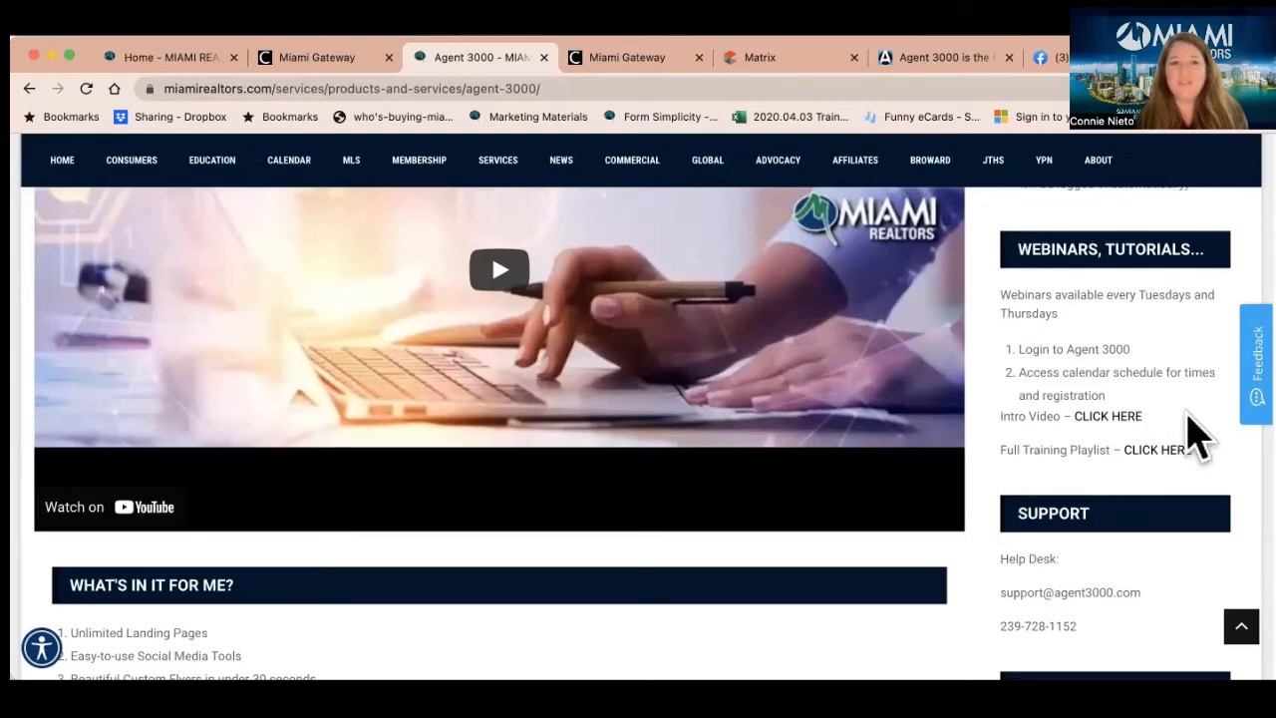
{"action": "left_click", "coordinate": [456, 88]}
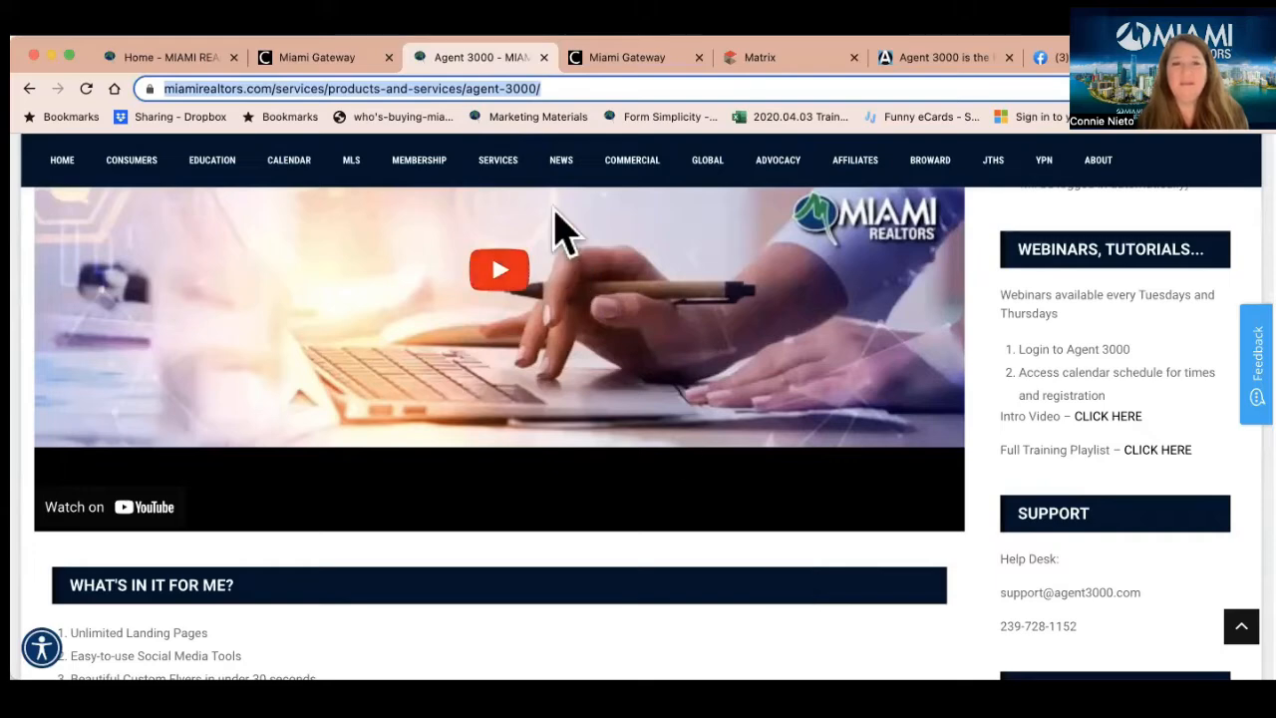
{"action": "left_click", "coordinate": [349, 58]}
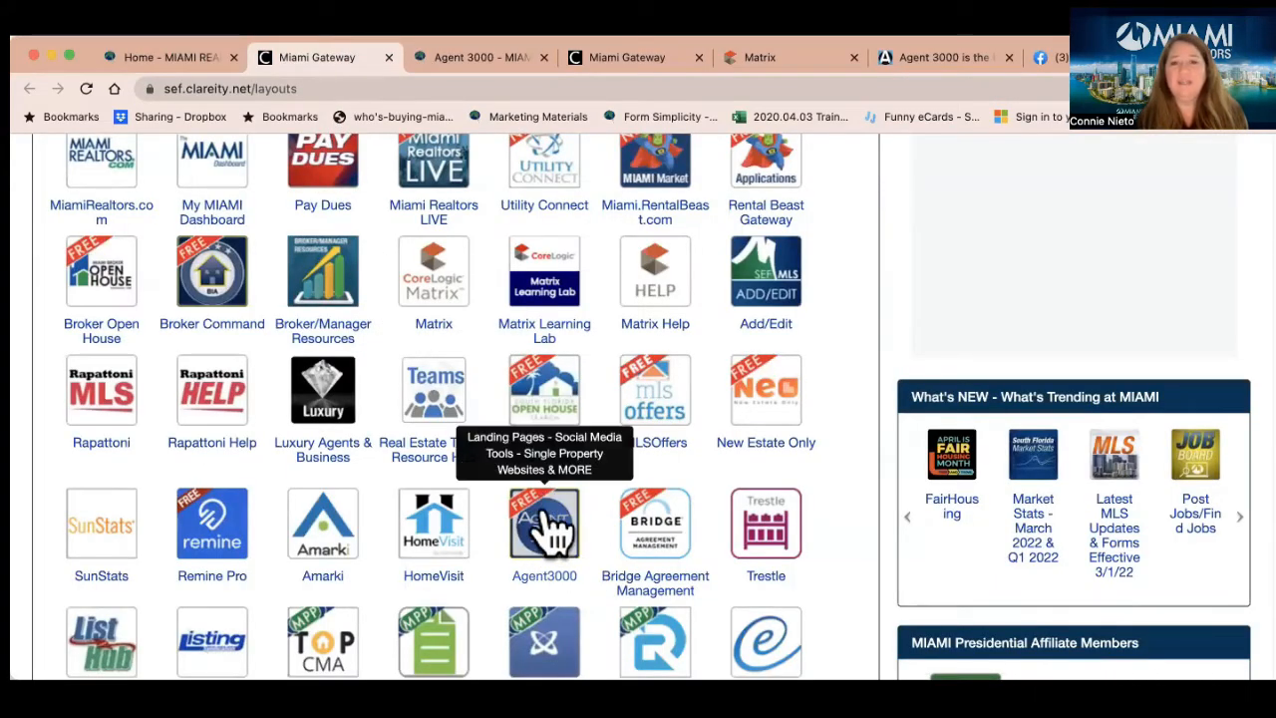
Bring up the Agent 3000 admin dashboard with lead counts and Upcoming Tasks
{"action": "left_click", "coordinate": [937, 59]}
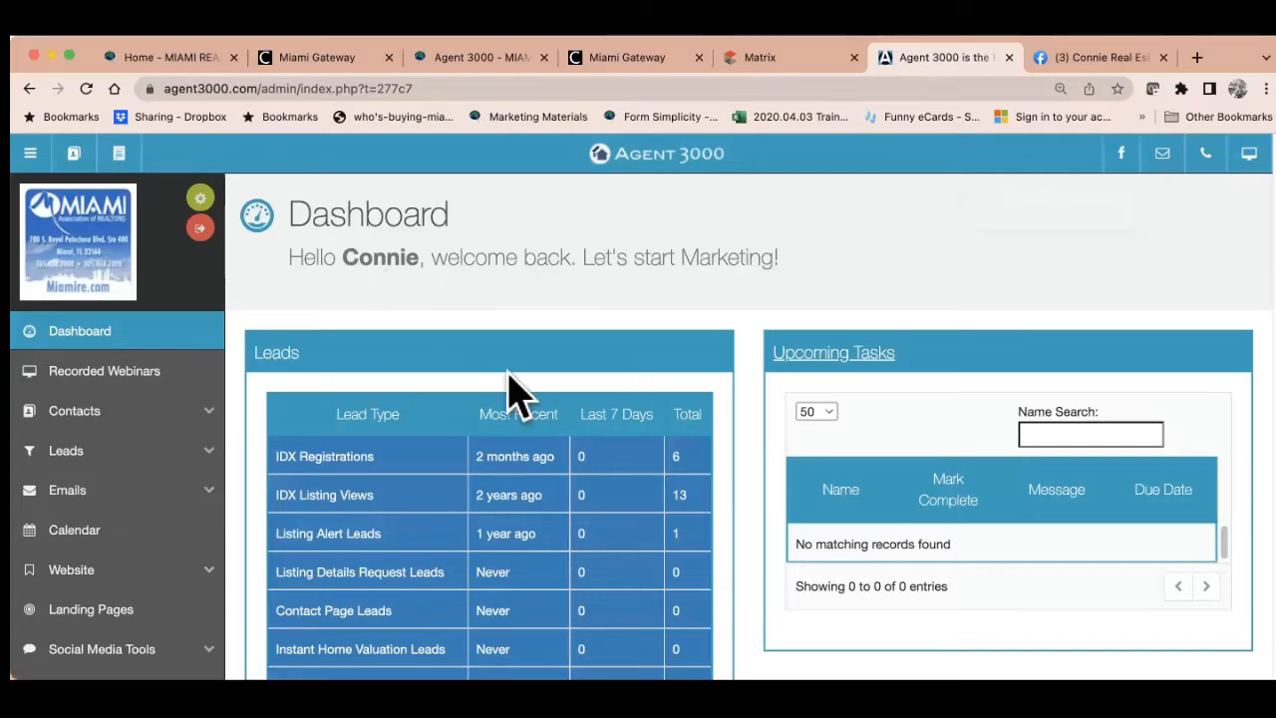
{"action": "scroll", "coordinate": [684, 429], "scroll_direction": "down", "scroll_amount": 3}
{"action": "scroll", "coordinate": [675, 409], "scroll_direction": "down", "scroll_amount": 1}
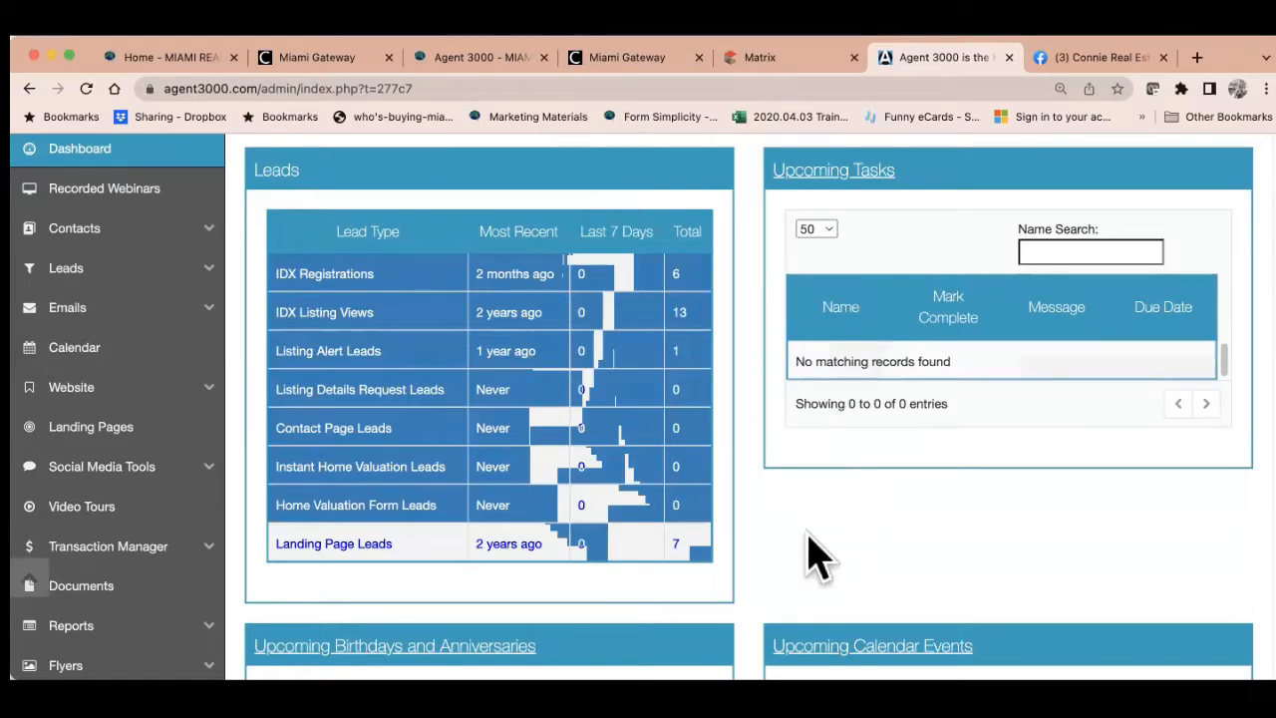
{"action": "scroll", "coordinate": [811, 555], "scroll_direction": "down", "scroll_amount": 3}
{"action": "scroll", "coordinate": [811, 555], "scroll_direction": "down", "scroll_amount": 2}
{"action": "scroll", "coordinate": [811, 555], "scroll_direction": "up", "scroll_amount": 3}
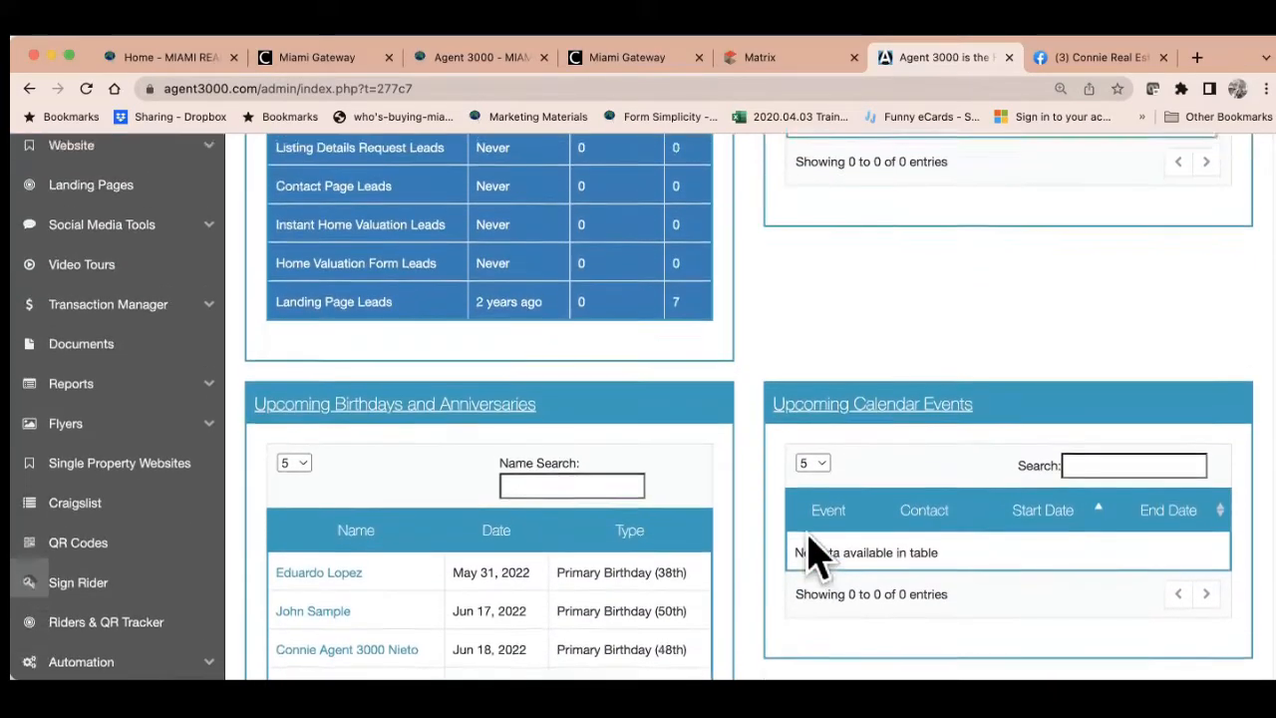
{"action": "scroll", "coordinate": [811, 555], "scroll_direction": "up", "scroll_amount": 2}
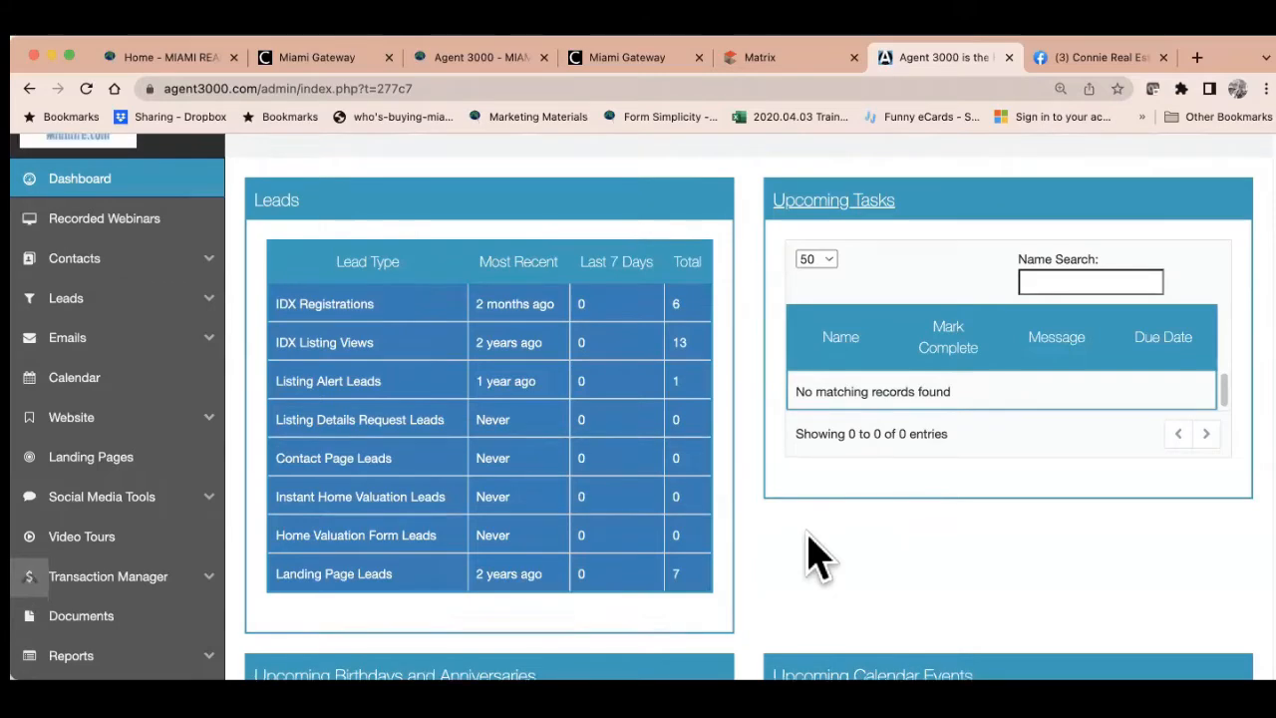
{"action": "scroll", "coordinate": [809, 556], "scroll_direction": "up", "scroll_amount": 3}
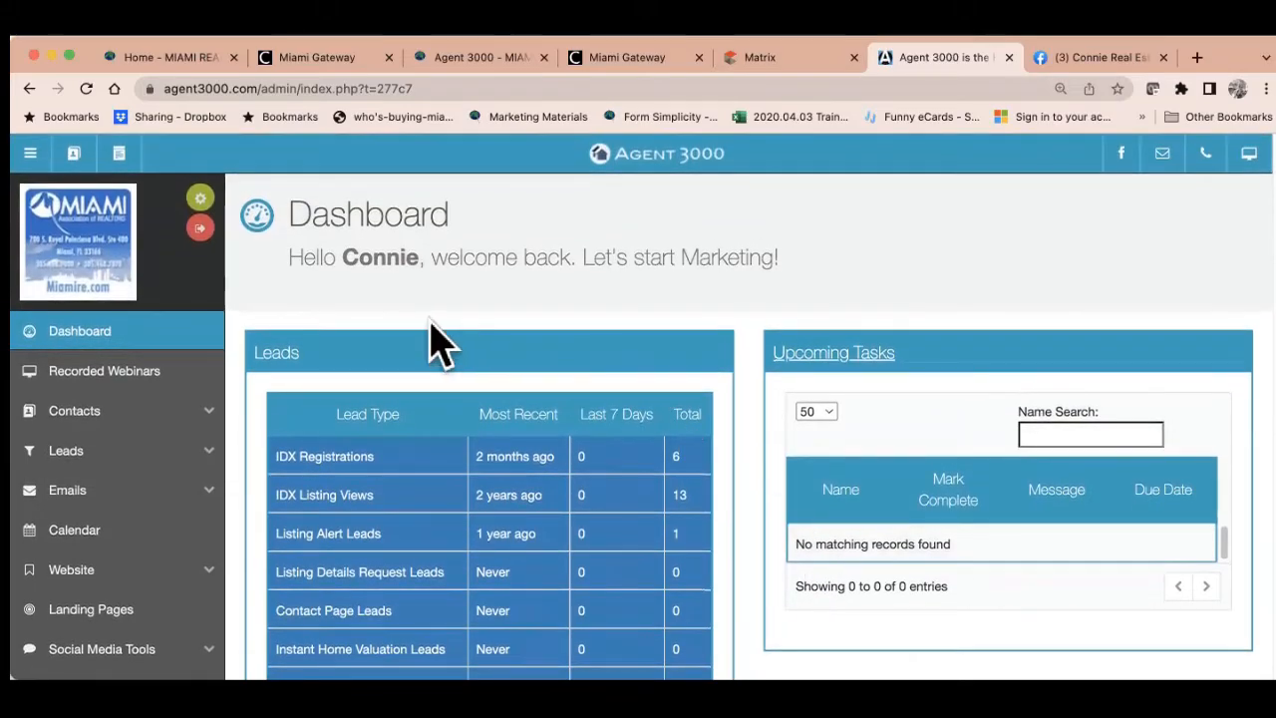
Review the account Profile details, including Company Name and office info, and save them
{"action": "left_click", "coordinate": [201, 212]}
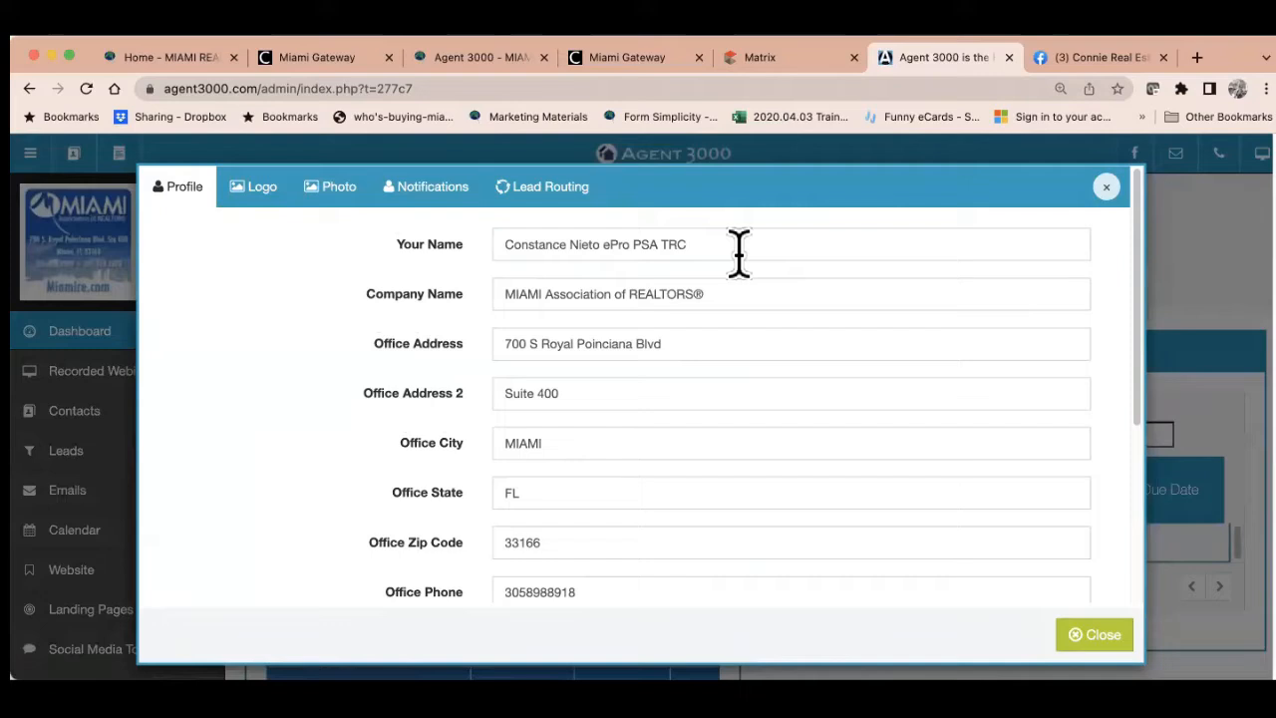
{"action": "left_click_drag", "start_coordinate": [729, 285], "coordinate": [488, 299]}
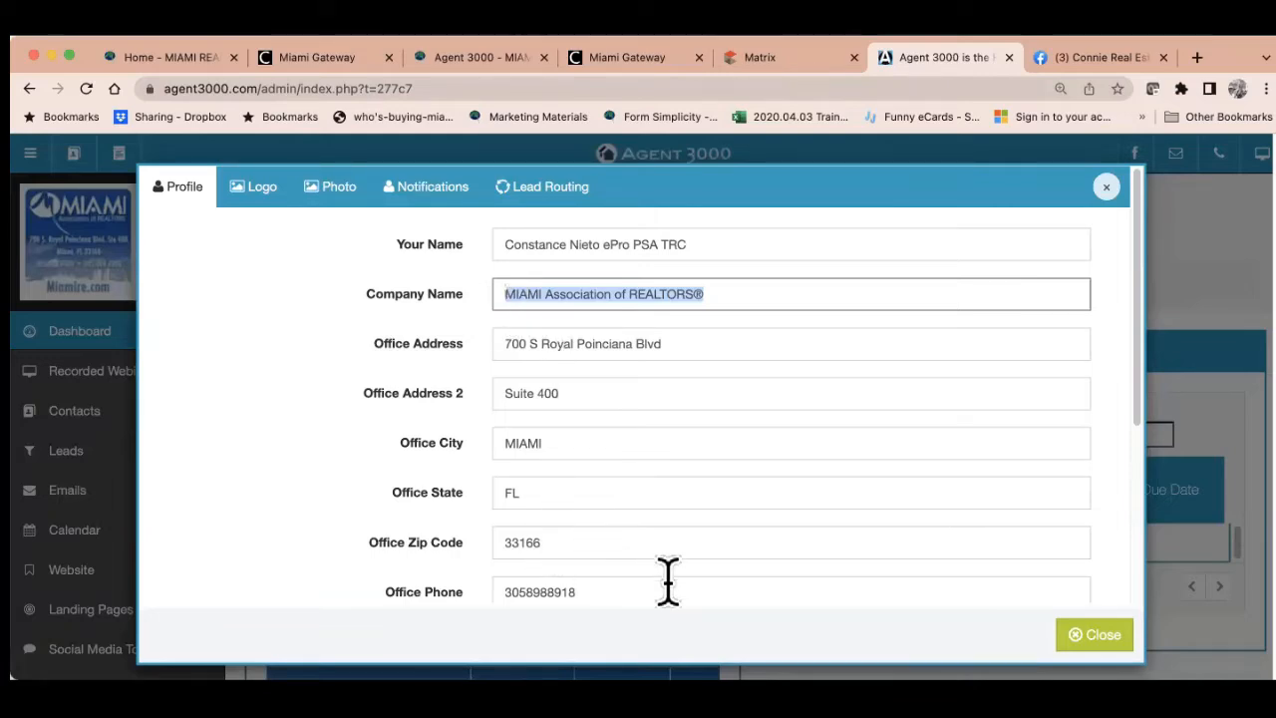
{"action": "scroll", "coordinate": [668, 580], "scroll_direction": "down", "scroll_amount": 3}
{"action": "scroll", "coordinate": [674, 598], "scroll_direction": "down", "scroll_amount": 2}
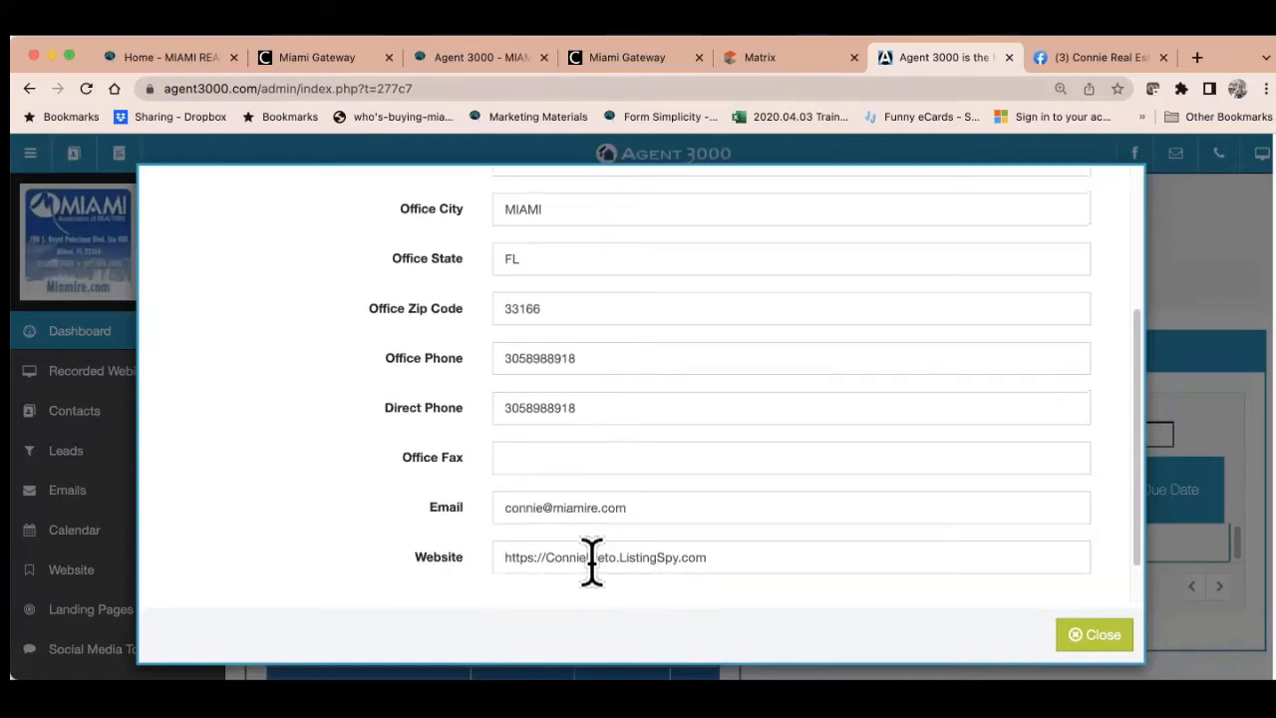
{"action": "scroll", "coordinate": [592, 561], "scroll_direction": "down", "scroll_amount": 1}
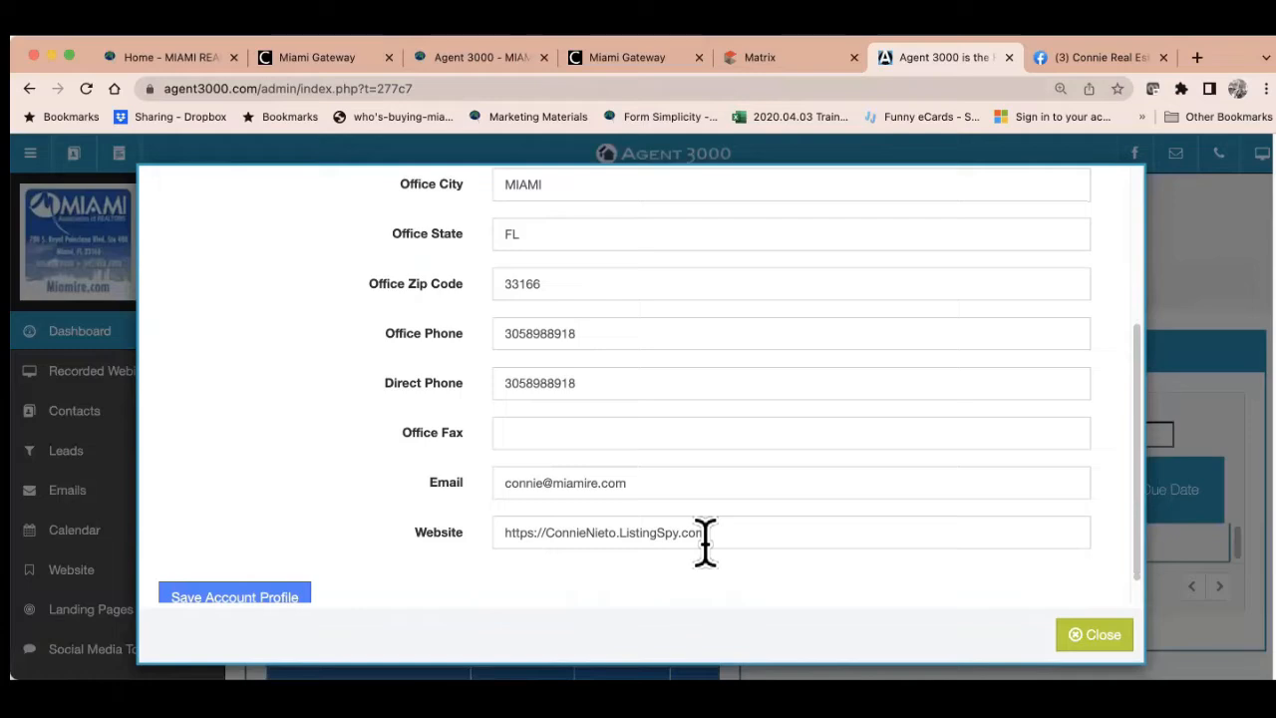
{"action": "scroll", "coordinate": [705, 543], "scroll_direction": "down", "scroll_amount": 1}
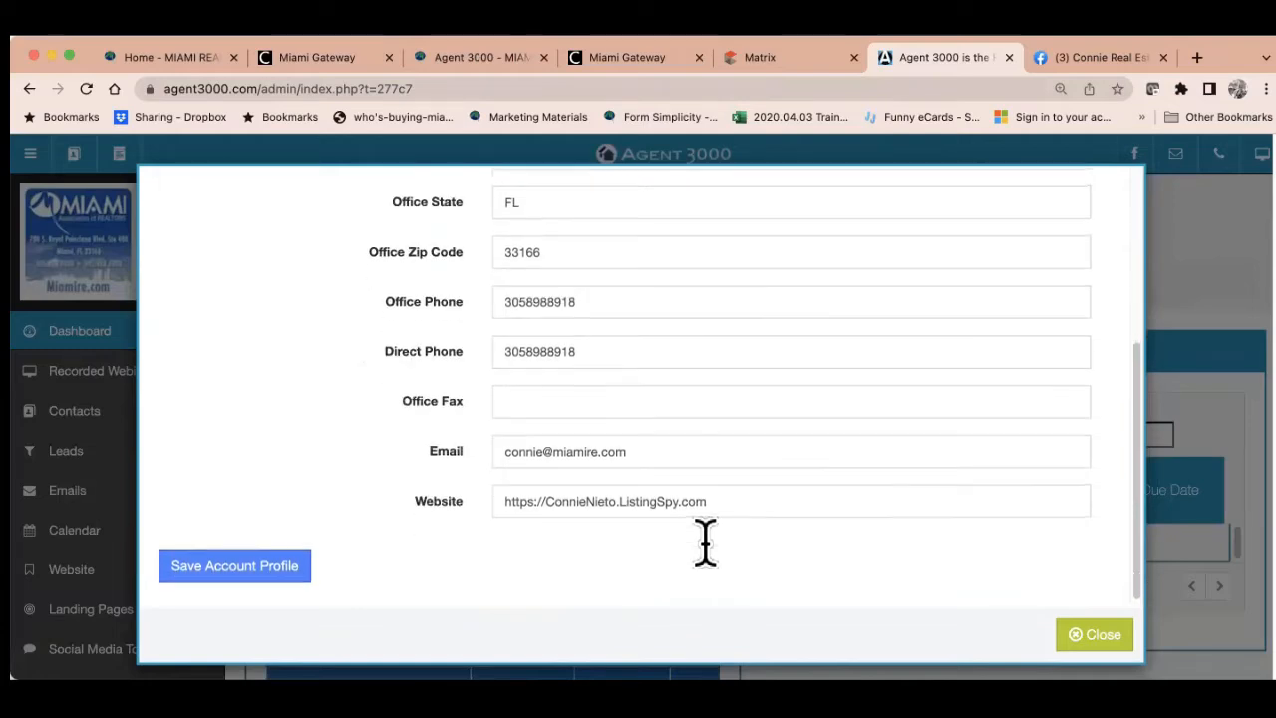
{"action": "left_click", "coordinate": [237, 572]}
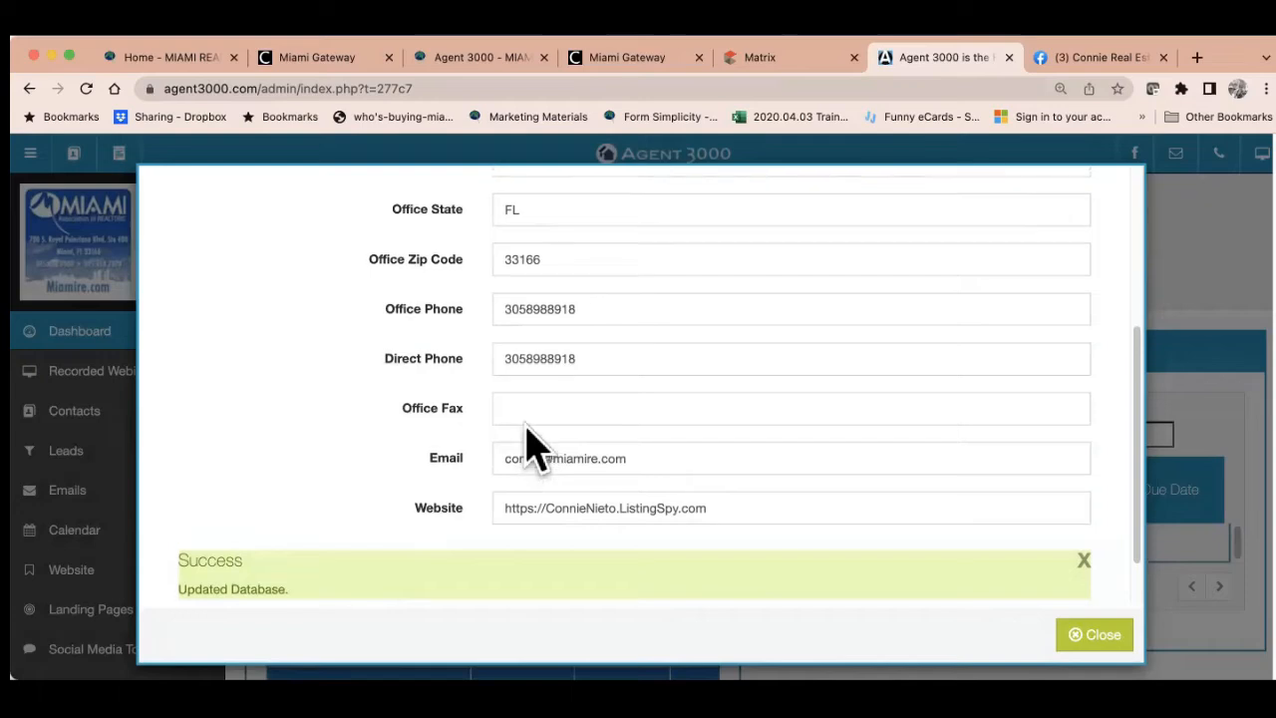
{"action": "scroll", "coordinate": [527, 447], "scroll_direction": "up", "scroll_amount": 5}
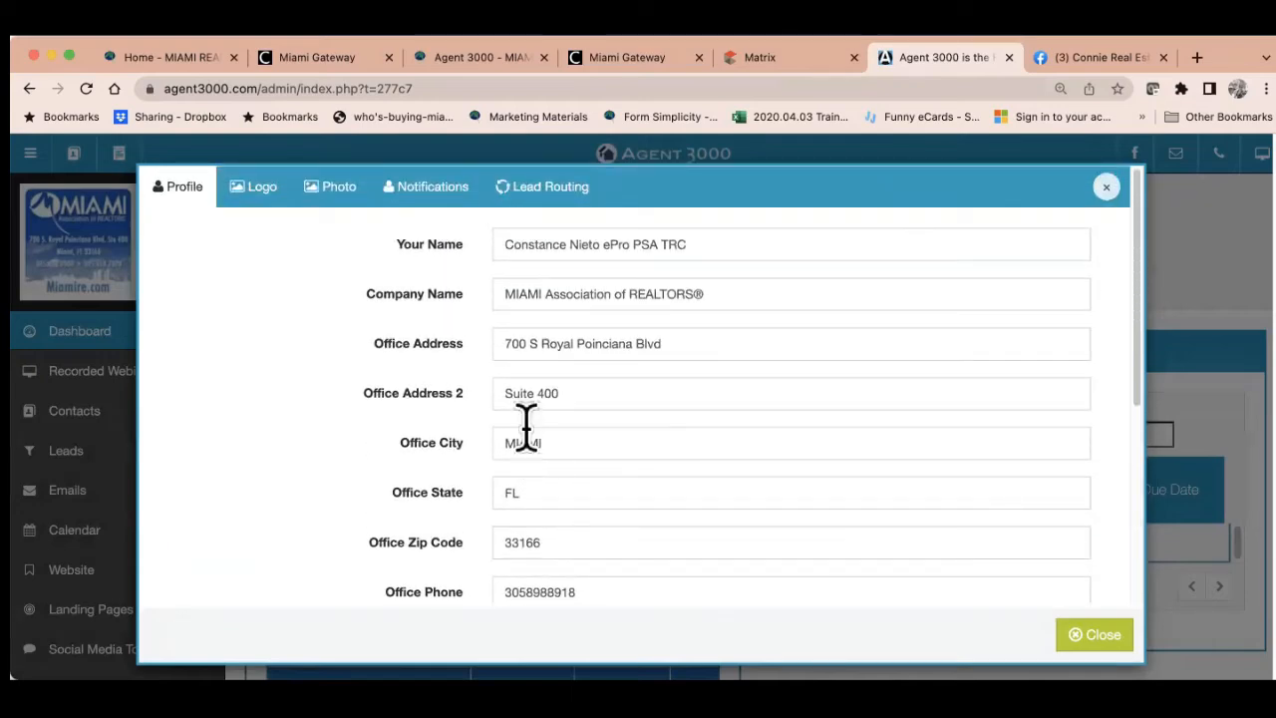
Check the account's MIAMI REALTORS logo and headshot photo, then close account settings
{"action": "left_click", "coordinate": [257, 200]}
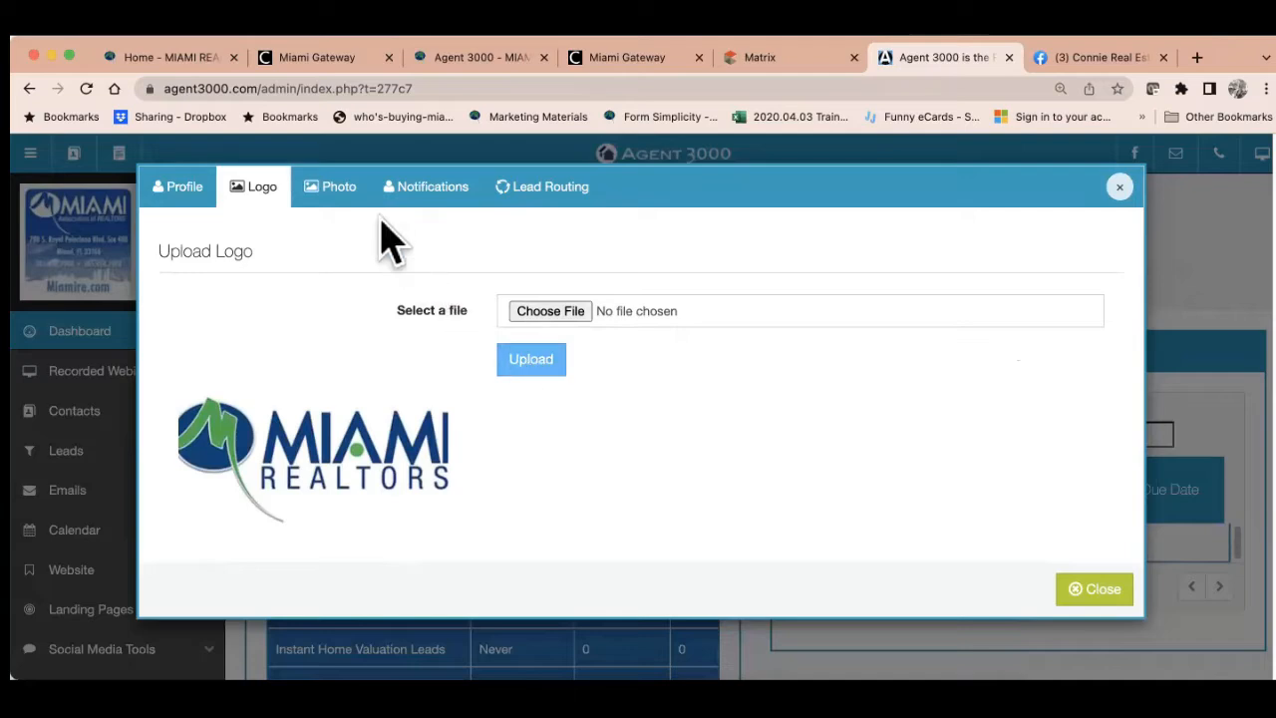
{"action": "left_click", "coordinate": [344, 199]}
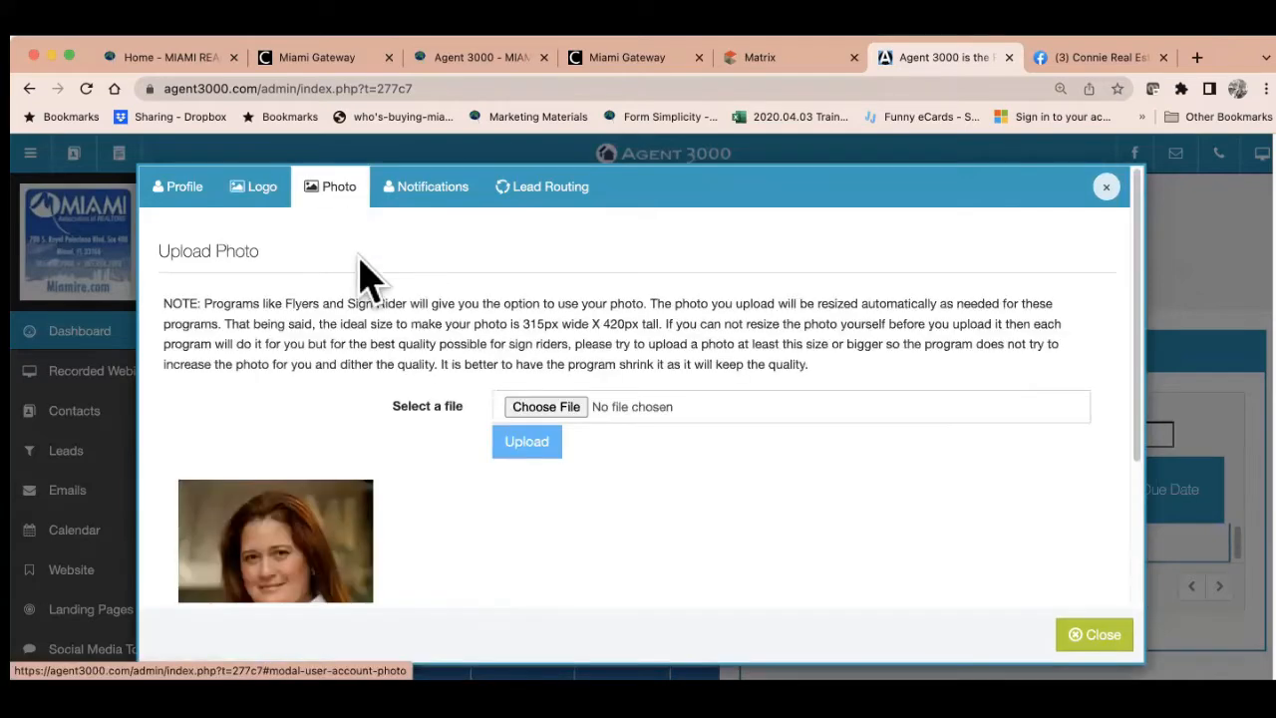
{"action": "scroll", "coordinate": [427, 583], "scroll_direction": "down", "scroll_amount": 1}
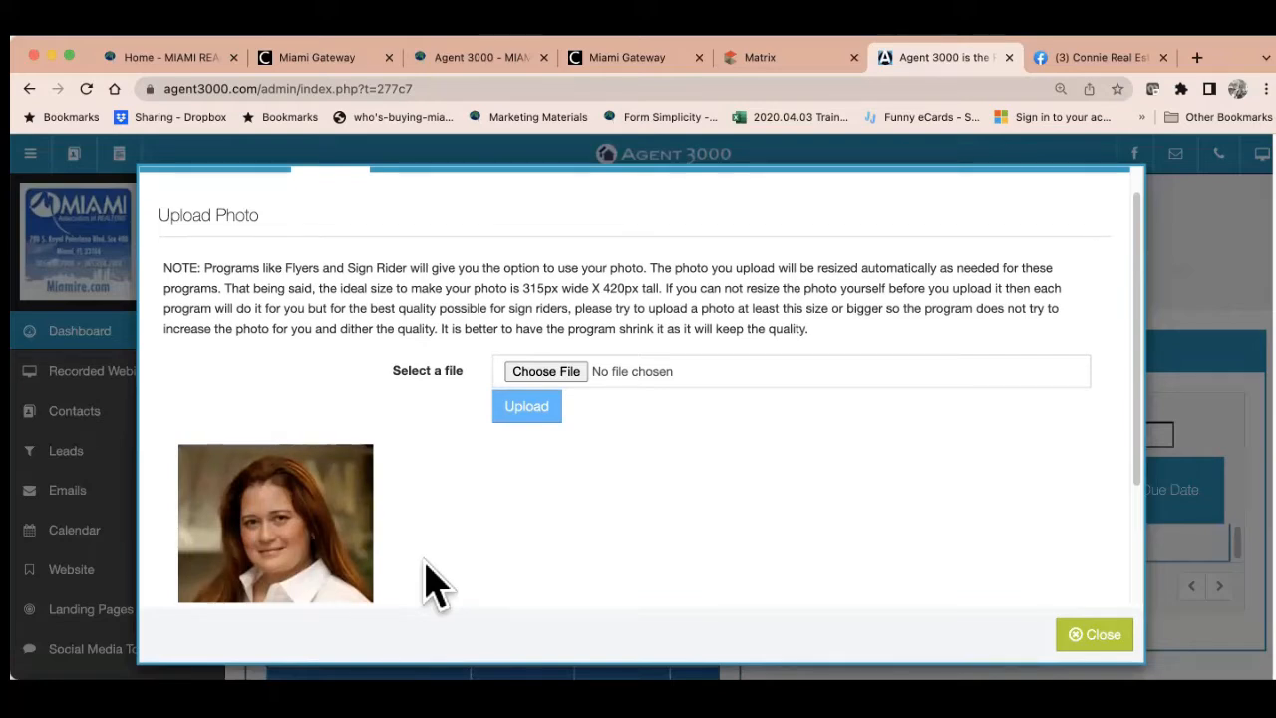
{"action": "scroll", "coordinate": [428, 584], "scroll_direction": "down", "scroll_amount": 2}
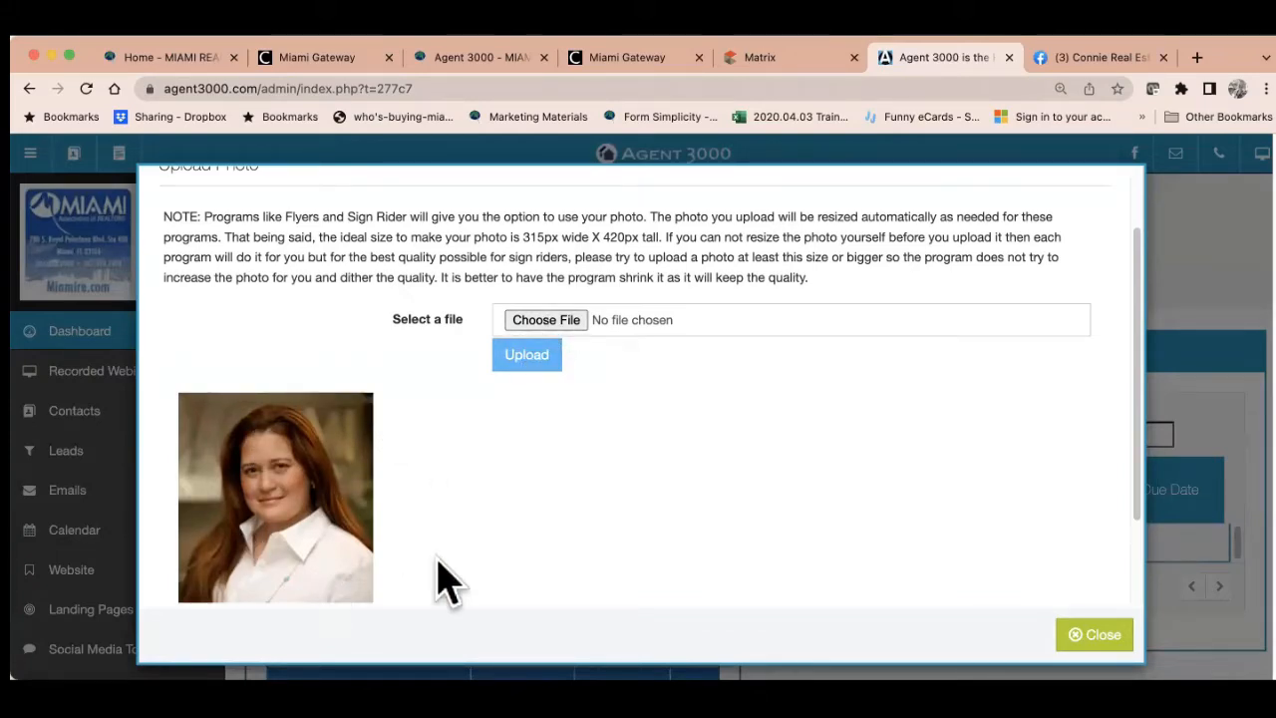
{"action": "scroll", "coordinate": [753, 478], "scroll_direction": "down", "scroll_amount": 2}
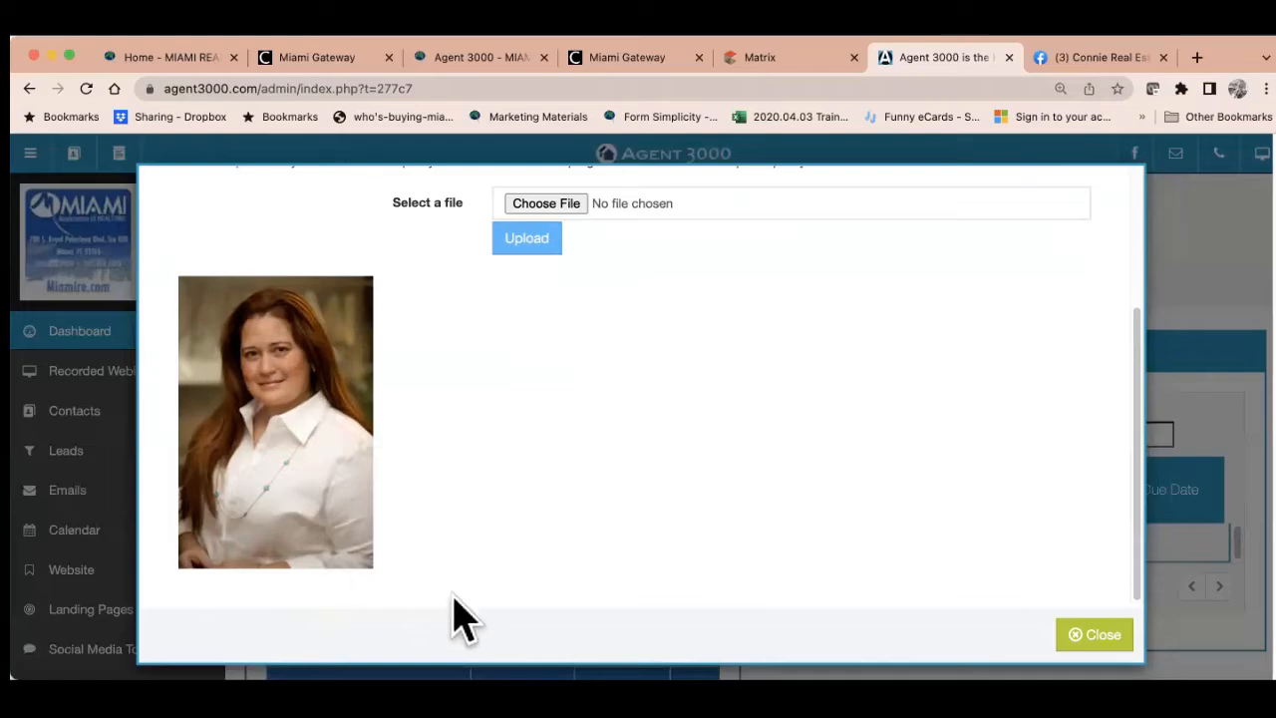
{"action": "scroll", "coordinate": [749, 572], "scroll_direction": "up", "scroll_amount": 3}
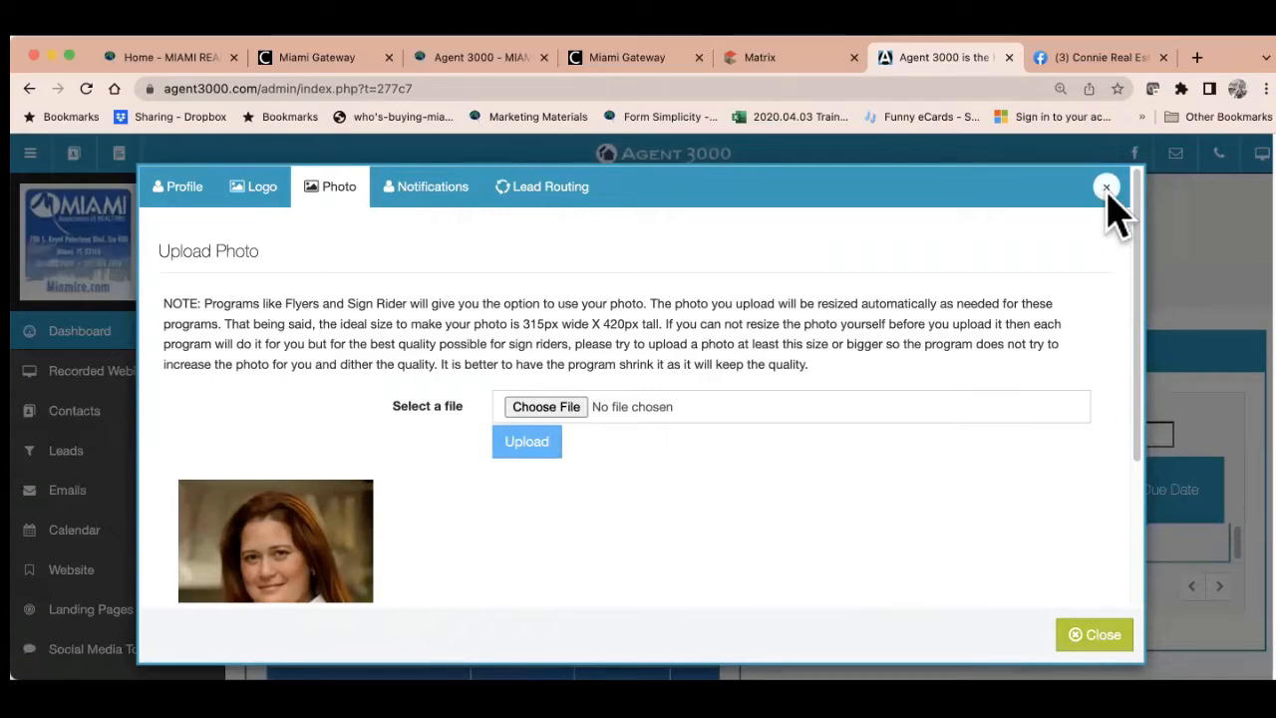
{"action": "left_click", "coordinate": [1093, 636]}
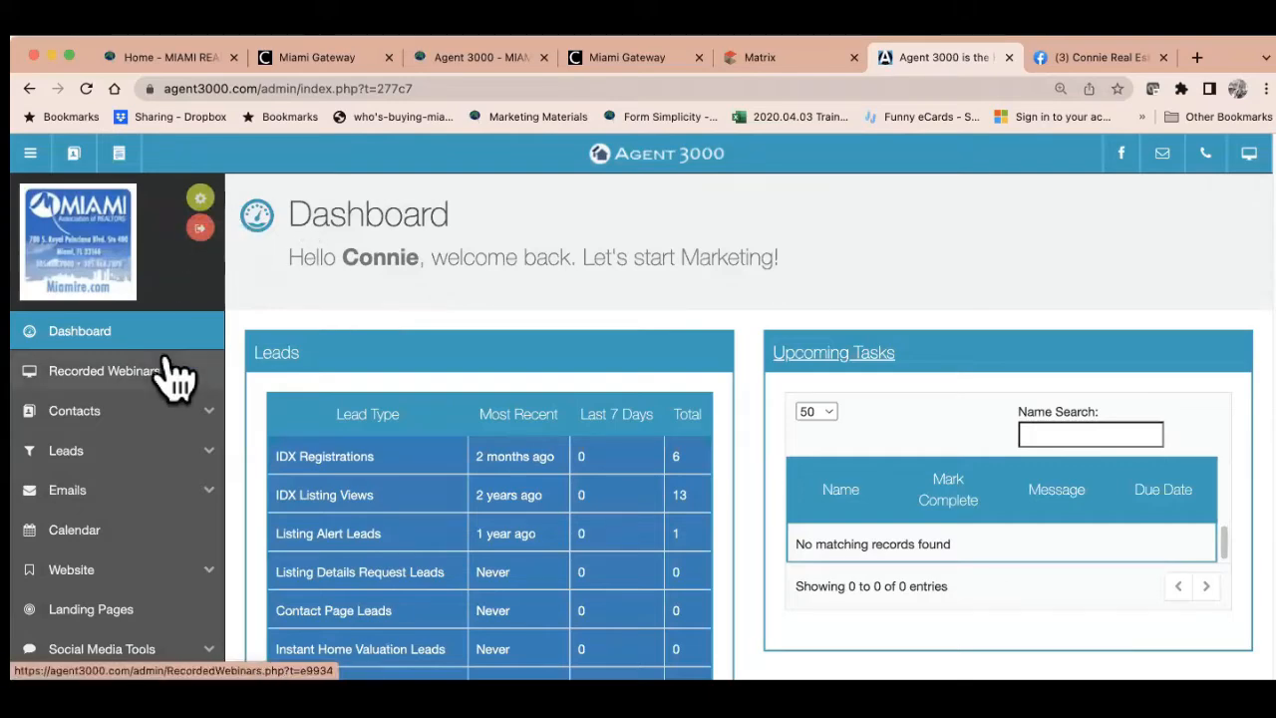
Scroll the dashboard sidebar and open the Landing Pages section
{"action": "scroll", "coordinate": [155, 564], "scroll_direction": "down", "scroll_amount": 1}
{"action": "scroll", "coordinate": [154, 564], "scroll_direction": "down", "scroll_amount": 3}
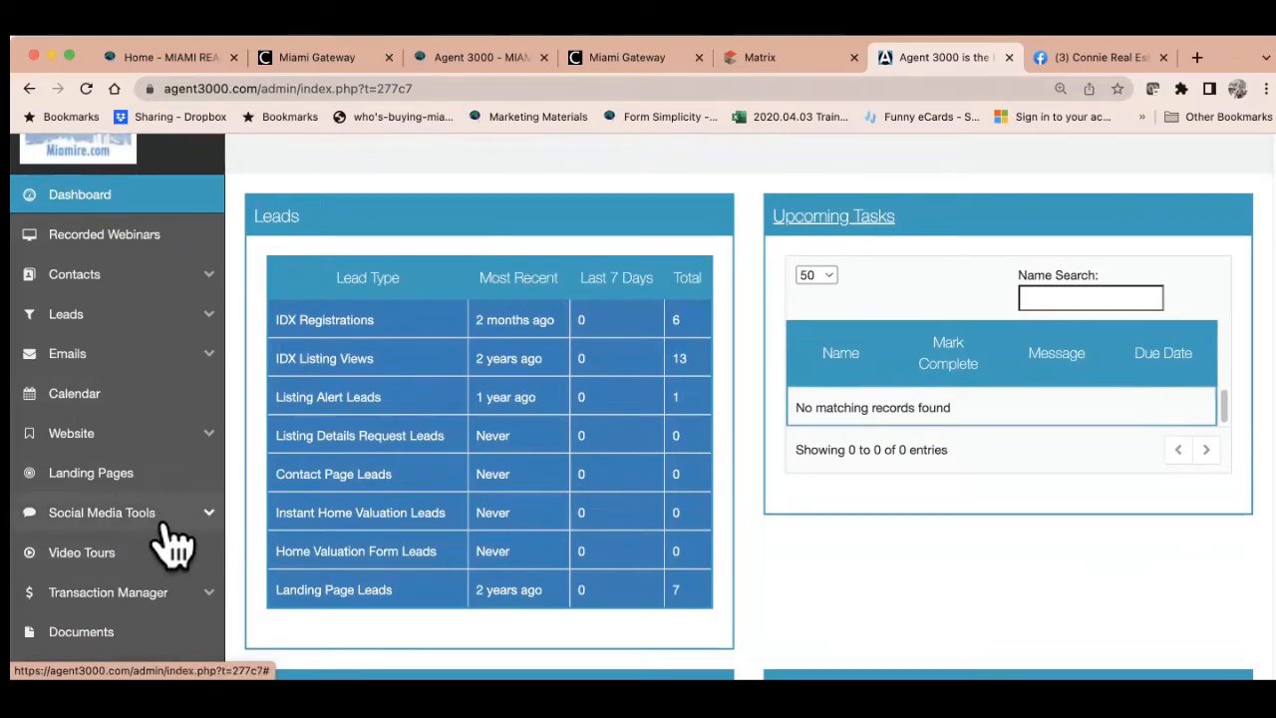
{"action": "scroll", "coordinate": [175, 543], "scroll_direction": "down", "scroll_amount": 4}
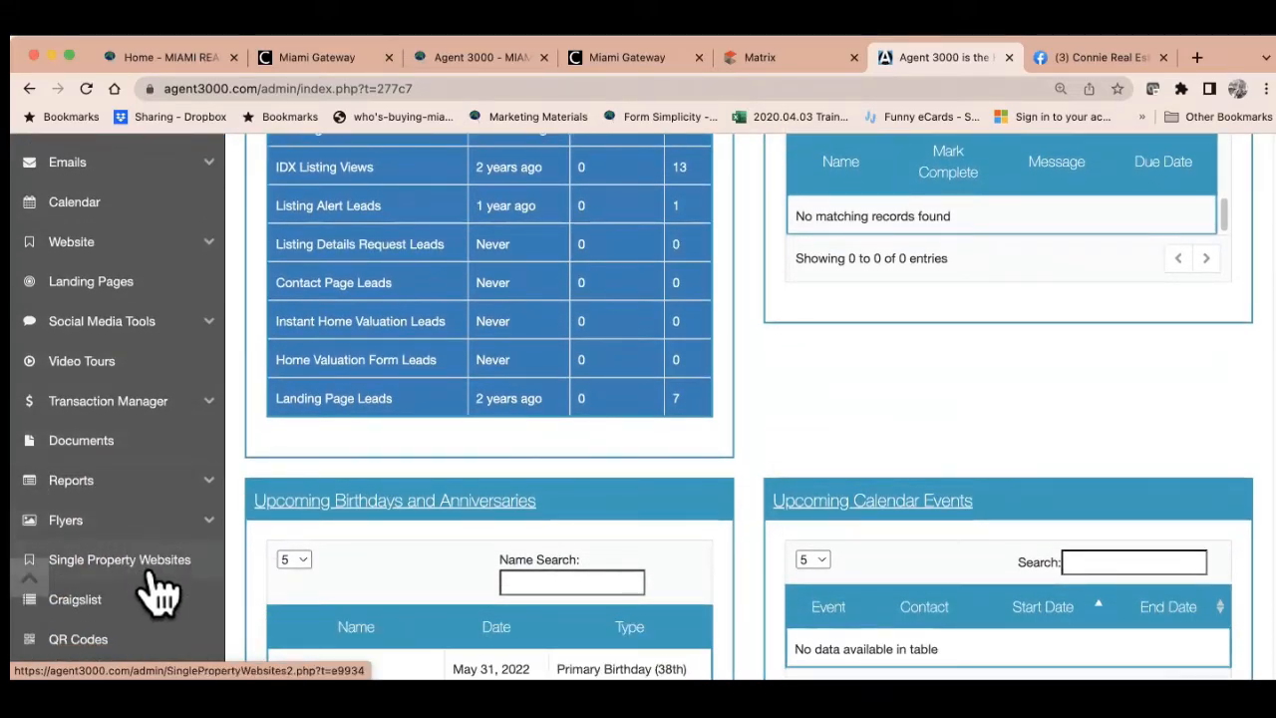
{"action": "scroll", "coordinate": [160, 593], "scroll_direction": "down", "scroll_amount": 1}
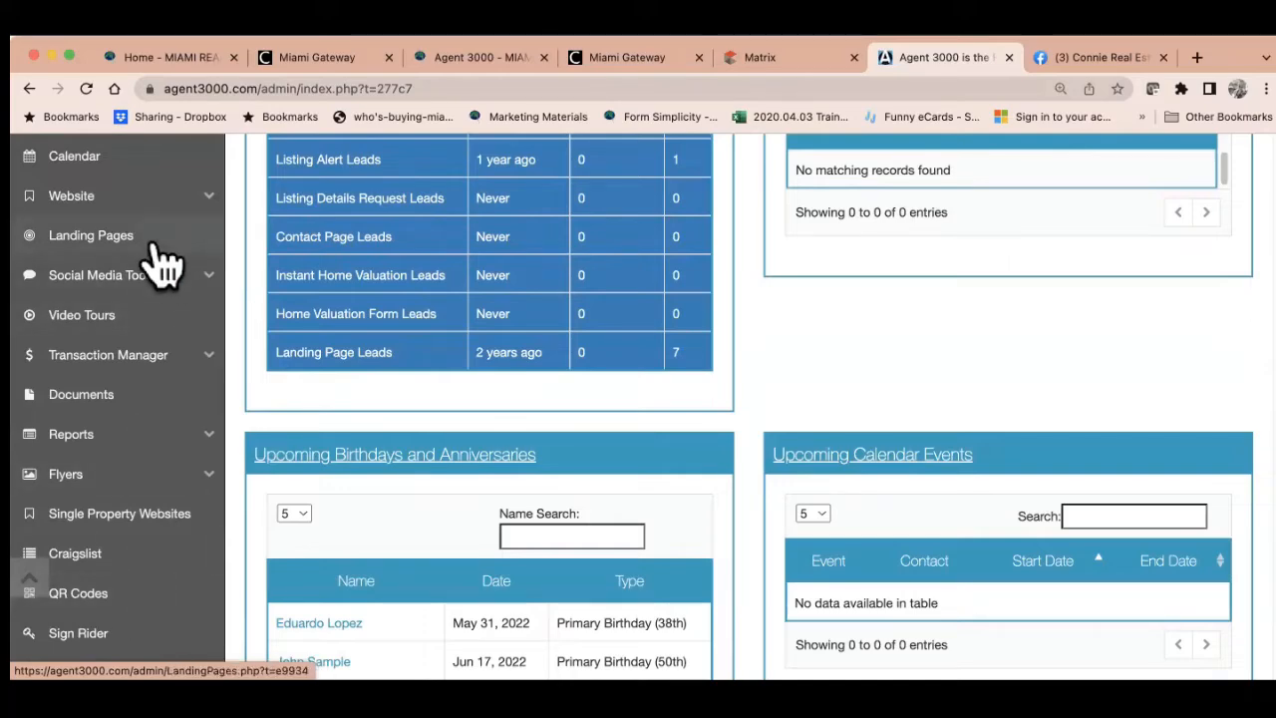
{"action": "left_click", "coordinate": [91, 235]}
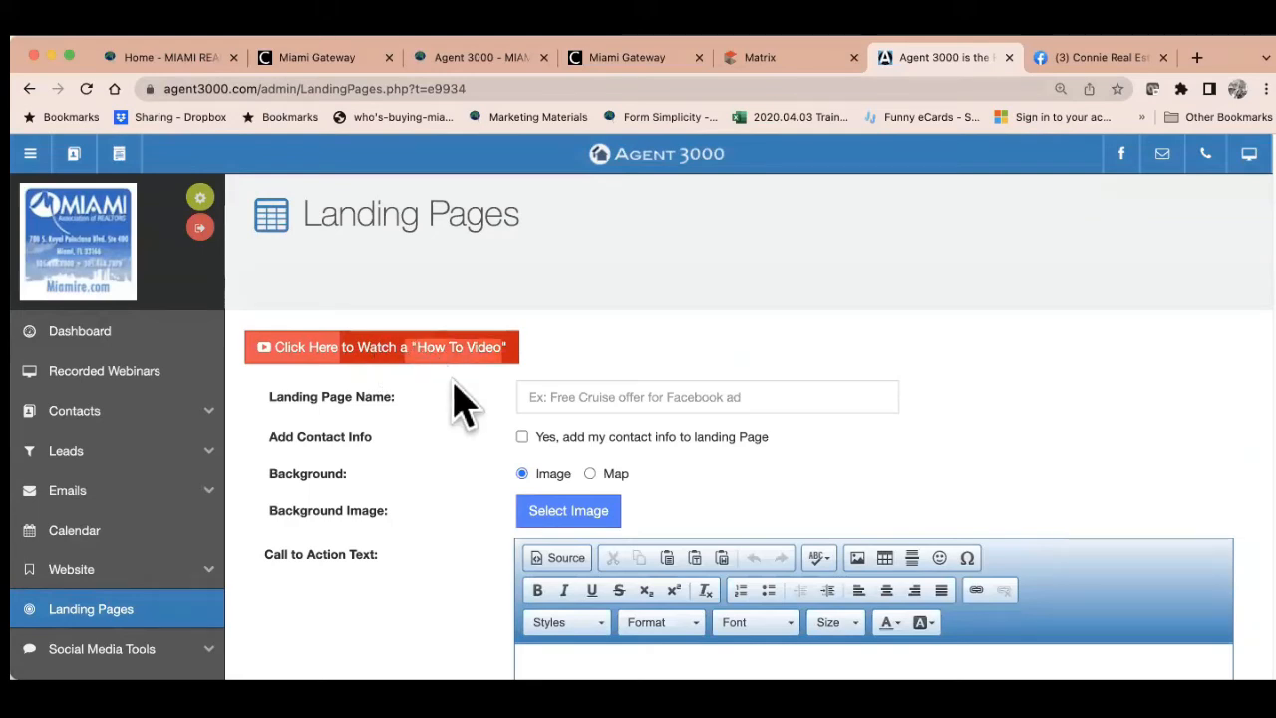
Scroll past the new landing page form to the table of existing 'buyers' and 'buyer' pages
{"action": "left_click", "coordinate": [590, 397]}
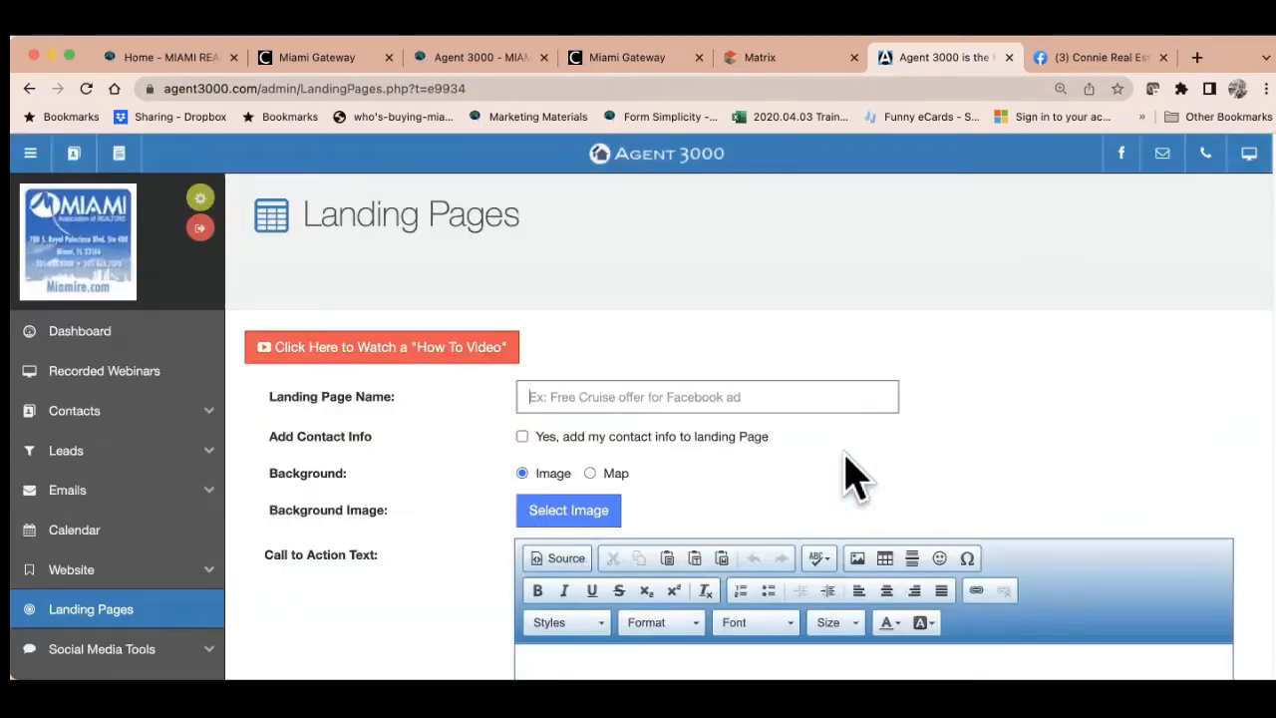
{"action": "scroll", "coordinate": [845, 477], "scroll_direction": "down", "scroll_amount": 5}
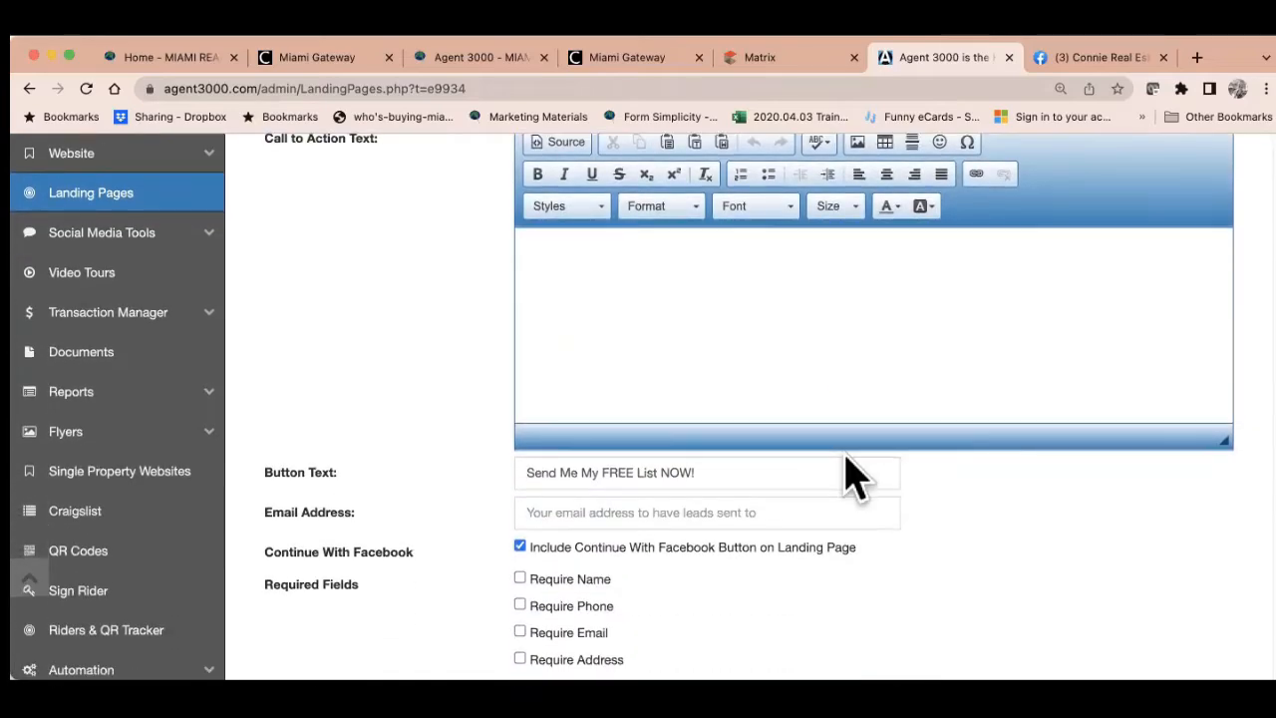
{"action": "scroll", "coordinate": [846, 476], "scroll_direction": "down", "scroll_amount": 5}
{"action": "scroll", "coordinate": [845, 476], "scroll_direction": "down", "scroll_amount": 5}
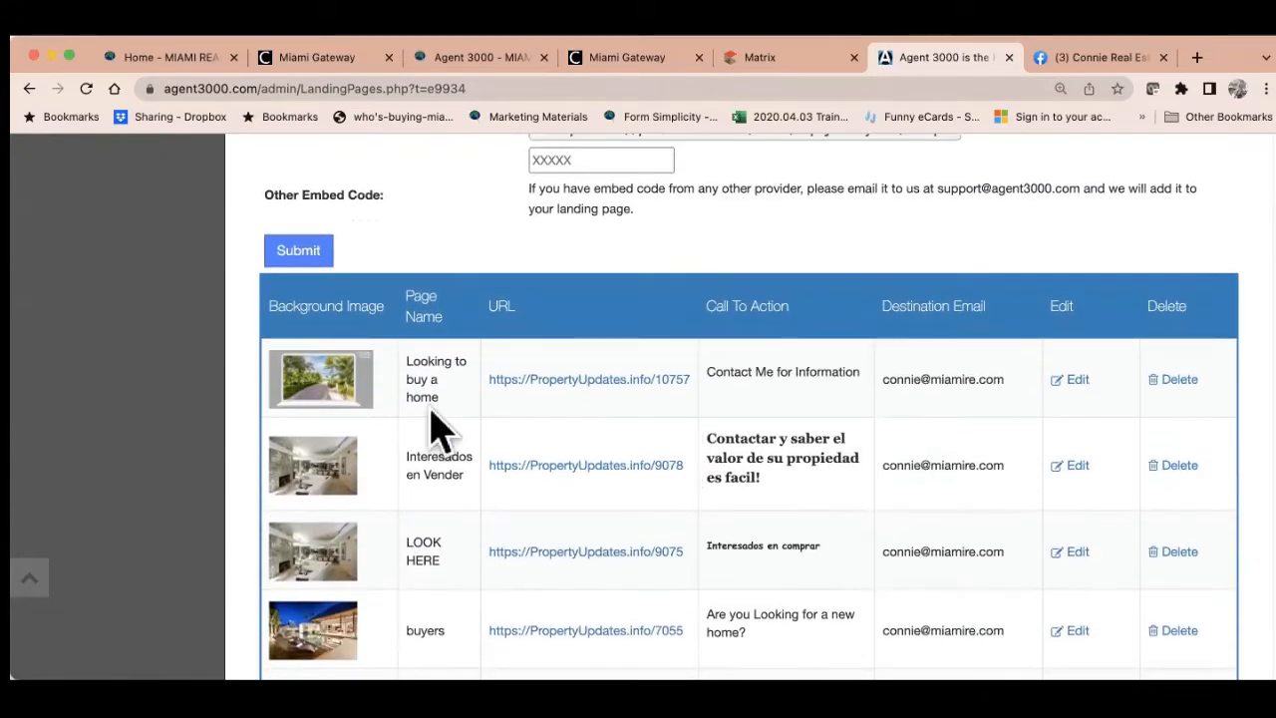
{"action": "scroll", "coordinate": [524, 543], "scroll_direction": "down", "scroll_amount": 2}
{"action": "scroll", "coordinate": [524, 543], "scroll_direction": "down", "scroll_amount": 3}
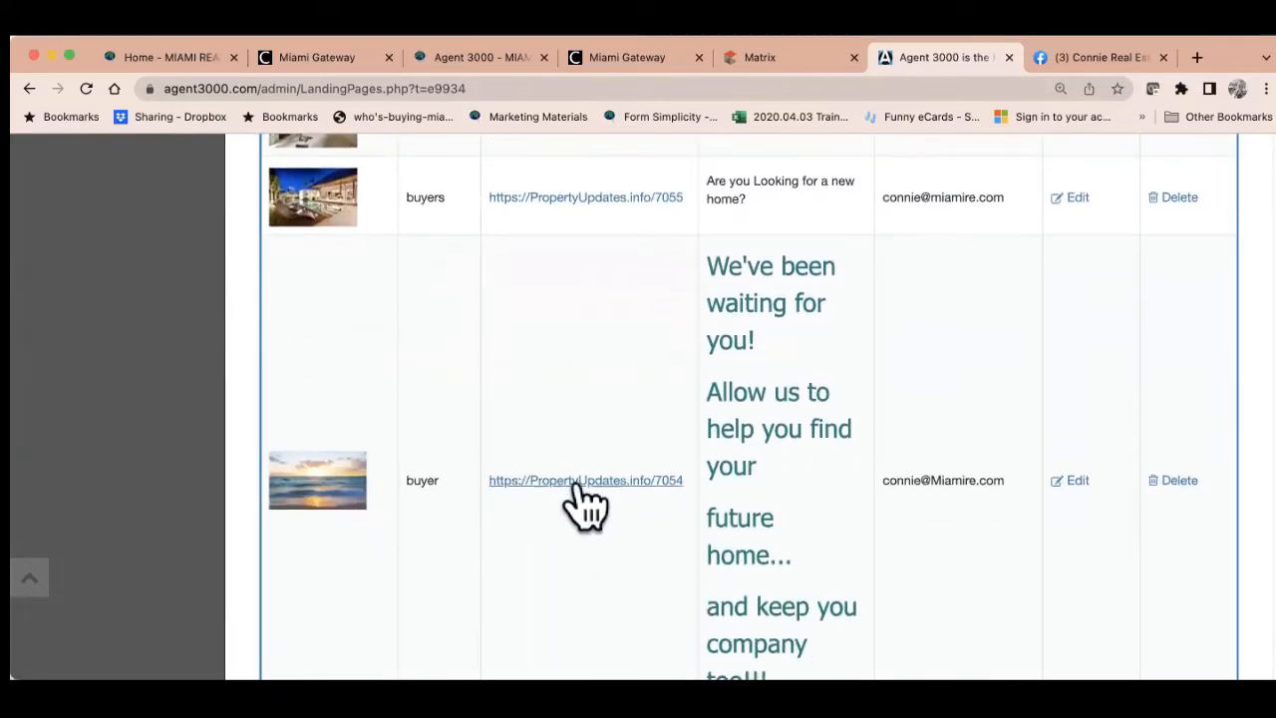
Open the buyer landing page propertyupdates.info/7054 in a new tab and select its URL
{"action": "left_click", "coordinate": [594, 486]}
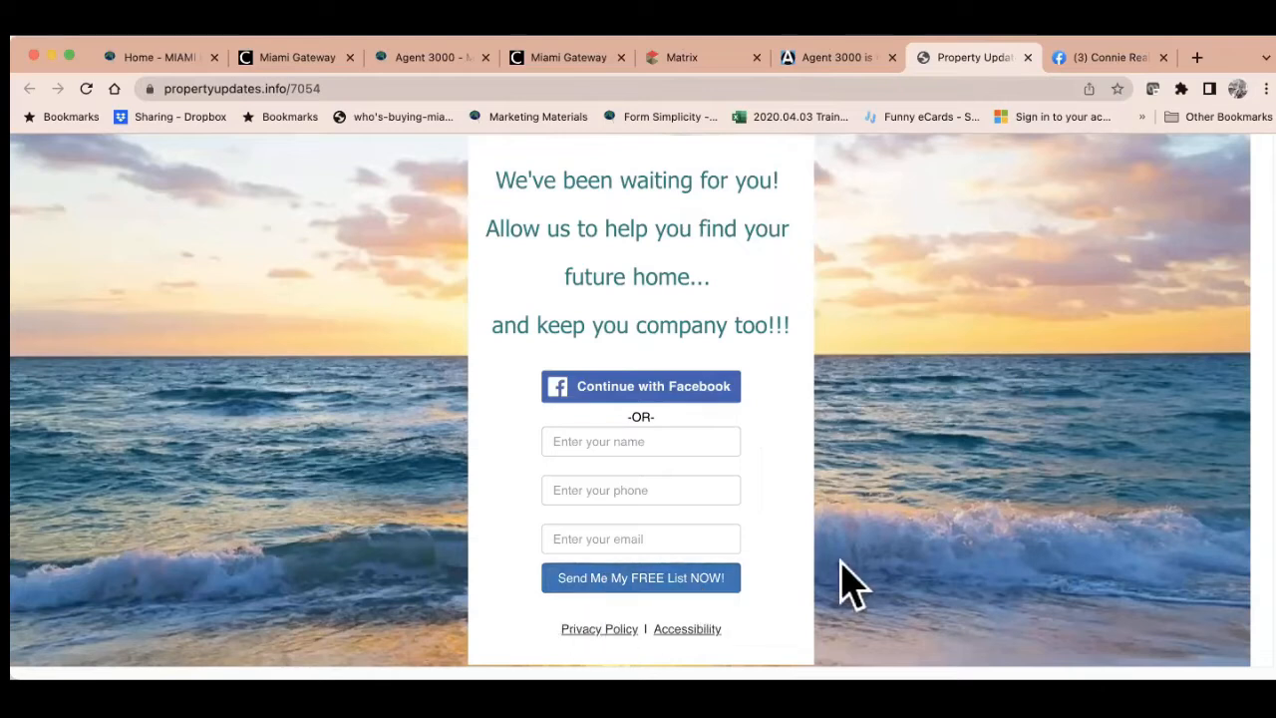
{"action": "left_click", "coordinate": [697, 88]}
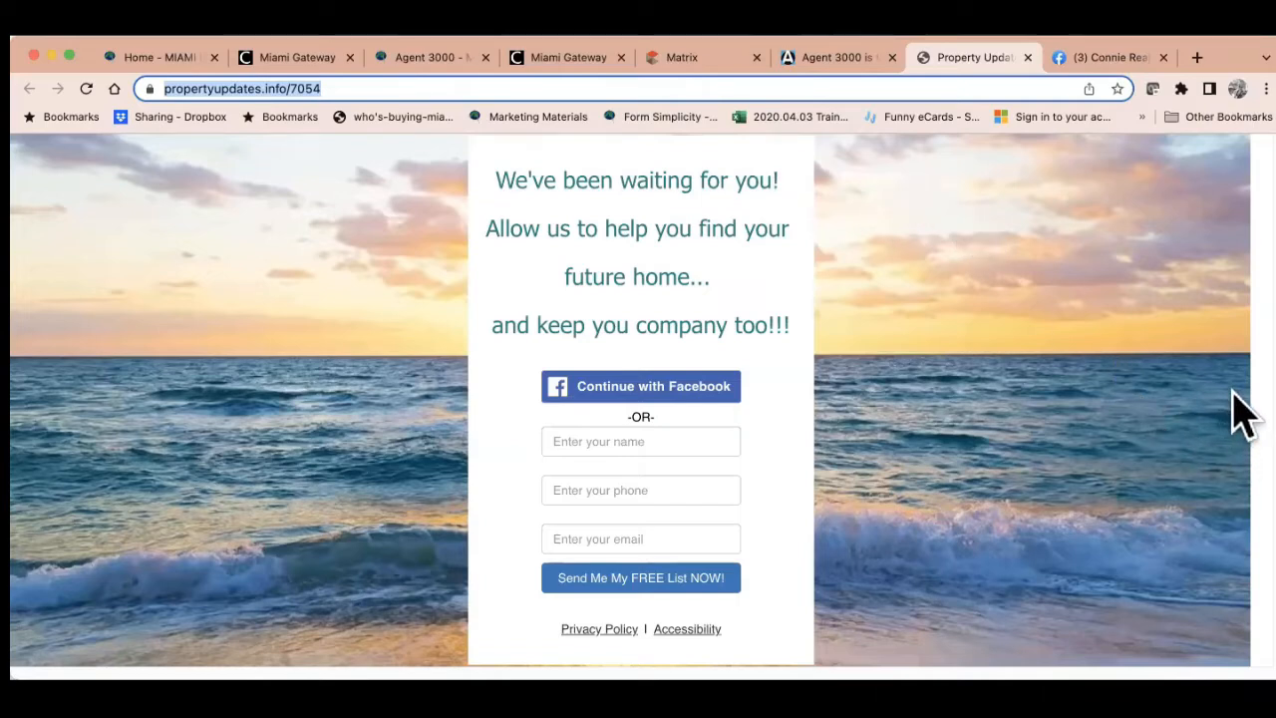
Back in Agent 3000, start naming the new landing page 'Generate Interest'
{"action": "left_click", "coordinate": [835, 60]}
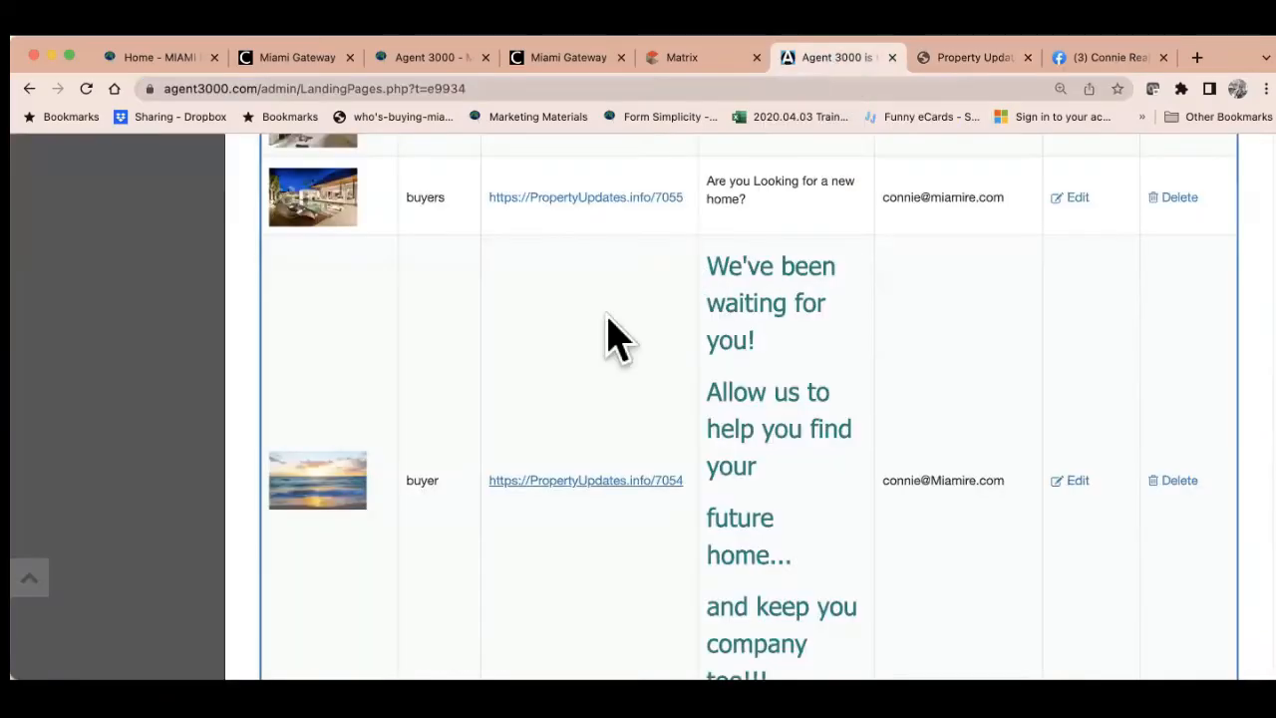
{"action": "scroll", "coordinate": [598, 348], "scroll_direction": "up", "scroll_amount": 5}
{"action": "scroll", "coordinate": [598, 369], "scroll_direction": "up", "scroll_amount": 15}
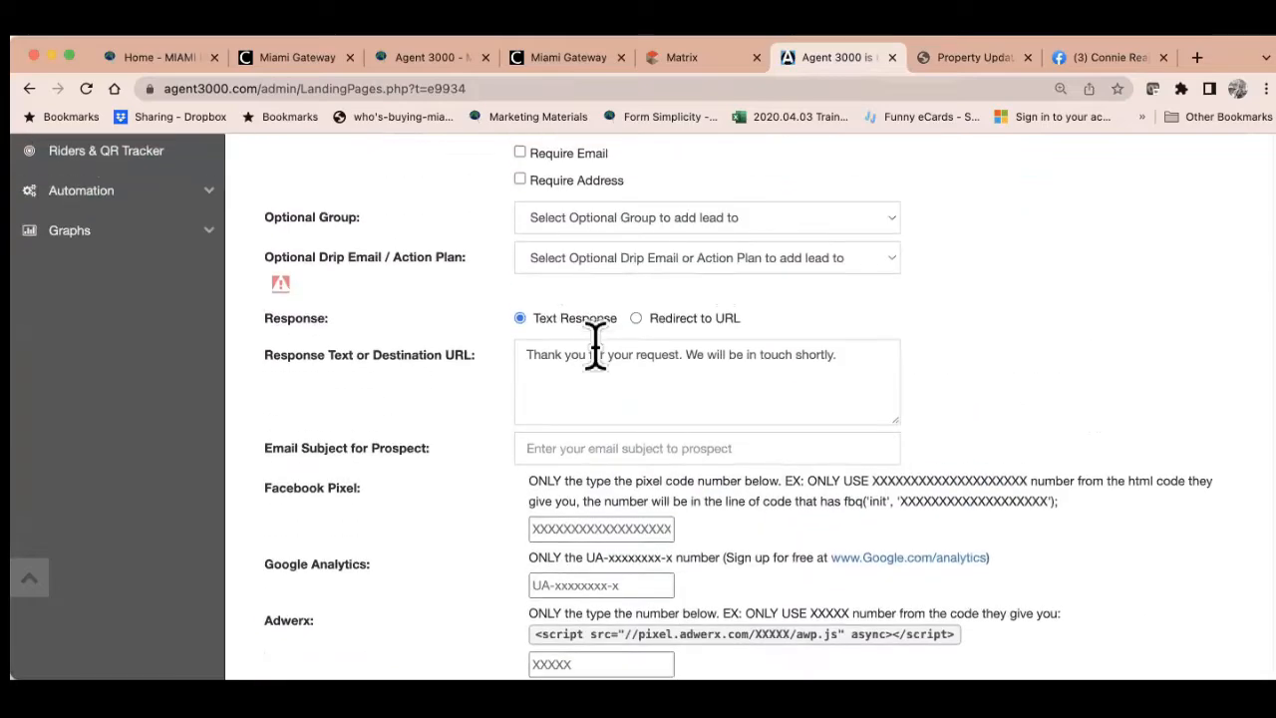
{"action": "scroll", "coordinate": [598, 347], "scroll_direction": "up", "scroll_amount": 5}
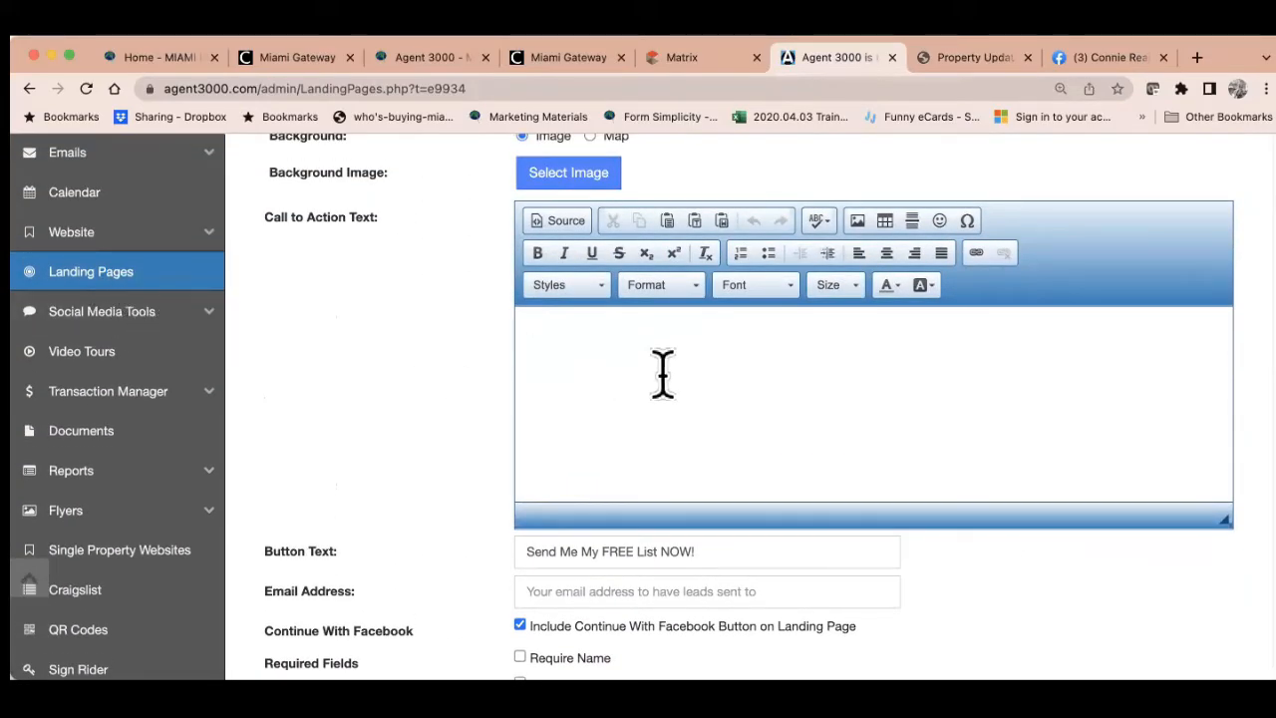
{"action": "scroll", "coordinate": [662, 374], "scroll_direction": "up", "scroll_amount": 3}
{"action": "left_click", "coordinate": [614, 253]}
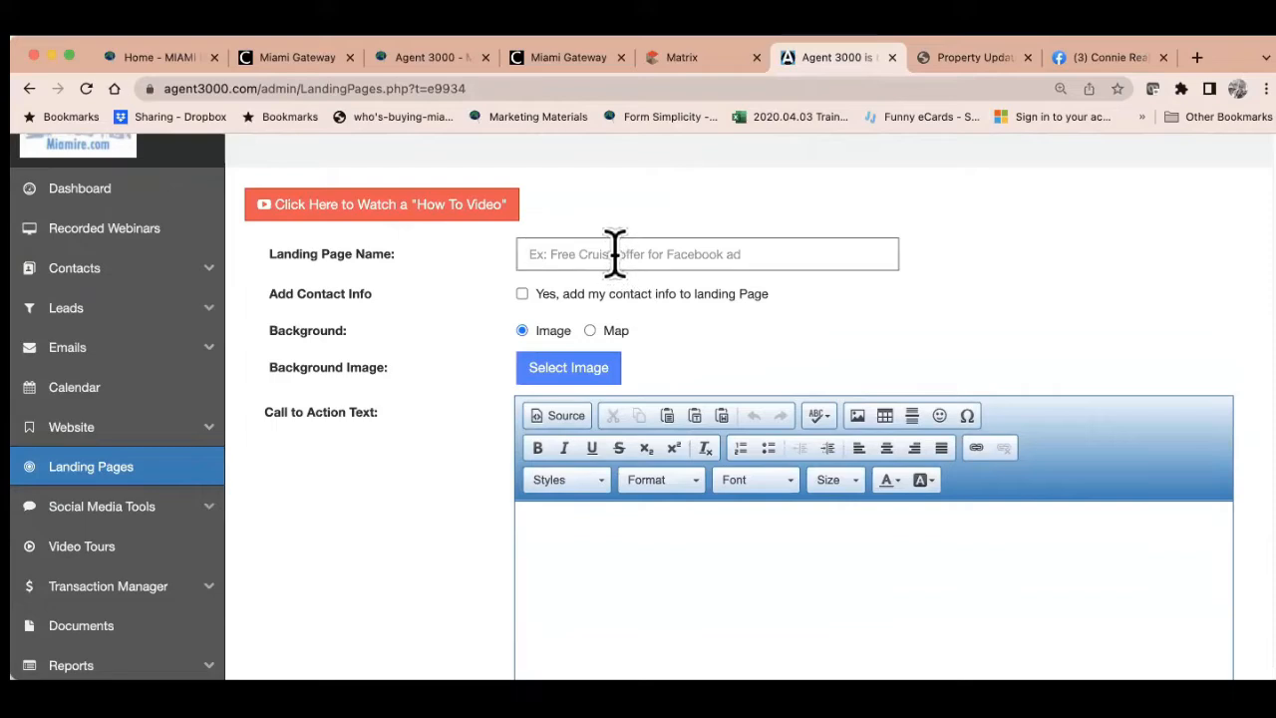
{"action": "type", "text": "Generate Interest"}
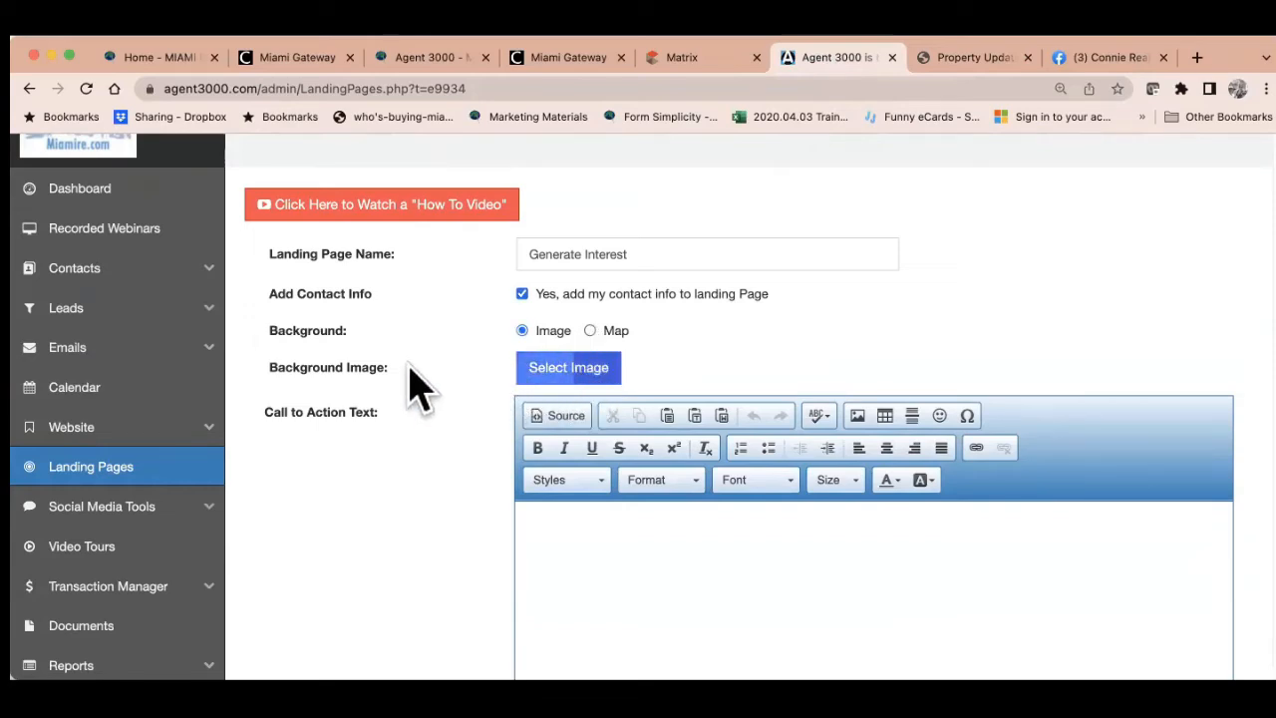
Pick the 1366 X 768 palm road image file for the landing page background
{"action": "left_click", "coordinate": [569, 379]}
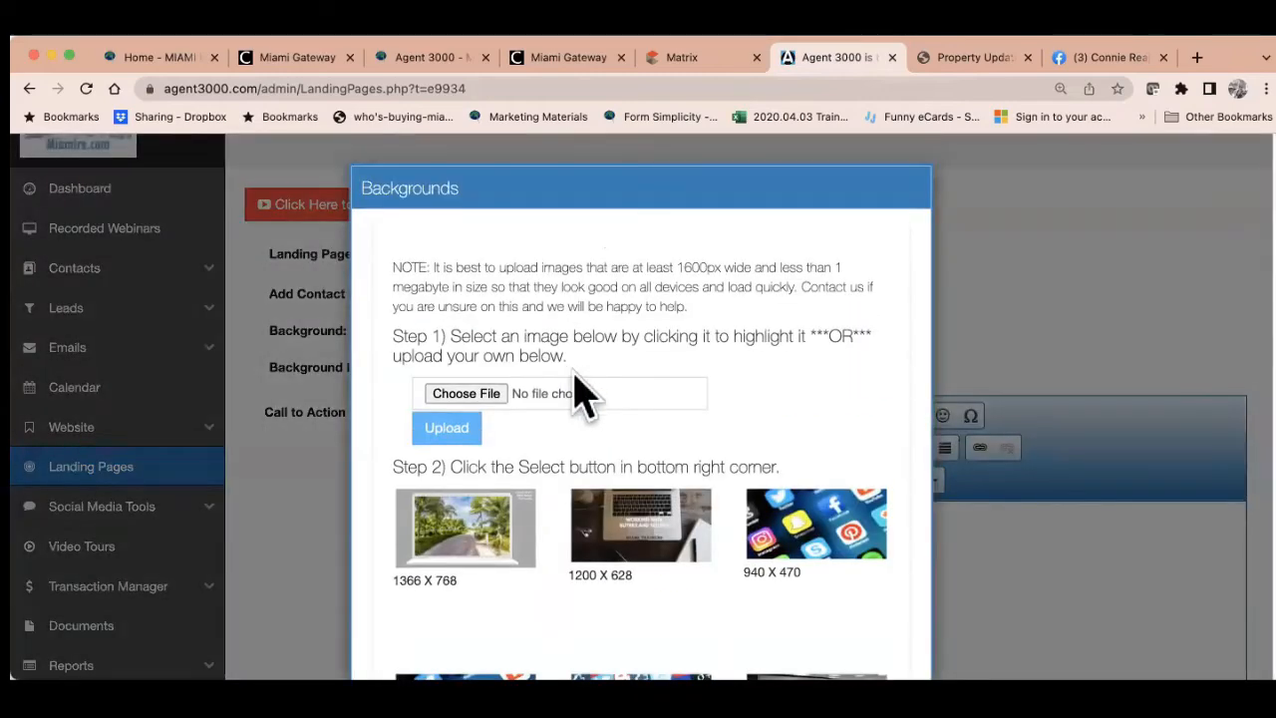
{"action": "scroll", "coordinate": [703, 528], "scroll_direction": "down", "scroll_amount": 6}
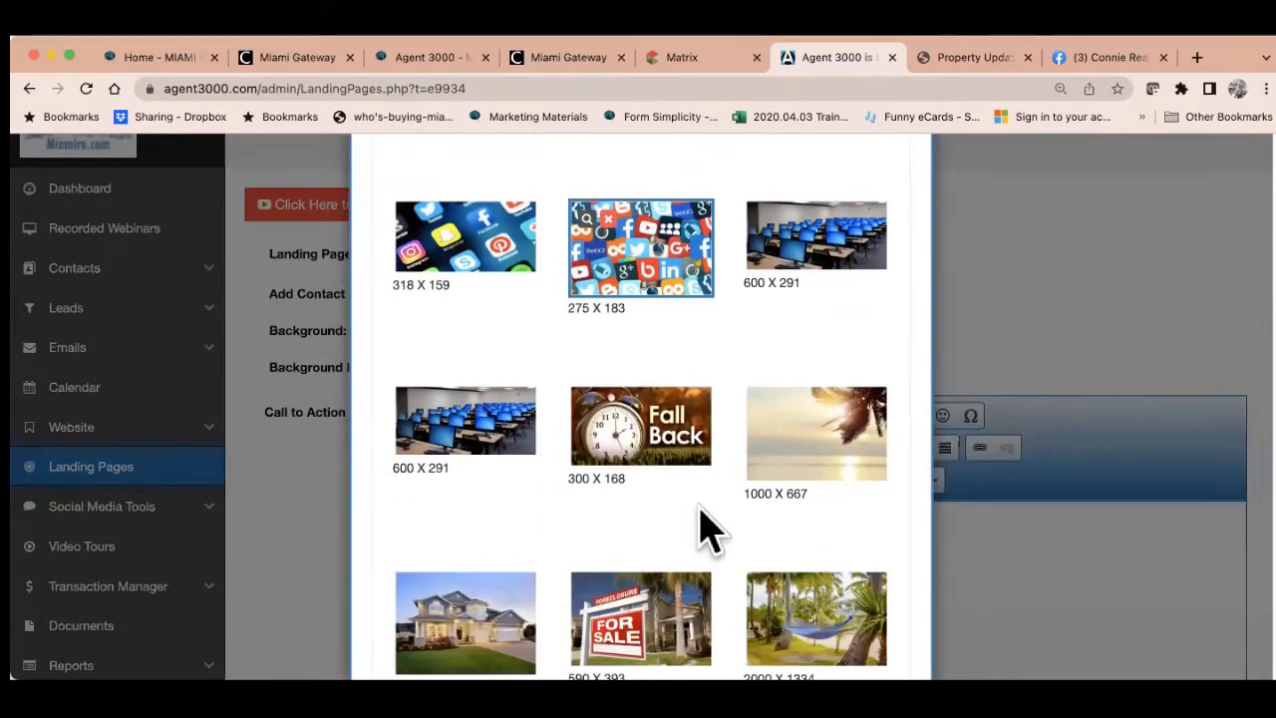
{"action": "scroll", "coordinate": [702, 528], "scroll_direction": "down", "scroll_amount": 5}
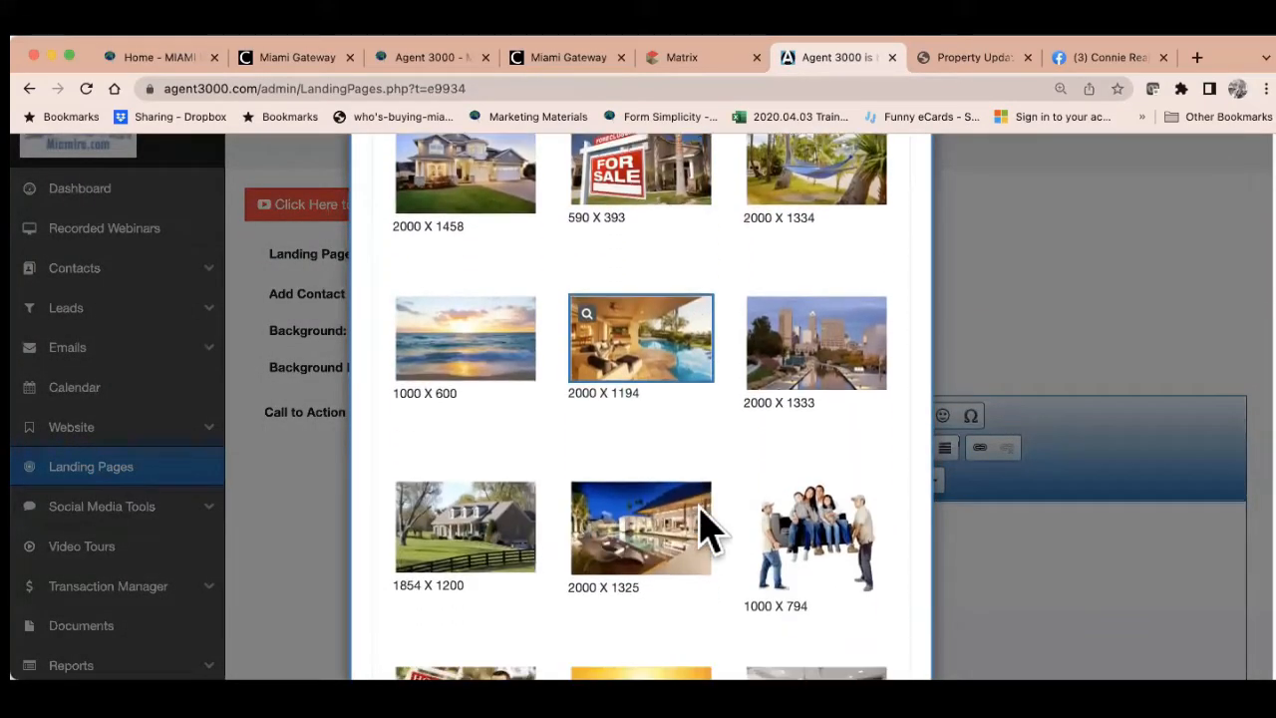
{"action": "scroll", "coordinate": [703, 528], "scroll_direction": "down", "scroll_amount": 5}
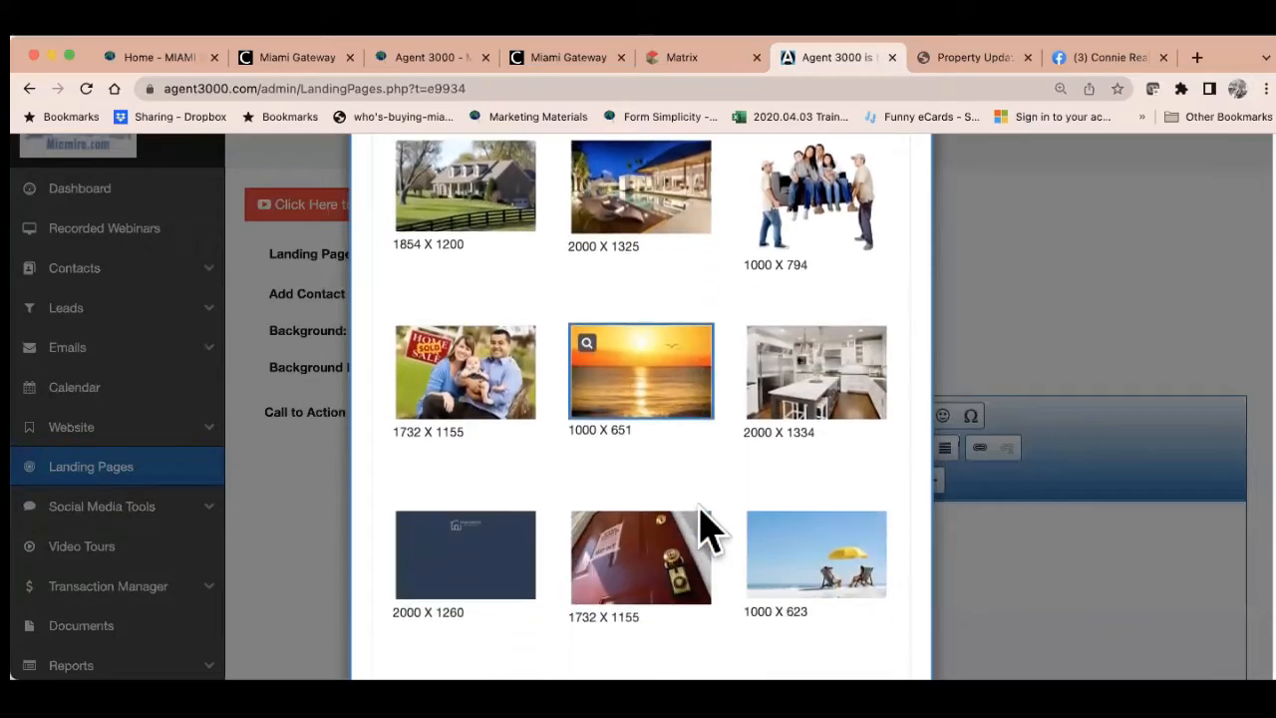
{"action": "scroll", "coordinate": [703, 528], "scroll_direction": "down", "scroll_amount": 2}
{"action": "scroll", "coordinate": [703, 529], "scroll_direction": "up", "scroll_amount": 10}
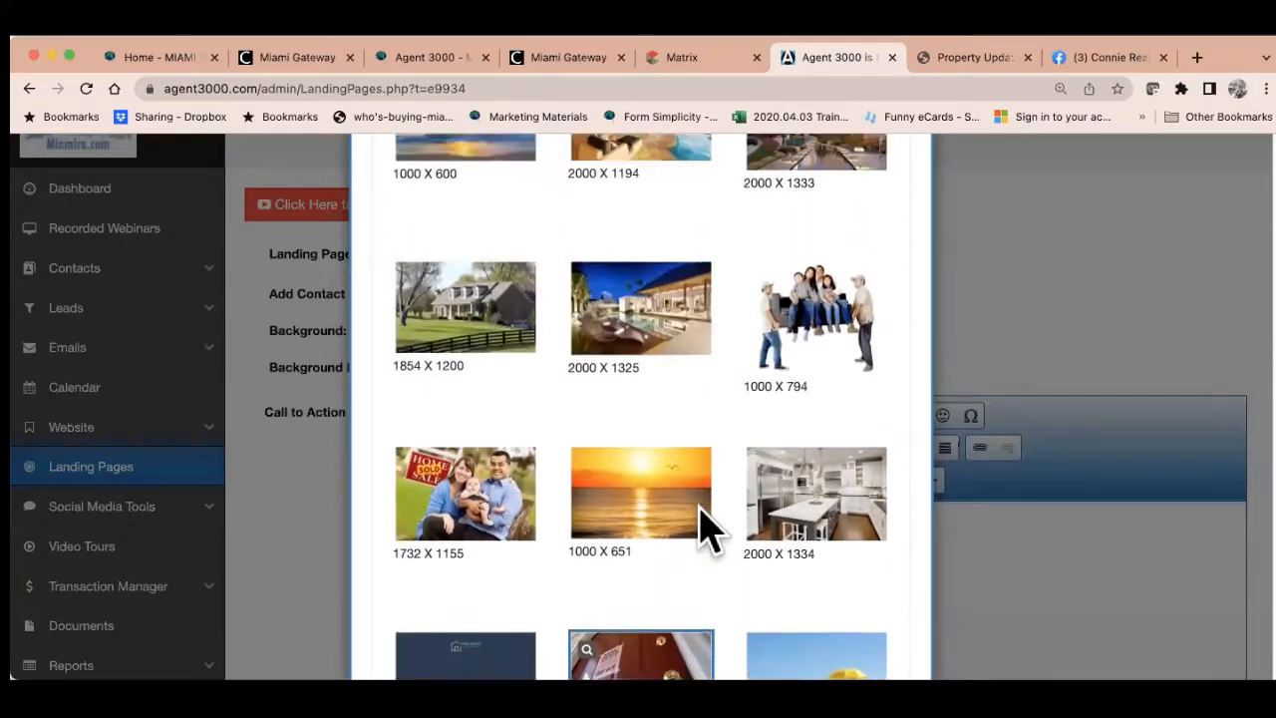
{"action": "scroll", "coordinate": [698, 524], "scroll_direction": "up", "scroll_amount": 2}
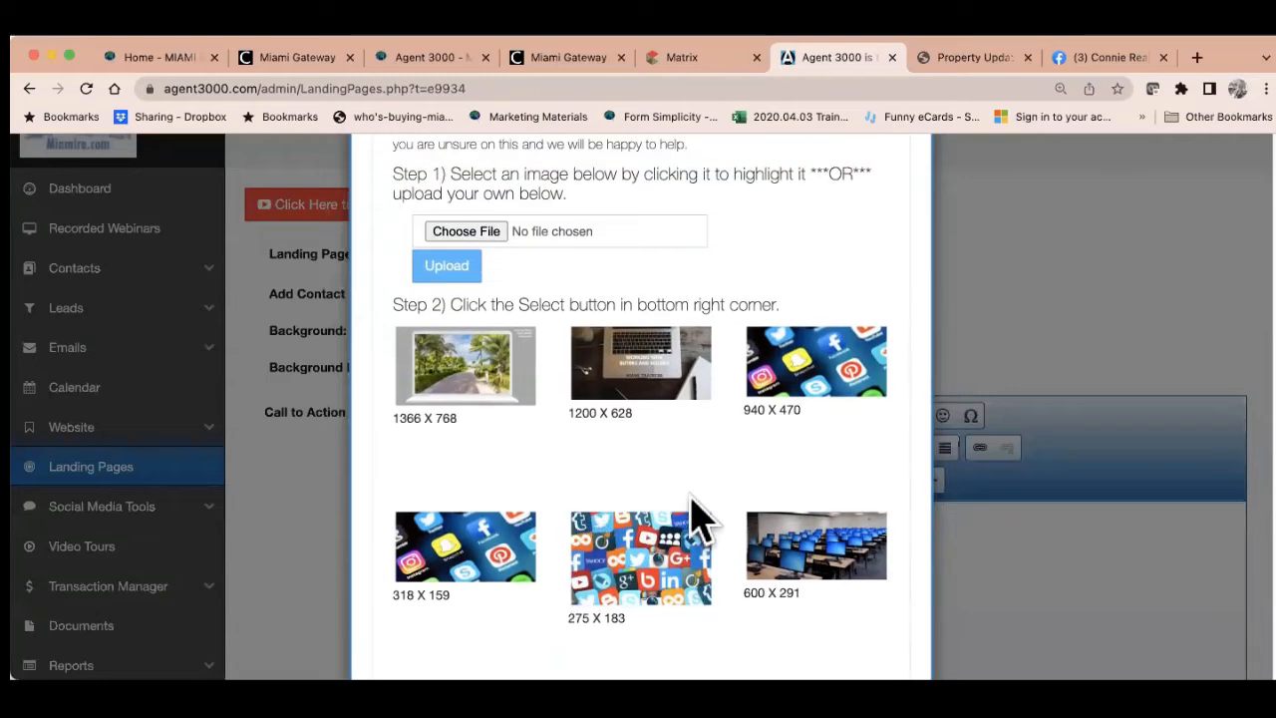
{"action": "left_click", "coordinate": [490, 399]}
{"action": "scroll", "coordinate": [479, 370], "scroll_direction": "up", "scroll_amount": 1}
{"action": "scroll", "coordinate": [469, 359], "scroll_direction": "up", "scroll_amount": 1}
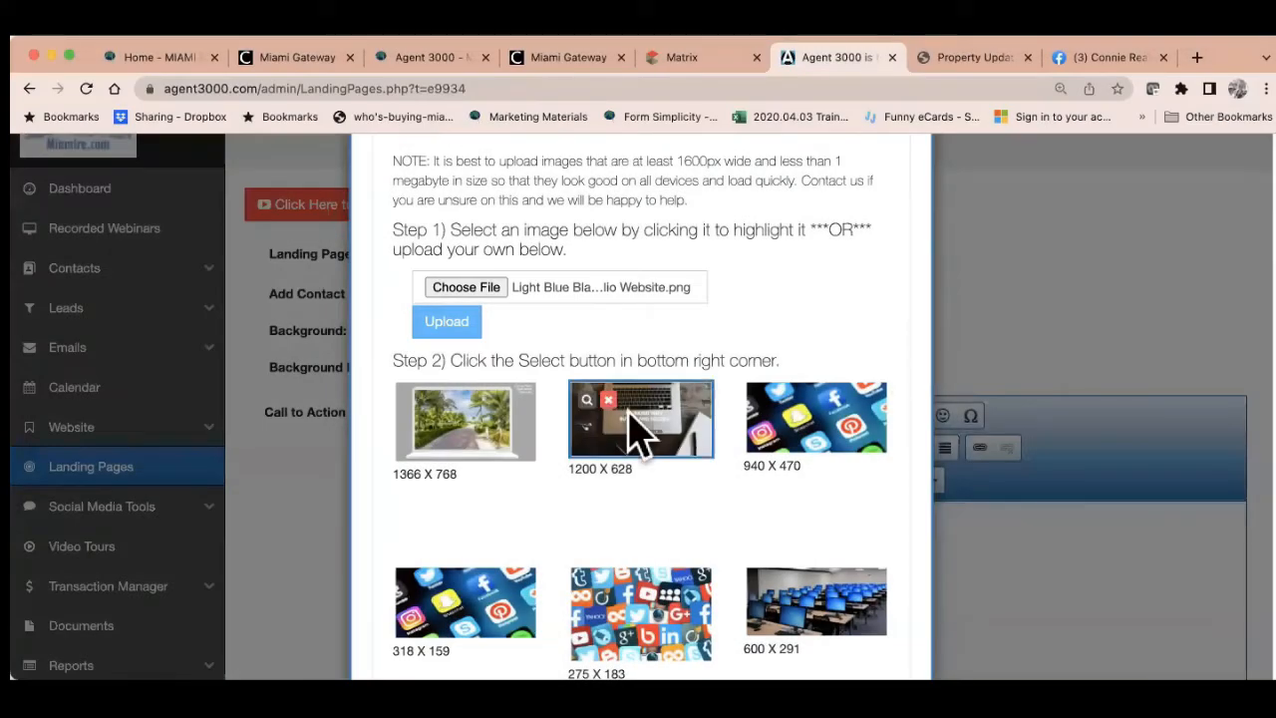
{"action": "left_click", "coordinate": [472, 419]}
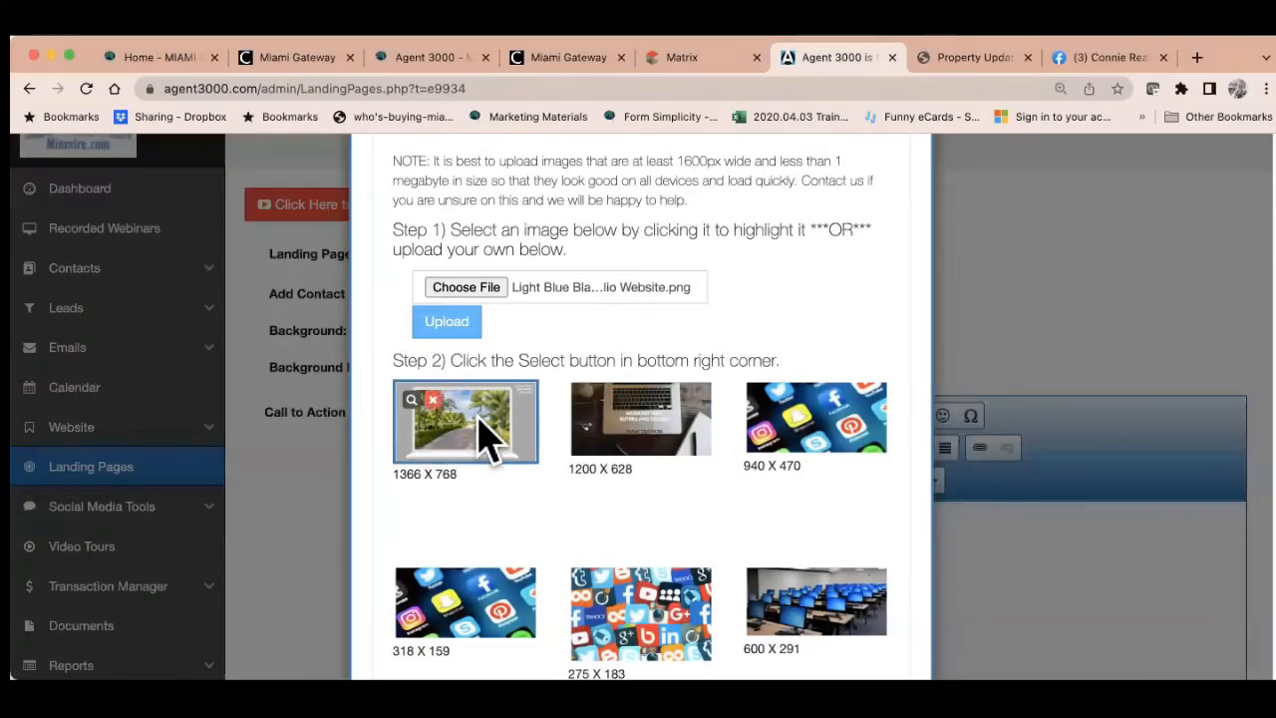
Upload the image and set its larger version as the landing page background
{"action": "left_click", "coordinate": [448, 321]}
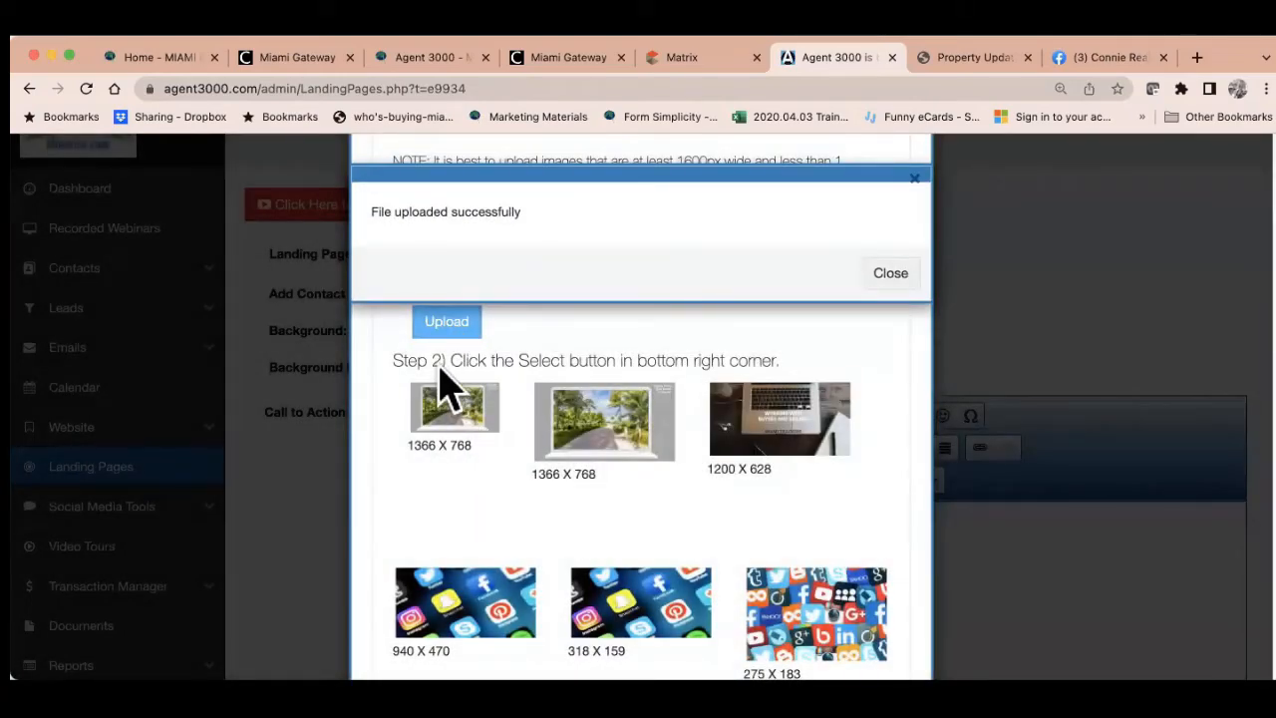
{"action": "left_click", "coordinate": [881, 283]}
{"action": "mouse_move", "coordinate": [455, 436]}
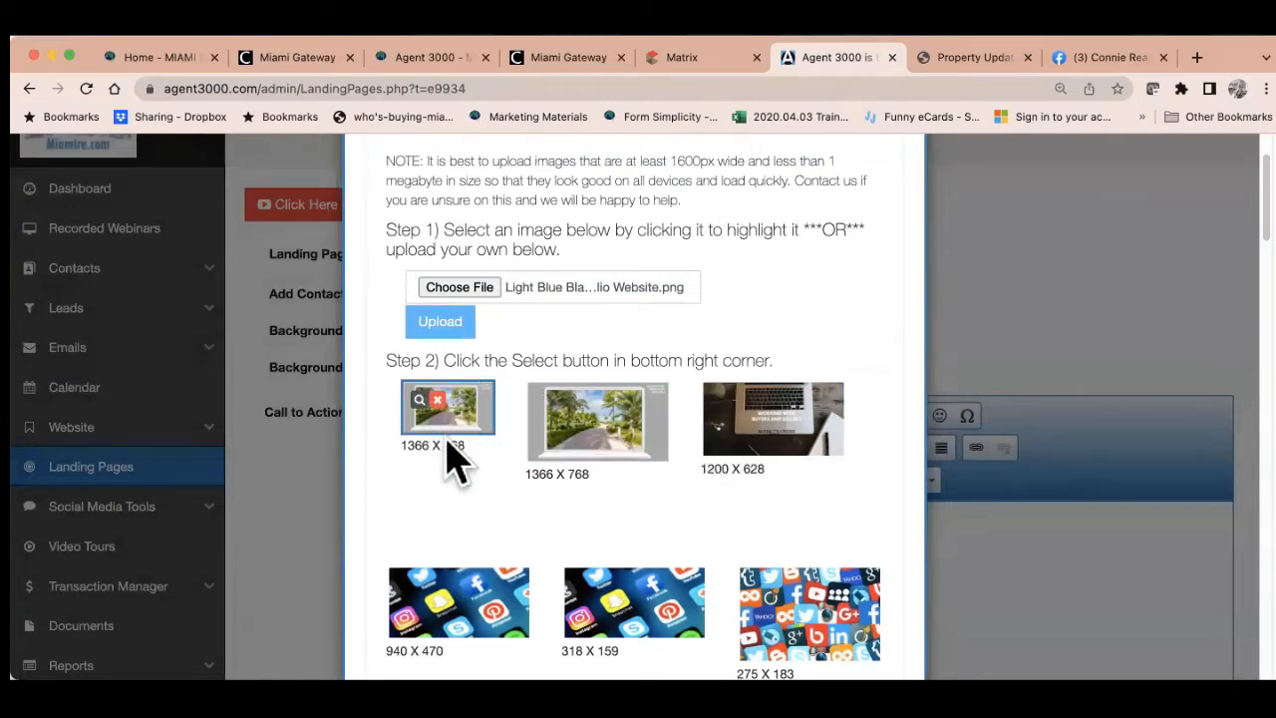
{"action": "left_click", "coordinate": [485, 454]}
{"action": "scroll", "coordinate": [638, 512], "scroll_direction": "down", "scroll_amount": 5}
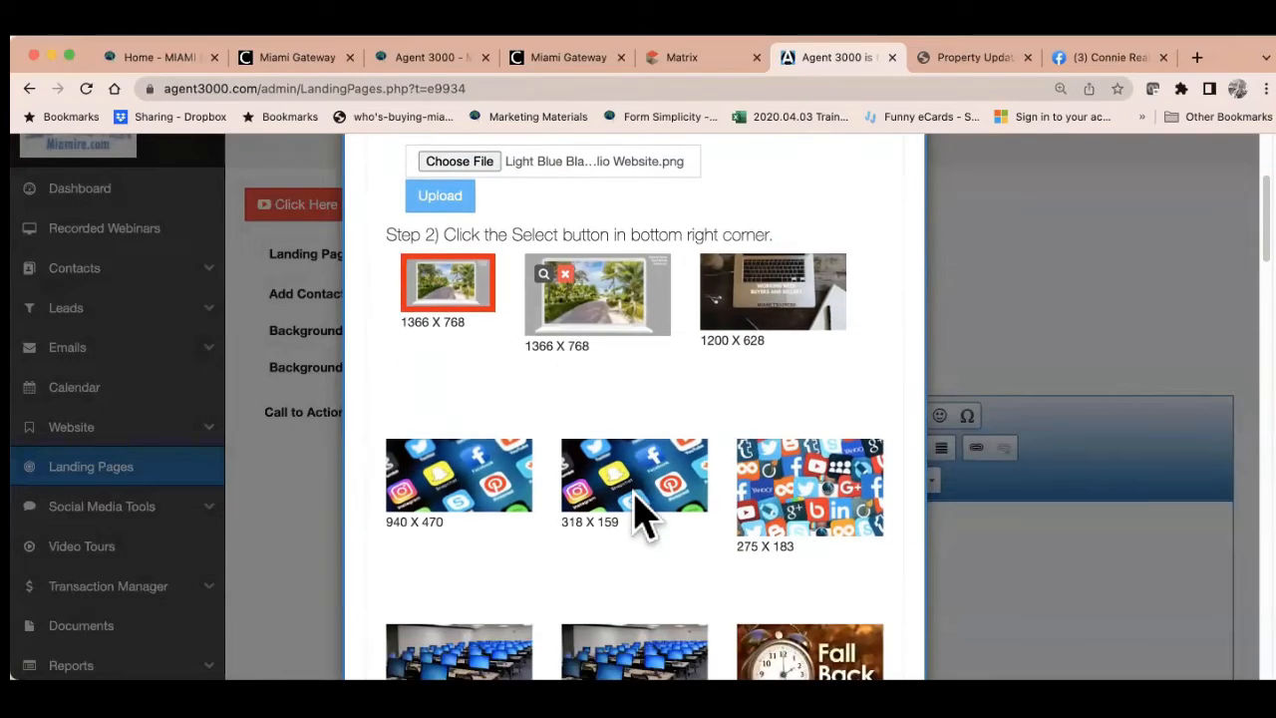
{"action": "scroll", "coordinate": [643, 514], "scroll_direction": "up", "scroll_amount": 3}
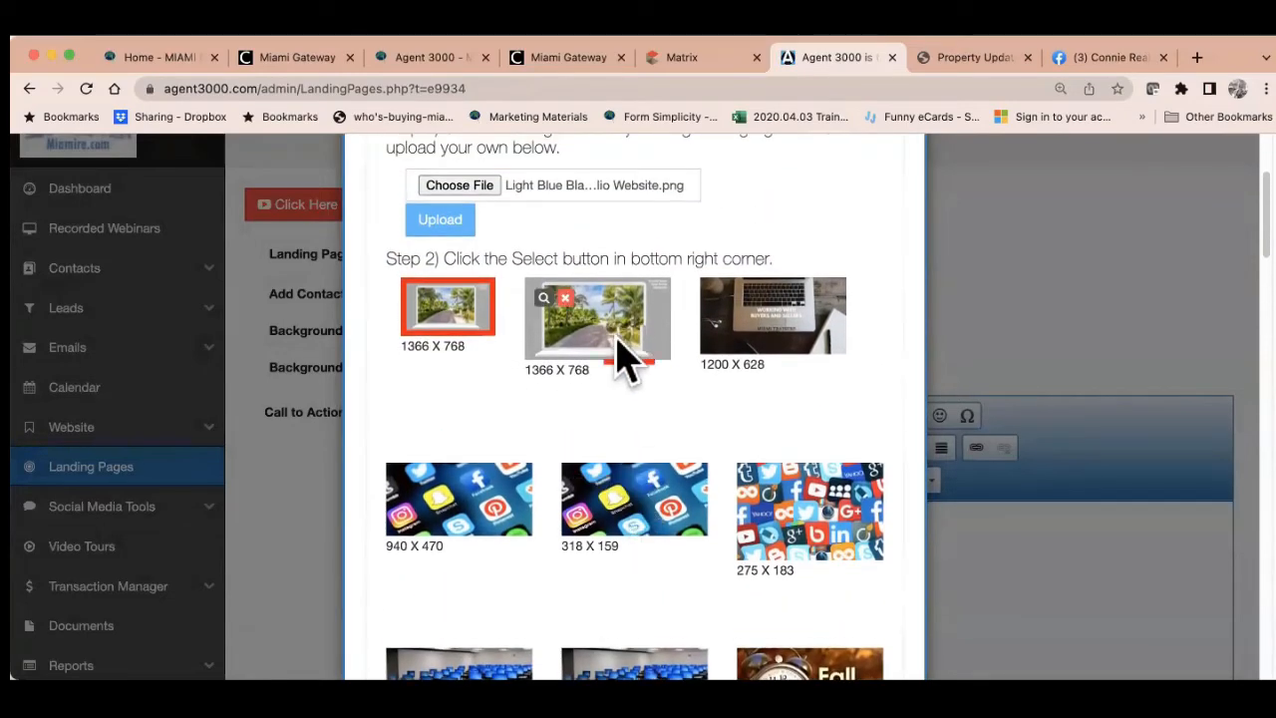
{"action": "left_click", "coordinate": [622, 339]}
{"action": "scroll", "coordinate": [817, 507], "scroll_direction": "down", "scroll_amount": 6}
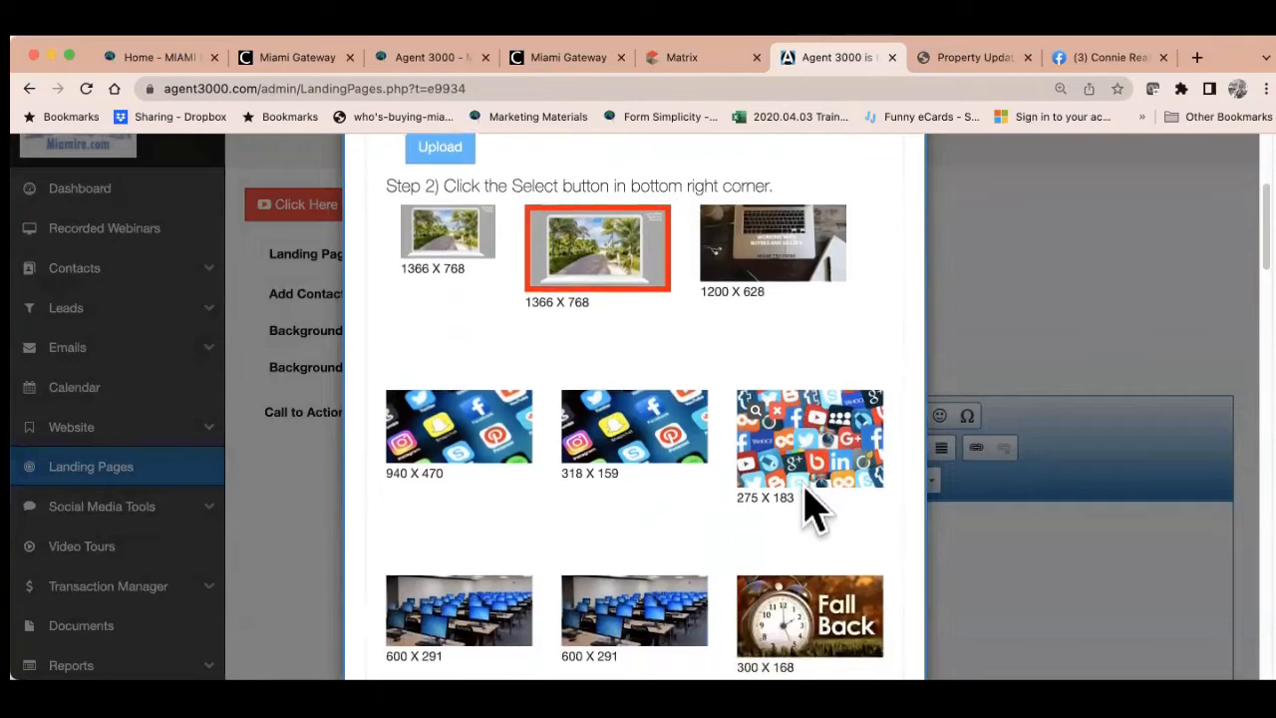
{"action": "scroll", "coordinate": [813, 506], "scroll_direction": "down", "scroll_amount": 13}
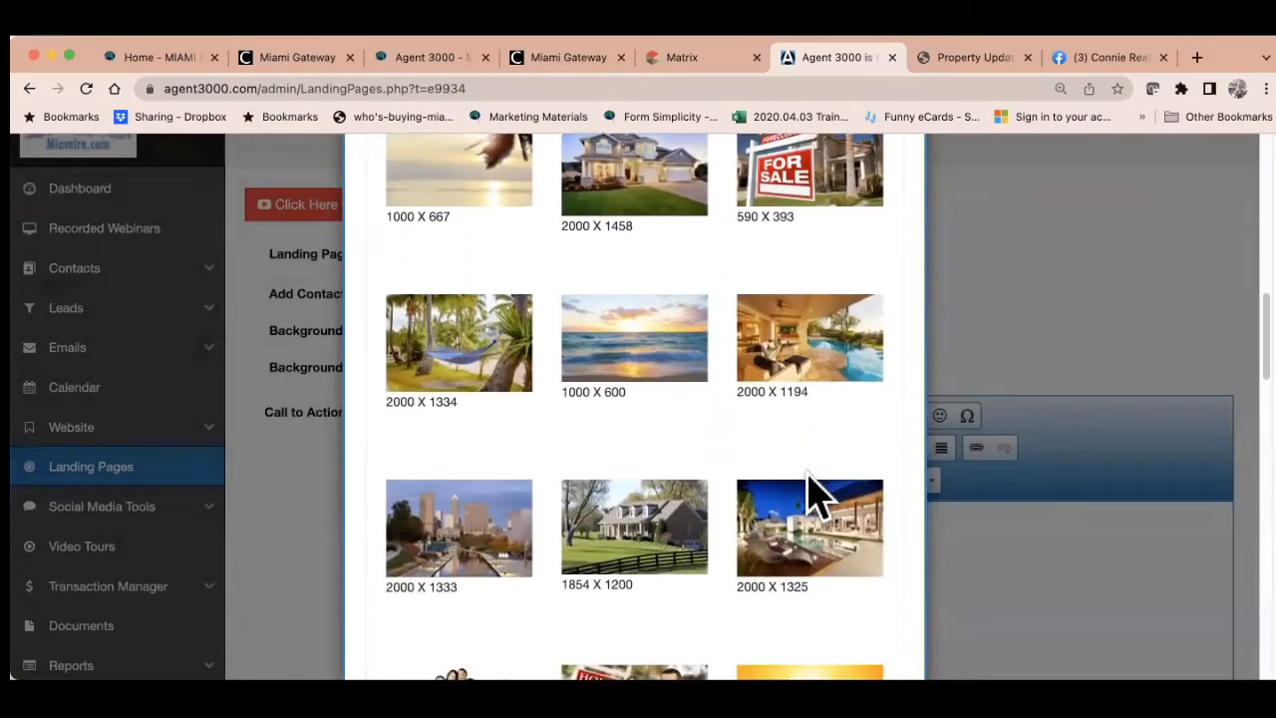
{"action": "scroll", "coordinate": [813, 493], "scroll_direction": "down", "scroll_amount": 15}
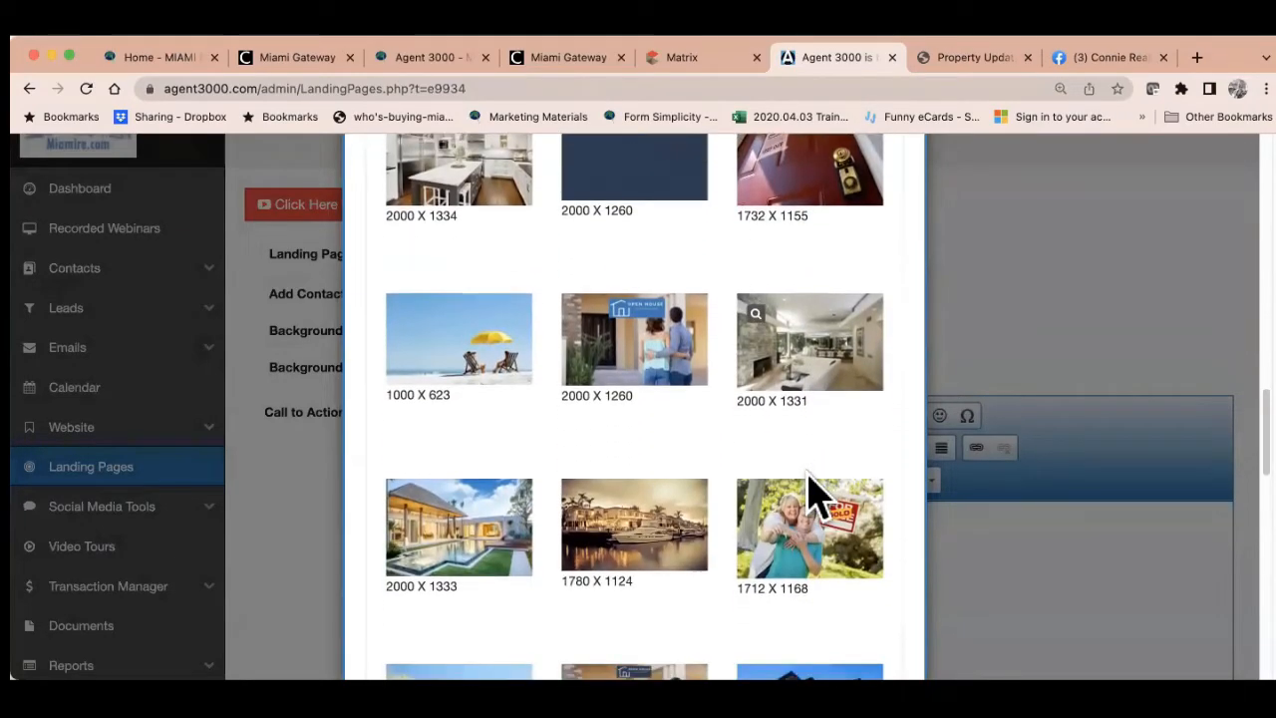
{"action": "scroll", "coordinate": [809, 478], "scroll_direction": "down", "scroll_amount": 12}
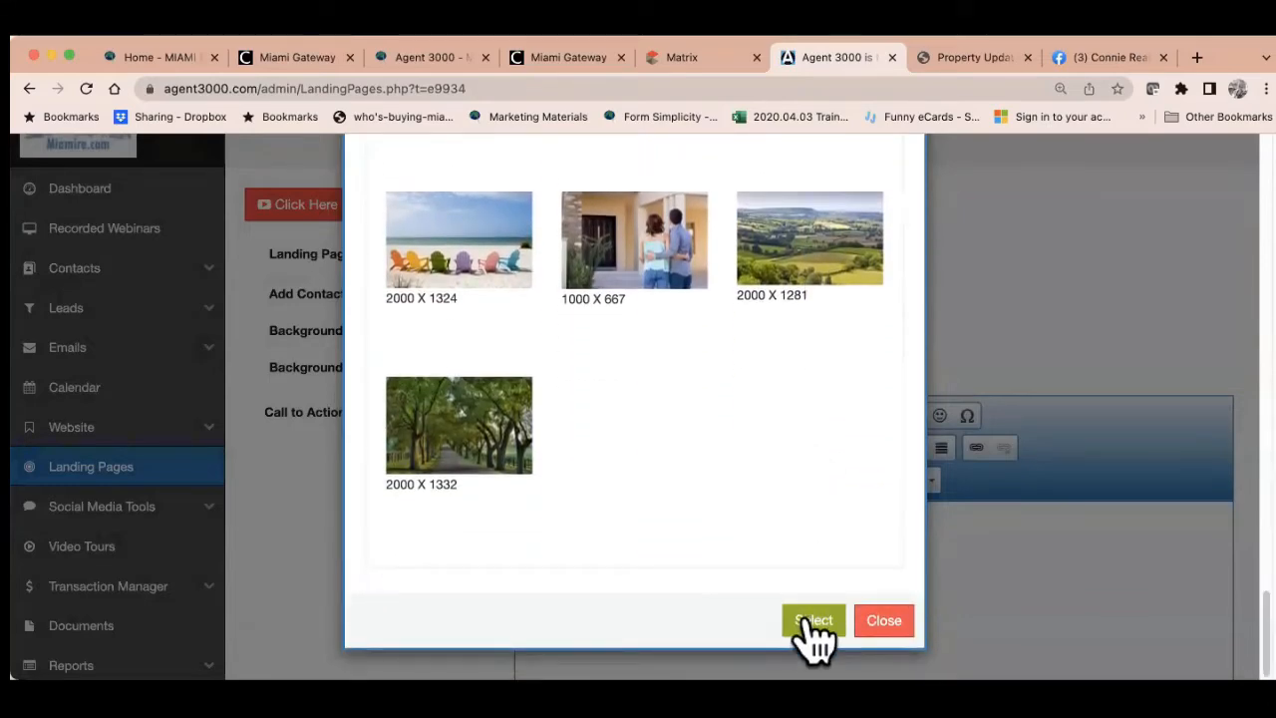
{"action": "left_click", "coordinate": [807, 620]}
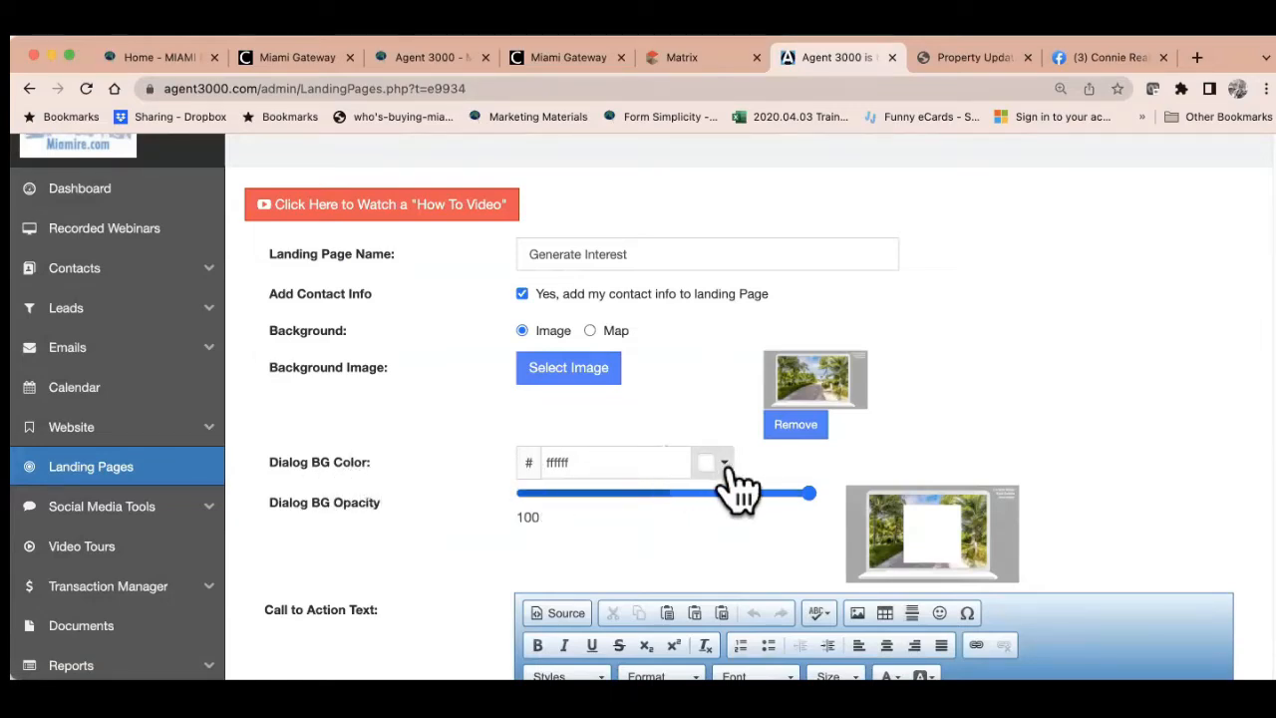
Lower the Dialog BG Opacity to 68 so the photo shows through the dialog
{"action": "left_click_drag", "start_coordinate": [810, 494], "coordinate": [717, 498]}
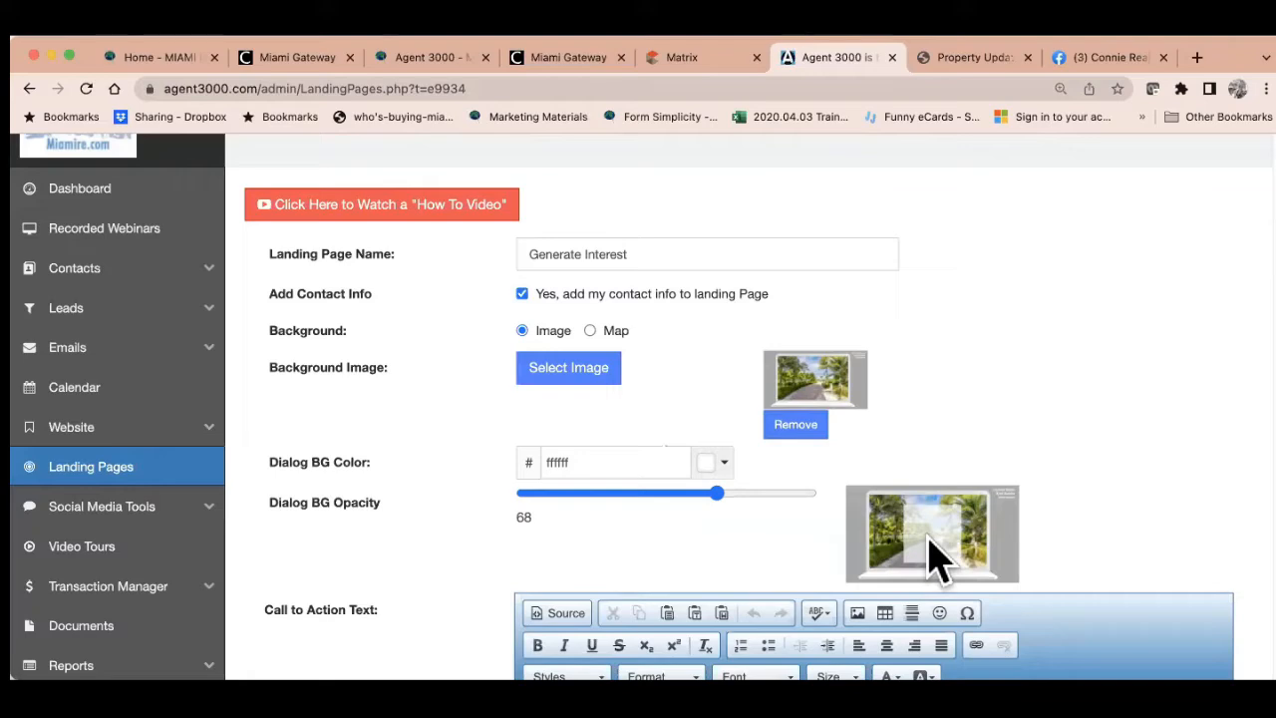
{"action": "scroll", "coordinate": [937, 558], "scroll_direction": "down", "scroll_amount": 3}
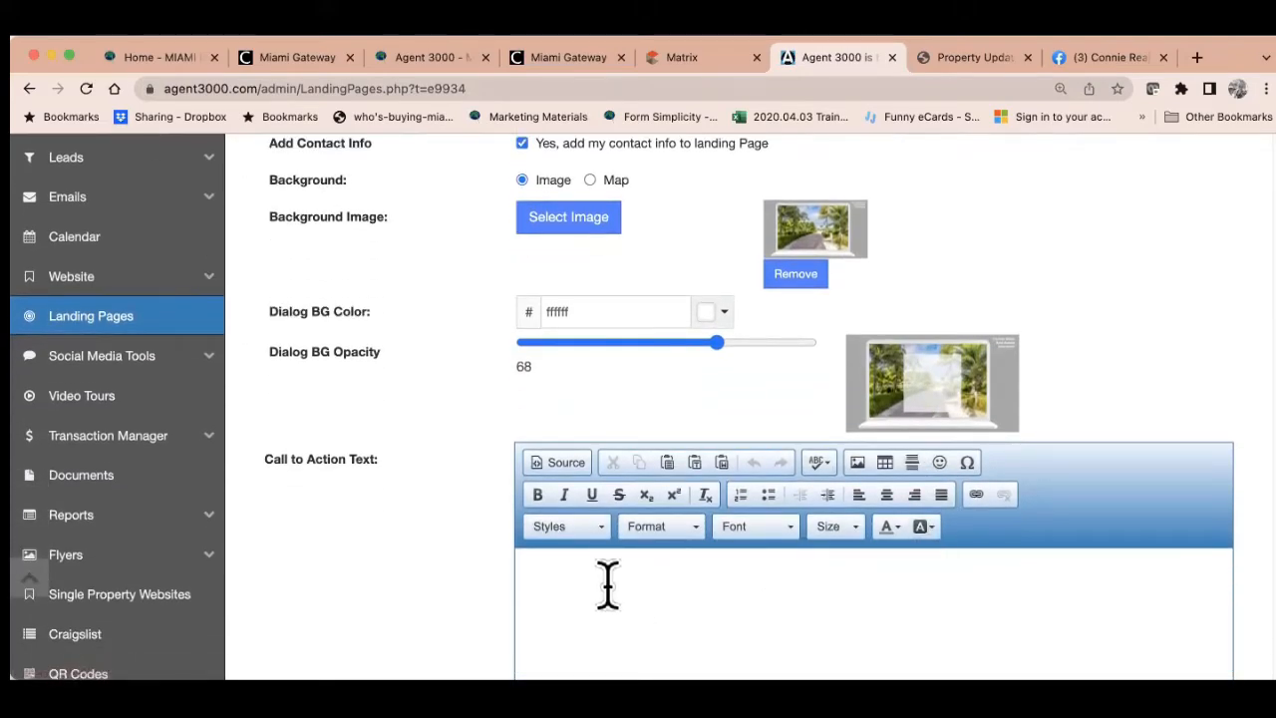
Write the call to action text 'Let's Stay in Touch!'
{"action": "left_click", "coordinate": [606, 576]}
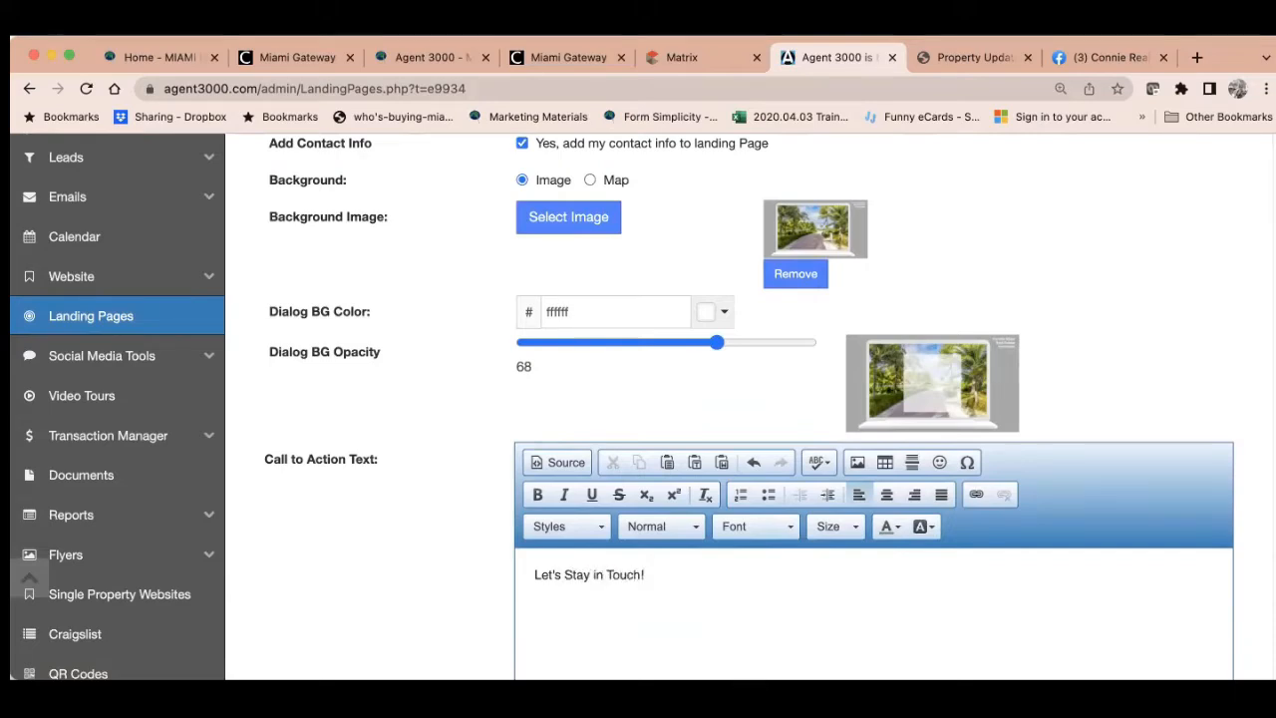
{"action": "scroll", "coordinate": [788, 606], "scroll_direction": "down", "scroll_amount": 3}
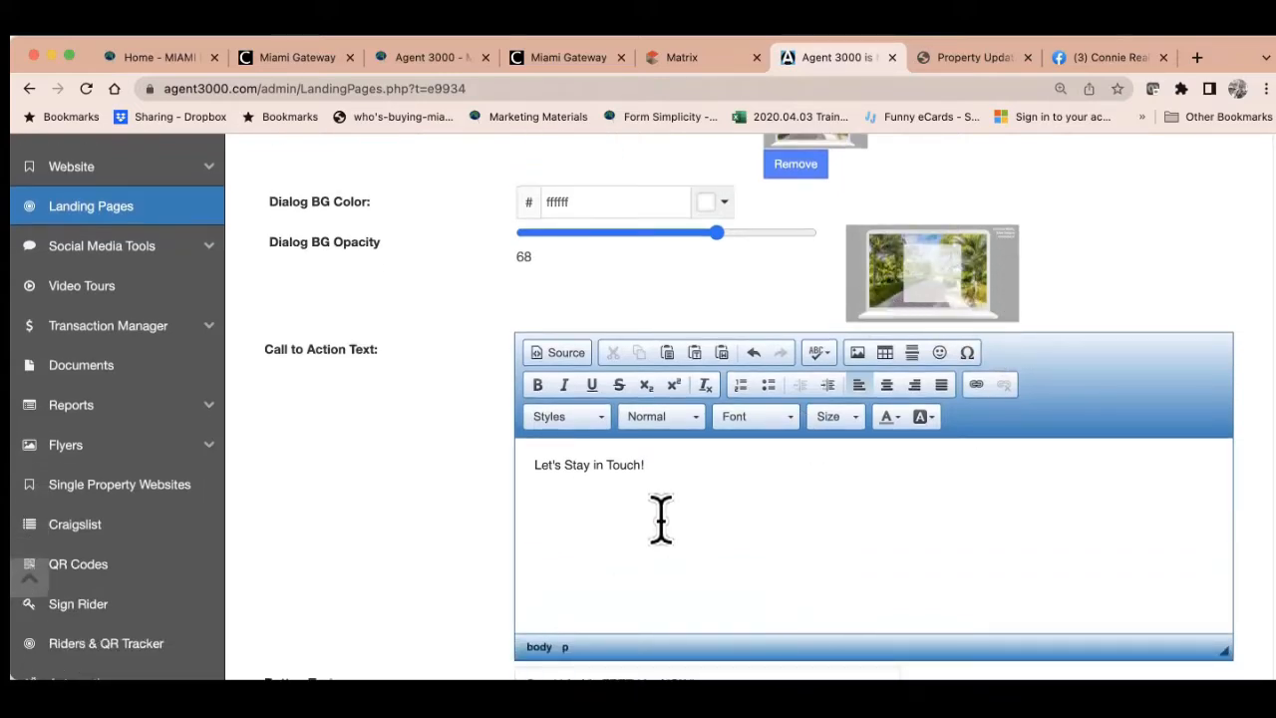
{"action": "scroll", "coordinate": [661, 519], "scroll_direction": "down", "scroll_amount": 5}
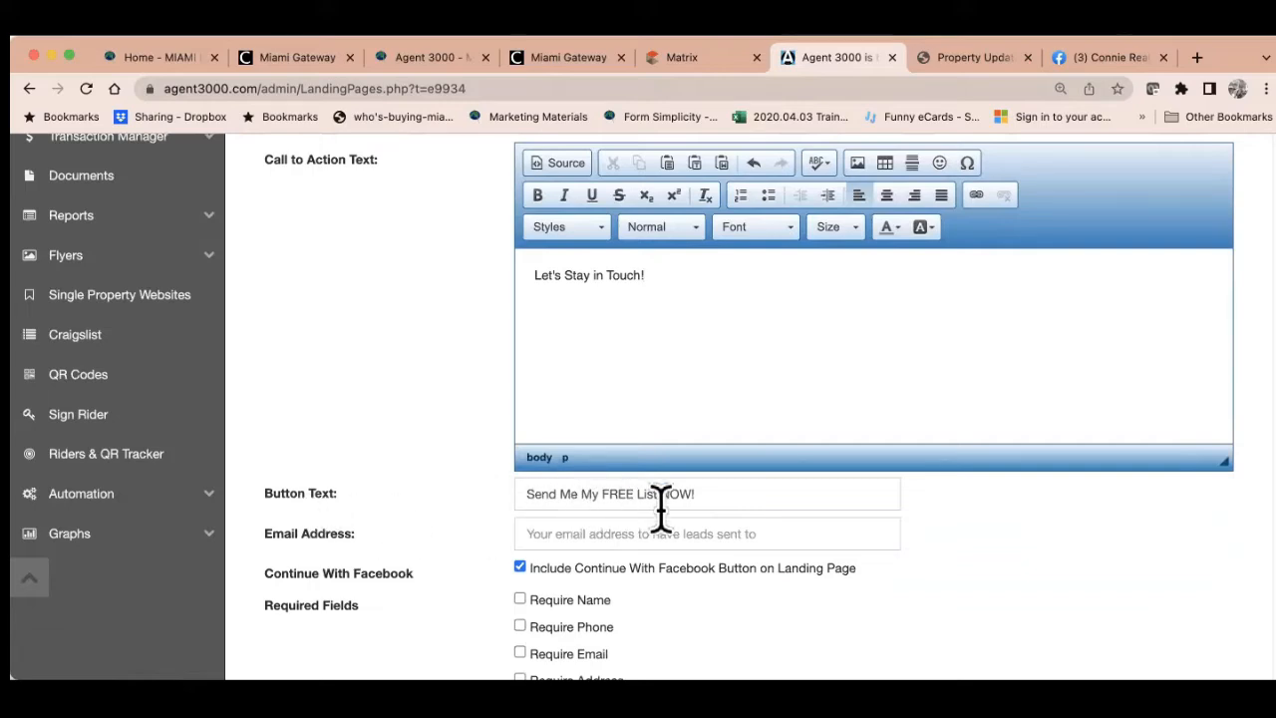
Change the button text to 'Click for More Information' and enter the lead email address
{"action": "left_click_drag", "start_coordinate": [706, 496], "coordinate": [543, 490]}
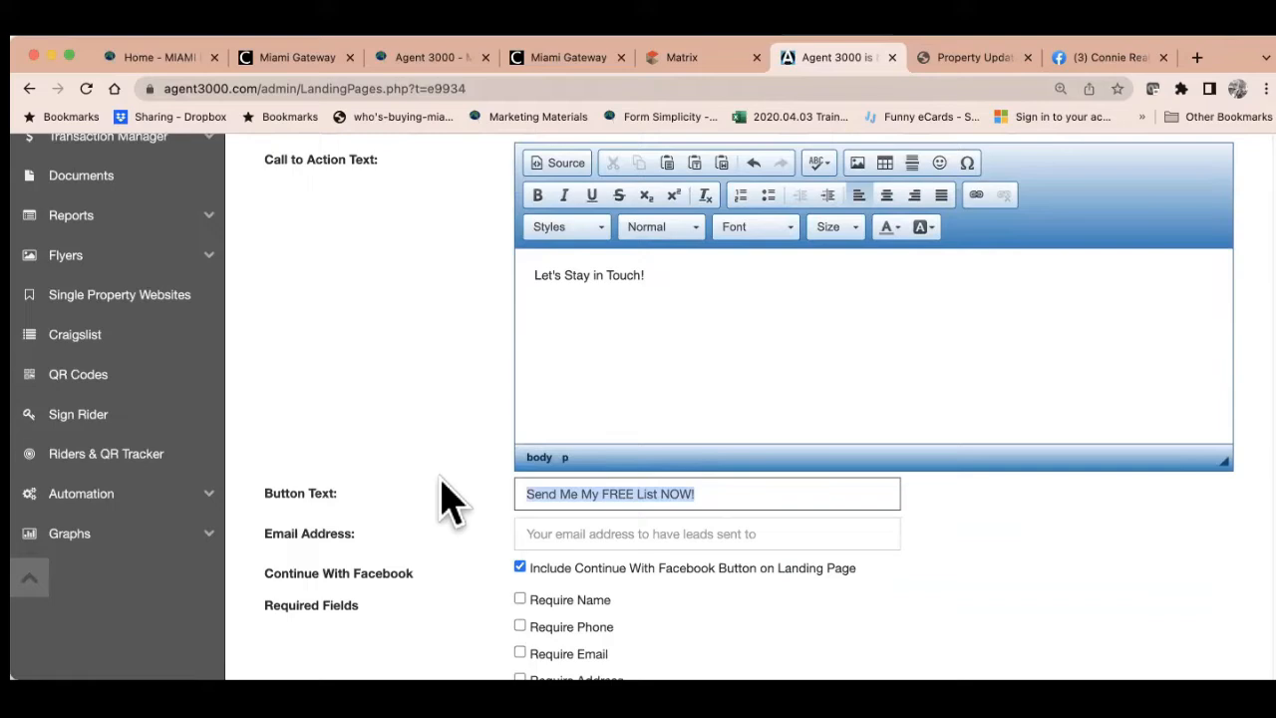
{"action": "type", "text": "Click for More Information"}
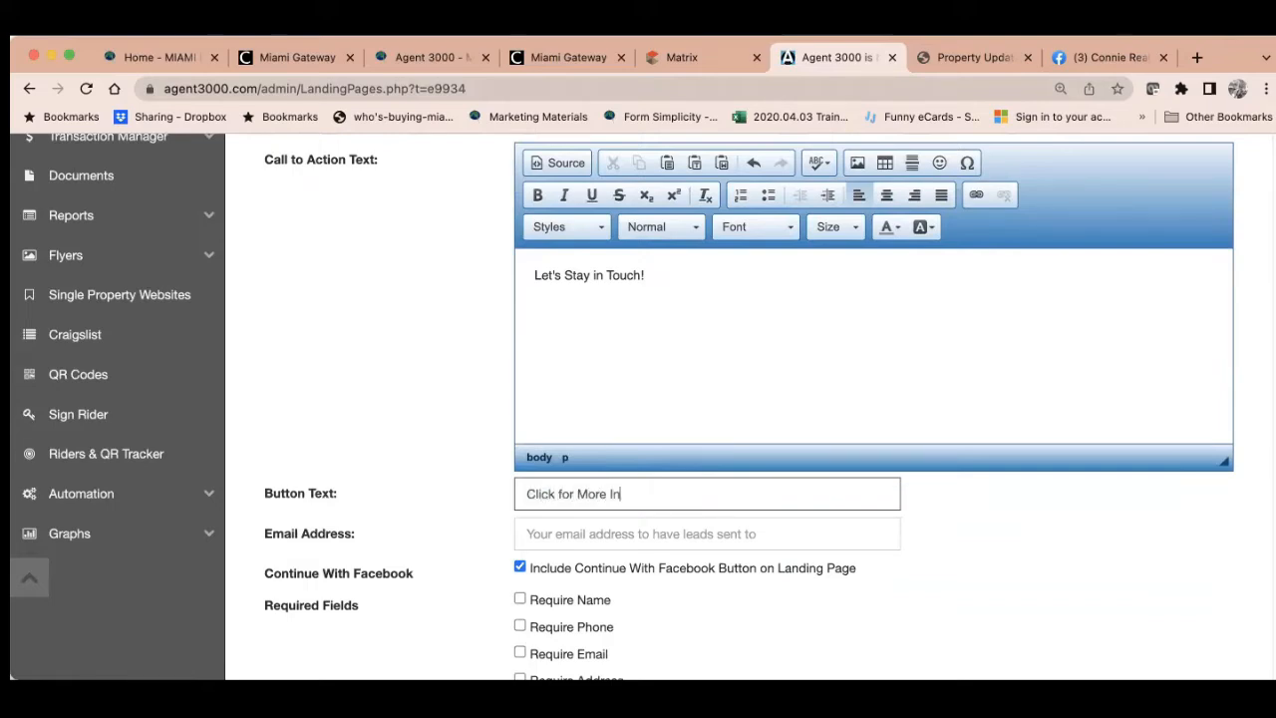
{"action": "left_click", "coordinate": [532, 534]}
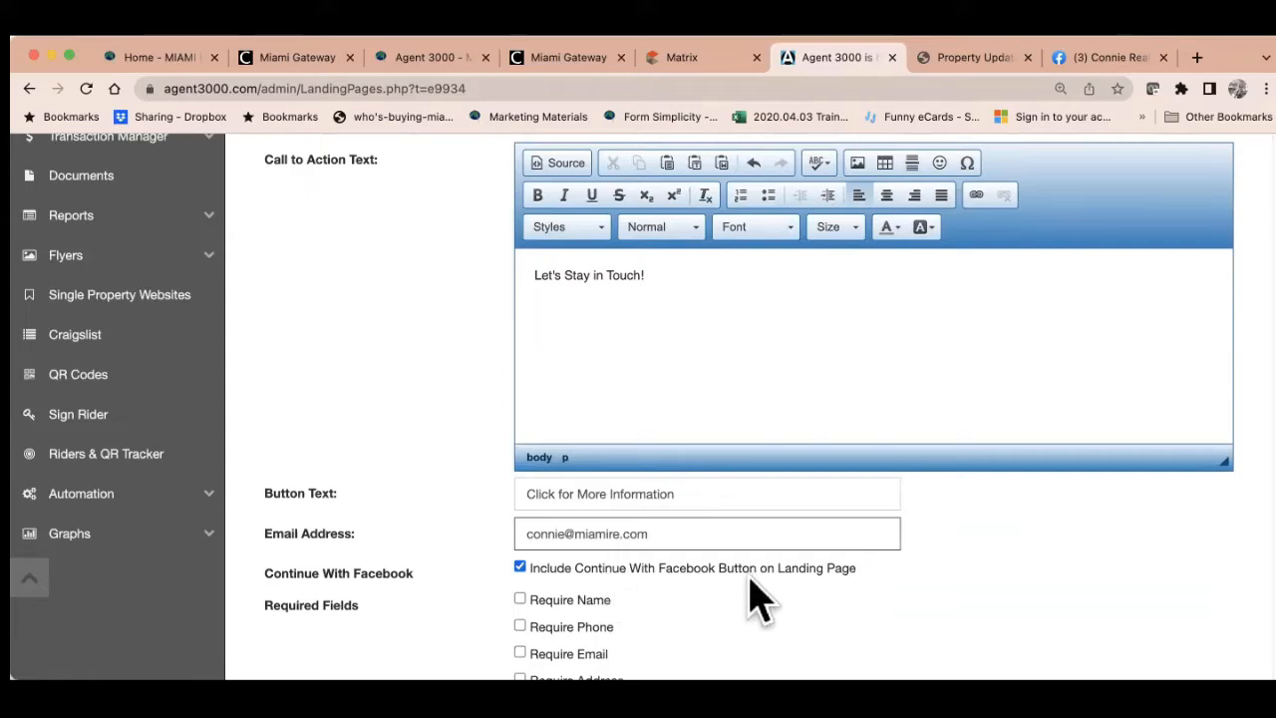
Make the visitor's name and email required fields
{"action": "scroll", "coordinate": [760, 598], "scroll_direction": "down", "scroll_amount": 2}
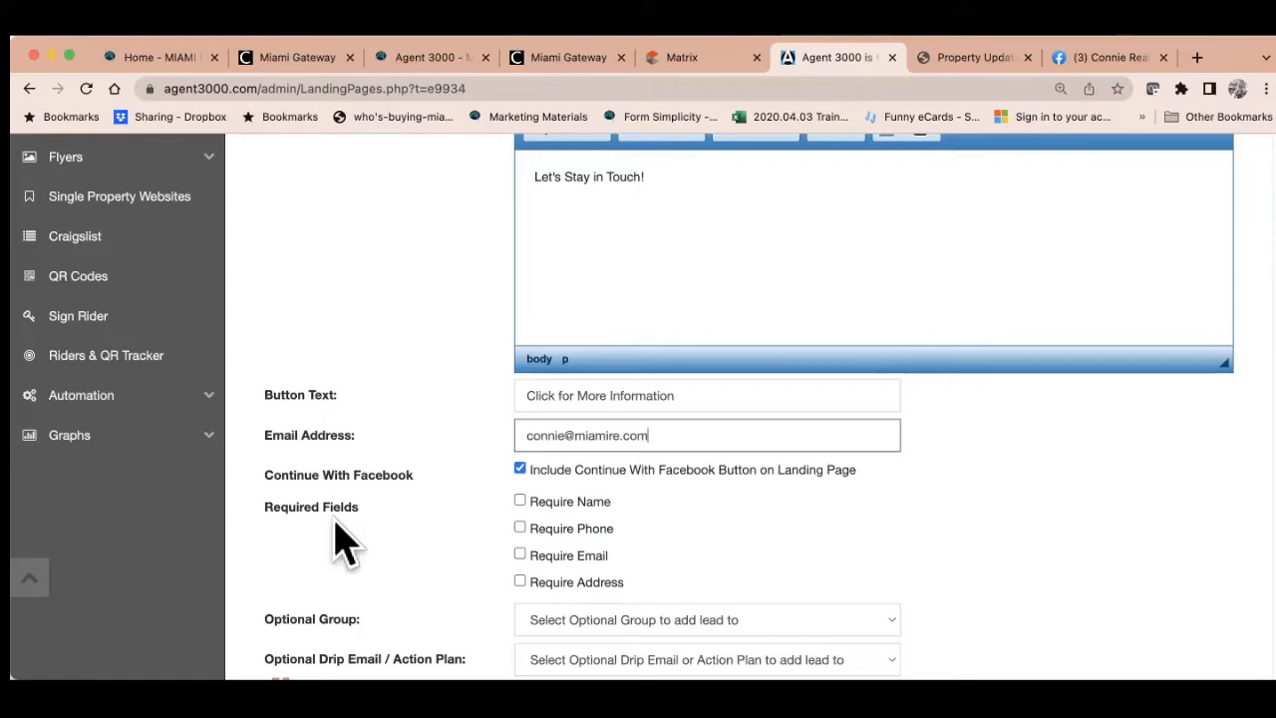
{"action": "left_click", "coordinate": [519, 500]}
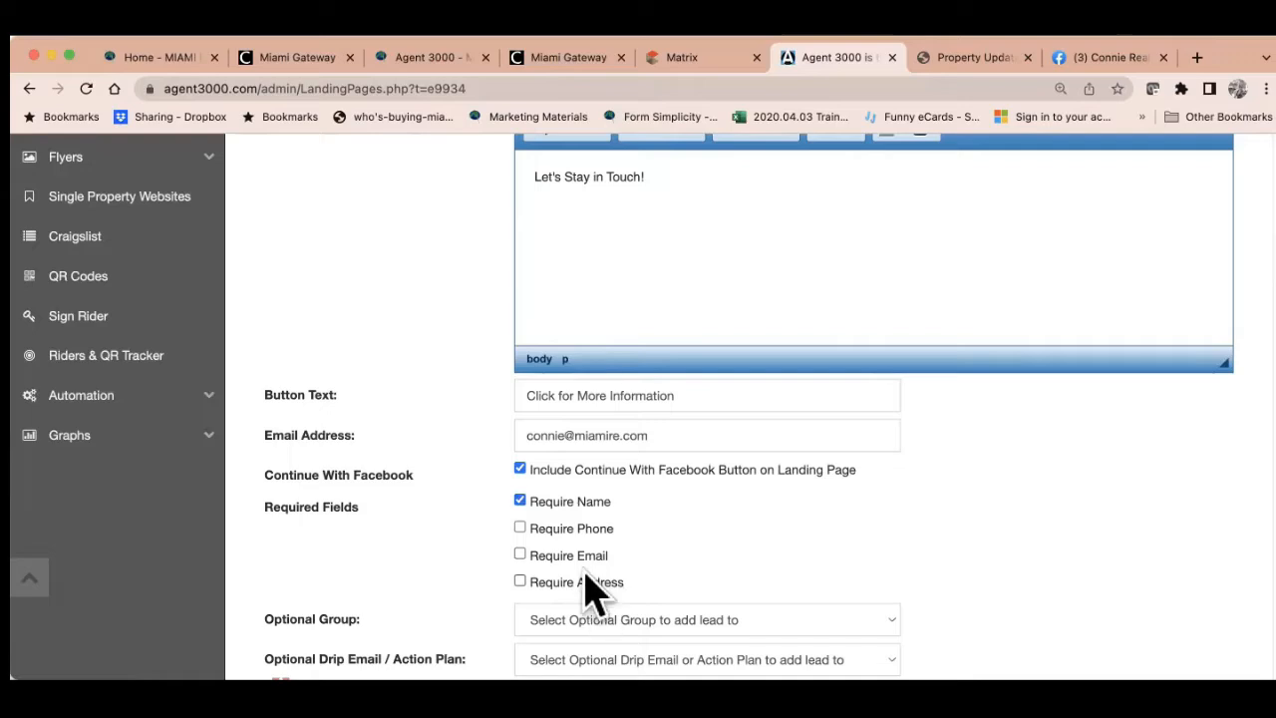
{"action": "left_click", "coordinate": [519, 554]}
Set the prospect email subject to 'Follow-up' and move to the end of the email body
{"action": "scroll", "coordinate": [812, 568], "scroll_direction": "down", "scroll_amount": 3}
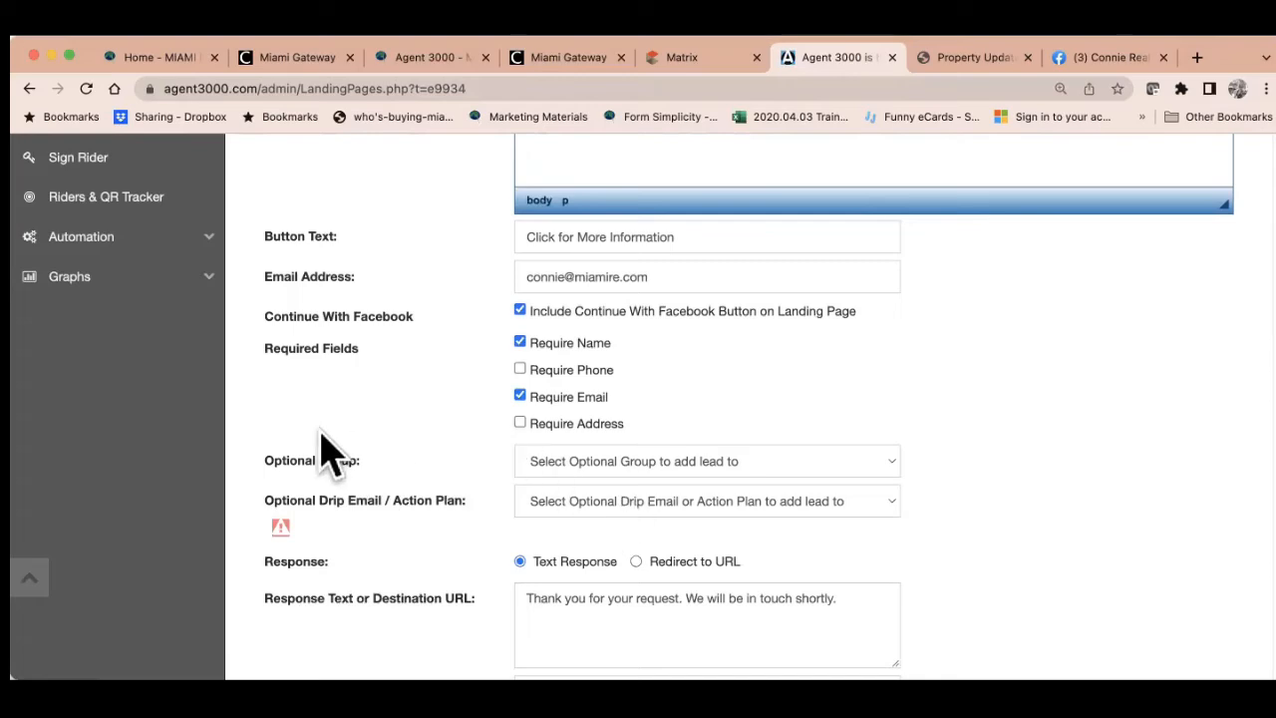
{"action": "scroll", "coordinate": [726, 538], "scroll_direction": "down", "scroll_amount": 2}
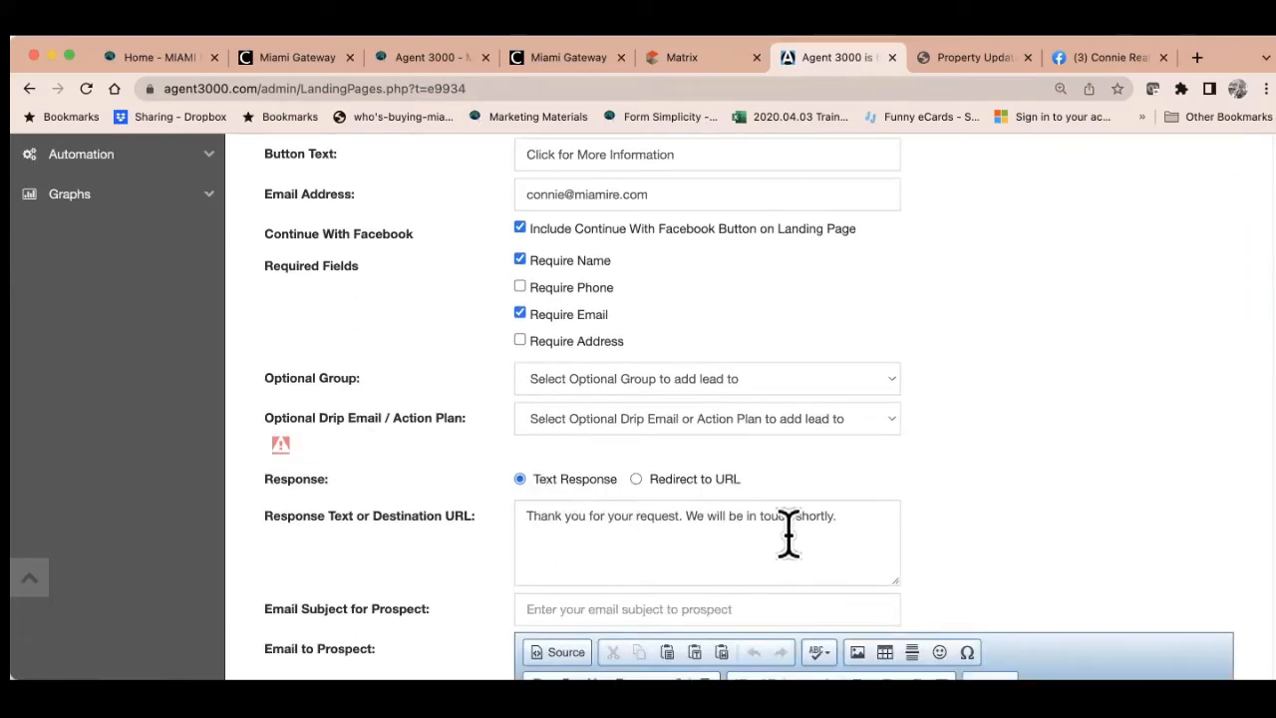
{"action": "scroll", "coordinate": [811, 532], "scroll_direction": "down", "scroll_amount": 3}
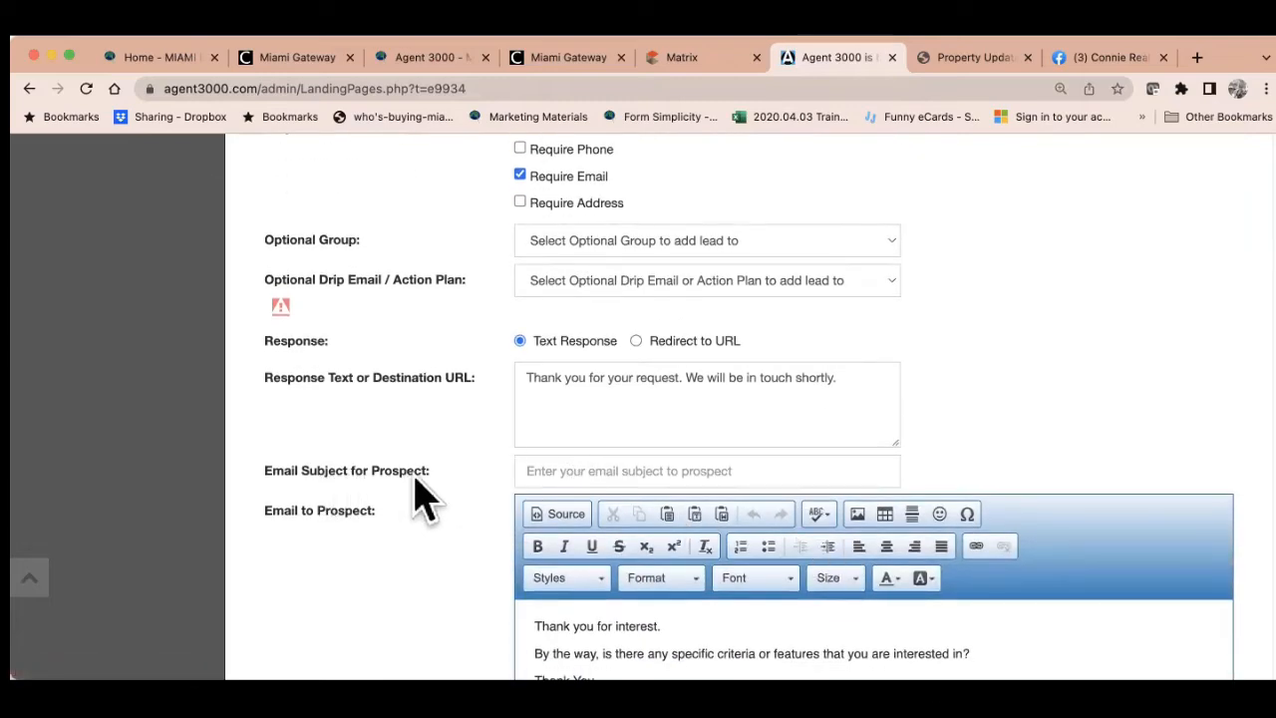
{"action": "left_click", "coordinate": [591, 472]}
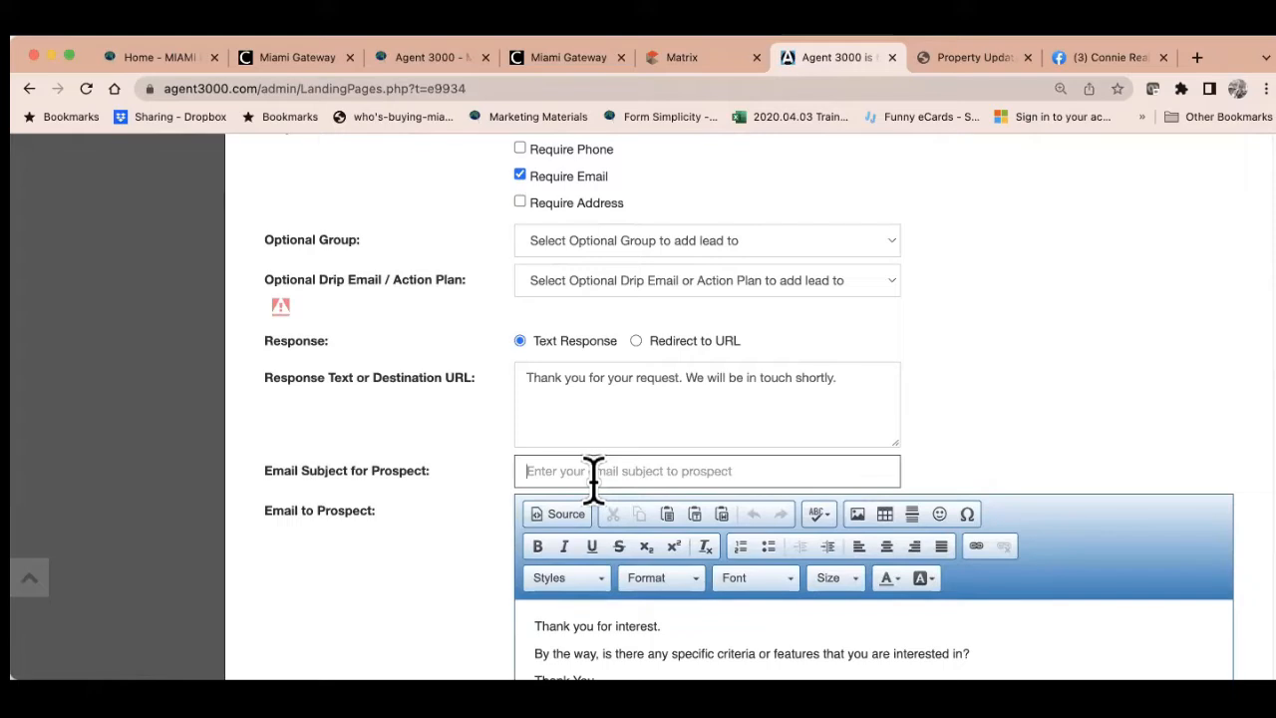
{"action": "type", "text": "Contactin"}
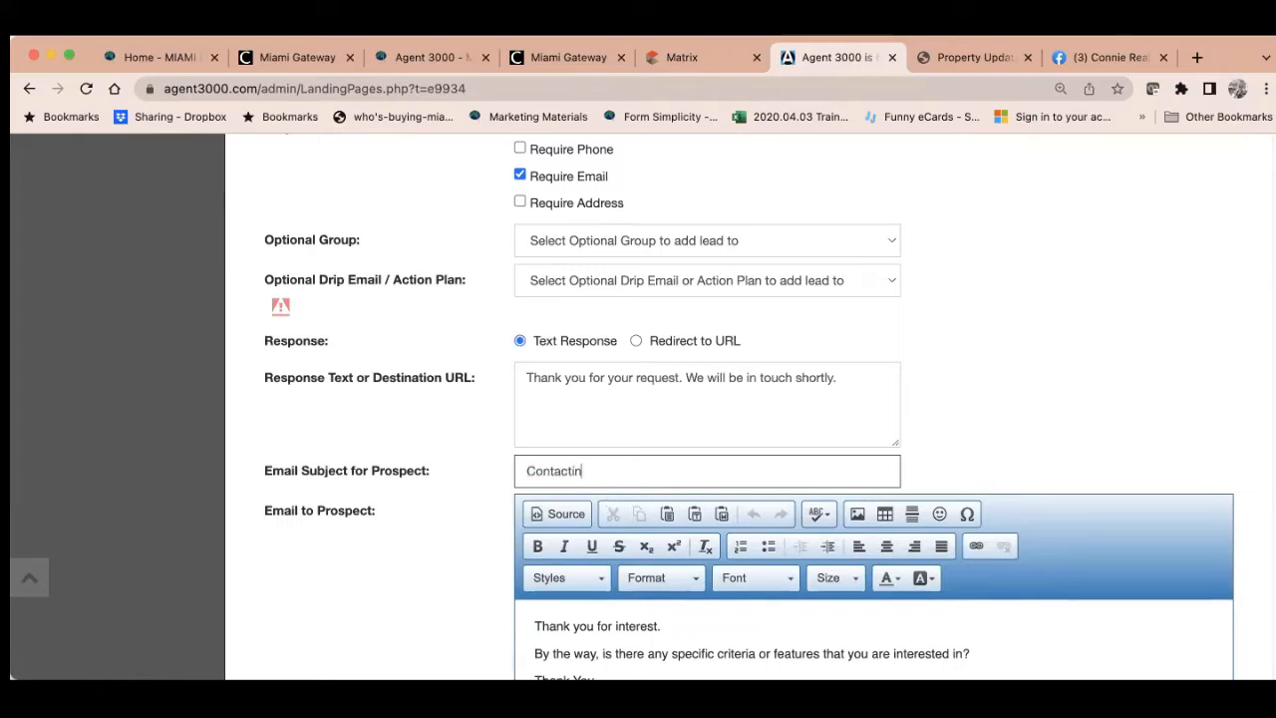
{"action": "type", "text": "t"}
{"action": "key", "text": "BackSpace"}
{"action": "key", "text": "BackSpace"}
{"action": "key", "text": "BackSpace"}
{"action": "key", "text": "BackSpace"}
{"action": "type", "text": "Follow-up"}
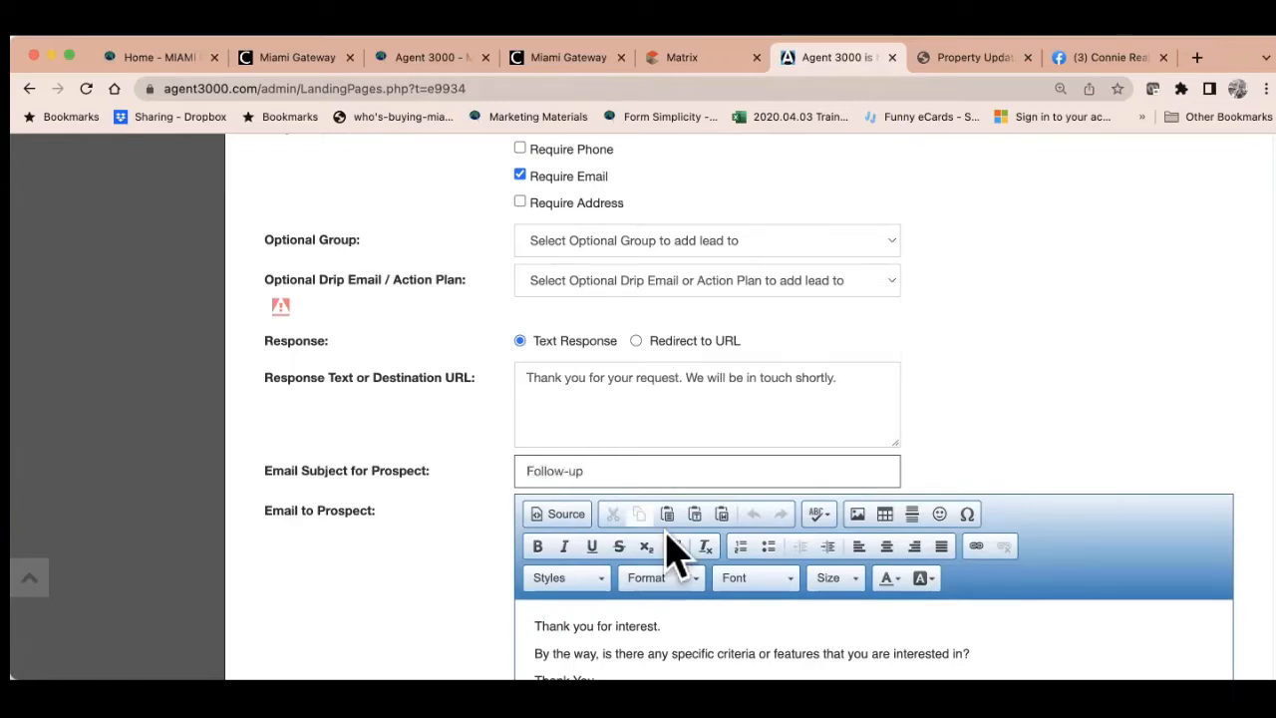
{"action": "scroll", "coordinate": [763, 588], "scroll_direction": "down", "scroll_amount": 3}
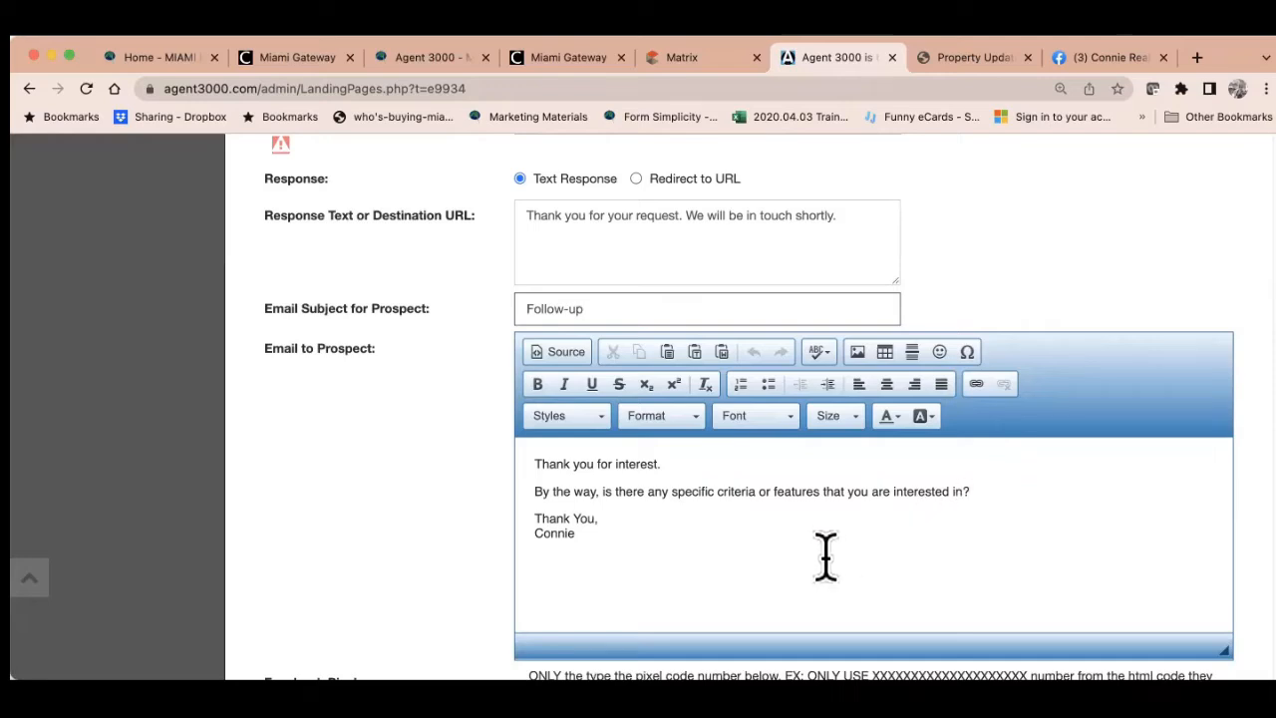
{"action": "left_click_drag", "start_coordinate": [977, 491], "coordinate": [606, 470]}
{"action": "left_click", "coordinate": [590, 540]}
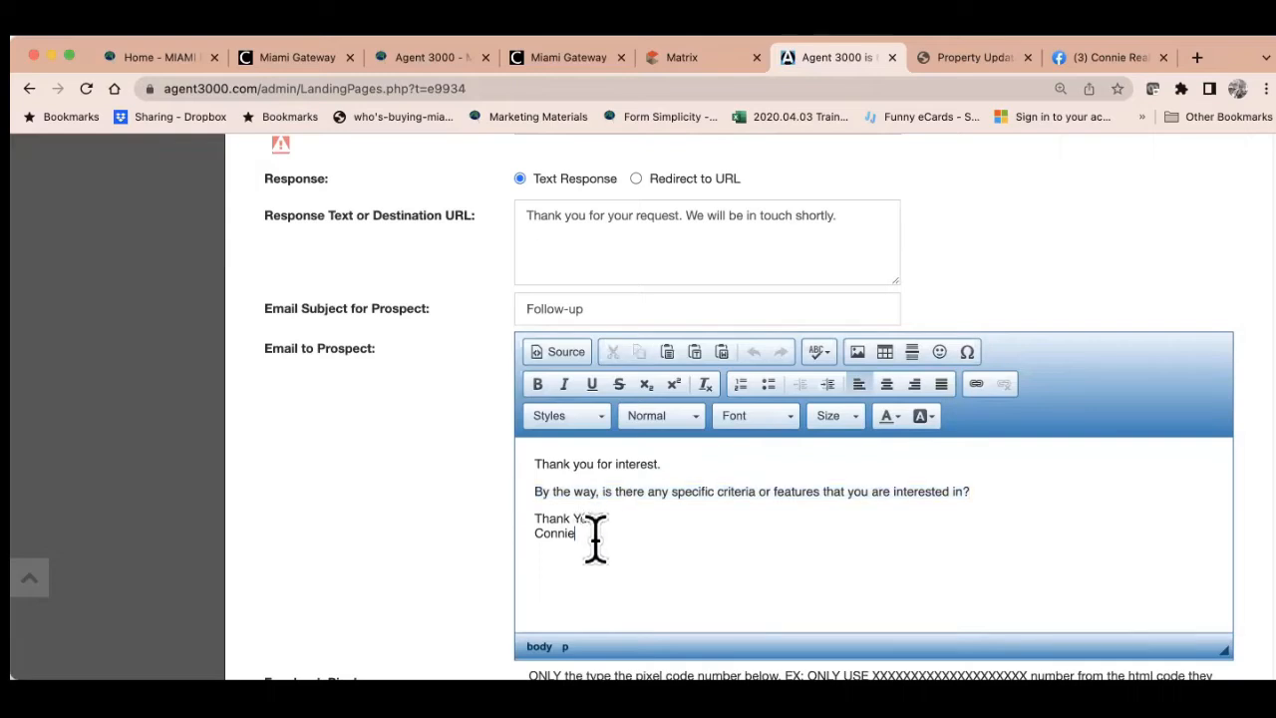
{"action": "scroll", "coordinate": [680, 556], "scroll_direction": "down", "scroll_amount": 2}
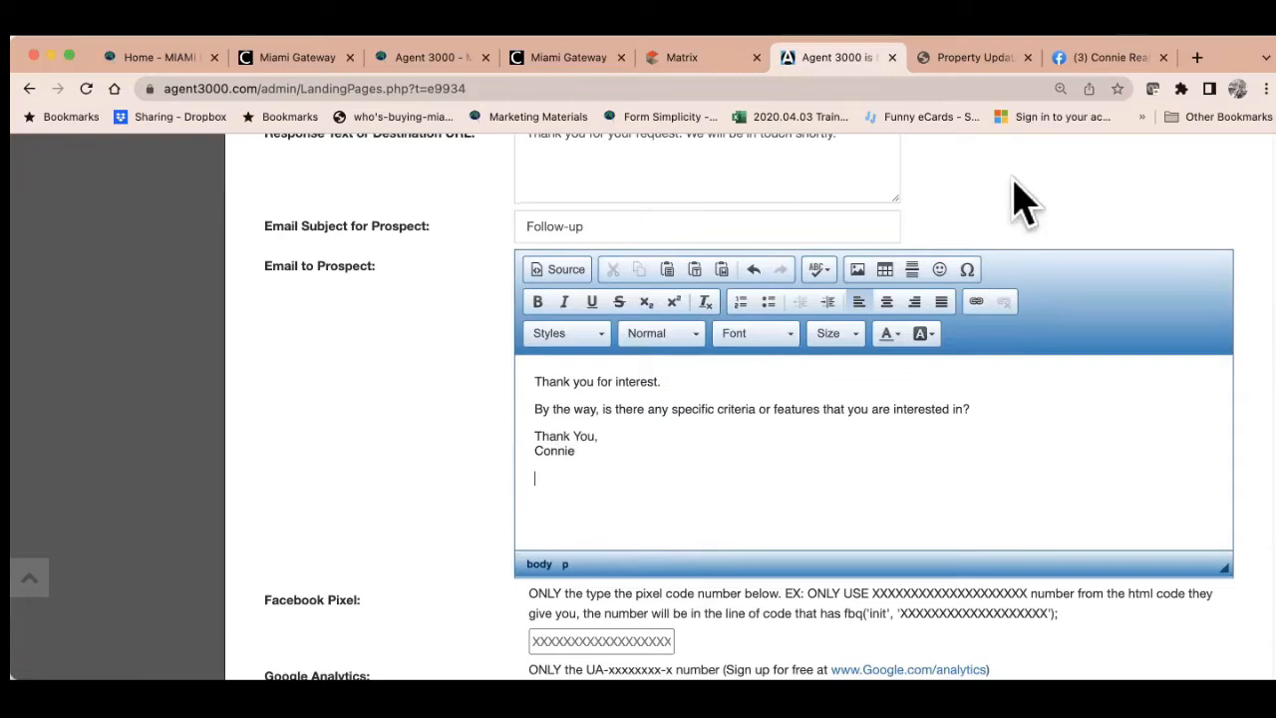
Copy the Facebook business page's web address
{"action": "left_click", "coordinate": [1091, 64]}
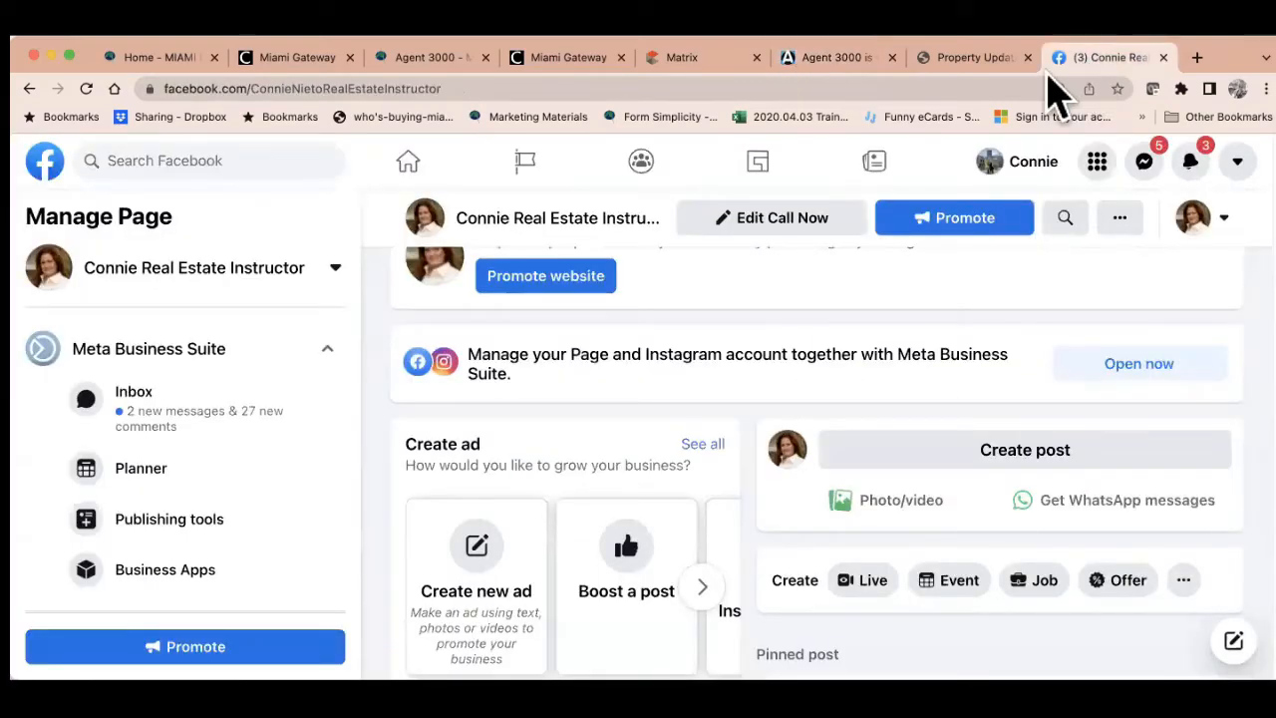
{"action": "left_click", "coordinate": [653, 88]}
{"action": "key", "text": "super+c"}
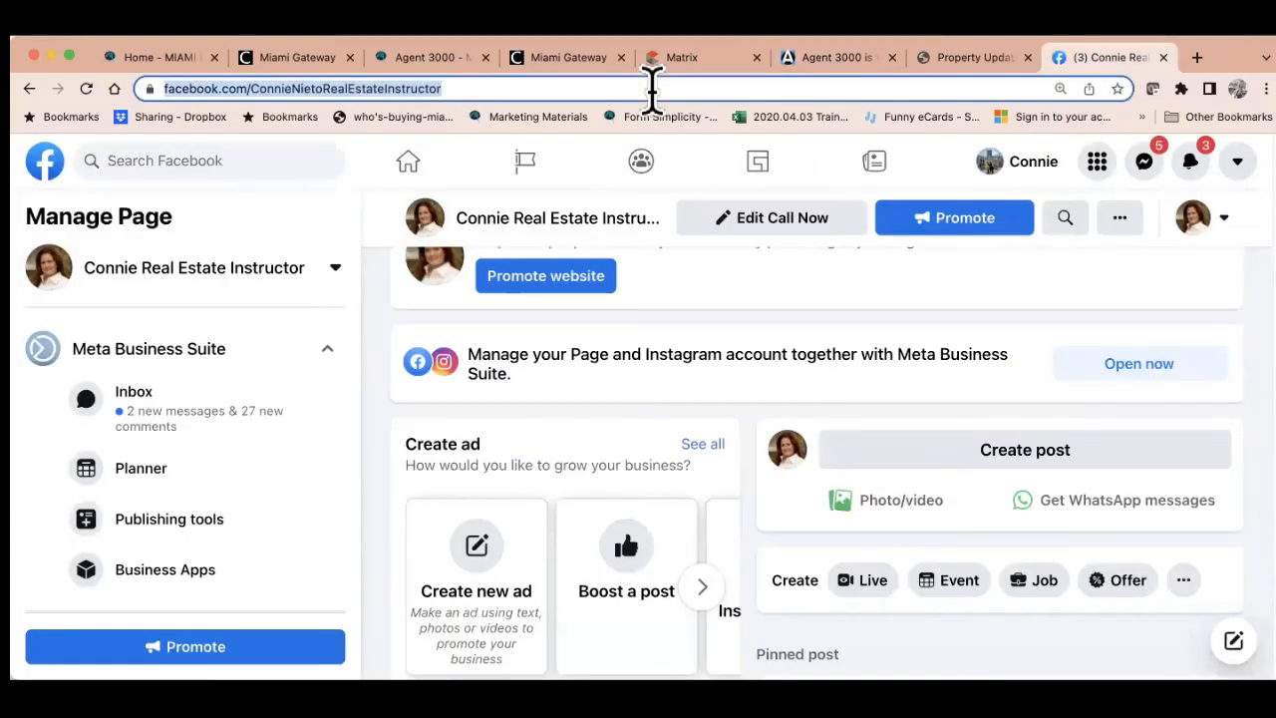
{"action": "left_click", "coordinate": [430, 60]}
{"action": "left_click", "coordinate": [840, 62]}
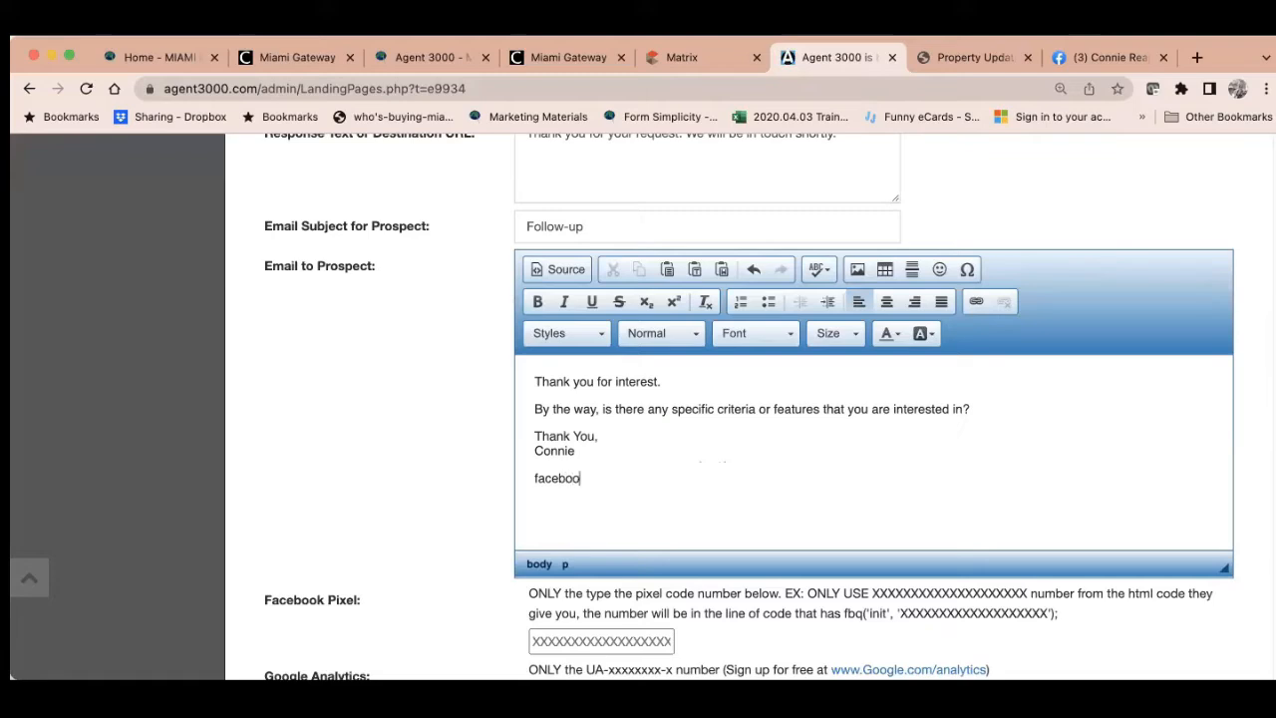
Link the word 'facebook' in the prospect email to the copied Facebook page address
{"action": "left_click_drag", "start_coordinate": [590, 478], "coordinate": [534, 477]}
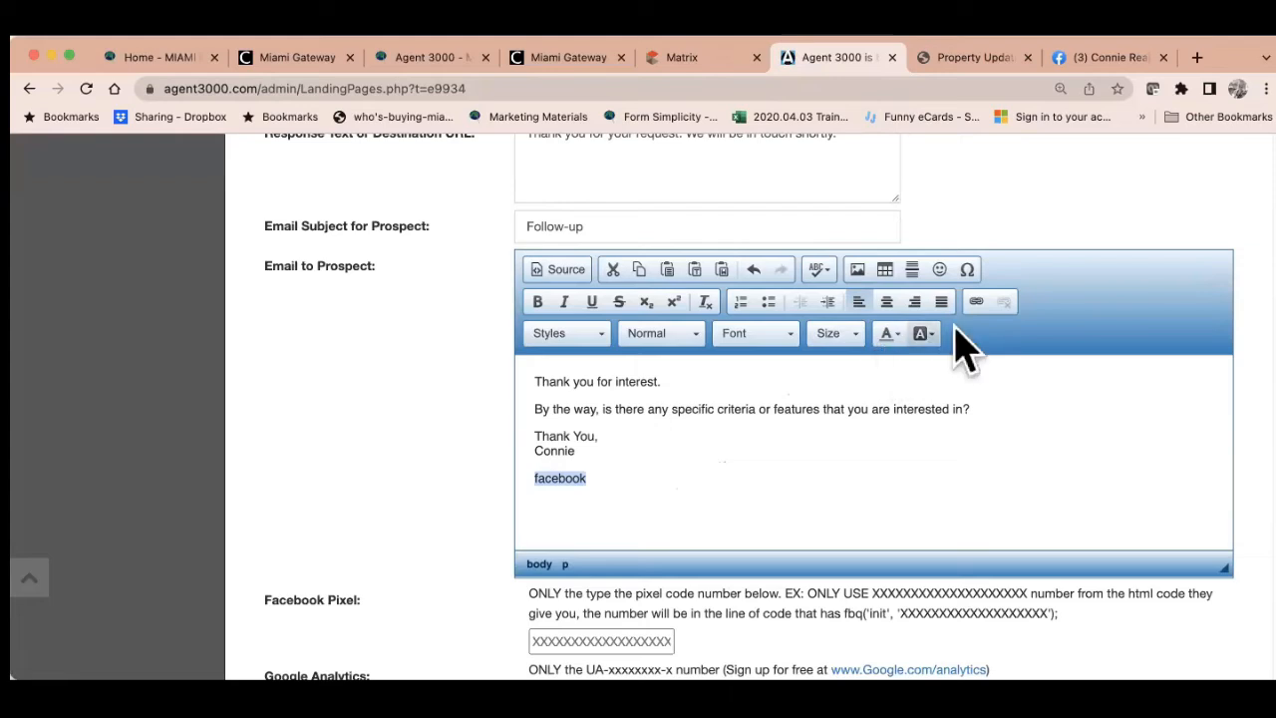
{"action": "left_click", "coordinate": [976, 303]}
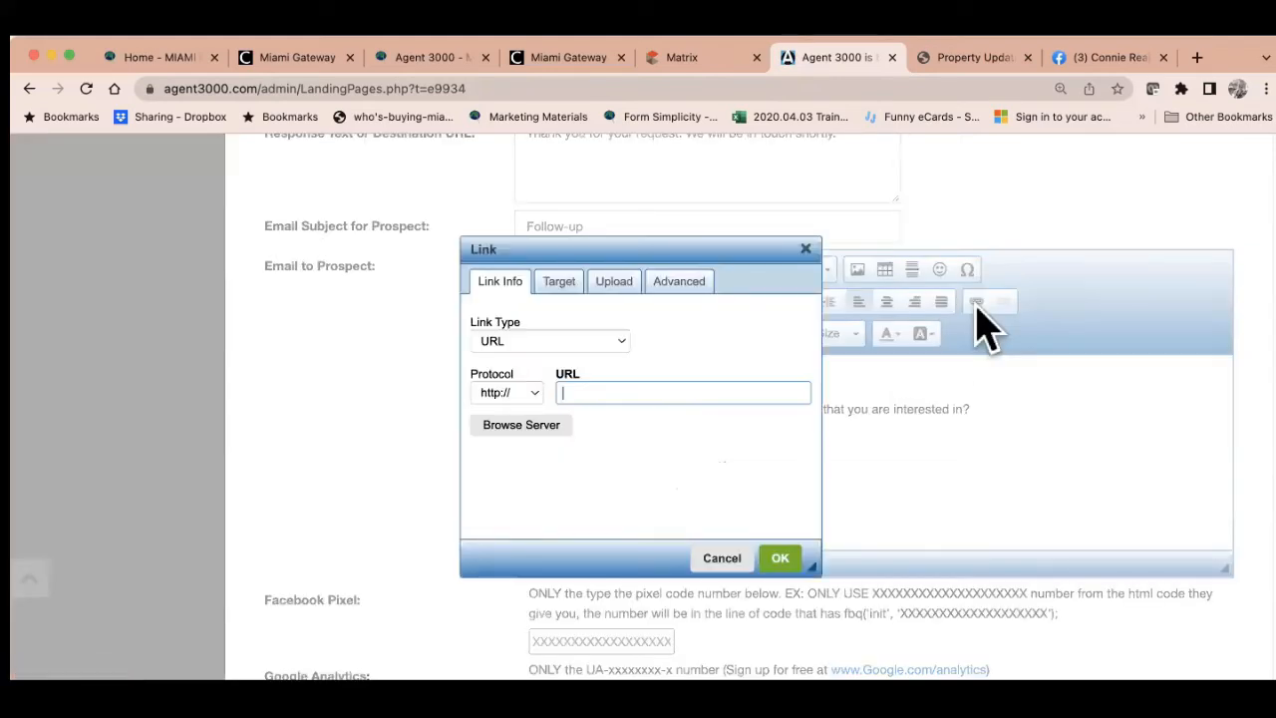
{"action": "key", "text": "super+v"}
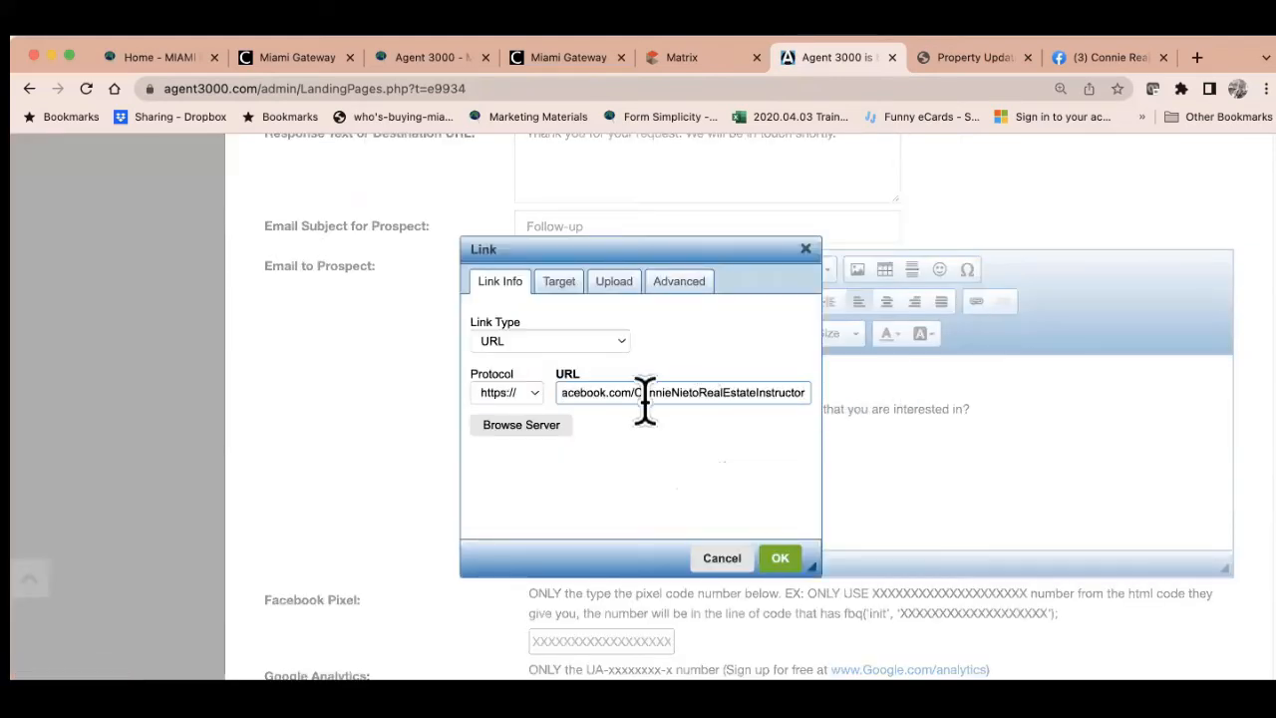
{"action": "left_click", "coordinate": [780, 559]}
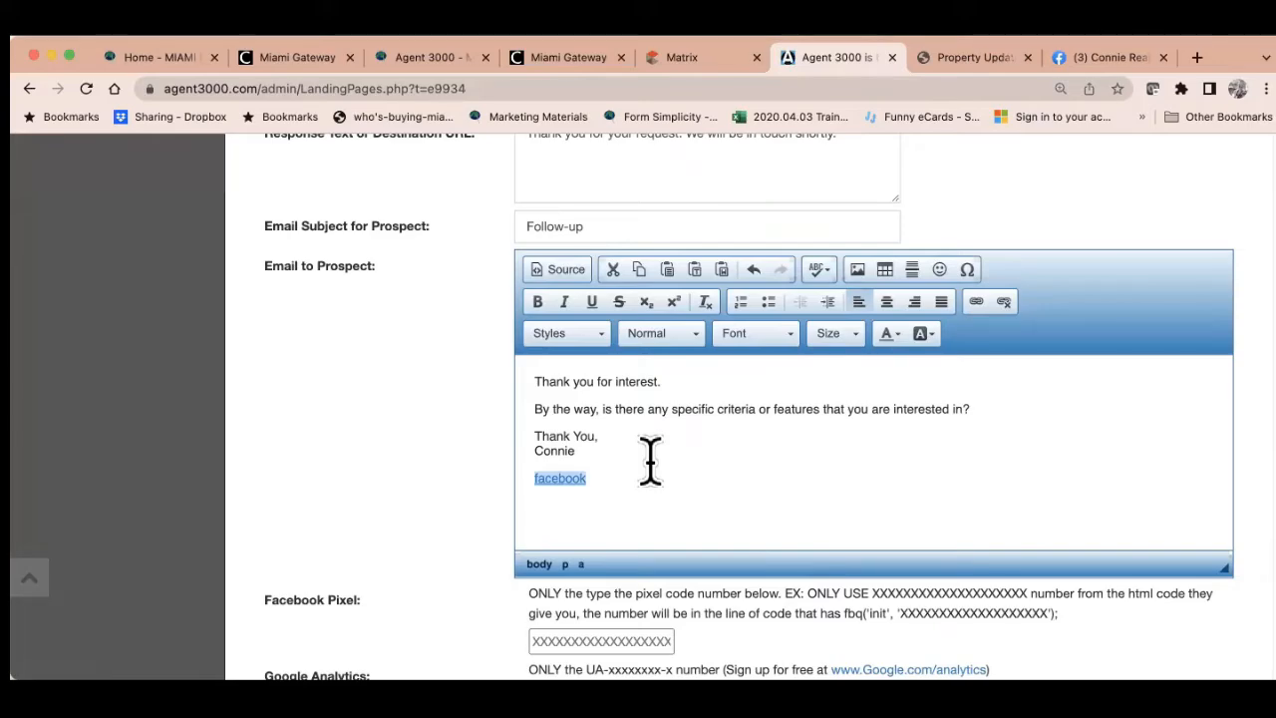
Submit the Generate Interest landing page and dismiss the saved-to-database message
{"action": "scroll", "coordinate": [749, 499], "scroll_direction": "down", "scroll_amount": 4}
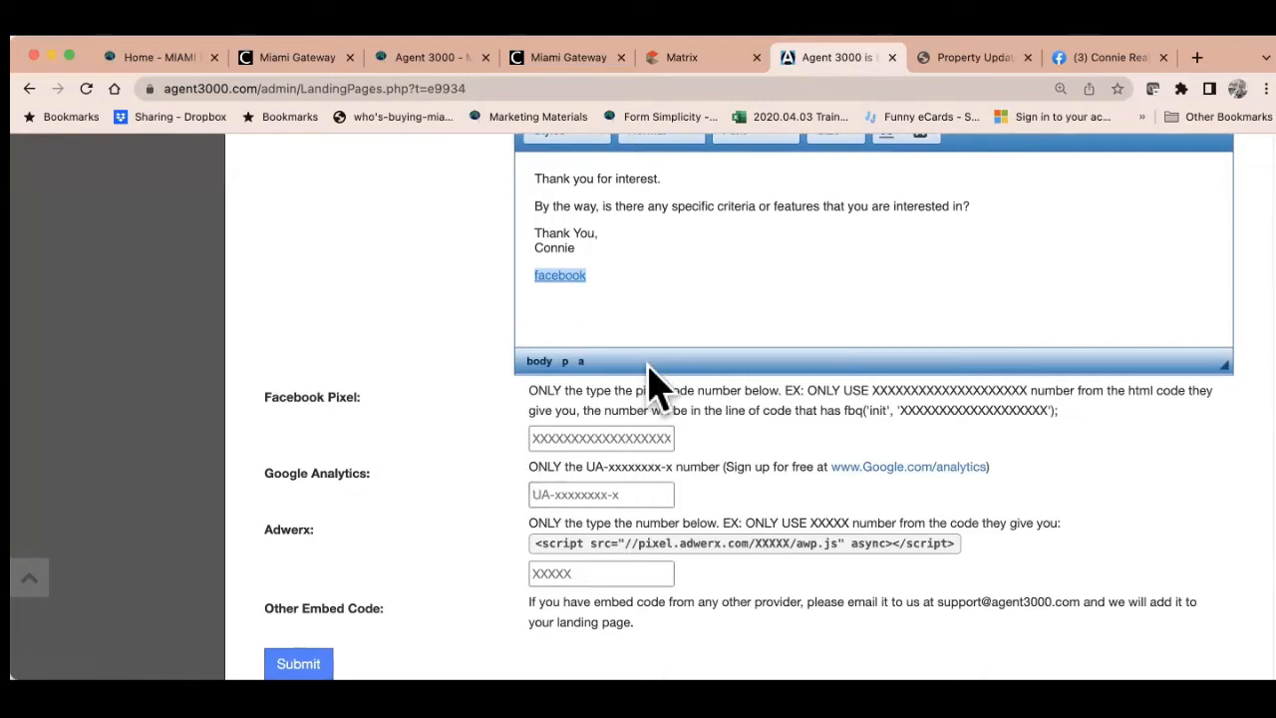
{"action": "scroll", "coordinate": [643, 533], "scroll_direction": "down", "scroll_amount": 2}
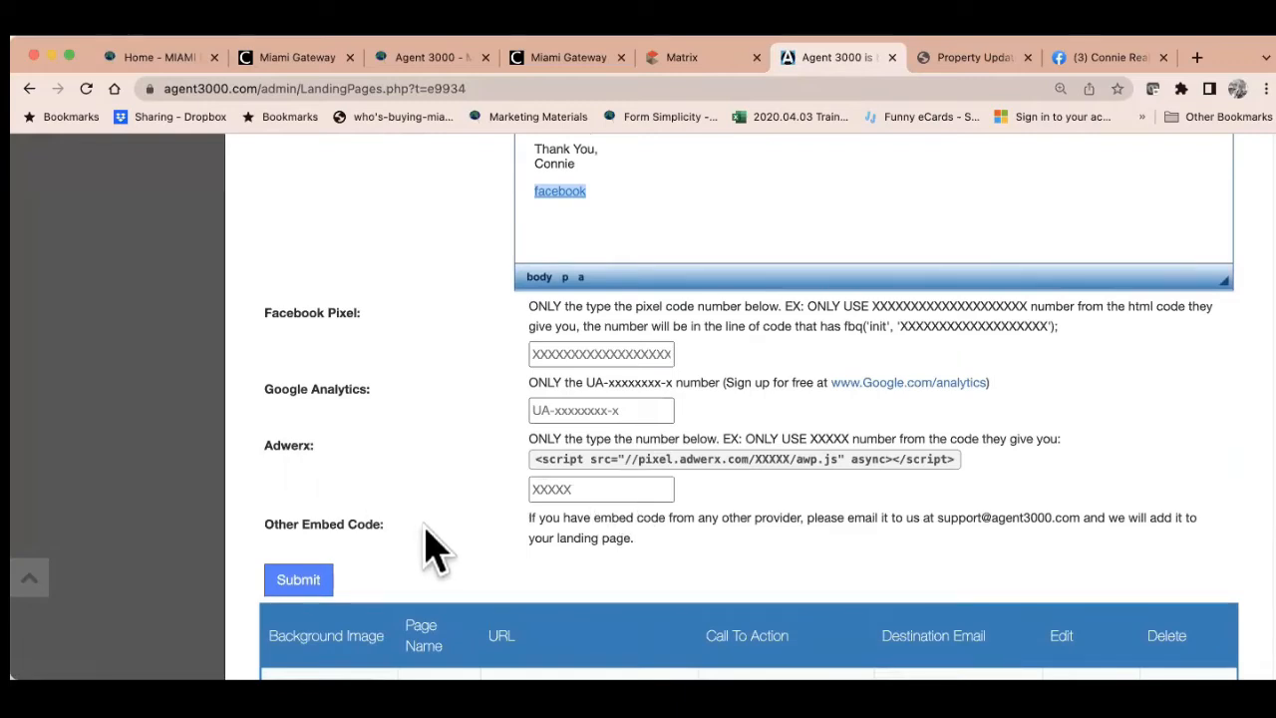
{"action": "scroll", "coordinate": [430, 541], "scroll_direction": "down", "scroll_amount": 3}
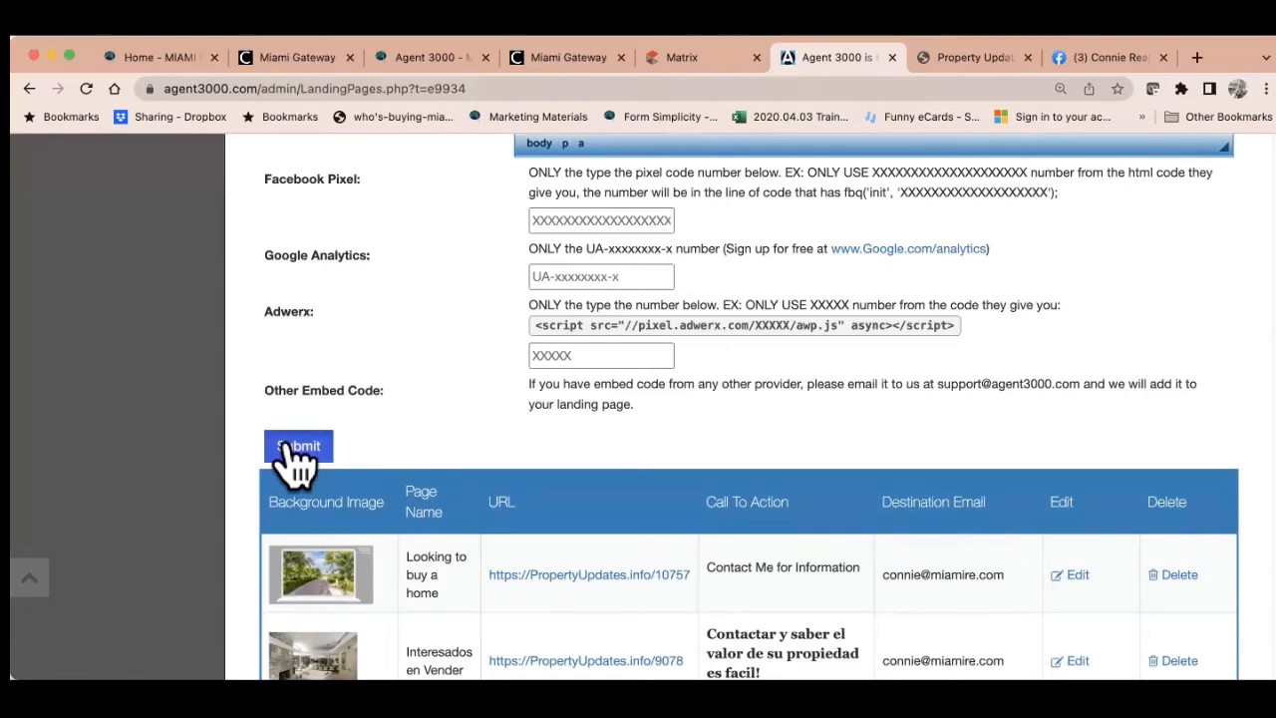
{"action": "left_click", "coordinate": [291, 448]}
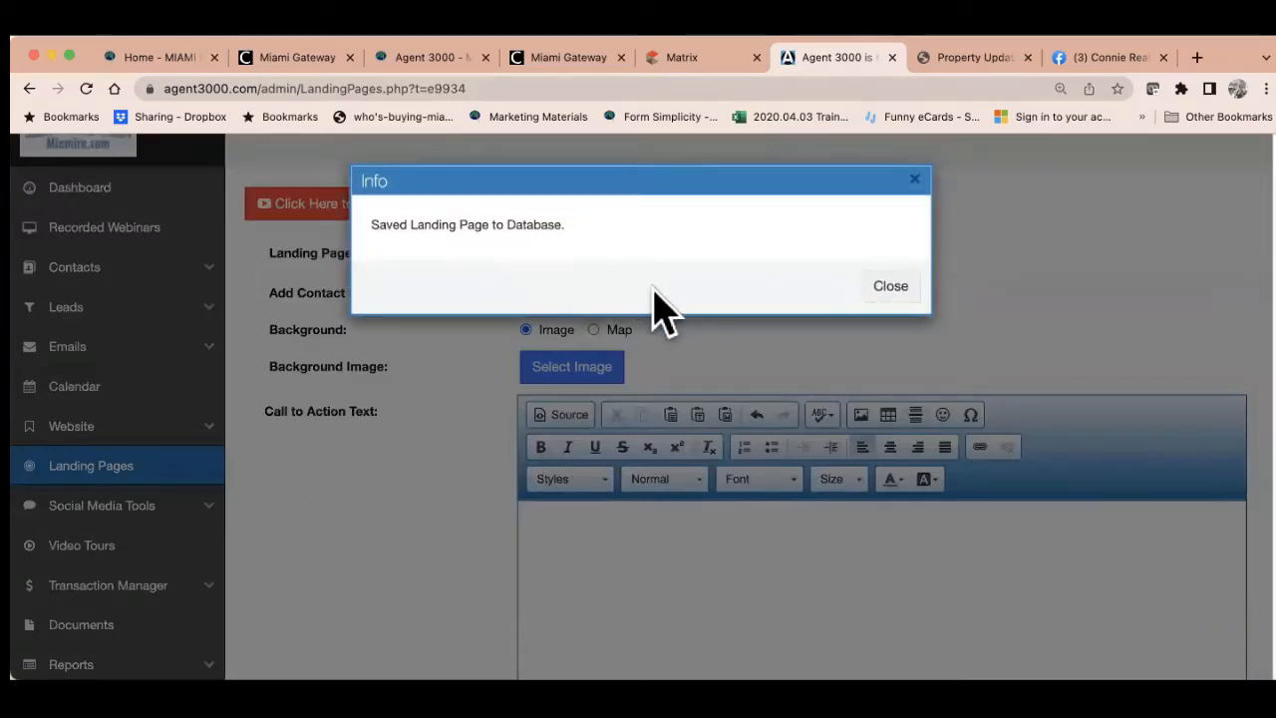
{"action": "left_click", "coordinate": [894, 287]}
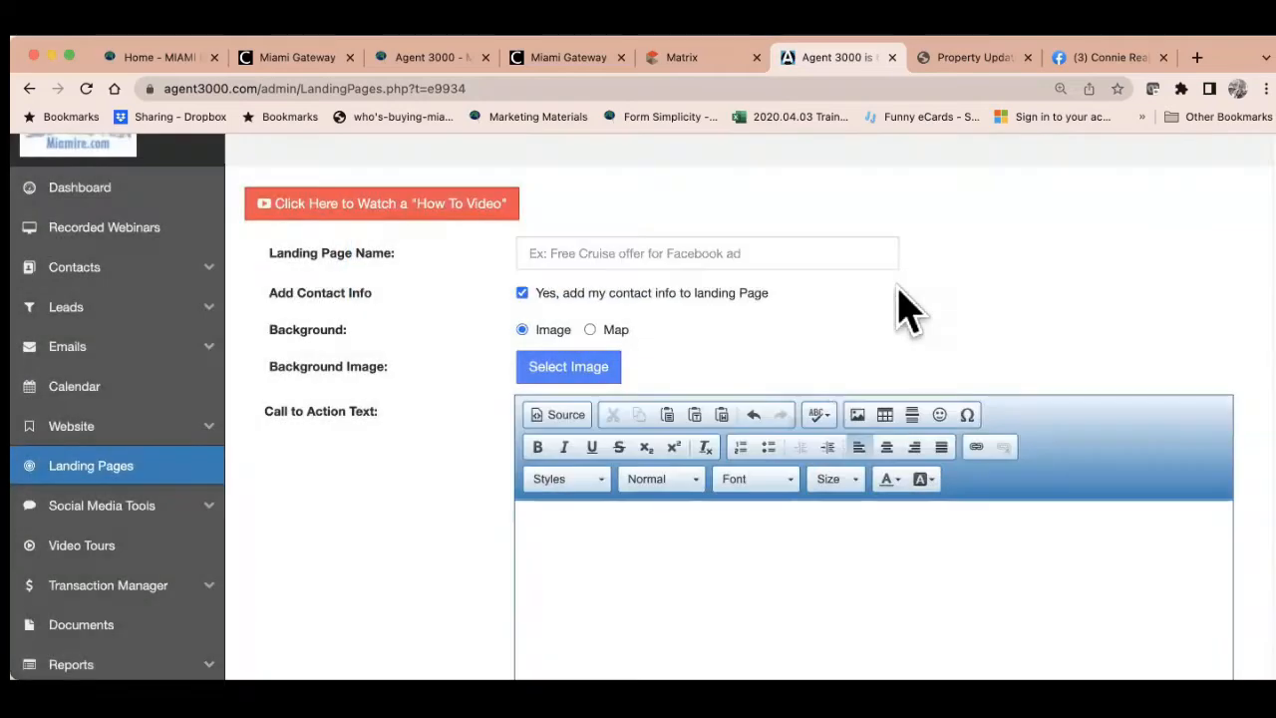
Open the Contact Me for Information page at PropertyUpdates.info/10757 in its own tab
{"action": "scroll", "coordinate": [748, 513], "scroll_direction": "down", "scroll_amount": 5}
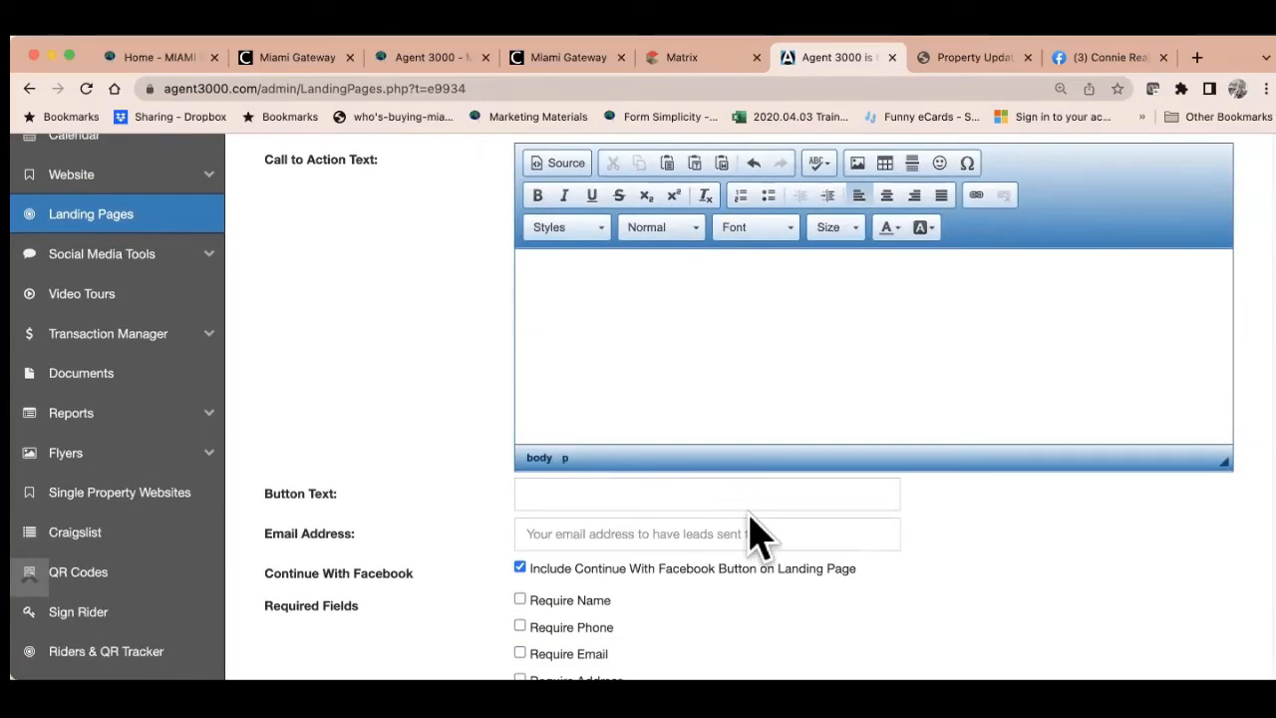
{"action": "scroll", "coordinate": [754, 538], "scroll_direction": "down", "scroll_amount": 13}
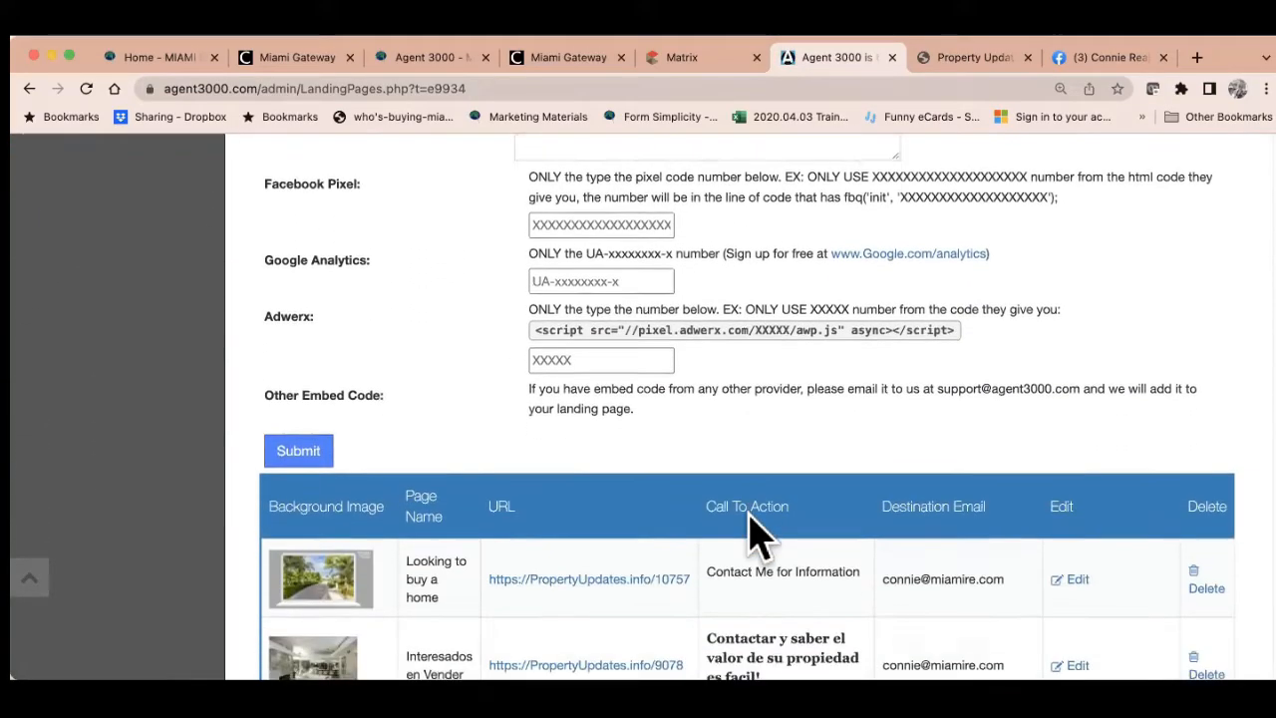
{"action": "scroll", "coordinate": [749, 519], "scroll_direction": "down", "scroll_amount": 6}
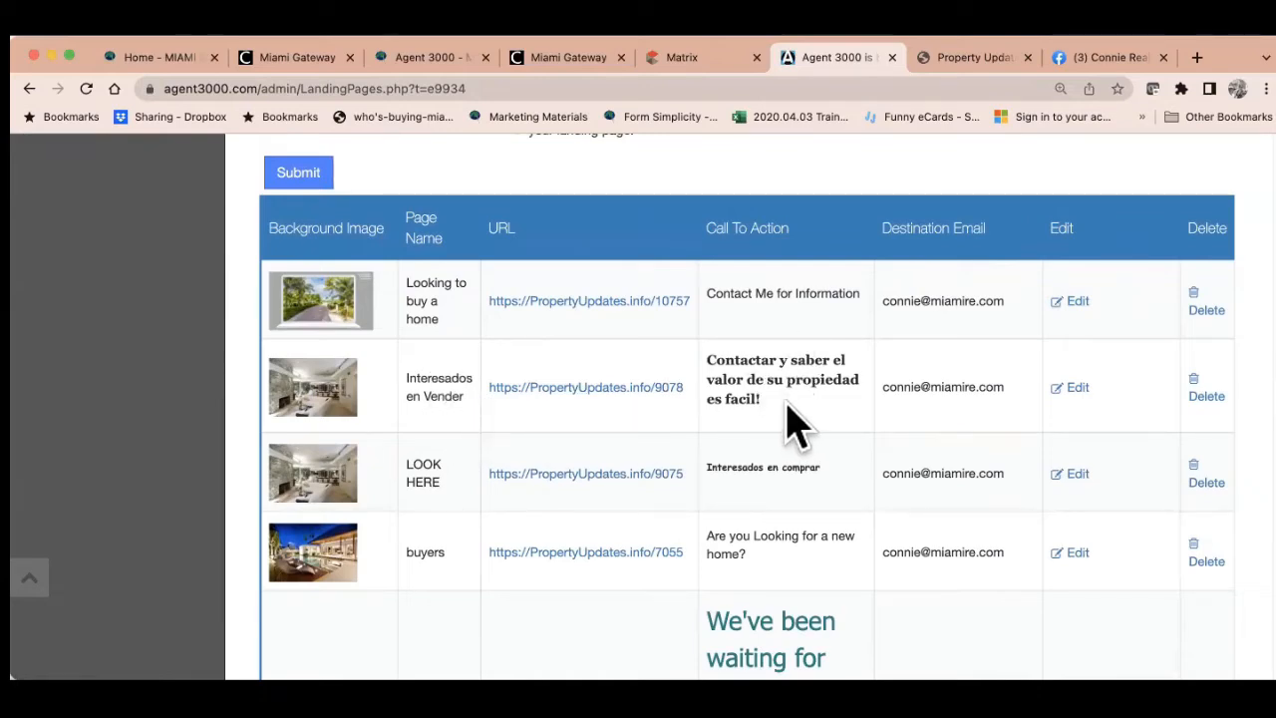
{"action": "scroll", "coordinate": [788, 421], "scroll_direction": "down", "scroll_amount": 3}
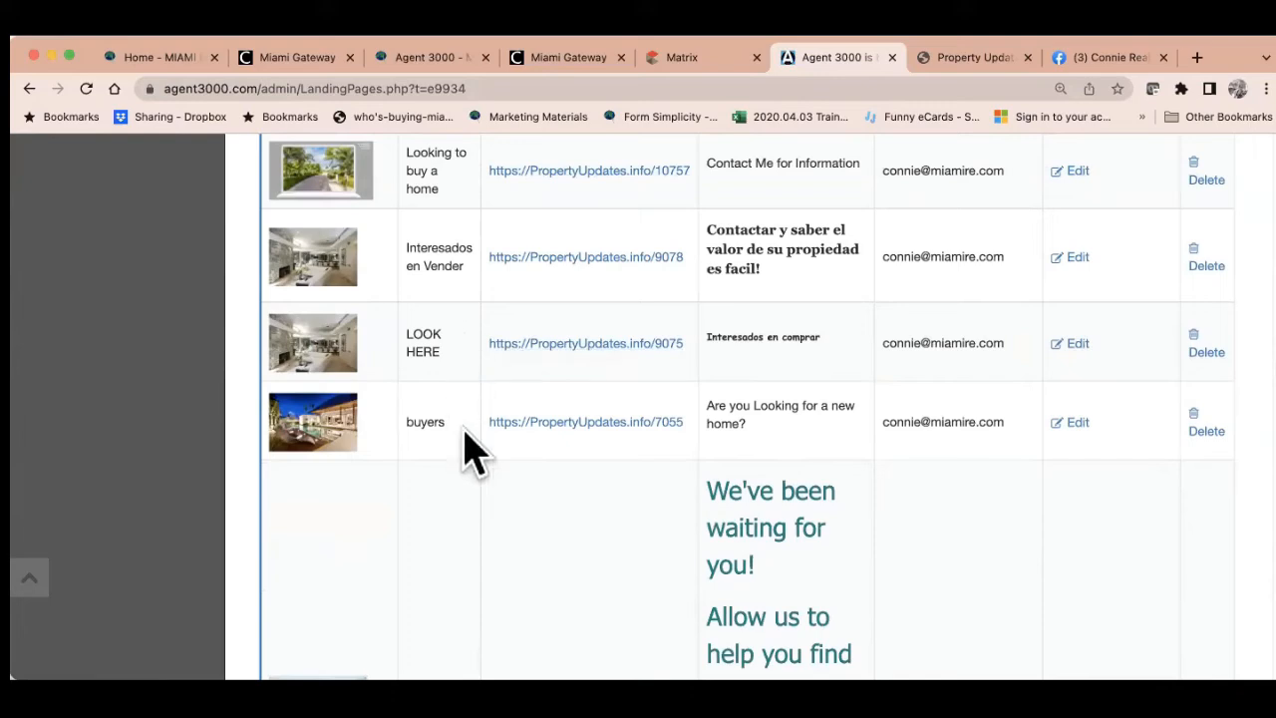
{"action": "scroll", "coordinate": [549, 515], "scroll_direction": "down", "scroll_amount": 5}
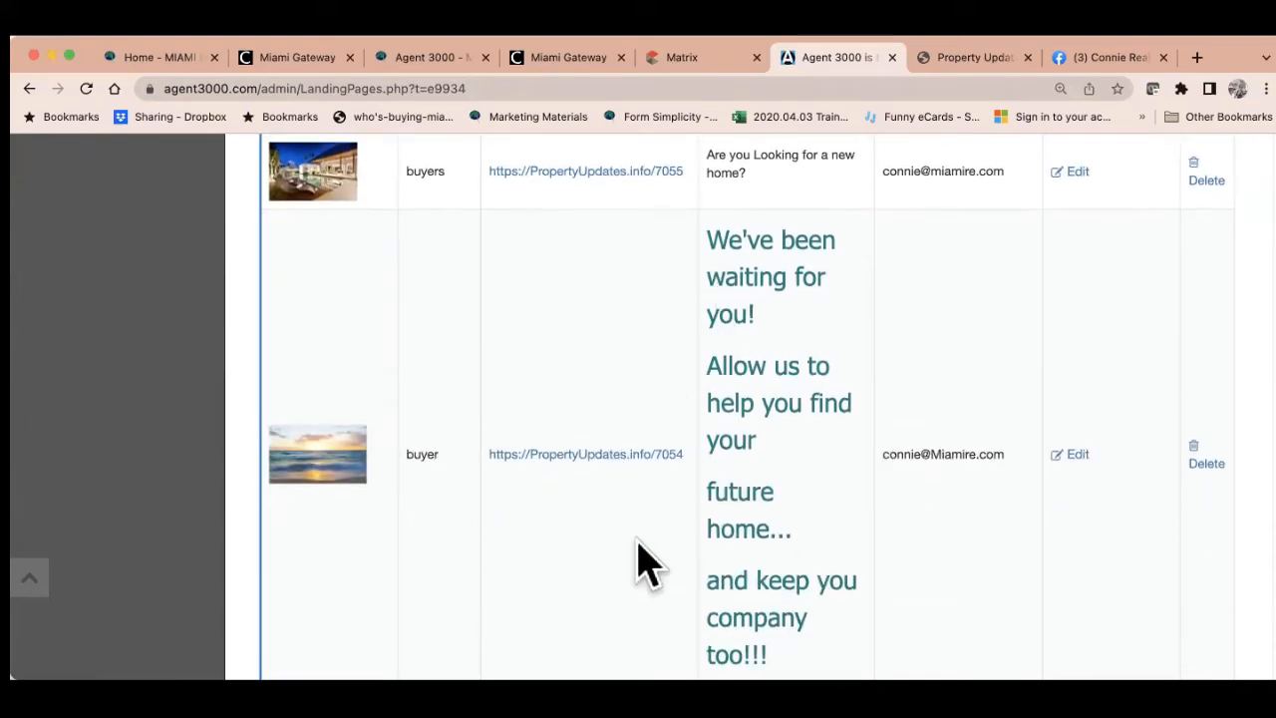
{"action": "scroll", "coordinate": [637, 558], "scroll_direction": "down", "scroll_amount": 5}
{"action": "scroll", "coordinate": [638, 558], "scroll_direction": "down", "scroll_amount": 3}
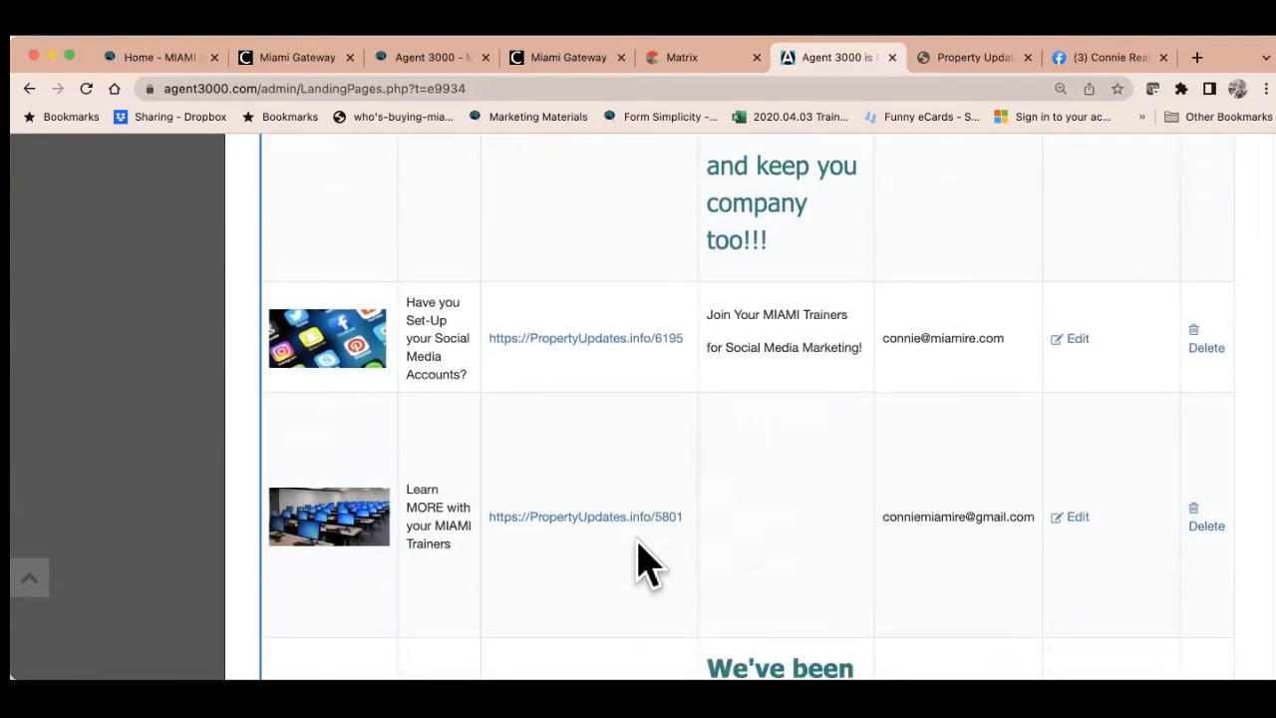
{"action": "scroll", "coordinate": [638, 558], "scroll_direction": "down", "scroll_amount": 3}
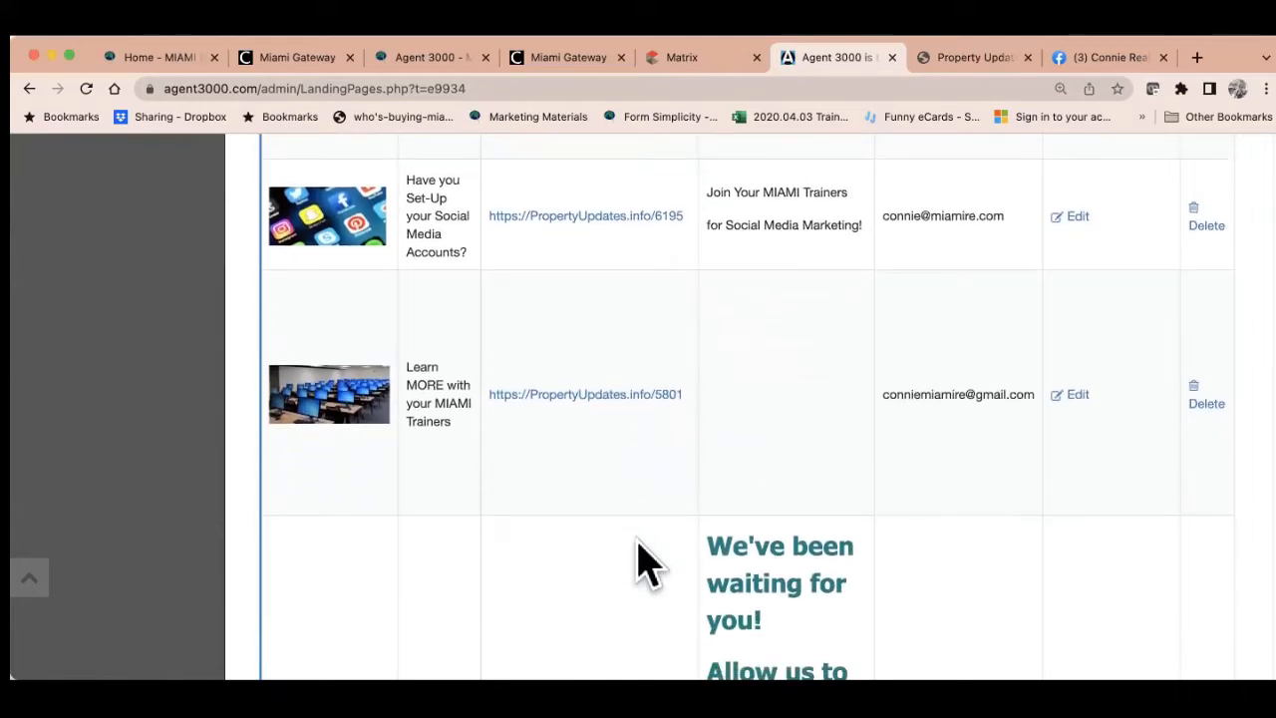
{"action": "scroll", "coordinate": [648, 564], "scroll_direction": "down", "scroll_amount": 4}
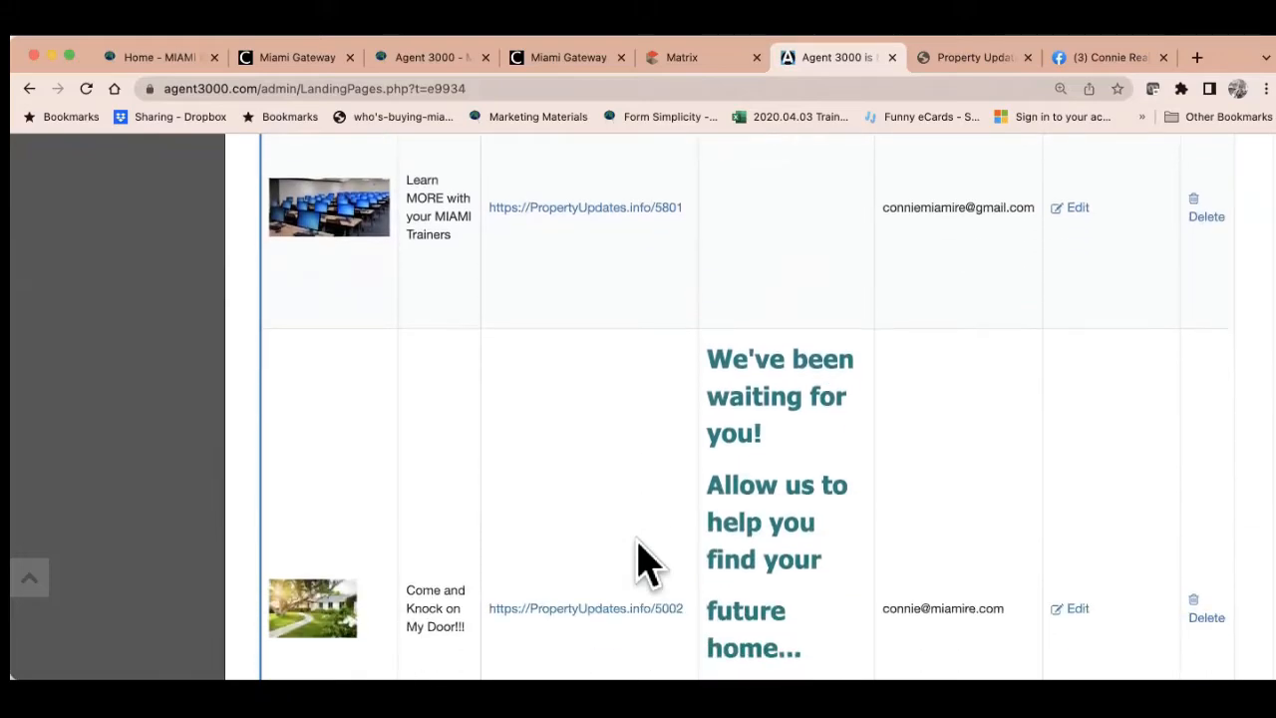
{"action": "scroll", "coordinate": [648, 563], "scroll_direction": "up", "scroll_amount": 10}
{"action": "scroll", "coordinate": [643, 563], "scroll_direction": "up", "scroll_amount": 6}
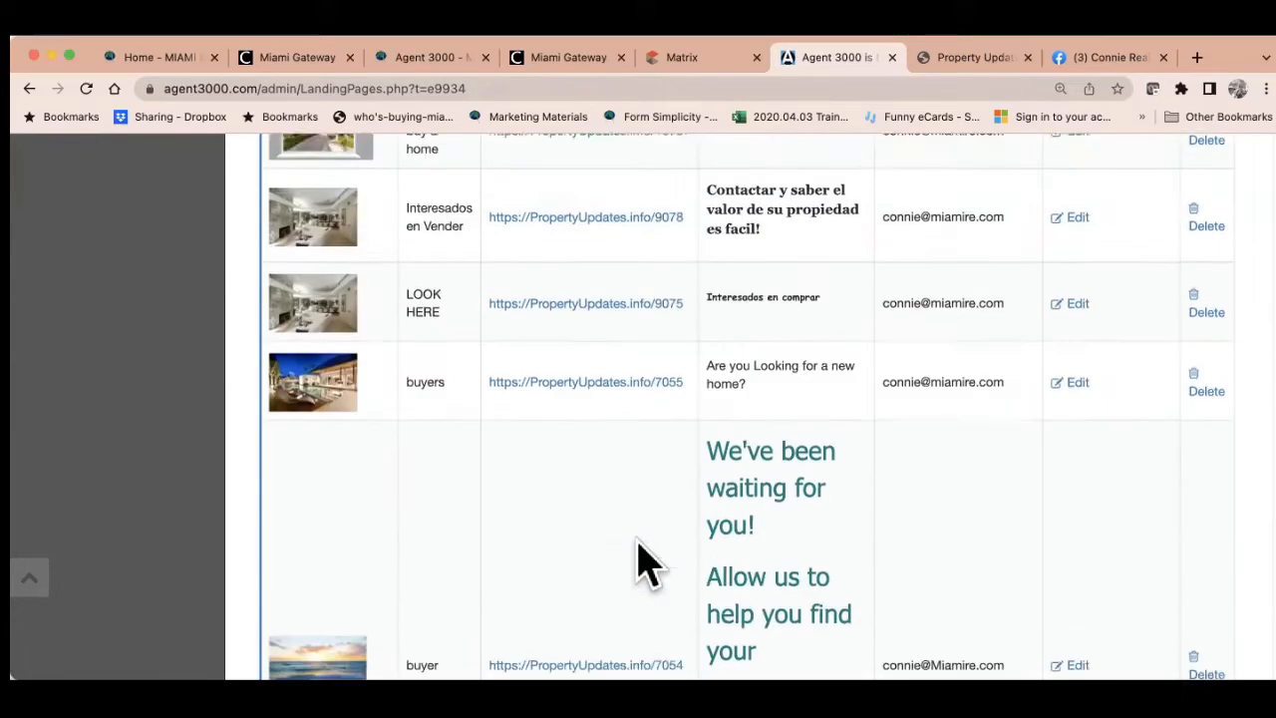
{"action": "left_click", "coordinate": [610, 369]}
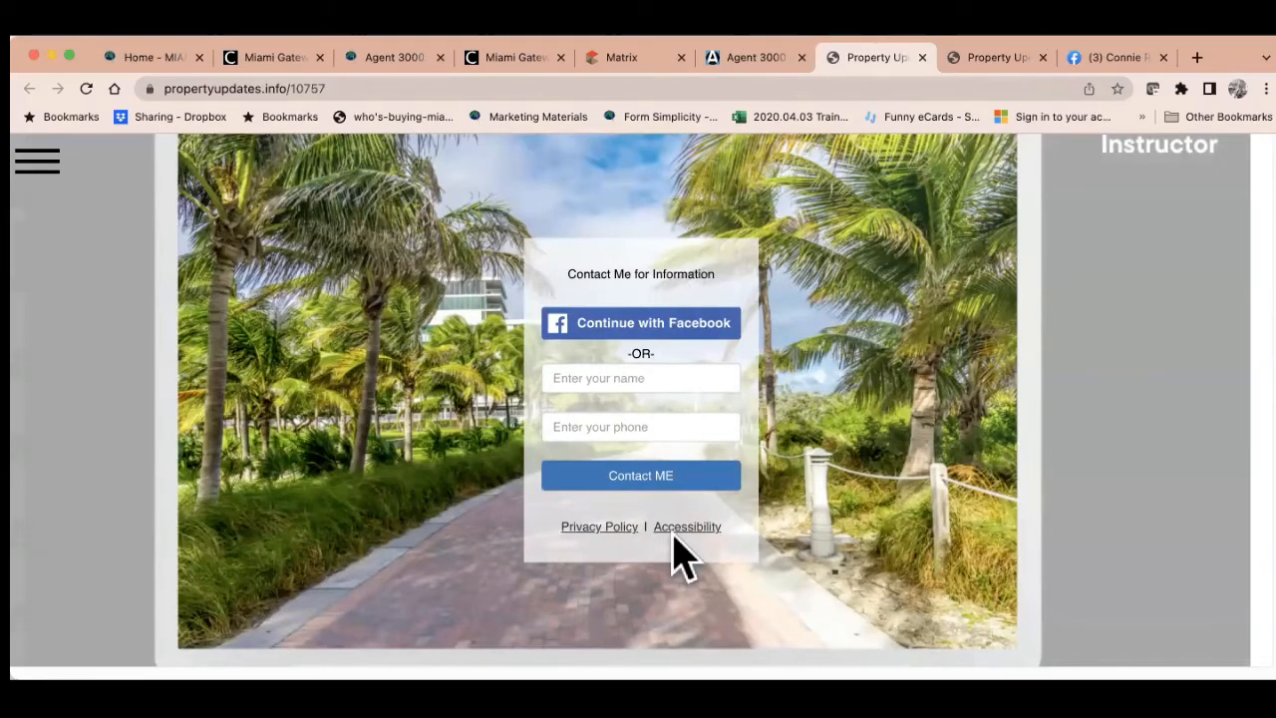
{"action": "left_click", "coordinate": [381, 88]}
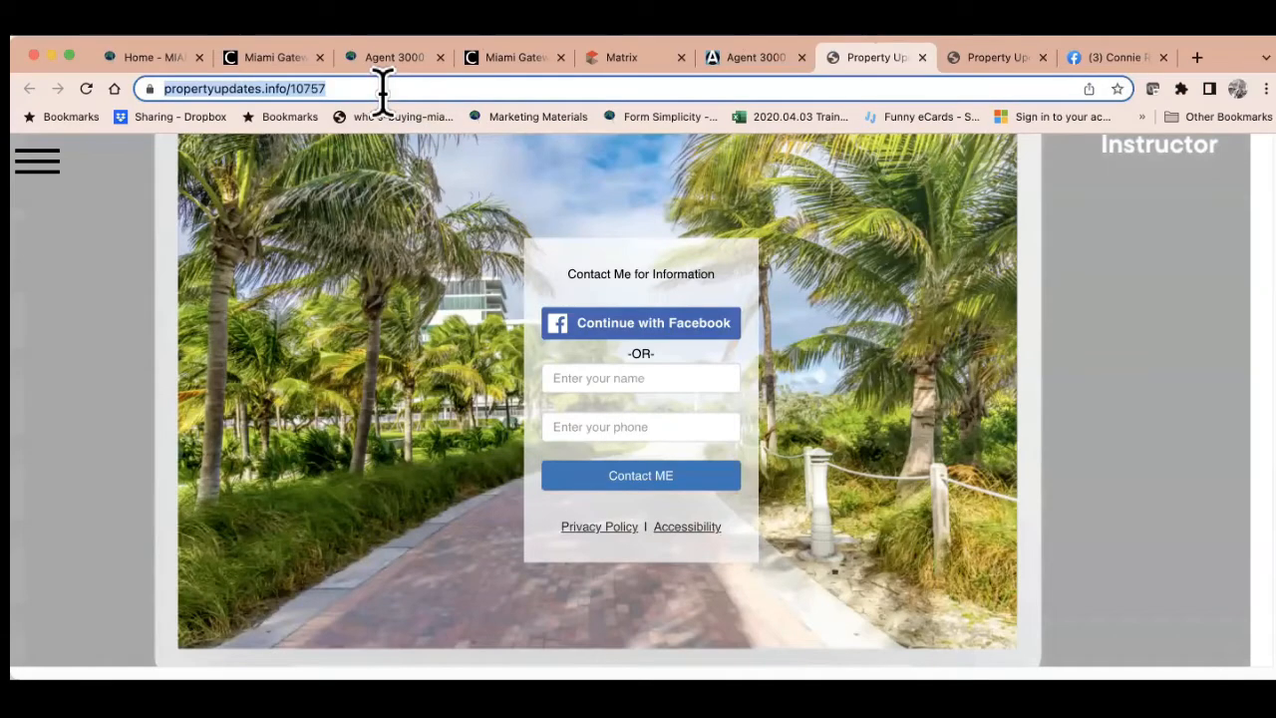
Back in Agent 3000, scroll to Generate Interest at PropertyUpdates.info/10758 ending the list
{"action": "left_click", "coordinate": [750, 62]}
{"action": "scroll", "coordinate": [688, 424], "scroll_direction": "down", "scroll_amount": 10}
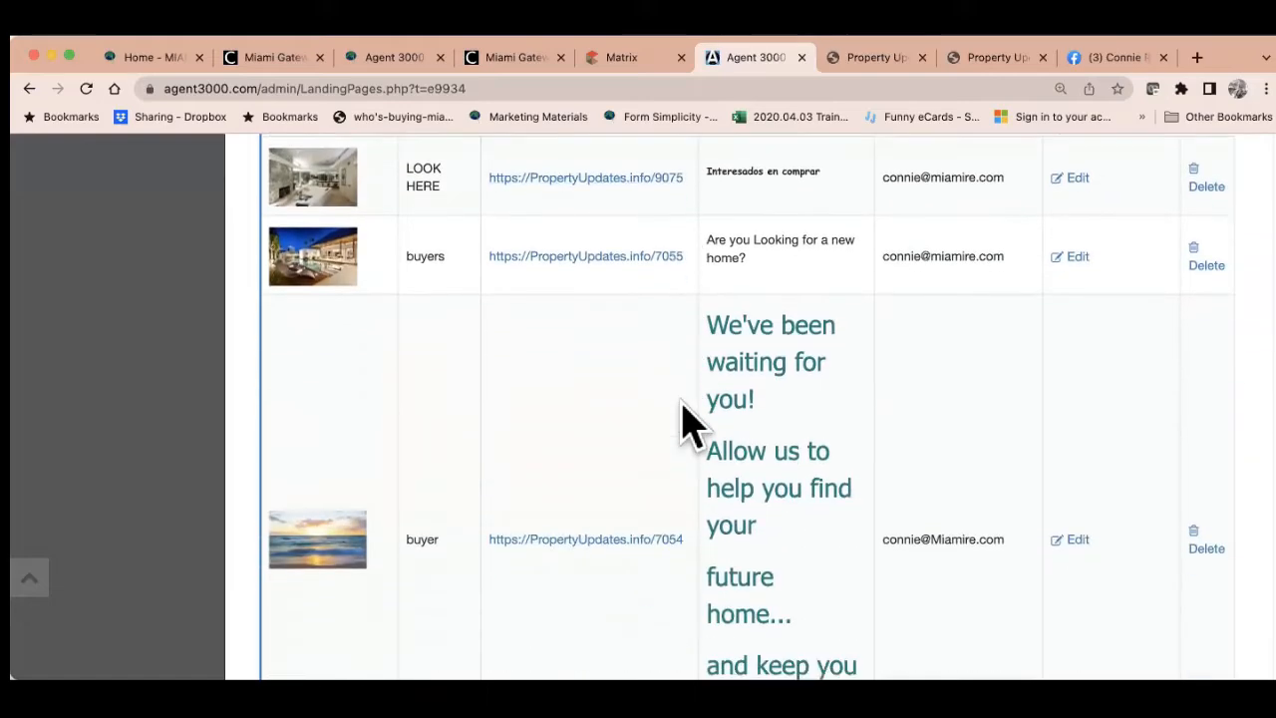
{"action": "scroll", "coordinate": [696, 409], "scroll_direction": "down", "scroll_amount": 10}
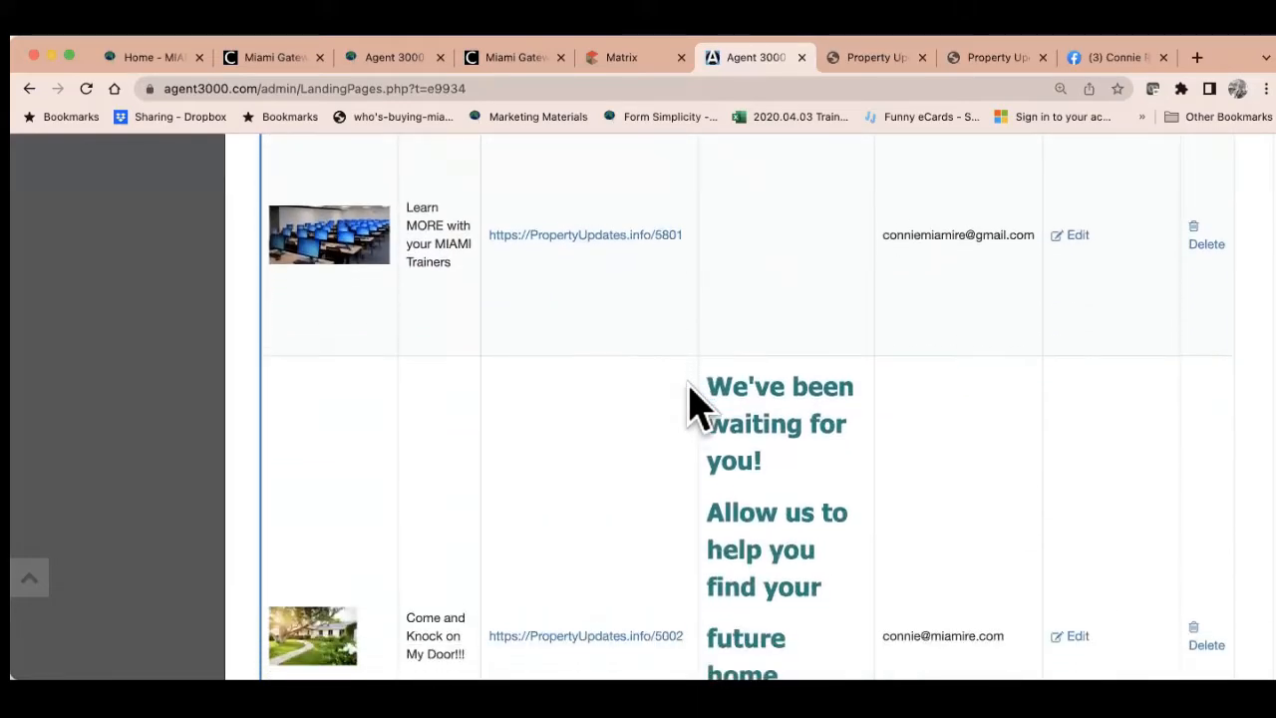
{"action": "scroll", "coordinate": [696, 409], "scroll_direction": "down", "scroll_amount": 6}
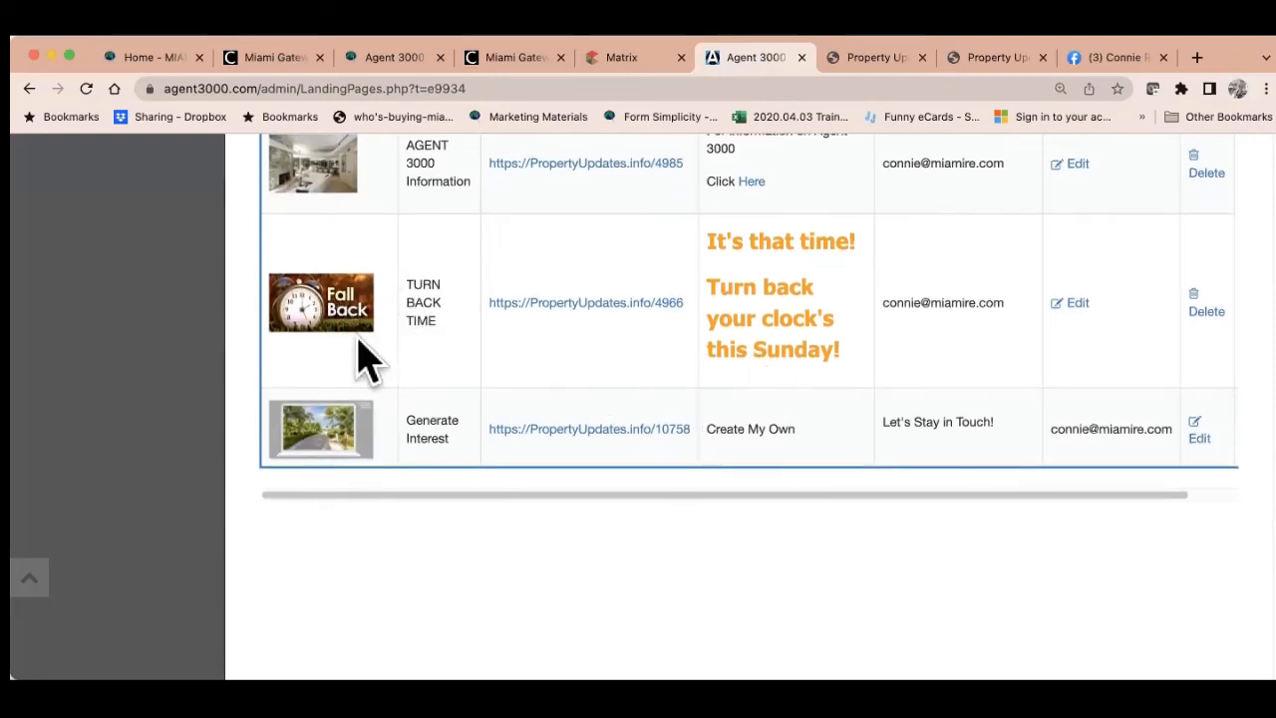
Preview the live Generate Interest page at PropertyUpdates.info/10758, then return to Agent 3000
{"action": "left_click", "coordinate": [598, 430]}
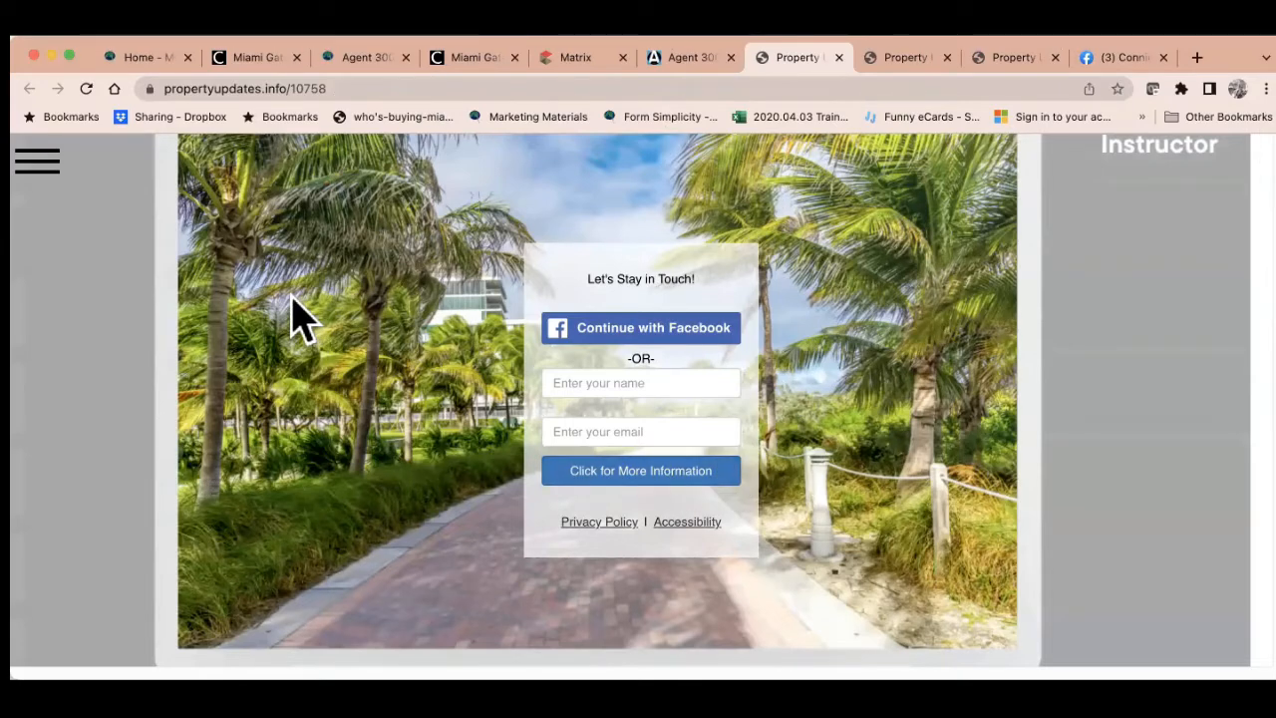
{"action": "left_click", "coordinate": [684, 57]}
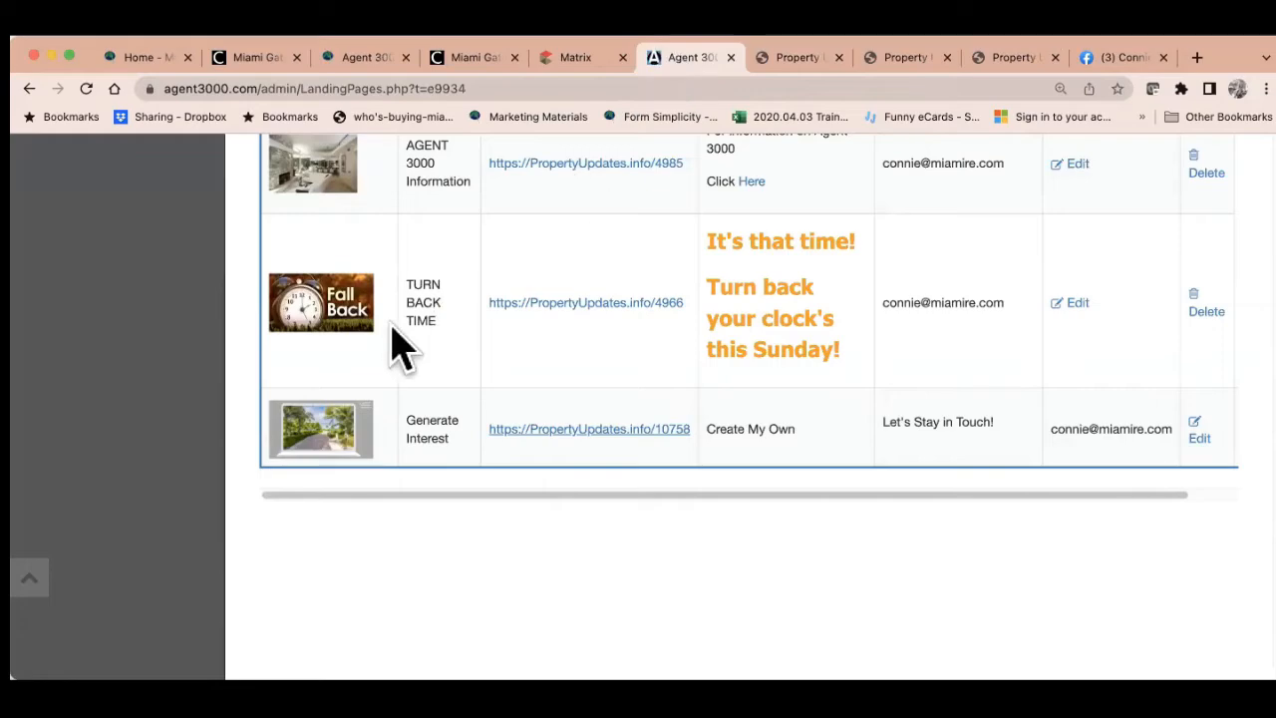
Expand Social Media Tools in the sidebar to reveal Listing Collage Post, Social Media Memes and MemeGenerator
{"action": "scroll", "coordinate": [396, 342], "scroll_direction": "up", "scroll_amount": 2}
{"action": "scroll", "coordinate": [397, 342], "scroll_direction": "up", "scroll_amount": 15}
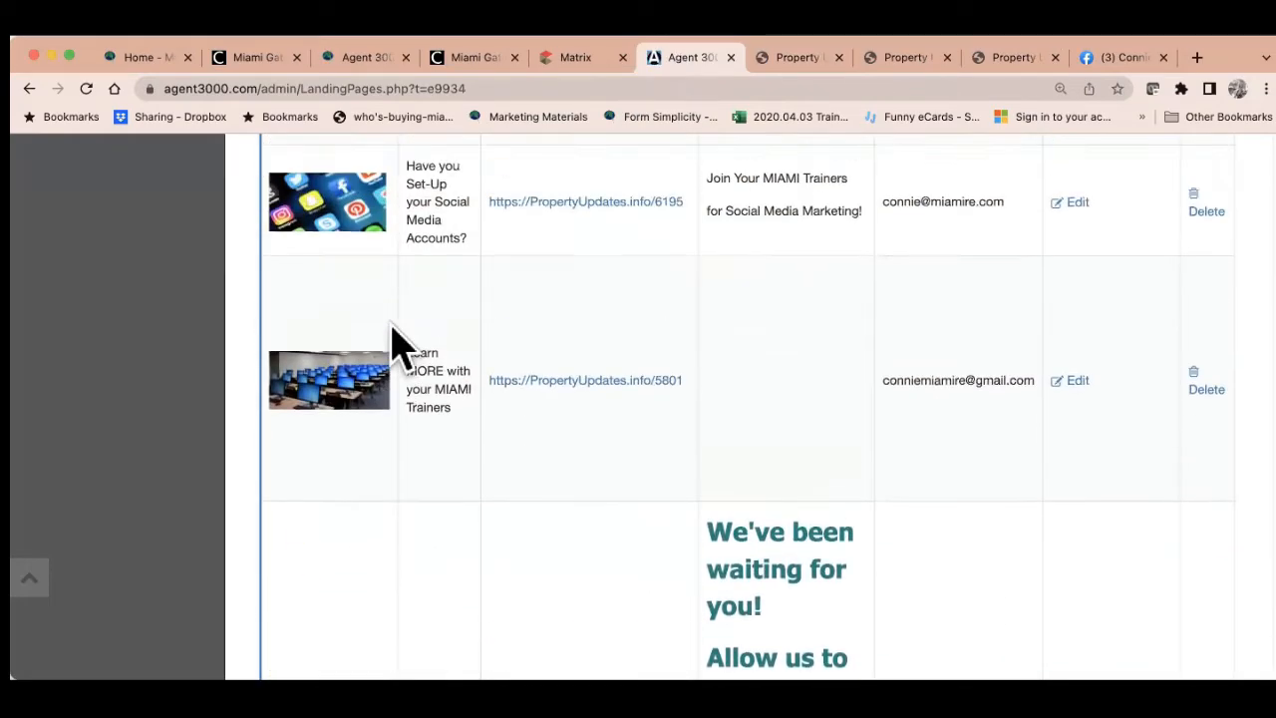
{"action": "scroll", "coordinate": [396, 342], "scroll_direction": "up", "scroll_amount": 15}
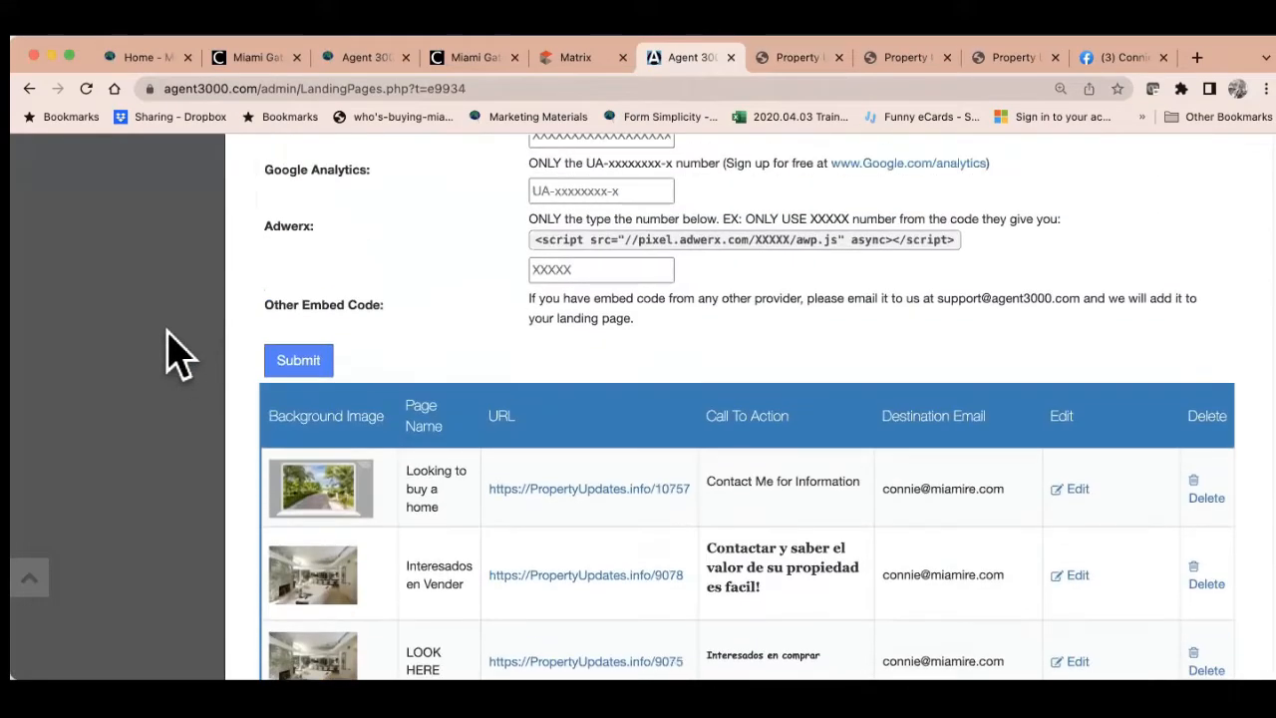
{"action": "scroll", "coordinate": [177, 354], "scroll_direction": "up", "scroll_amount": 10}
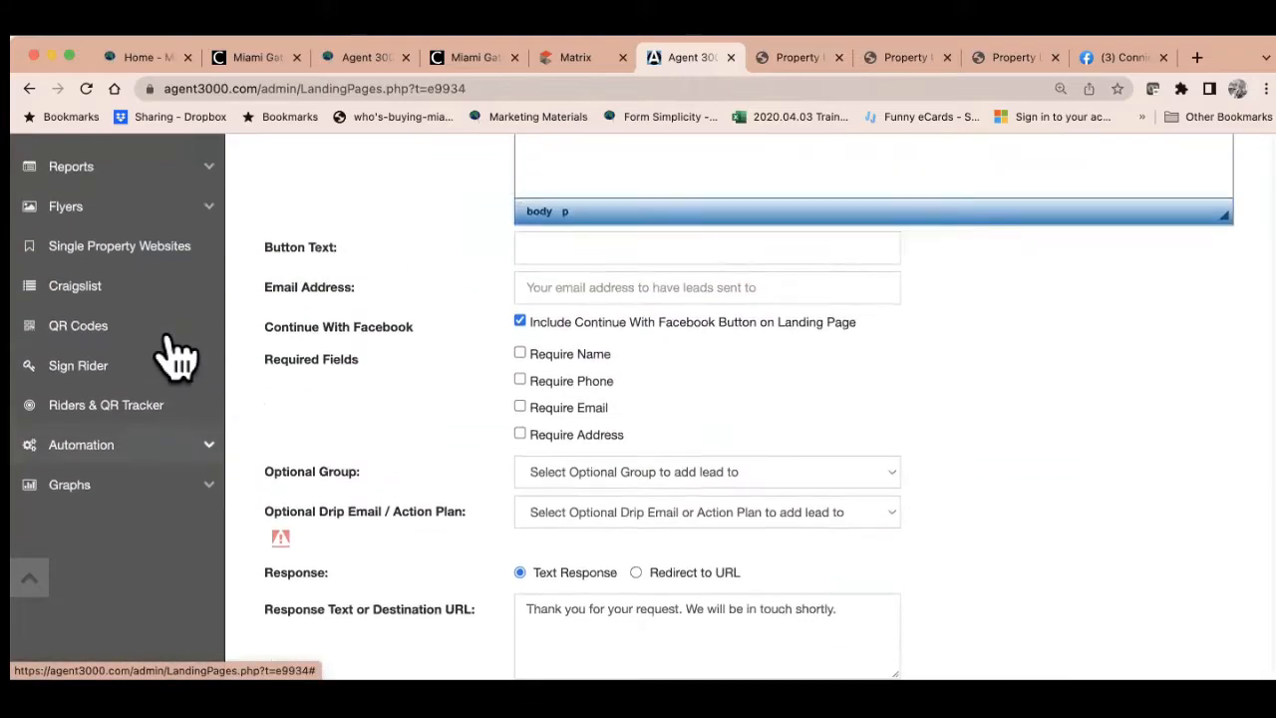
{"action": "scroll", "coordinate": [178, 354], "scroll_direction": "up", "scroll_amount": 10}
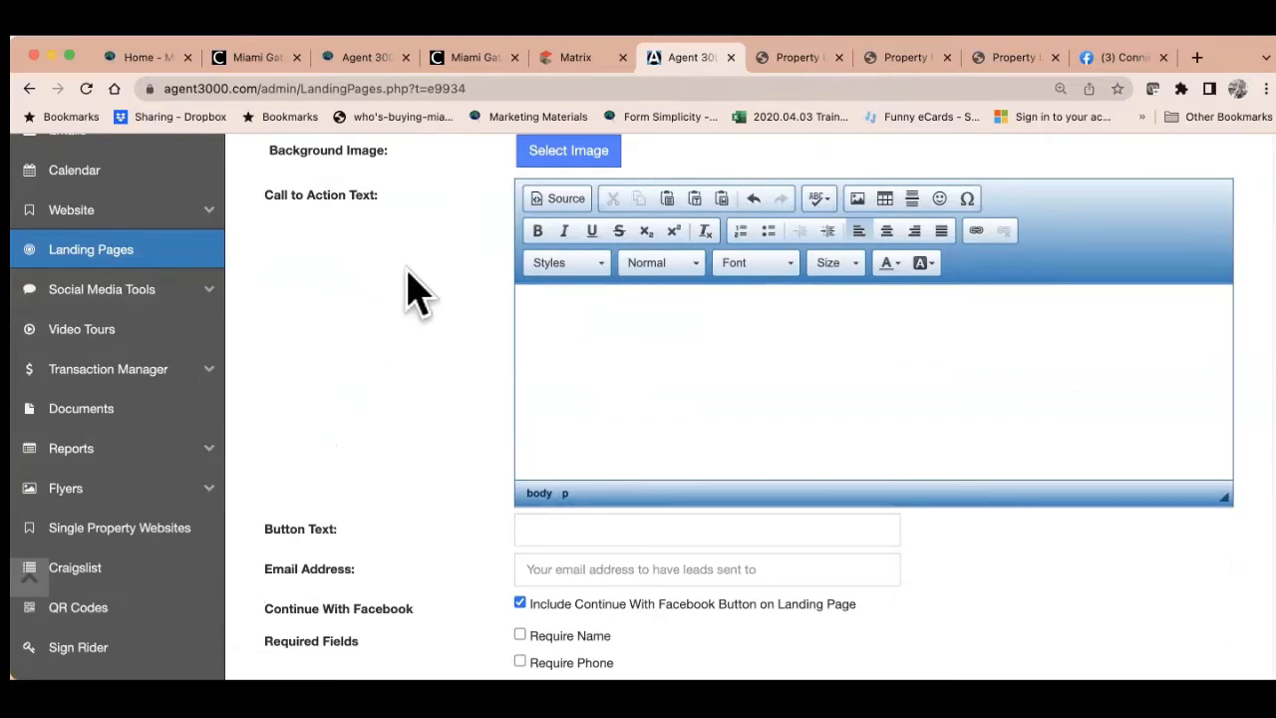
{"action": "left_click", "coordinate": [164, 295]}
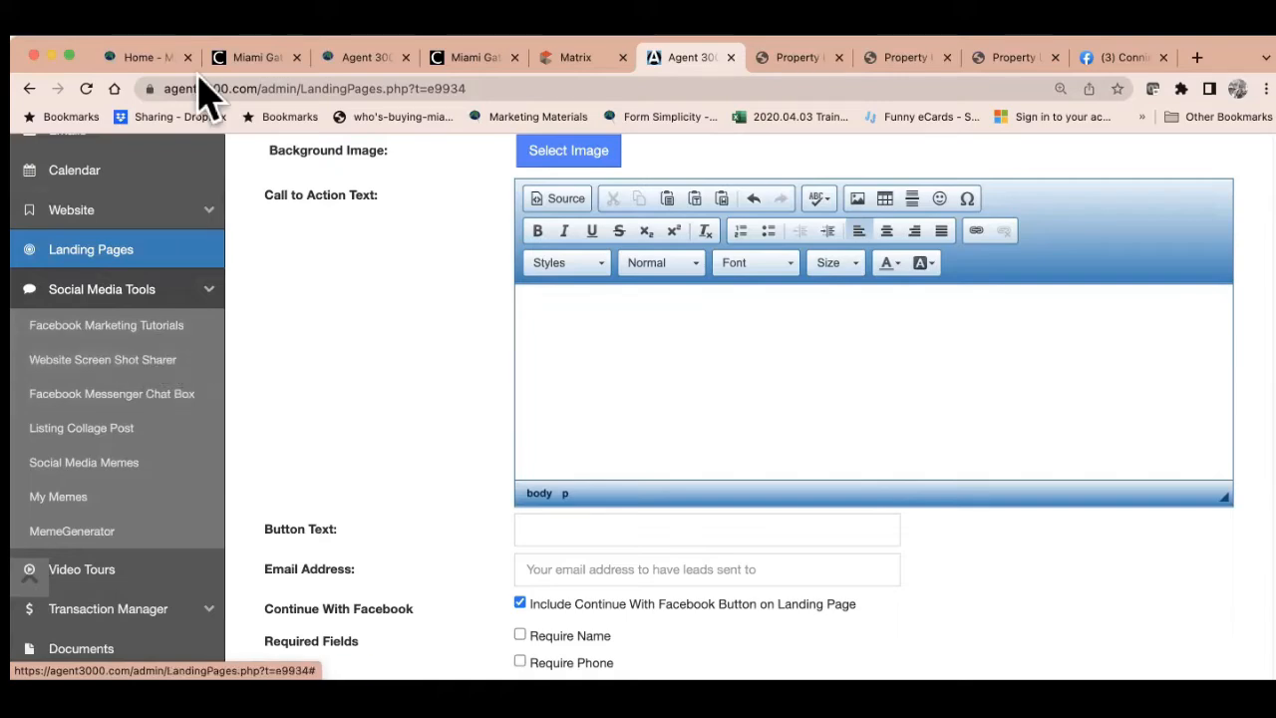
Check the Miami Realtors site address, then return to the Facebook business page and start a post
{"action": "left_click", "coordinate": [157, 60]}
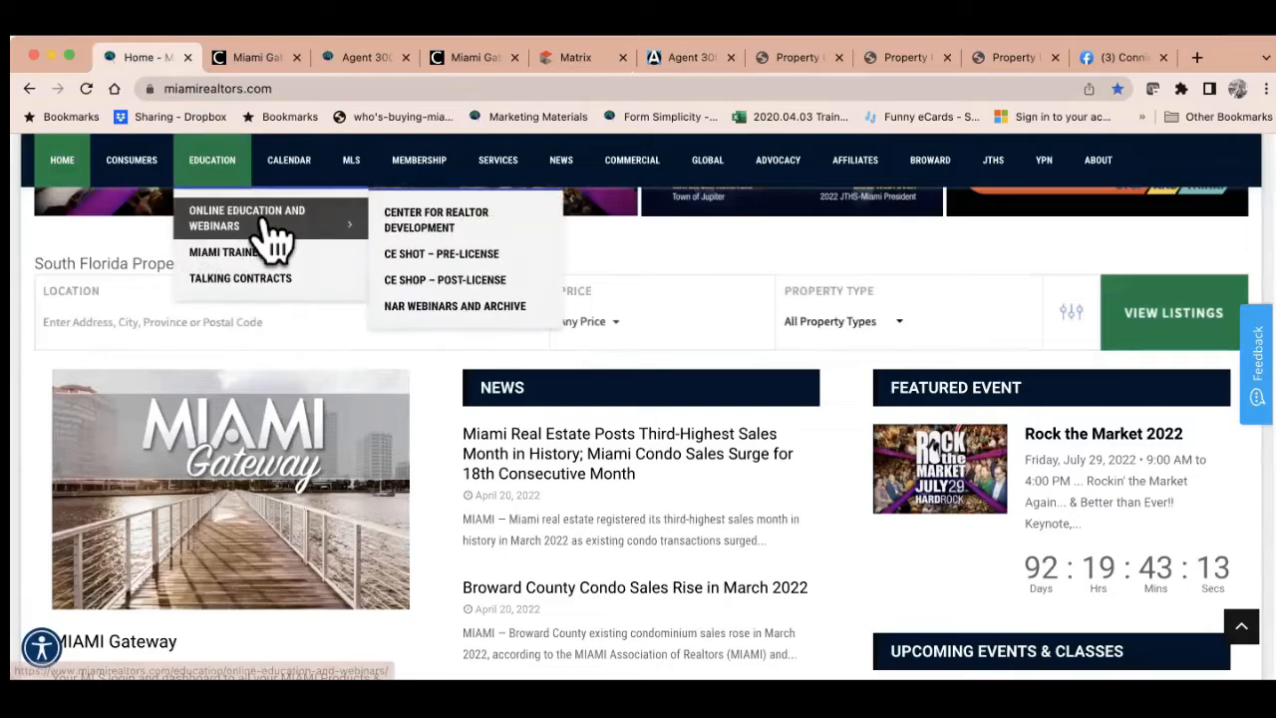
{"action": "scroll", "coordinate": [242, 376], "scroll_direction": "up", "scroll_amount": 3}
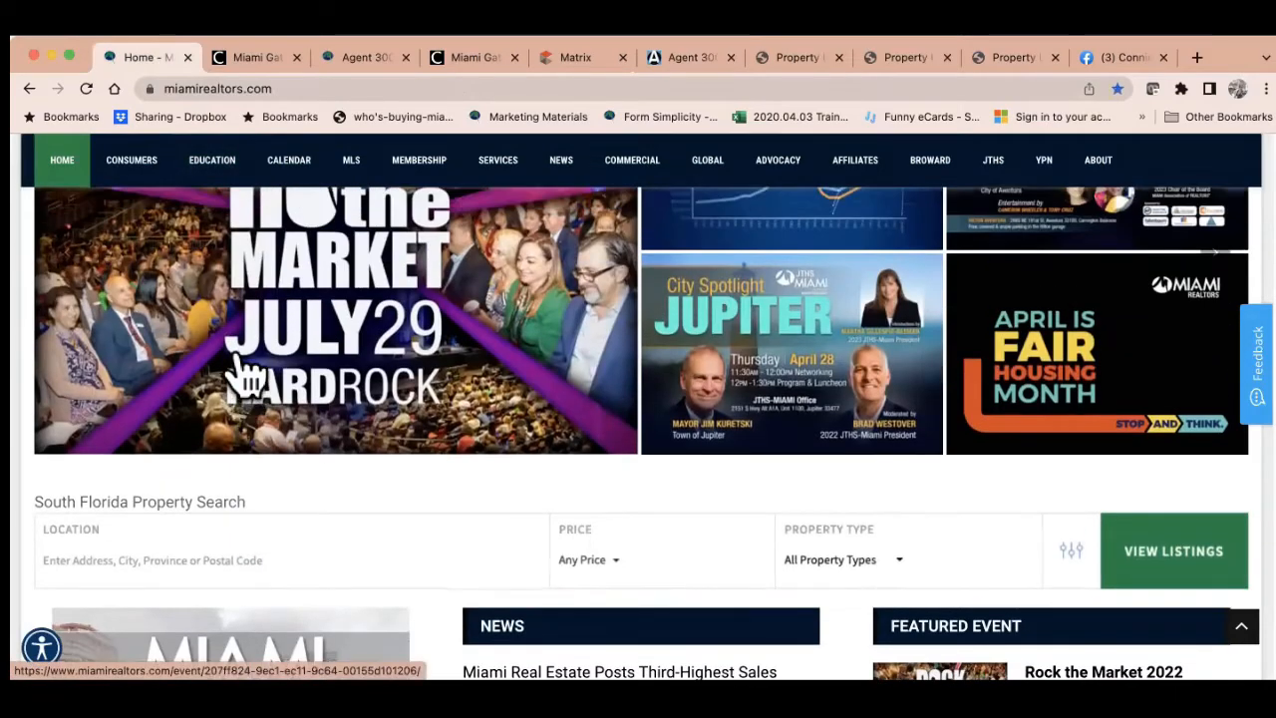
{"action": "left_click", "coordinate": [256, 89]}
{"action": "scroll", "coordinate": [364, 336], "scroll_direction": "up", "scroll_amount": 2}
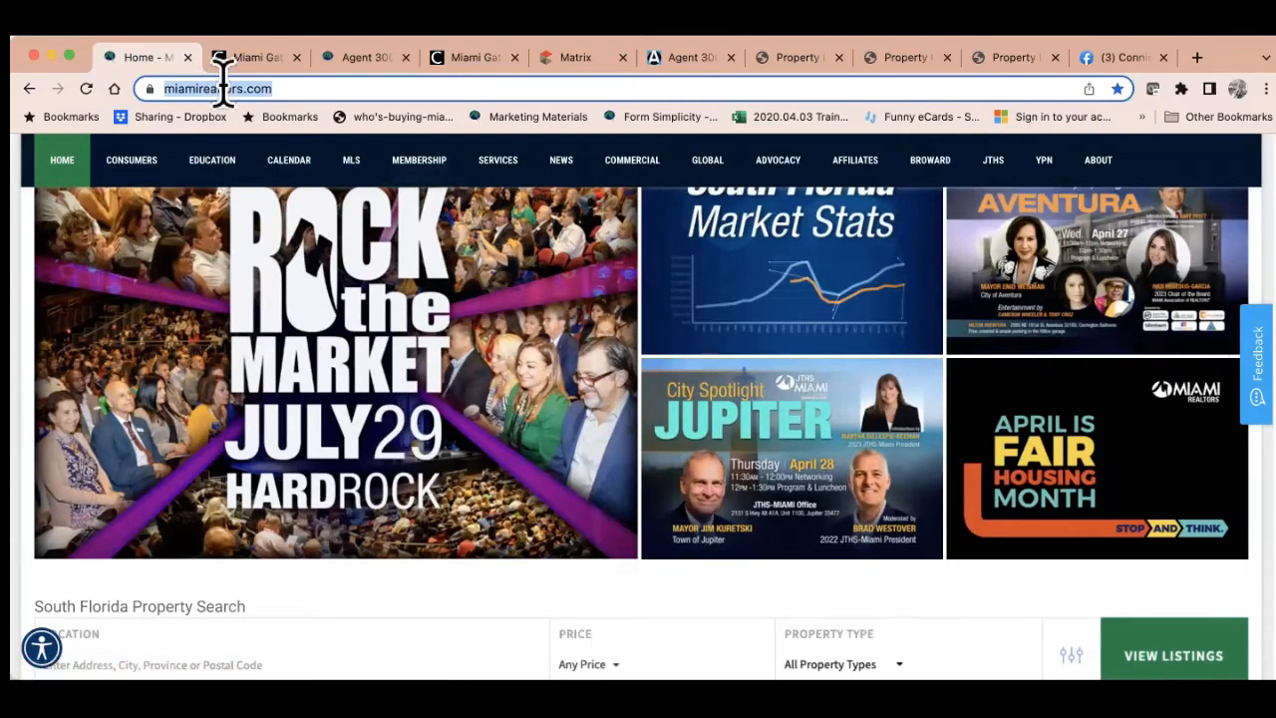
{"action": "left_click", "coordinate": [1101, 60]}
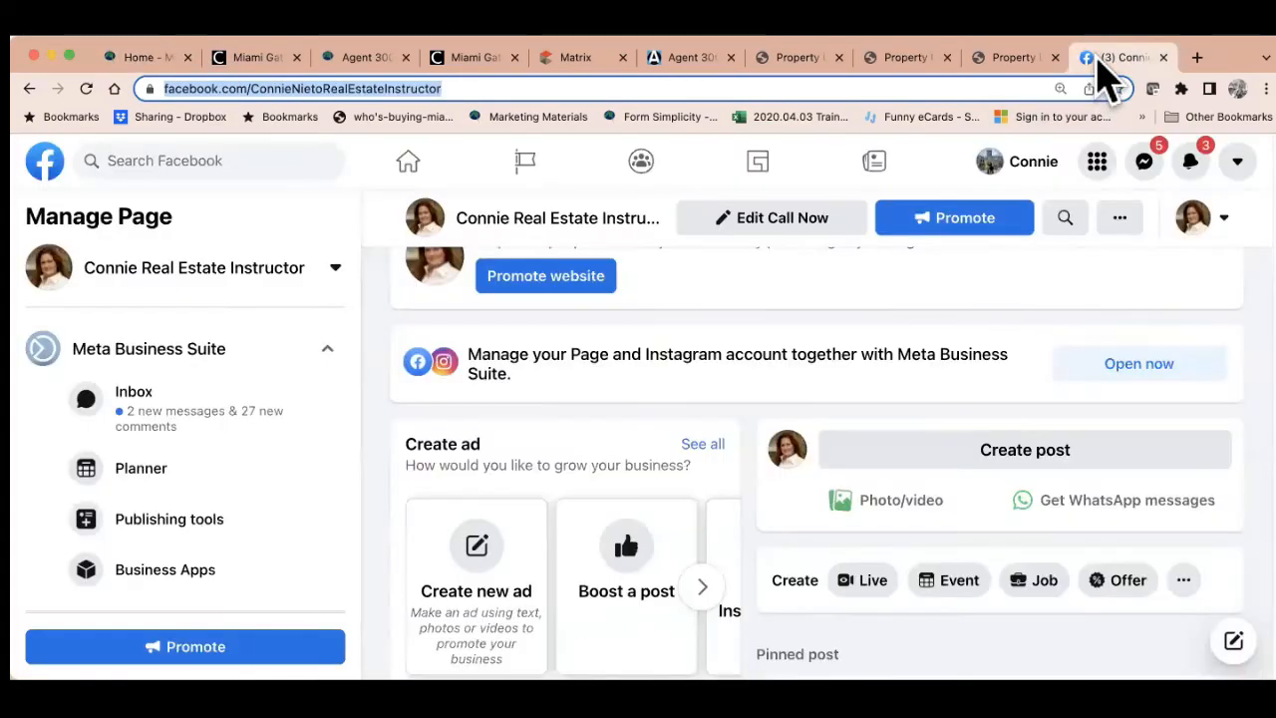
{"action": "left_click", "coordinate": [932, 454]}
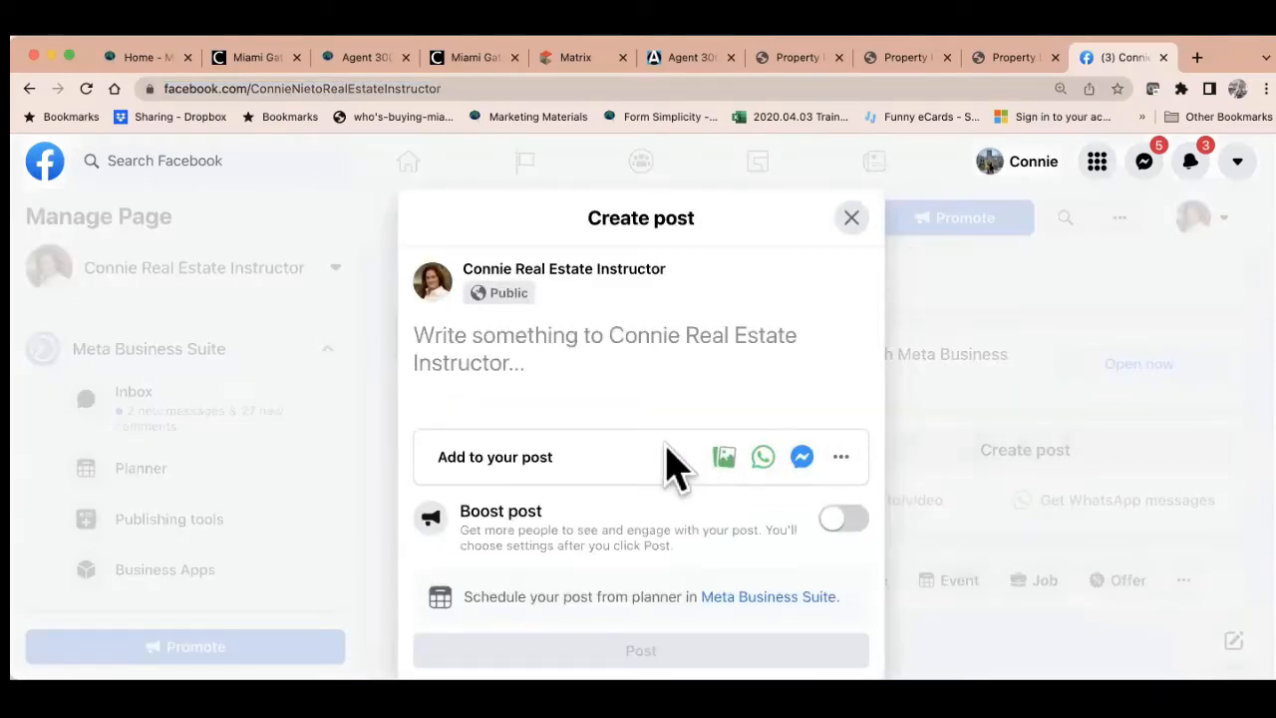
Paste the page link into the post to attach a preview, then delete the link text
{"action": "type", "text": "https://www.facebook.com/ConnieNietoRealEstateInstructor"}
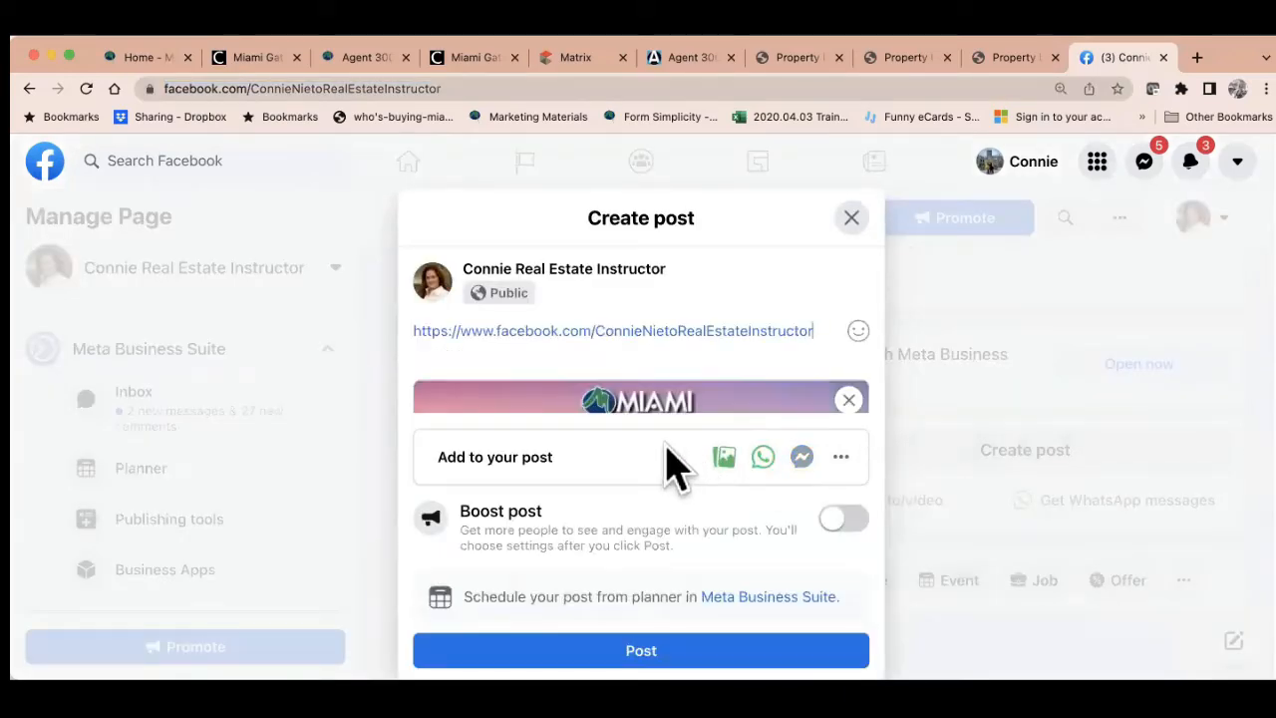
{"action": "scroll", "coordinate": [665, 444], "scroll_direction": "down", "scroll_amount": 2}
{"action": "scroll", "coordinate": [698, 303], "scroll_direction": "down", "scroll_amount": 2}
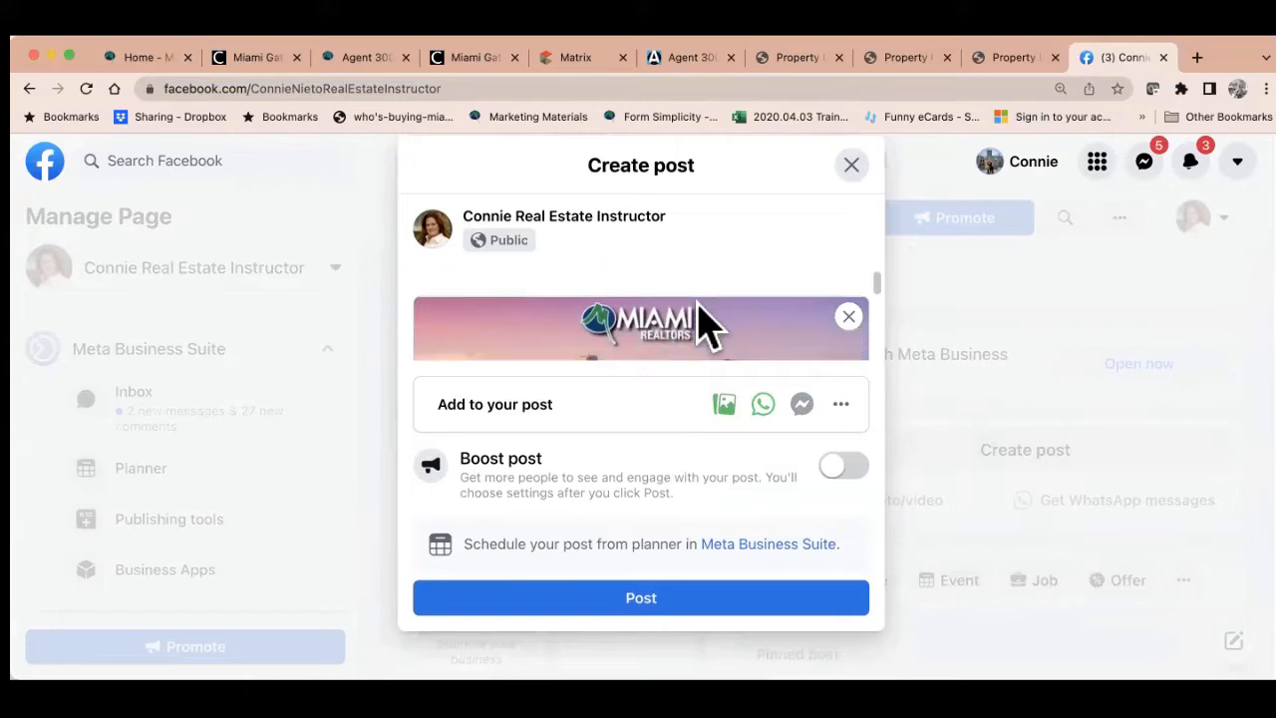
{"action": "scroll", "coordinate": [701, 321], "scroll_direction": "down", "scroll_amount": 3}
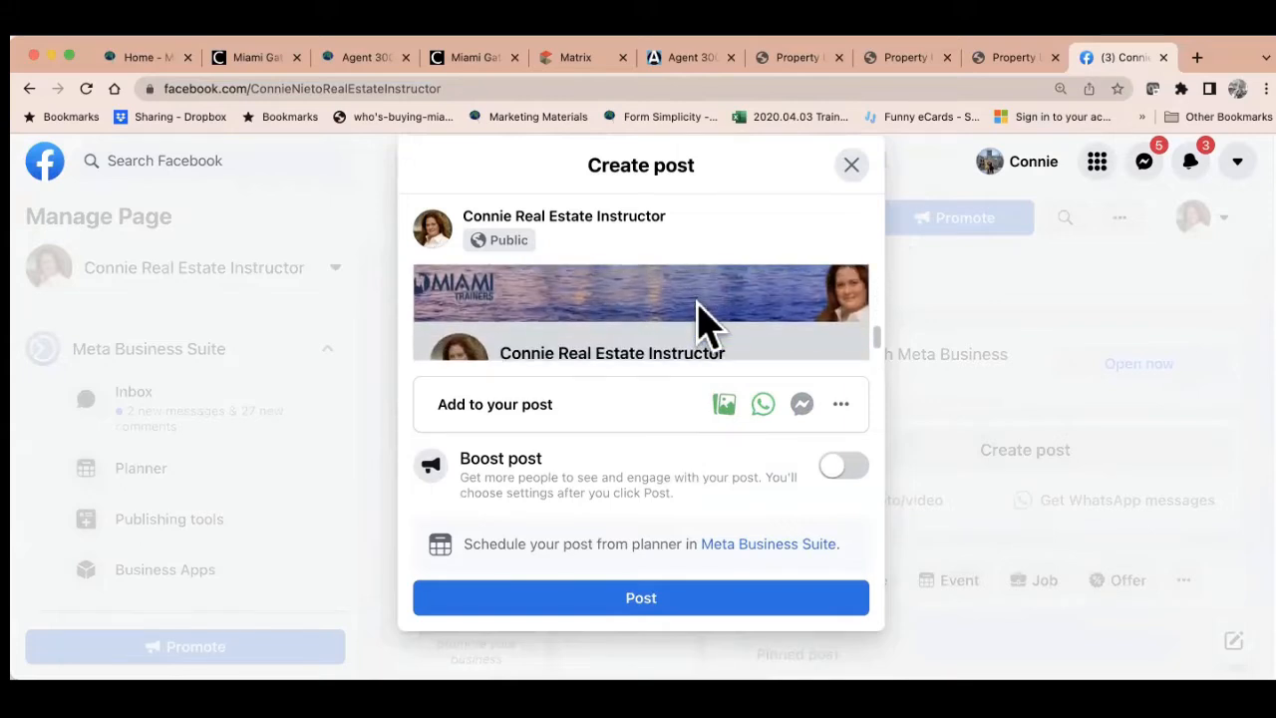
{"action": "scroll", "coordinate": [701, 321], "scroll_direction": "up", "scroll_amount": 3}
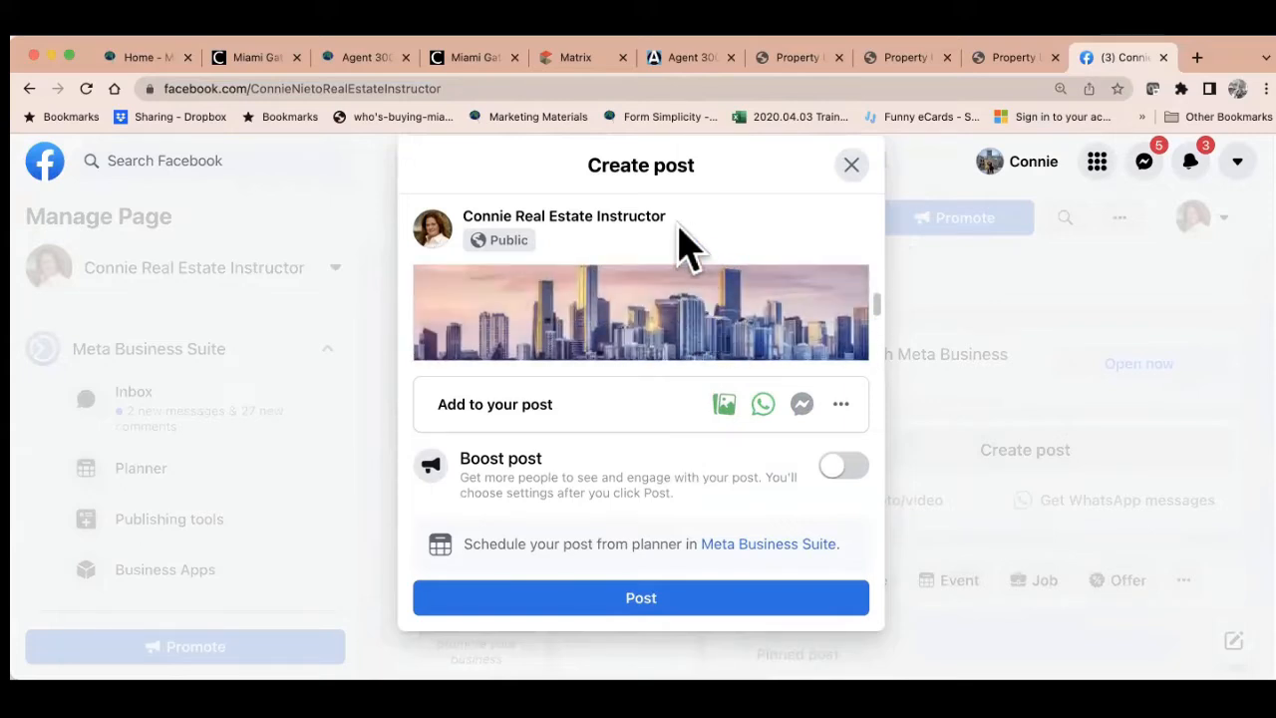
{"action": "scroll", "coordinate": [681, 253], "scroll_direction": "up", "scroll_amount": 1}
{"action": "scroll", "coordinate": [649, 319], "scroll_direction": "up", "scroll_amount": 3}
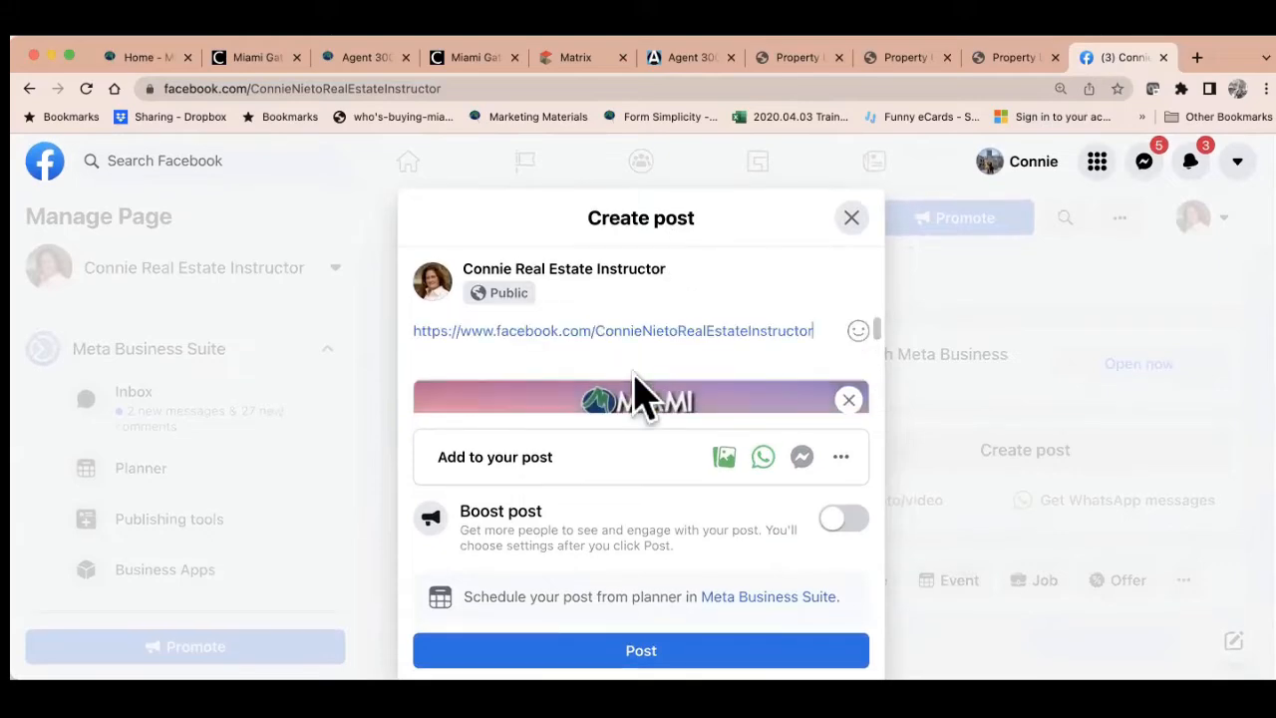
{"action": "left_click_drag", "start_coordinate": [810, 321], "coordinate": [393, 330]}
{"action": "key", "text": "BackSpace"}
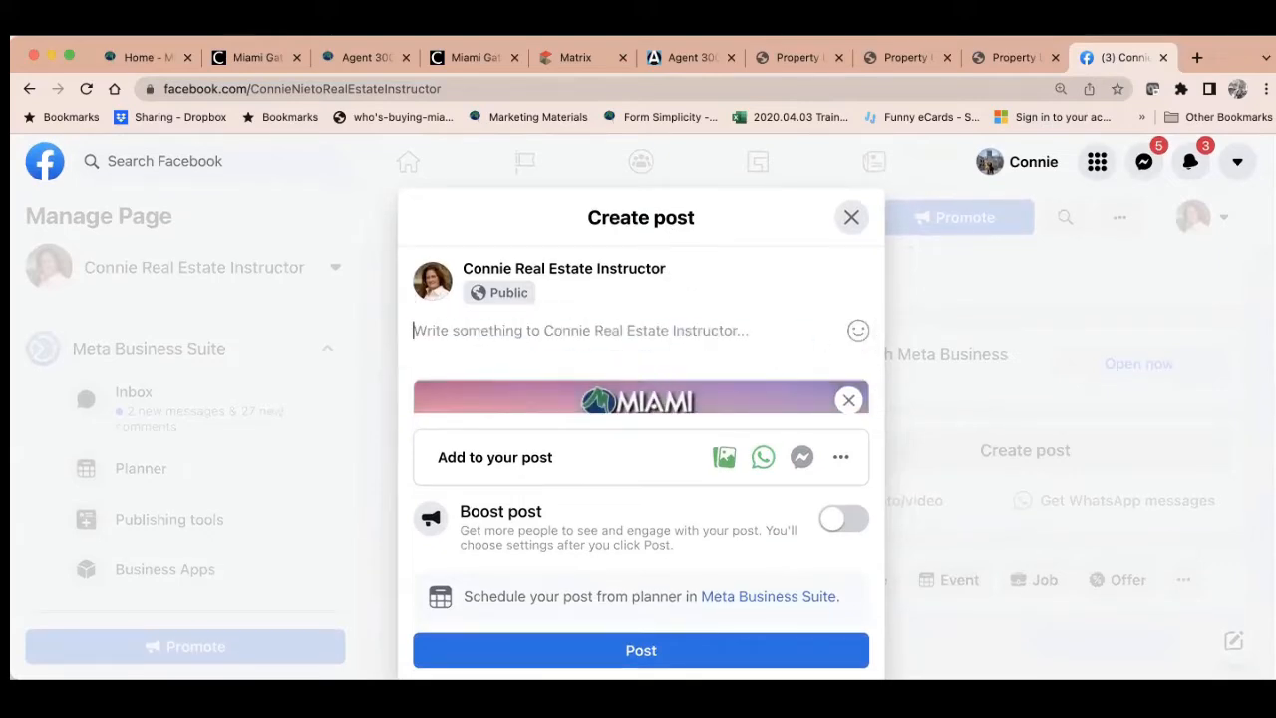
Select the full miamirealtors.com address and return to the post's empty message box
{"action": "left_click", "coordinate": [164, 59]}
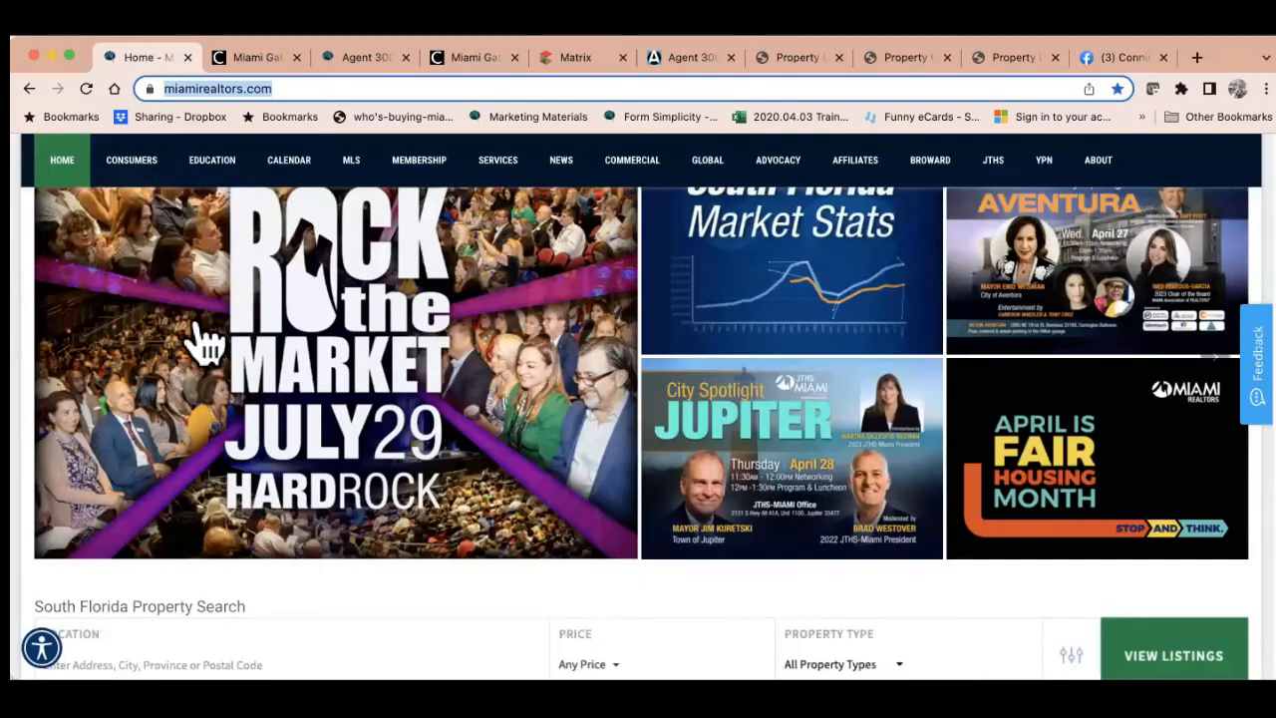
{"action": "left_click", "coordinate": [289, 90]}
{"action": "left_click", "coordinate": [288, 88]}
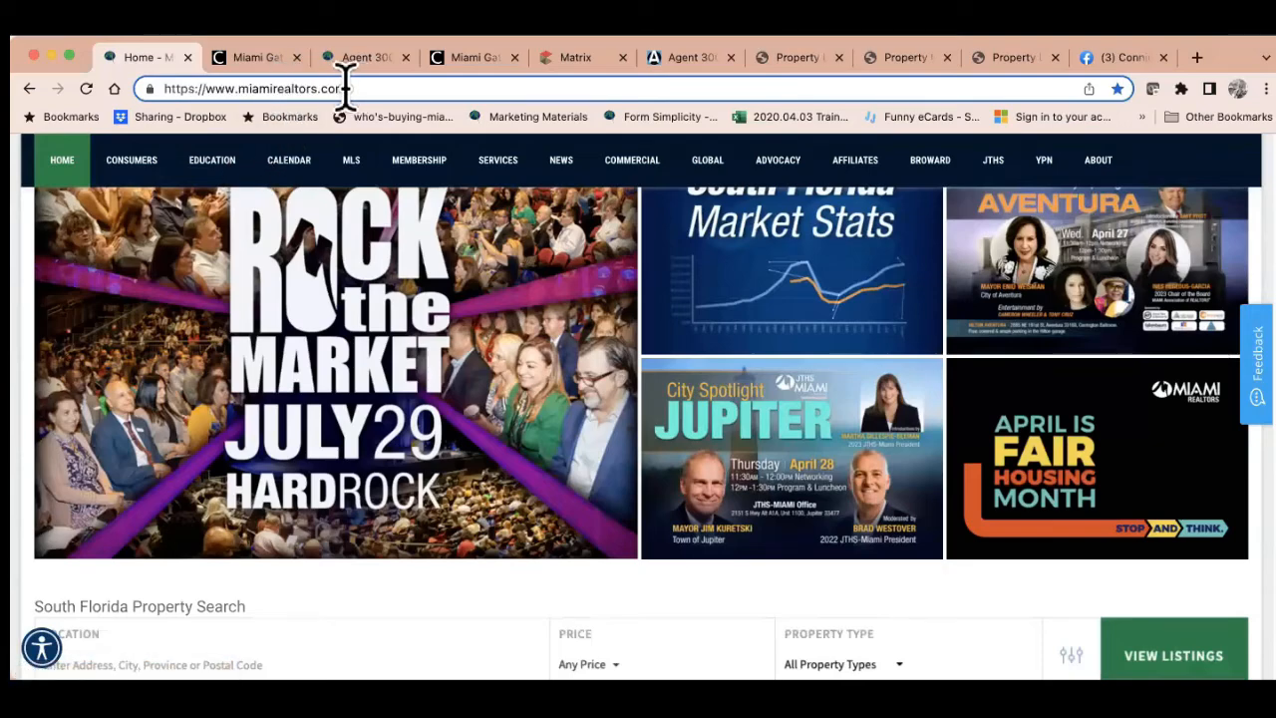
{"action": "left_click_drag", "start_coordinate": [344, 87], "coordinate": [147, 95]}
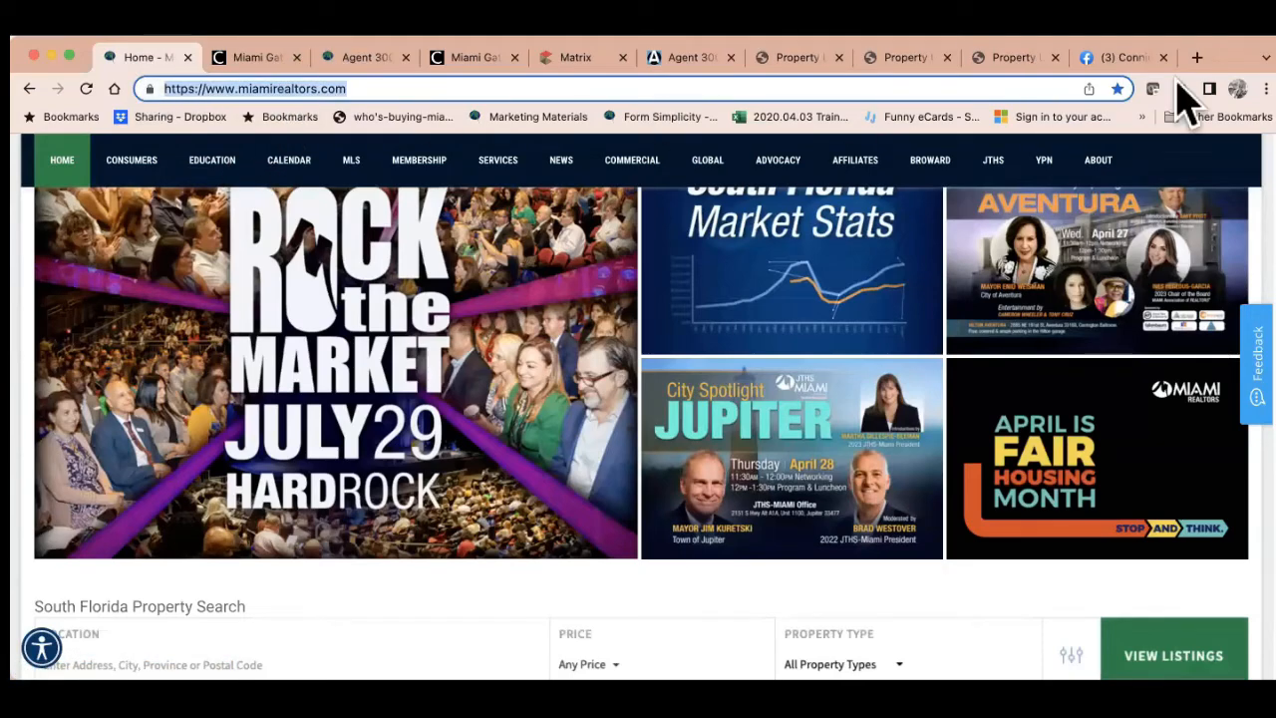
{"action": "left_click", "coordinate": [1136, 57]}
{"action": "left_click", "coordinate": [605, 335]}
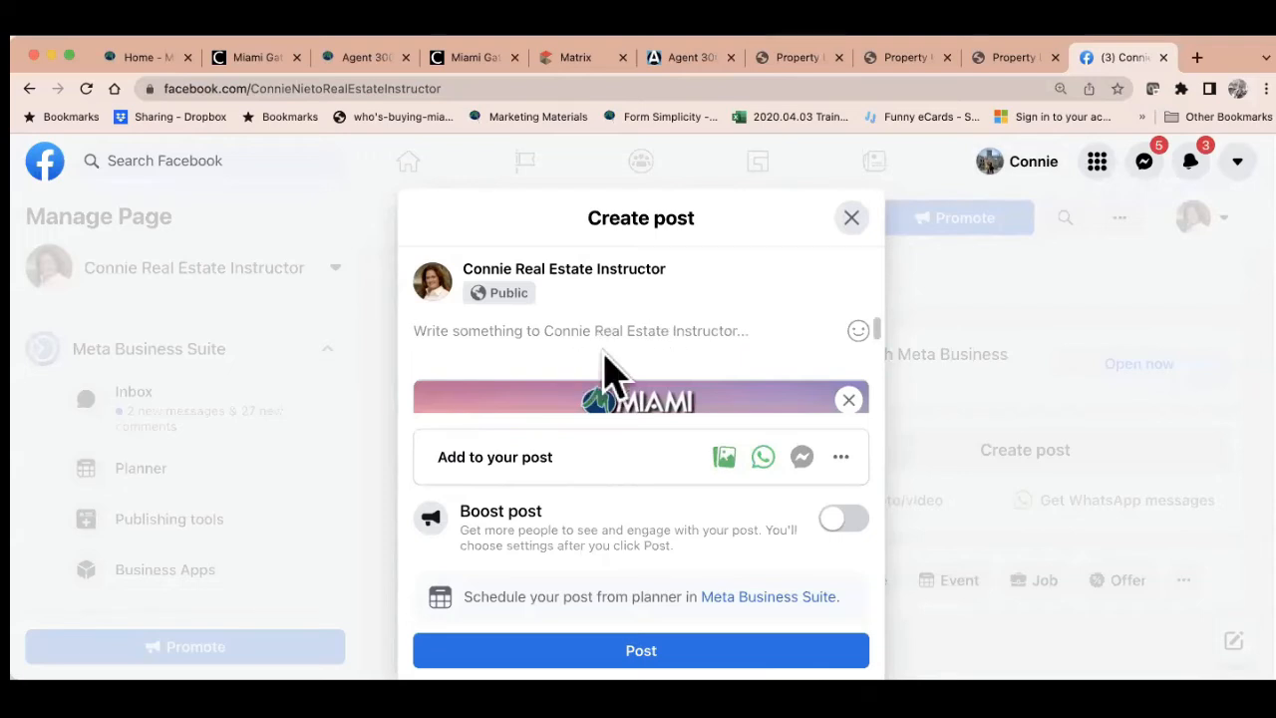
Discard the post draft and reload the Facebook business page
{"action": "left_click", "coordinate": [851, 219]}
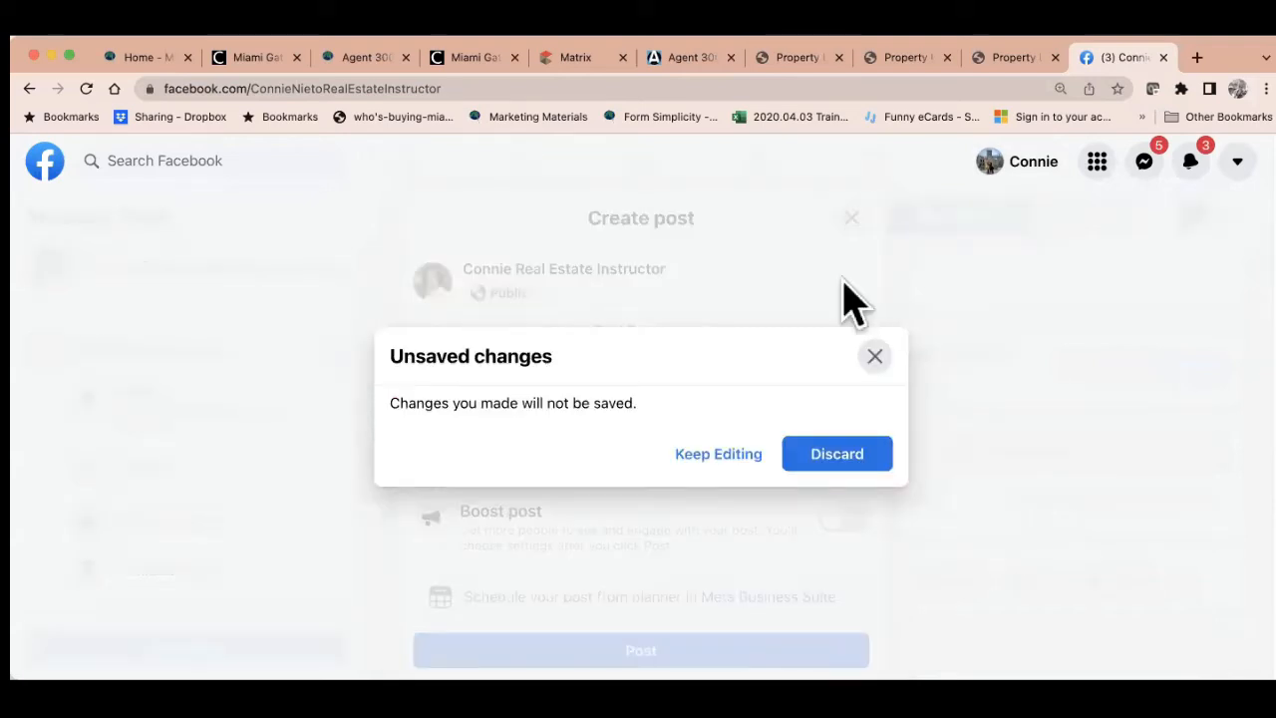
{"action": "left_click", "coordinate": [818, 457]}
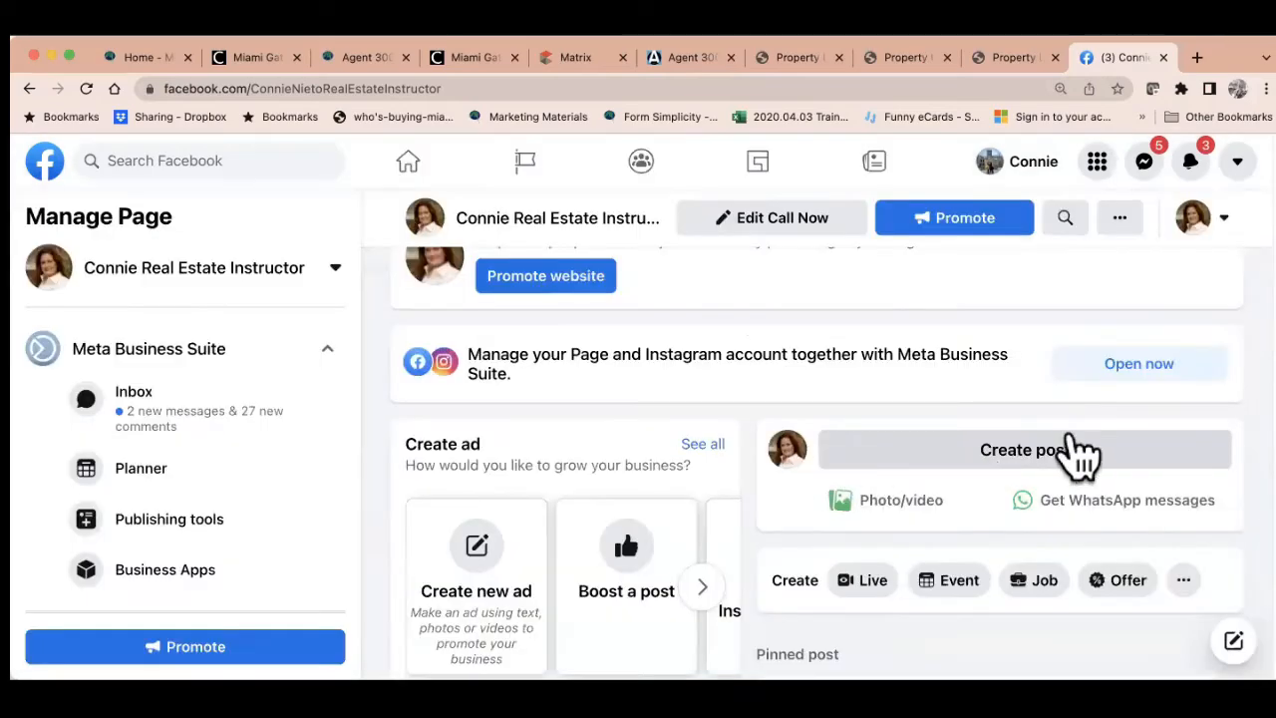
{"action": "left_click", "coordinate": [1036, 455]}
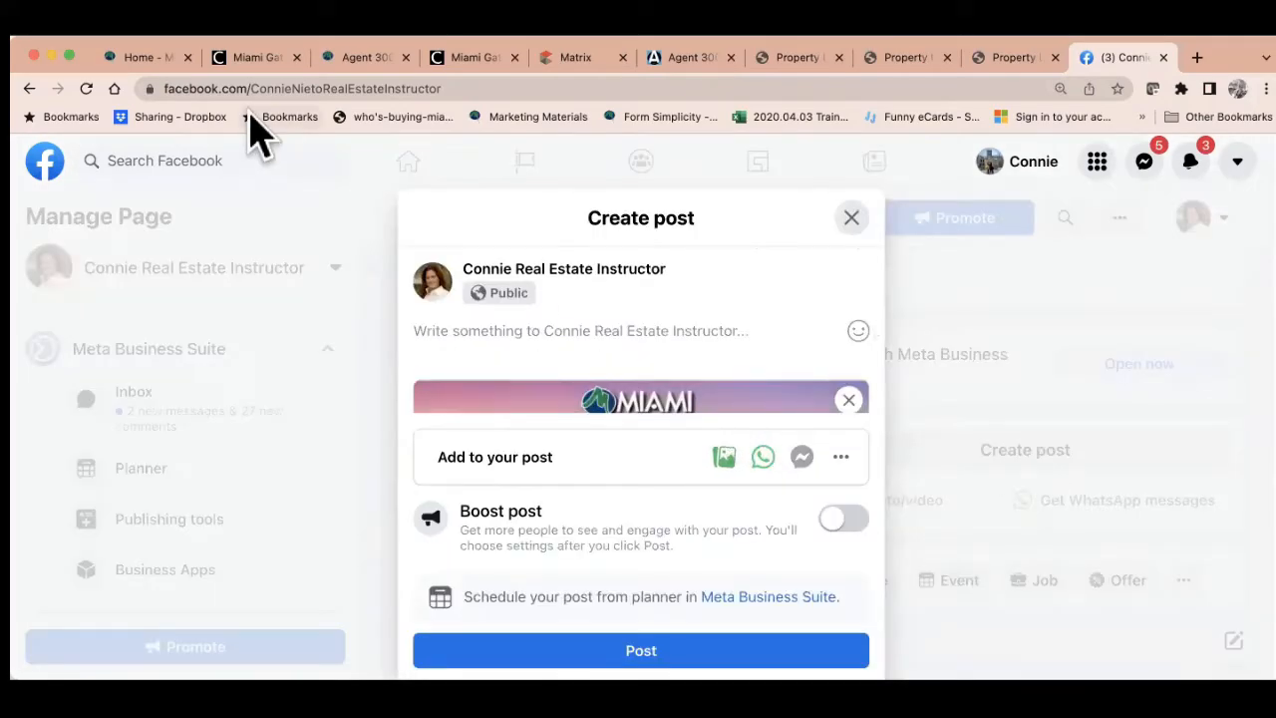
{"action": "left_click", "coordinate": [86, 88]}
{"action": "left_click", "coordinate": [686, 301]}
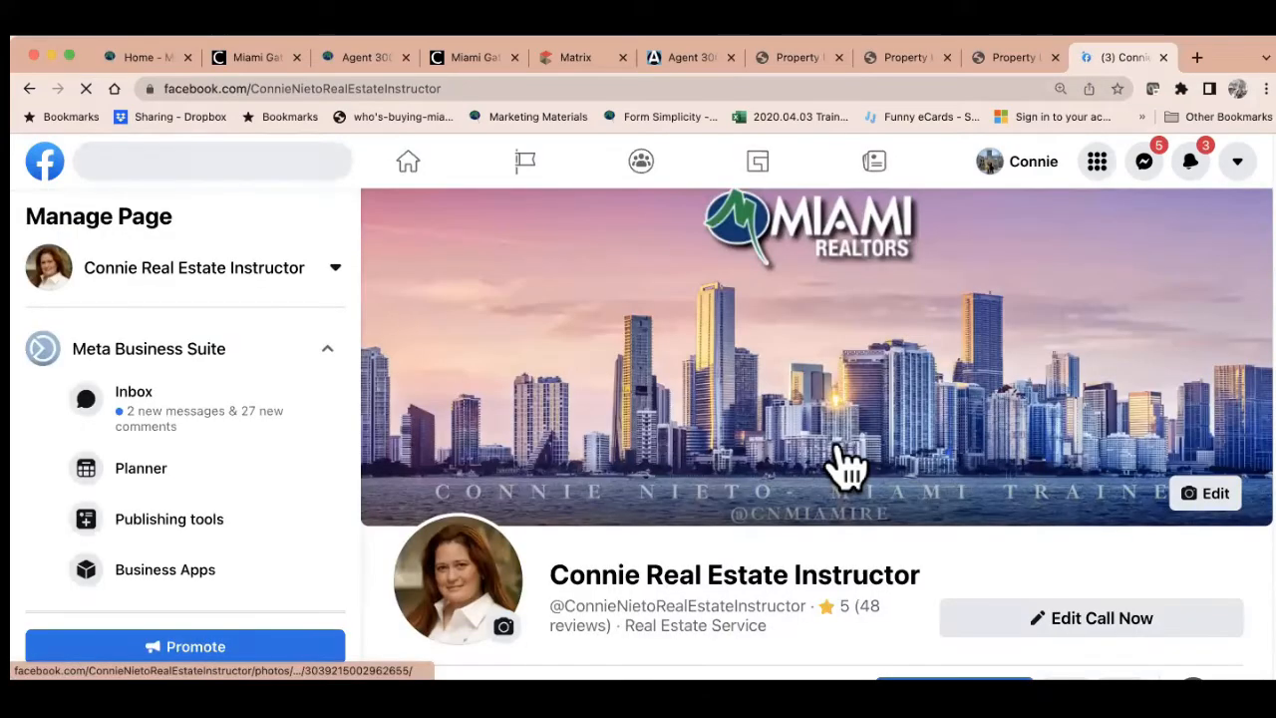
{"action": "scroll", "coordinate": [952, 493], "scroll_direction": "down", "scroll_amount": 2}
{"action": "scroll", "coordinate": [953, 492], "scroll_direction": "down", "scroll_amount": 2}
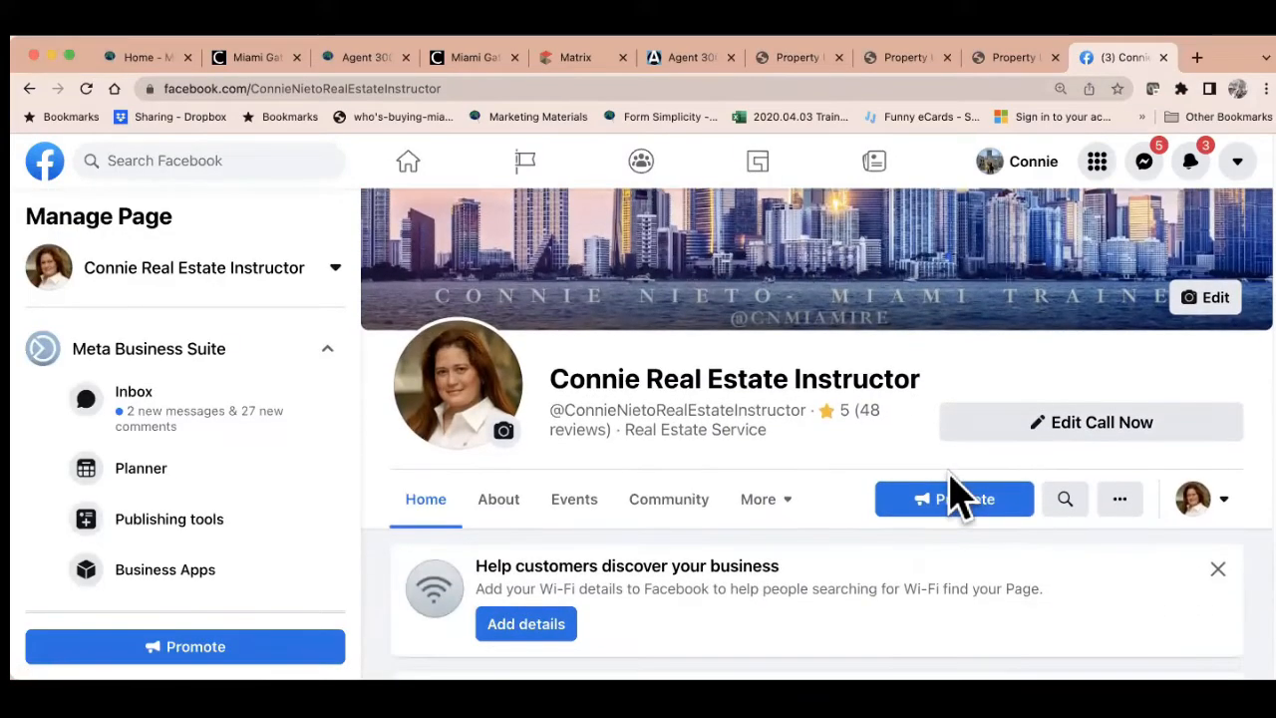
Open a fresh post draft and paste the miamirealtors.com link into it
{"action": "left_click", "coordinate": [977, 620]}
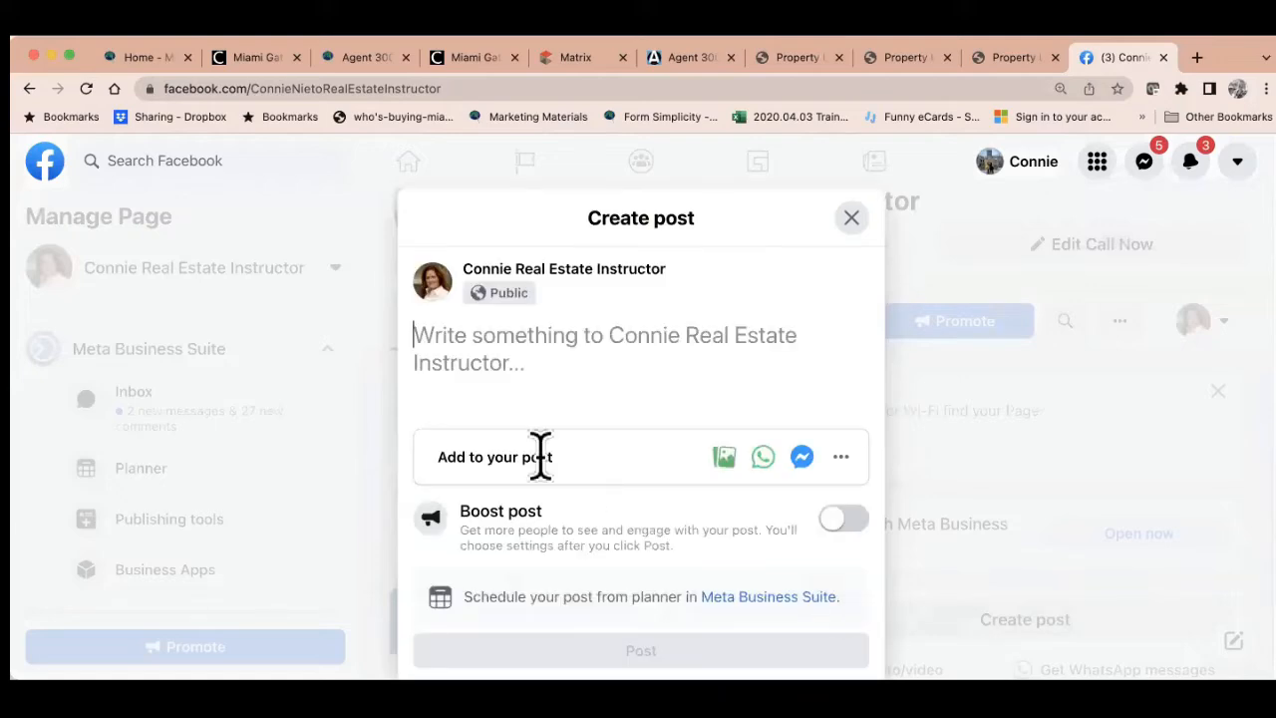
{"action": "right_click", "coordinate": [476, 339]}
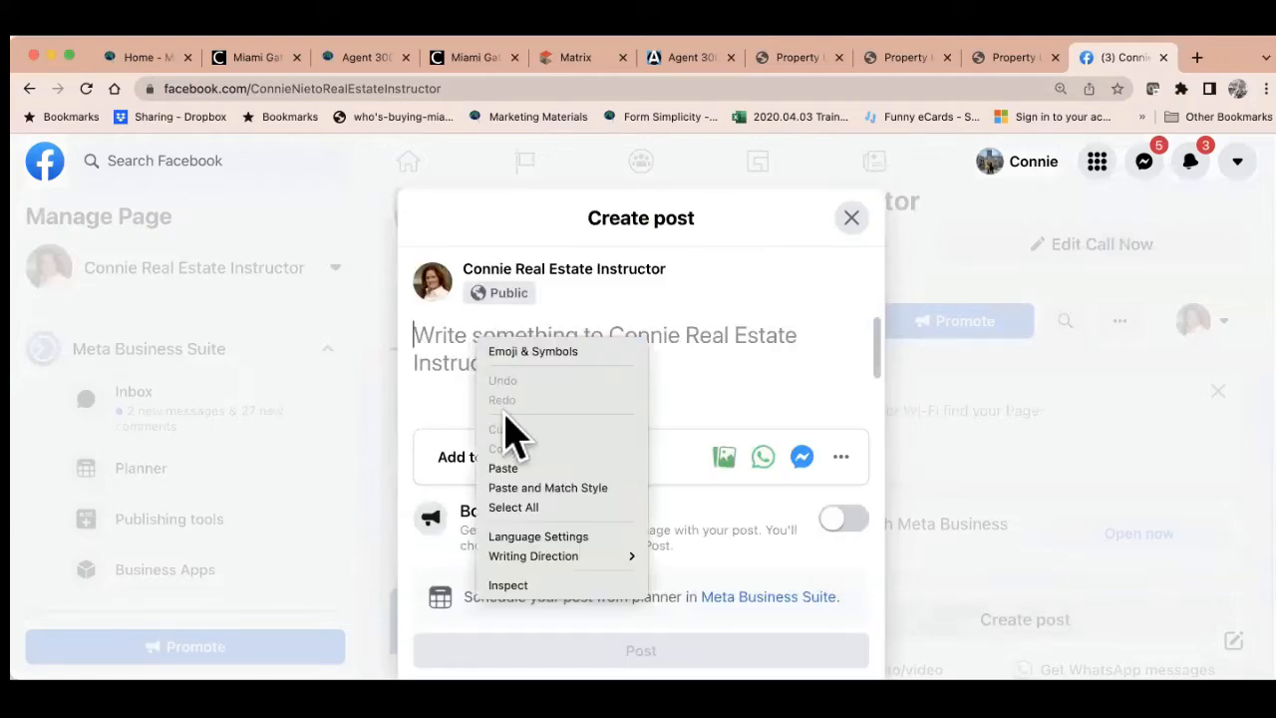
{"action": "left_click", "coordinate": [523, 466]}
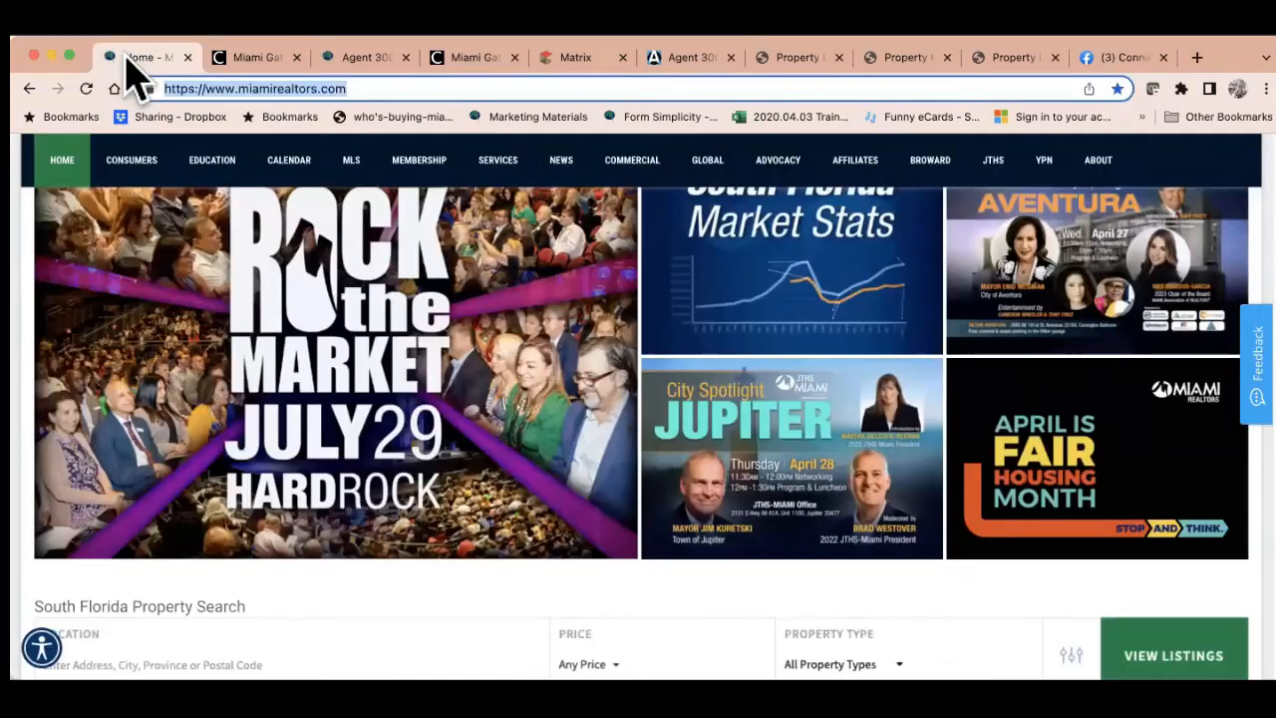
Zoom the Miami Realtors site to 80%, then close and discard the Facebook post draft
{"action": "left_click", "coordinate": [127, 57]}
{"action": "scroll", "coordinate": [343, 353], "scroll_direction": "up", "scroll_amount": 3}
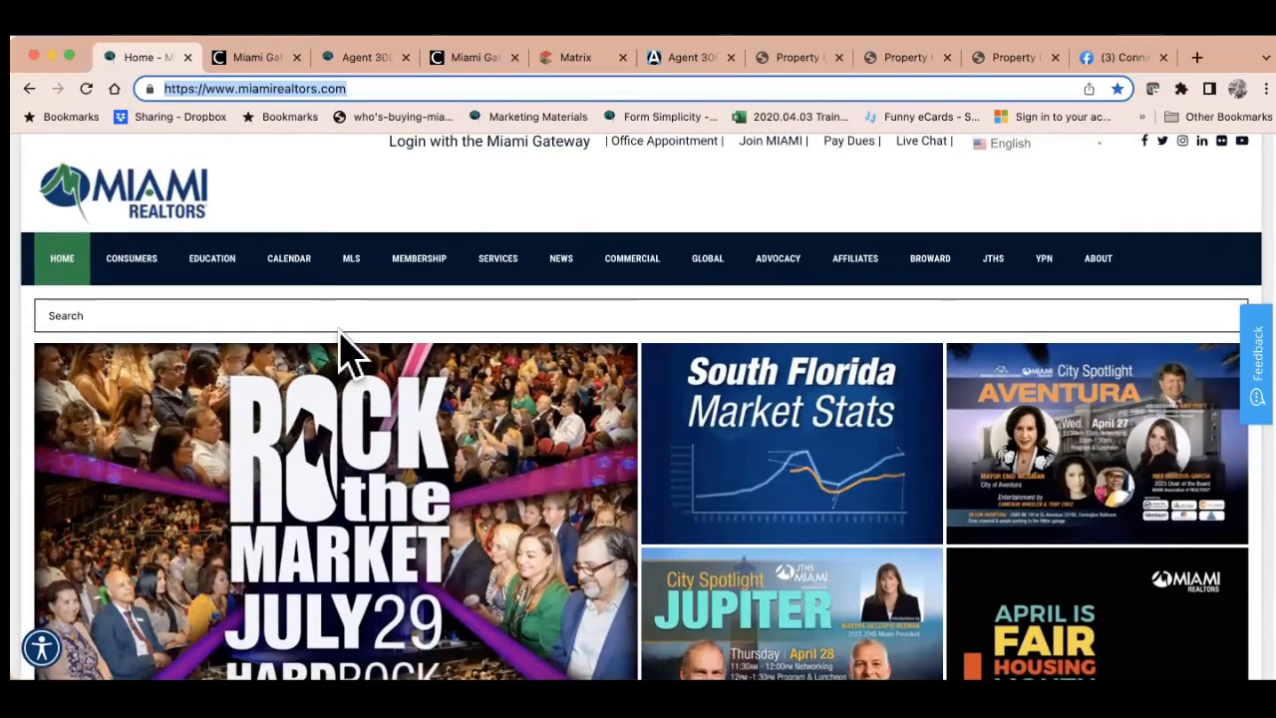
{"action": "key", "text": "super+minus"}
{"action": "key", "text": "super+minus"}
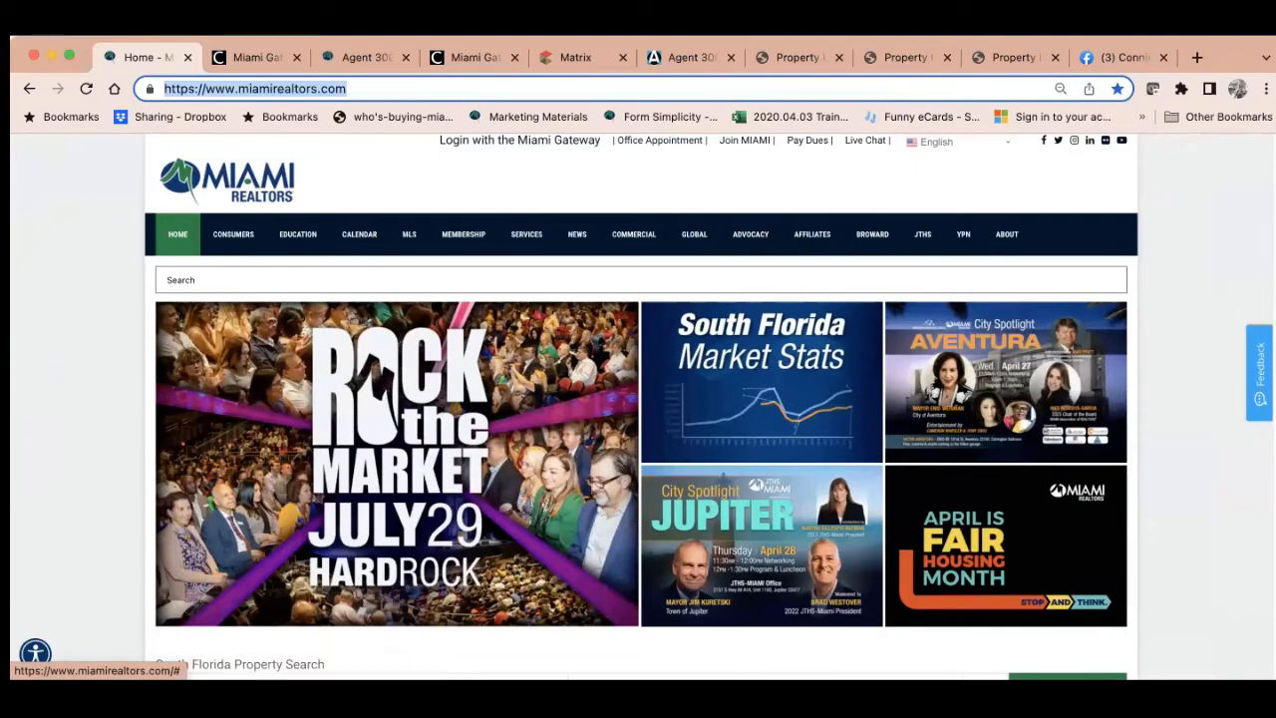
{"action": "left_click", "coordinate": [1121, 60]}
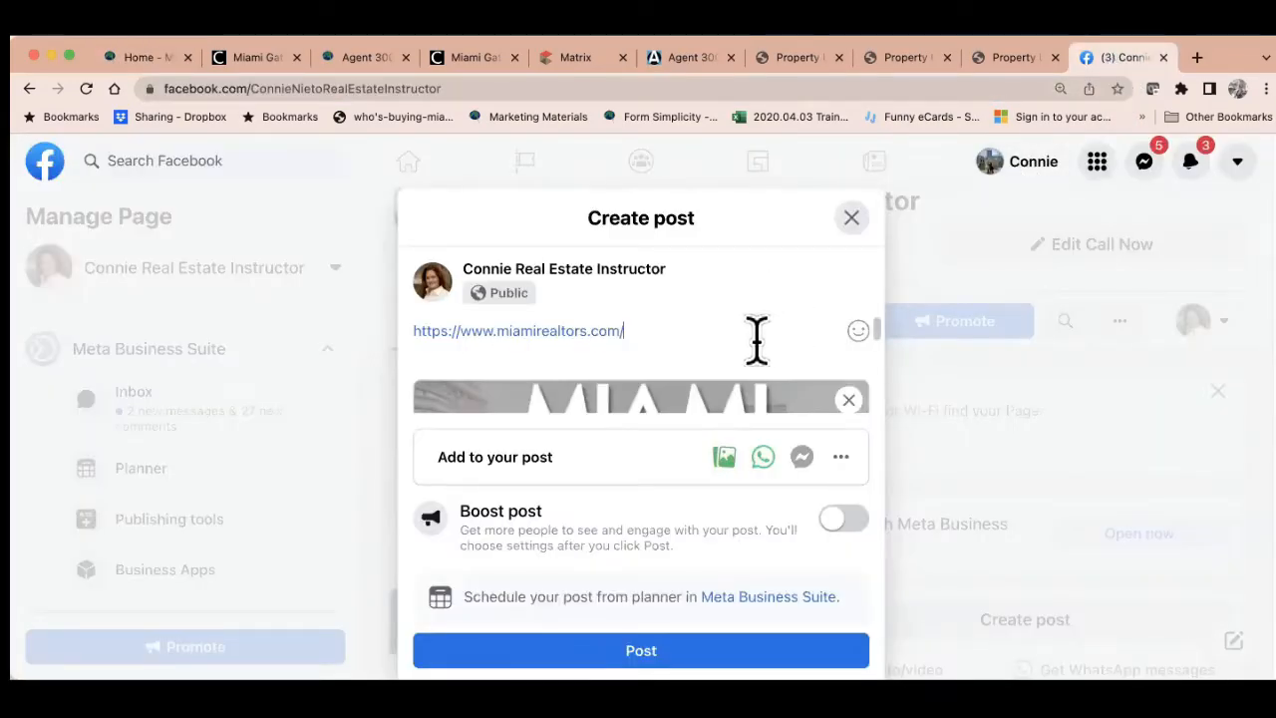
{"action": "scroll", "coordinate": [758, 338], "scroll_direction": "up", "scroll_amount": 3}
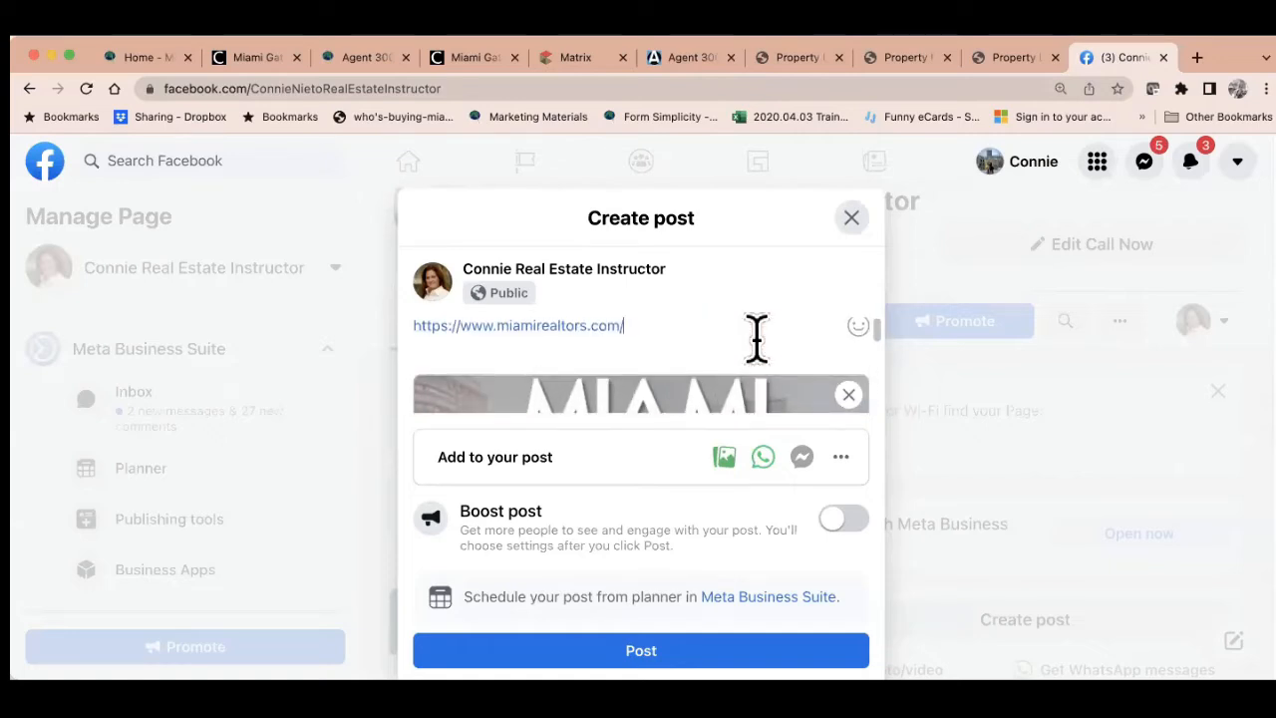
{"action": "left_click", "coordinate": [850, 218]}
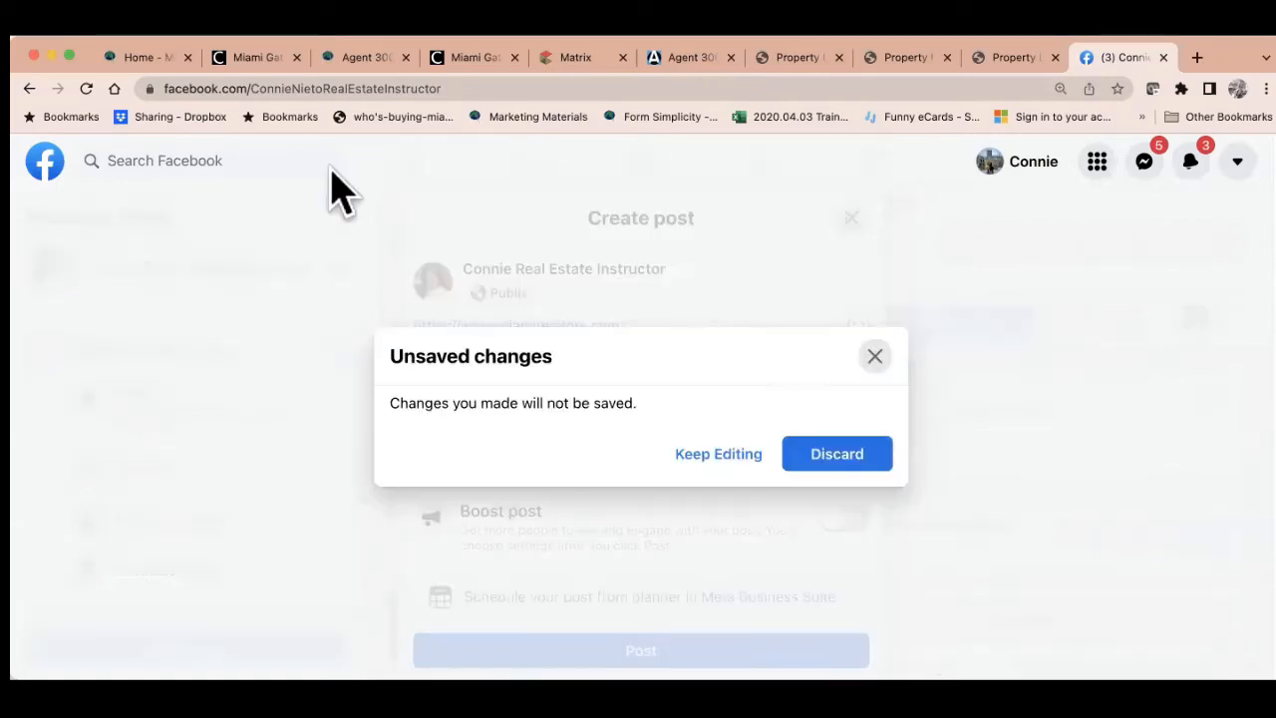
{"action": "left_click", "coordinate": [826, 464]}
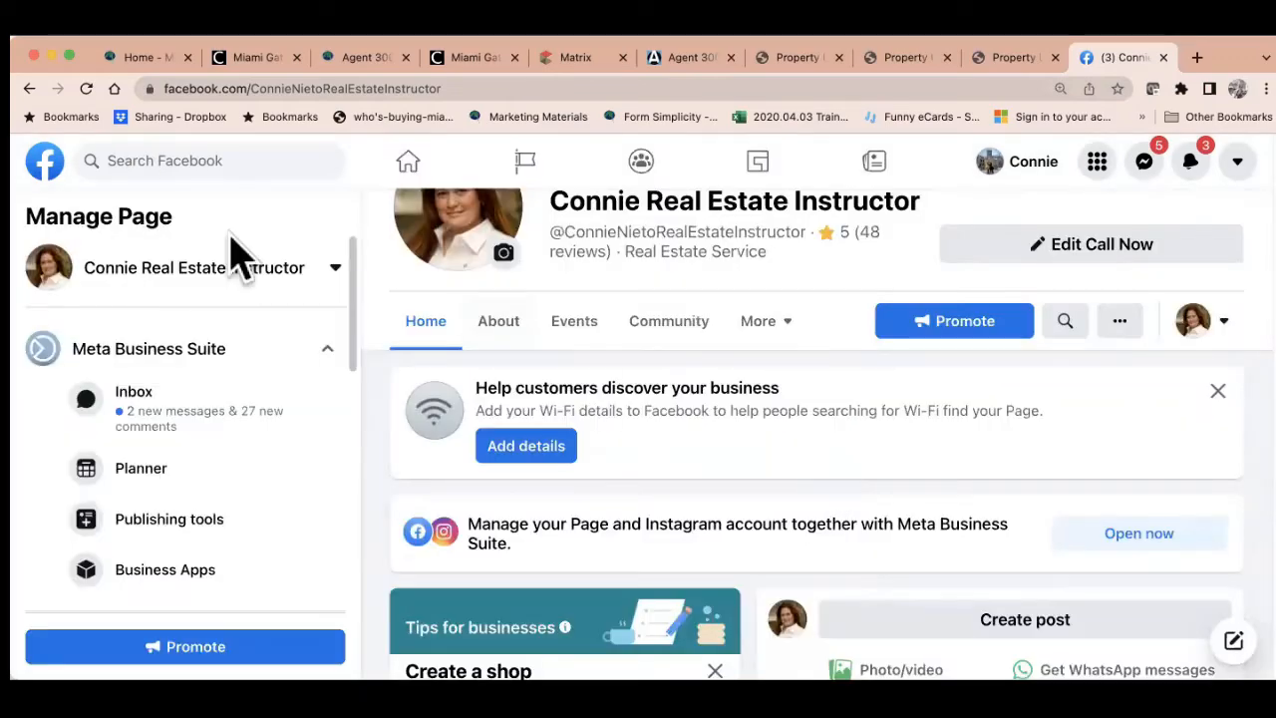
Copy the miamirealtors.com address and open Agent 3000's Website Screen Shot Sharer
{"action": "left_click", "coordinate": [84, 88]}
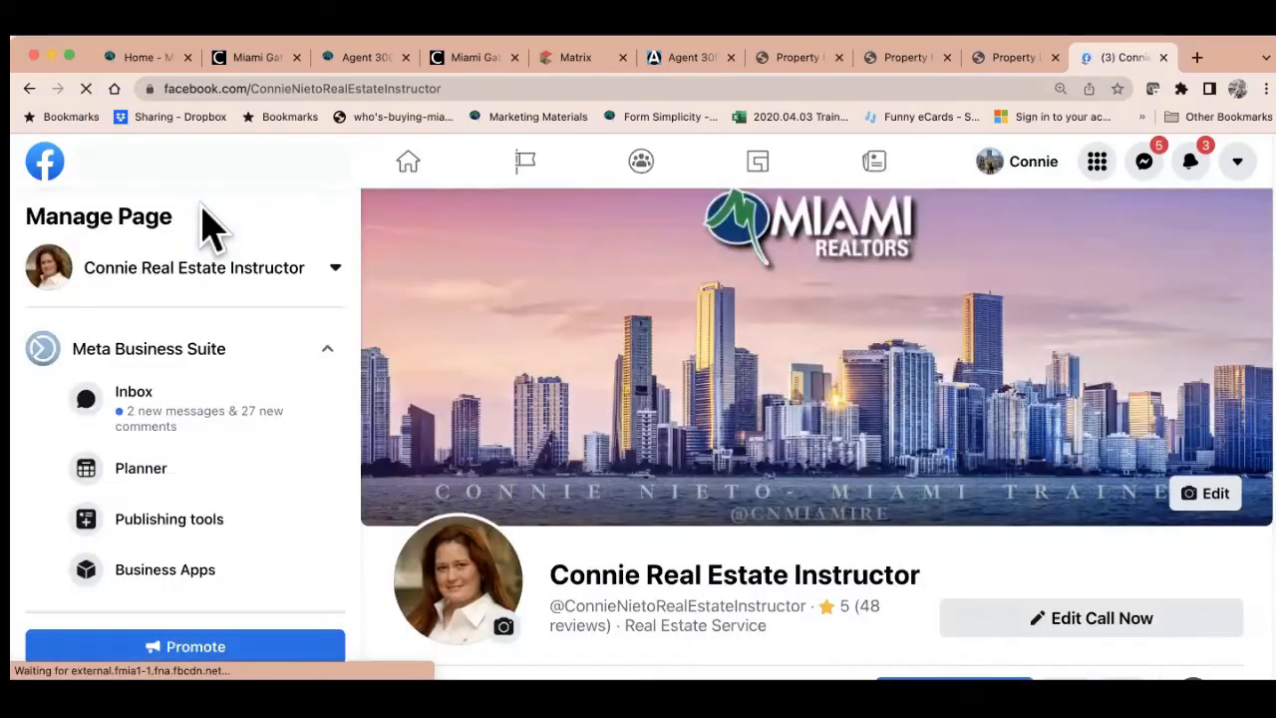
{"action": "left_click", "coordinate": [156, 60]}
{"action": "left_click", "coordinate": [165, 92]}
{"action": "key", "text": "super+c"}
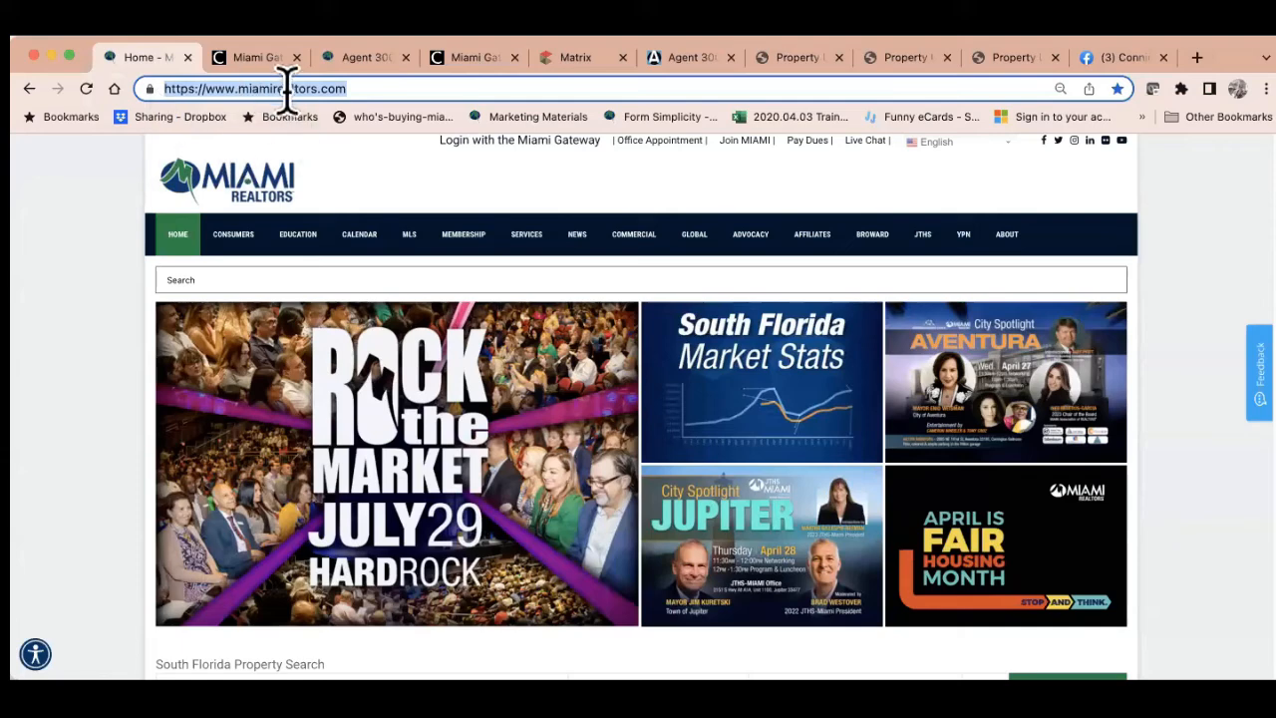
{"action": "left_click", "coordinate": [687, 62]}
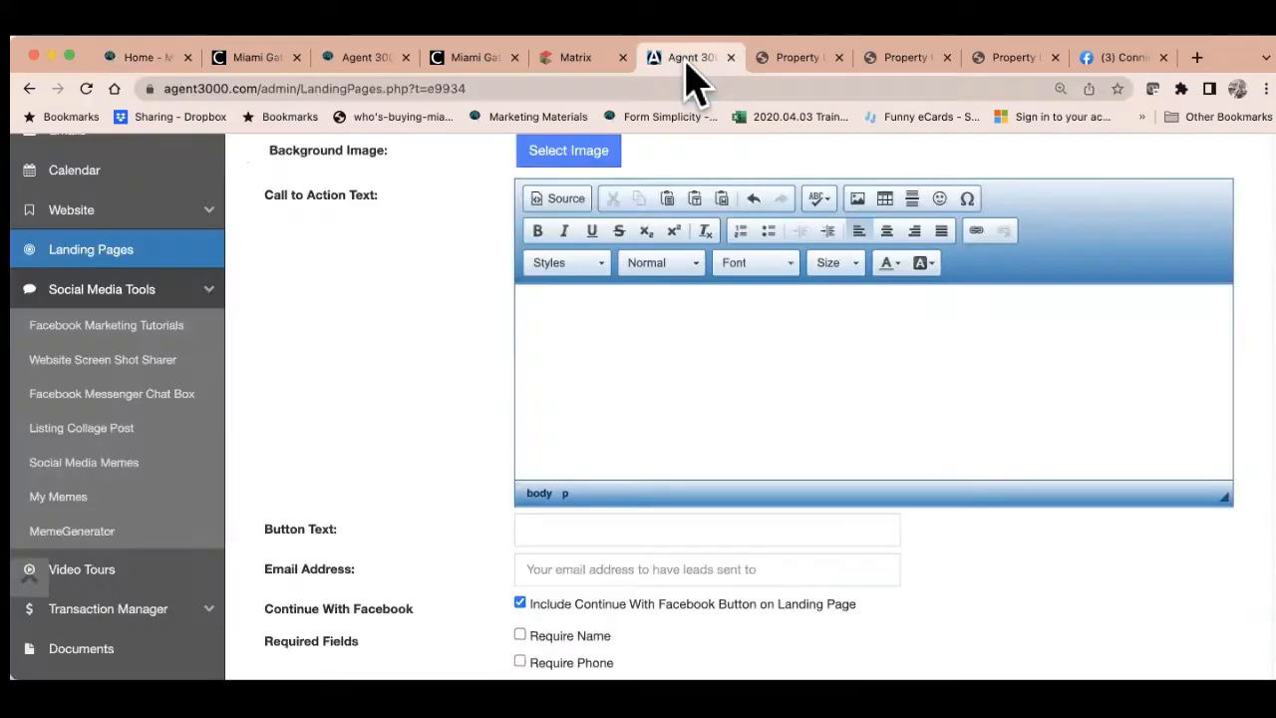
{"action": "left_click", "coordinate": [110, 364]}
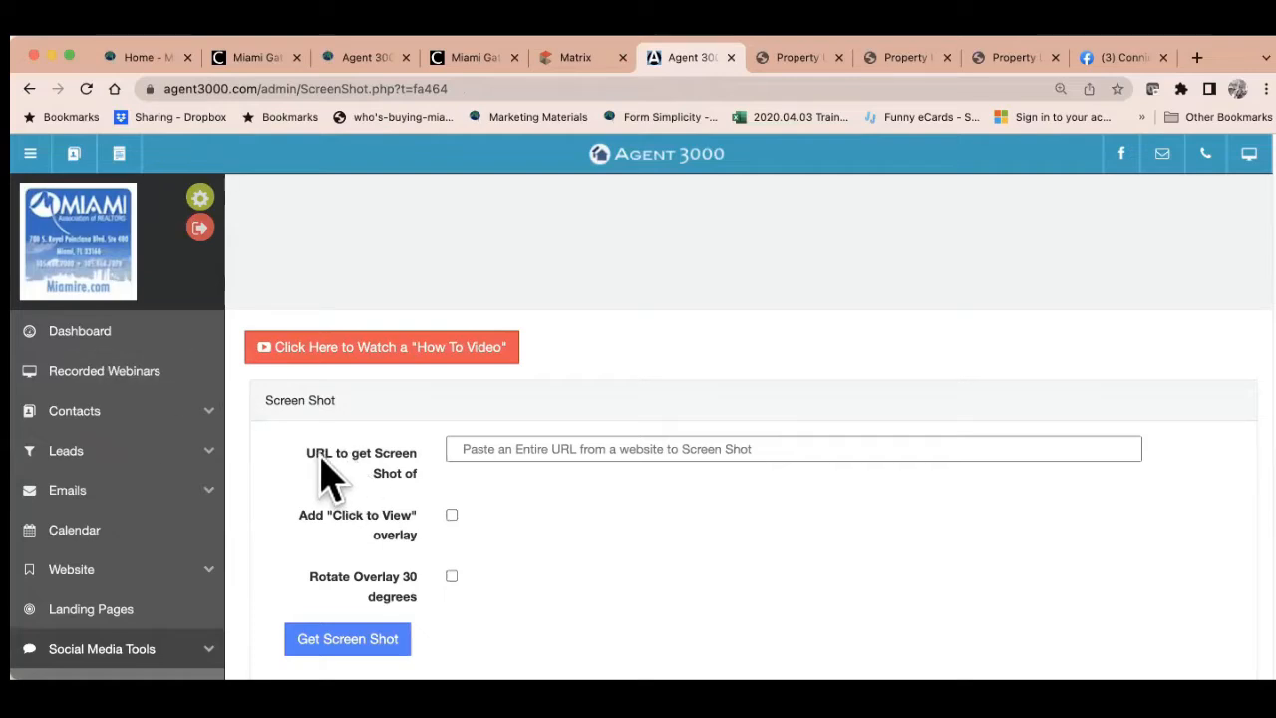
{"action": "left_click", "coordinate": [473, 449]}
{"action": "key", "text": "super+v"}
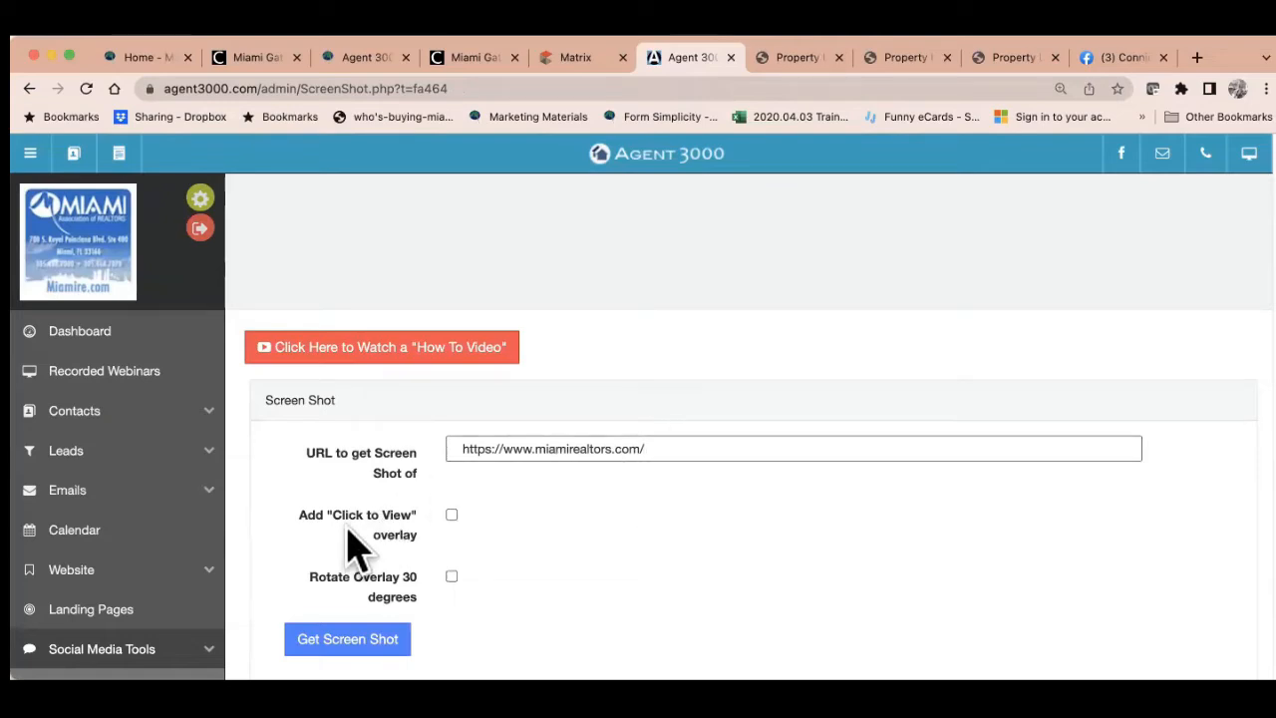
{"action": "scroll", "coordinate": [488, 573], "scroll_direction": "down", "scroll_amount": 1}
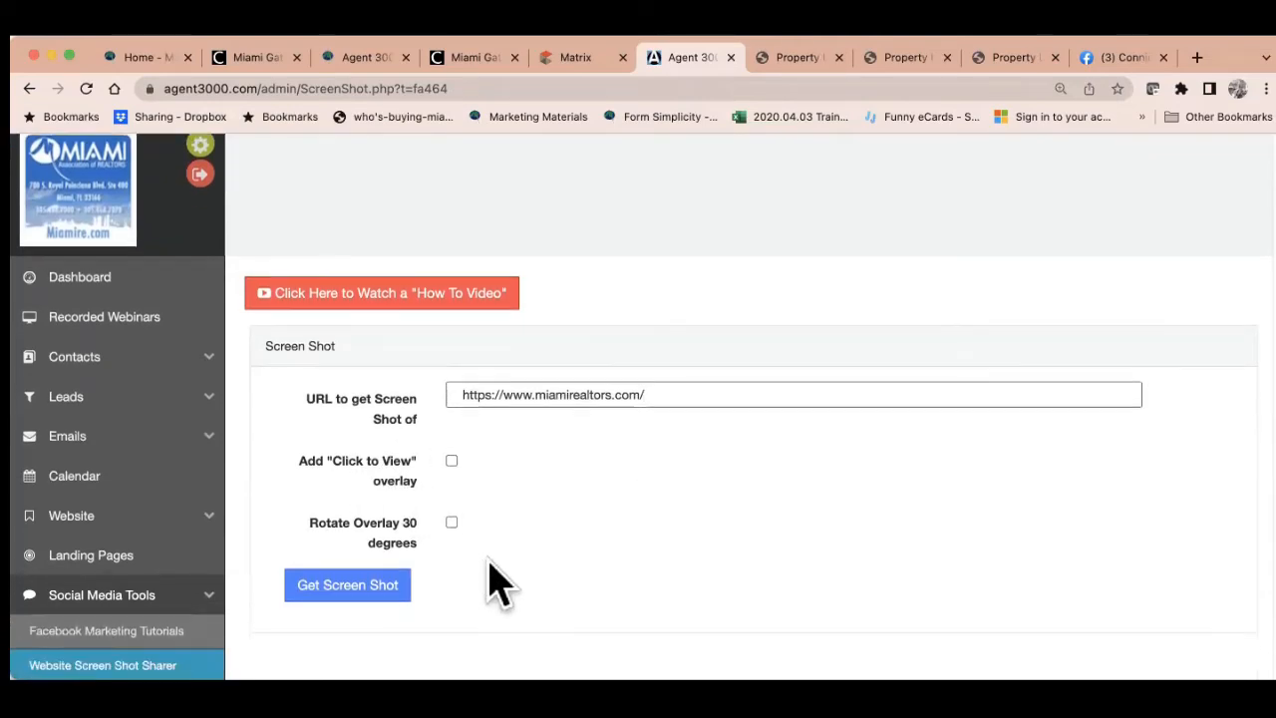
{"action": "left_click", "coordinate": [452, 461]}
{"action": "left_click", "coordinate": [353, 588]}
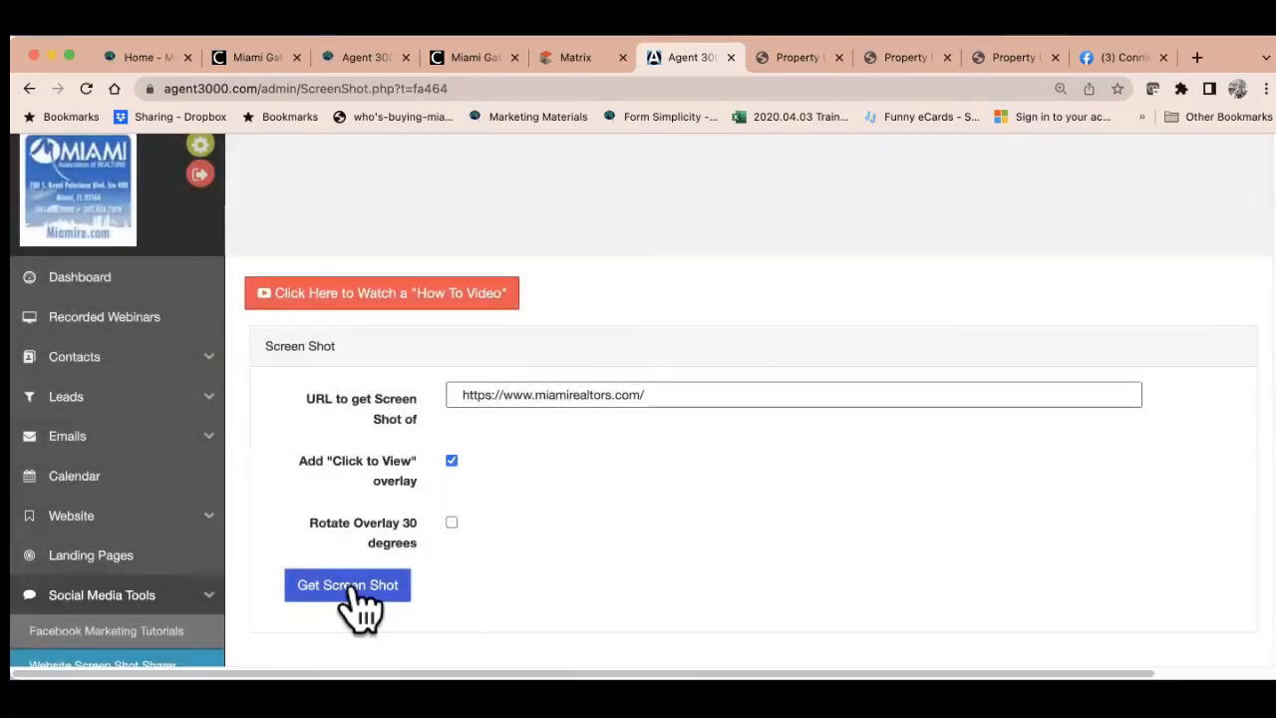
{"action": "scroll", "coordinate": [630, 543], "scroll_direction": "down", "scroll_amount": 5}
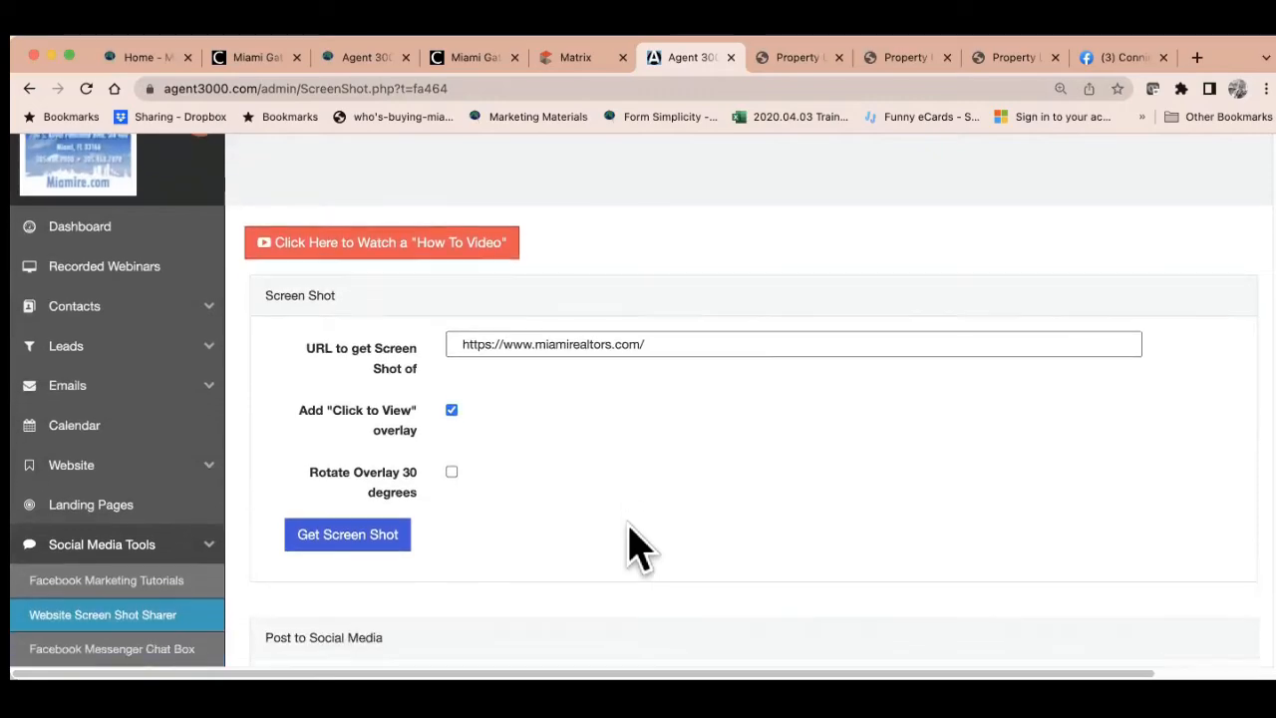
{"action": "scroll", "coordinate": [638, 546], "scroll_direction": "down", "scroll_amount": 3}
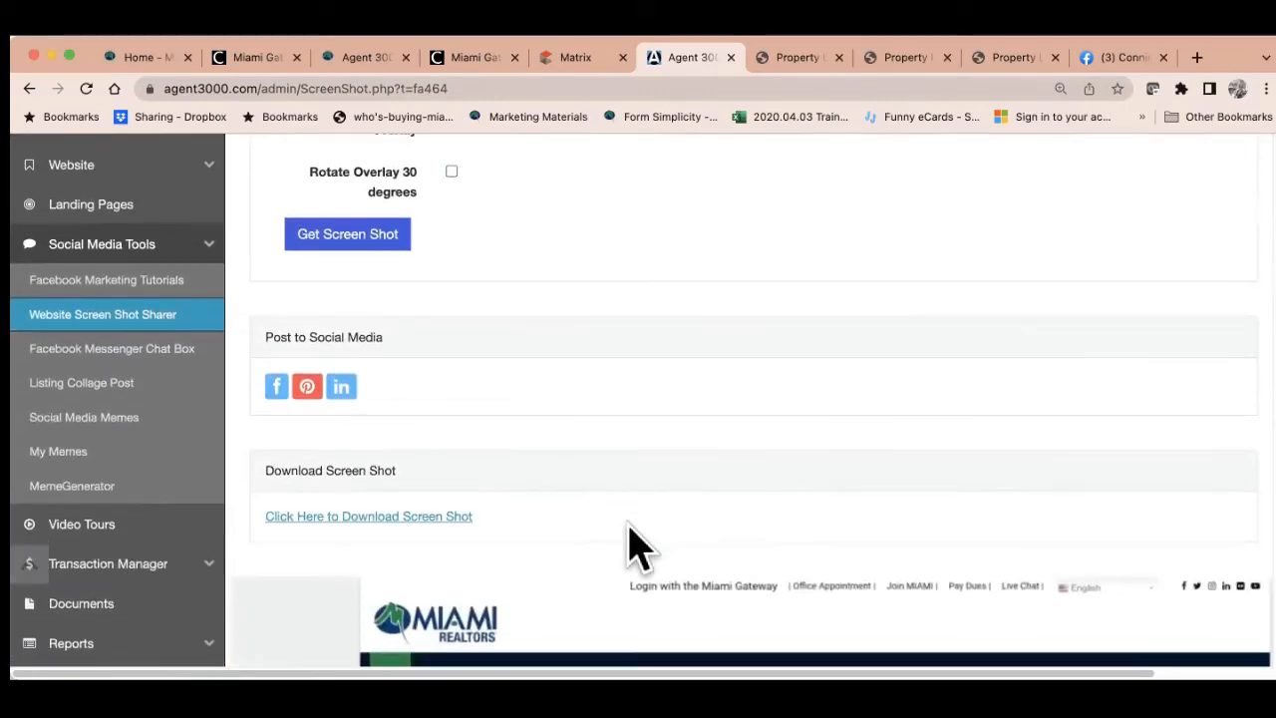
{"action": "scroll", "coordinate": [638, 546], "scroll_direction": "down", "scroll_amount": 8}
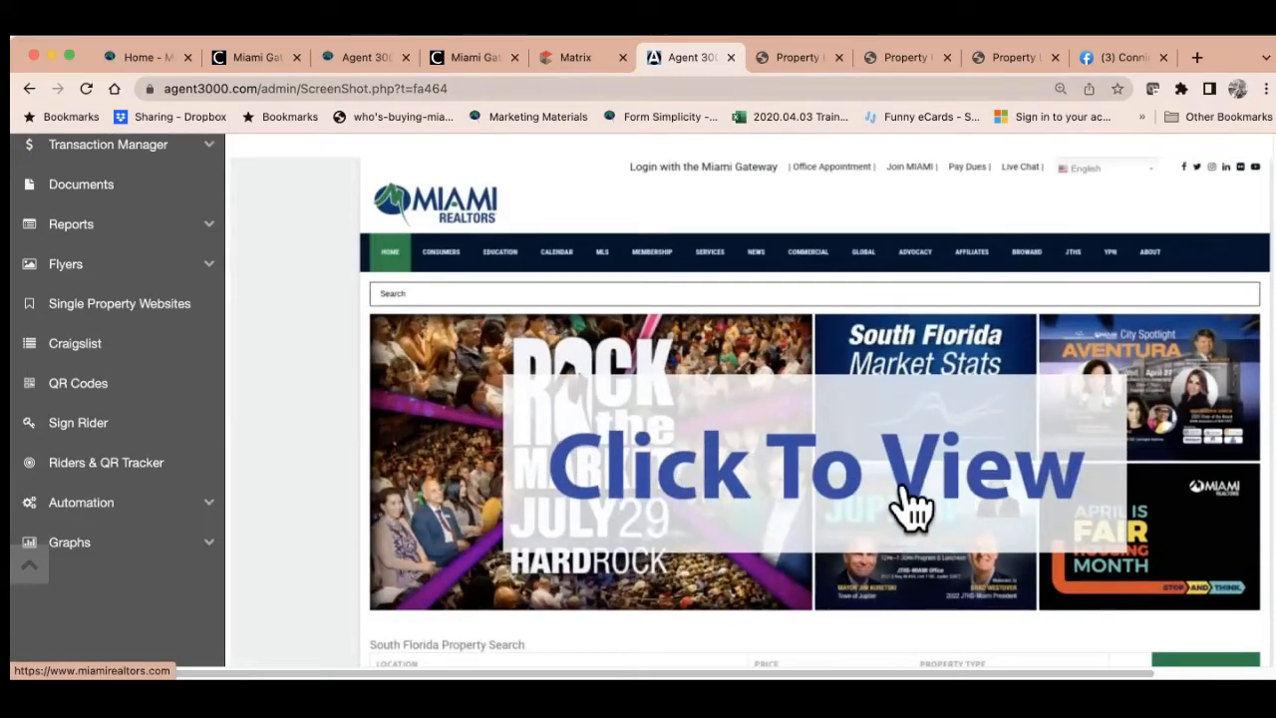
{"action": "scroll", "coordinate": [909, 509], "scroll_direction": "up", "scroll_amount": 9}
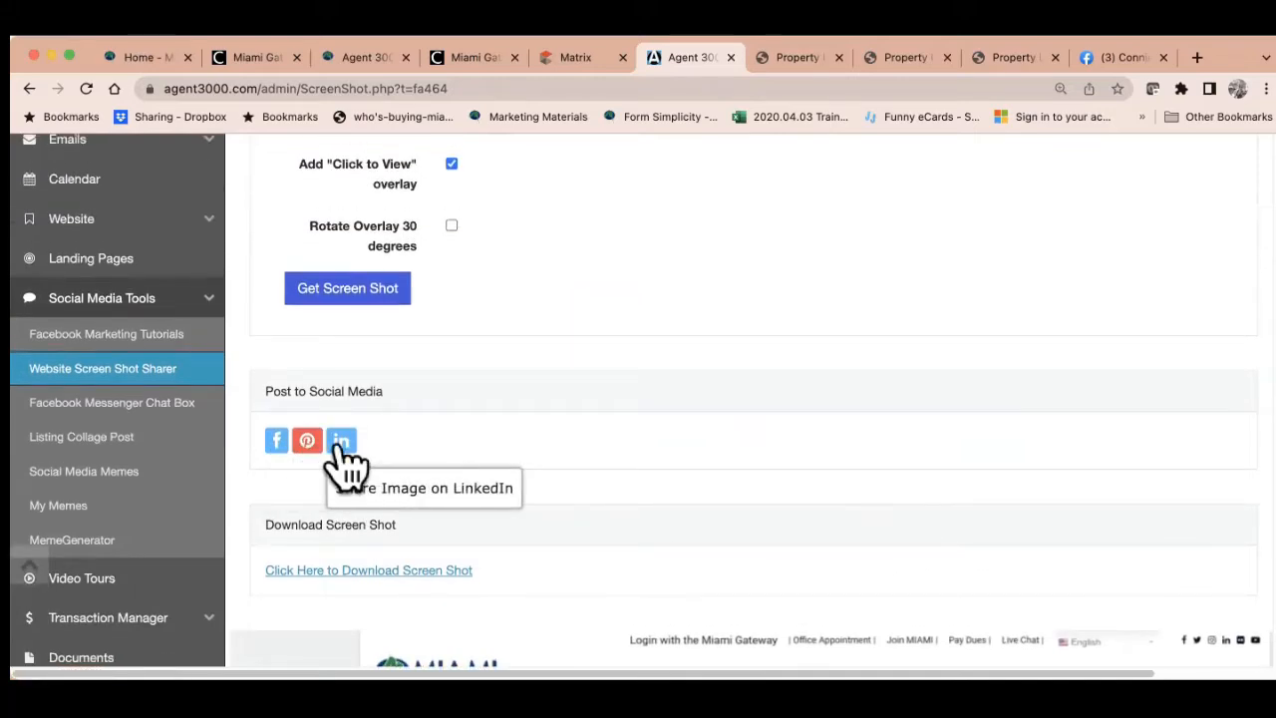
Share the screenshot on Facebook to the real estate instructor Page you manage
{"action": "left_click", "coordinate": [278, 442]}
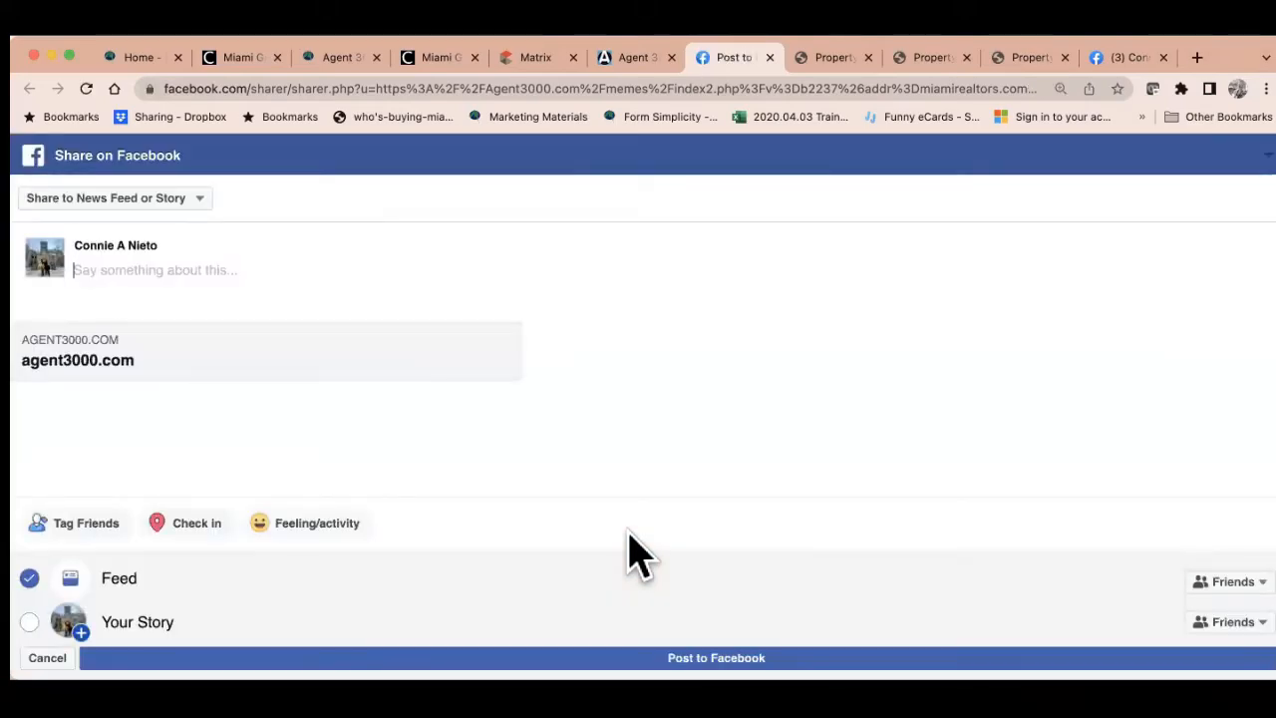
{"action": "left_click", "coordinate": [186, 200]}
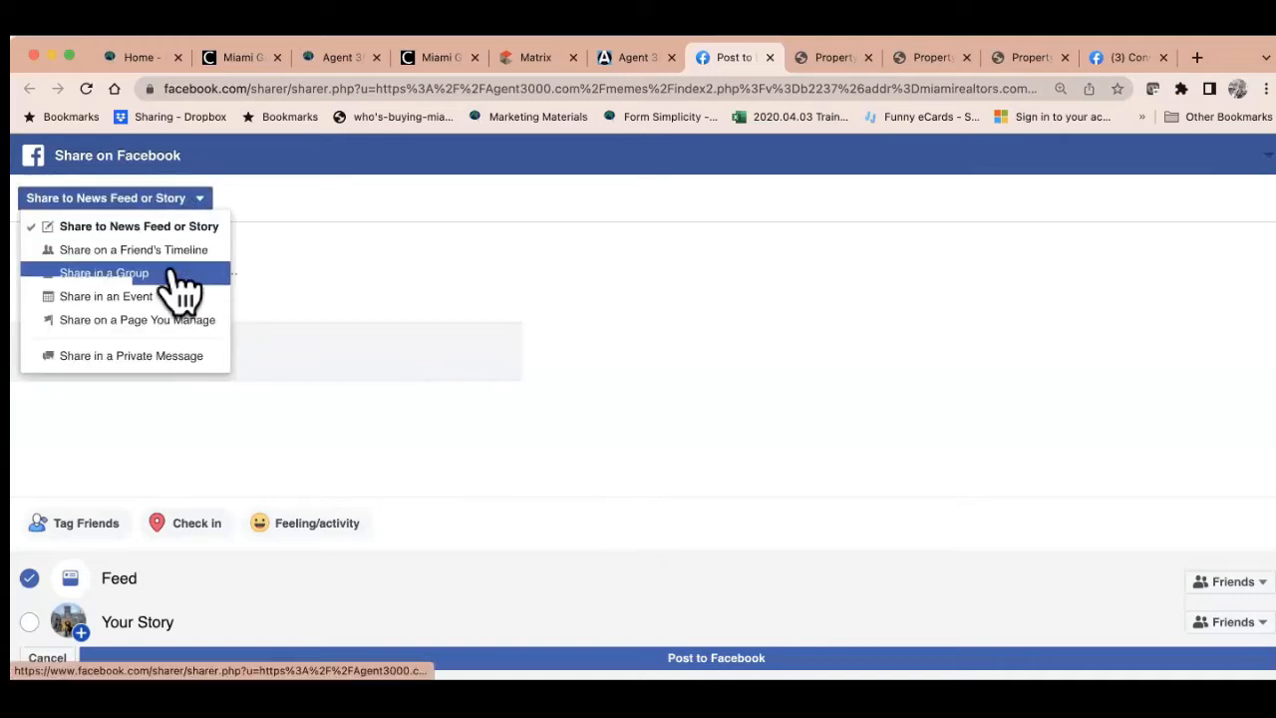
{"action": "left_click", "coordinate": [165, 321]}
{"action": "left_click", "coordinate": [176, 241]}
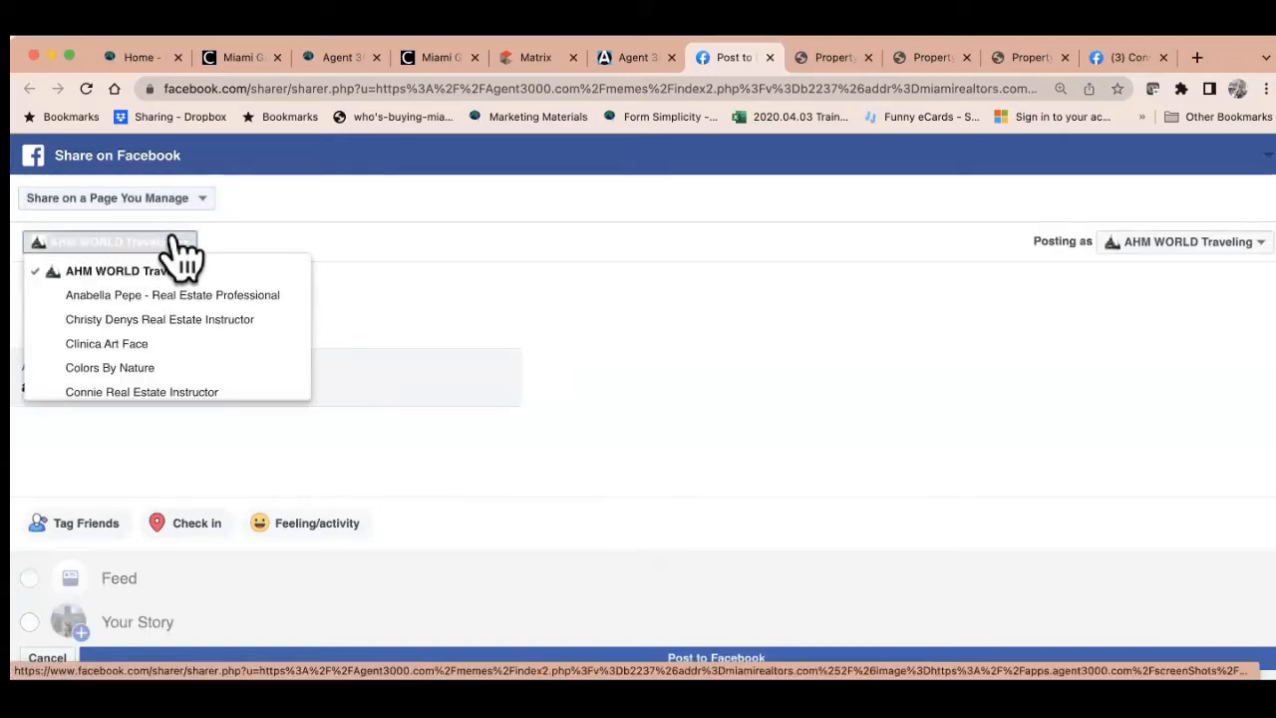
{"action": "left_click", "coordinate": [150, 391]}
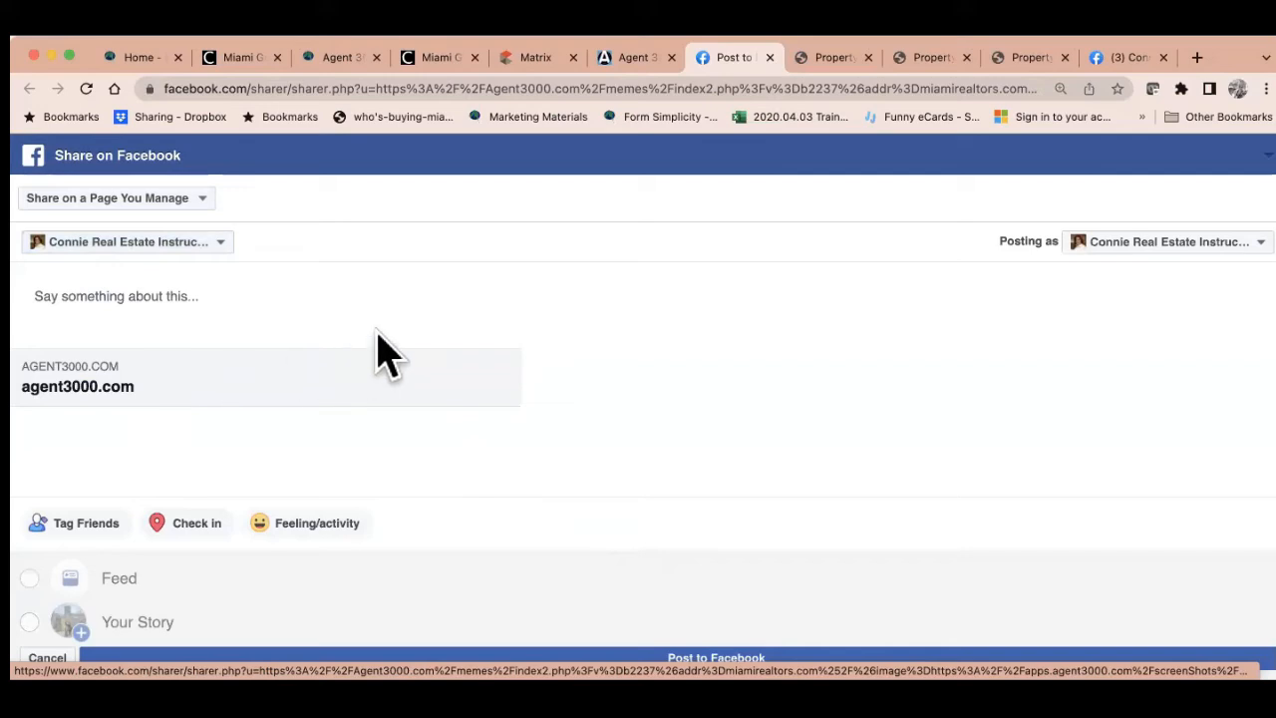
Post it with the two-line message 'Here you go...' / 'Visit and sign up!' and close the tab
{"action": "left_click", "coordinate": [198, 295]}
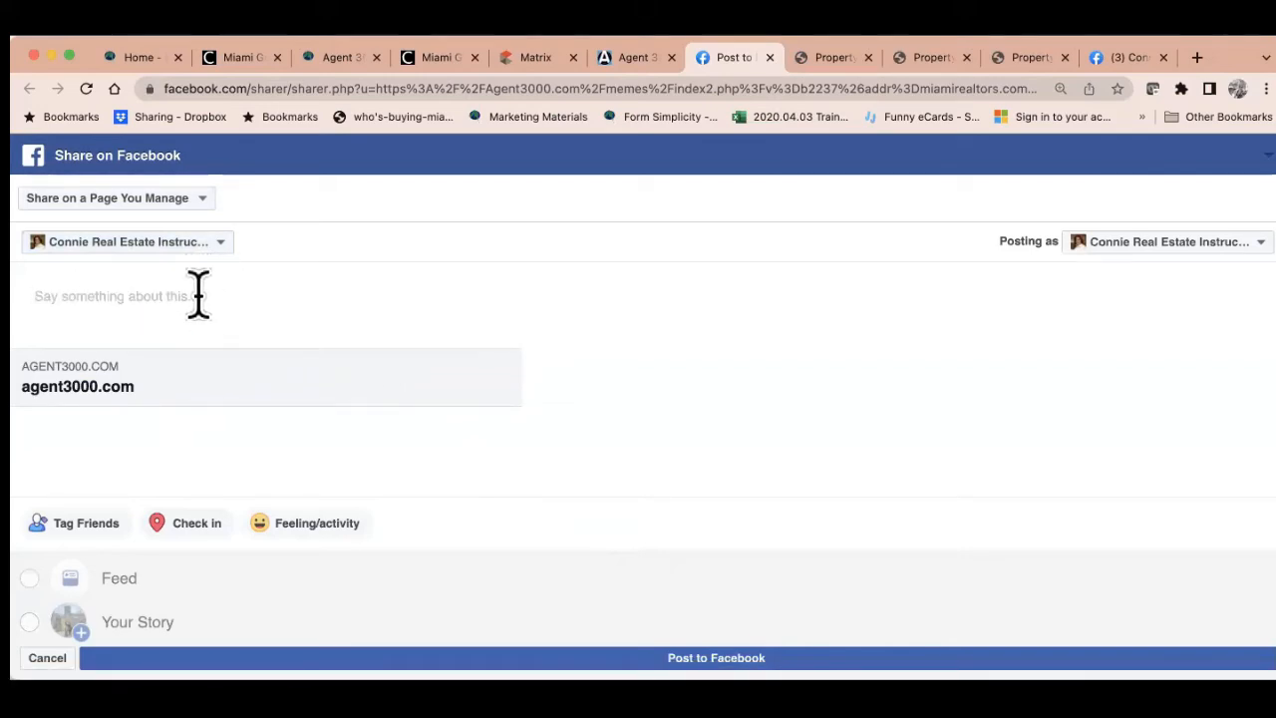
{"action": "type", "text": "Here"}
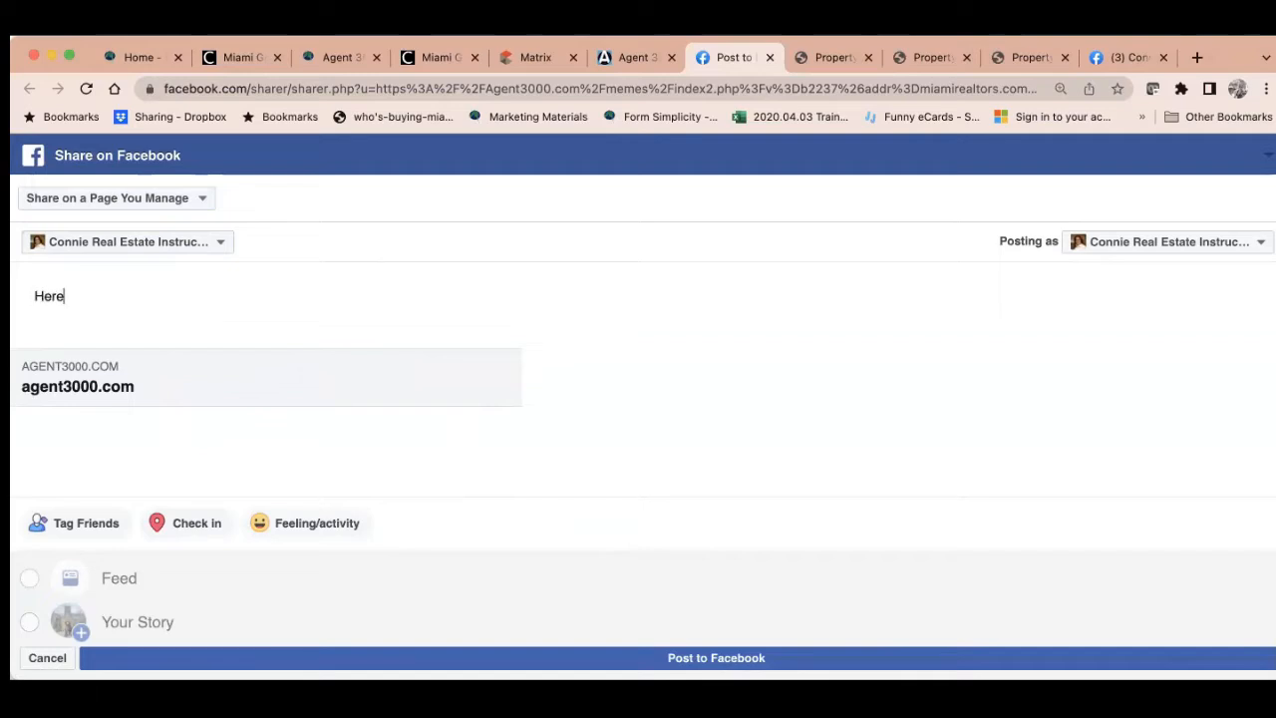
{"action": "type", "text": " you go..."}
{"action": "key", "text": "Return"}
{"action": "type", "text": "Vi"}
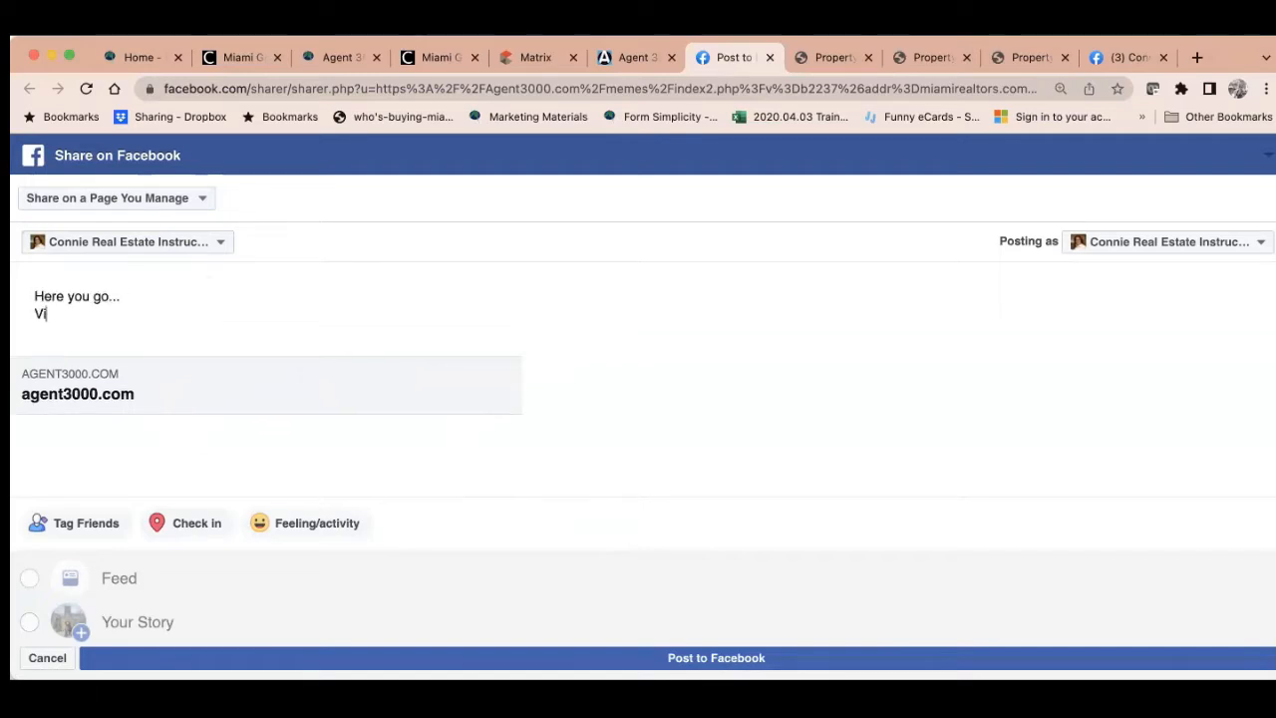
{"action": "type", "text": "sit and sign up!"}
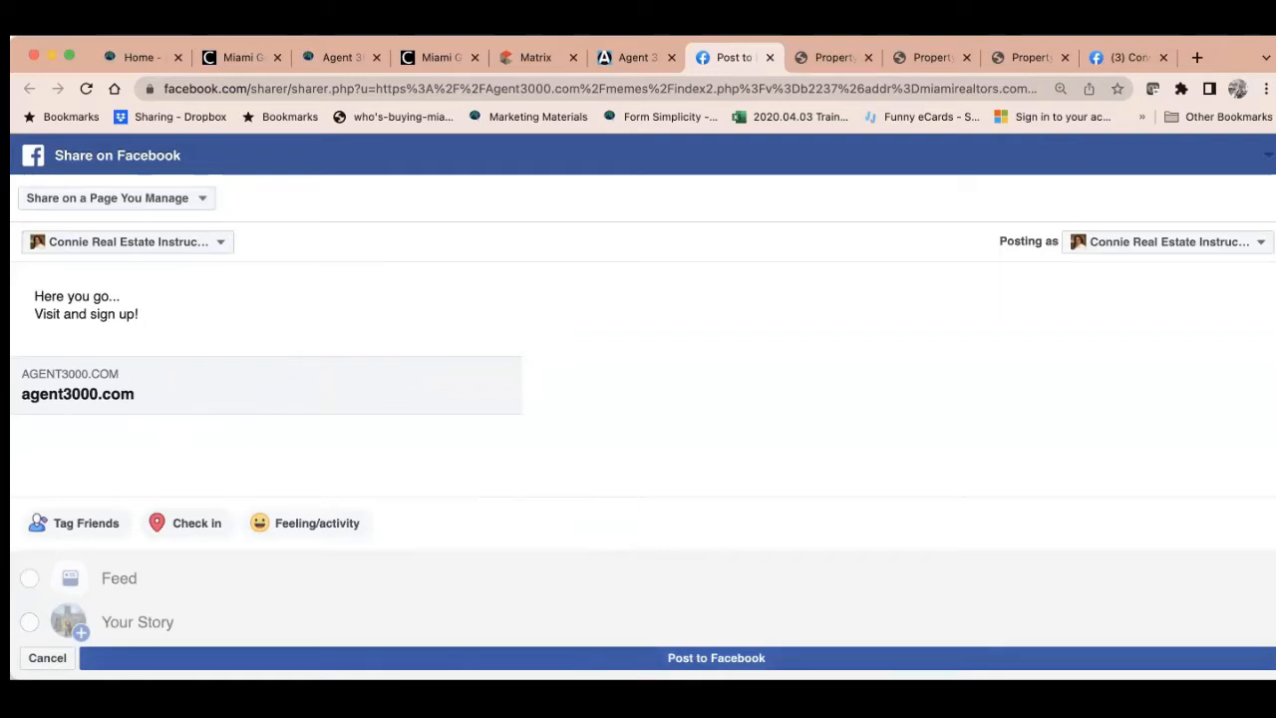
{"action": "left_click", "coordinate": [598, 658]}
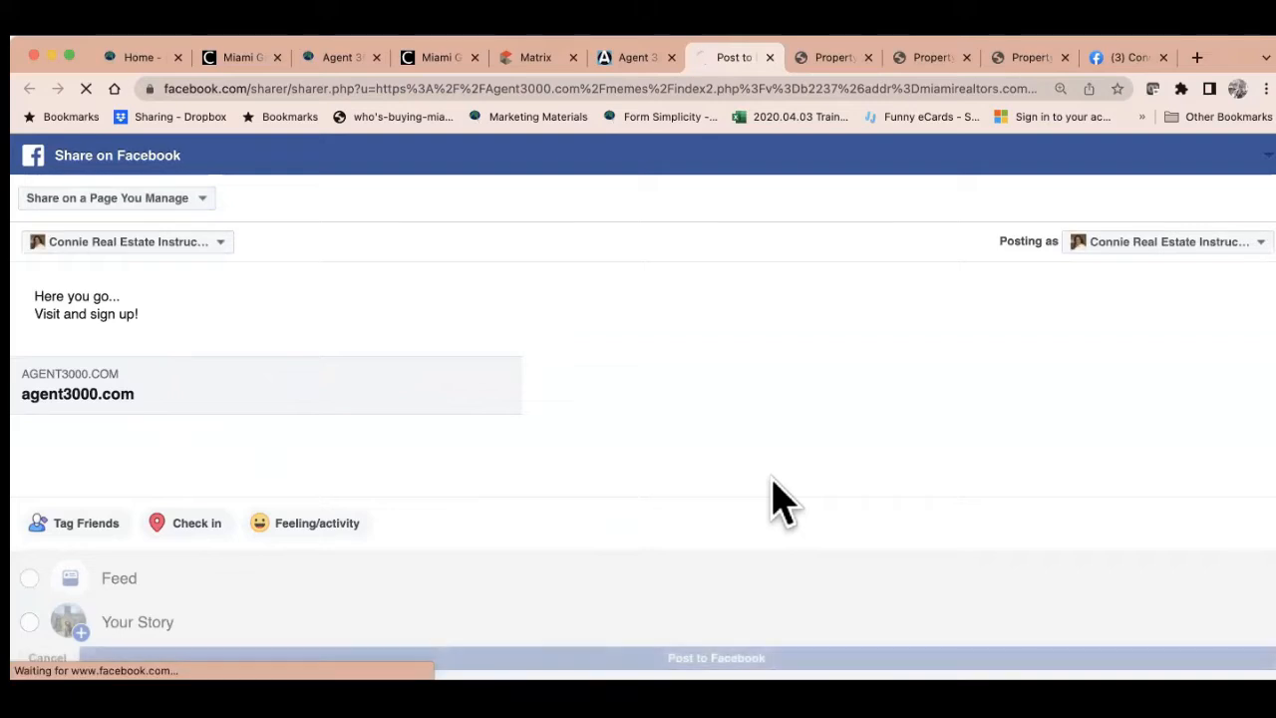
{"action": "key", "text": "super+w"}
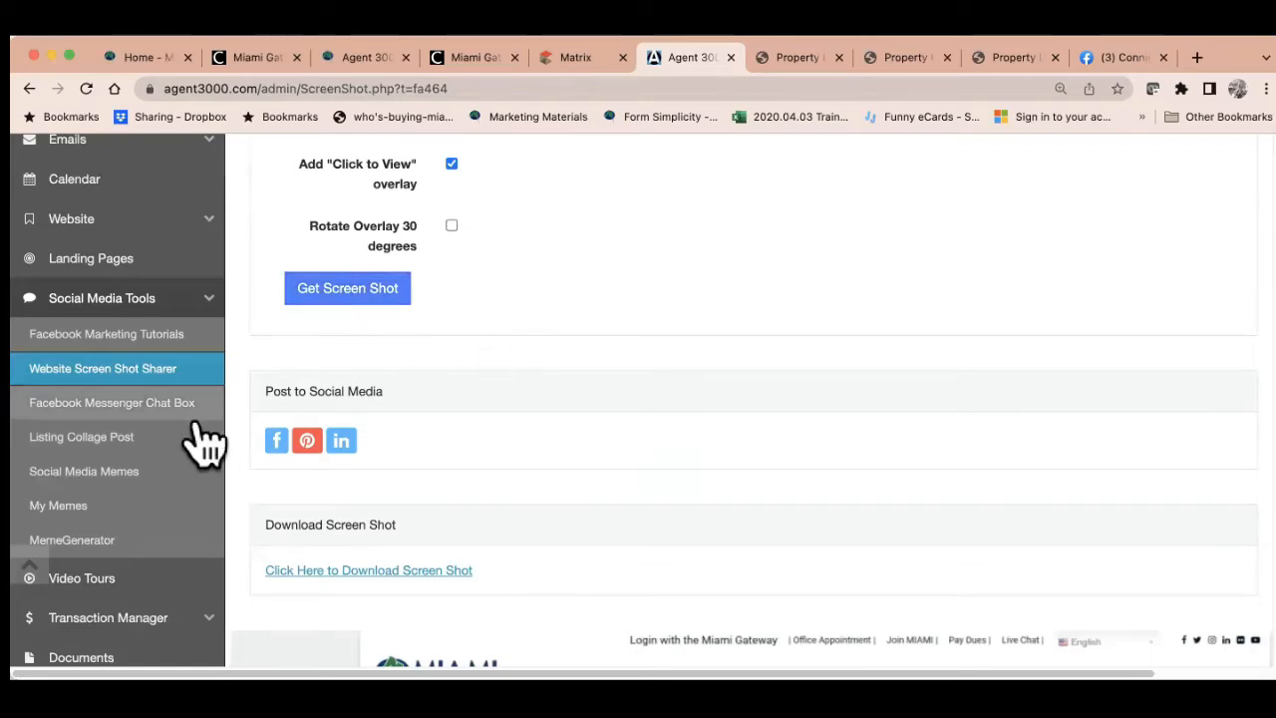
Open Listing Collage Post under Social Media Tools
{"action": "left_click", "coordinate": [150, 457]}
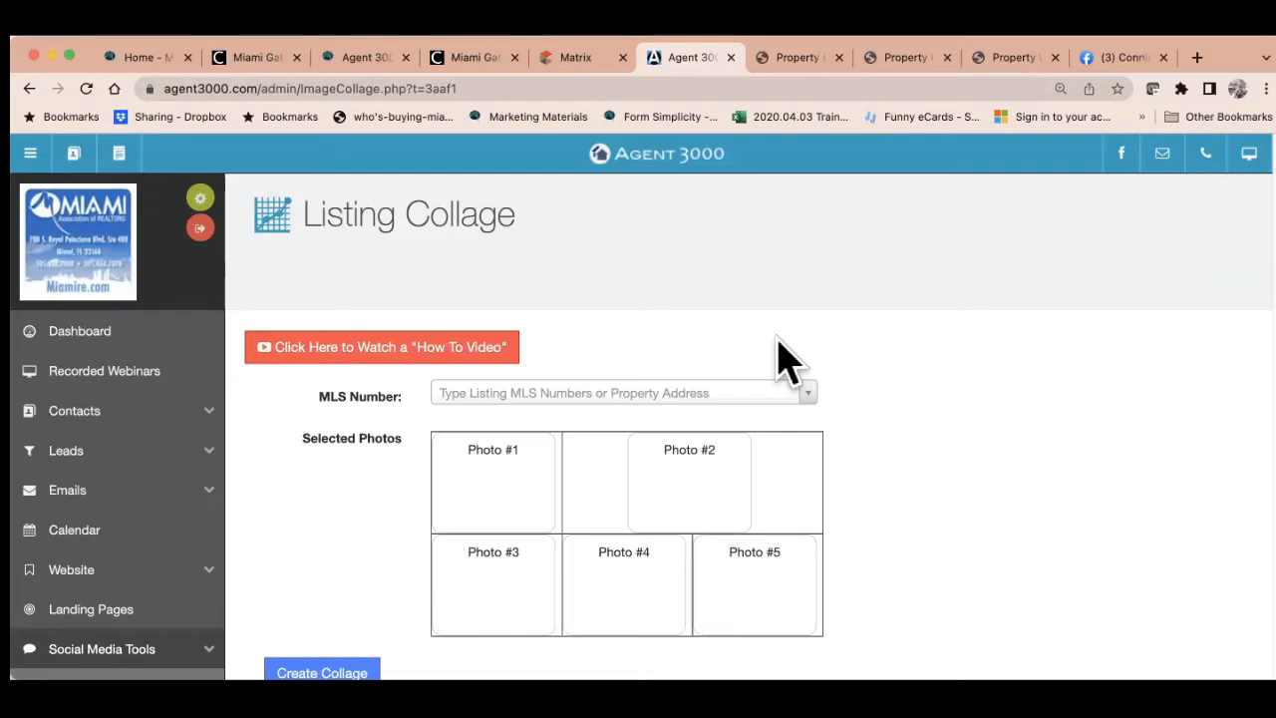
Run the All Ok to Advertise saved search from My Matrix in Agent Single Line display
{"action": "left_click", "coordinate": [587, 62]}
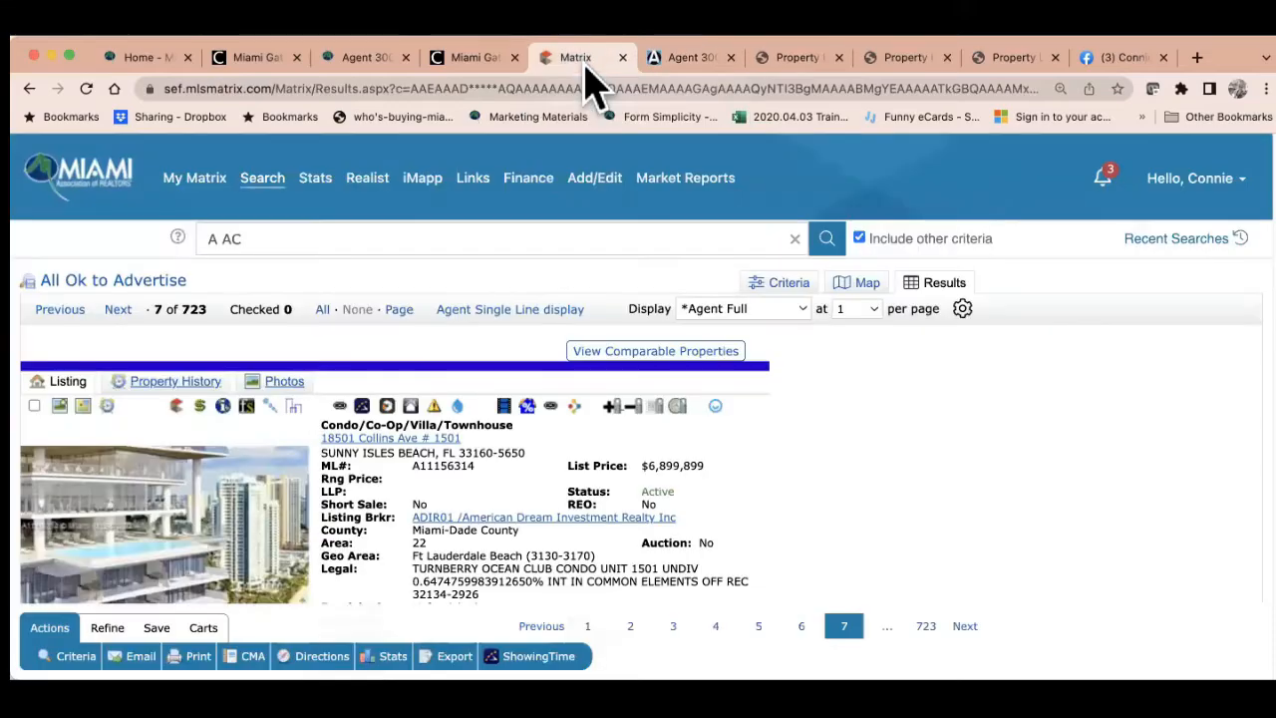
{"action": "left_click", "coordinate": [97, 189]}
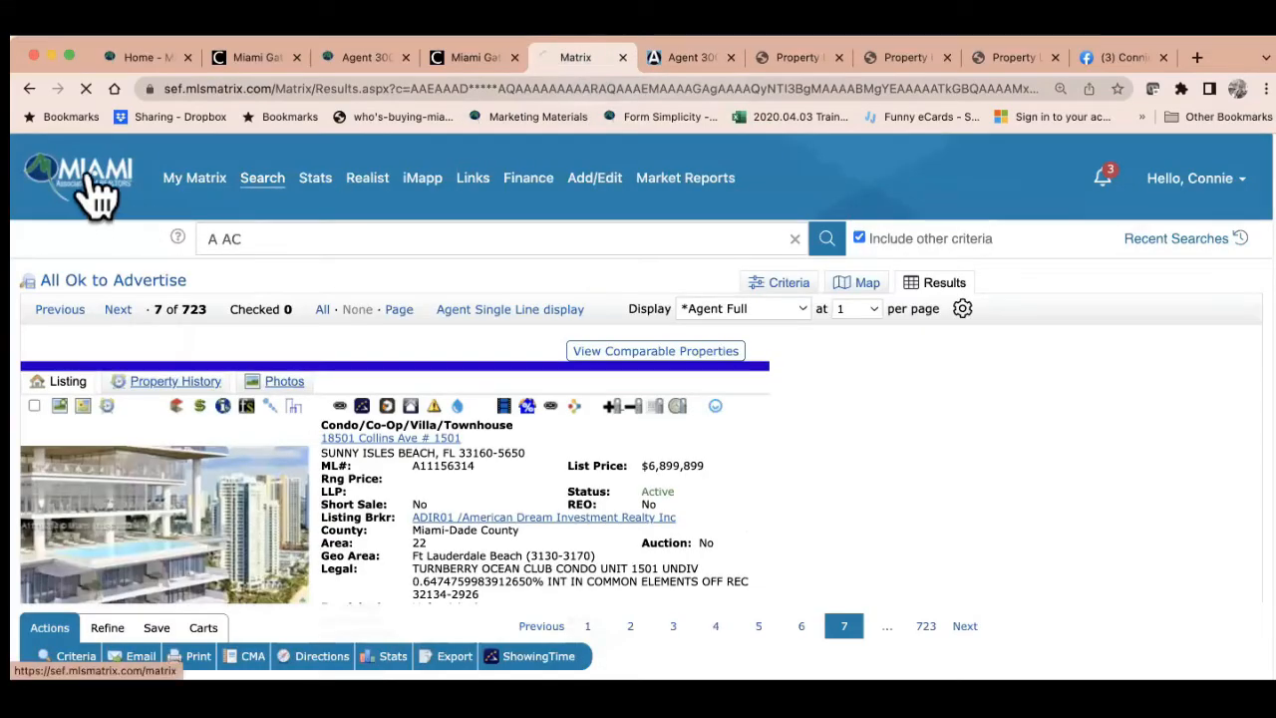
{"action": "scroll", "coordinate": [244, 513], "scroll_direction": "down", "scroll_amount": 5}
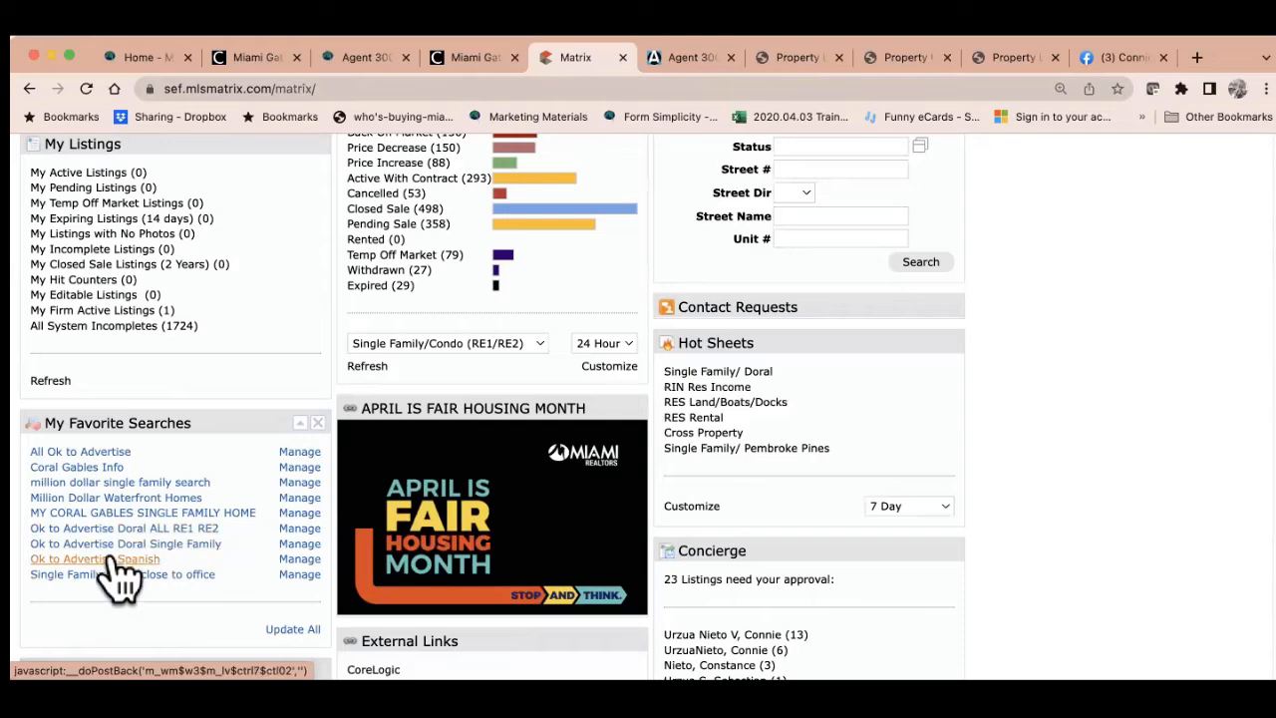
{"action": "left_click", "coordinate": [96, 454]}
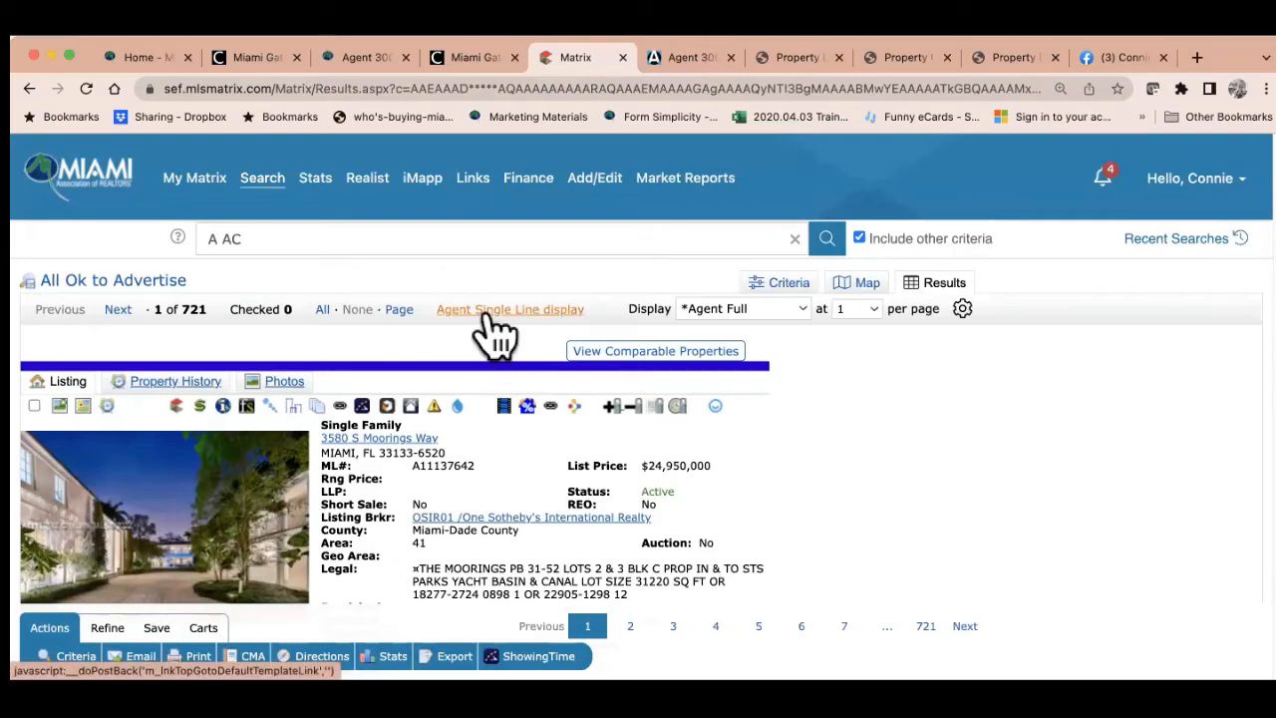
{"action": "left_click", "coordinate": [488, 313]}
{"action": "scroll", "coordinate": [496, 314], "scroll_direction": "down", "scroll_amount": 2}
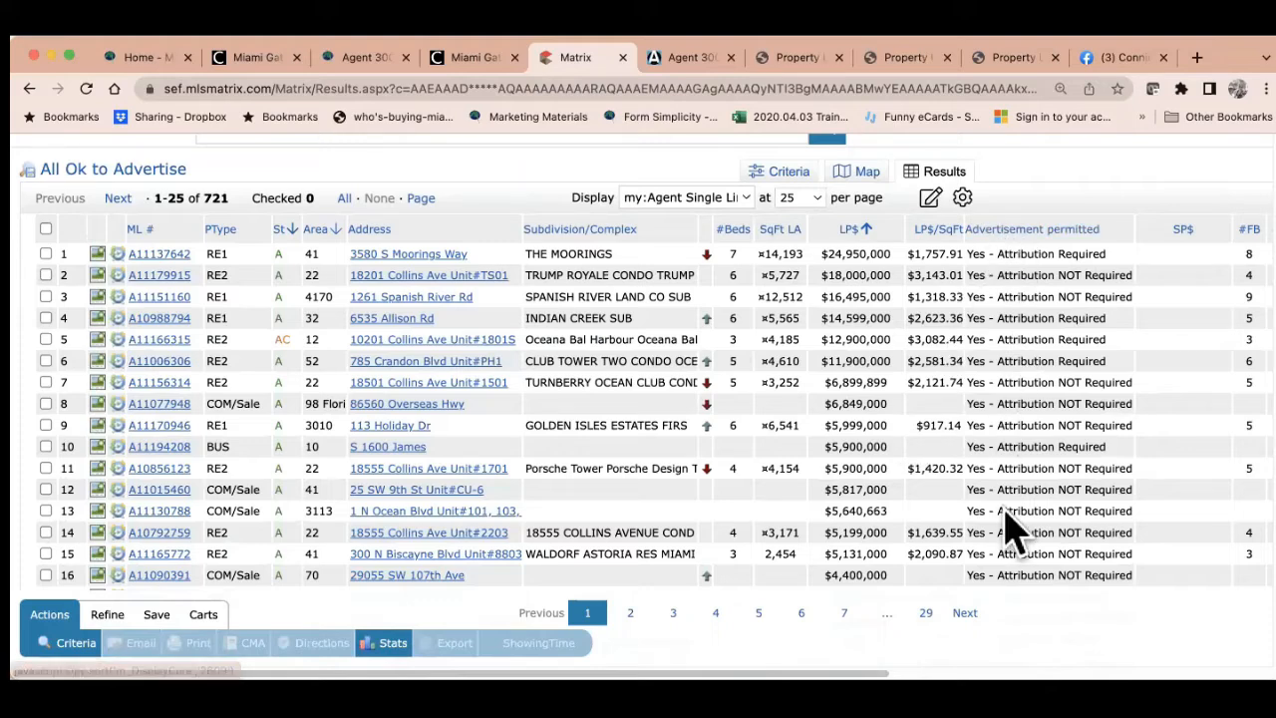
{"action": "scroll", "coordinate": [1003, 531], "scroll_direction": "up", "scroll_amount": 1}
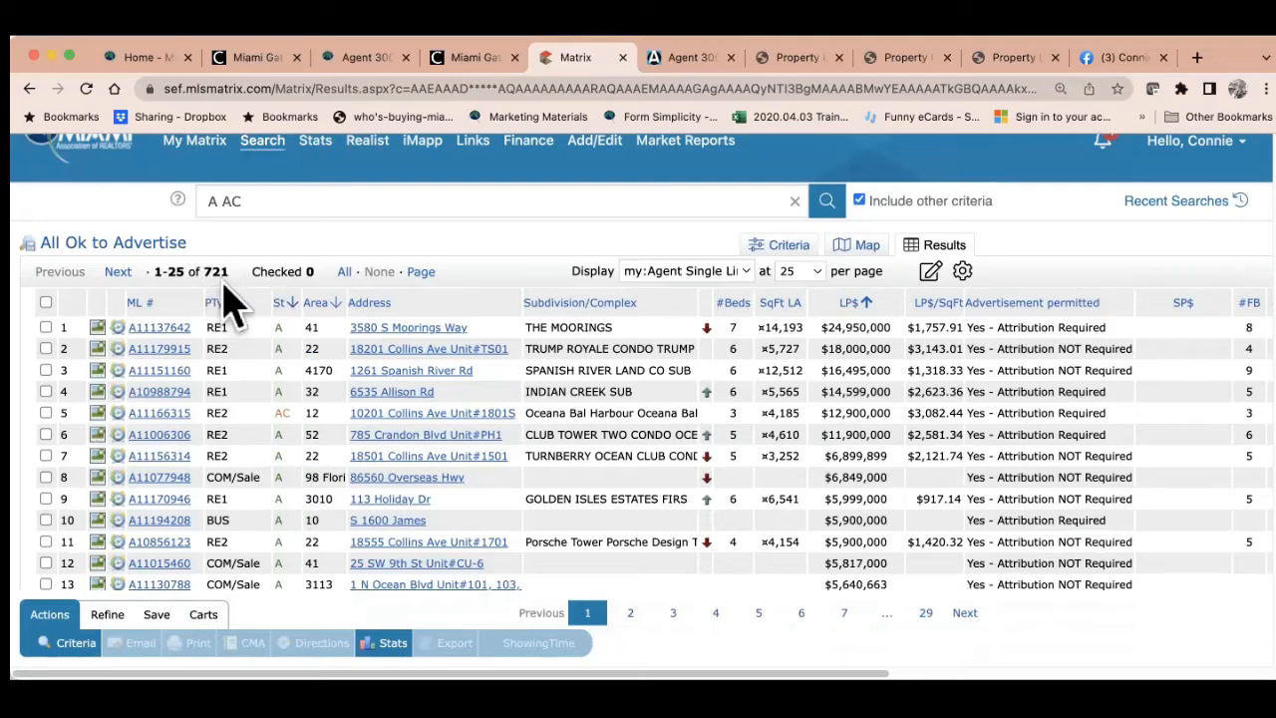
Review the All Ok to Advertise search criteria, then show its 721 results
{"action": "left_click", "coordinate": [785, 254]}
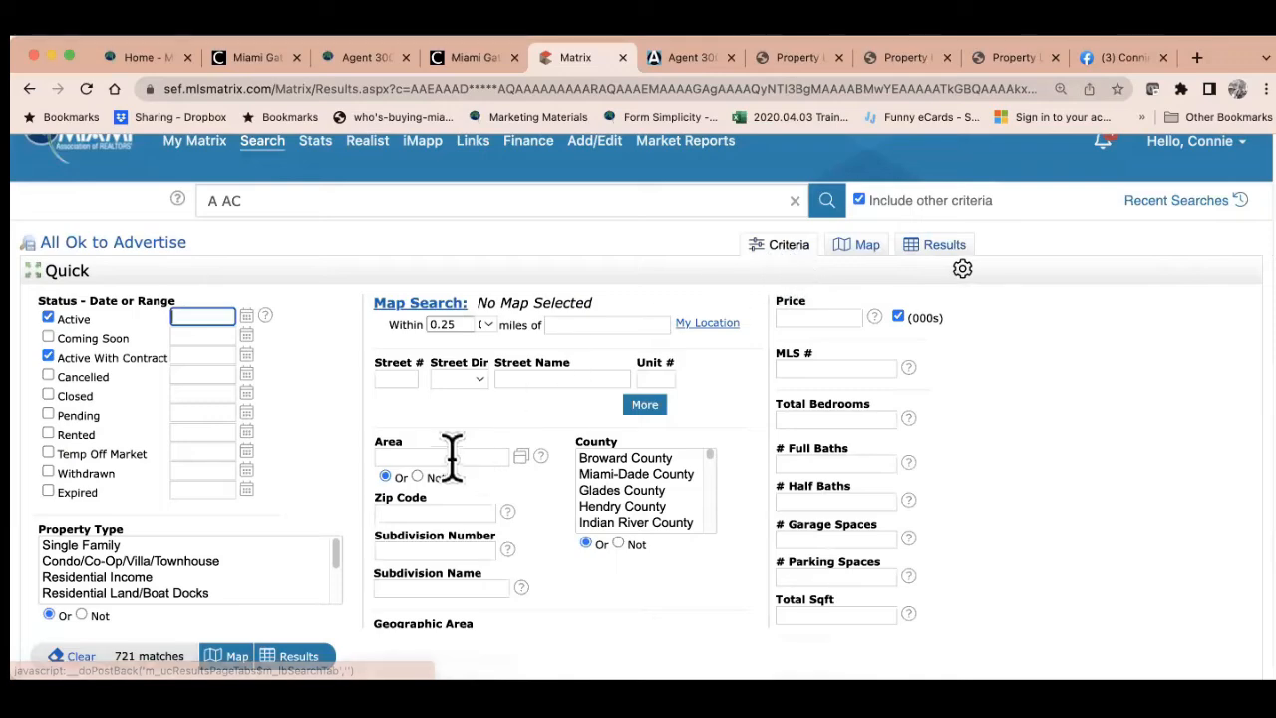
{"action": "scroll", "coordinate": [450, 458], "scroll_direction": "down", "scroll_amount": 1}
{"action": "scroll", "coordinate": [450, 459], "scroll_direction": "down", "scroll_amount": 2}
{"action": "scroll", "coordinate": [449, 458], "scroll_direction": "up", "scroll_amount": 2}
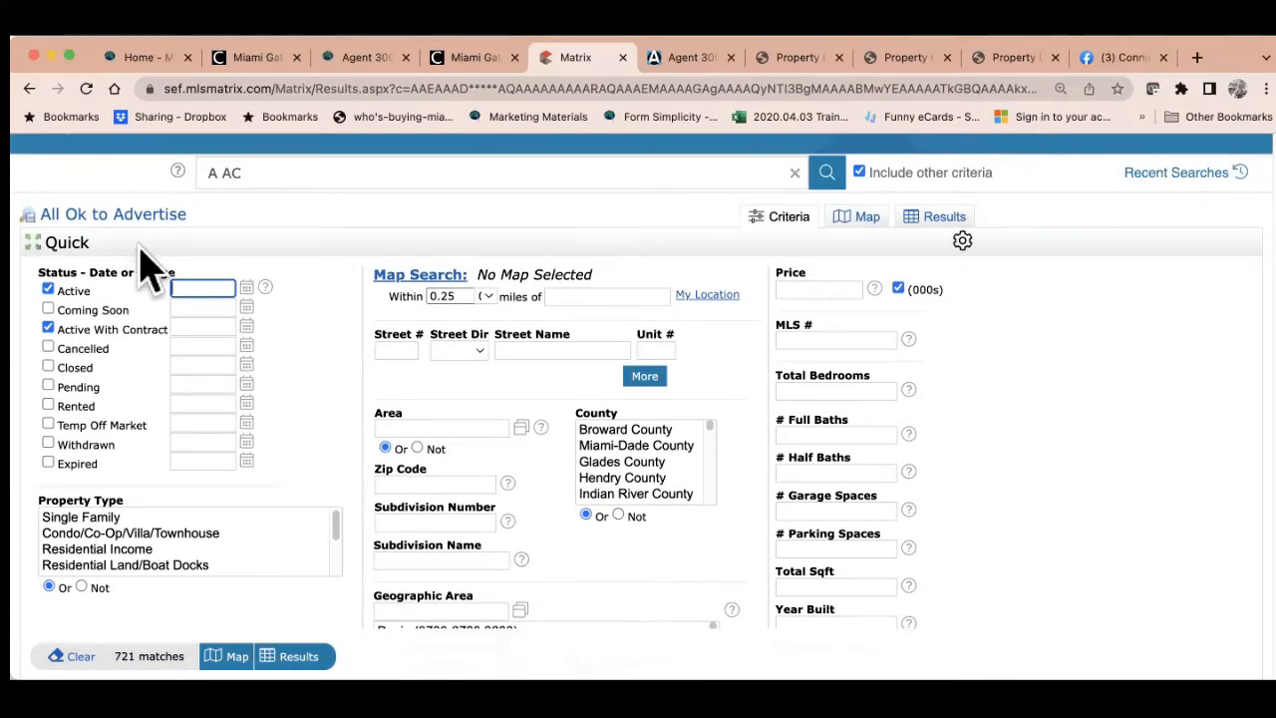
{"action": "scroll", "coordinate": [150, 267], "scroll_direction": "up", "scroll_amount": 2}
{"action": "mouse_move", "coordinate": [276, 180]}
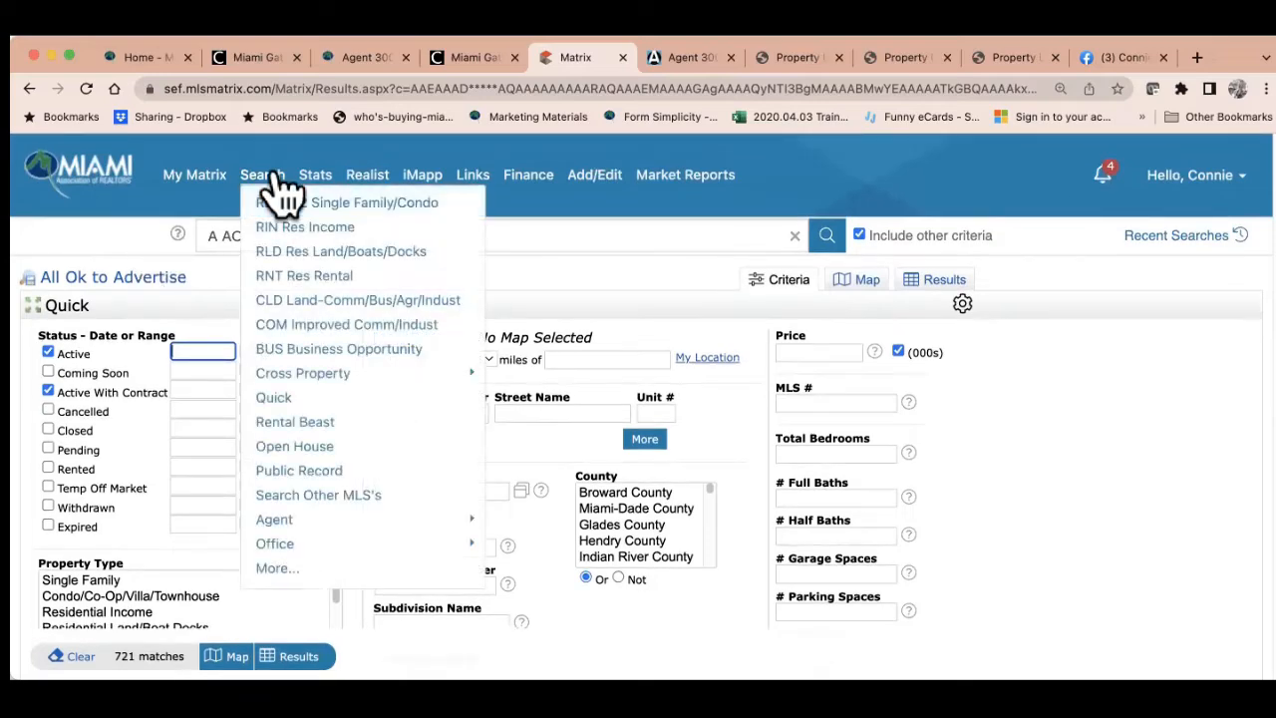
{"action": "mouse_move", "coordinate": [305, 379]}
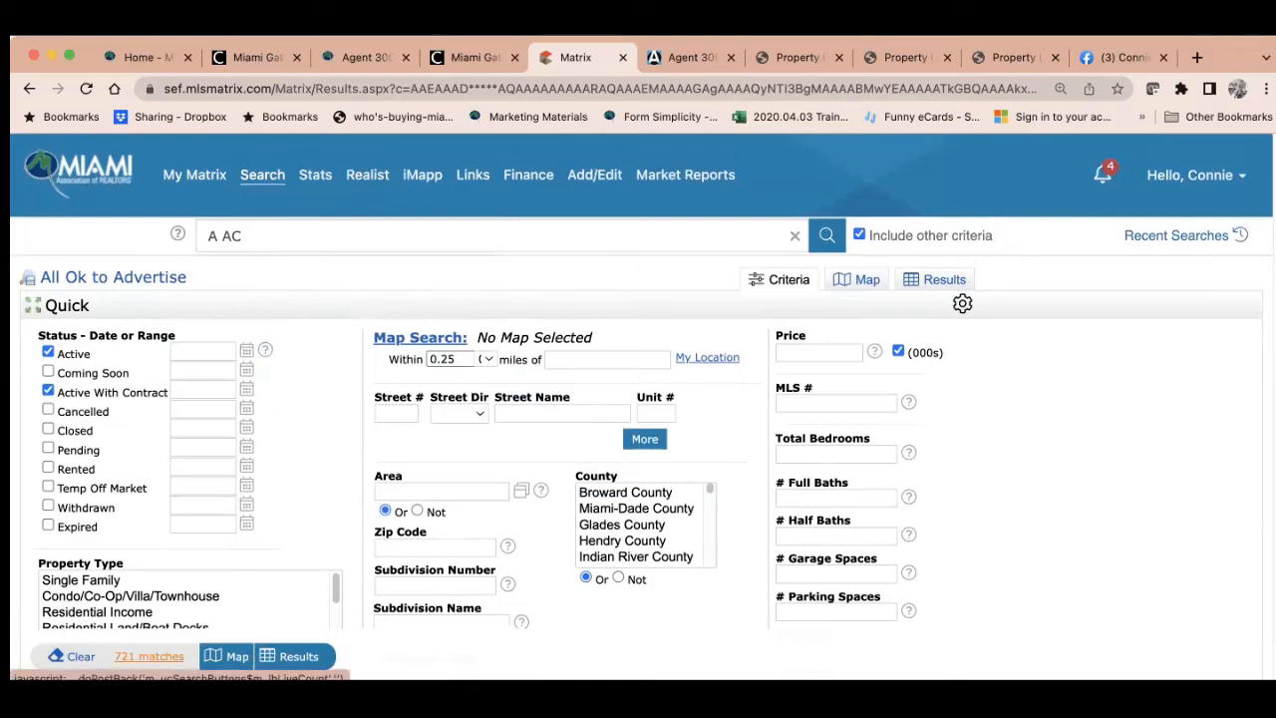
{"action": "scroll", "coordinate": [262, 522], "scroll_direction": "down", "scroll_amount": 6}
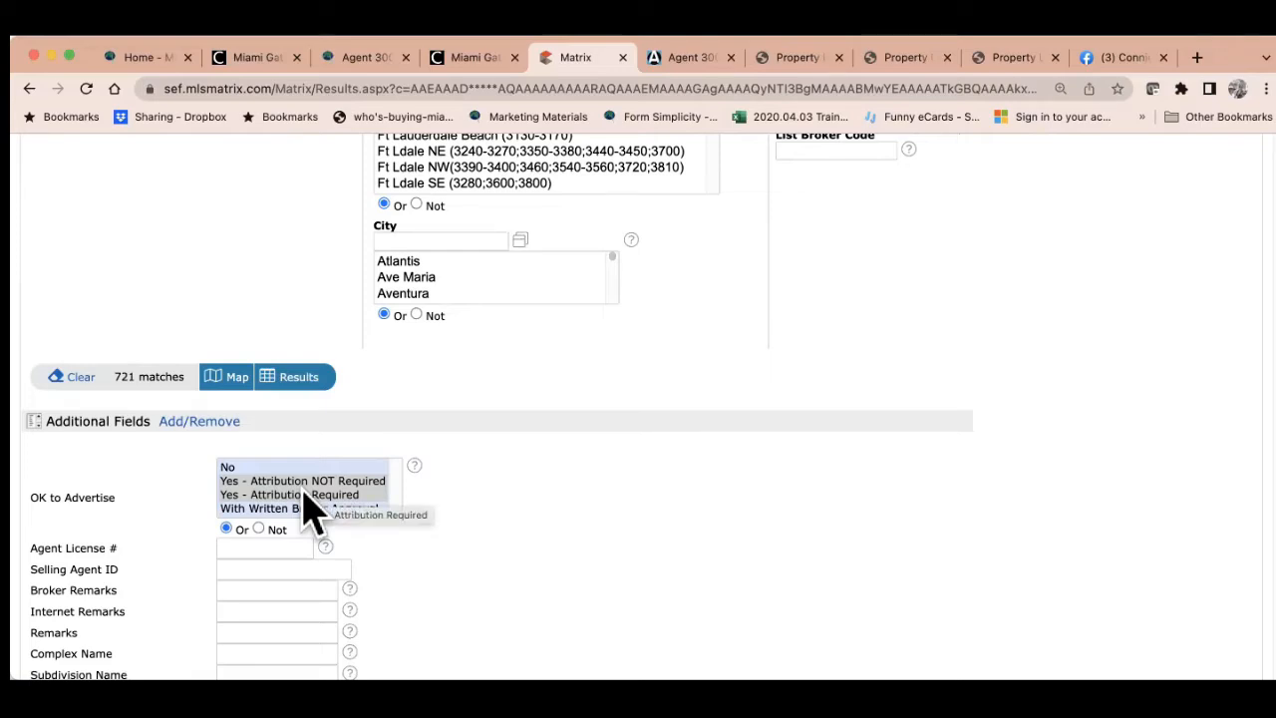
{"action": "scroll", "coordinate": [314, 513], "scroll_direction": "up", "scroll_amount": 5}
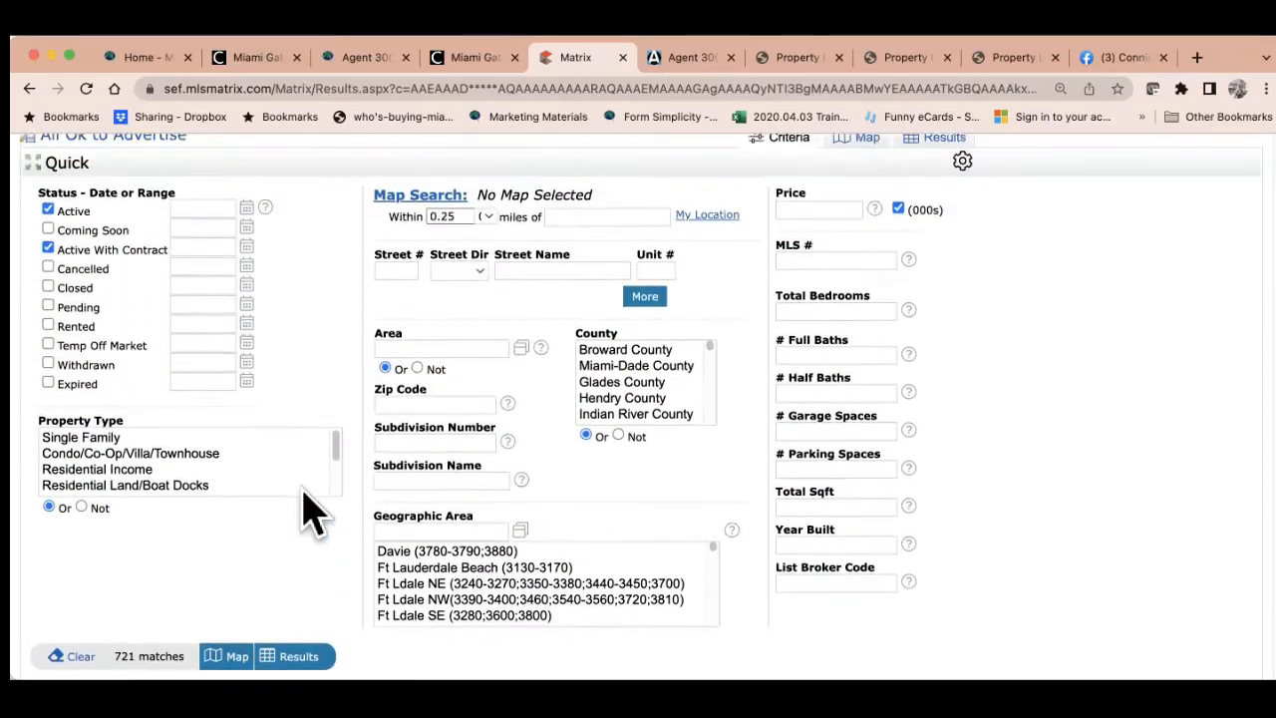
{"action": "left_click", "coordinate": [940, 204]}
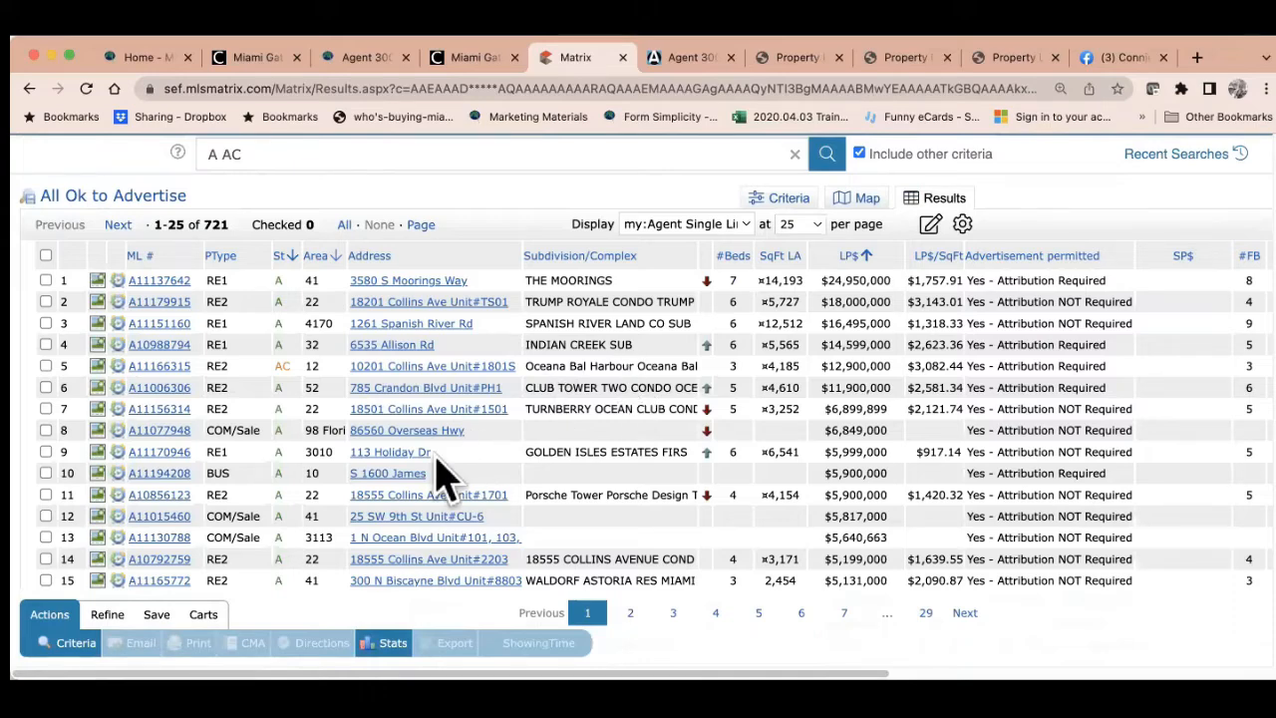
{"action": "left_click", "coordinate": [164, 410]}
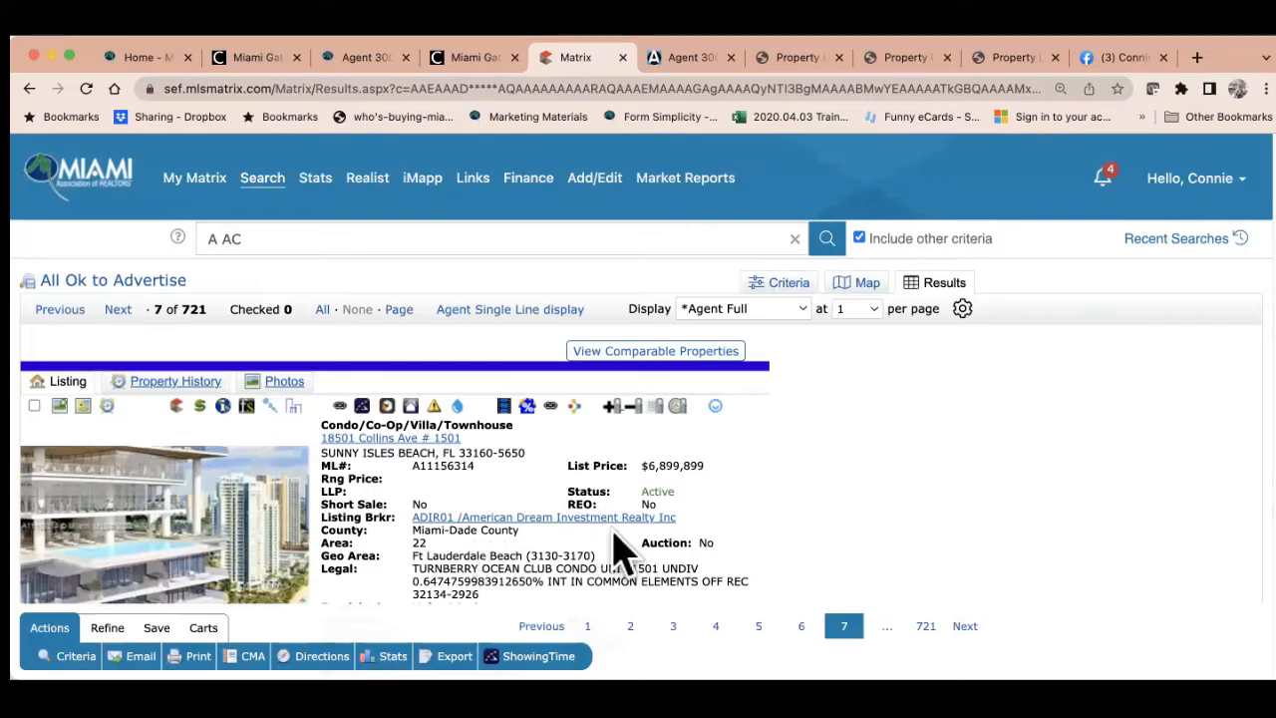
{"action": "scroll", "coordinate": [620, 550], "scroll_direction": "down", "scroll_amount": 5}
{"action": "scroll", "coordinate": [620, 550], "scroll_direction": "down", "scroll_amount": 5}
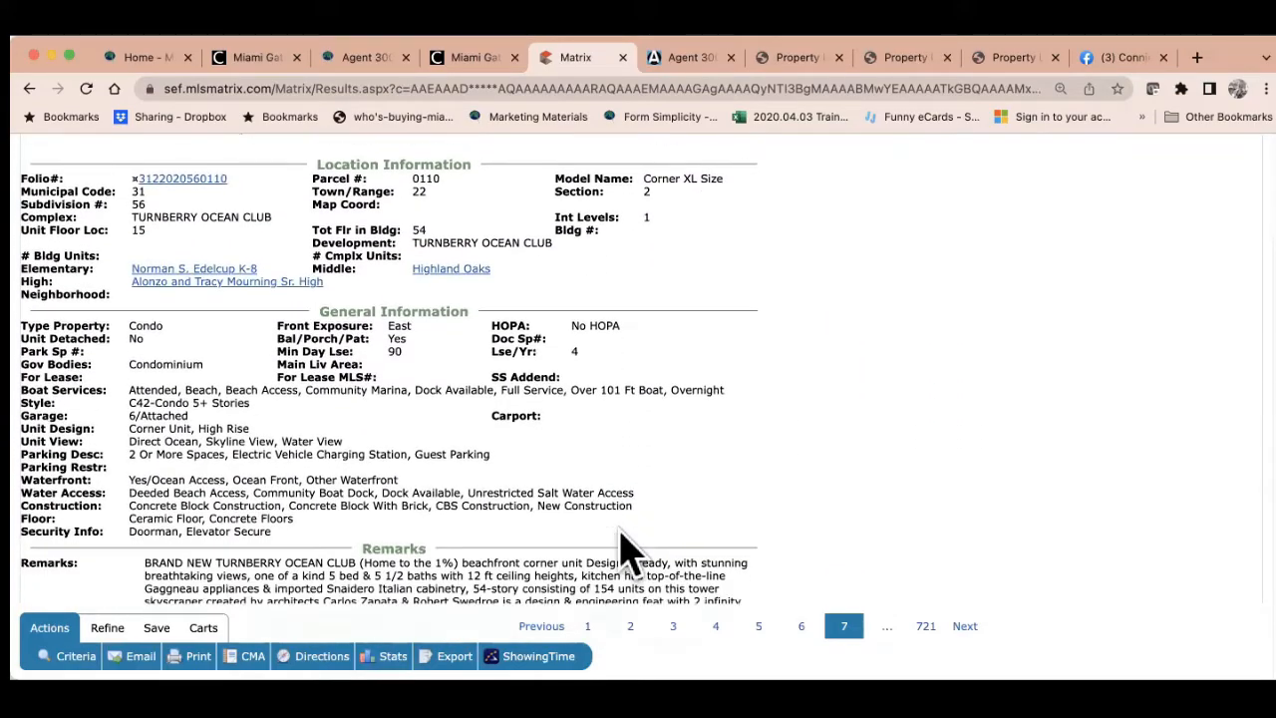
{"action": "scroll", "coordinate": [624, 550], "scroll_direction": "down", "scroll_amount": 7}
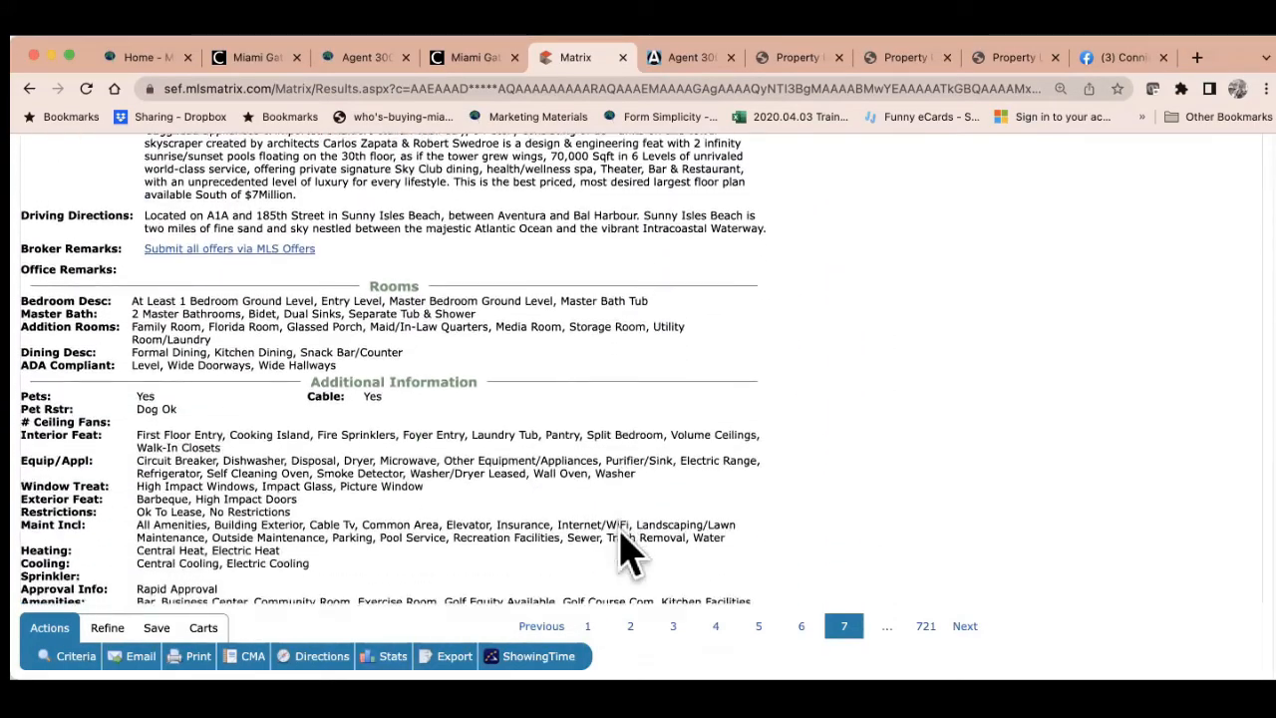
{"action": "scroll", "coordinate": [624, 550], "scroll_direction": "down", "scroll_amount": 3}
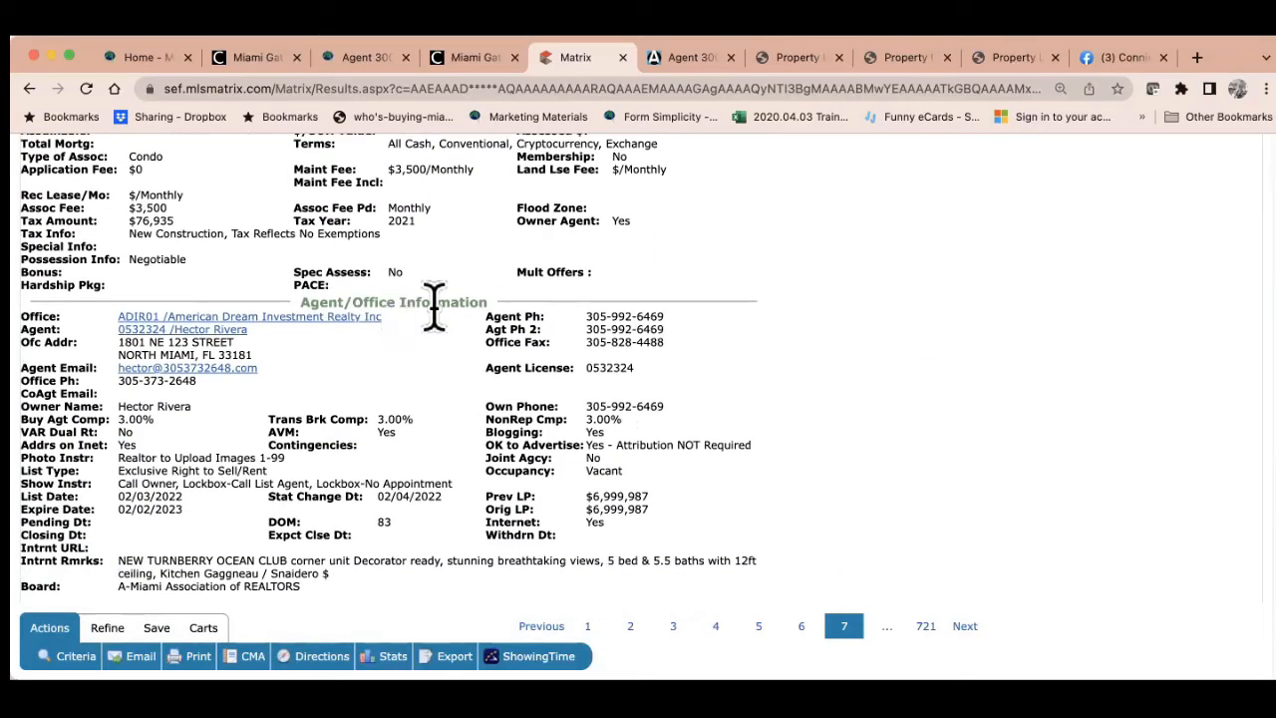
{"action": "left_click_drag", "start_coordinate": [753, 445], "coordinate": [488, 444]}
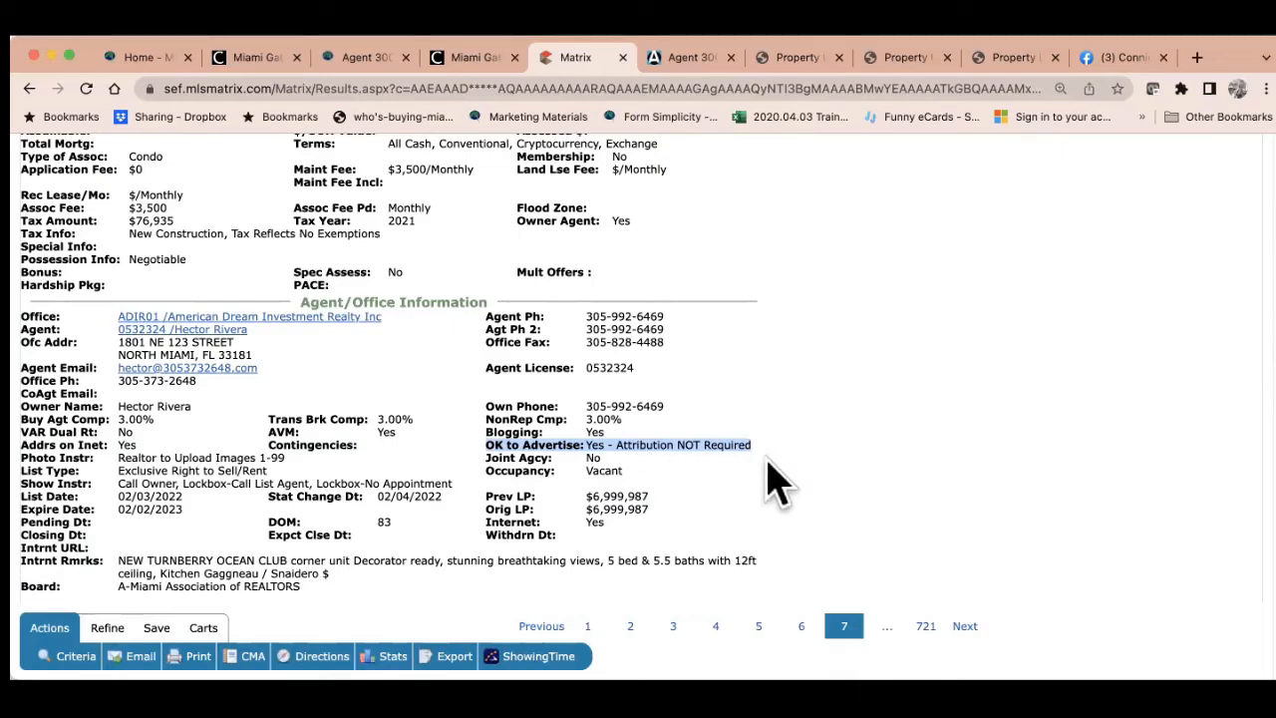
Copy the listing's ML# A11156314
{"action": "scroll", "coordinate": [778, 485], "scroll_direction": "up", "scroll_amount": 15}
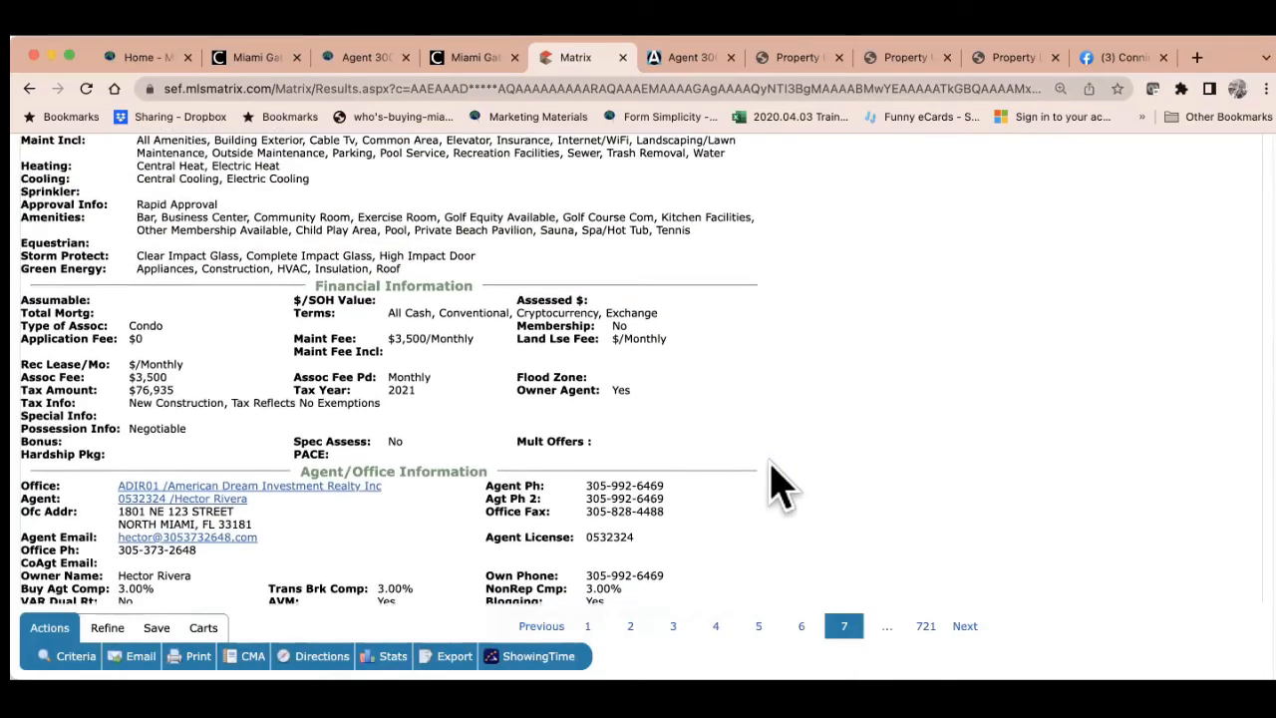
{"action": "scroll", "coordinate": [777, 485], "scroll_direction": "up", "scroll_amount": 5}
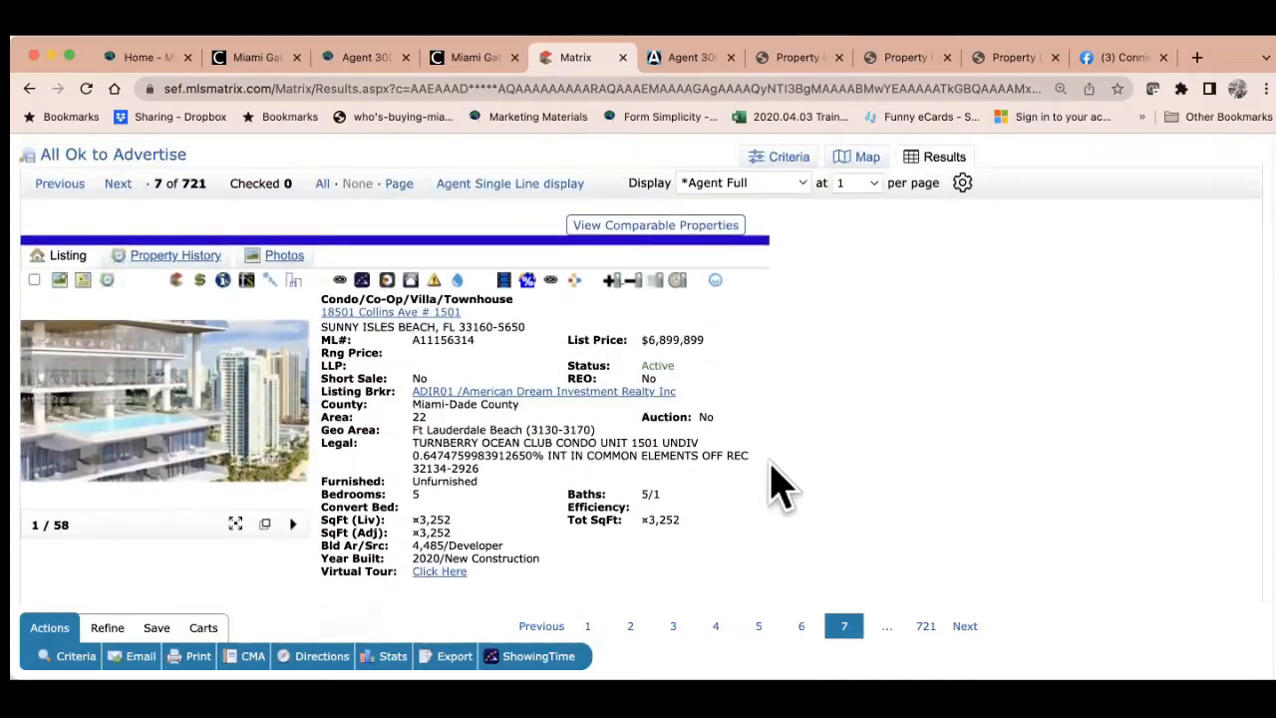
{"action": "left_click_drag", "start_coordinate": [481, 373], "coordinate": [412, 373]}
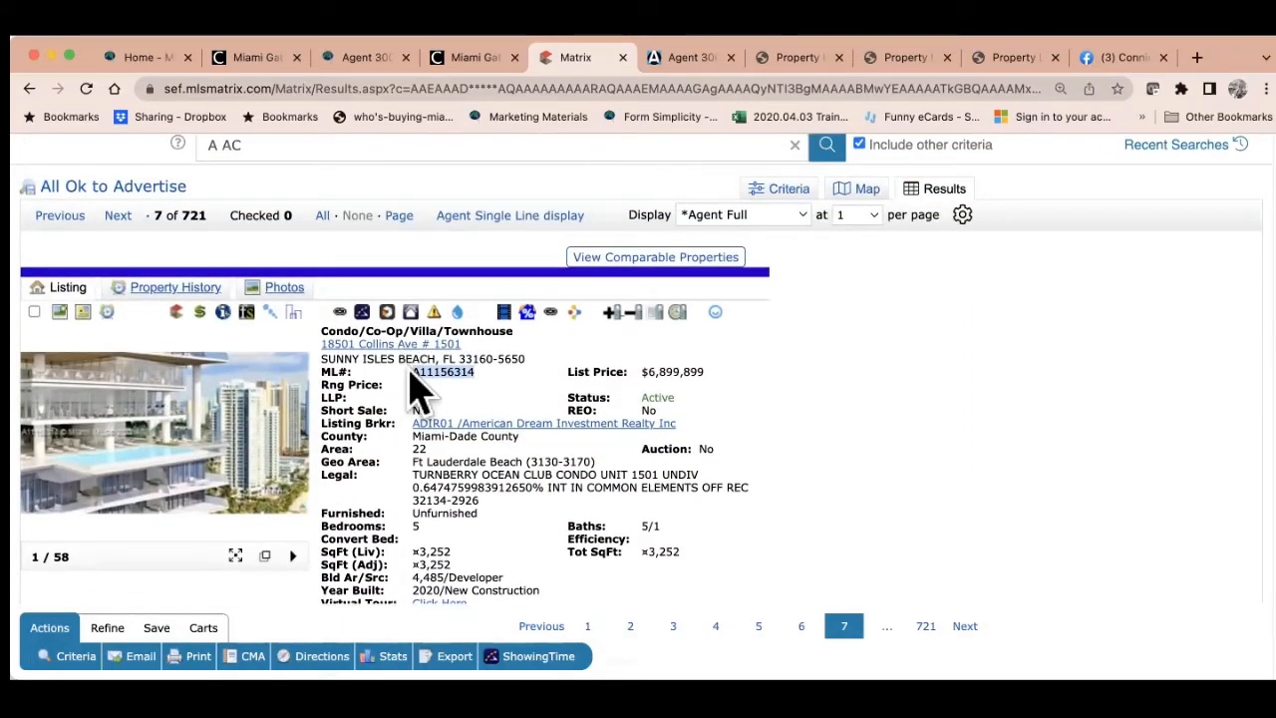
{"action": "right_click", "coordinate": [468, 376]}
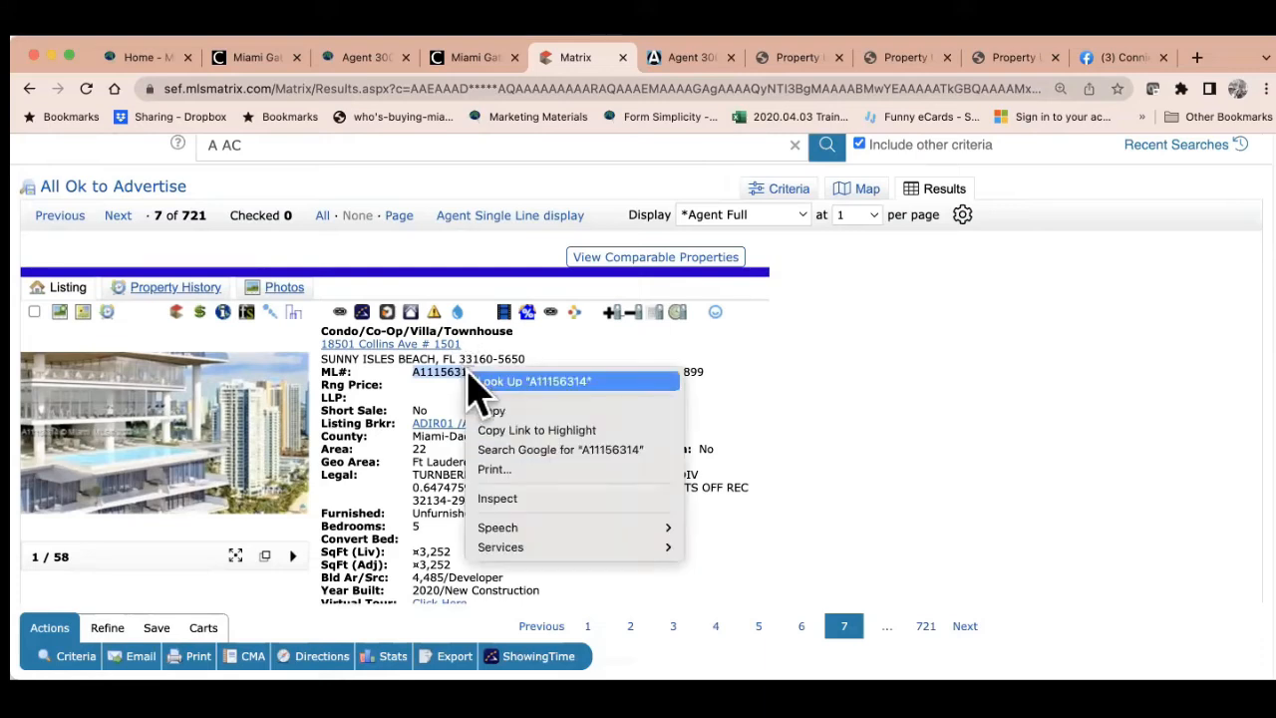
{"action": "left_click", "coordinate": [491, 409]}
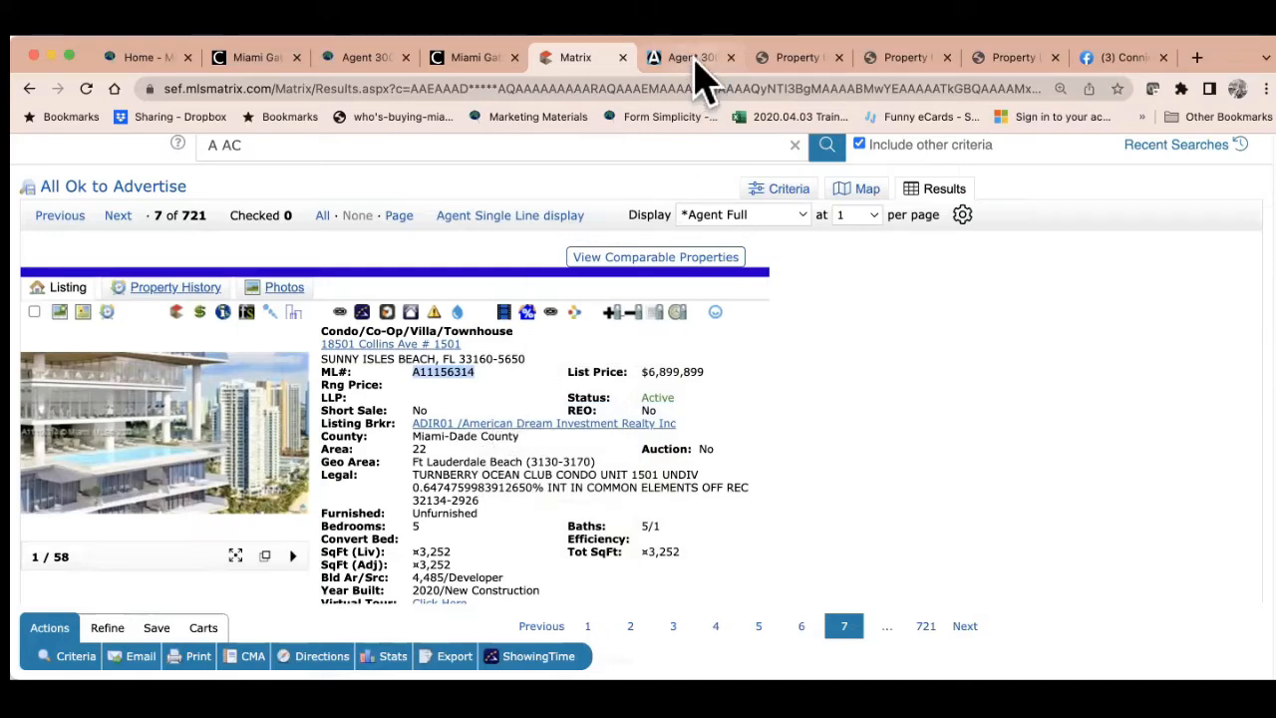
{"action": "left_click", "coordinate": [697, 58]}
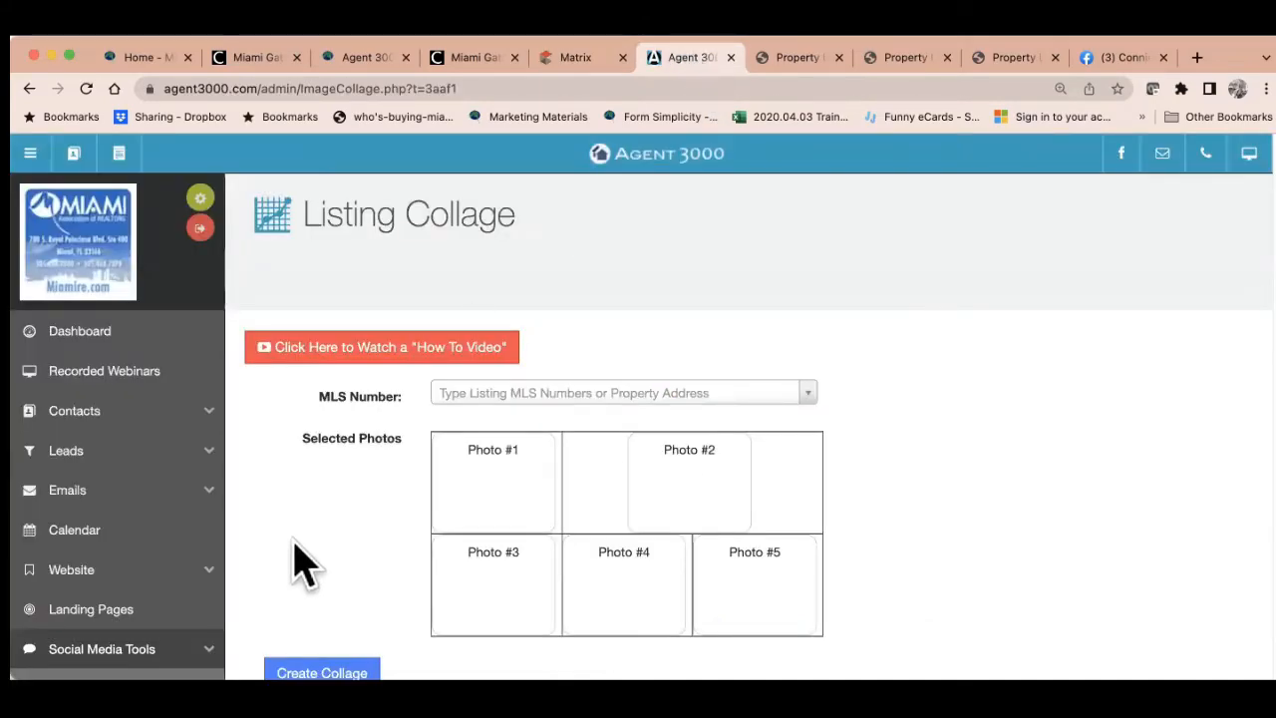
{"action": "scroll", "coordinate": [309, 553], "scroll_direction": "down", "scroll_amount": 3}
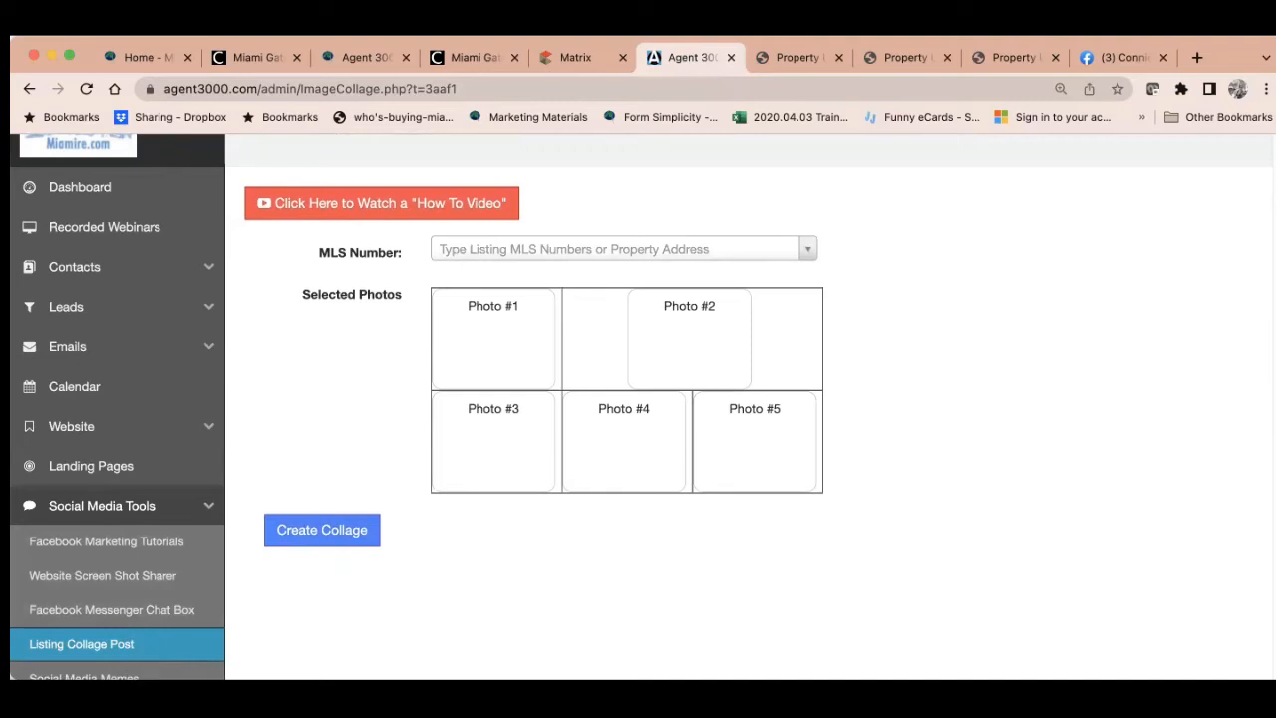
{"action": "left_click", "coordinate": [450, 261]}
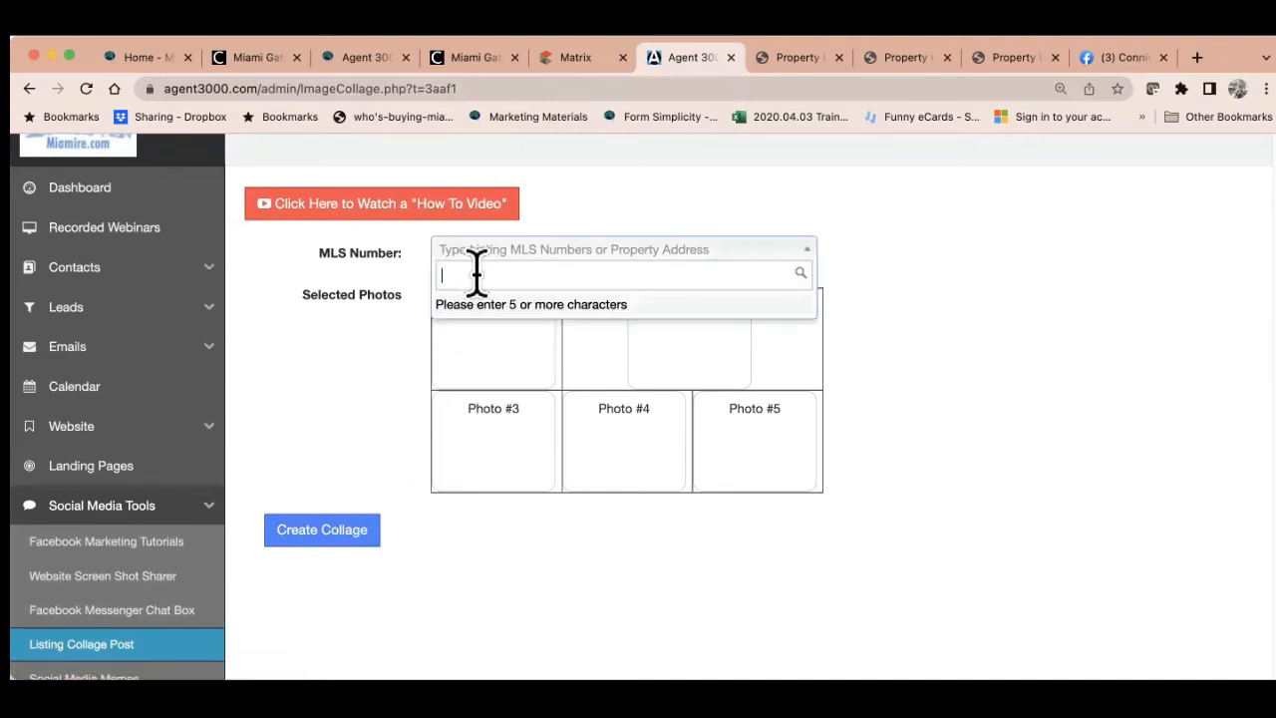
{"action": "key", "text": "super+v"}
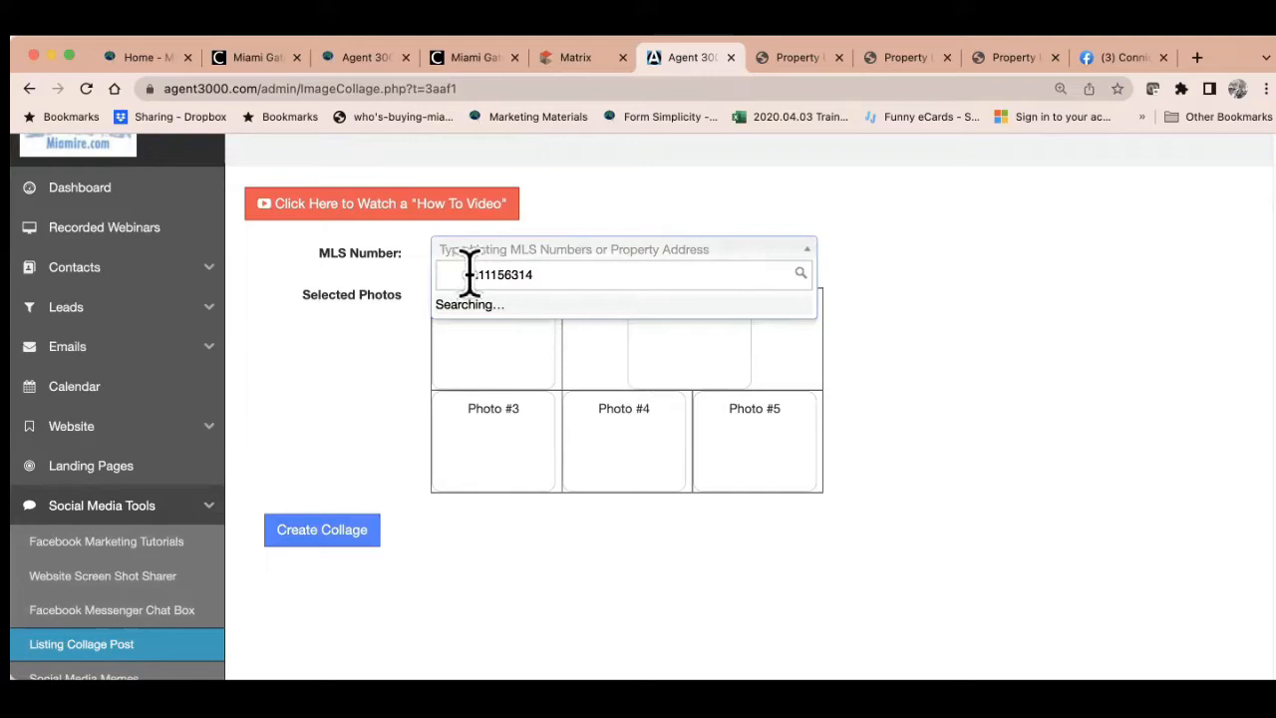
{"action": "left_click_drag", "start_coordinate": [469, 274], "coordinate": [407, 270]}
{"action": "key", "text": "BackSpace"}
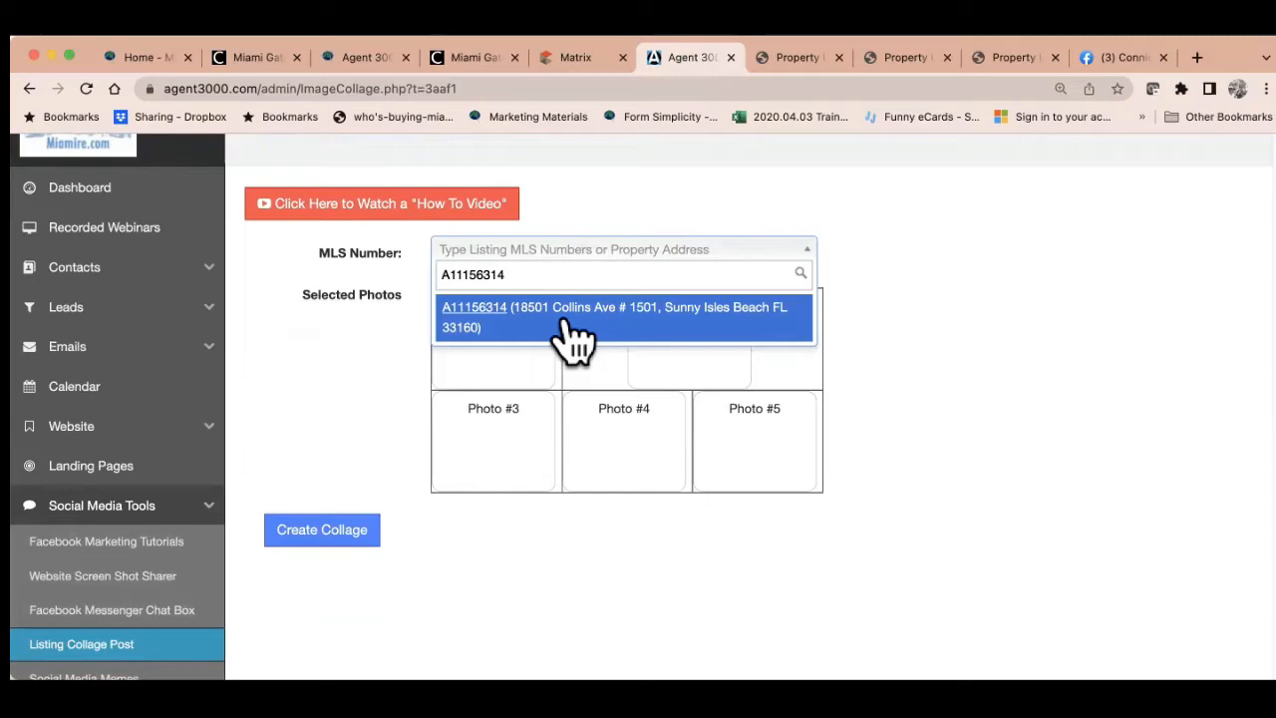
{"action": "left_click", "coordinate": [571, 333]}
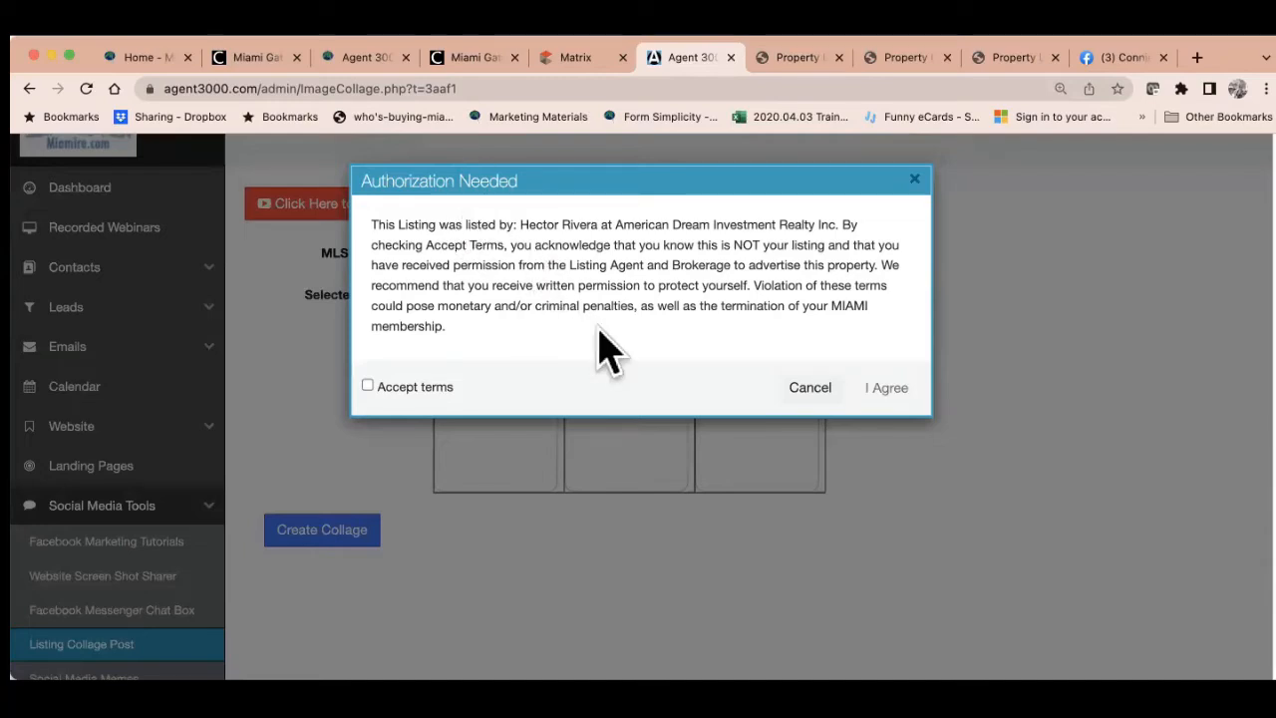
Accept the advertising terms in the Authorization Needed notice to load the listing photos
{"action": "left_click", "coordinate": [367, 386]}
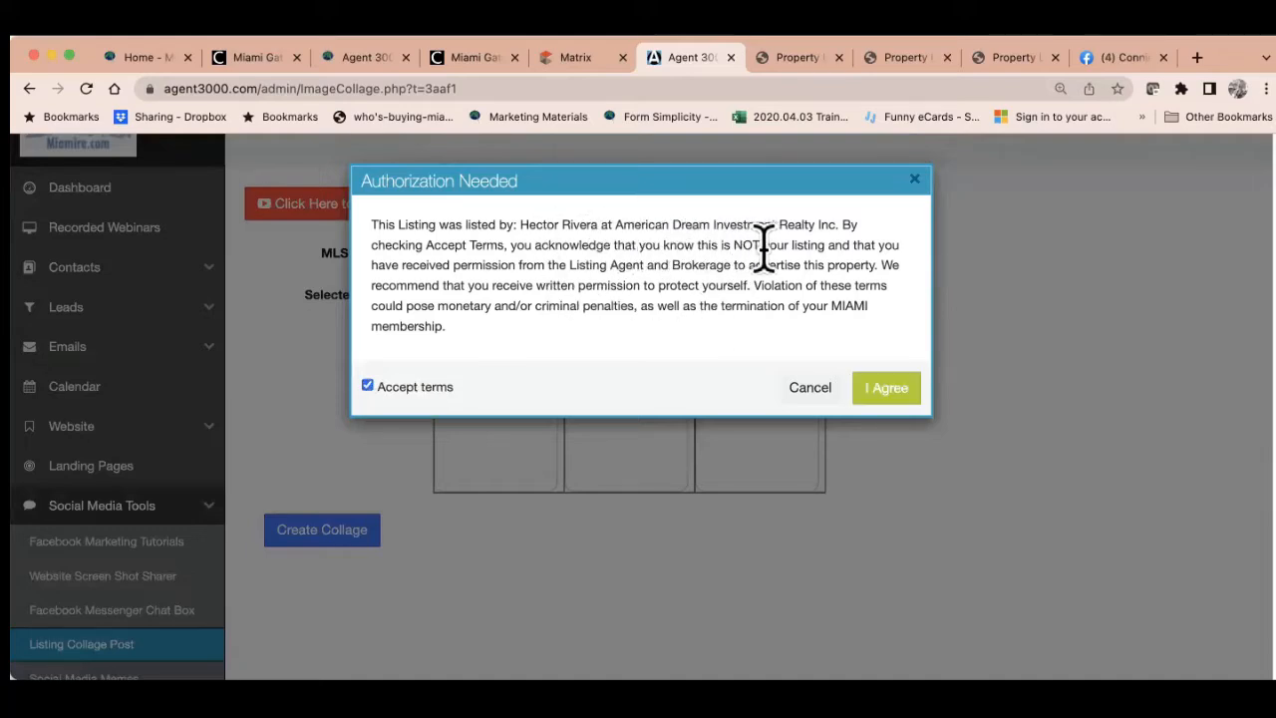
{"action": "left_click", "coordinate": [882, 388]}
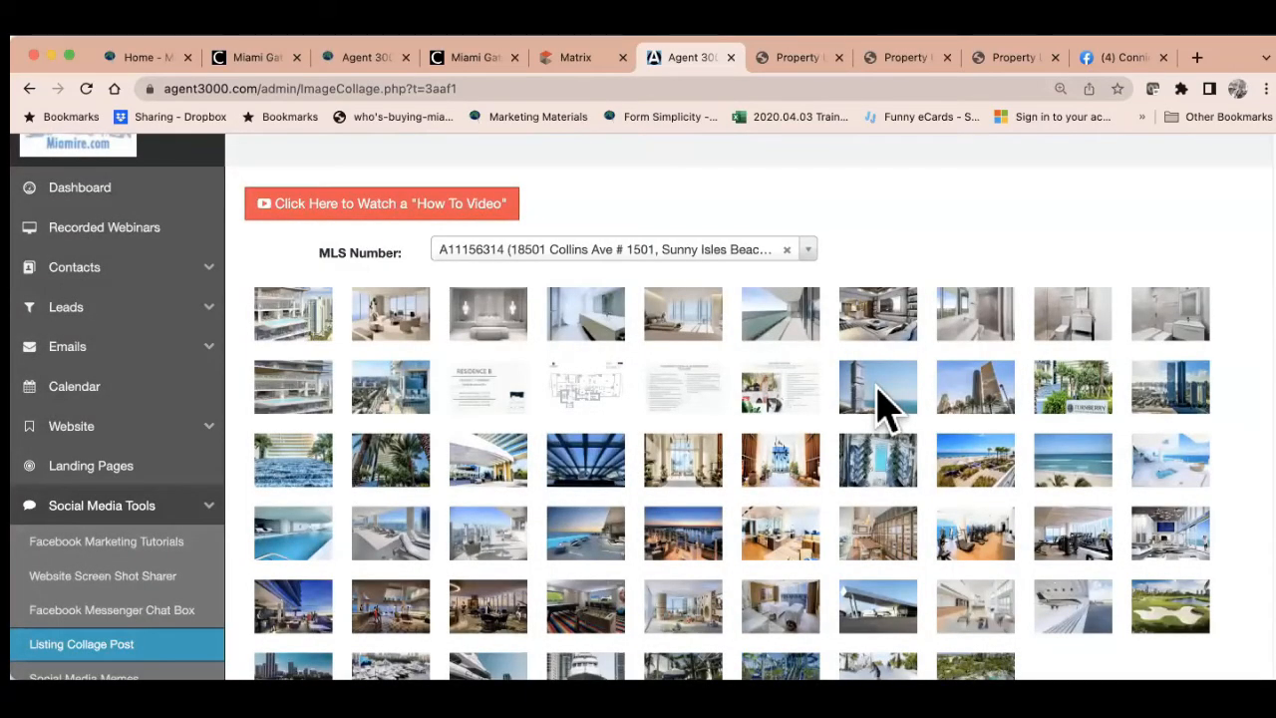
Fill Photo #1–#4 with the white building, palm-tree, tower exterior and marina boats photos
{"action": "scroll", "coordinate": [882, 403], "scroll_direction": "down", "scroll_amount": 5}
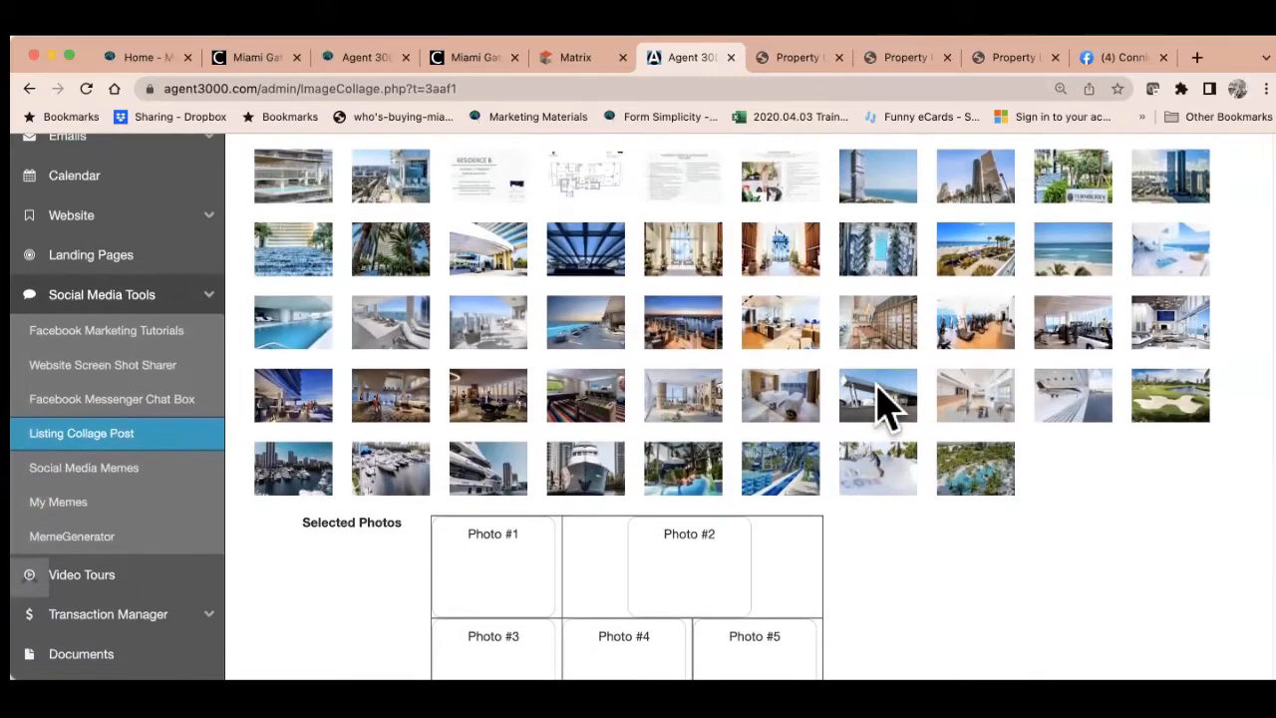
{"action": "scroll", "coordinate": [882, 403], "scroll_direction": "up", "scroll_amount": 2}
{"action": "scroll", "coordinate": [882, 403], "scroll_direction": "down", "scroll_amount": 2}
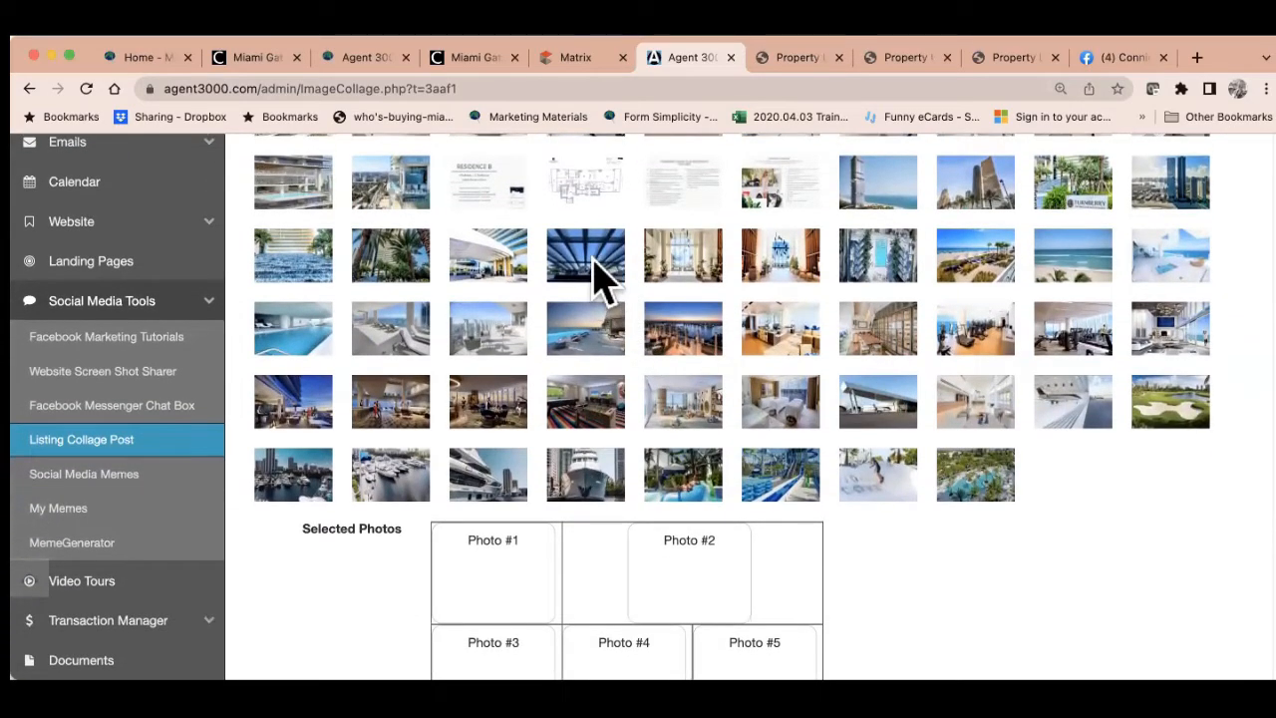
{"action": "left_click_drag", "start_coordinate": [513, 261], "coordinate": [513, 543]}
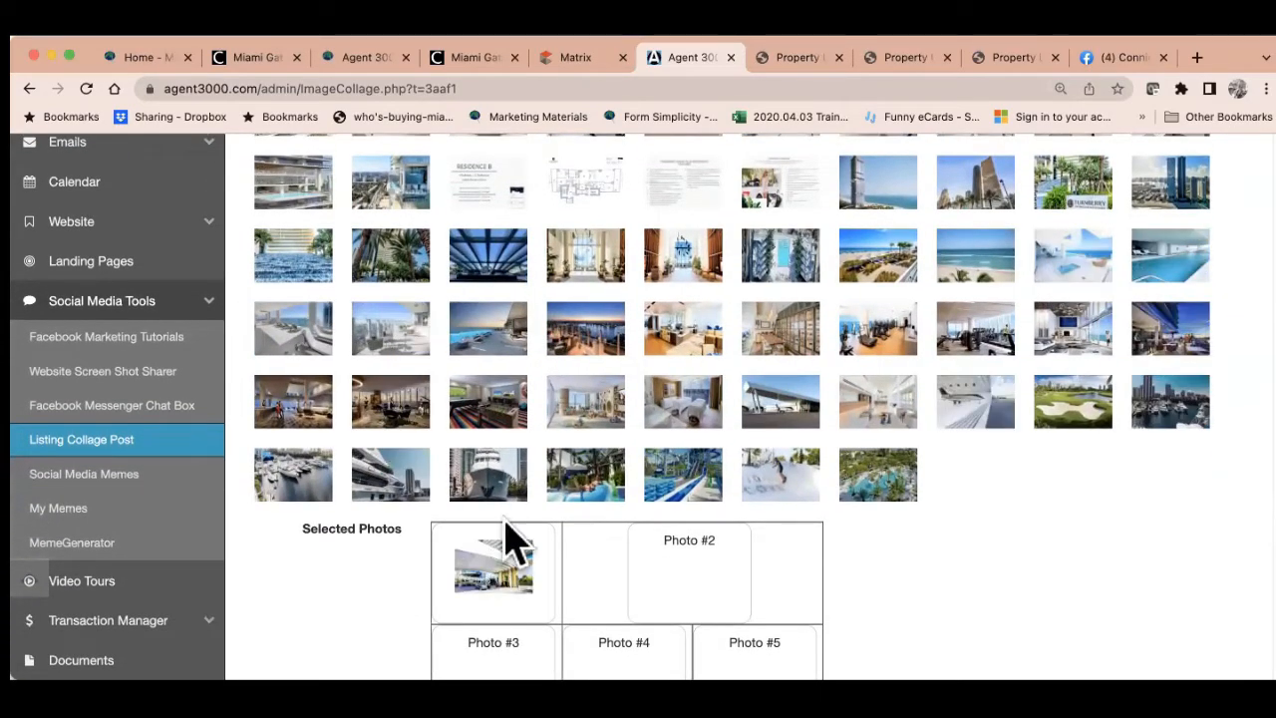
{"action": "left_click_drag", "start_coordinate": [407, 265], "coordinate": [695, 573]}
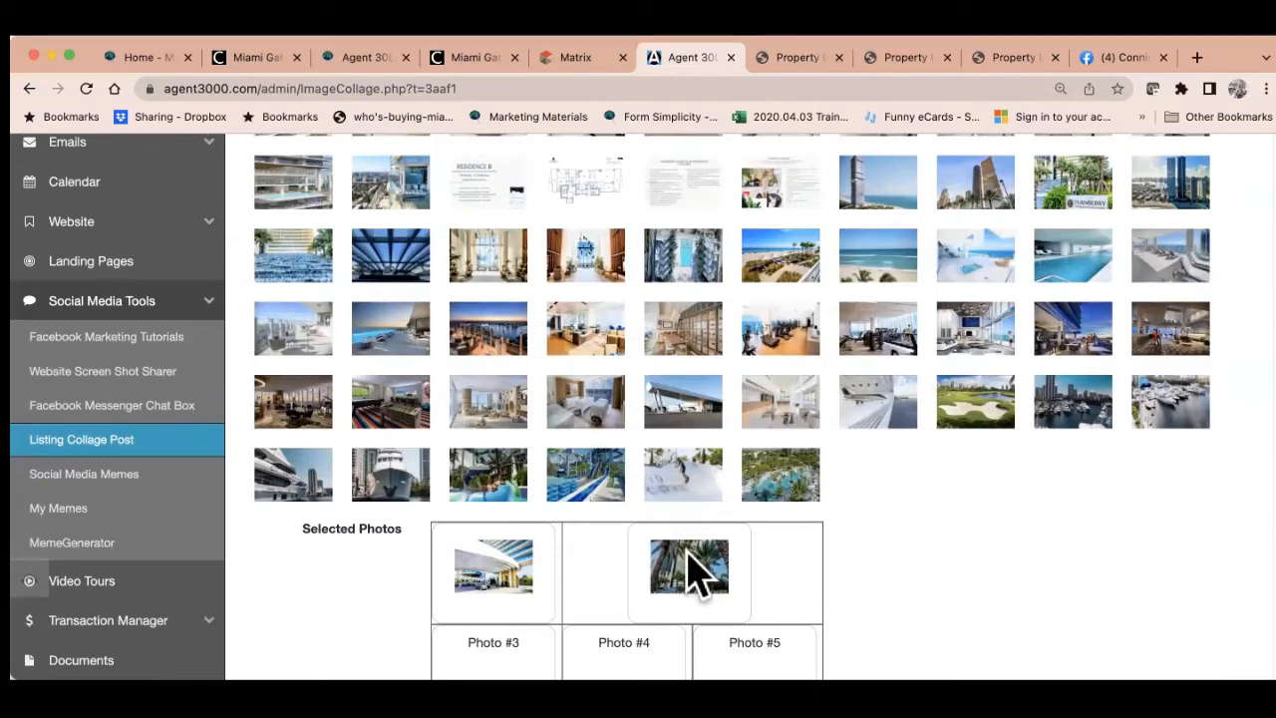
{"action": "scroll", "coordinate": [704, 270], "scroll_direction": "up", "scroll_amount": 3}
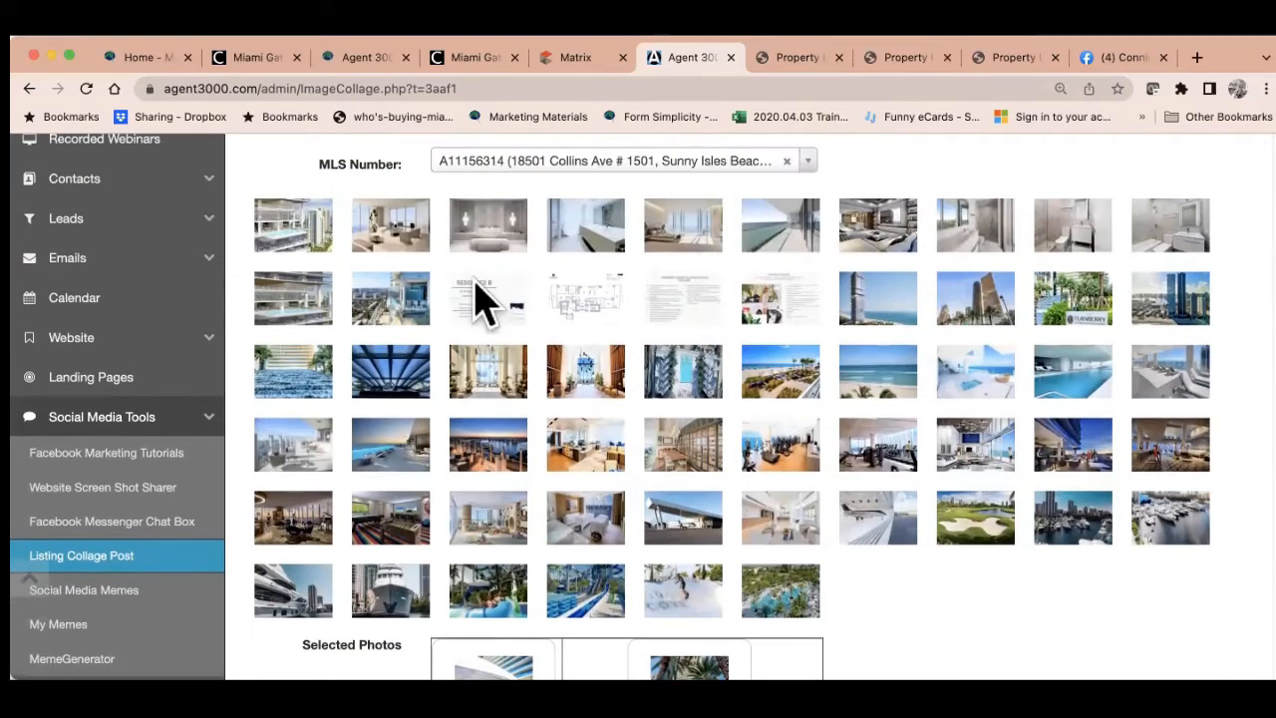
{"action": "left_click_drag", "start_coordinate": [289, 231], "coordinate": [492, 498]}
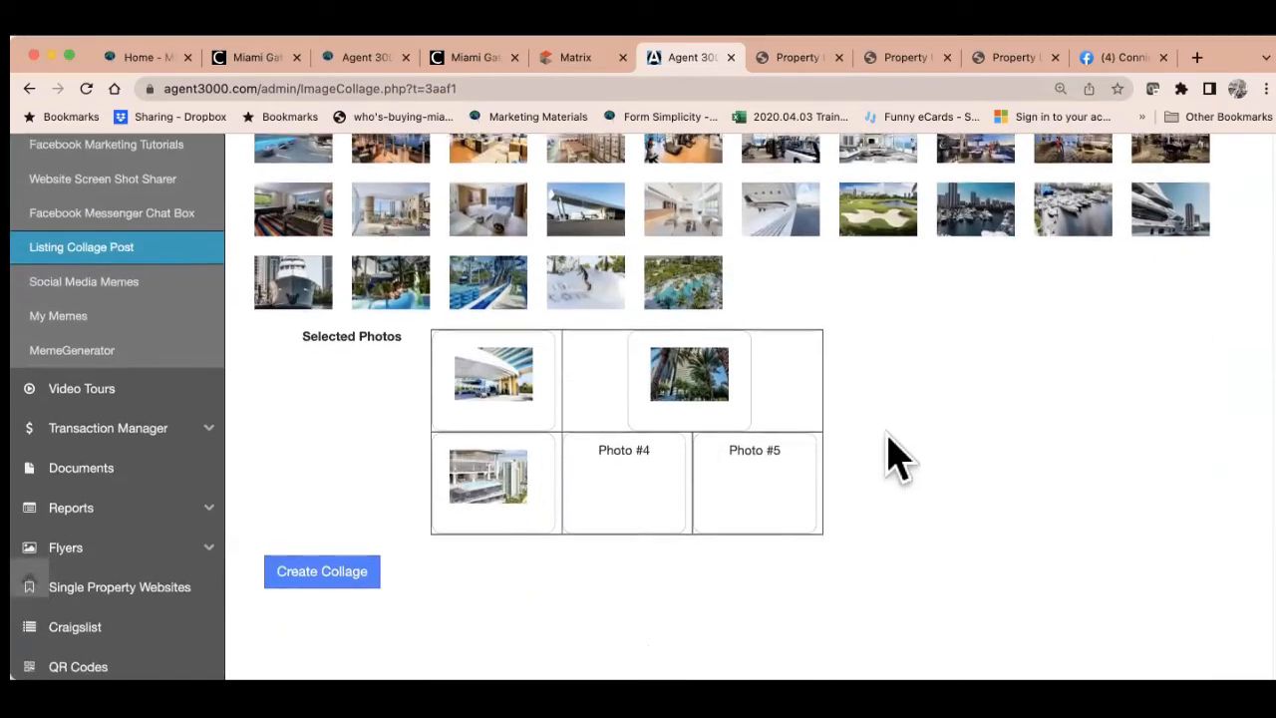
{"action": "left_click_drag", "start_coordinate": [1056, 254], "coordinate": [628, 484]}
{"action": "left_click_drag", "start_coordinate": [499, 316], "coordinate": [773, 533]}
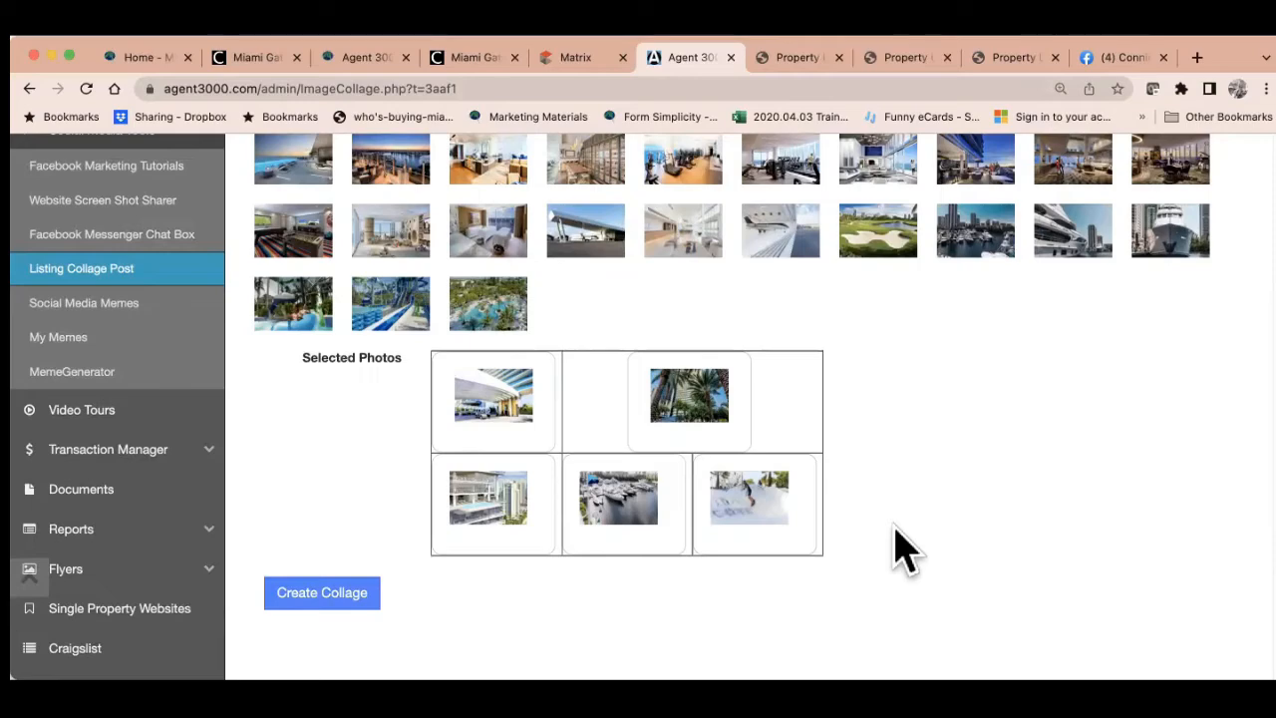
Create the collage from the selected photos and share it through the LinkedIn icon
{"action": "left_click", "coordinate": [315, 596]}
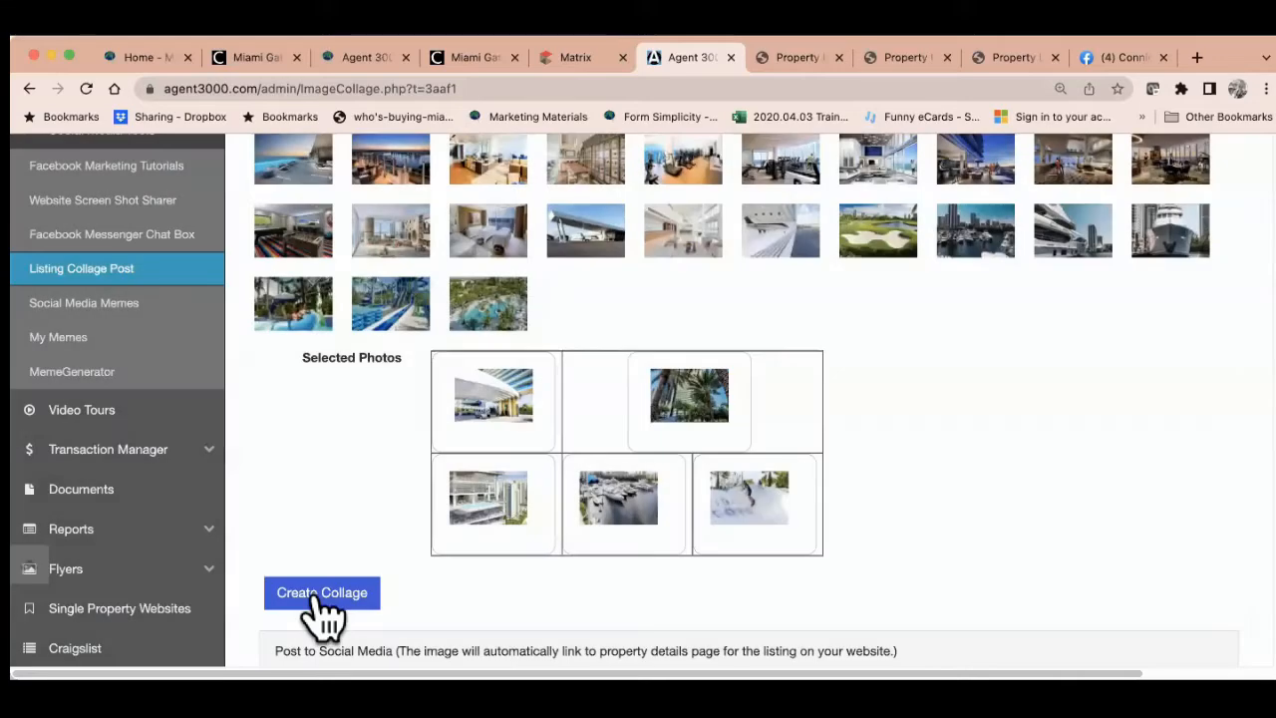
{"action": "scroll", "coordinate": [324, 613], "scroll_direction": "down", "scroll_amount": 5}
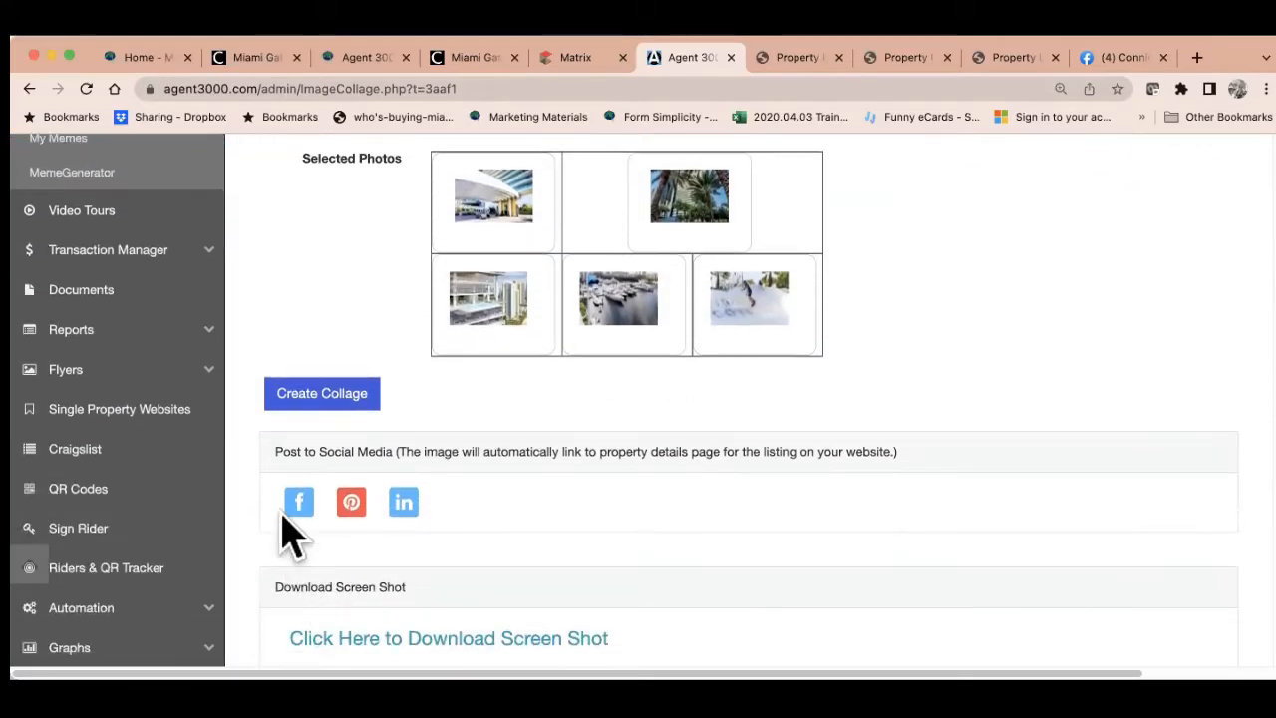
{"action": "left_click", "coordinate": [404, 502]}
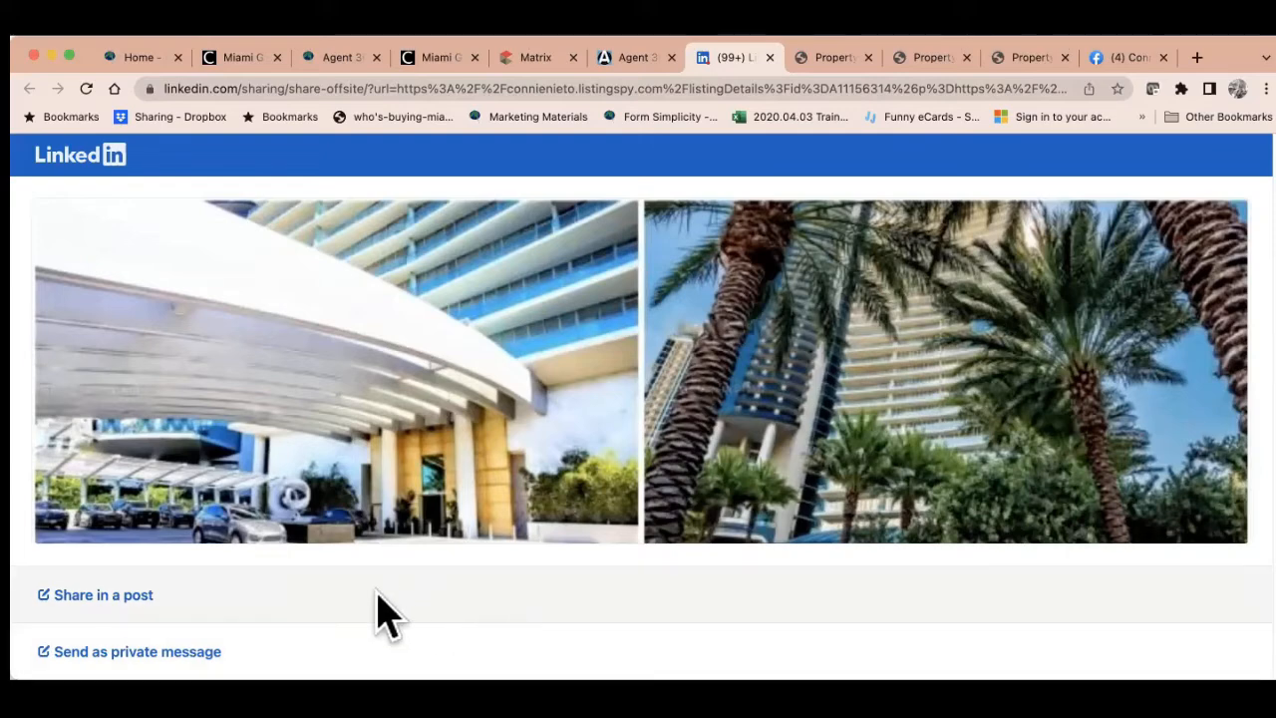
Start a LinkedIn post of the collage with South Florida property text addressed to MIAMI members
{"action": "left_click", "coordinate": [114, 596]}
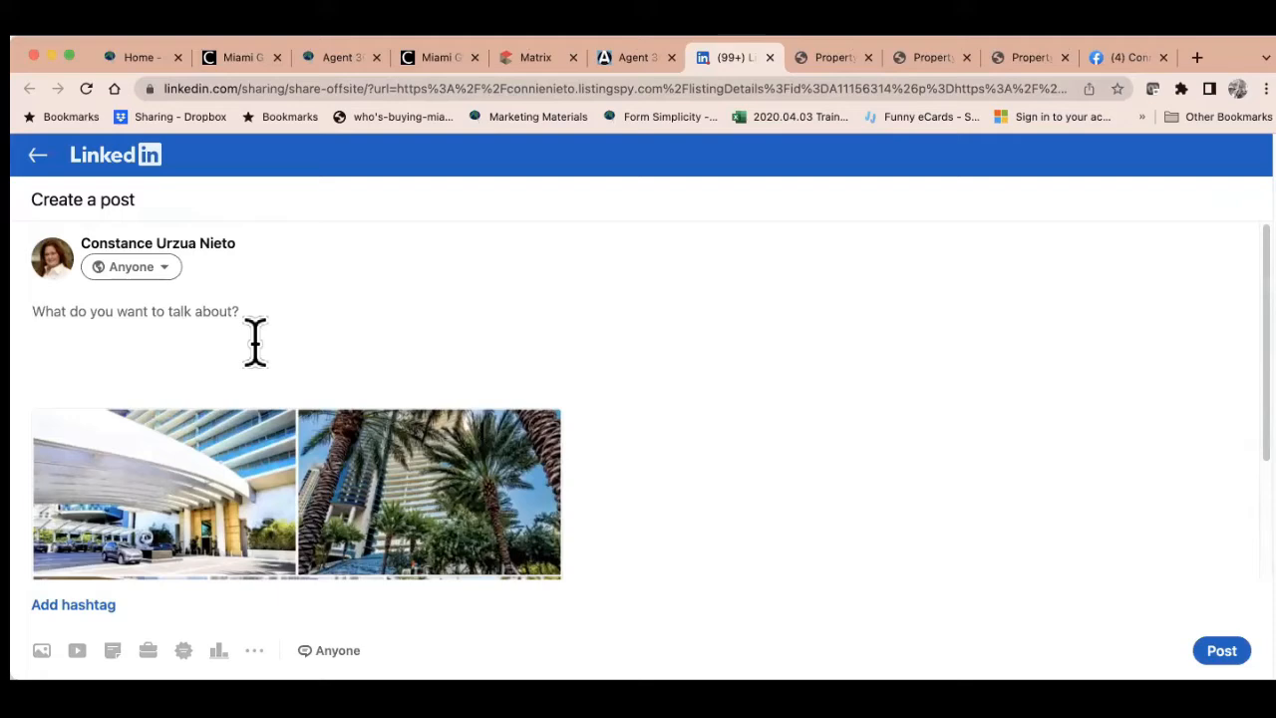
{"action": "type", "text": "Interested in owning propert"}
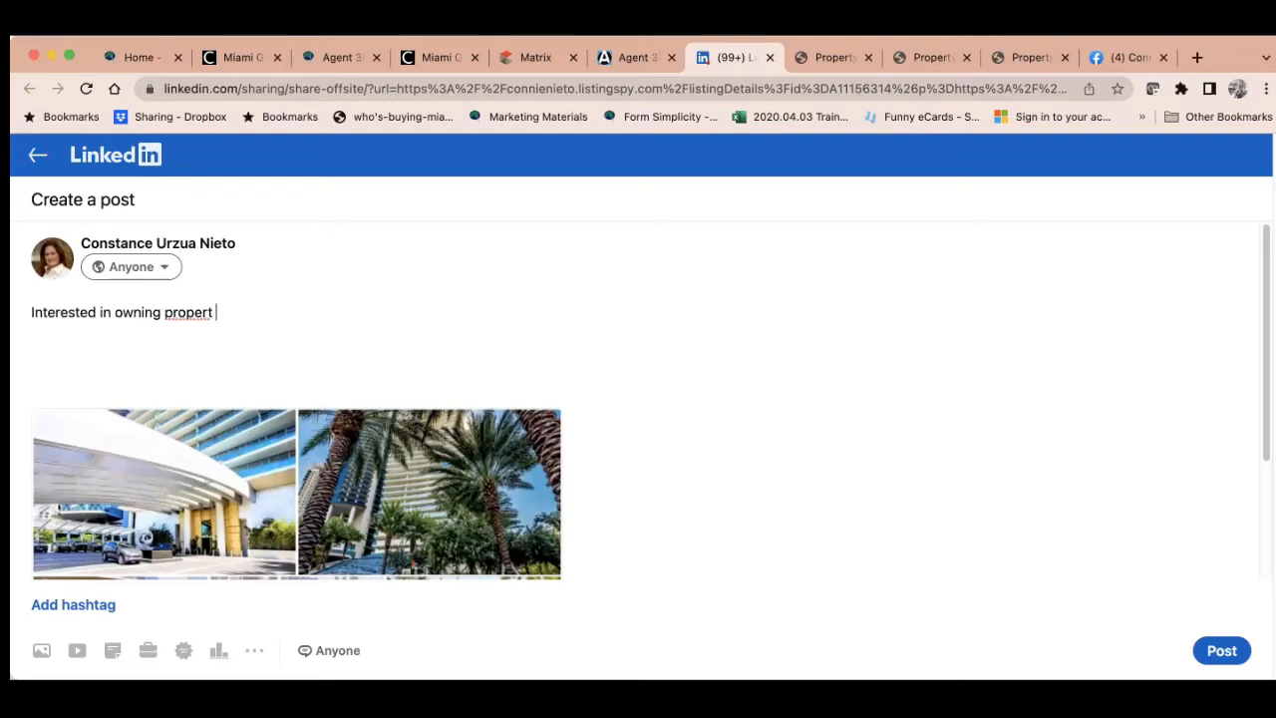
{"action": "type", "text": "y in South Flori"}
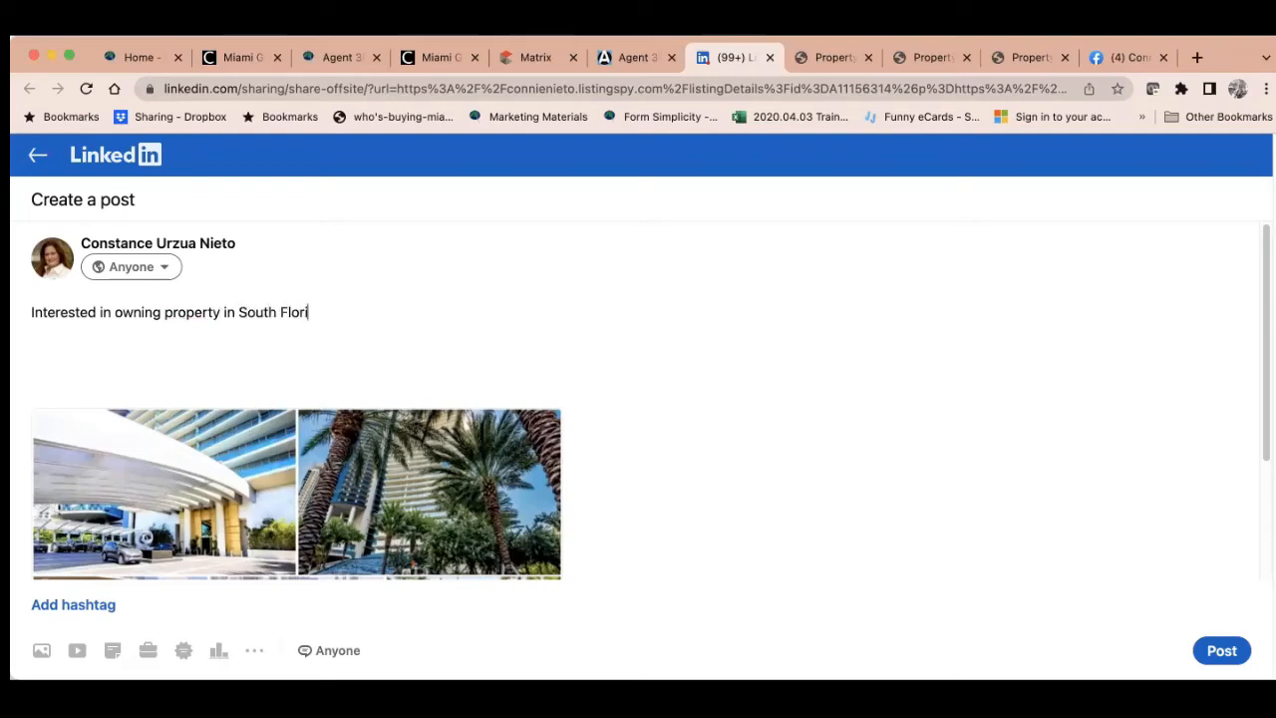
{"action": "type", "text": "da... Contac"}
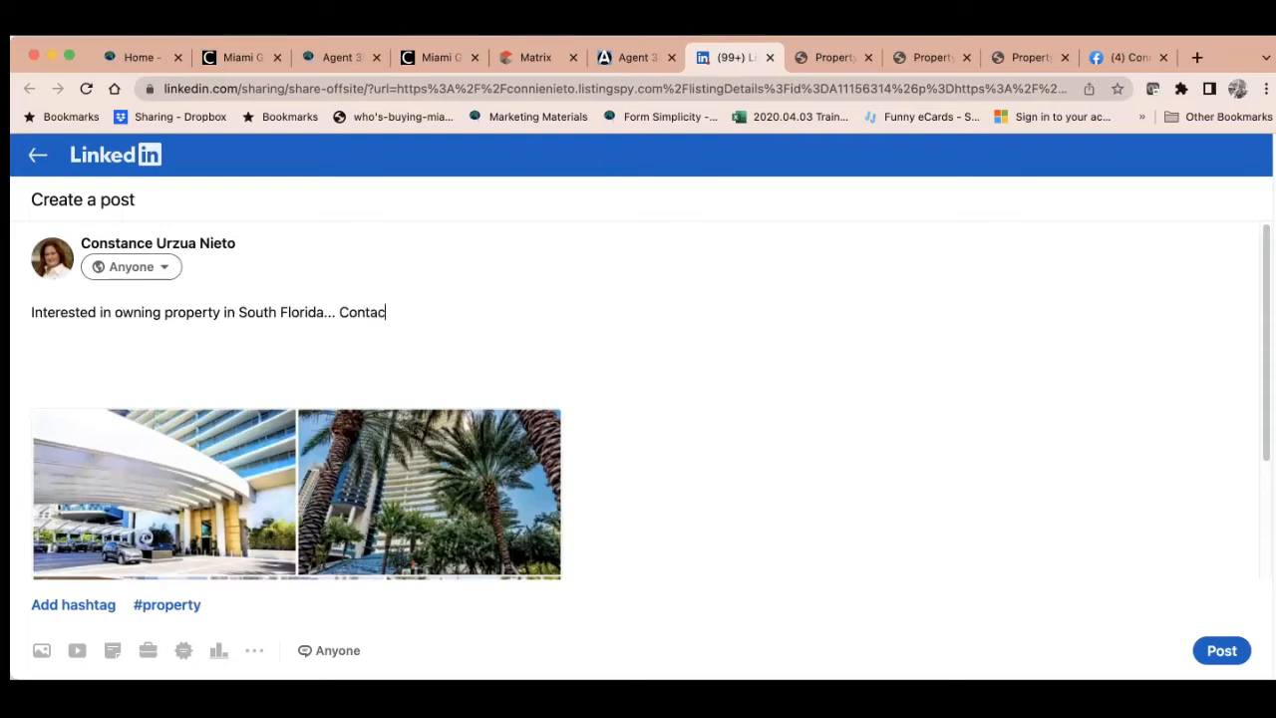
{"action": "type", "text": "t me"}
{"action": "key", "text": "BackSpace"}
{"action": "key", "text": "BackSpace"}
{"action": "key", "text": "BackSpace"}
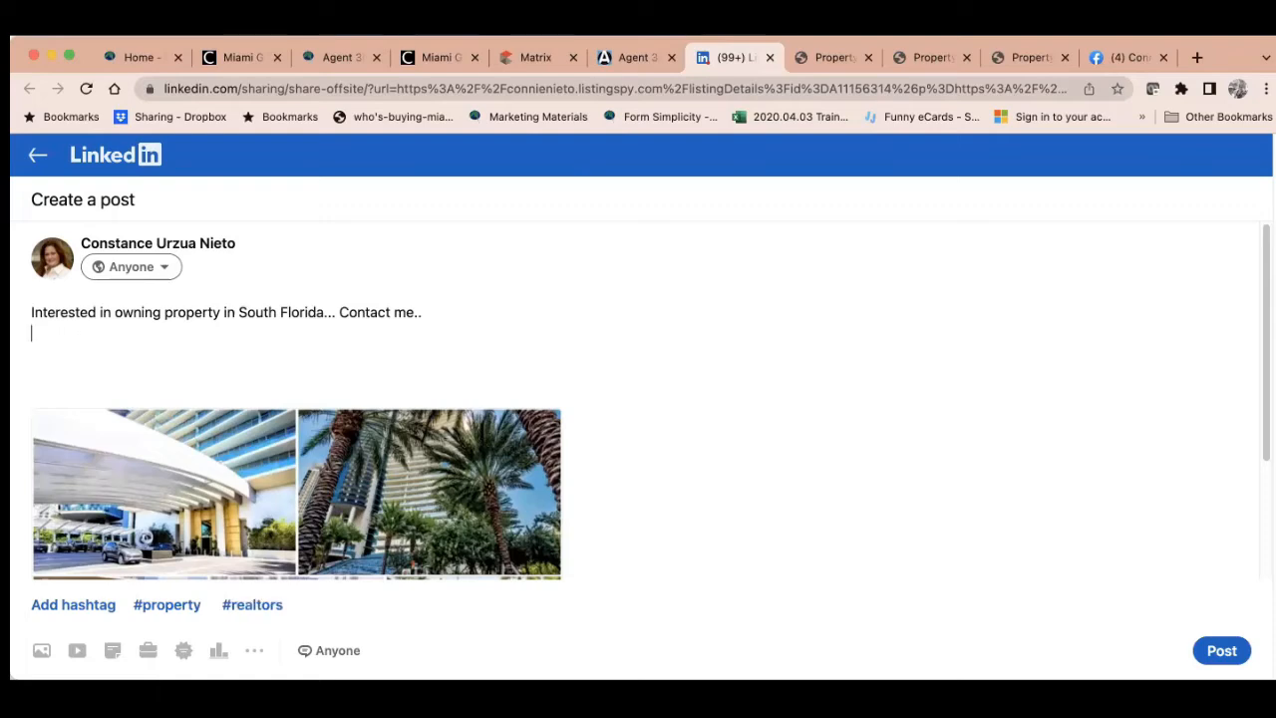
{"action": "type", "text": "MIAMI"}
{"action": "type", "text": " me"}
{"action": "key", "text": "BackSpace"}
{"action": "type", "text": "members join us for an Agent 3"}
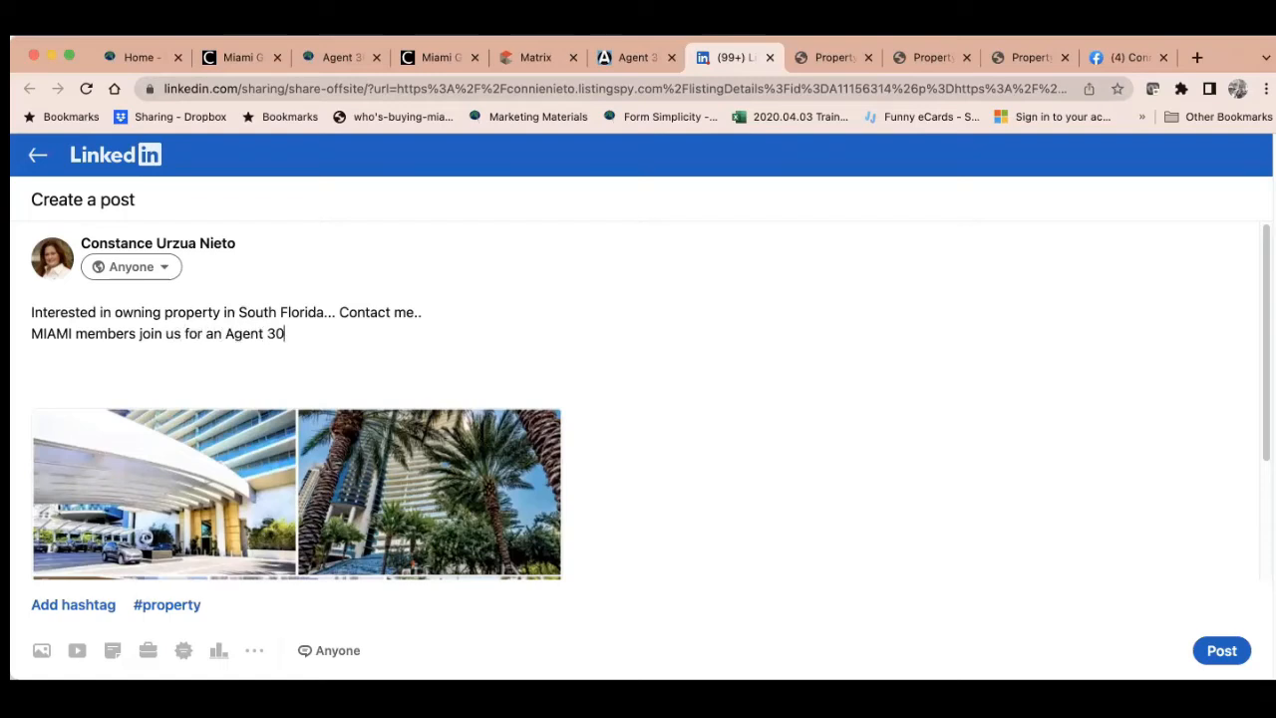
{"action": "type", "text": "00 Part 1 Class."}
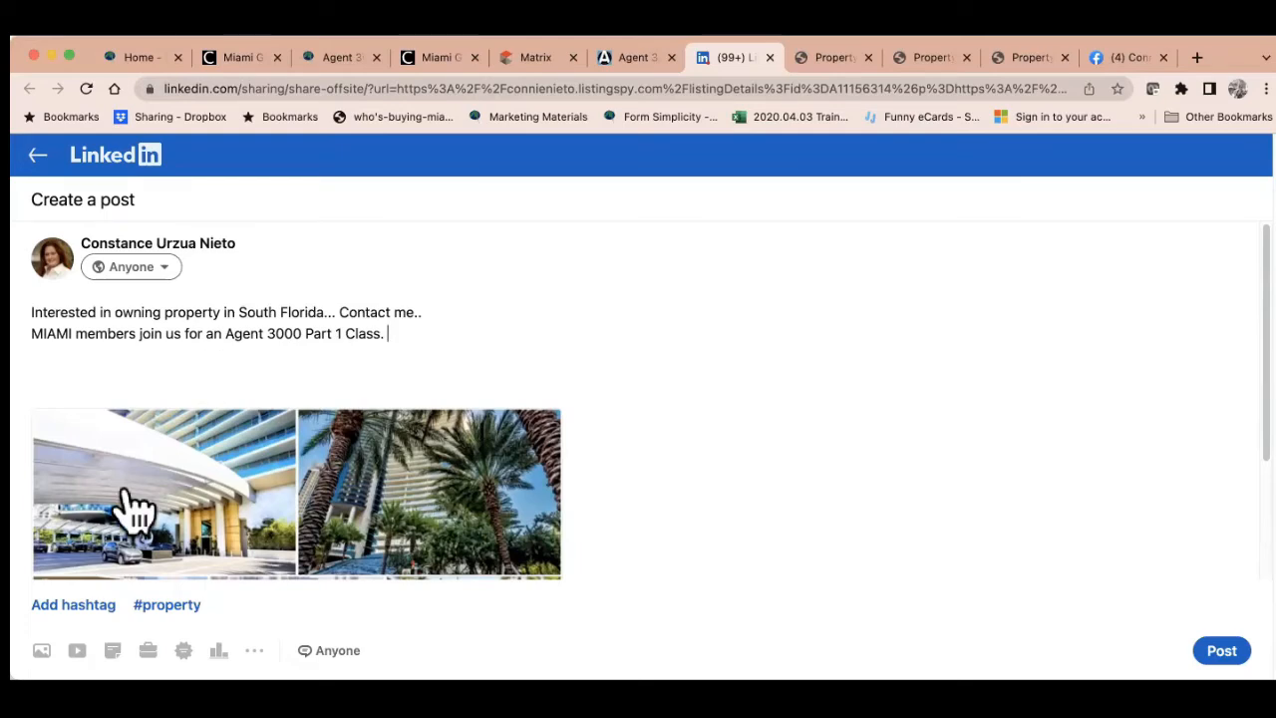
Add the #property hashtag to the post and publish it
{"action": "left_click", "coordinate": [160, 605]}
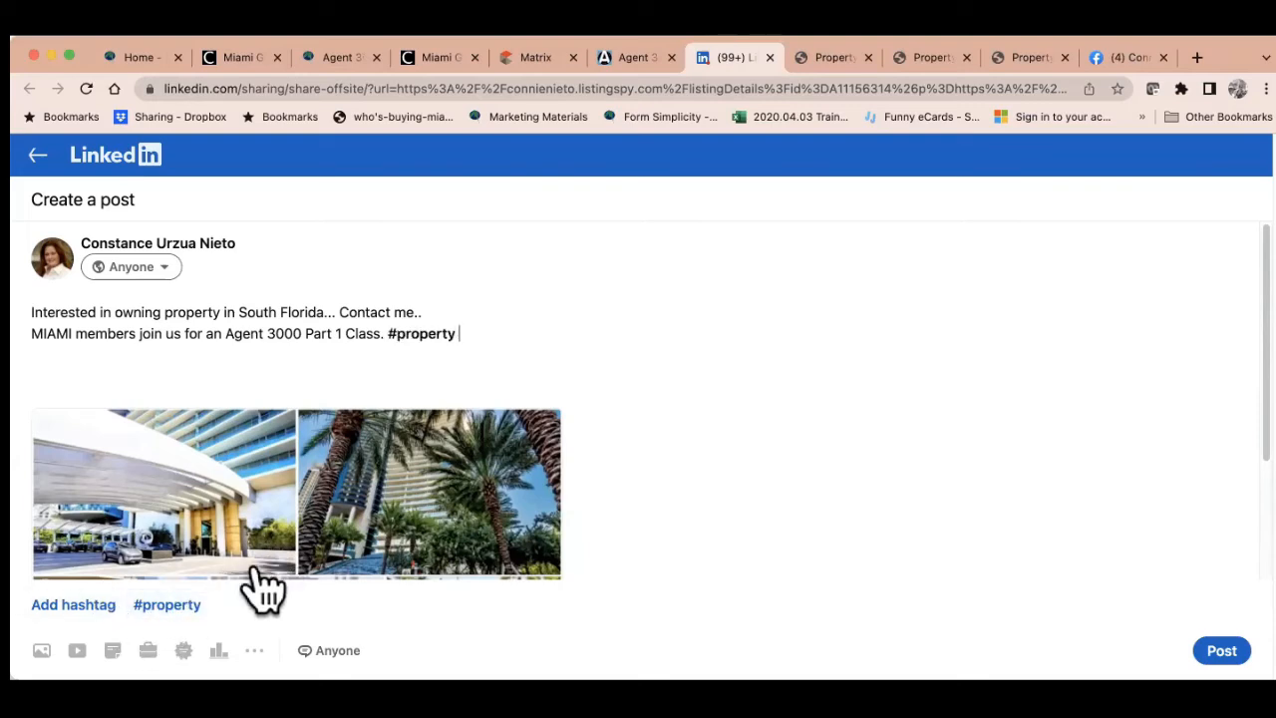
{"action": "type", "text": "#"}
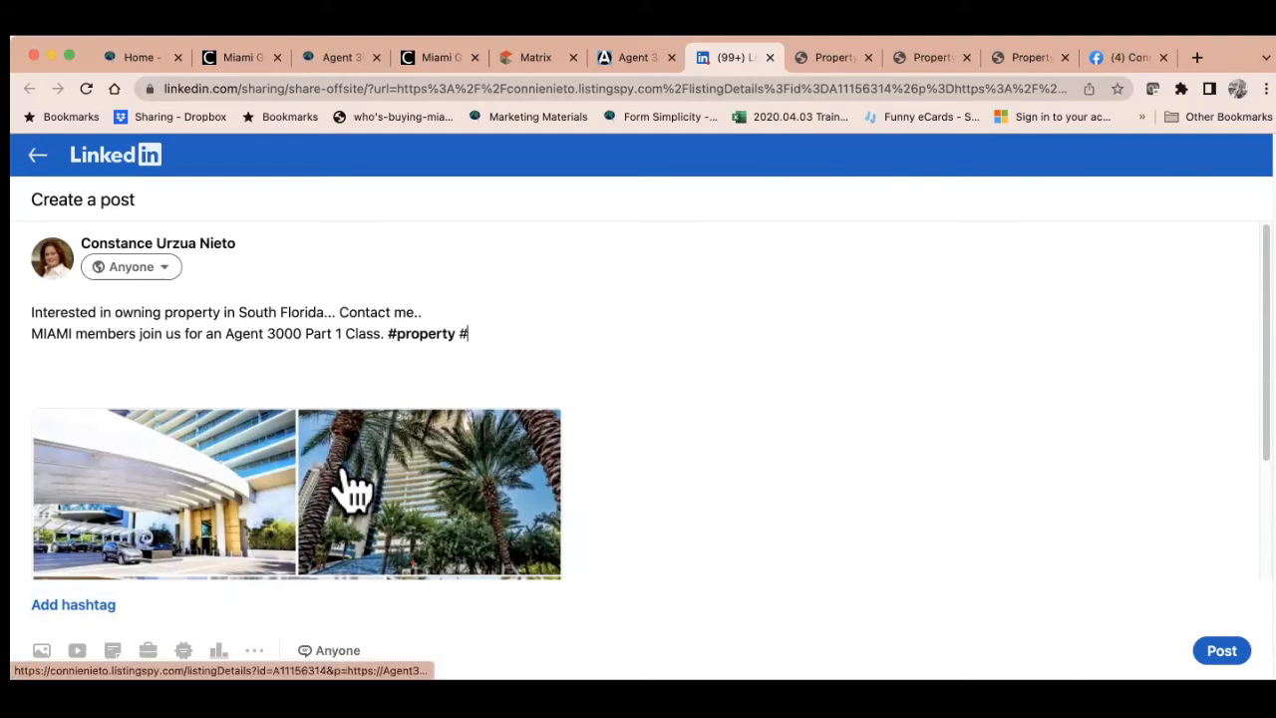
{"action": "key", "text": "BackSpace"}
{"action": "scroll", "coordinate": [522, 491], "scroll_direction": "down", "scroll_amount": 2}
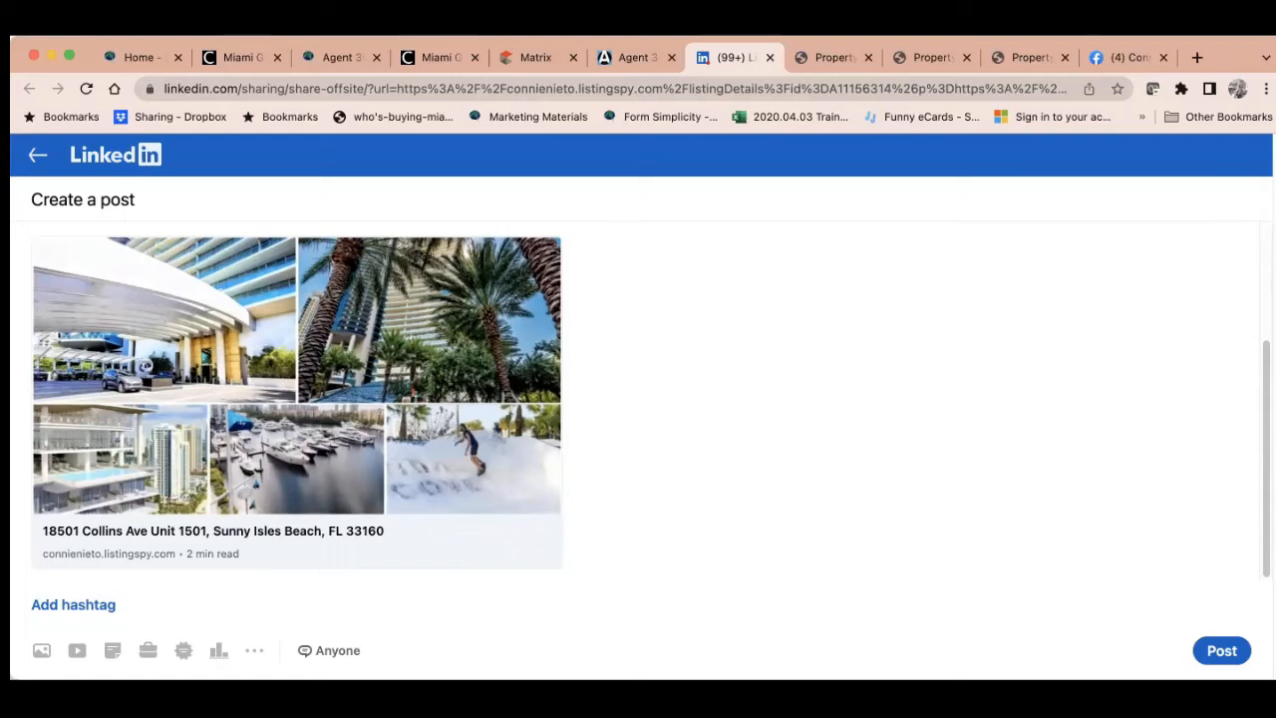
{"action": "left_click", "coordinate": [1221, 650]}
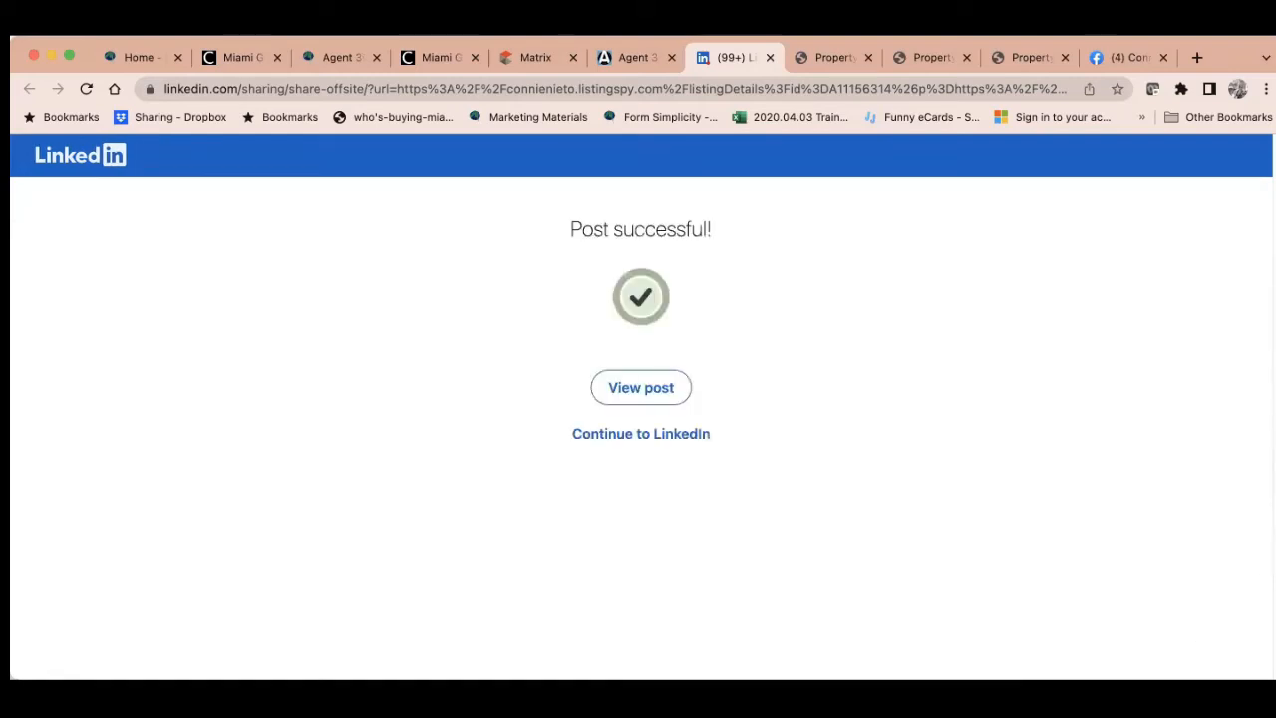
View the published post, collapse the Messaging panel, and return to the Agent 3000 tab
{"action": "left_click", "coordinate": [649, 404]}
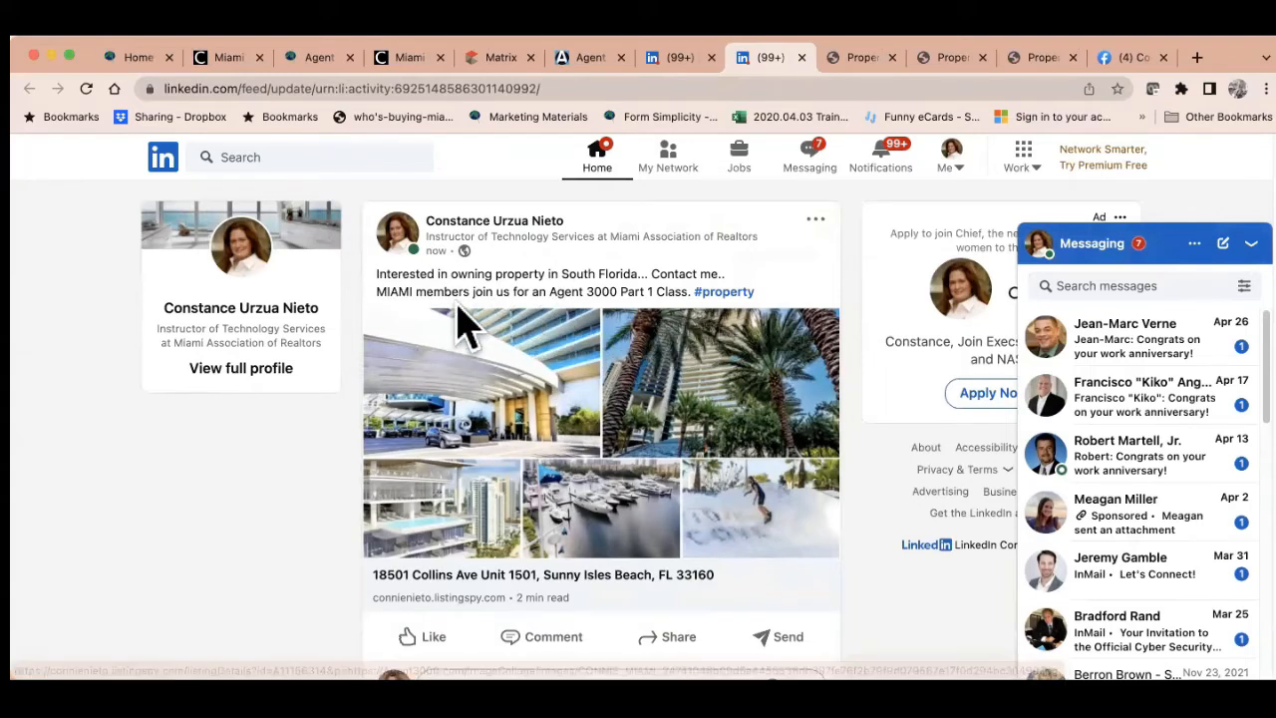
{"action": "scroll", "coordinate": [620, 335], "scroll_direction": "down", "scroll_amount": 1}
{"action": "scroll", "coordinate": [619, 335], "scroll_direction": "up", "scroll_amount": 1}
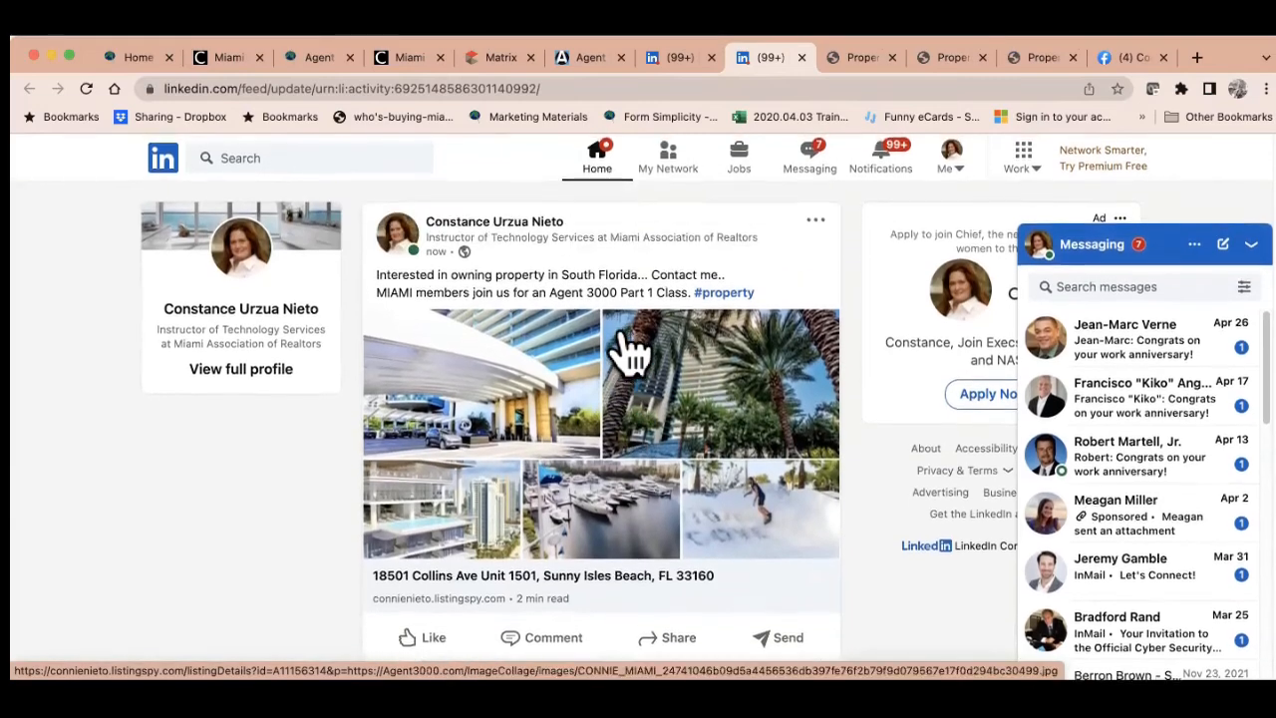
{"action": "left_click", "coordinate": [1249, 244]}
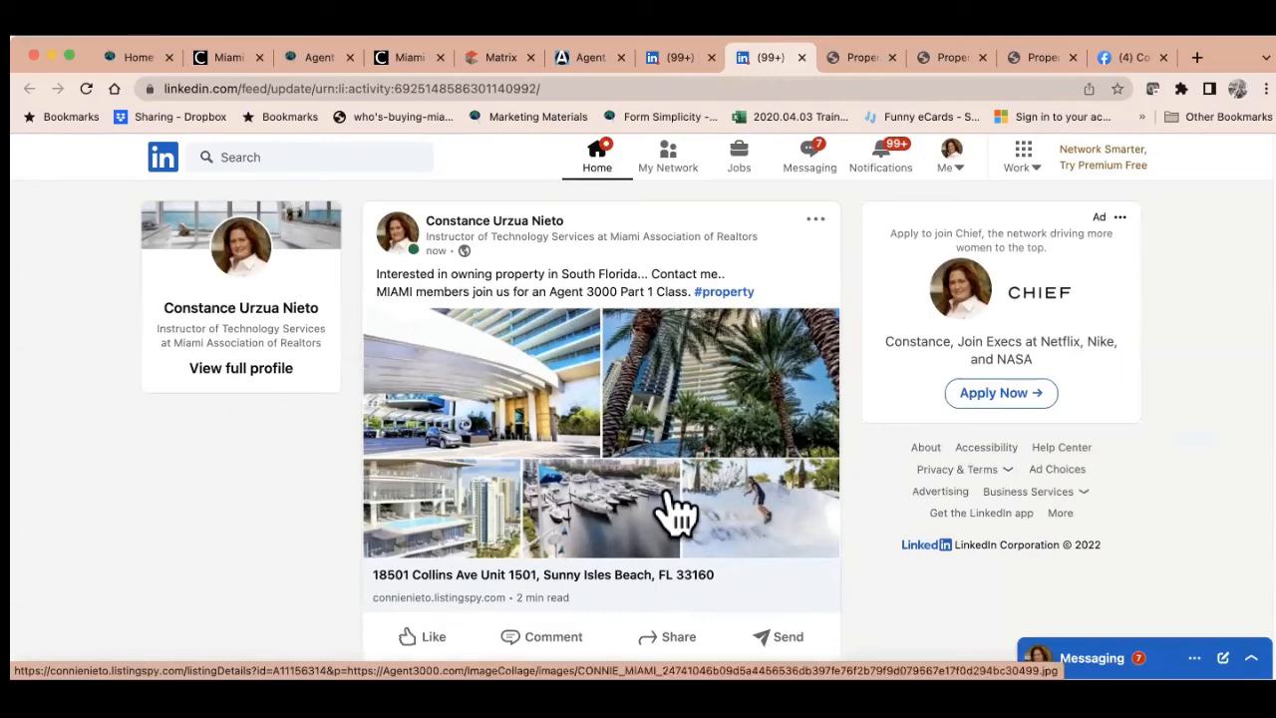
{"action": "left_click", "coordinate": [586, 60]}
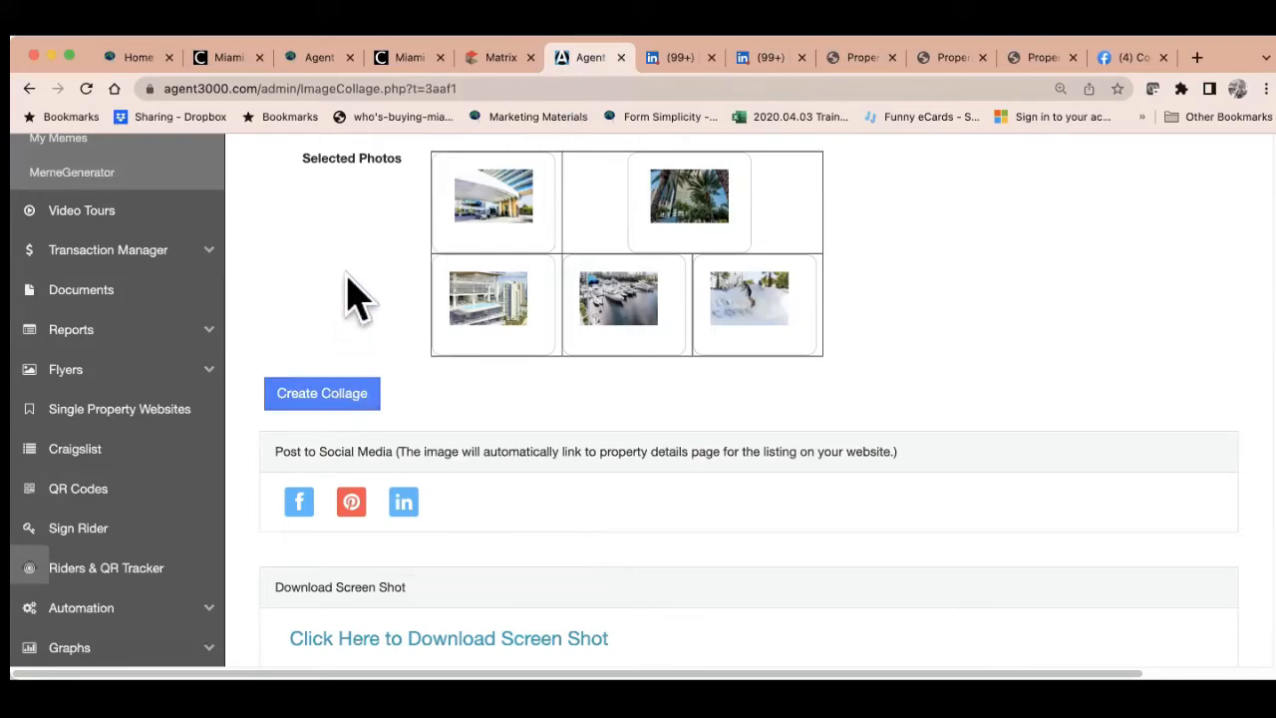
Reload a blank Listing Collage Post page, then switch to the Matrix results tab
{"action": "scroll", "coordinate": [384, 368], "scroll_direction": "up", "scroll_amount": 5}
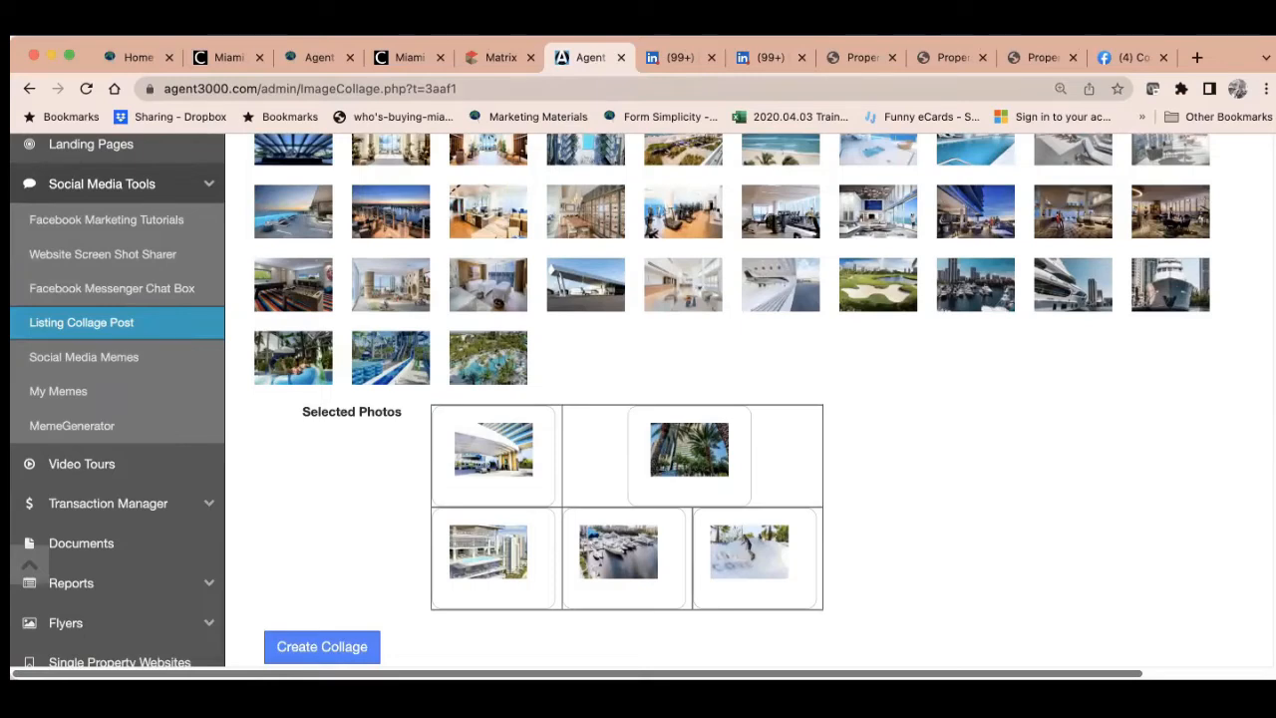
{"action": "left_click", "coordinate": [103, 334]}
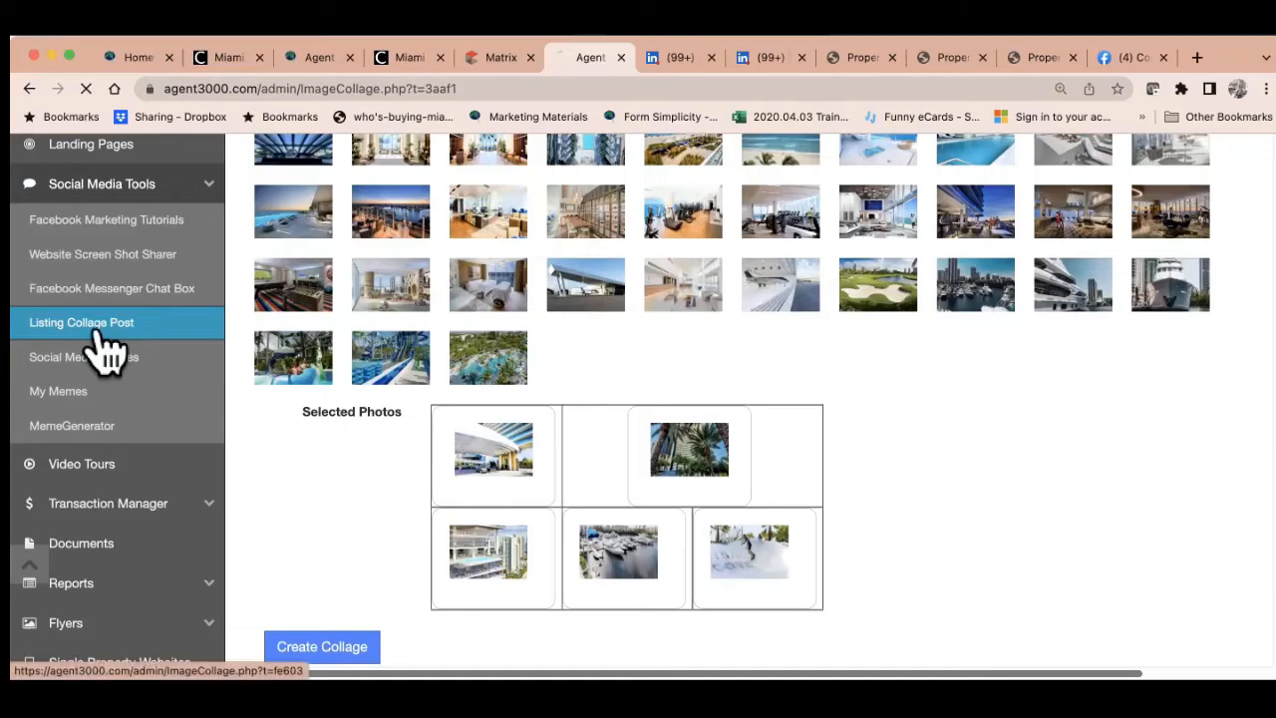
{"action": "left_click", "coordinate": [508, 60]}
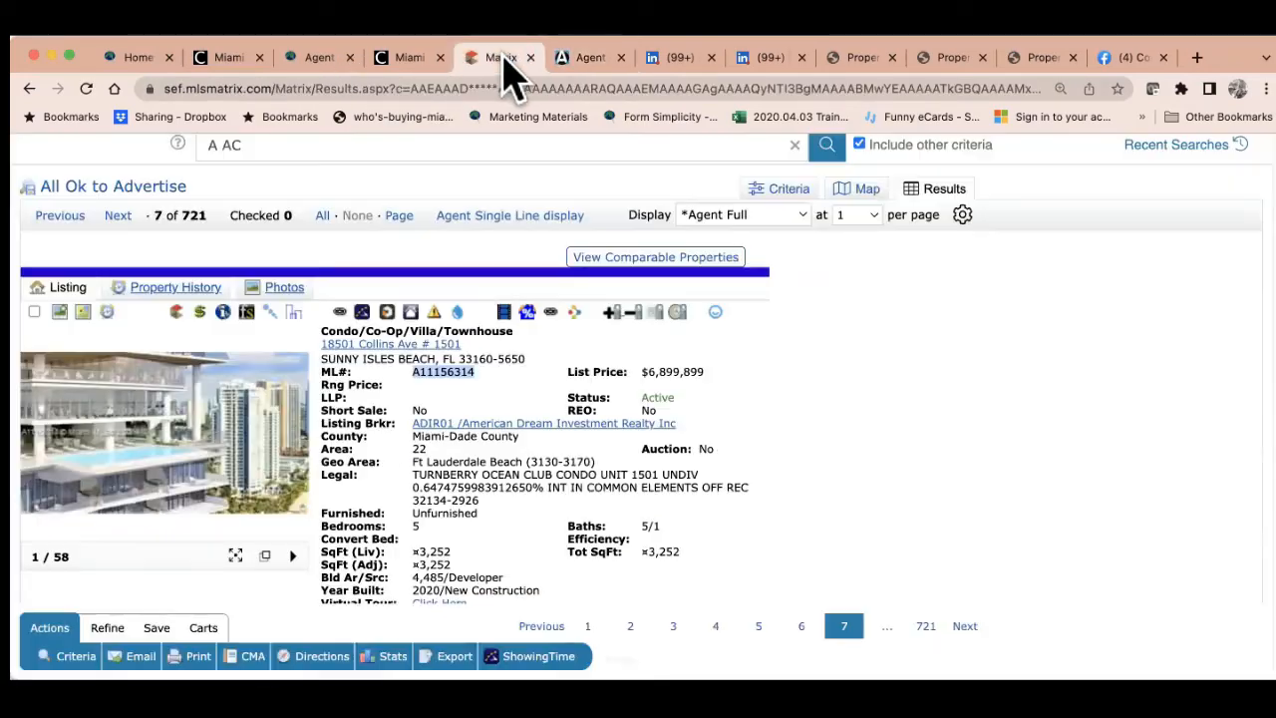
{"action": "left_click", "coordinate": [115, 217]}
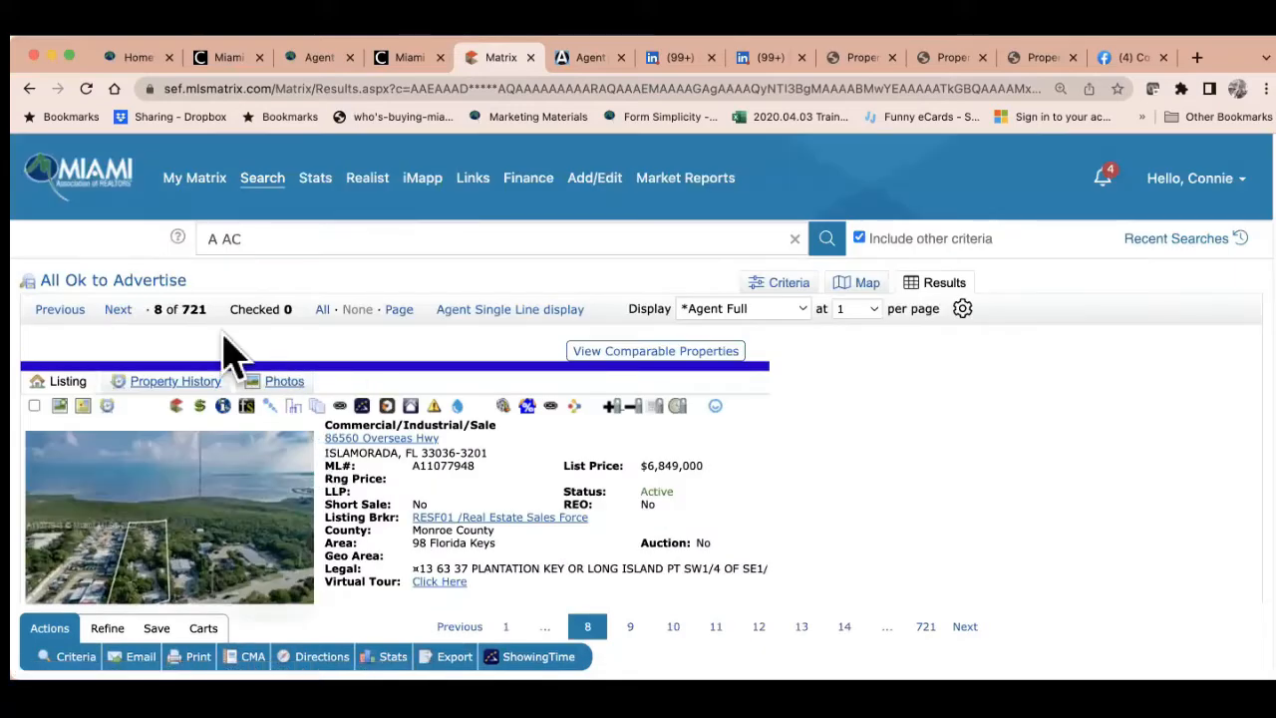
{"action": "left_click", "coordinate": [119, 312]}
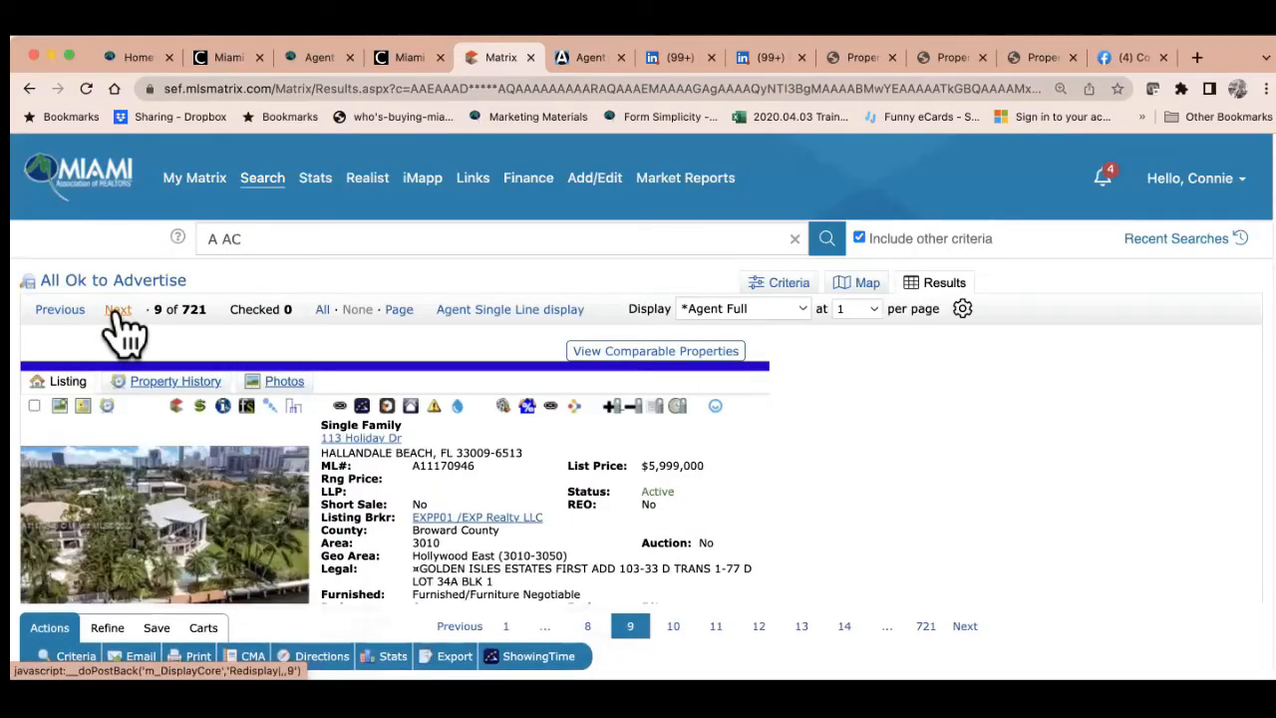
{"action": "left_click", "coordinate": [118, 312]}
{"action": "left_click", "coordinate": [119, 312]}
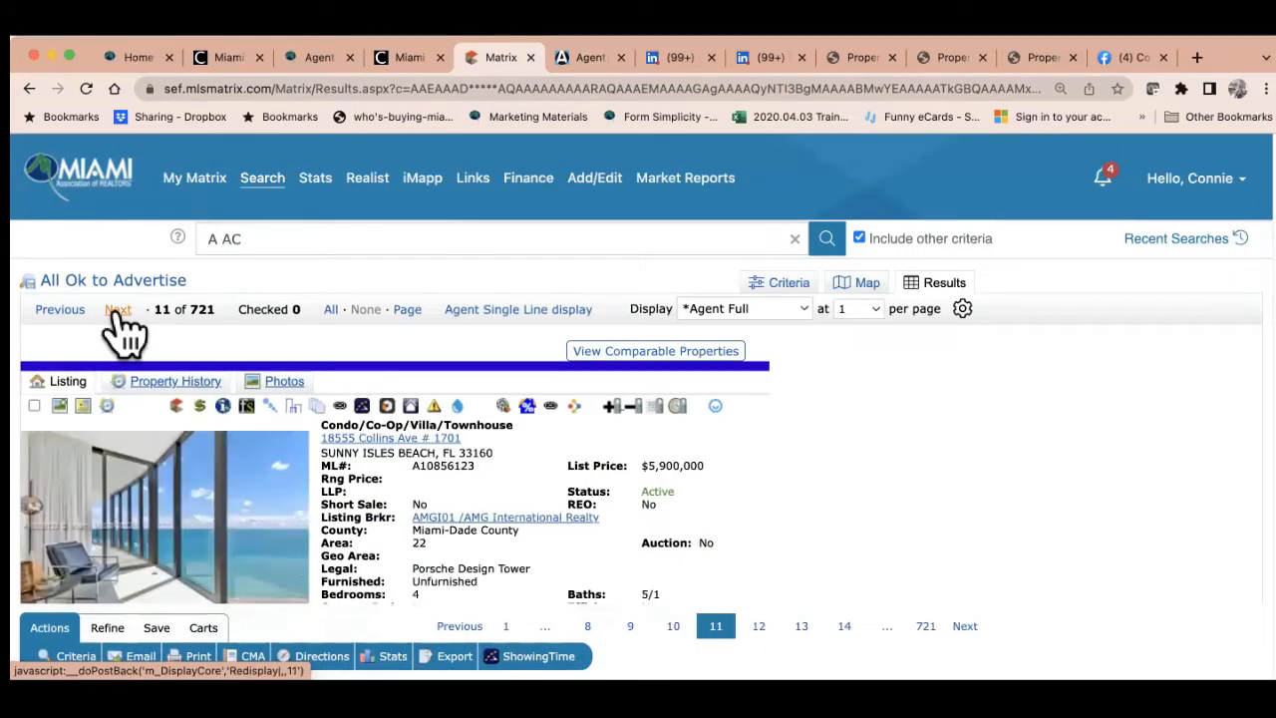
{"action": "scroll", "coordinate": [533, 523], "scroll_direction": "down", "scroll_amount": 10}
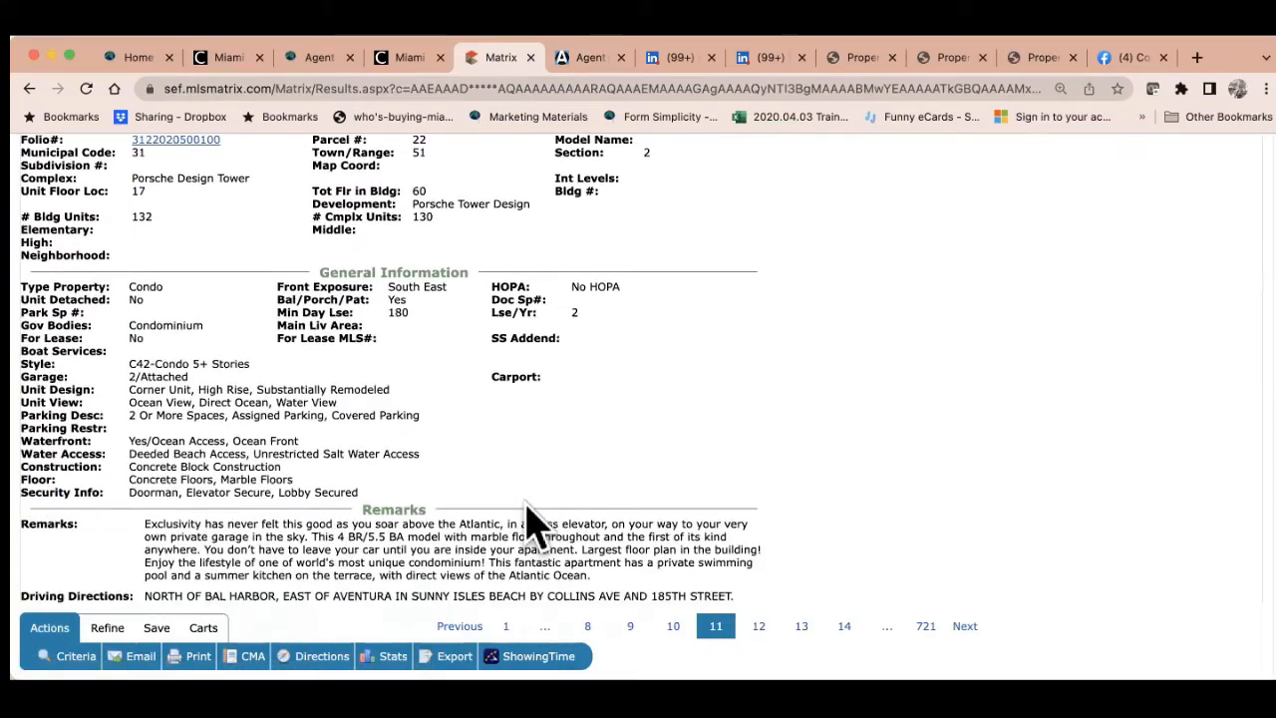
{"action": "scroll", "coordinate": [533, 524], "scroll_direction": "down", "scroll_amount": 5}
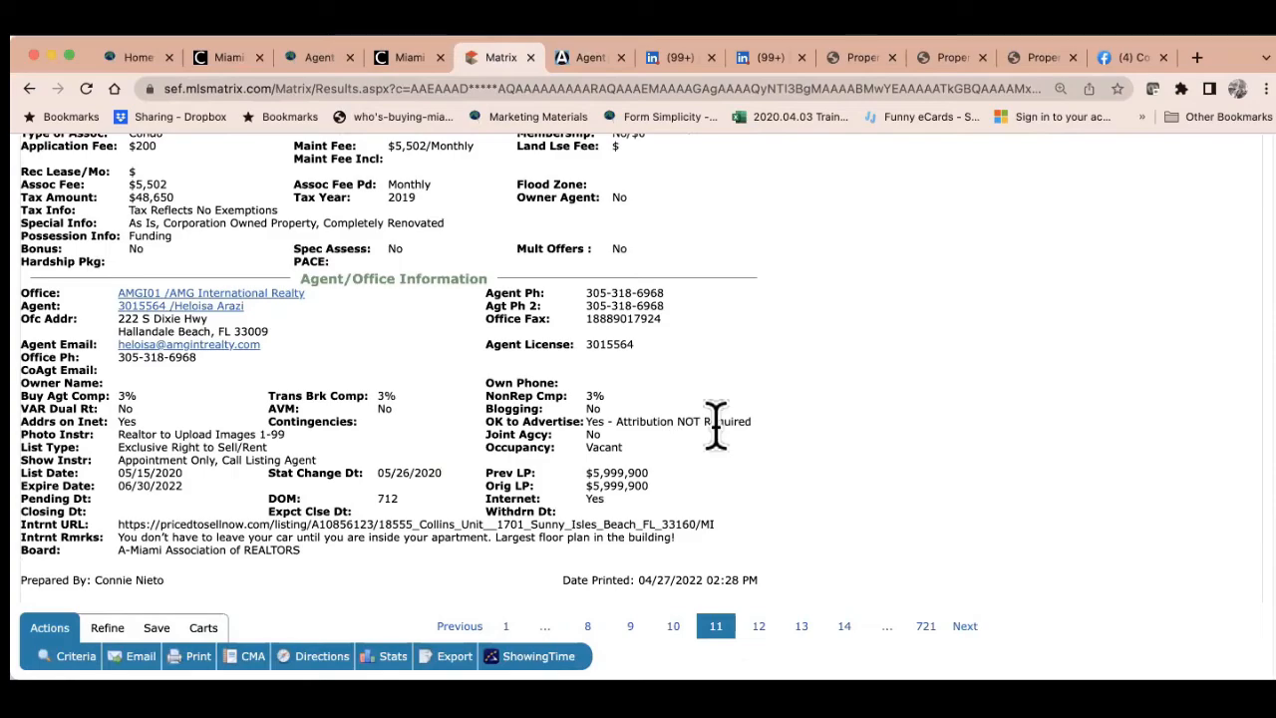
{"action": "scroll", "coordinate": [737, 448], "scroll_direction": "up", "scroll_amount": 10}
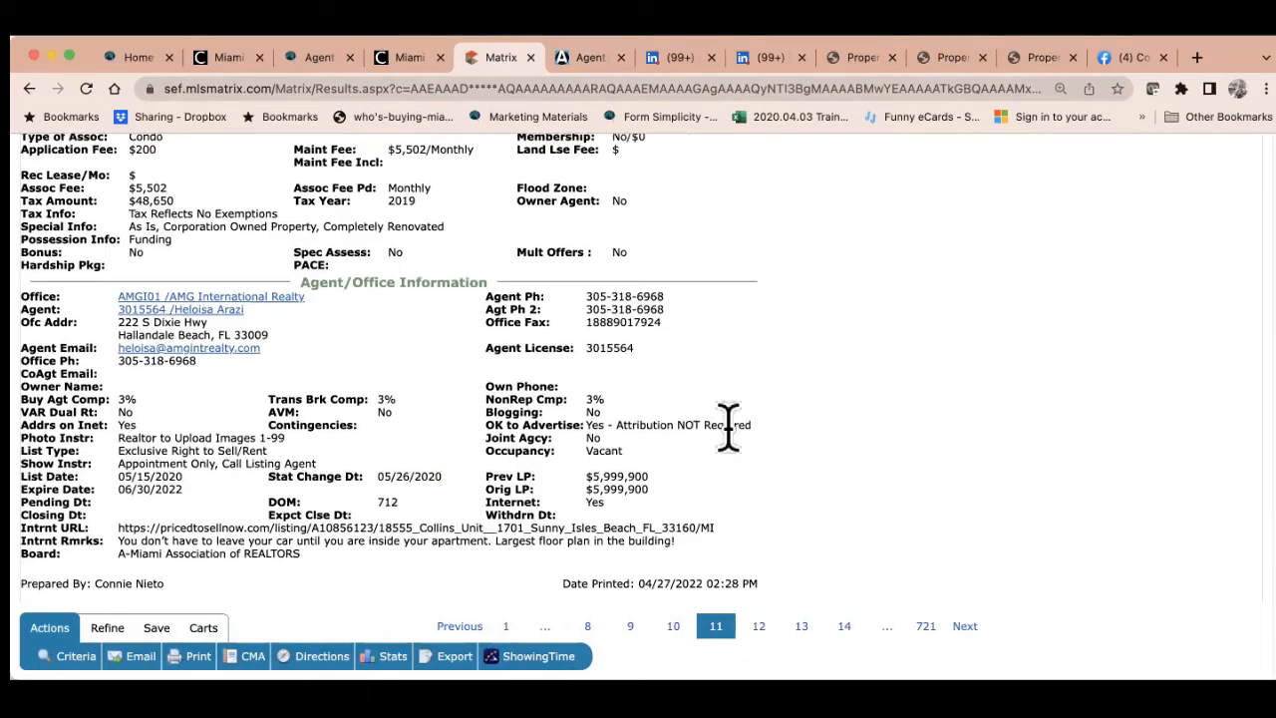
{"action": "scroll", "coordinate": [737, 449], "scroll_direction": "up", "scroll_amount": 15}
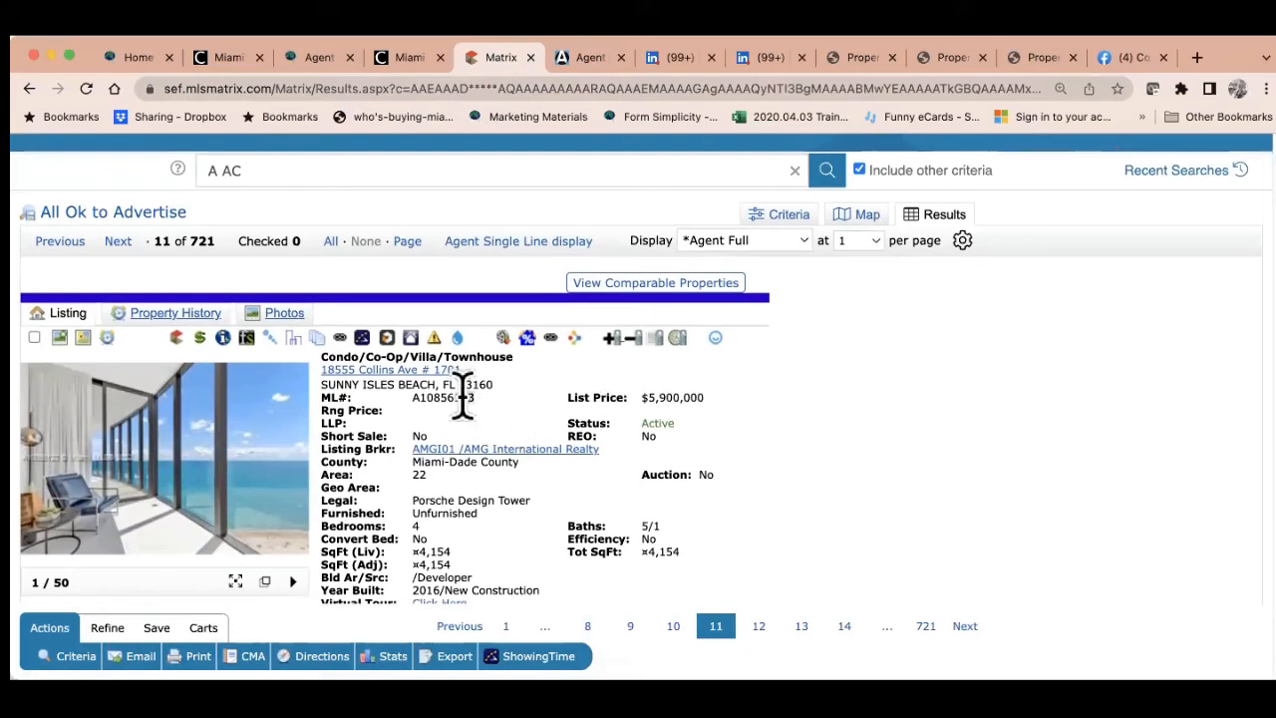
Copy the listing's ML# A10856123 and return to the Agent 3000 tab
{"action": "left_click_drag", "start_coordinate": [477, 398], "coordinate": [413, 399]}
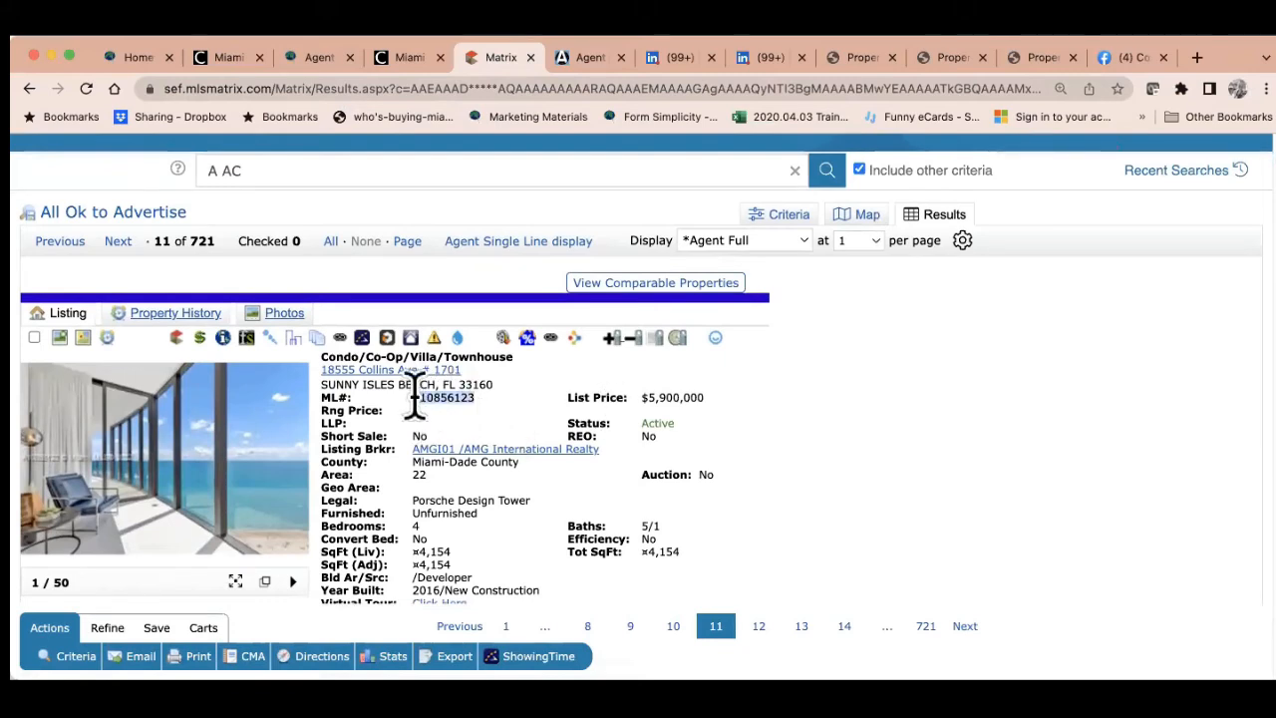
{"action": "right_click", "coordinate": [414, 400]}
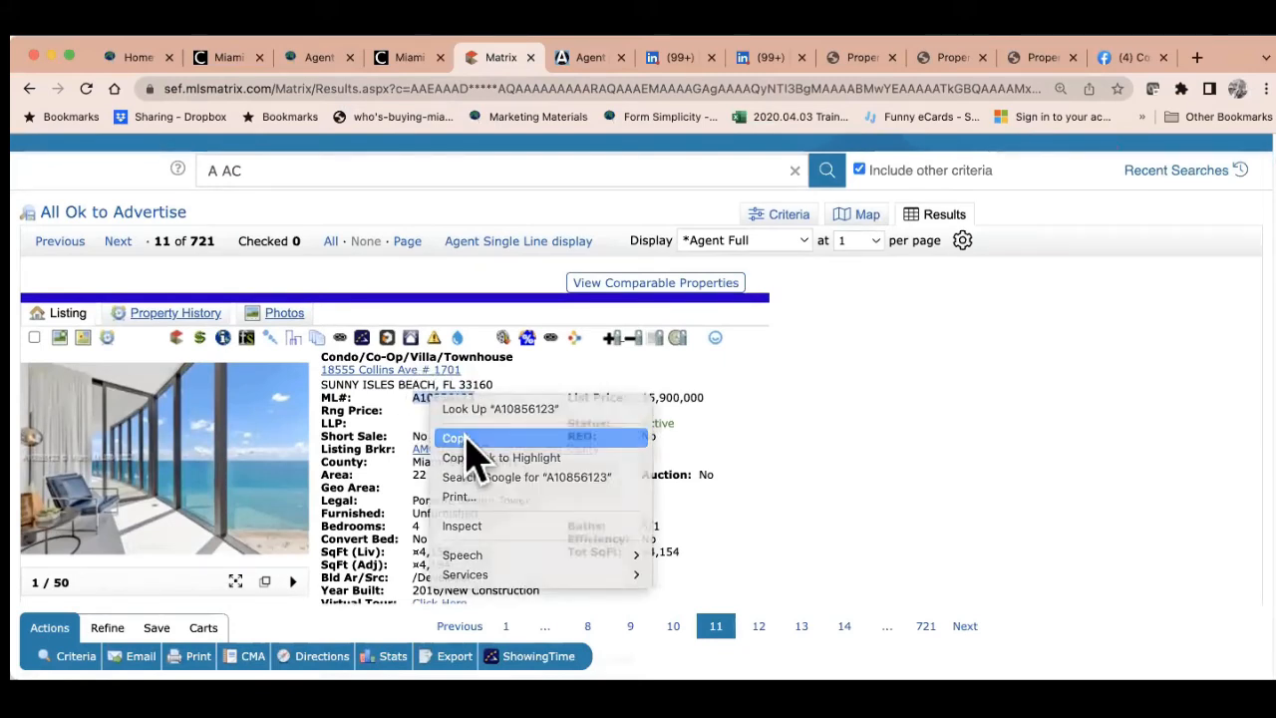
{"action": "left_click", "coordinate": [461, 439]}
{"action": "left_click", "coordinate": [592, 60]}
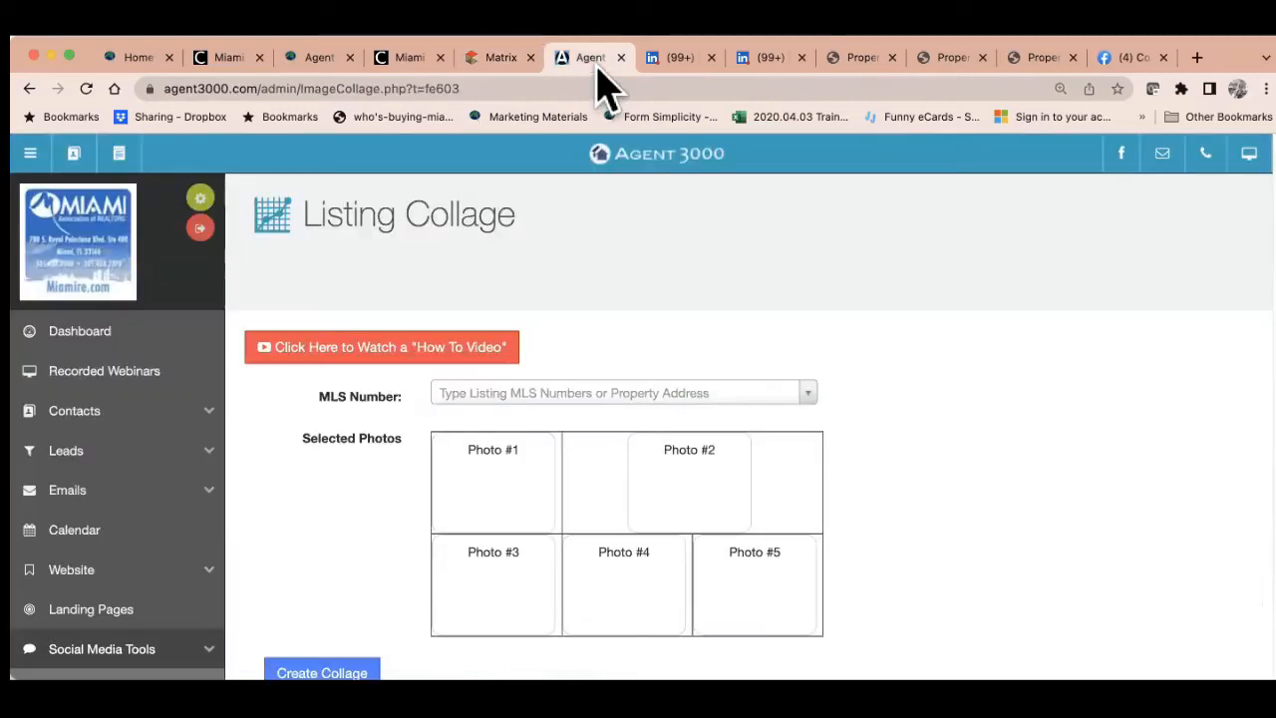
Paste MLS number A10856123, select the matching listing, and accept the advertising terms
{"action": "right_click", "coordinate": [451, 396]}
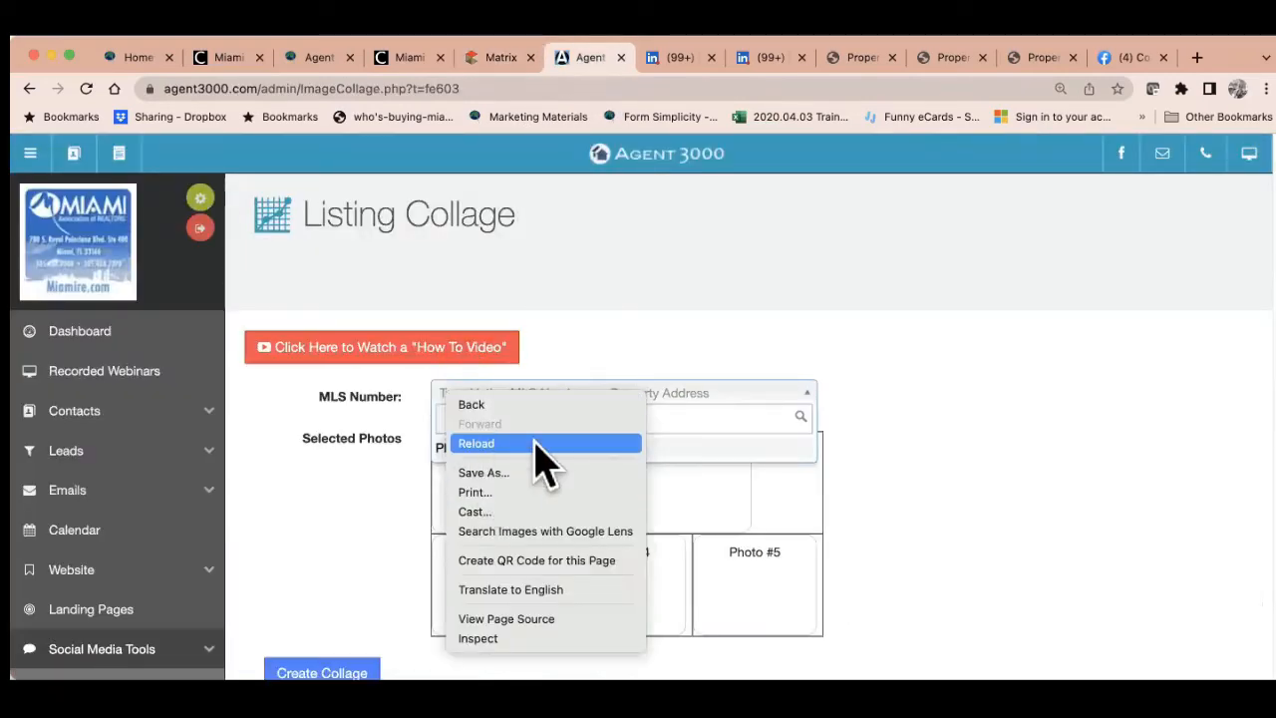
{"action": "left_click", "coordinate": [665, 419]}
{"action": "right_click", "coordinate": [664, 418]}
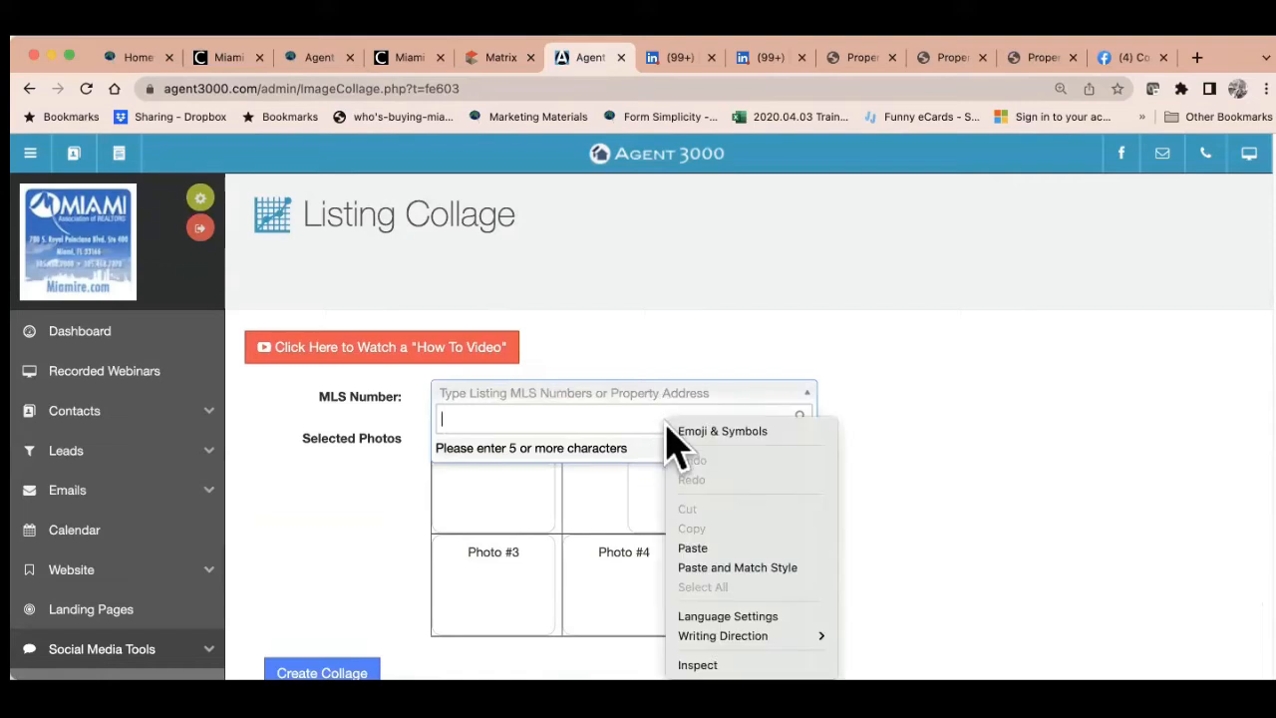
{"action": "left_click", "coordinate": [703, 548]}
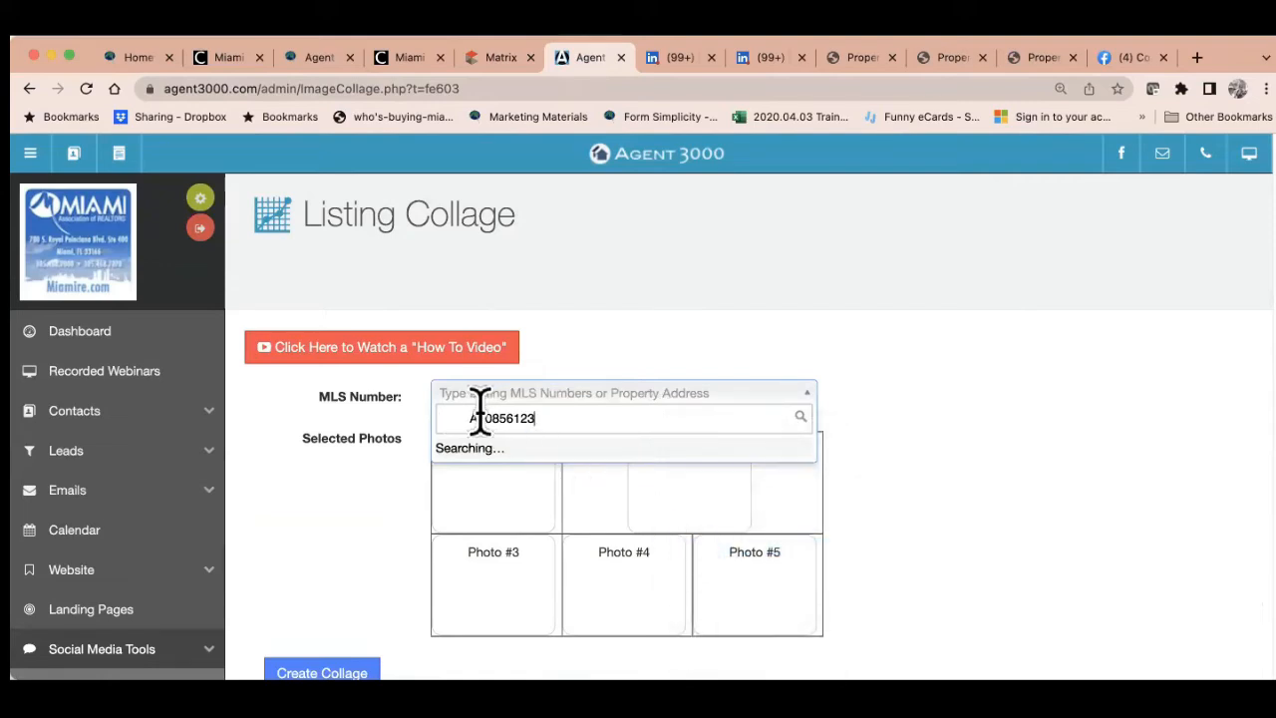
{"action": "left_click_drag", "start_coordinate": [470, 418], "coordinate": [342, 409]}
{"action": "key", "text": "BackSpace"}
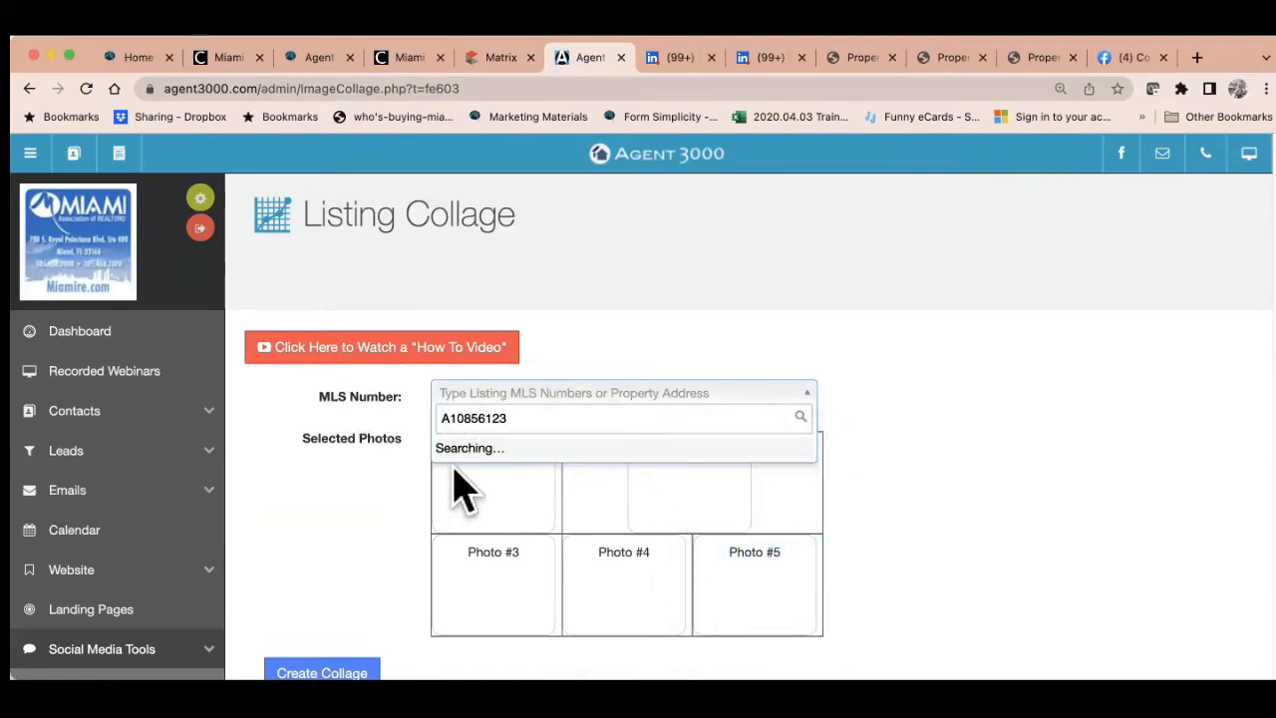
{"action": "left_click", "coordinate": [526, 477]}
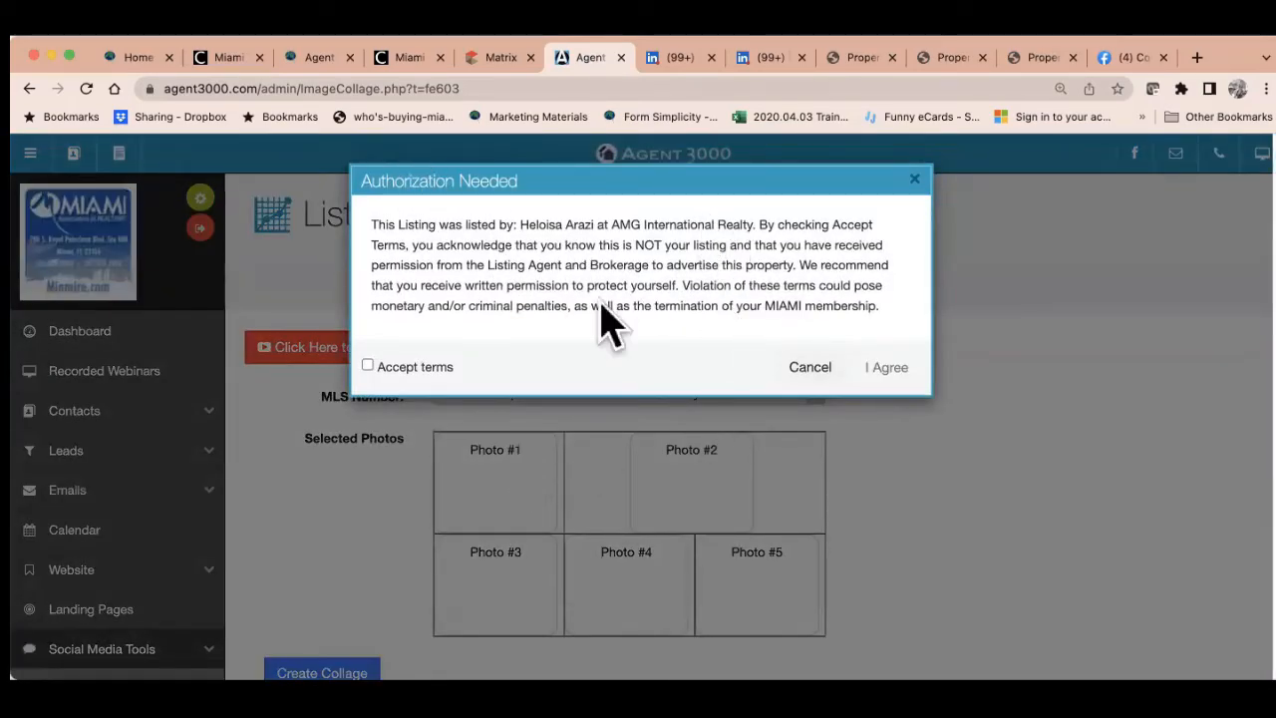
{"action": "left_click", "coordinate": [367, 365]}
{"action": "left_click", "coordinate": [886, 369]}
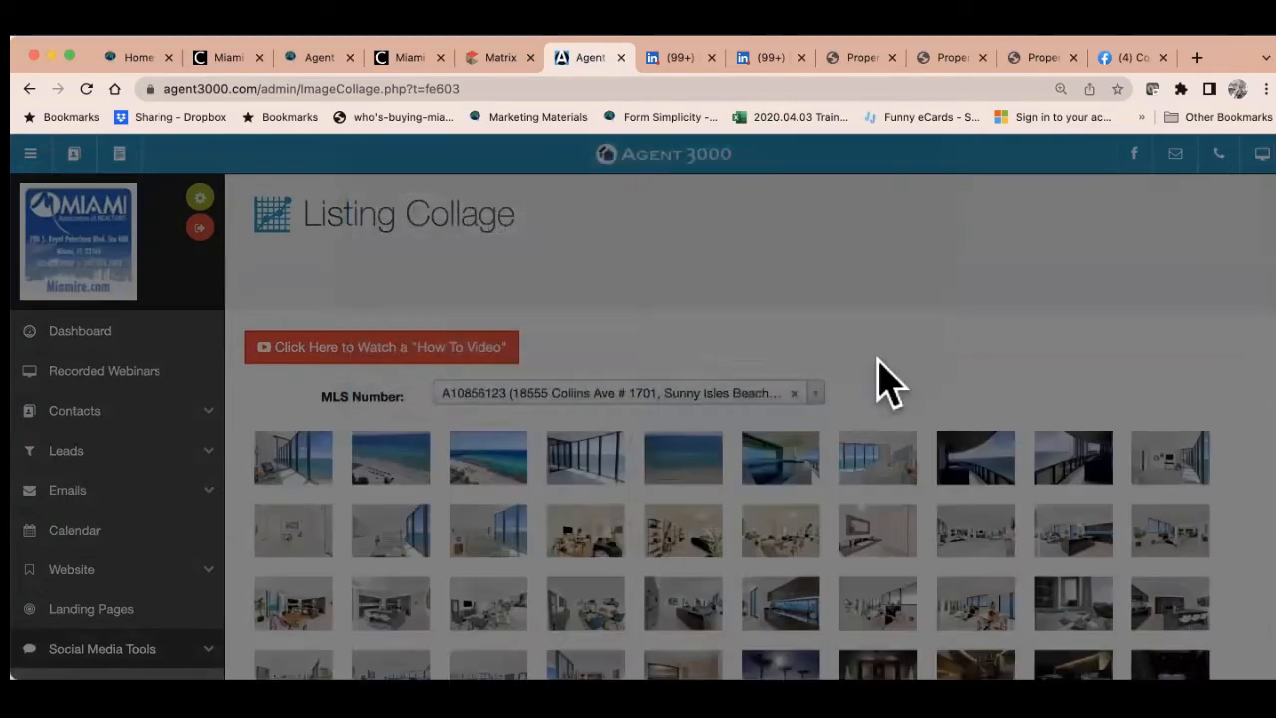
Fill the five photo slots, including window-view, beach balcony, hallway and interior room photos
{"action": "scroll", "coordinate": [802, 397], "scroll_direction": "down", "scroll_amount": 4}
{"action": "scroll", "coordinate": [802, 376], "scroll_direction": "down", "scroll_amount": 2}
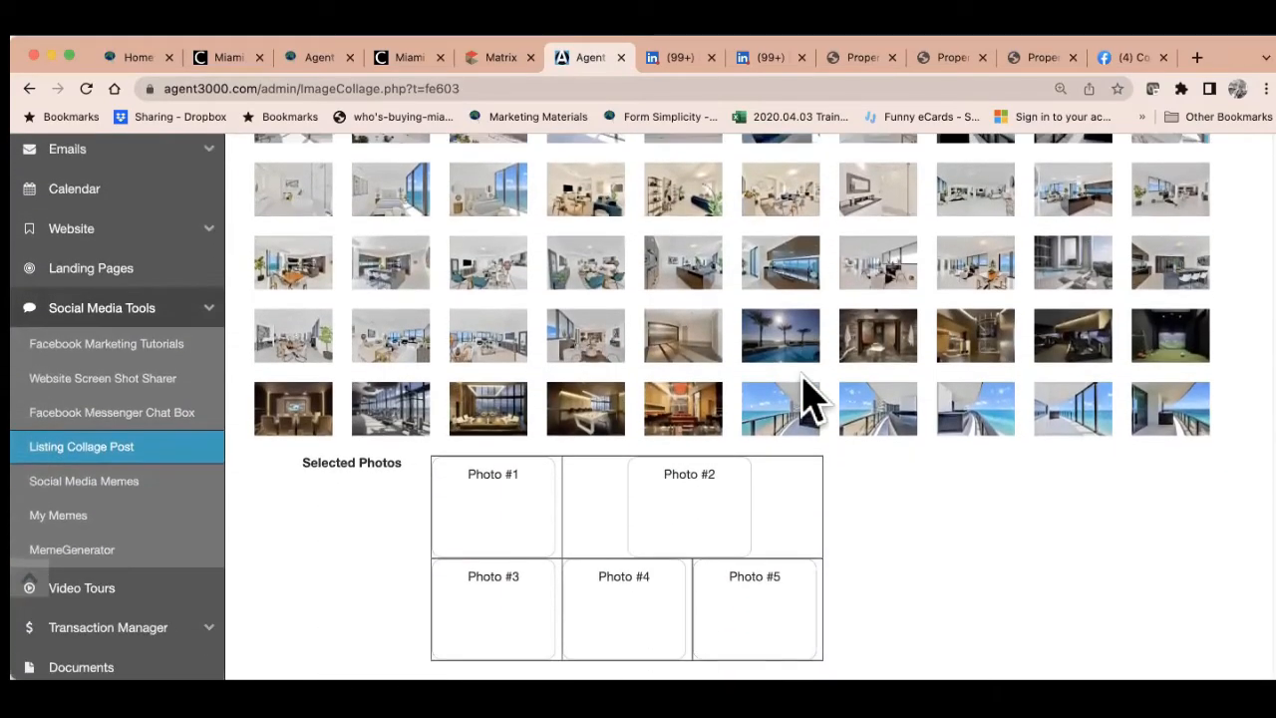
{"action": "left_click_drag", "start_coordinate": [307, 140], "coordinate": [507, 566]}
{"action": "left_click_drag", "start_coordinate": [489, 196], "coordinate": [688, 556]}
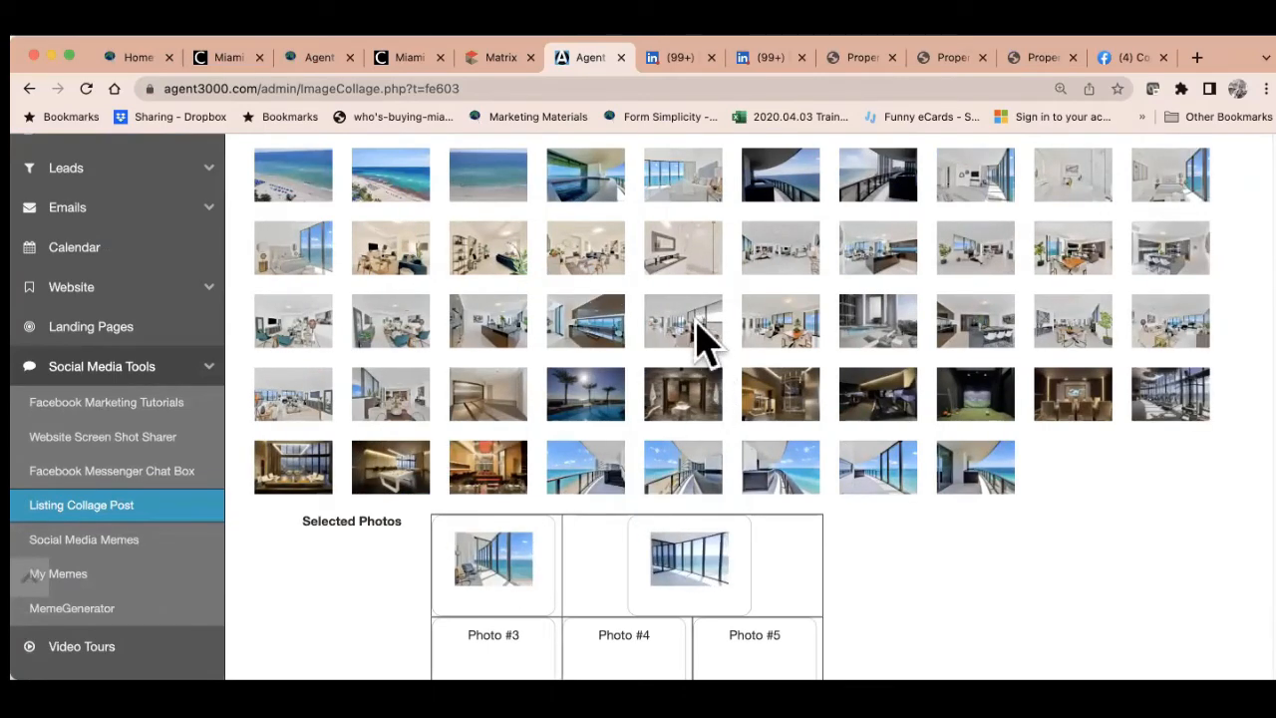
{"action": "scroll", "coordinate": [698, 339], "scroll_direction": "down", "scroll_amount": 3}
{"action": "left_click_drag", "start_coordinate": [588, 267], "coordinate": [518, 458]}
{"action": "left_click_drag", "start_coordinate": [499, 185], "coordinate": [612, 418]}
{"action": "left_click_drag", "start_coordinate": [399, 210], "coordinate": [761, 478]}
Generate the collage and share it through the Facebook icon
{"action": "left_click", "coordinate": [322, 543]}
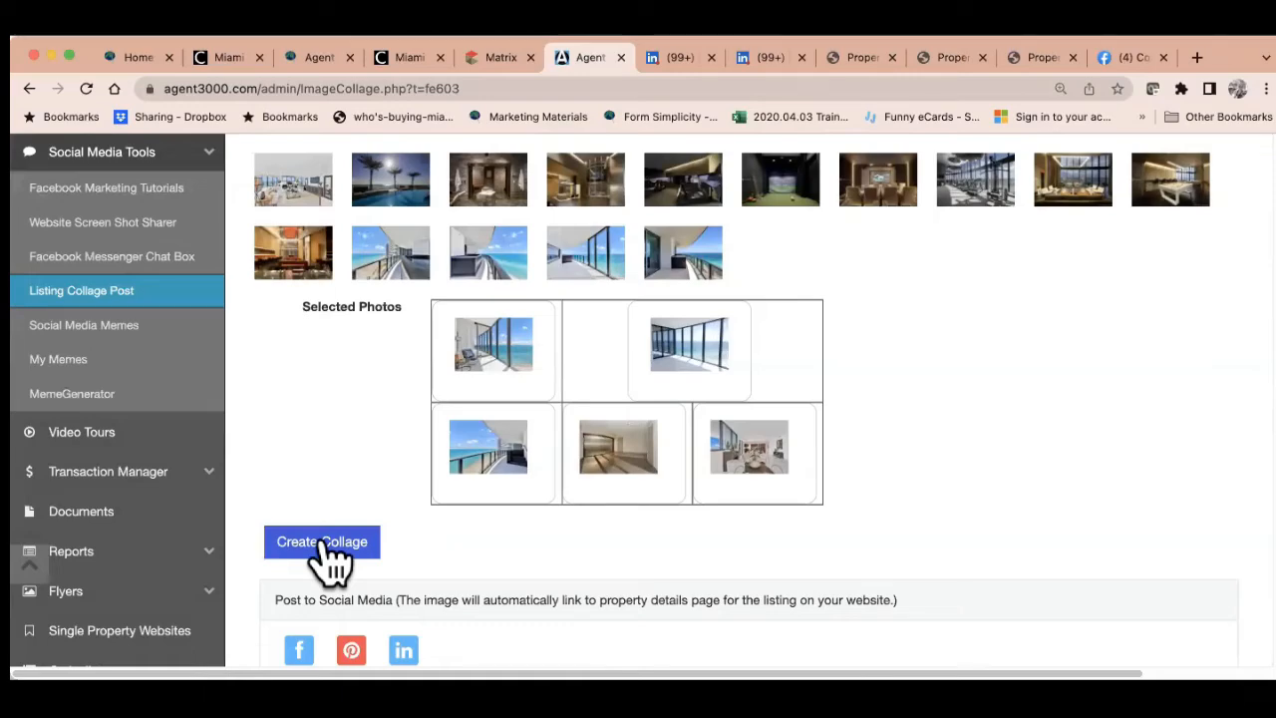
{"action": "scroll", "coordinate": [646, 363], "scroll_direction": "up", "scroll_amount": 5}
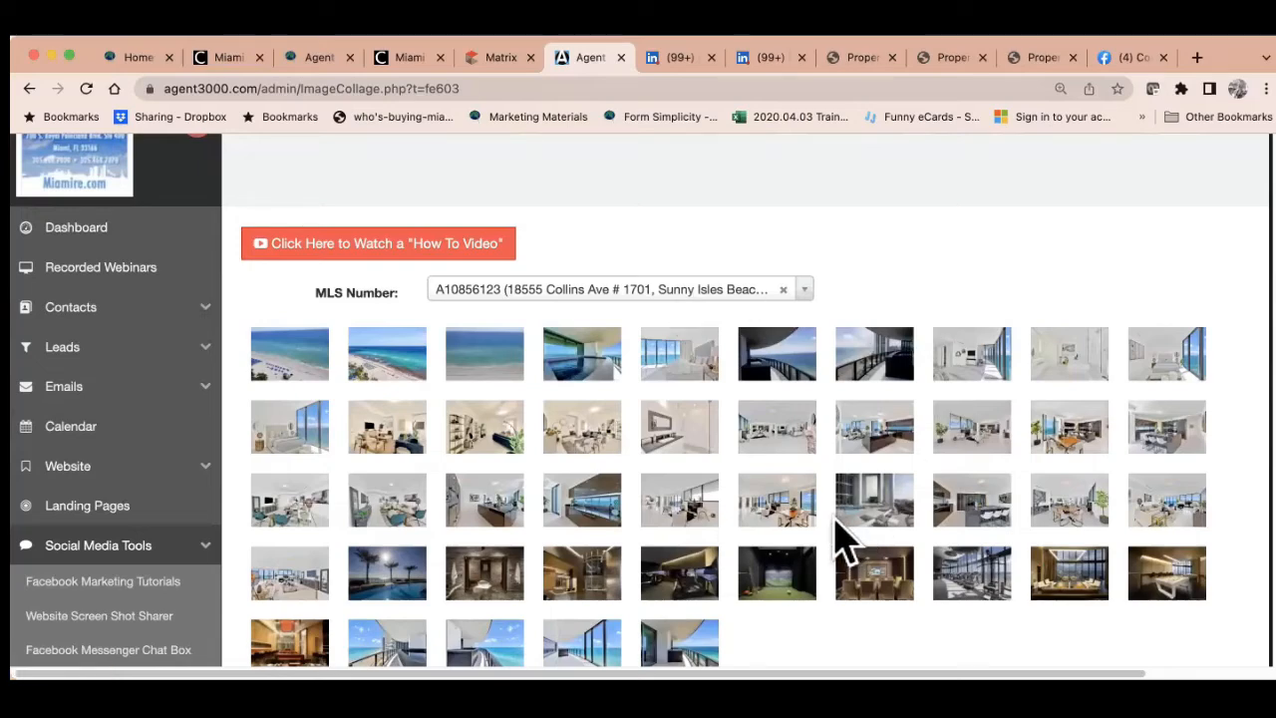
{"action": "scroll", "coordinate": [840, 528], "scroll_direction": "down", "scroll_amount": 5}
{"action": "scroll", "coordinate": [840, 513], "scroll_direction": "down", "scroll_amount": 3}
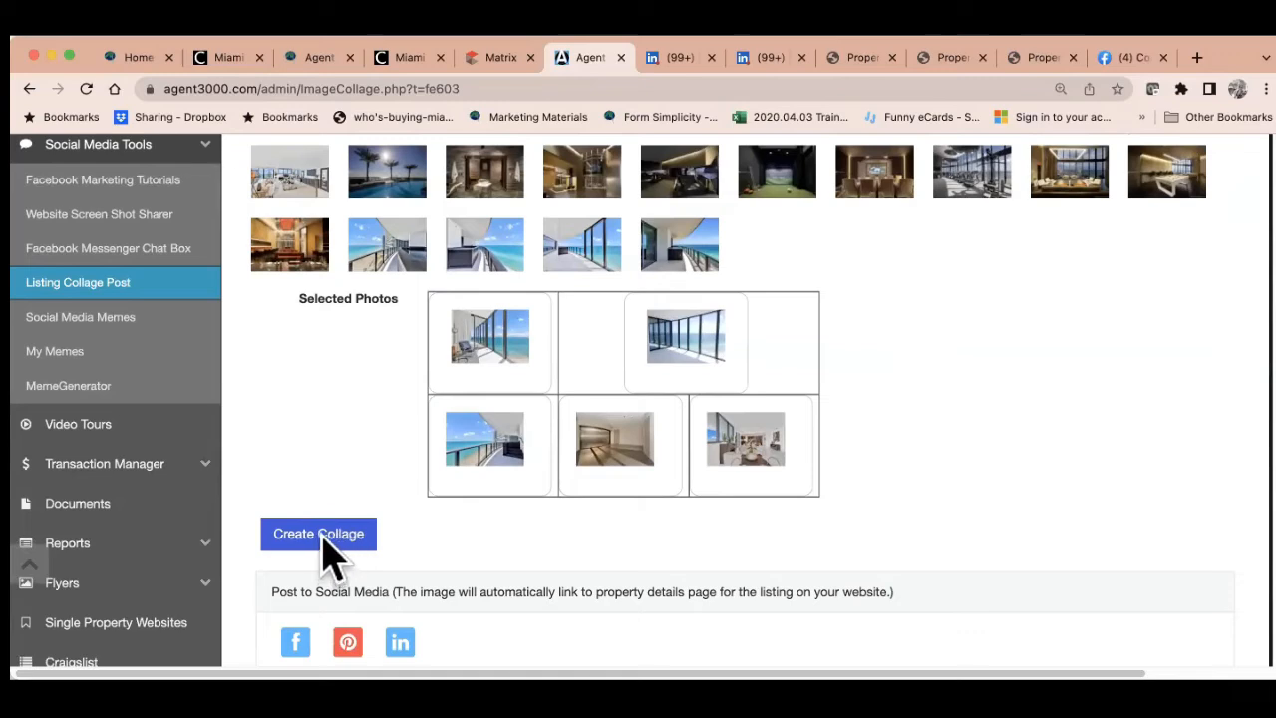
{"action": "left_click", "coordinate": [296, 643]}
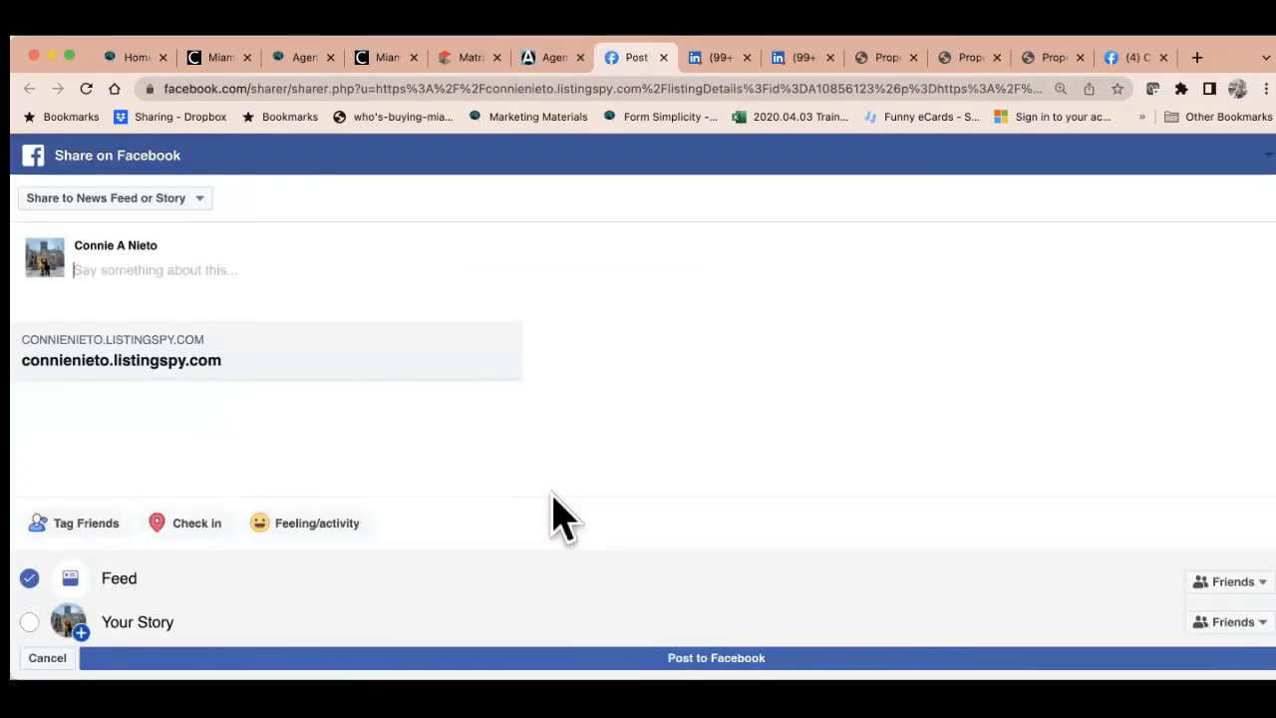
Set the share destination to the managed real estate instructor page
{"action": "left_click", "coordinate": [190, 204]}
{"action": "left_click", "coordinate": [165, 336]}
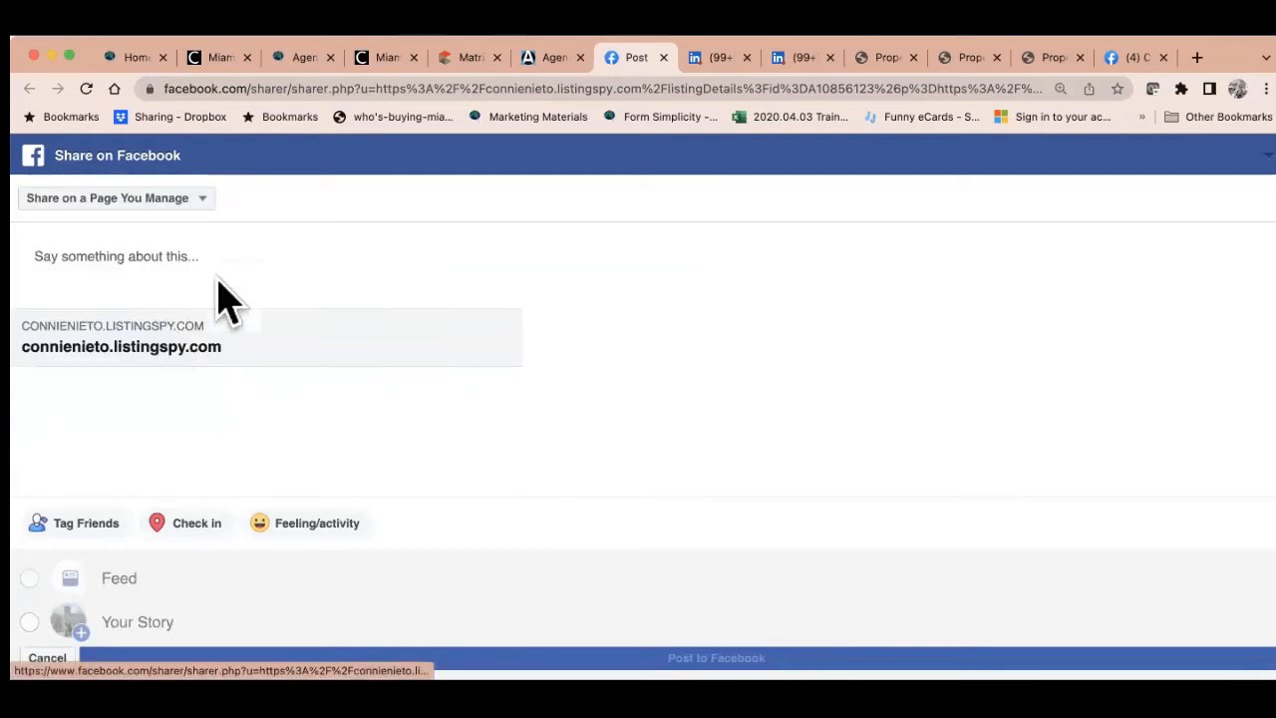
{"action": "left_click", "coordinate": [165, 242]}
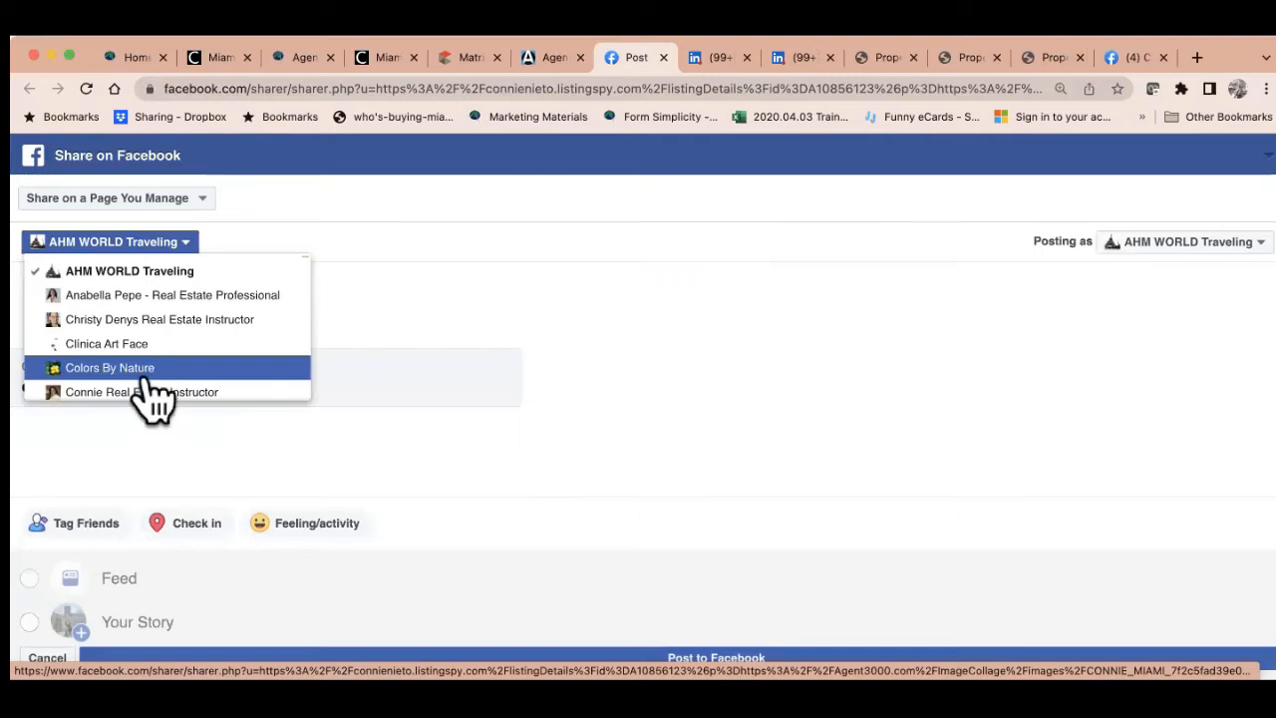
{"action": "left_click", "coordinate": [149, 394]}
Caption the post 'Gorgeous Condo...' promoting the free MIAMI tool Agent 3000, post it, and return to Agent 3000
{"action": "left_click", "coordinate": [170, 299]}
{"action": "type", "text": "G"}
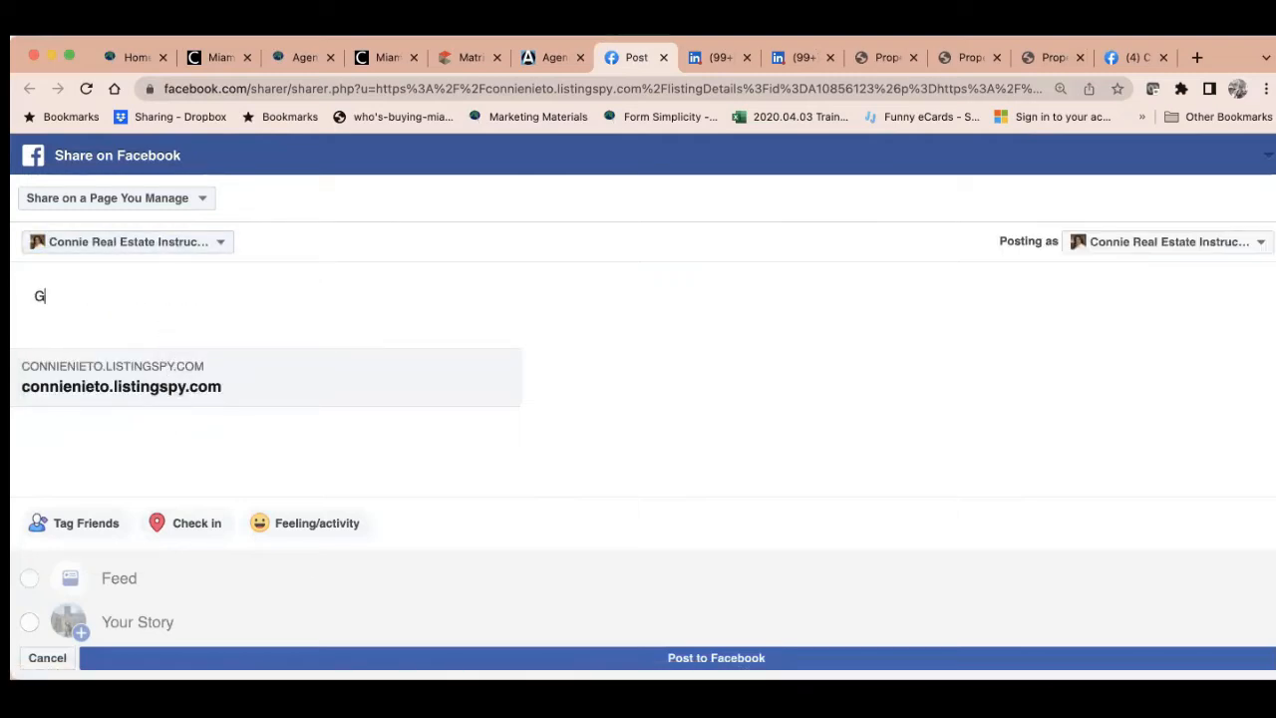
{"action": "type", "text": "orgeous Cont"}
{"action": "type", "text": "o..."}
{"action": "key", "text": "Return"}
{"action": "type", "text": "MIAMI member"}
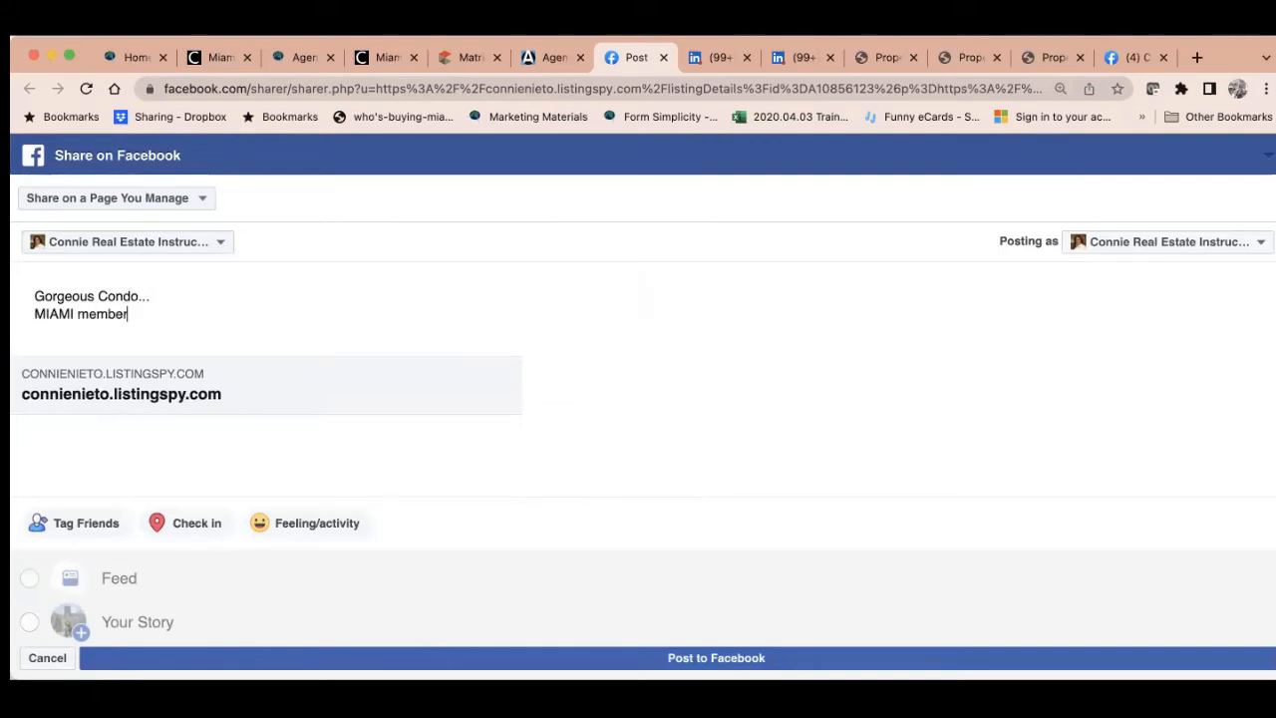
{"action": "type", "text": "s share ti"}
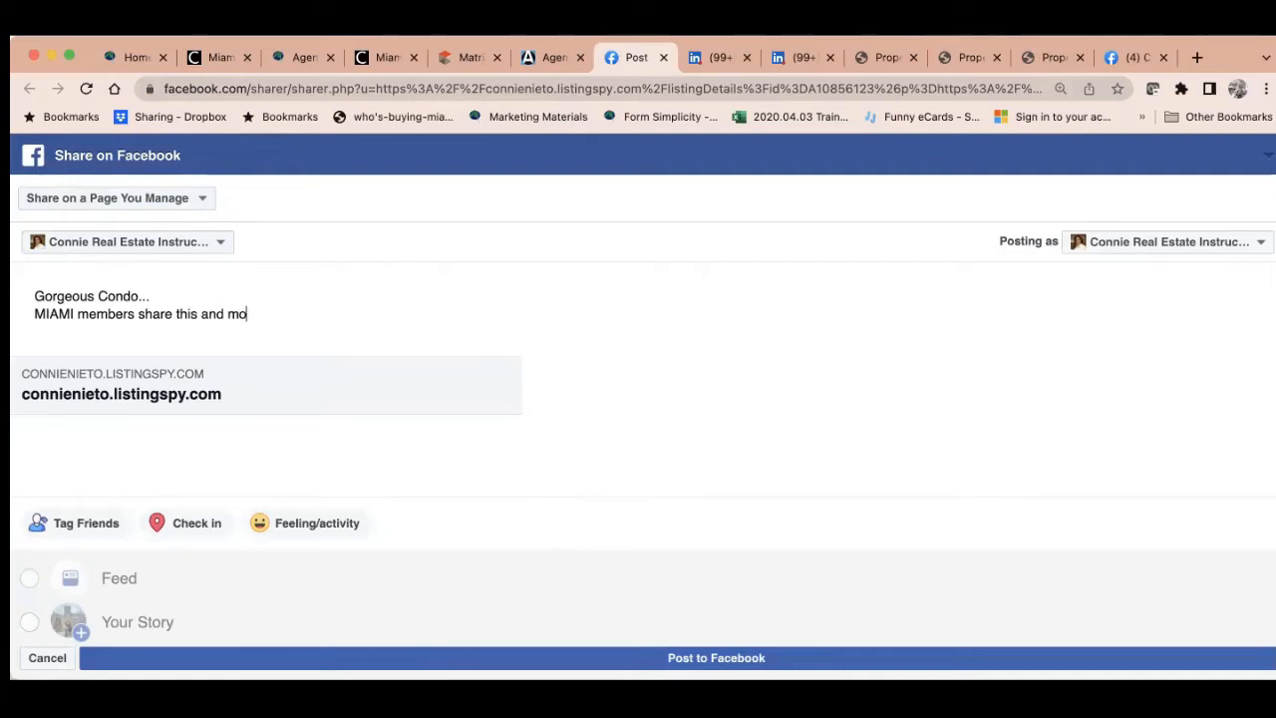
{"action": "type", "text": "ith your FREE"}
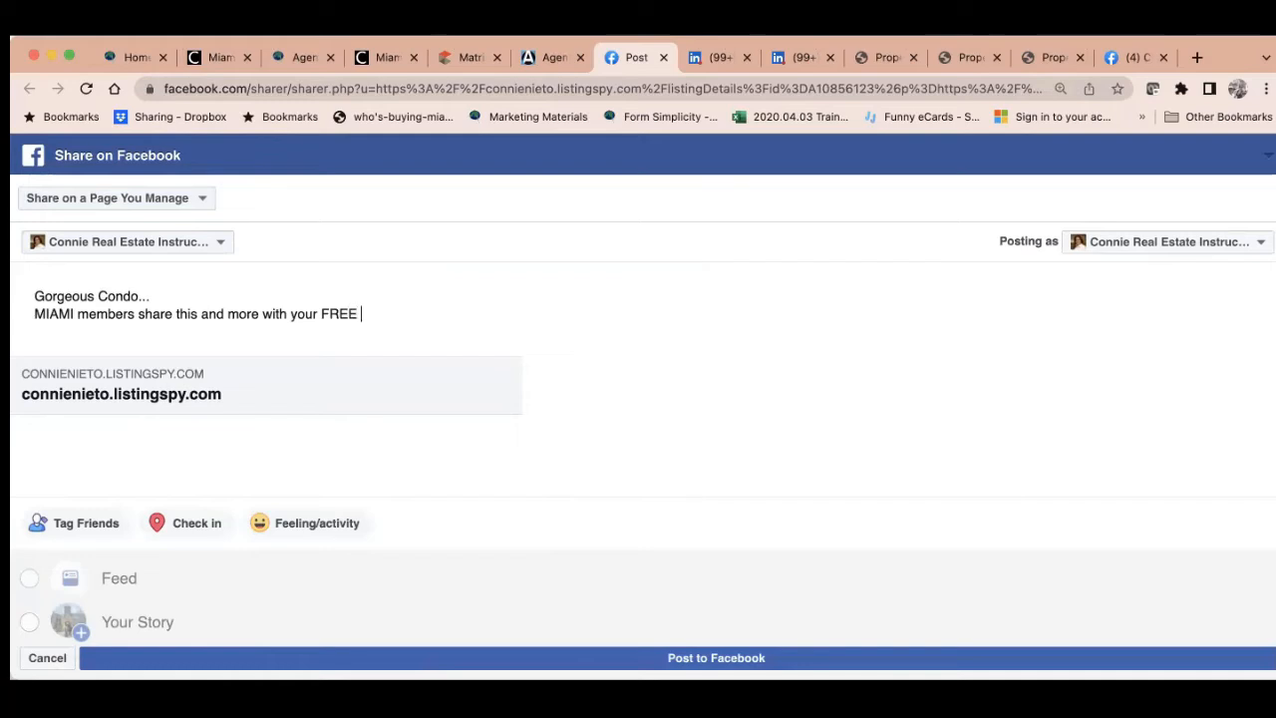
{"action": "type", "text": " from MIAMI Tool"}
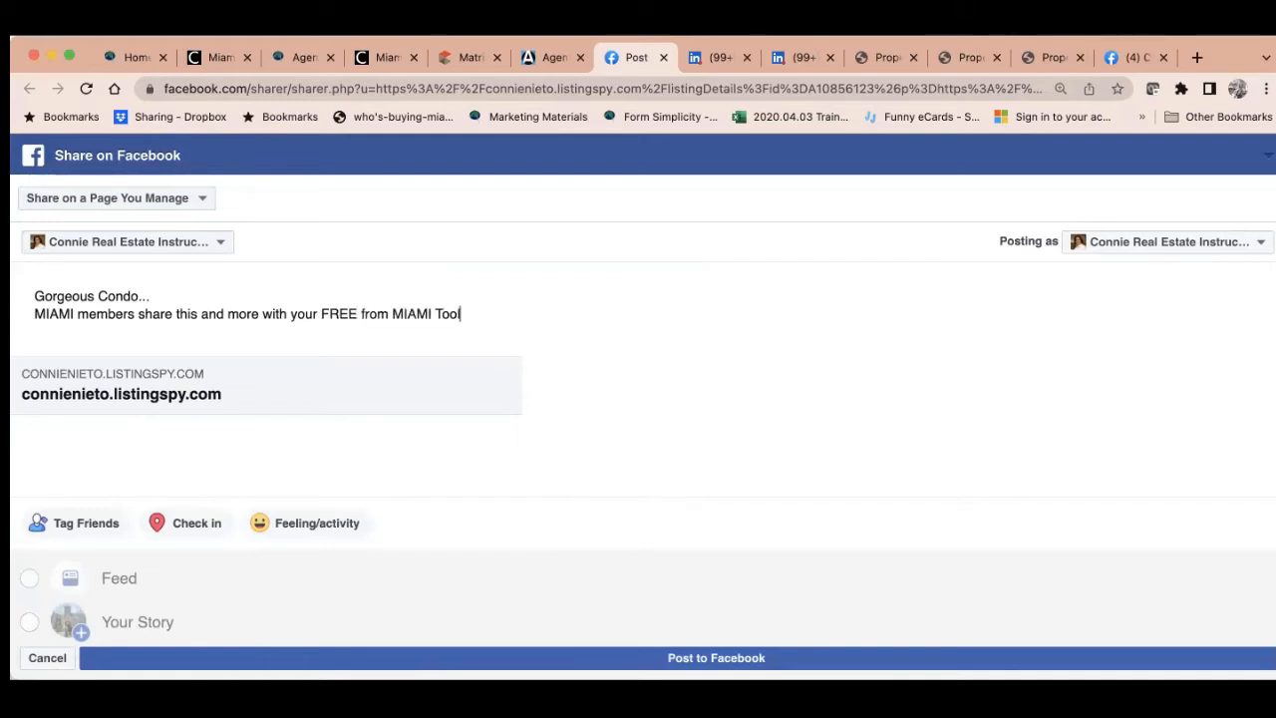
{"action": "type", "text": ", Agent 3000."}
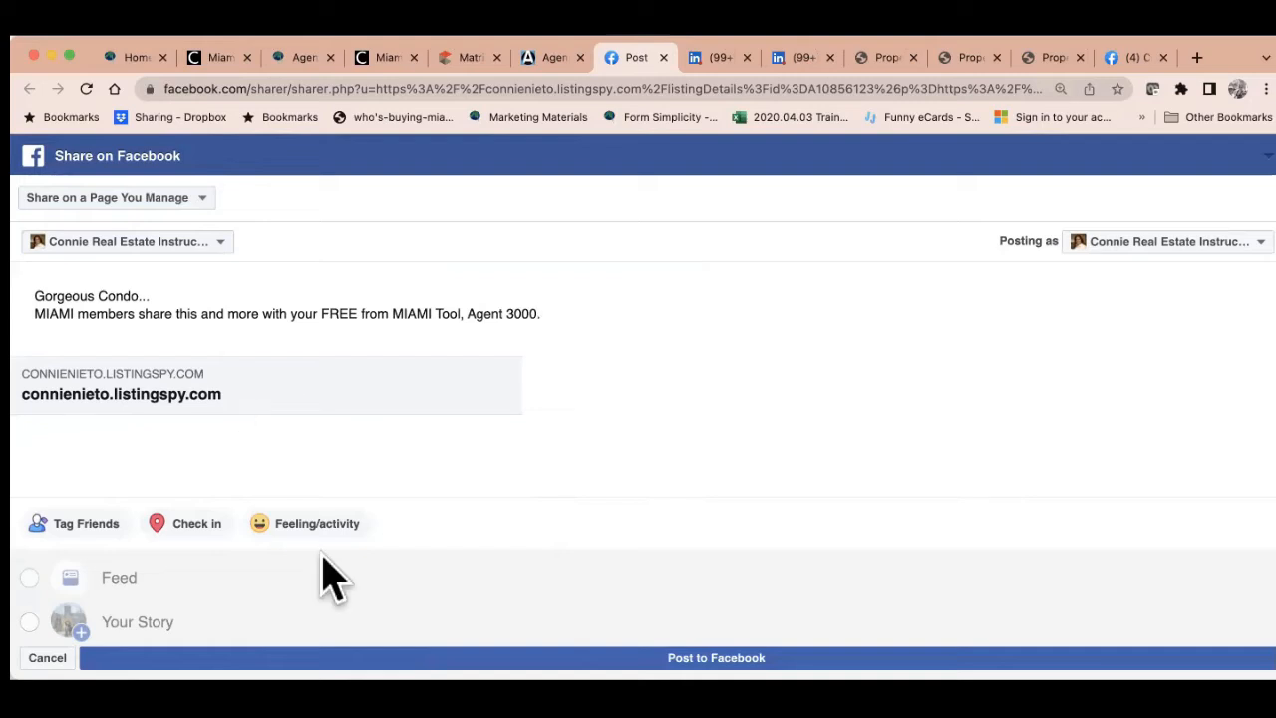
{"action": "left_click", "coordinate": [339, 658]}
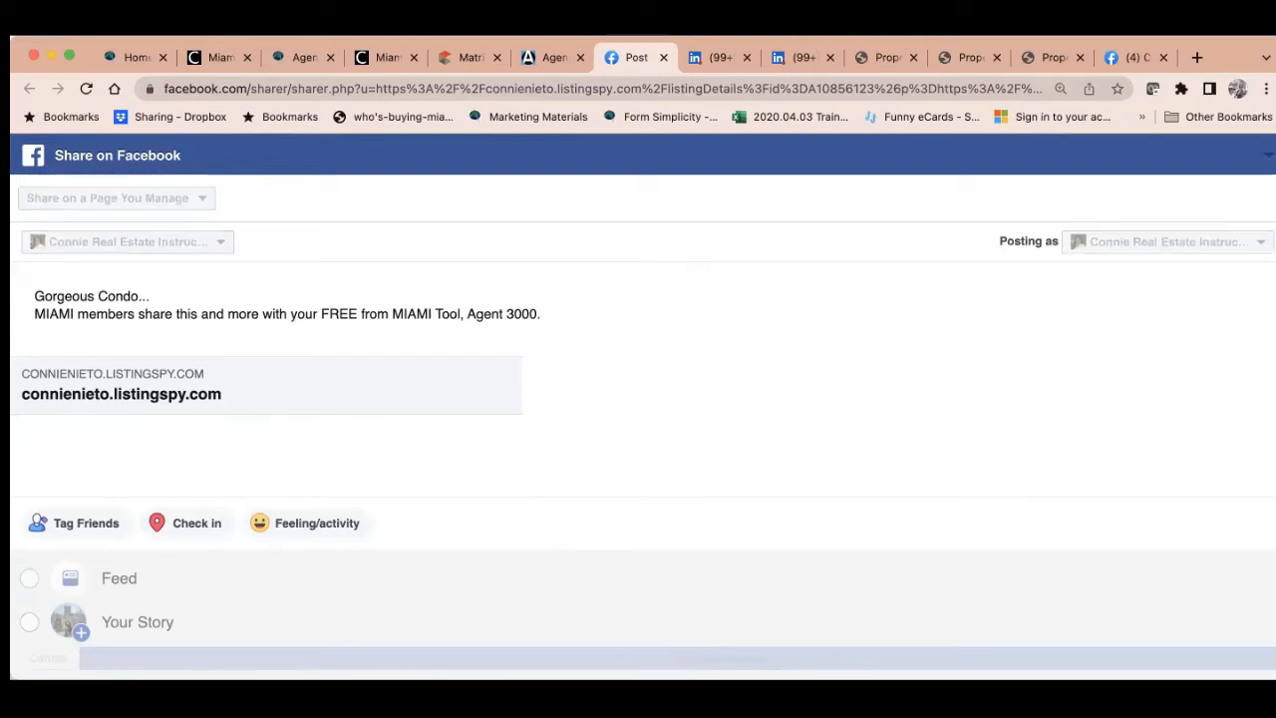
{"action": "left_click", "coordinate": [551, 60]}
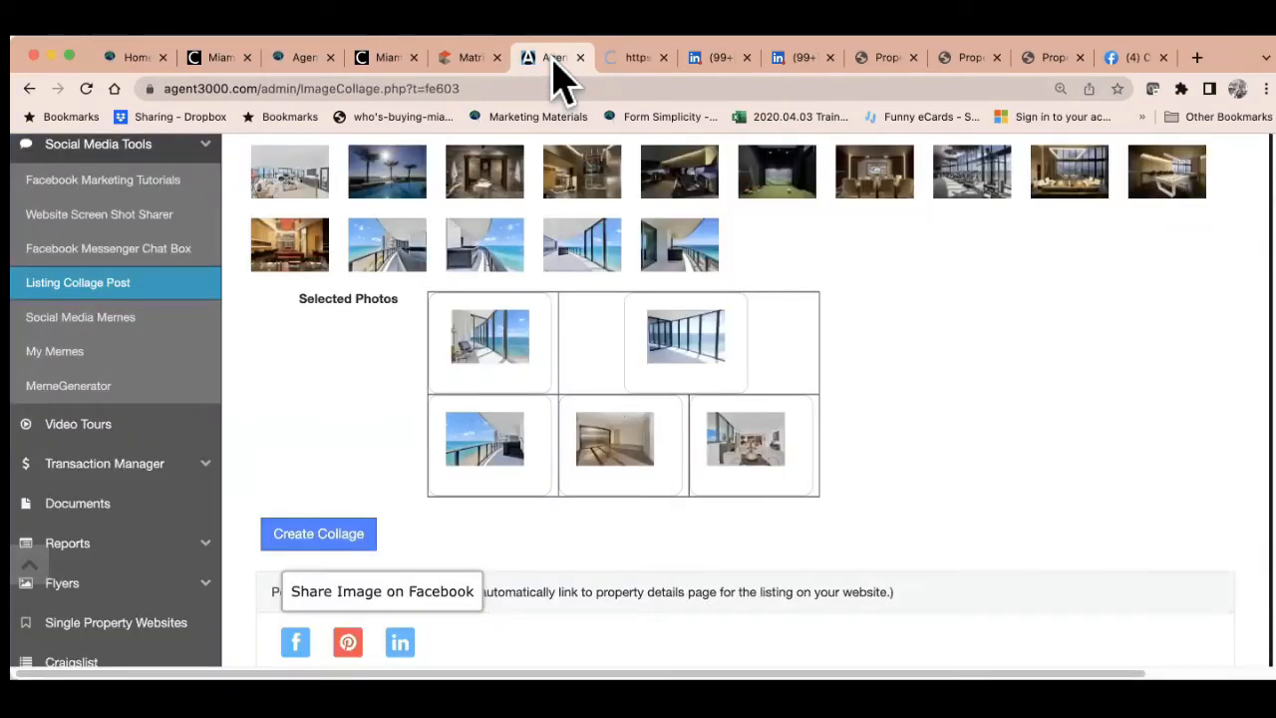
Close the leftover share tab and open 4 Photo Flyer from the Flyers list
{"action": "left_click", "coordinate": [663, 58]}
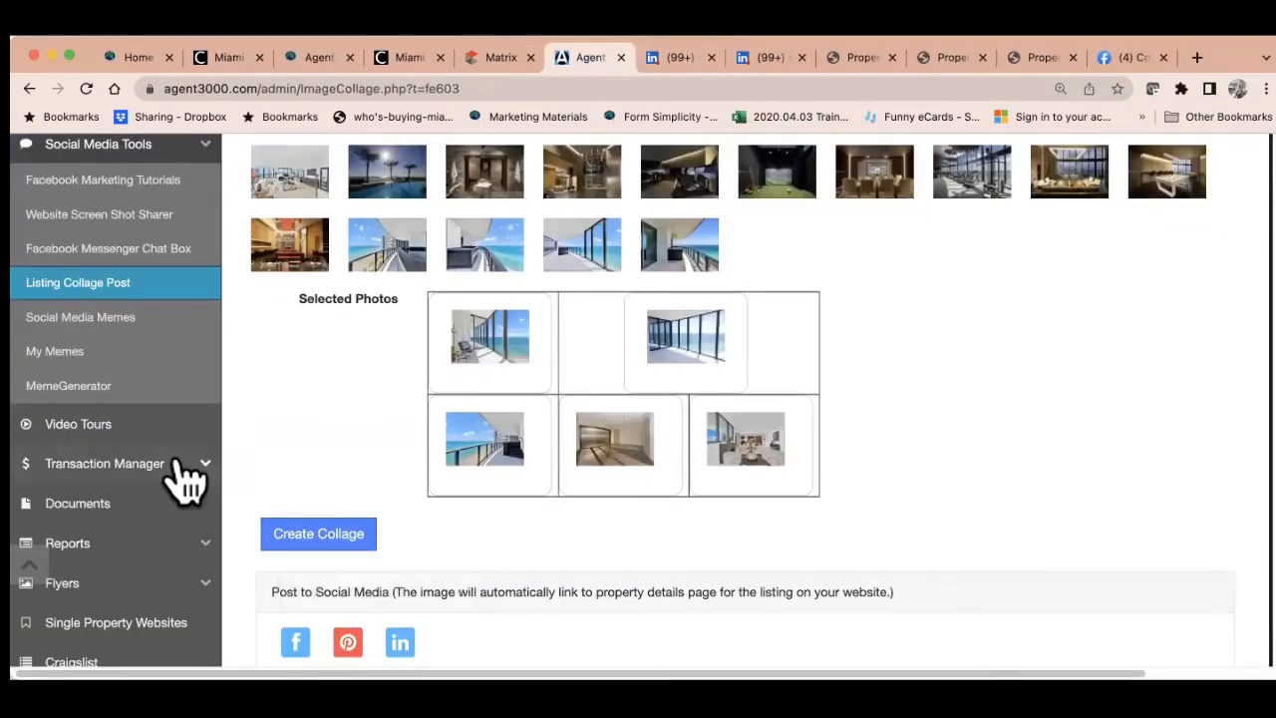
{"action": "scroll", "coordinate": [184, 480], "scroll_direction": "down", "scroll_amount": 3}
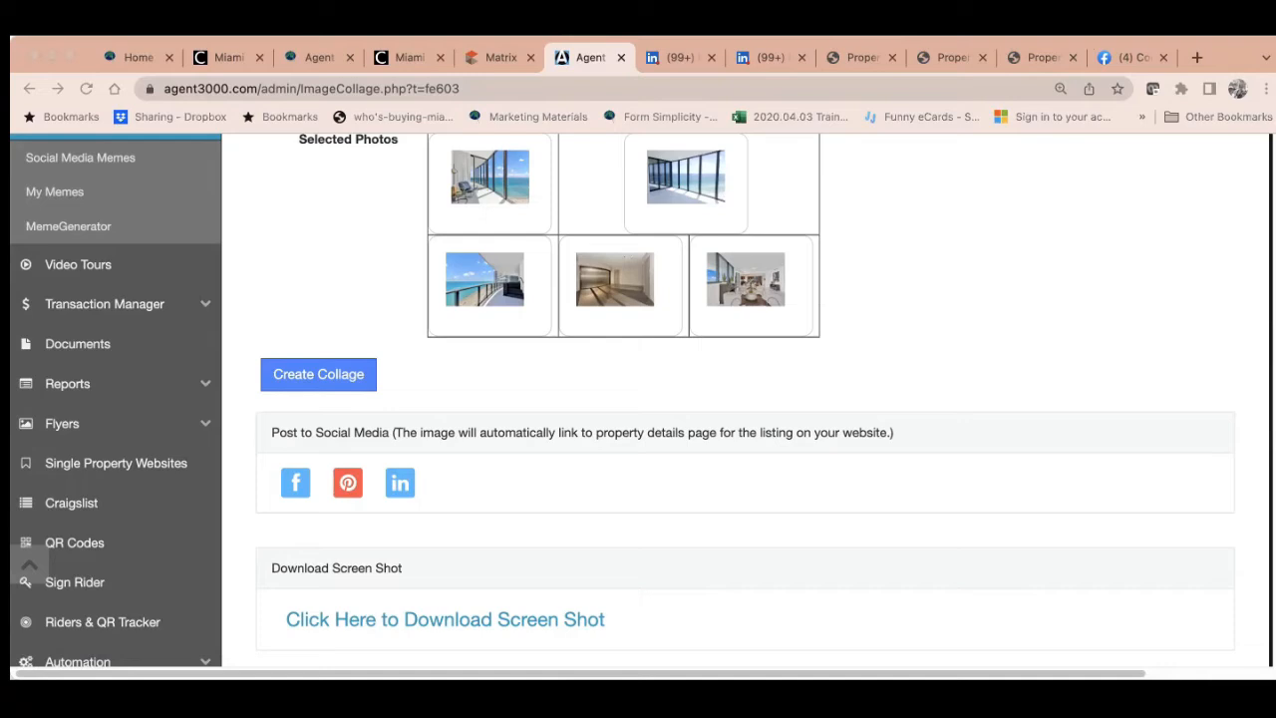
{"action": "left_click", "coordinate": [121, 426]}
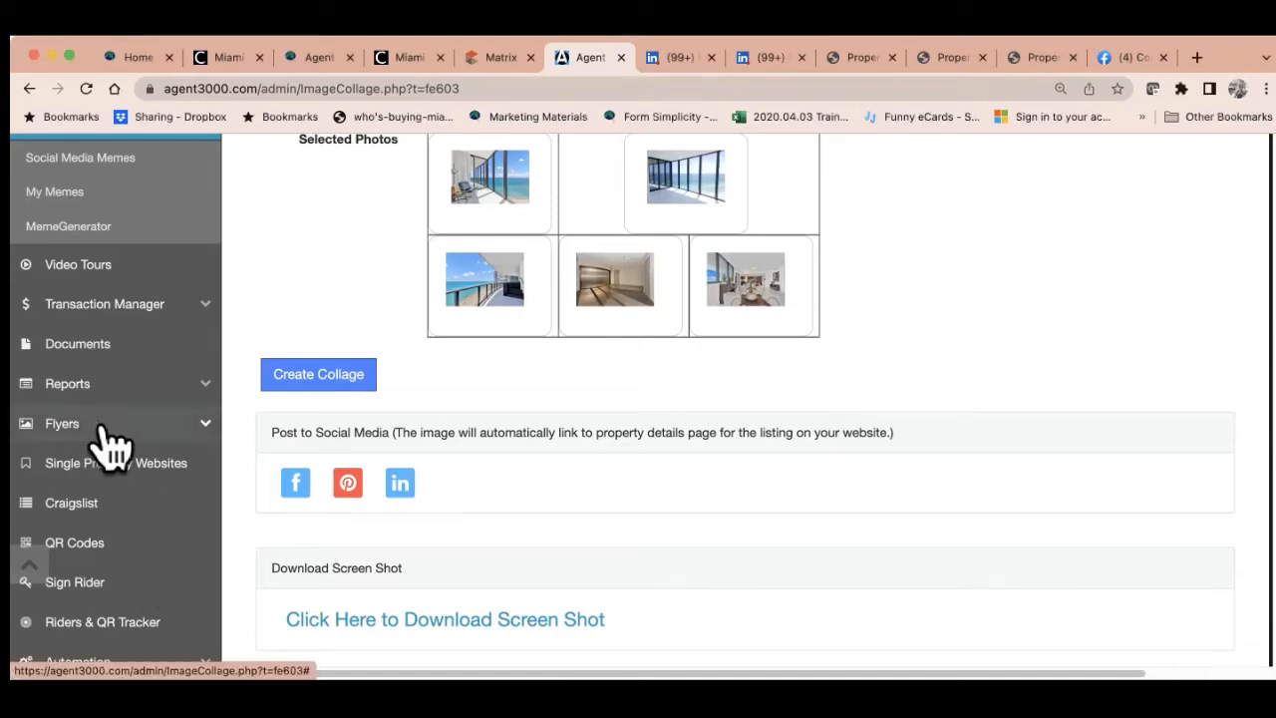
{"action": "left_click", "coordinate": [102, 427]}
{"action": "scroll", "coordinate": [146, 511], "scroll_direction": "down", "scroll_amount": 1}
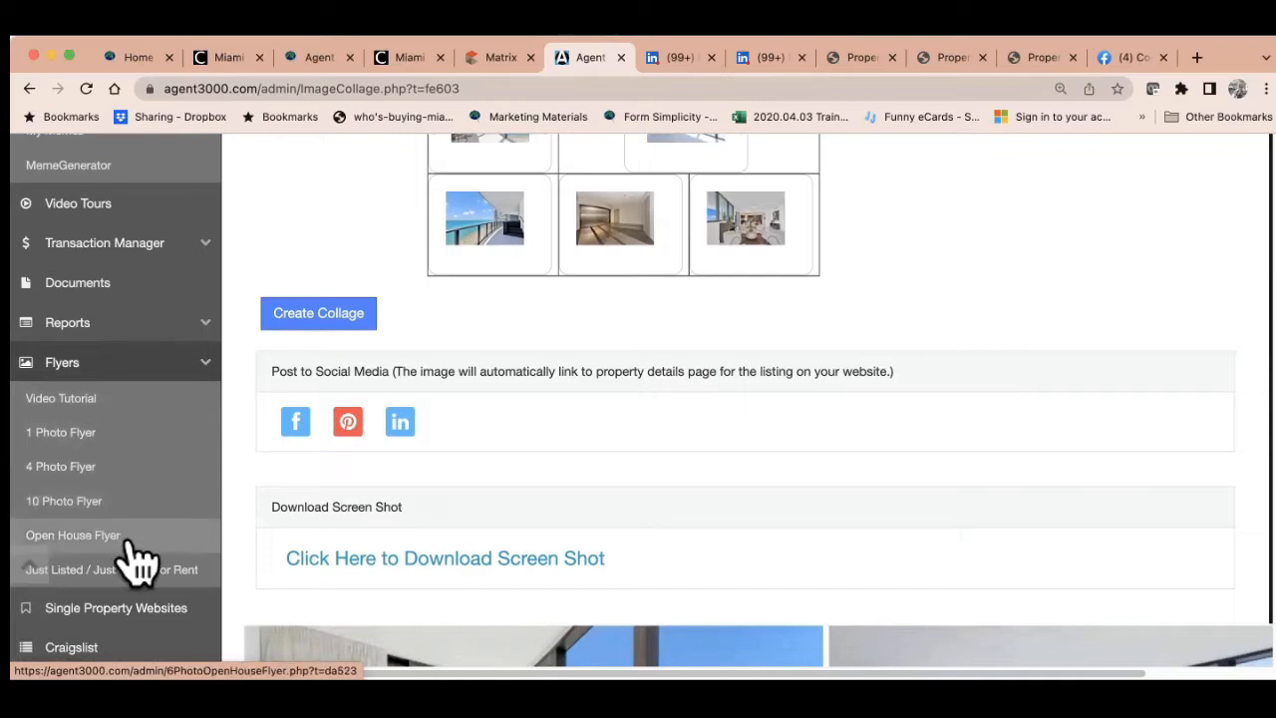
{"action": "scroll", "coordinate": [134, 563], "scroll_direction": "down", "scroll_amount": 2}
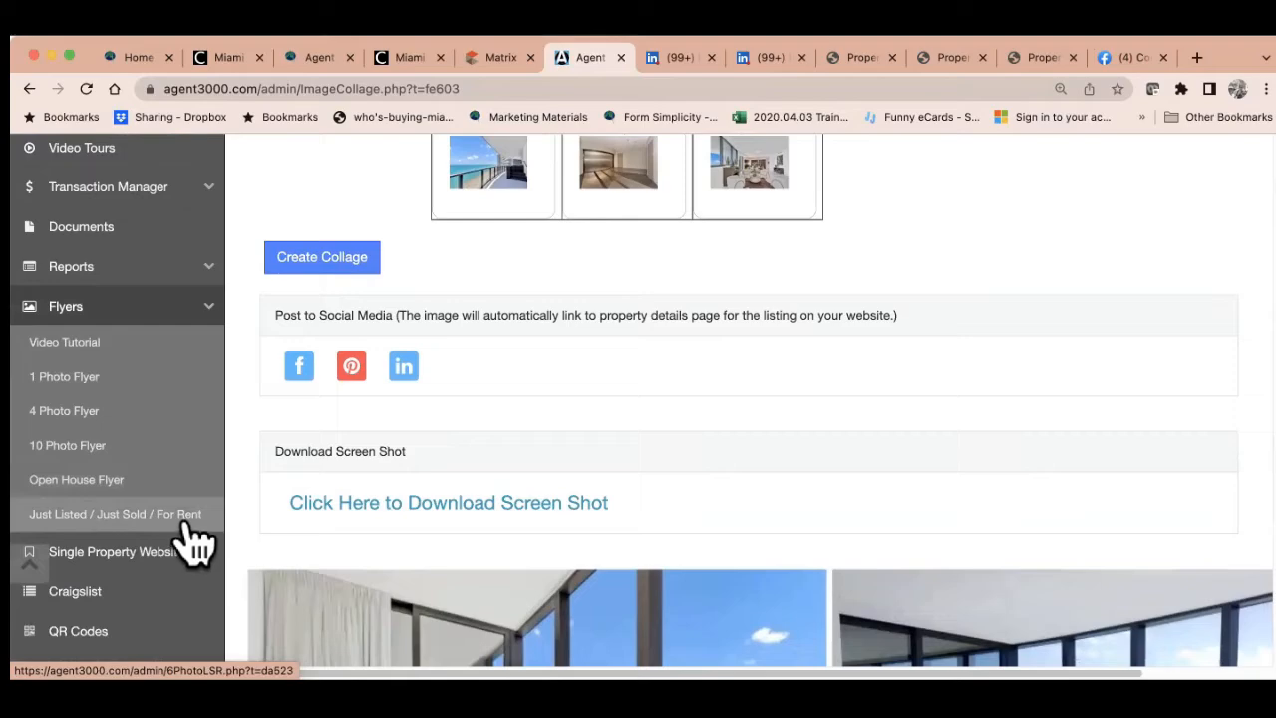
{"action": "left_click", "coordinate": [154, 416]}
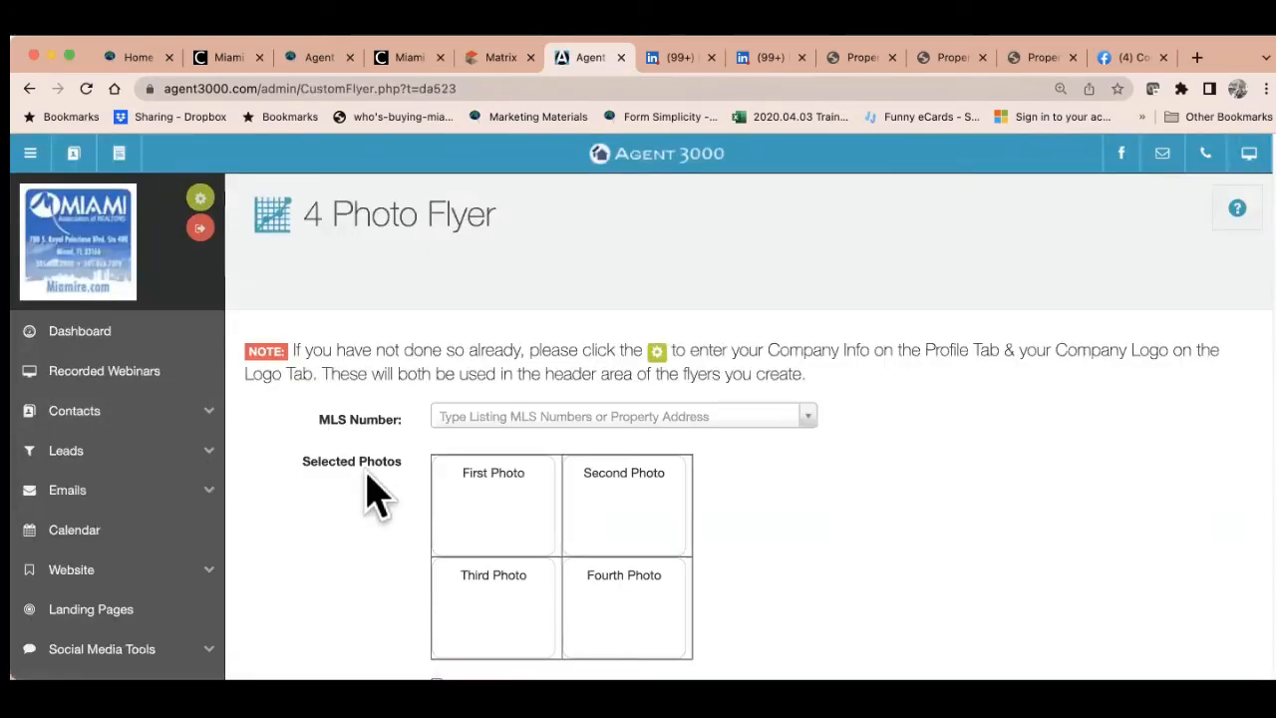
Select listing A10856123 by MLS number and accept the advertising authorization terms
{"action": "left_click", "coordinate": [451, 419]}
{"action": "type", "text": "A10856123"}
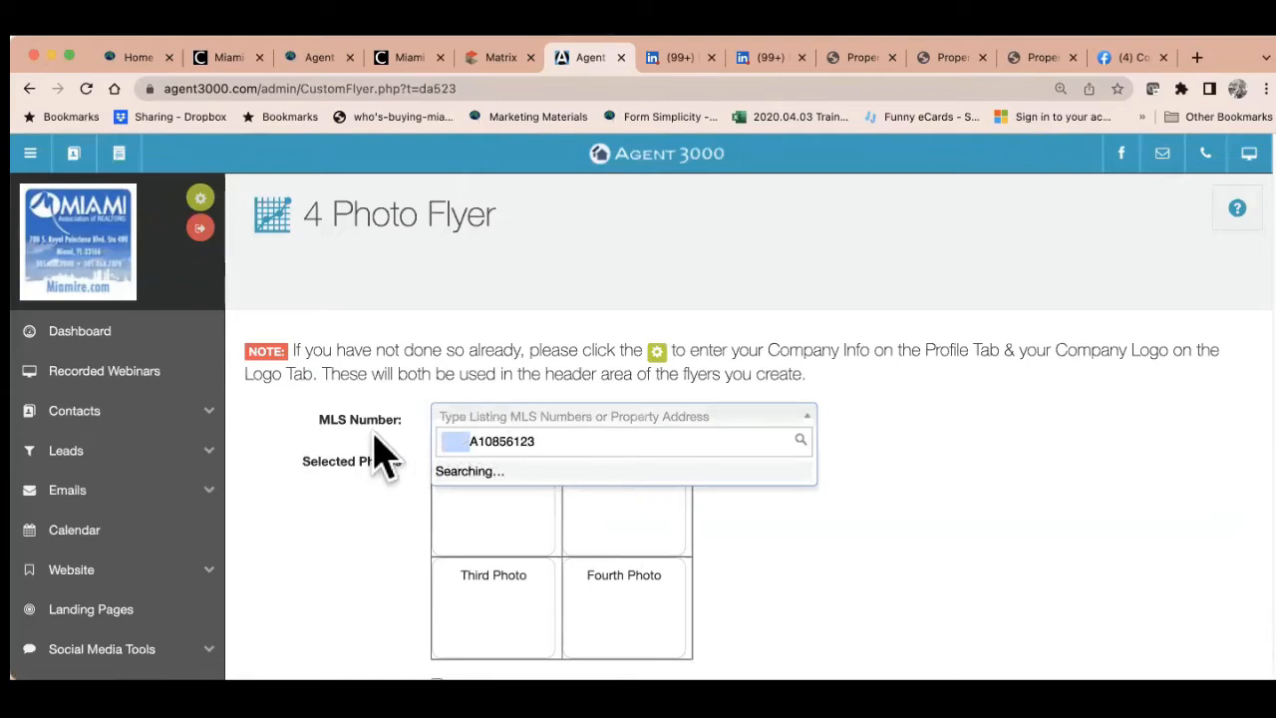
{"action": "key", "text": "BackSpace"}
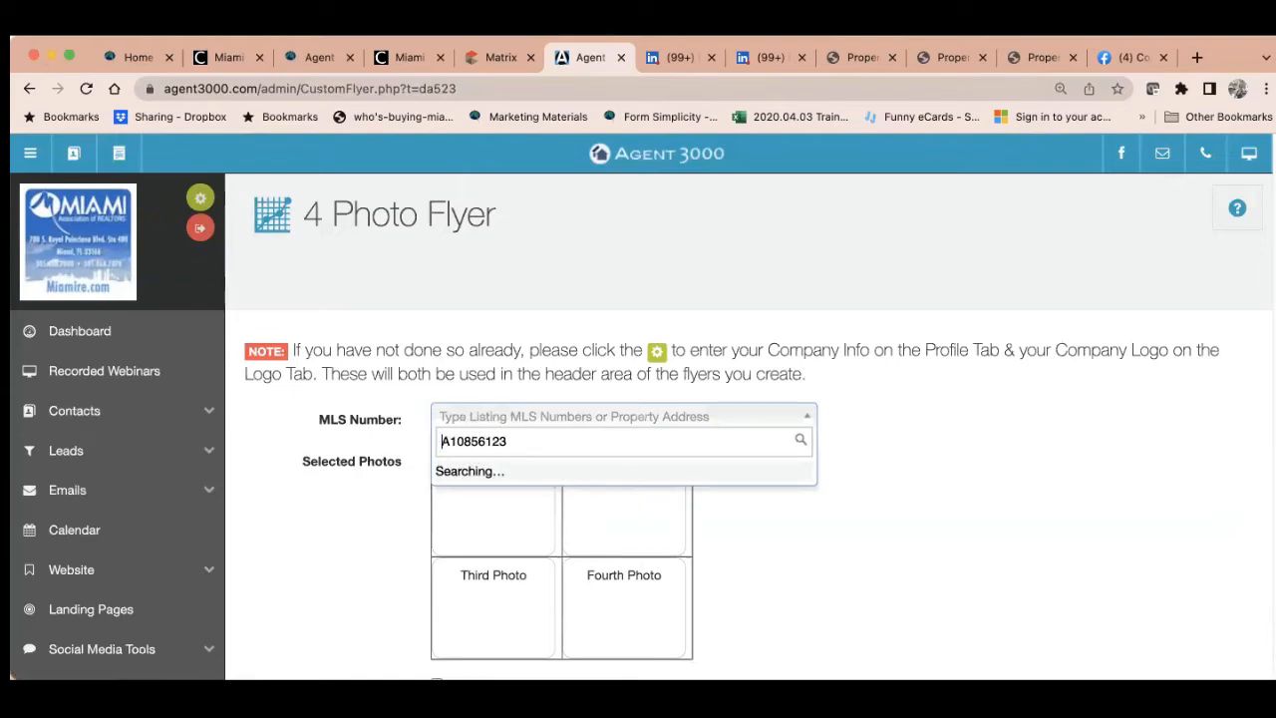
{"action": "left_click", "coordinate": [570, 498]}
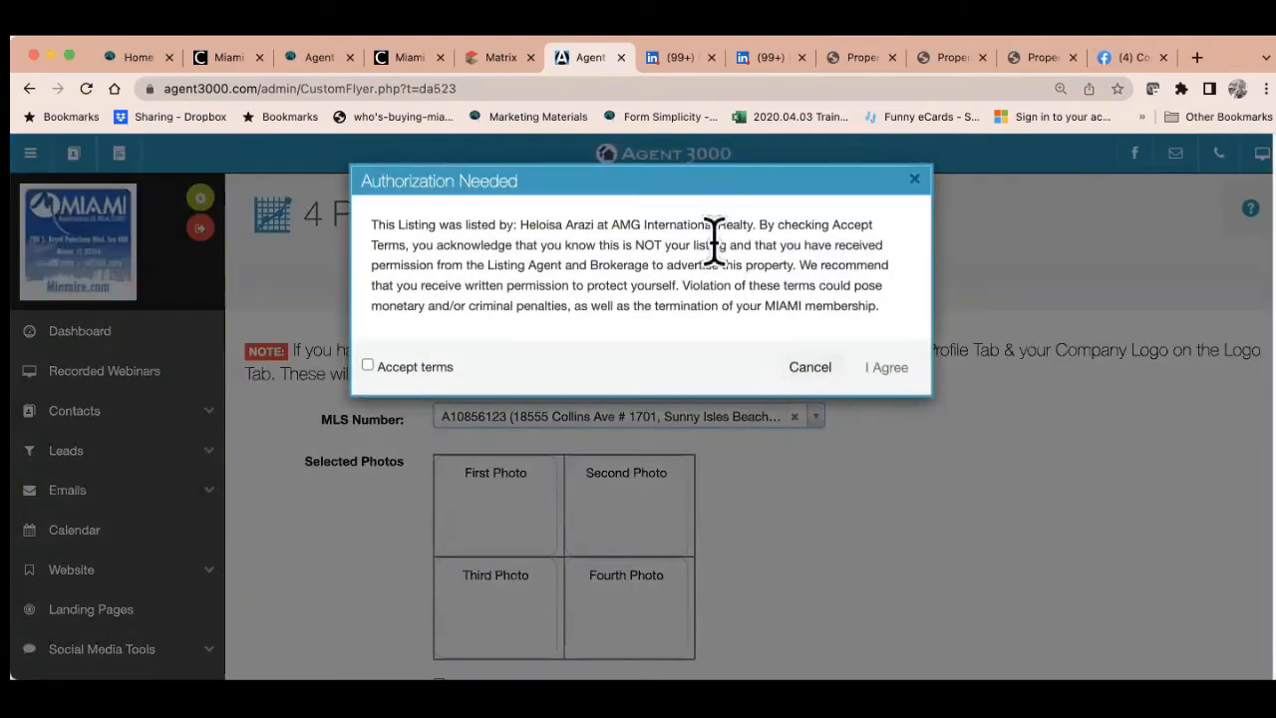
{"action": "left_click", "coordinate": [367, 366]}
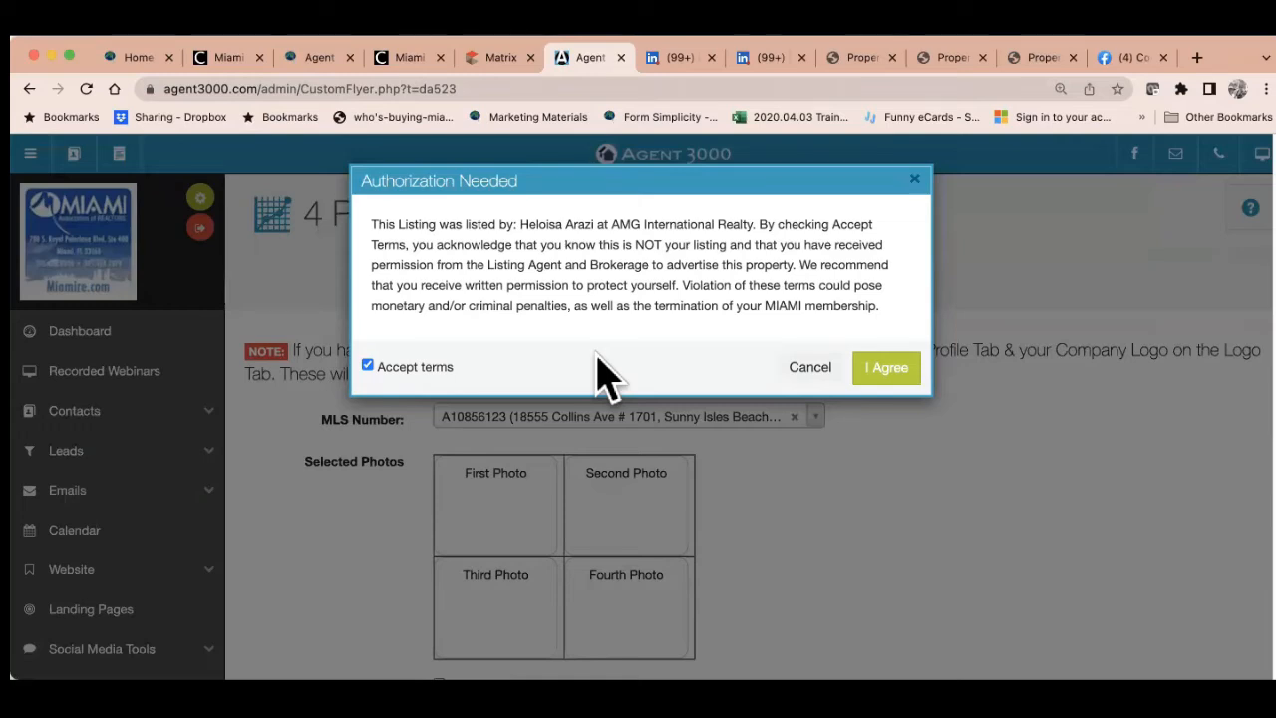
{"action": "left_click", "coordinate": [877, 372]}
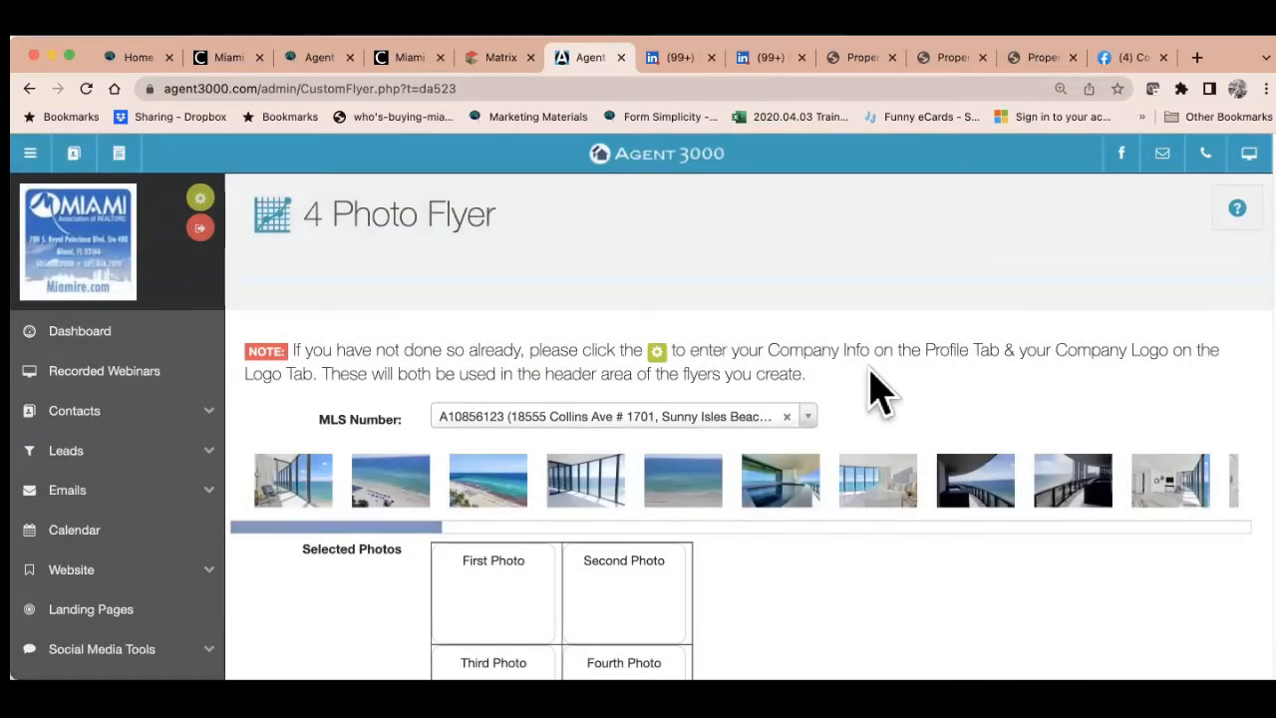
Fill the four photo slots with the balcony, beach, white room and ocean-view bedroom photos
{"action": "scroll", "coordinate": [837, 449], "scroll_direction": "down", "scroll_amount": 3}
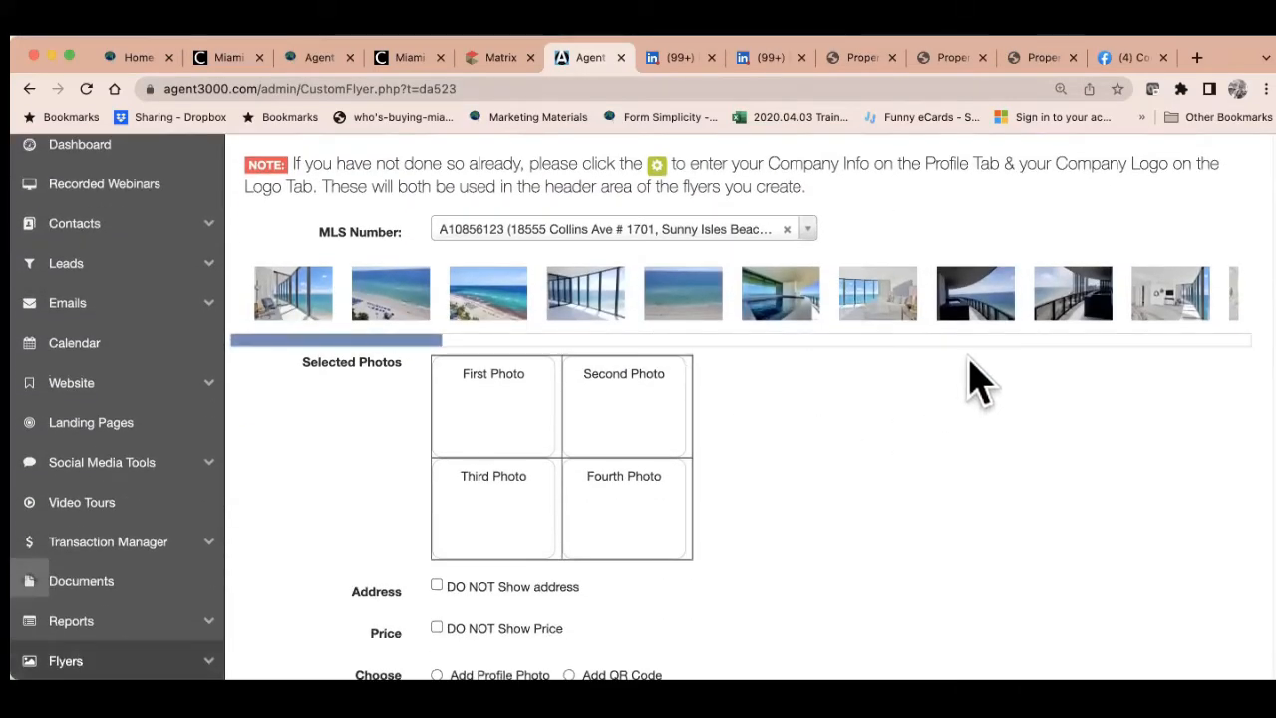
{"action": "left_click_drag", "start_coordinate": [977, 299], "coordinate": [513, 403]}
{"action": "left_click_drag", "start_coordinate": [426, 311], "coordinate": [655, 427]}
{"action": "left_click_drag", "start_coordinate": [1072, 309], "coordinate": [495, 543]}
{"action": "left_click_drag", "start_coordinate": [773, 302], "coordinate": [617, 528]}
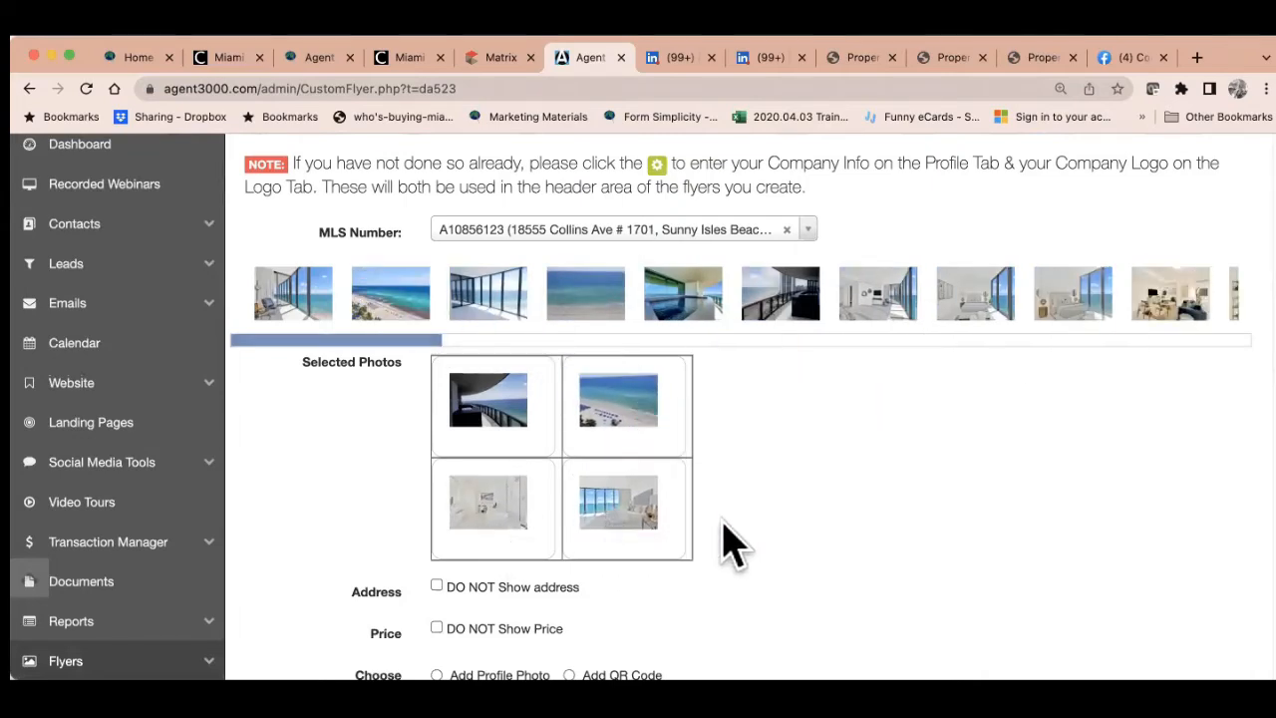
{"action": "scroll", "coordinate": [737, 541], "scroll_direction": "down", "scroll_amount": 3}
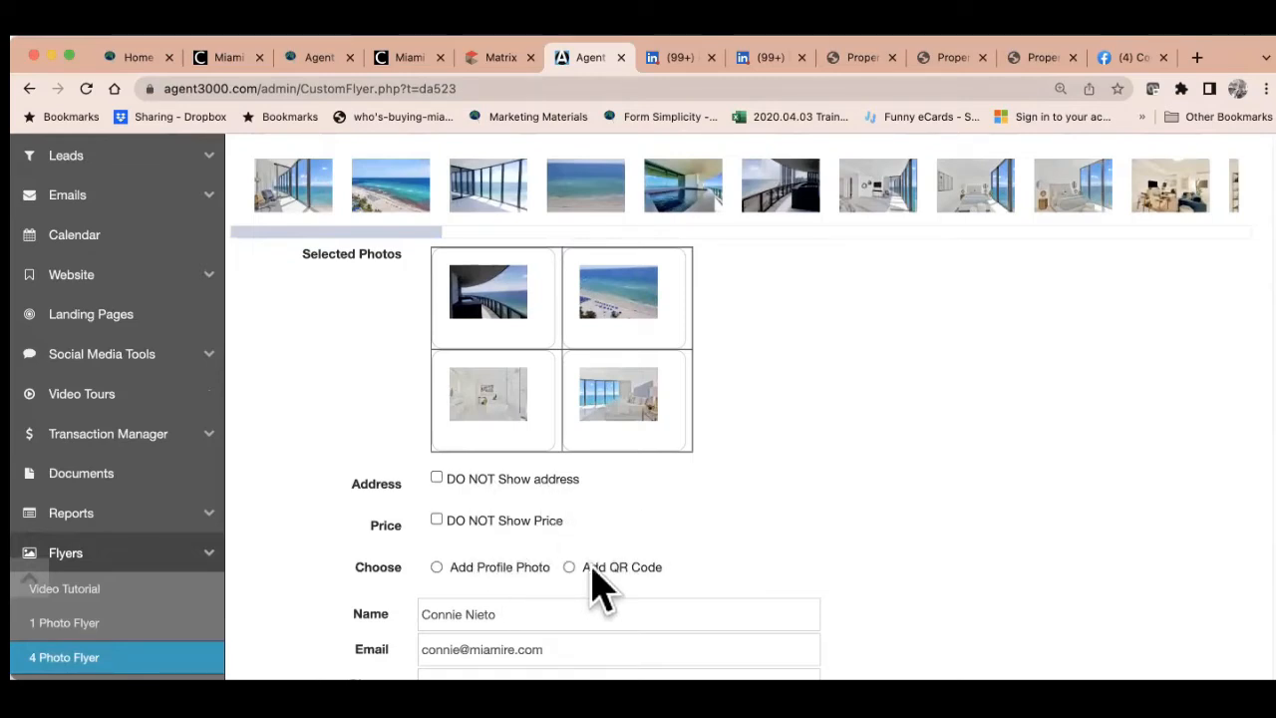
Set the flyer to include a QR code
{"action": "scroll", "coordinate": [643, 586], "scroll_direction": "down", "scroll_amount": 2}
{"action": "scroll", "coordinate": [647, 588], "scroll_direction": "down", "scroll_amount": 1}
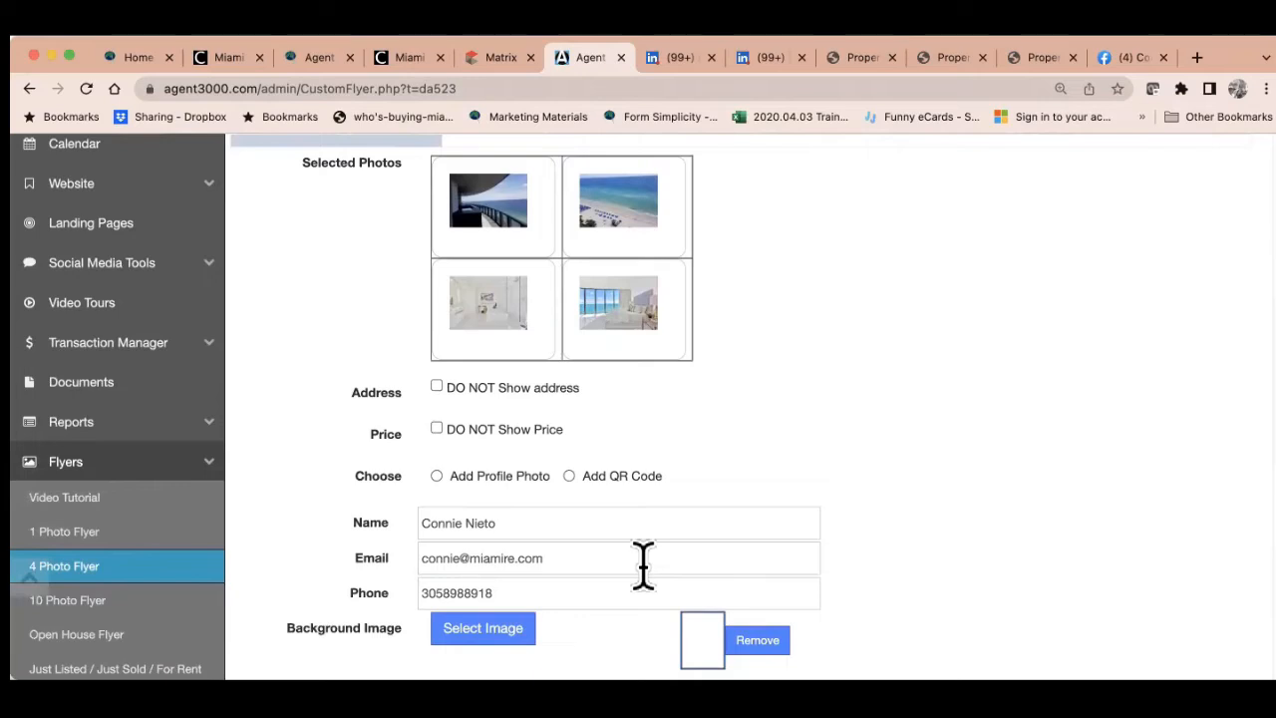
{"action": "left_click", "coordinate": [568, 477]}
Check the background colour choices and keep the 0000e0 blue background
{"action": "scroll", "coordinate": [755, 498], "scroll_direction": "down", "scroll_amount": 4}
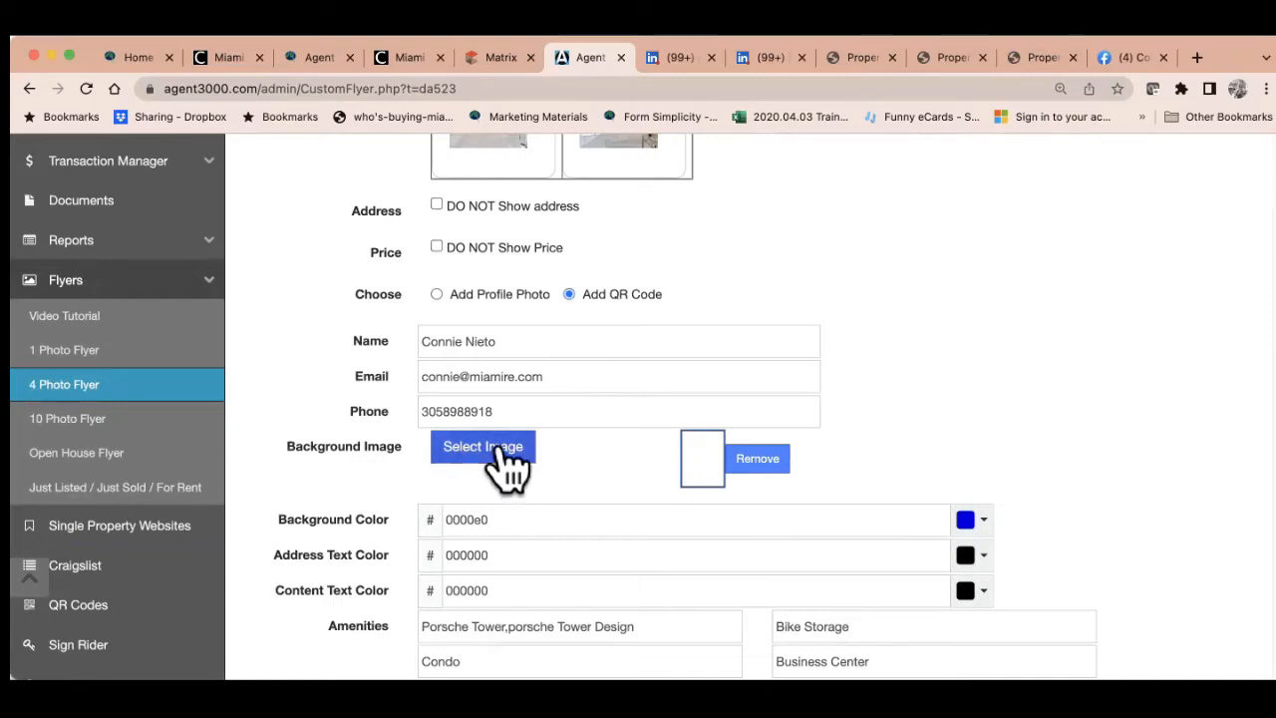
{"action": "scroll", "coordinate": [535, 510], "scroll_direction": "down", "scroll_amount": 2}
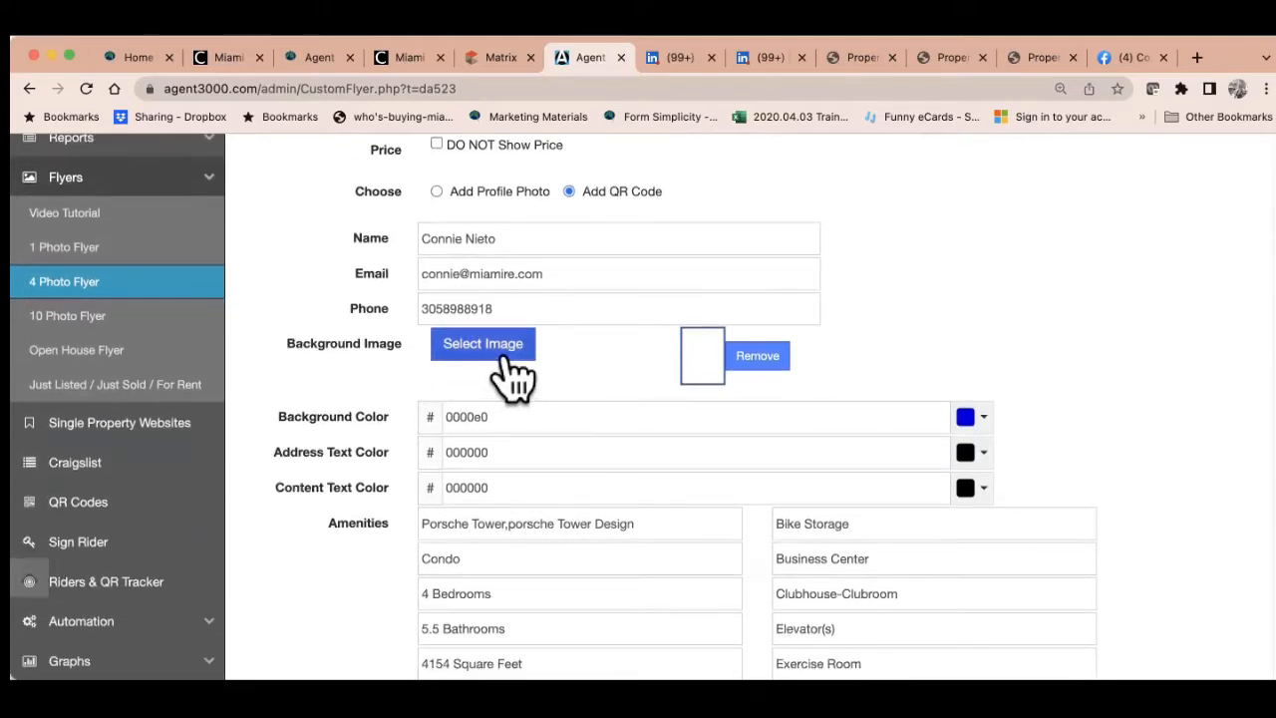
{"action": "left_click", "coordinate": [980, 419]}
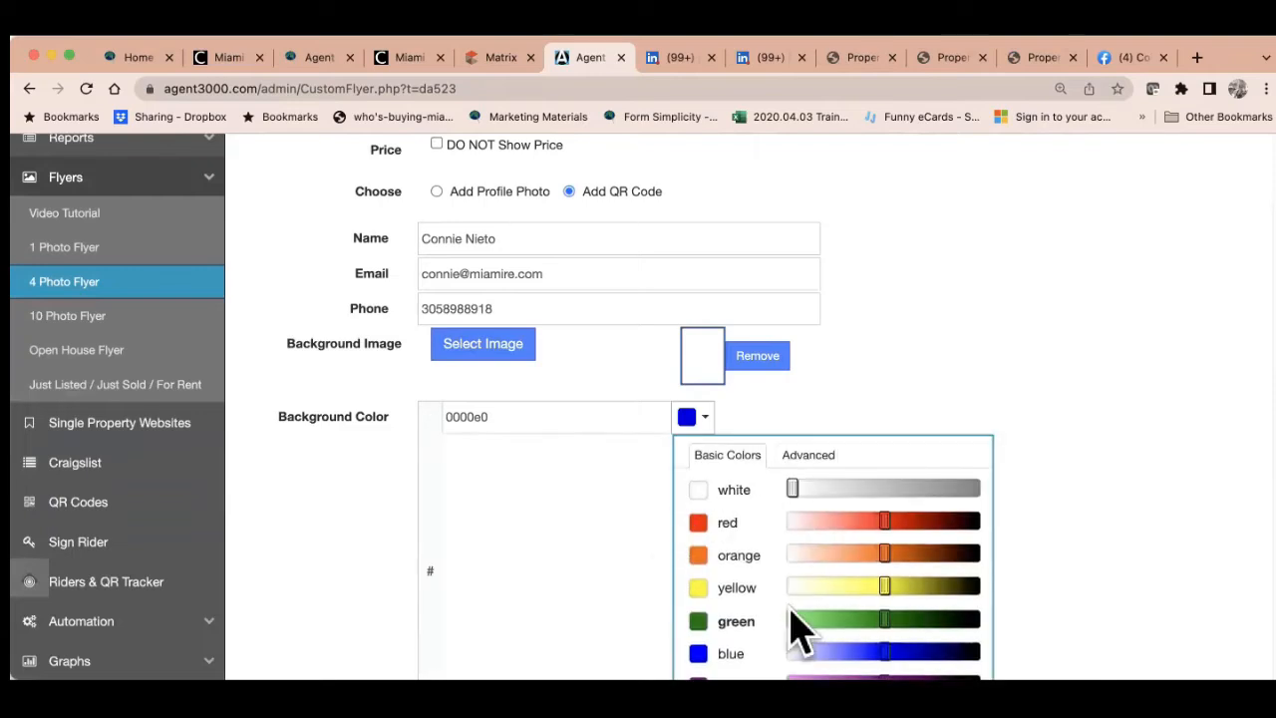
{"action": "left_click", "coordinate": [704, 422]}
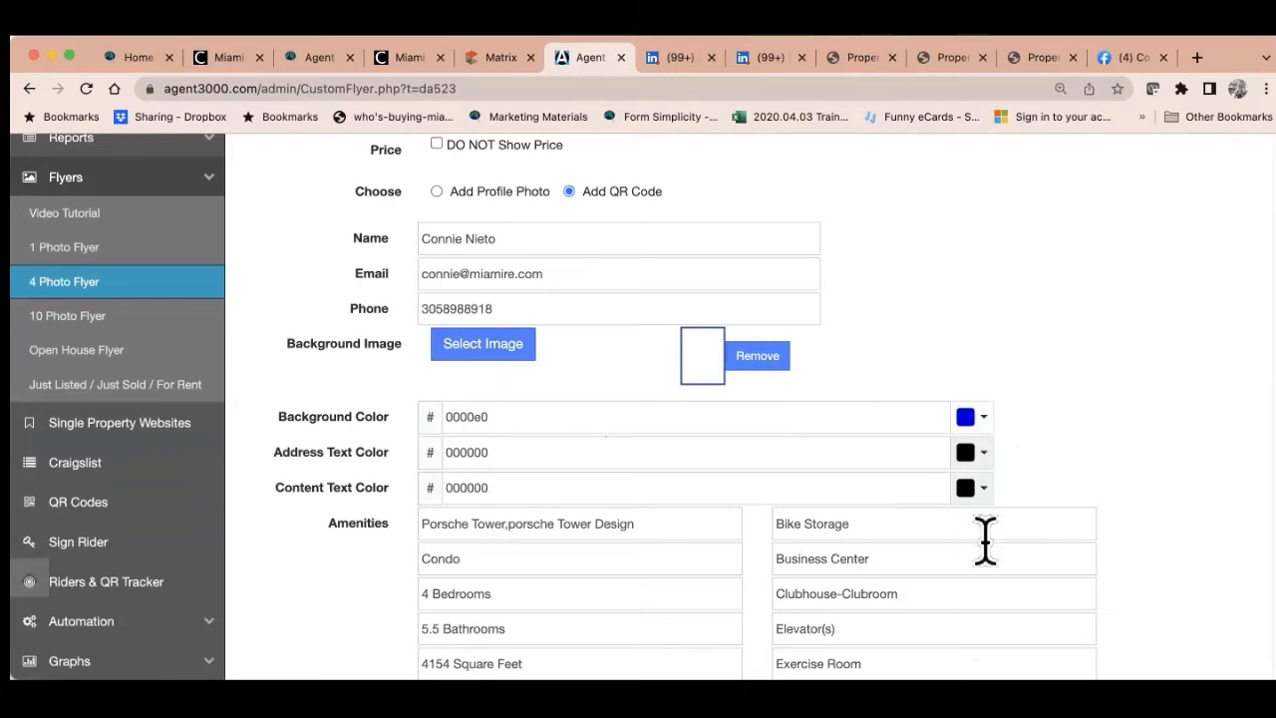
{"action": "left_click", "coordinate": [975, 419]}
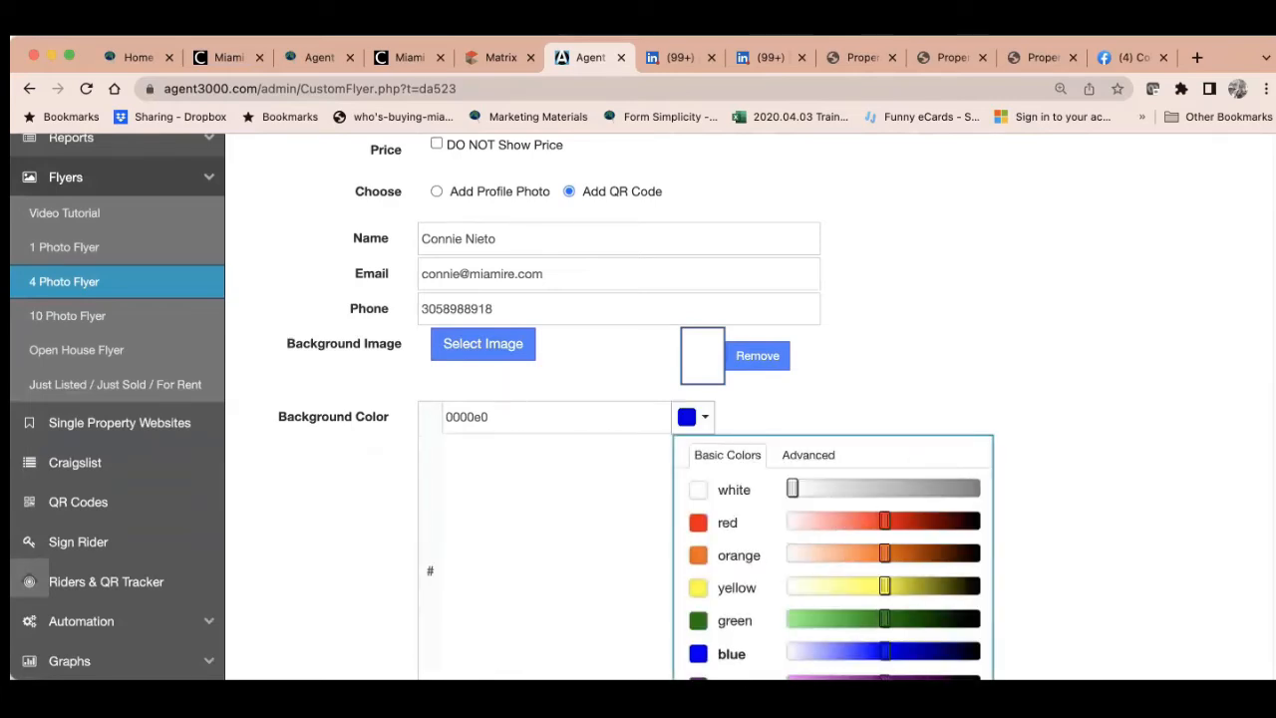
{"action": "scroll", "coordinate": [877, 649], "scroll_direction": "down", "scroll_amount": 3}
{"action": "scroll", "coordinate": [867, 643], "scroll_direction": "up", "scroll_amount": 1}
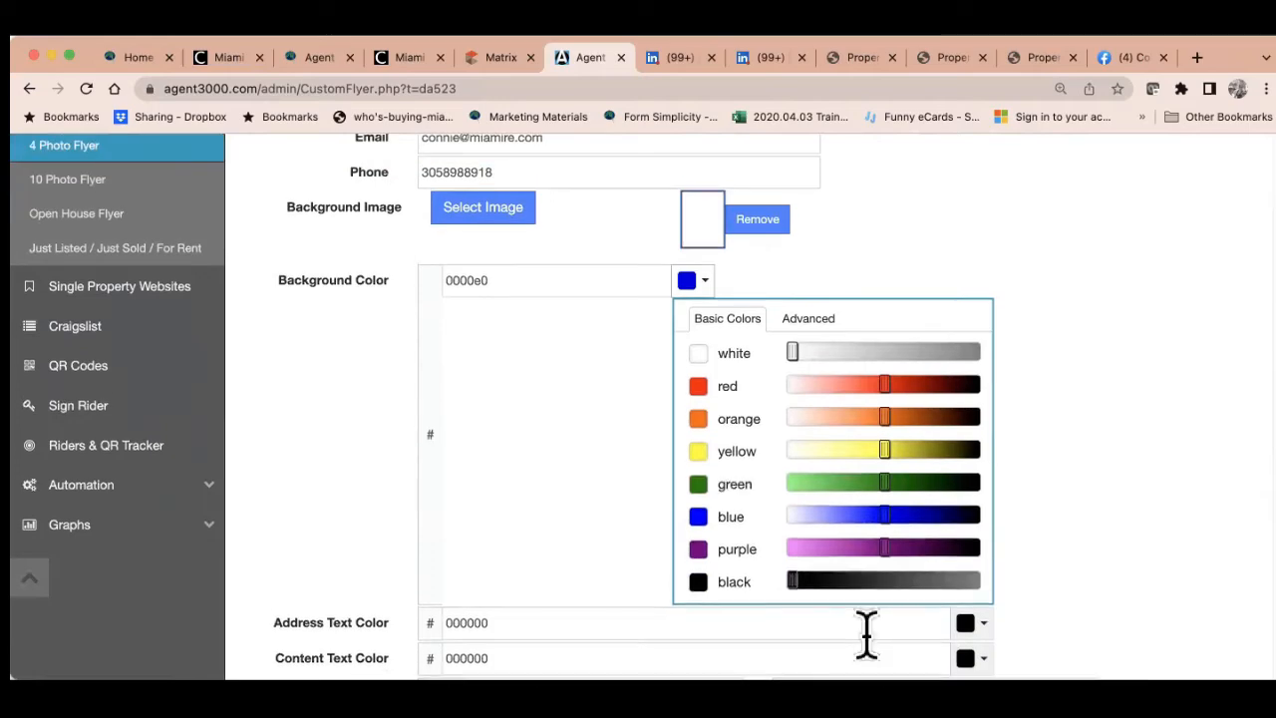
{"action": "left_click", "coordinate": [714, 289]}
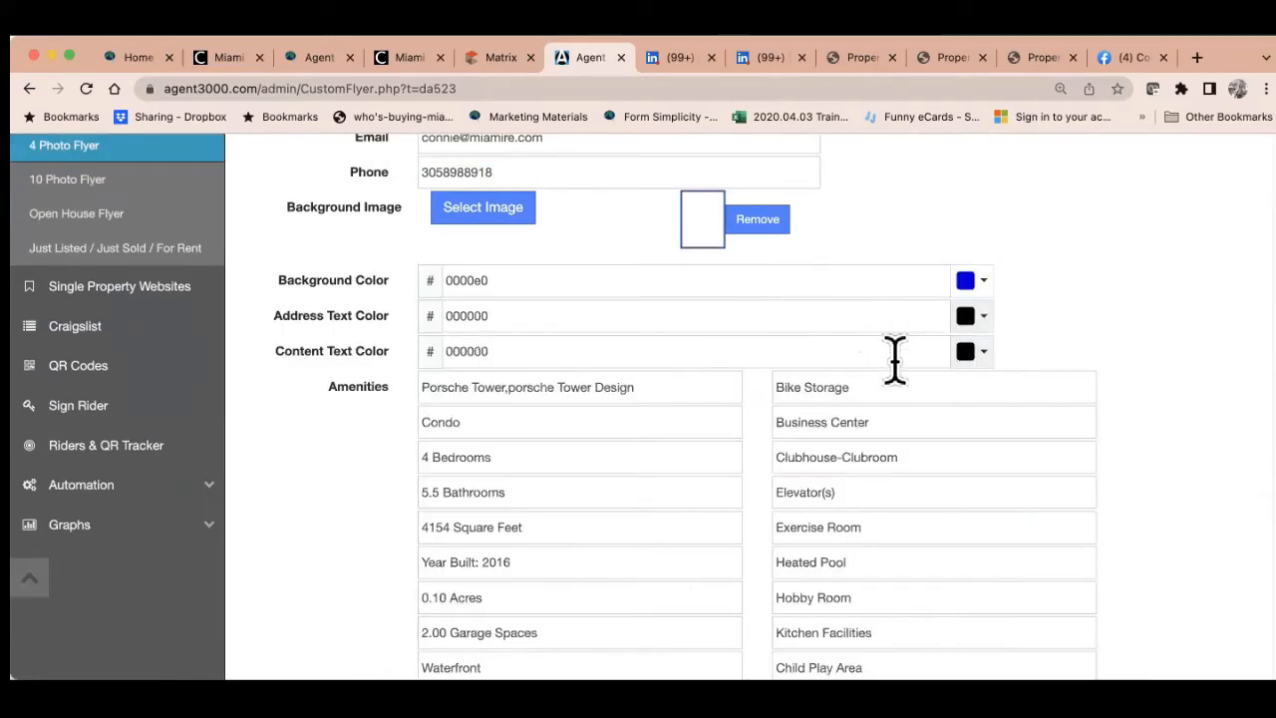
{"action": "scroll", "coordinate": [894, 356], "scroll_direction": "down", "scroll_amount": 3}
Clear the listing description from Remarks and begin typing 'Gorgeous Condo Available'
{"action": "scroll", "coordinate": [788, 513], "scroll_direction": "down", "scroll_amount": 3}
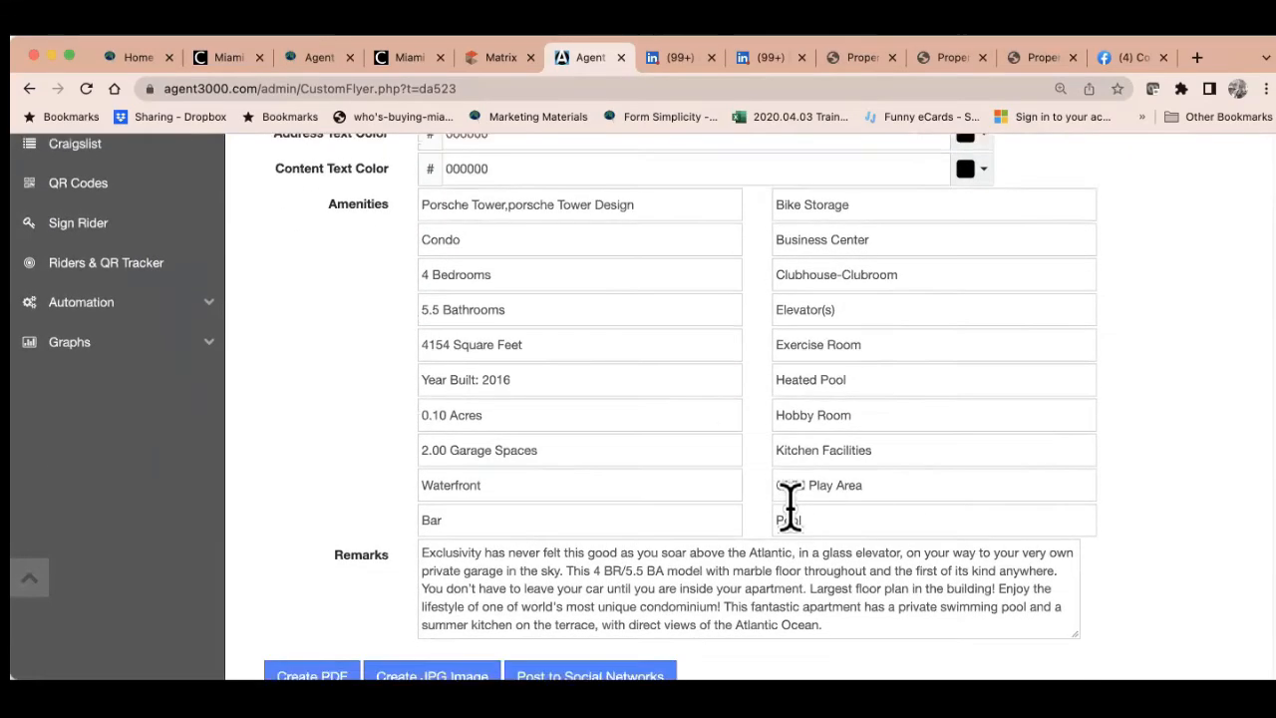
{"action": "left_click_drag", "start_coordinate": [852, 533], "coordinate": [408, 476]}
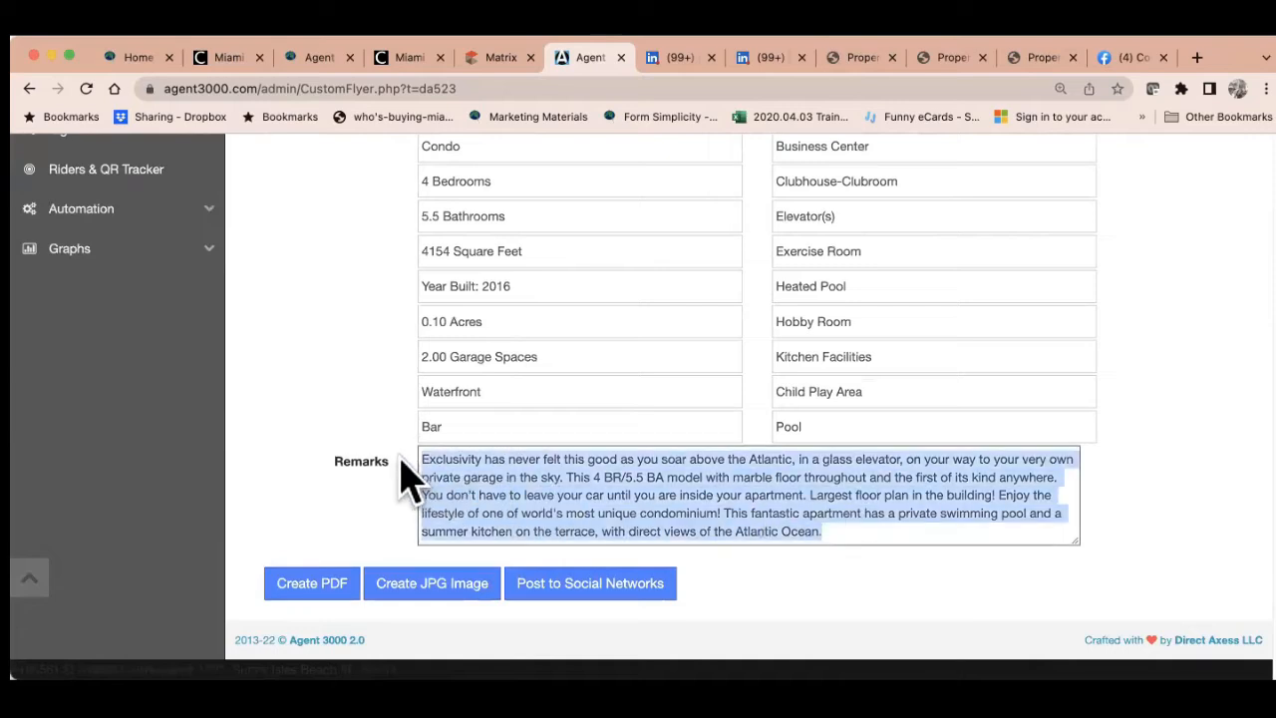
{"action": "key", "text": "BackSpace"}
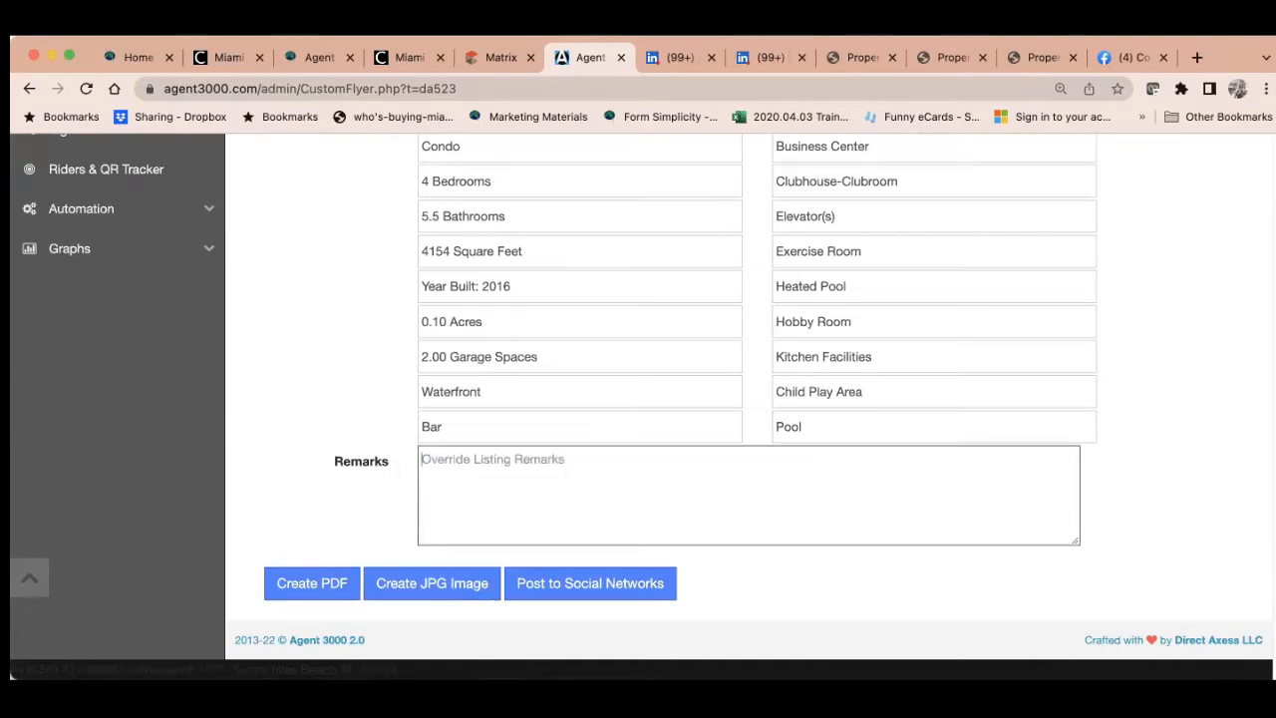
{"action": "type", "text": "Gorgeous"}
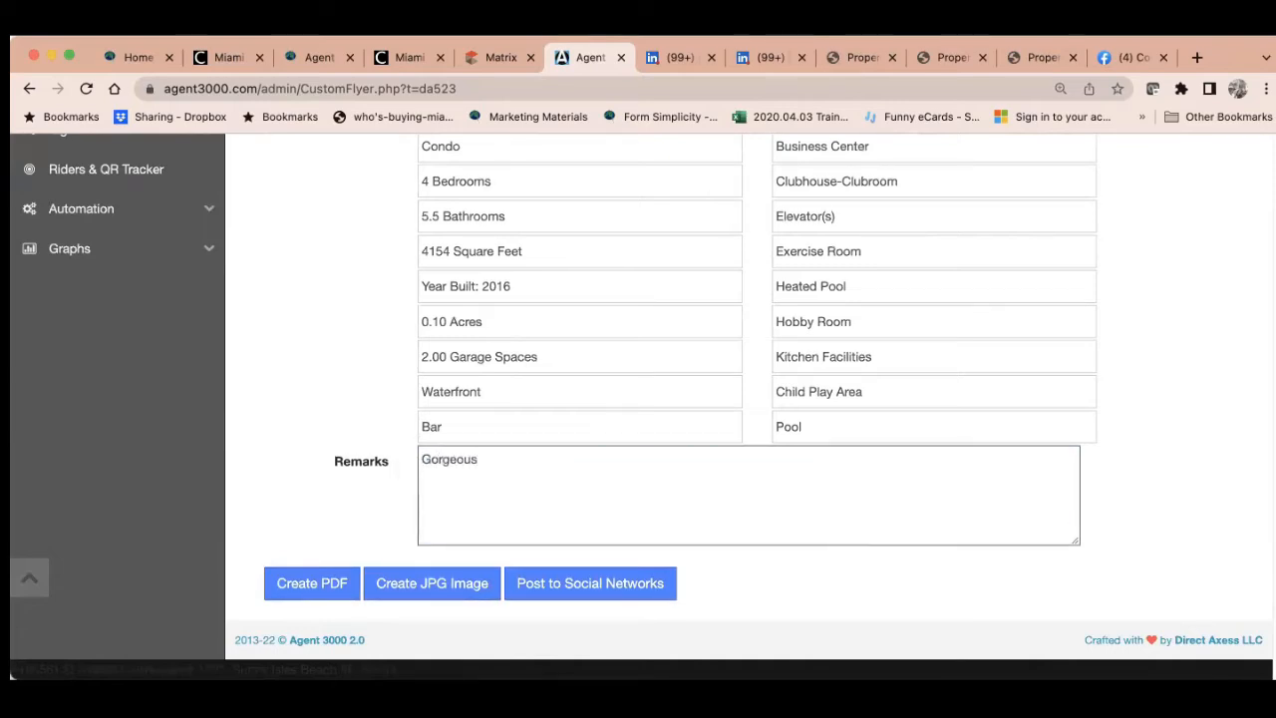
{"action": "type", "text": " Condo Available."}
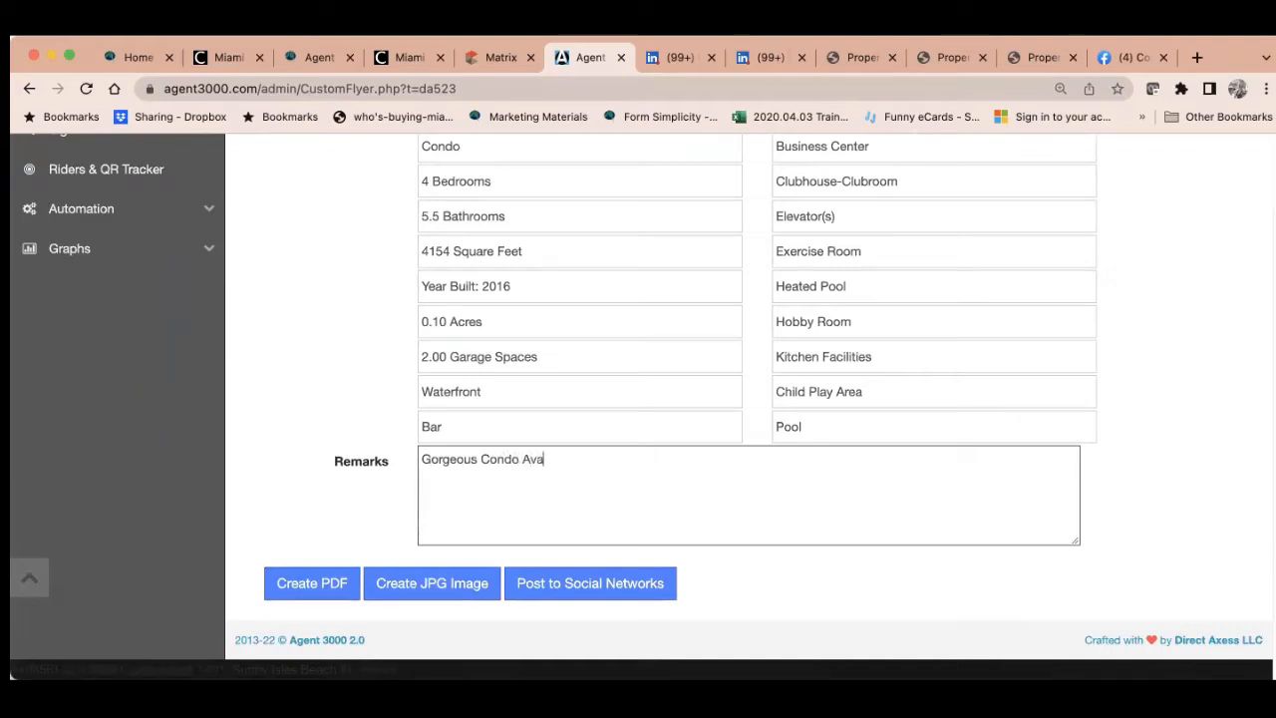
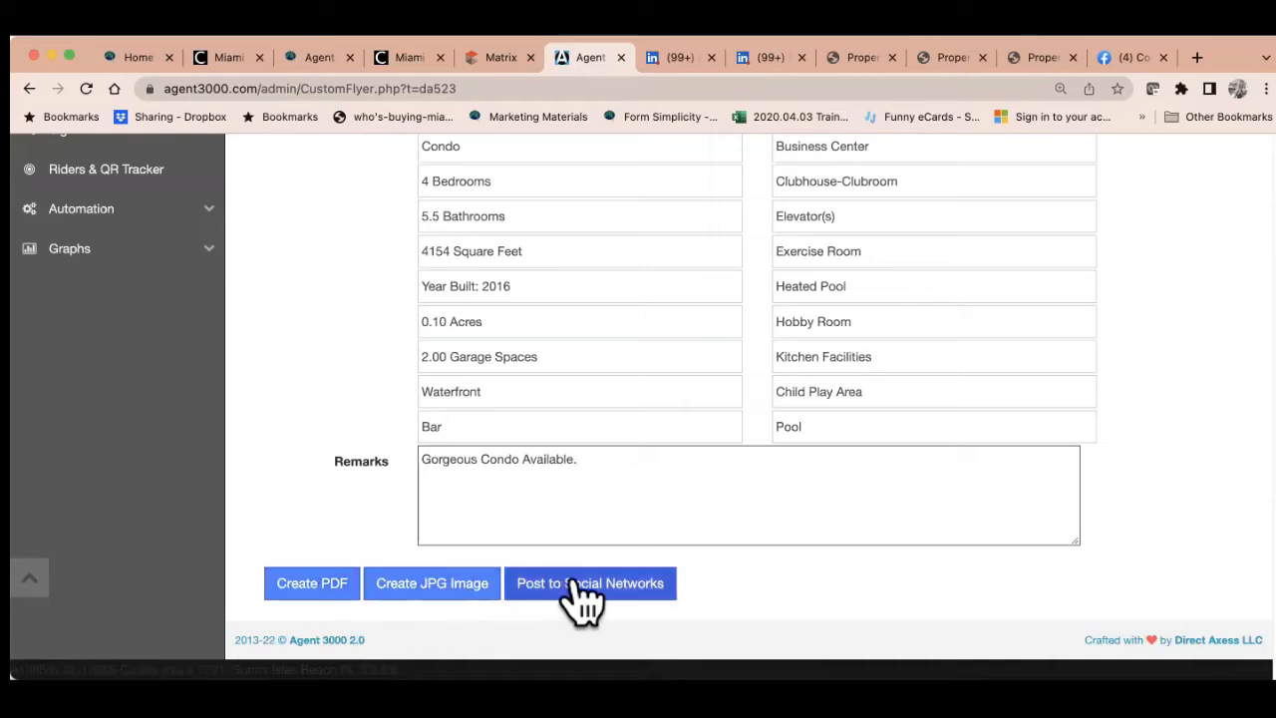
Generate the flyer PDF Flyer-A10856123.pdf, then shorten the first amenity to 'Porsche Tower'
{"action": "left_click", "coordinate": [304, 593]}
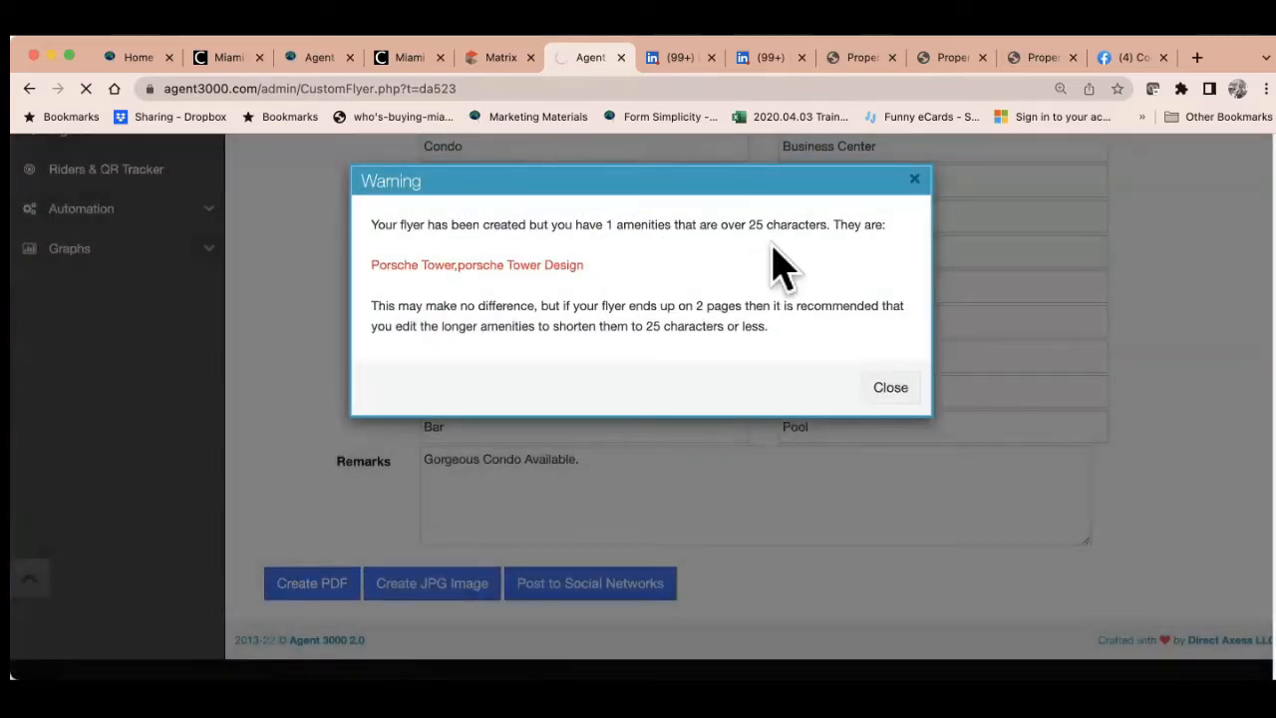
{"action": "left_click", "coordinate": [914, 181]}
{"action": "scroll", "coordinate": [834, 332], "scroll_direction": "up", "scroll_amount": 5}
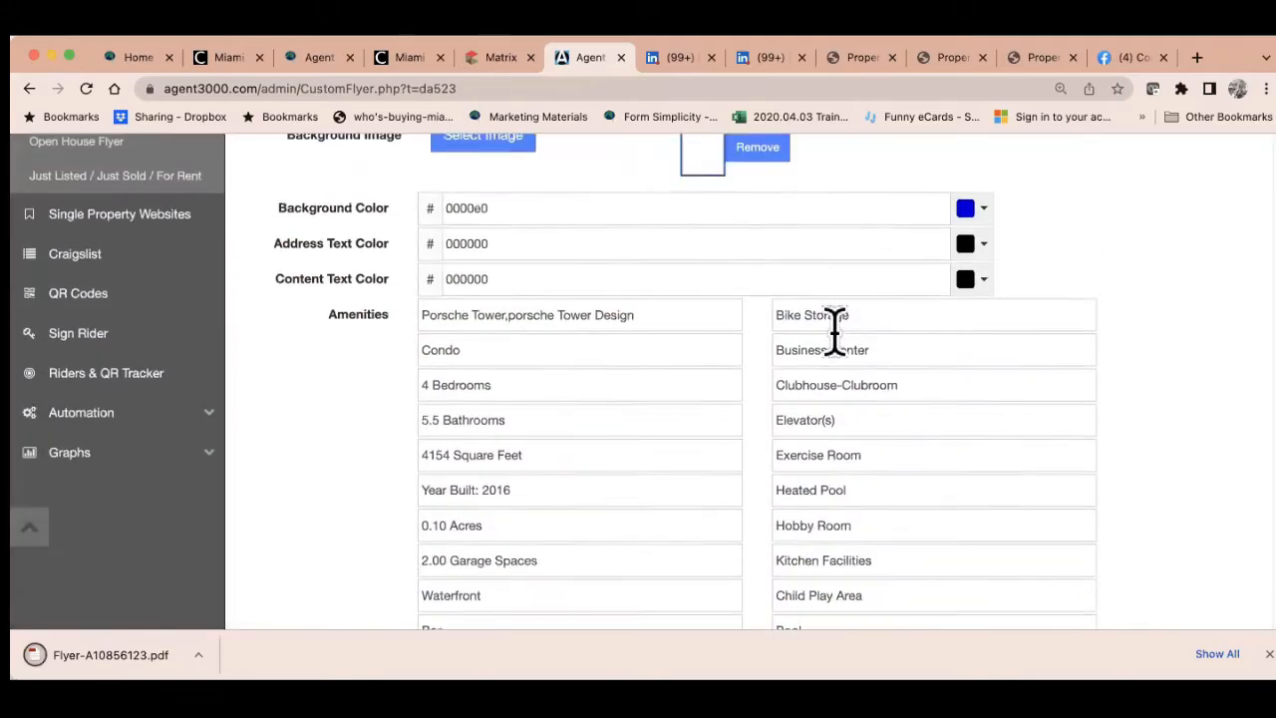
{"action": "scroll", "coordinate": [834, 333], "scroll_direction": "down", "scroll_amount": 5}
{"action": "left_click_drag", "start_coordinate": [674, 243], "coordinate": [472, 245]}
{"action": "key", "text": "BackSpace"}
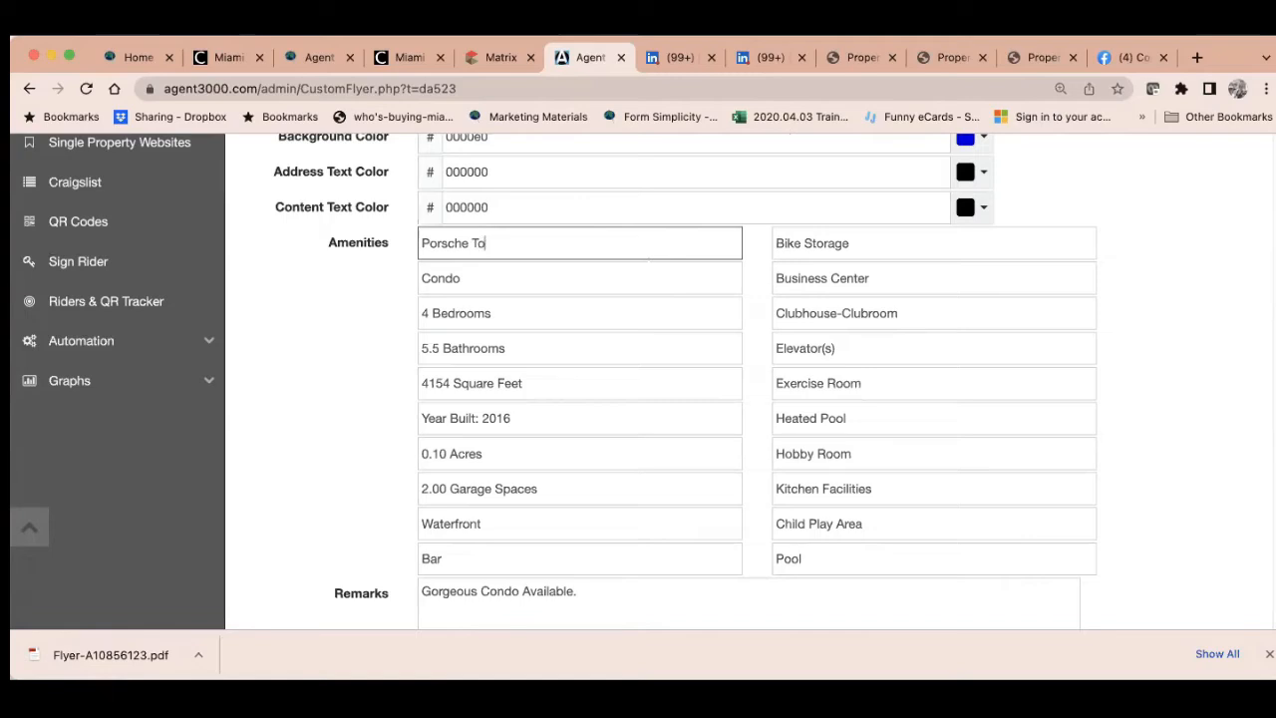
{"action": "scroll", "coordinate": [449, 322], "scroll_direction": "down", "scroll_amount": 4}
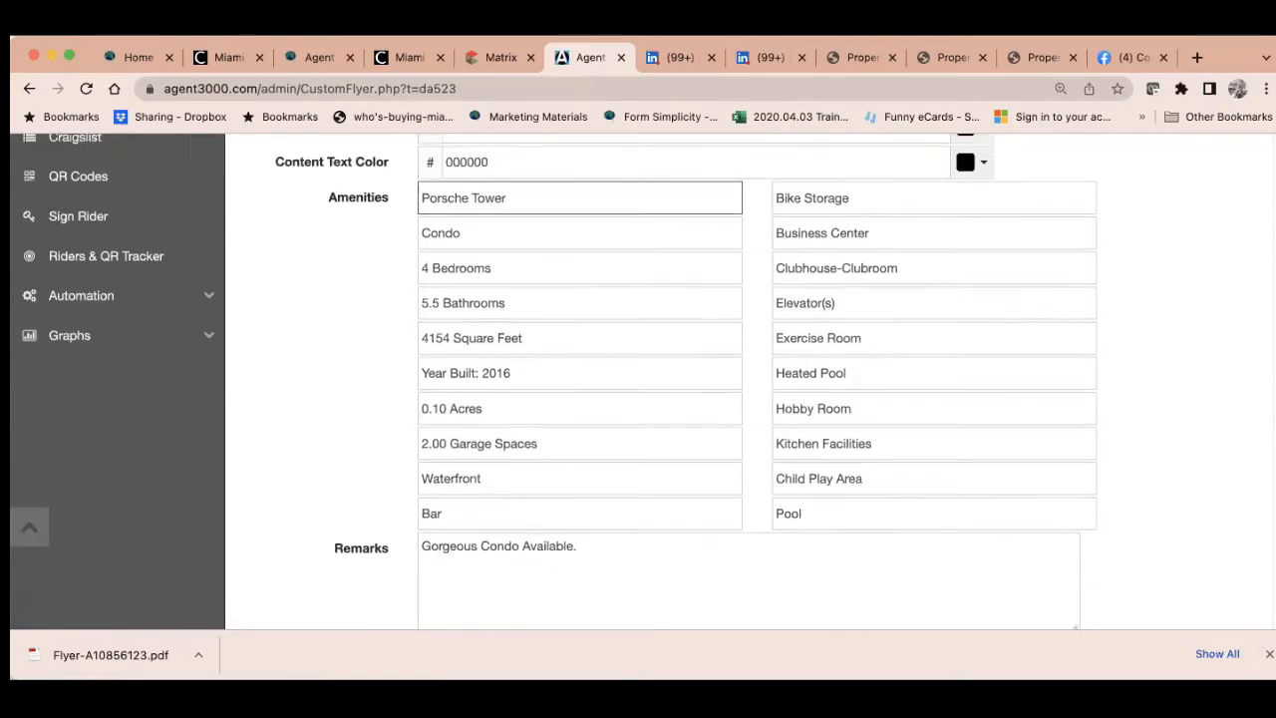
Regenerate the flyer PDF and review it at 90% zoom, with Porsche Tower listed
{"action": "left_click", "coordinate": [309, 536]}
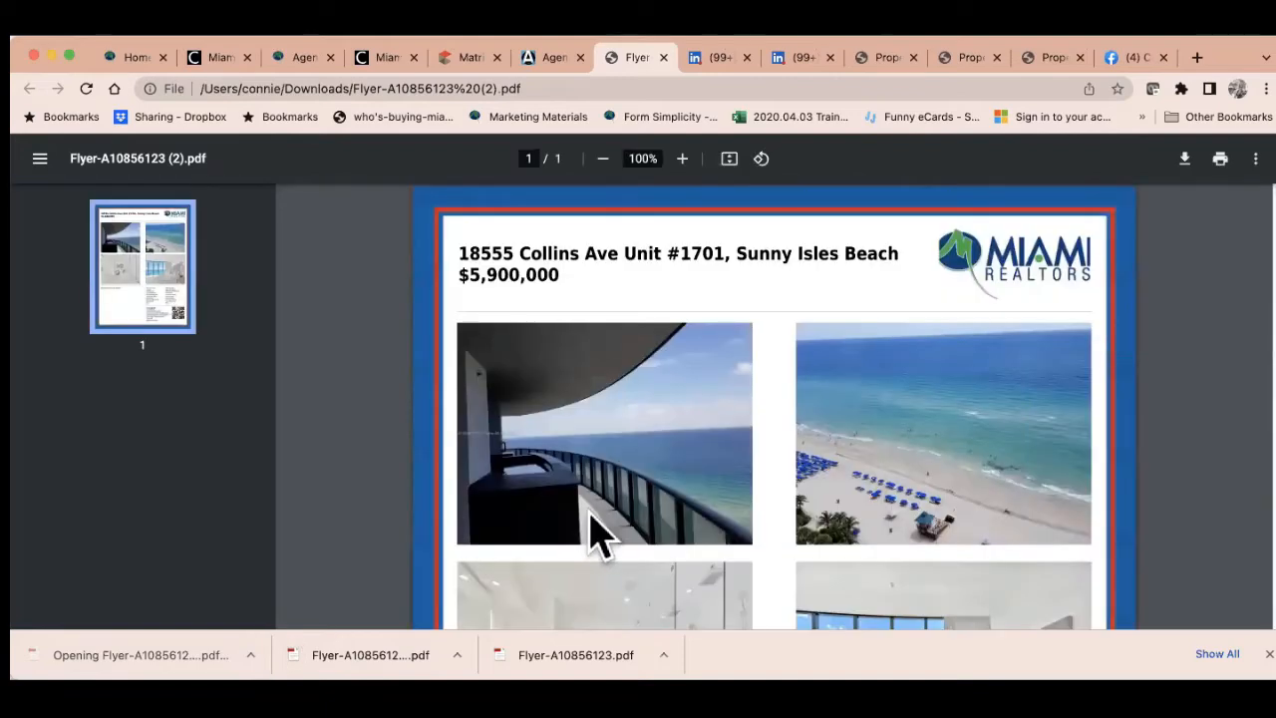
{"action": "scroll", "coordinate": [948, 321], "scroll_direction": "down", "scroll_amount": 3}
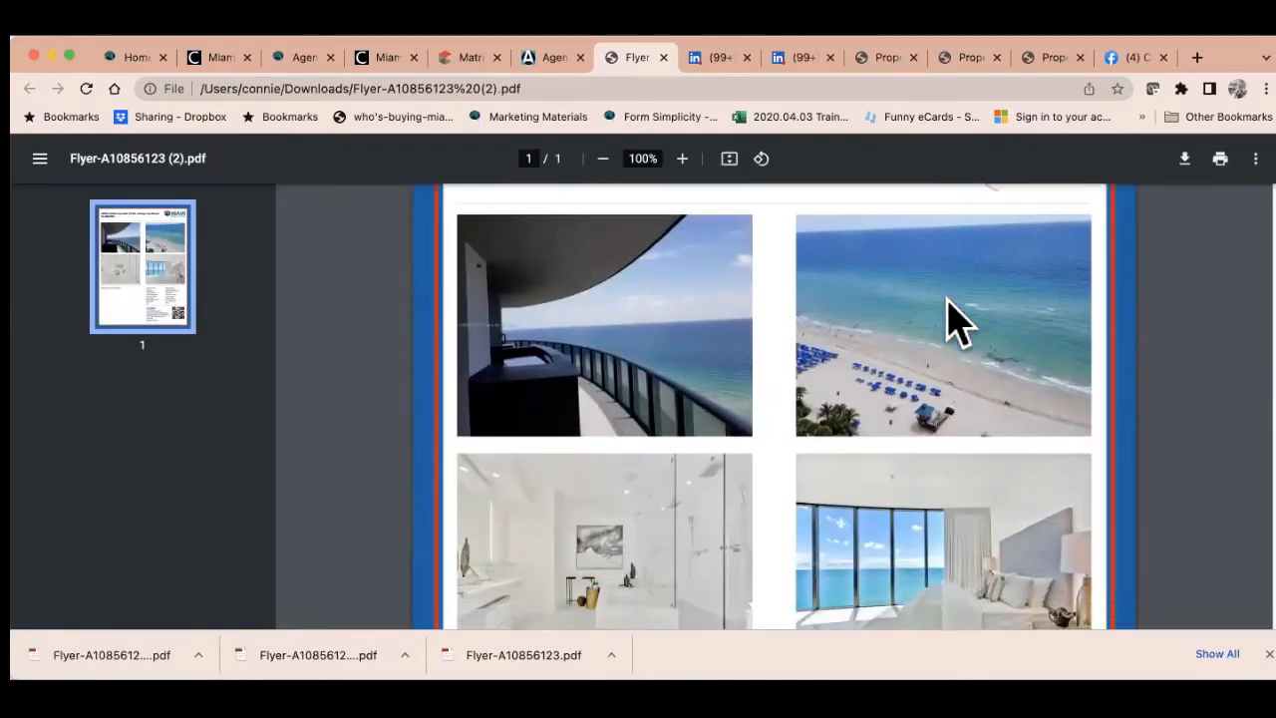
{"action": "scroll", "coordinate": [954, 322], "scroll_direction": "down", "scroll_amount": 2}
{"action": "scroll", "coordinate": [971, 309], "scroll_direction": "up", "scroll_amount": 3}
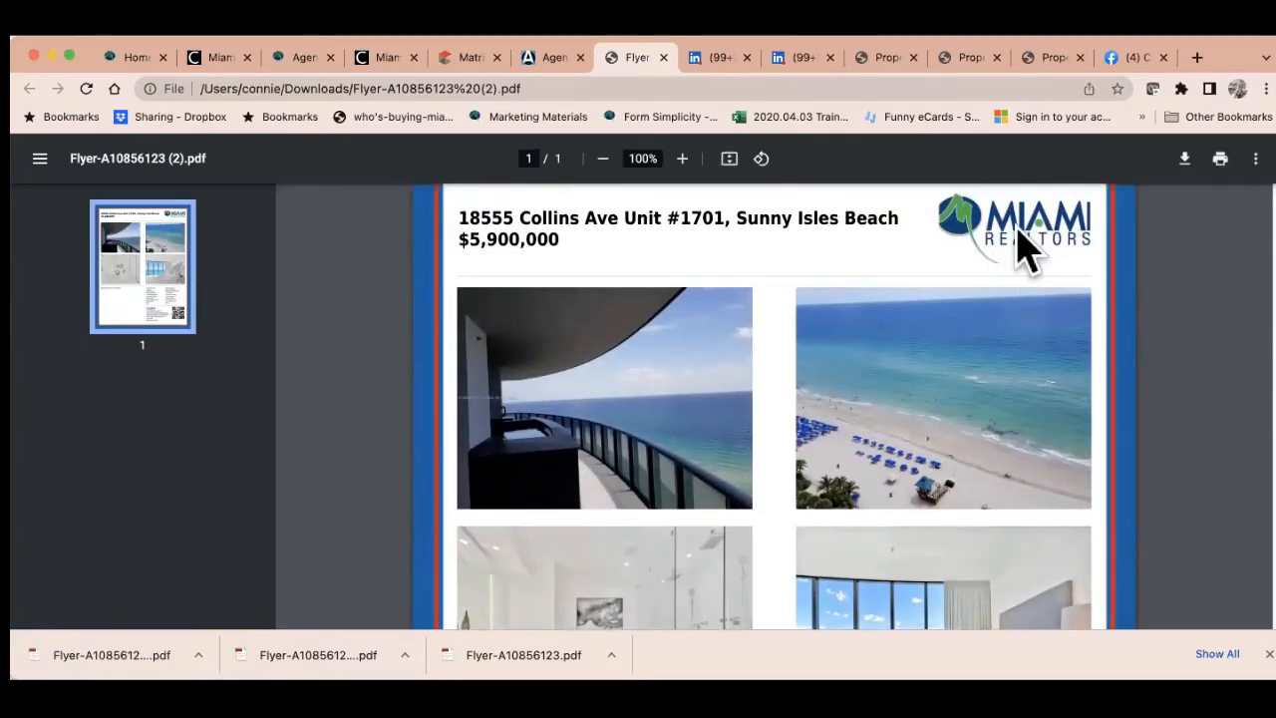
{"action": "scroll", "coordinate": [767, 449], "scroll_direction": "down", "scroll_amount": 3}
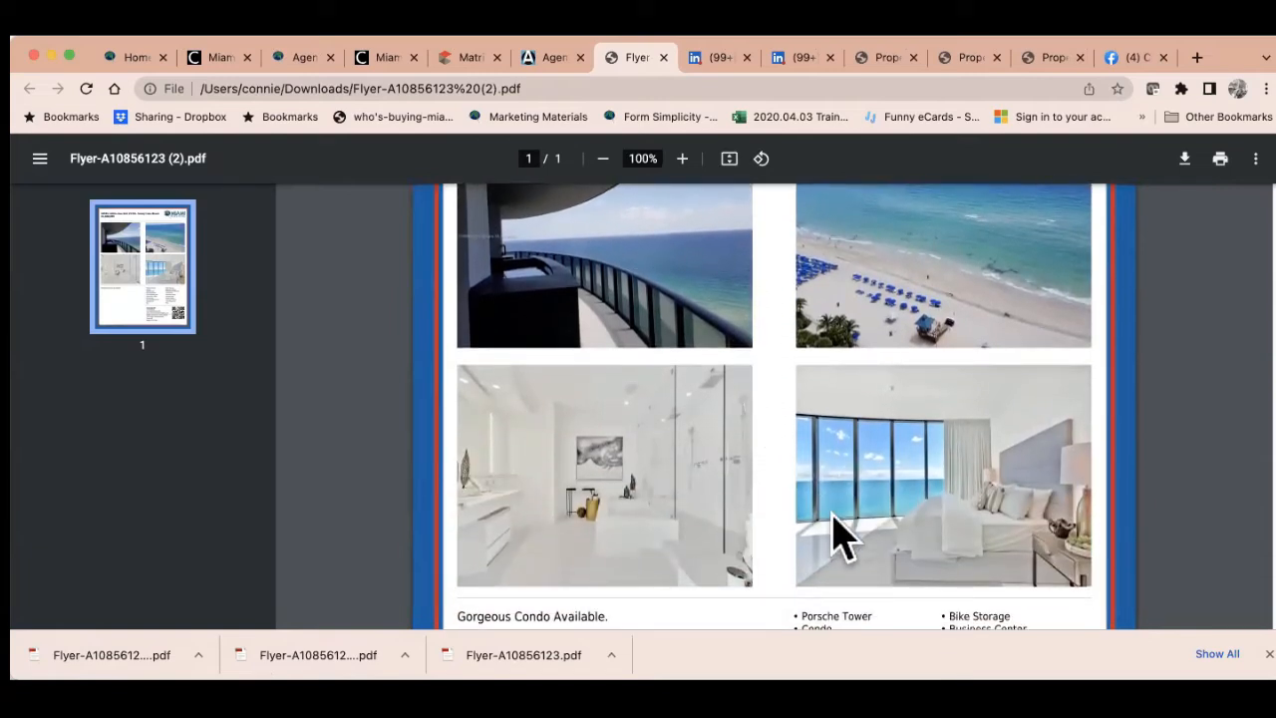
{"action": "left_click", "coordinate": [603, 159]}
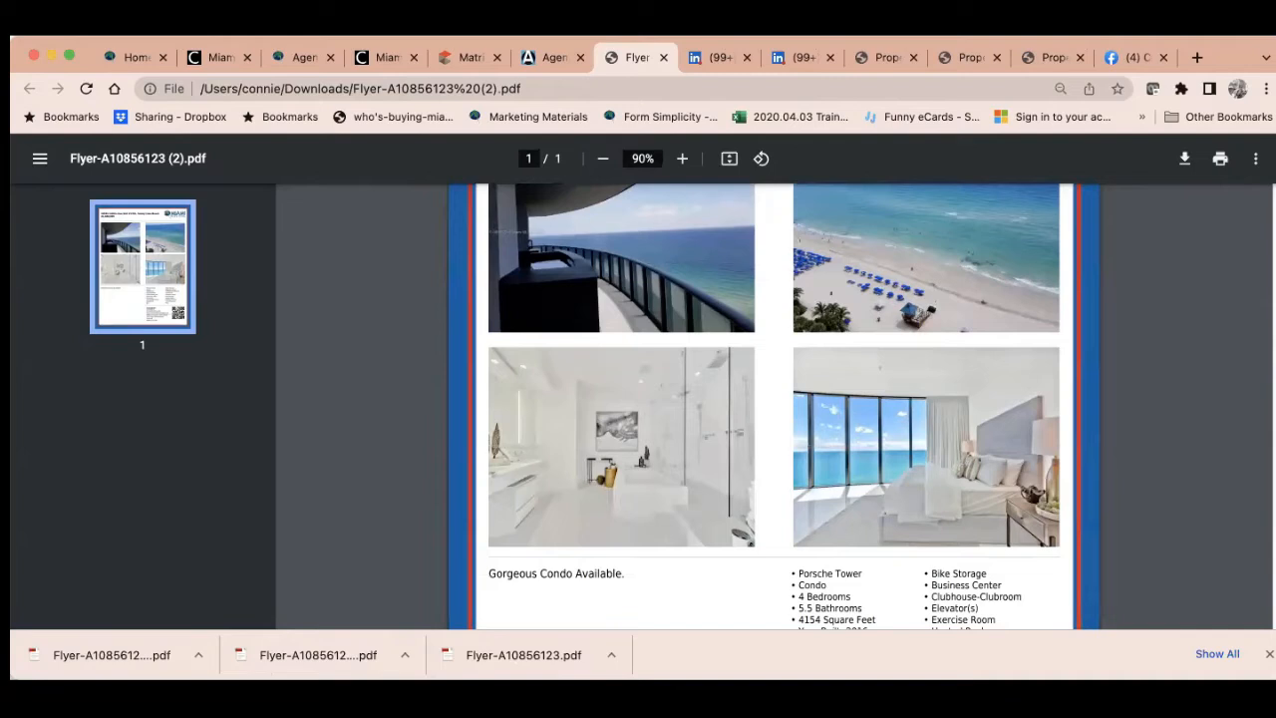
{"action": "scroll", "coordinate": [628, 488], "scroll_direction": "down", "scroll_amount": 3}
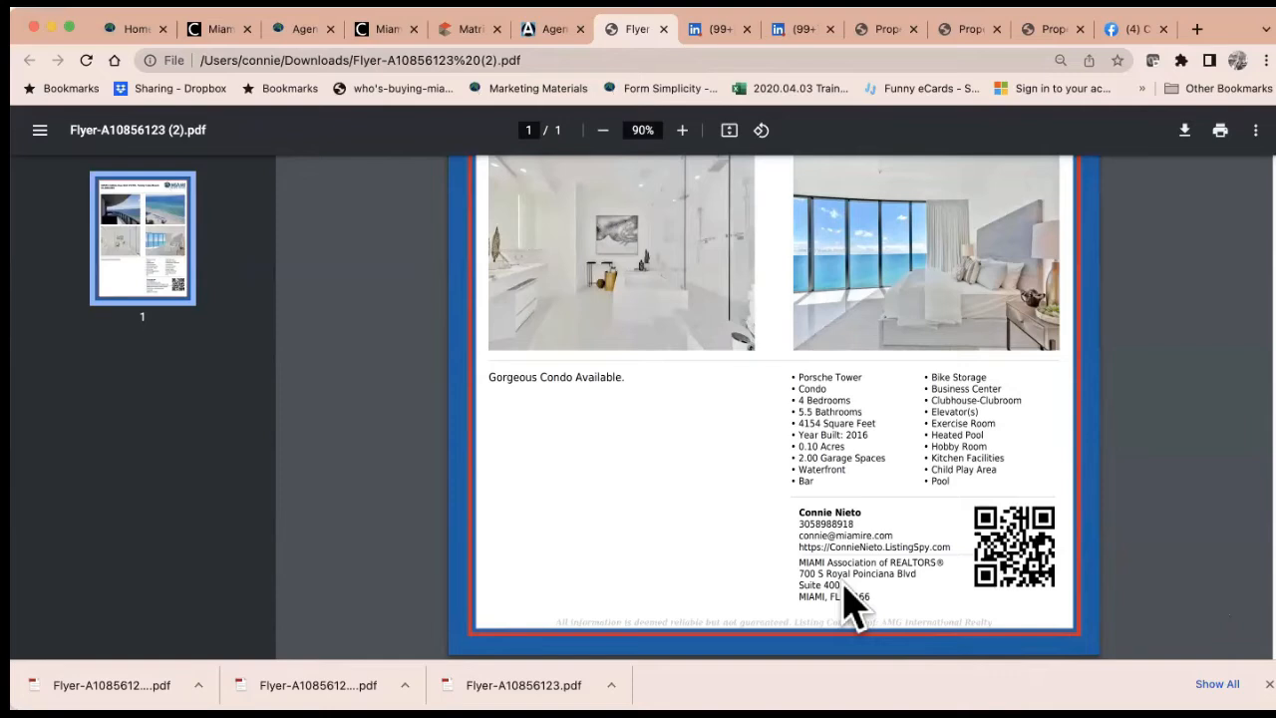
{"action": "scroll", "coordinate": [845, 603], "scroll_direction": "up", "scroll_amount": 3}
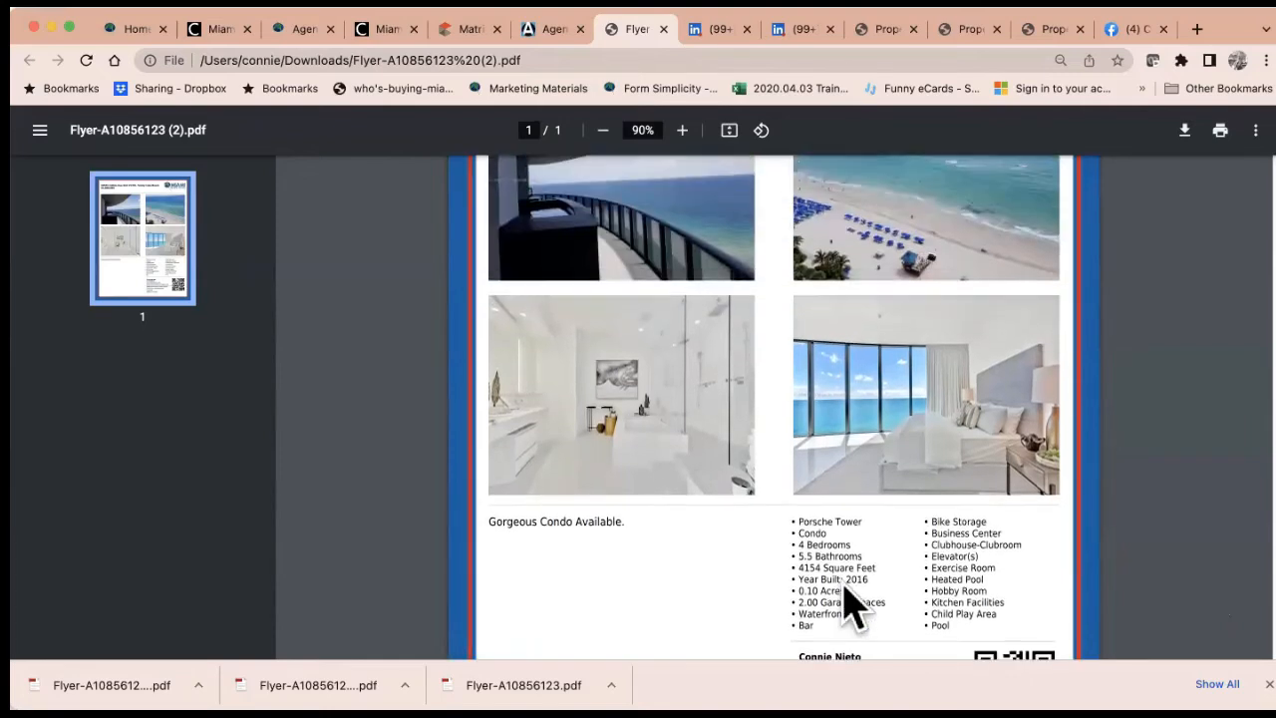
Create the flyer as a JPG image and save that image as a download
{"action": "left_click", "coordinate": [548, 36]}
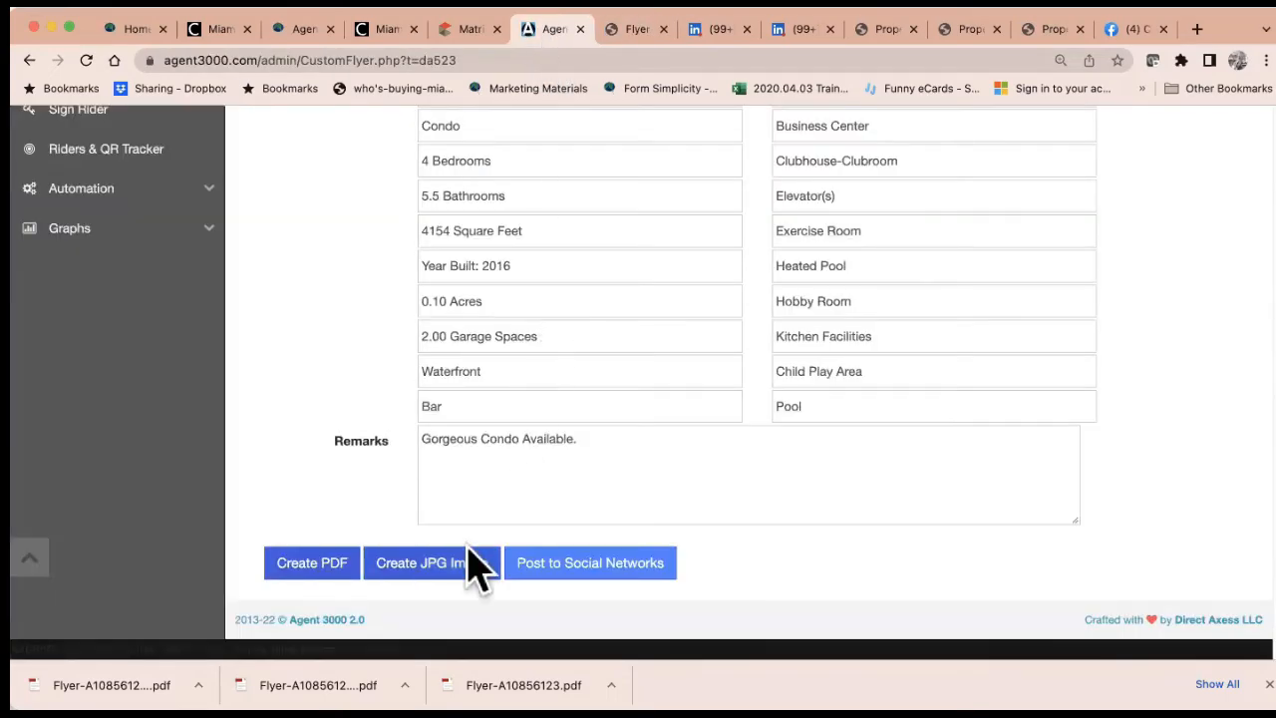
{"action": "left_click", "coordinate": [448, 578]}
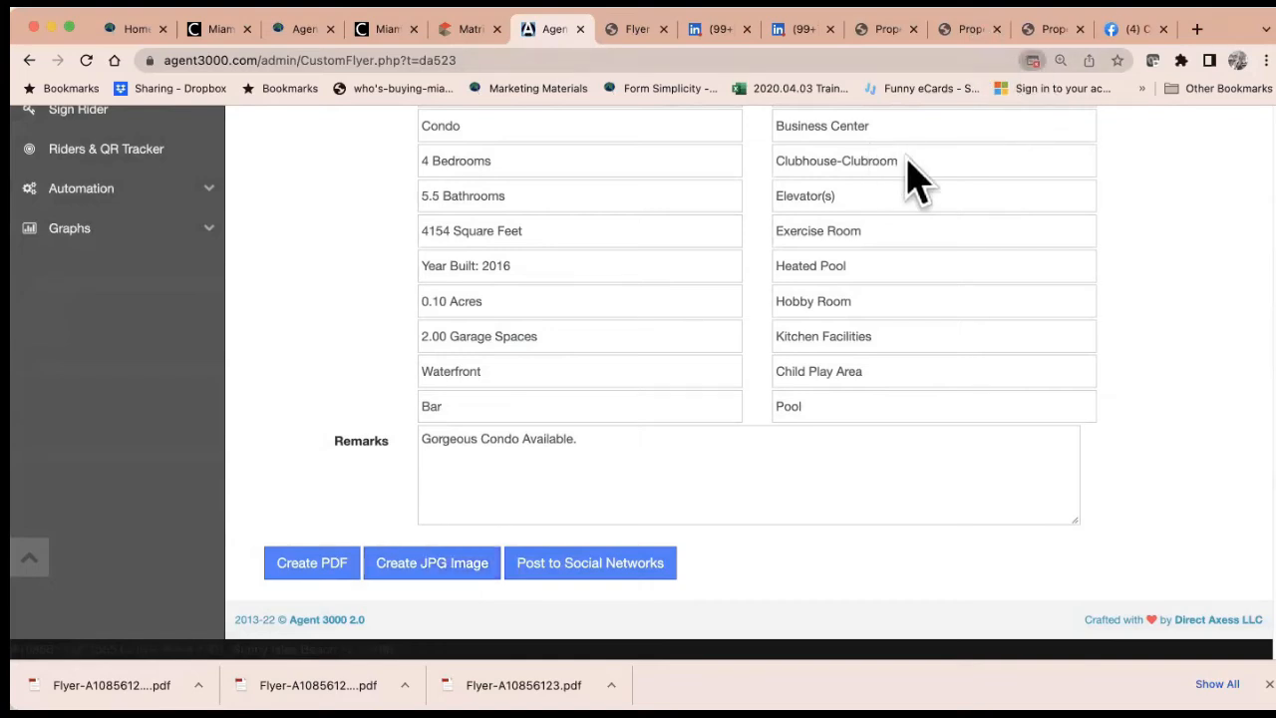
{"action": "left_click", "coordinate": [454, 566]}
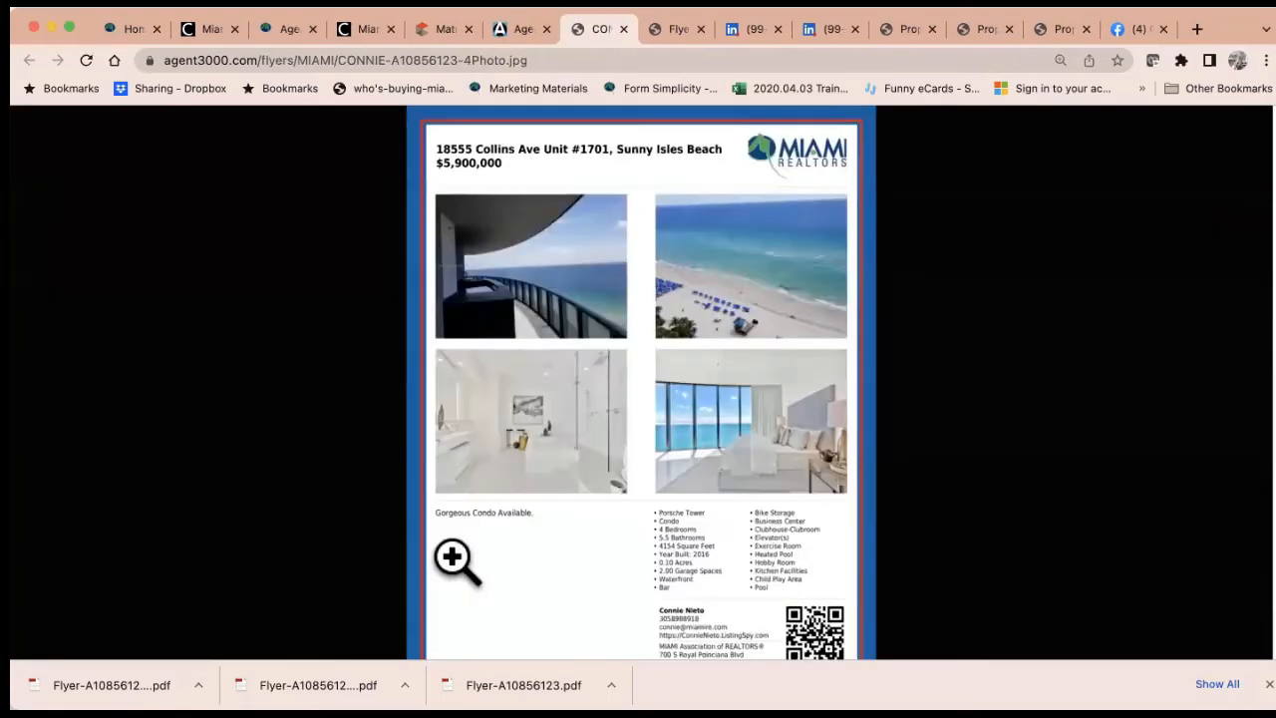
{"action": "right_click", "coordinate": [638, 406]}
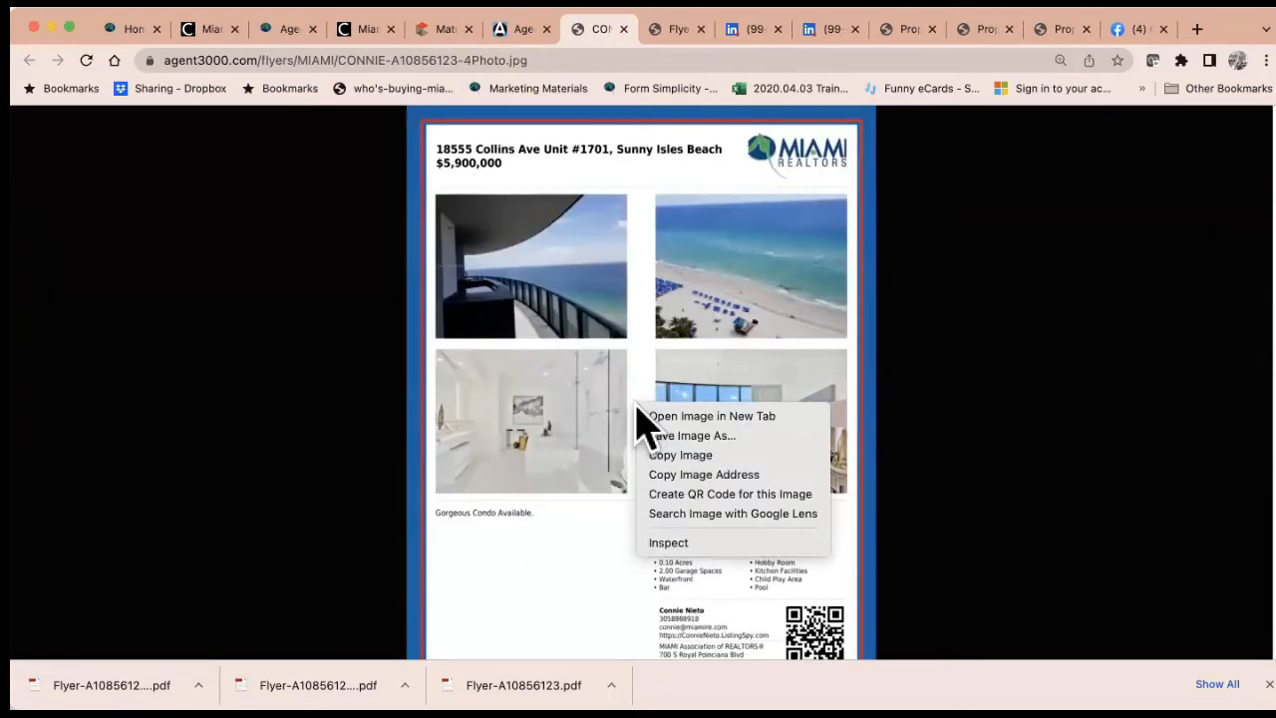
{"action": "left_click", "coordinate": [700, 447]}
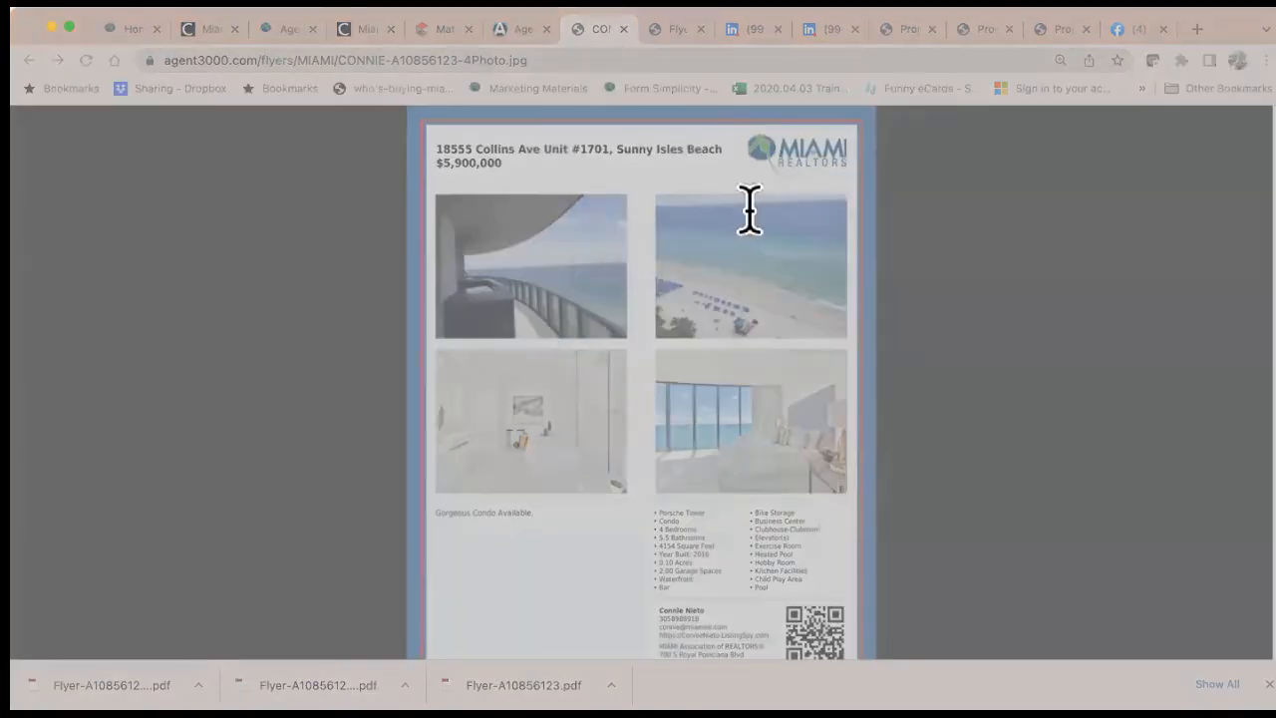
{"action": "key", "text": "Return"}
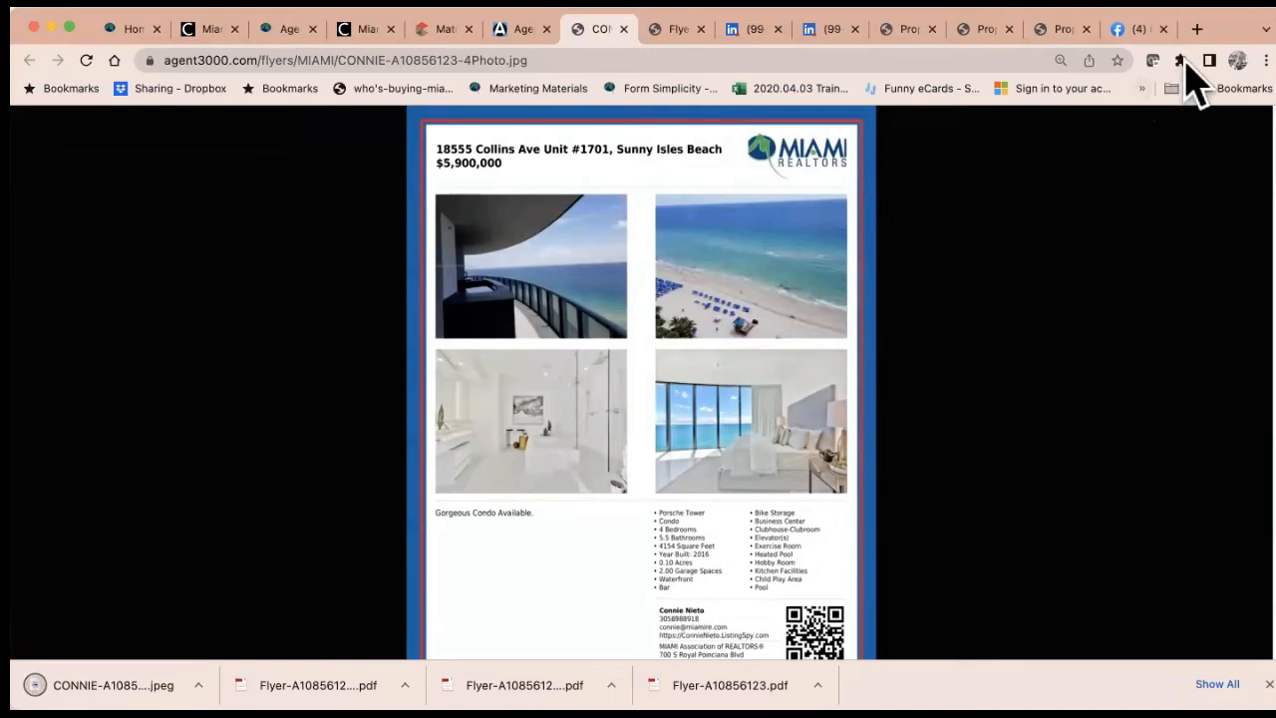
Start a new Instagram post with the flyer JPG, cropped to its Original aspect ratio
{"action": "left_click", "coordinate": [1196, 29]}
{"action": "type", "text": "ins"}
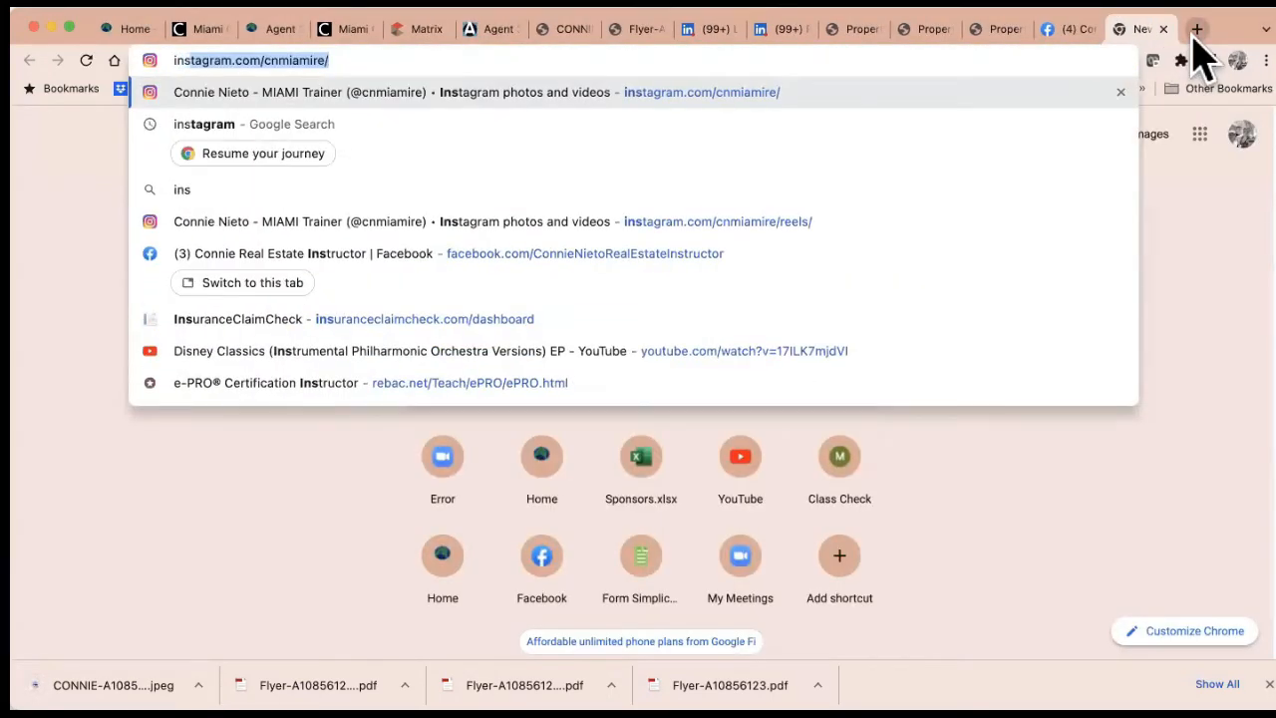
{"action": "key", "text": "Return"}
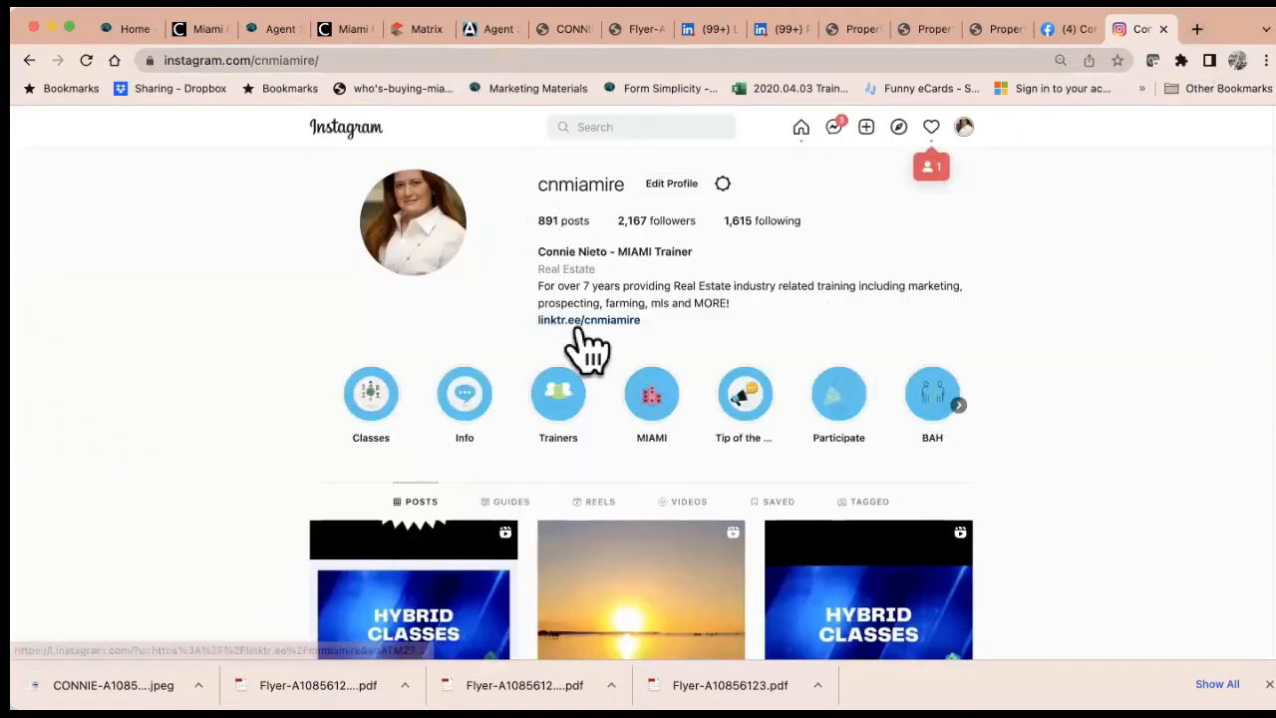
{"action": "left_click", "coordinate": [866, 129]}
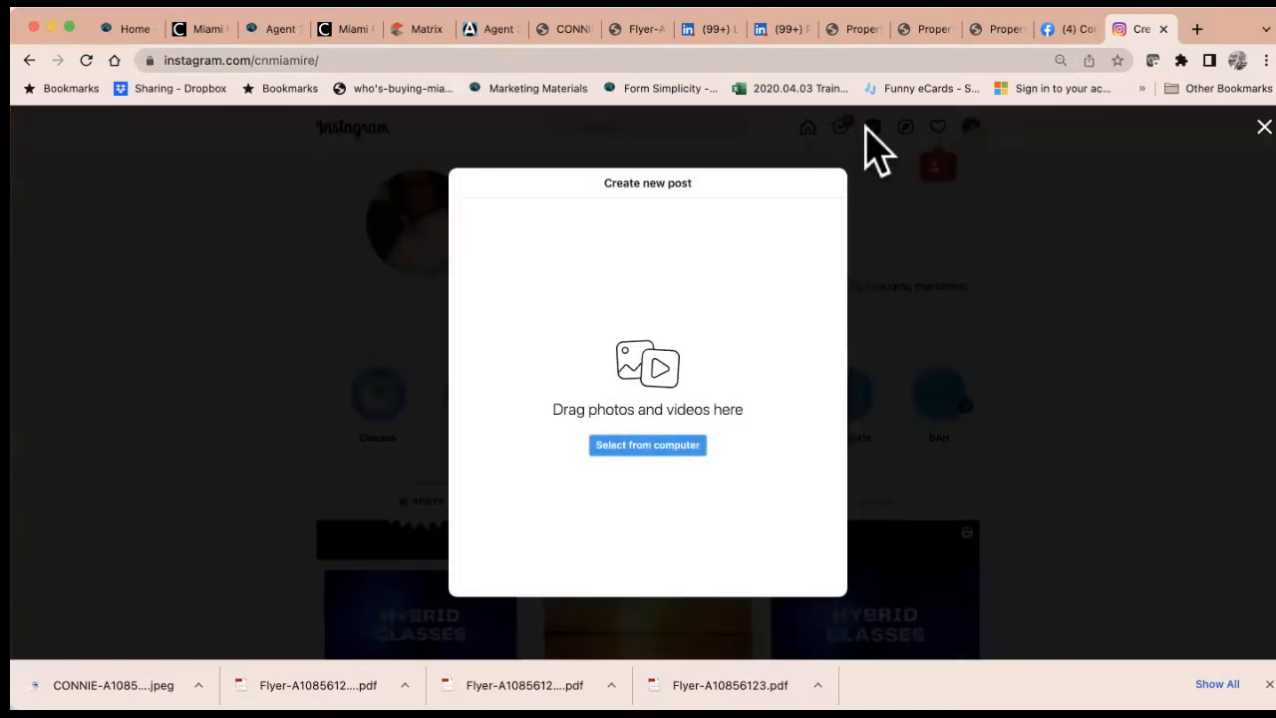
{"action": "left_click", "coordinate": [666, 446]}
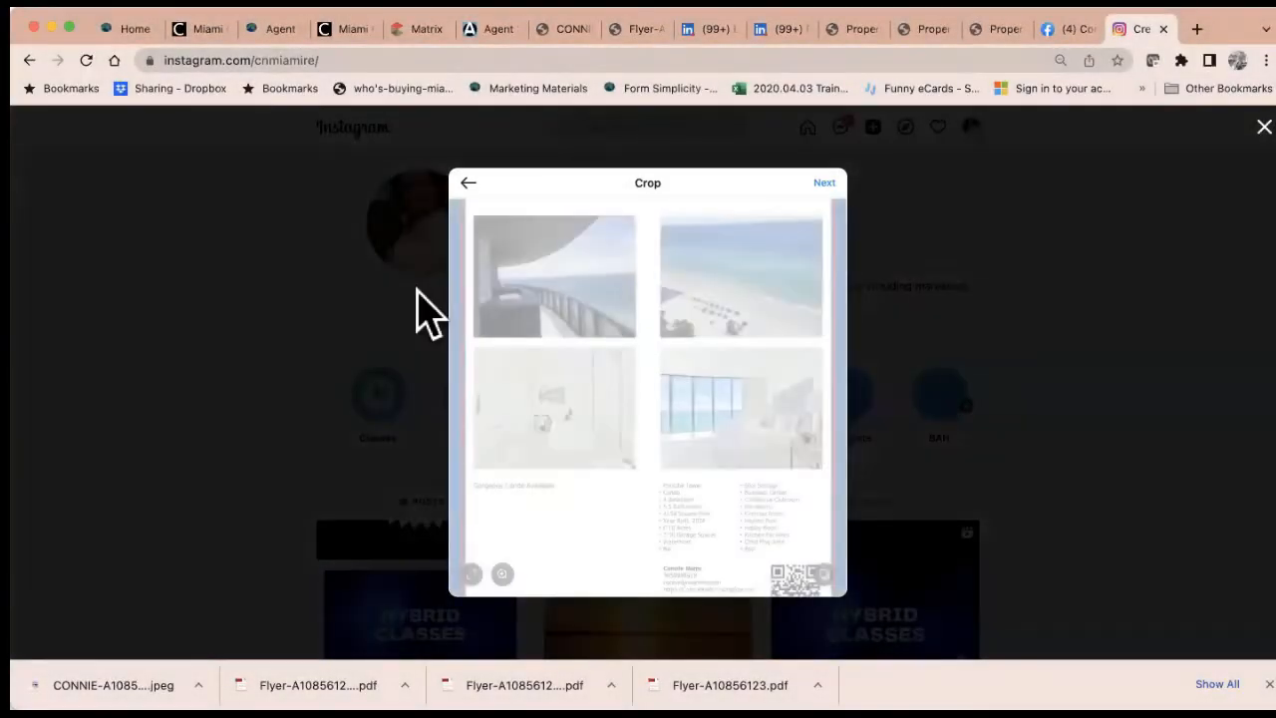
{"action": "left_click", "coordinate": [469, 574]}
{"action": "left_click", "coordinate": [488, 426]}
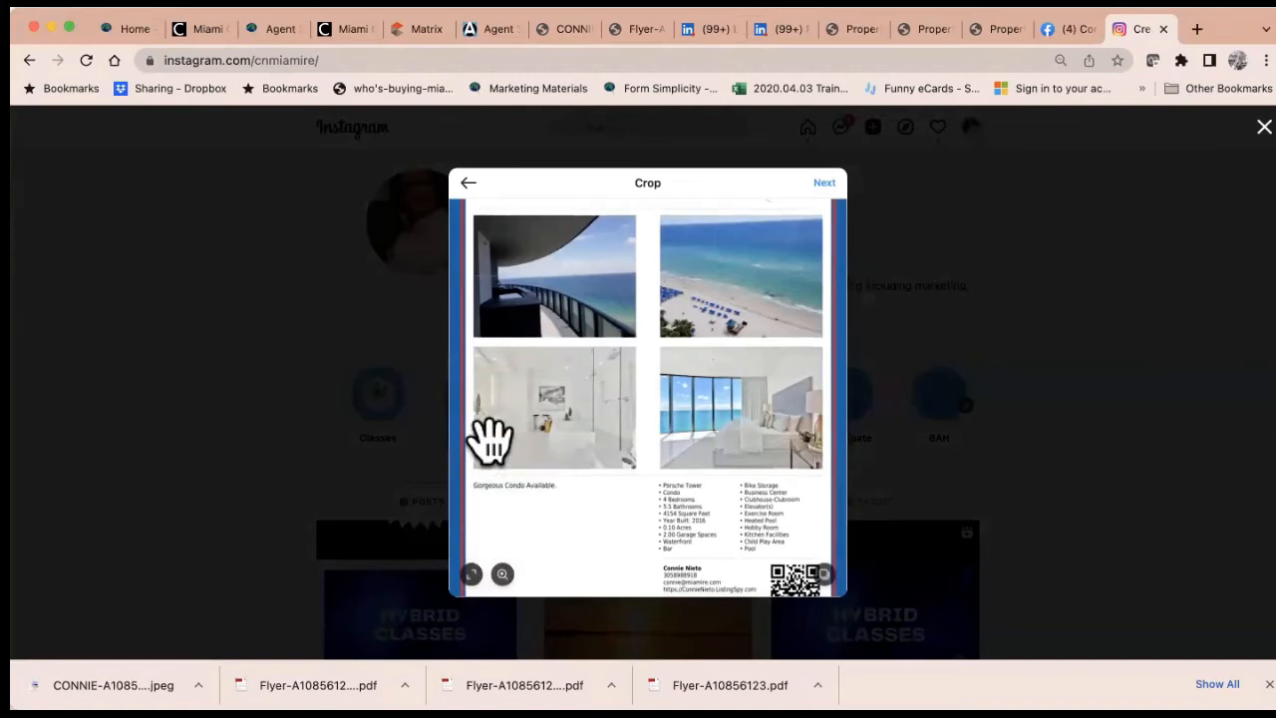
{"action": "left_click", "coordinate": [470, 574]}
{"action": "left_click", "coordinate": [488, 430]}
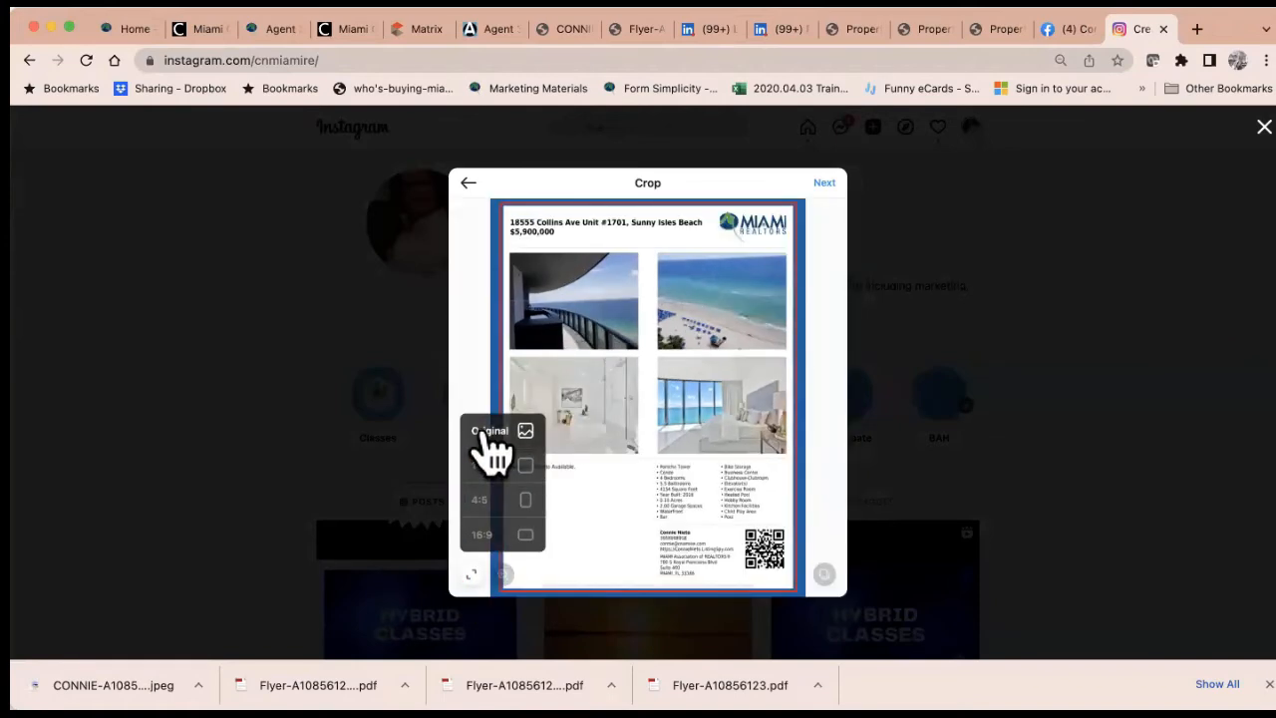
Share the post captioned 'Gorgeous Flyer created in minutes using Agent 3000!'
{"action": "left_click", "coordinate": [824, 184]}
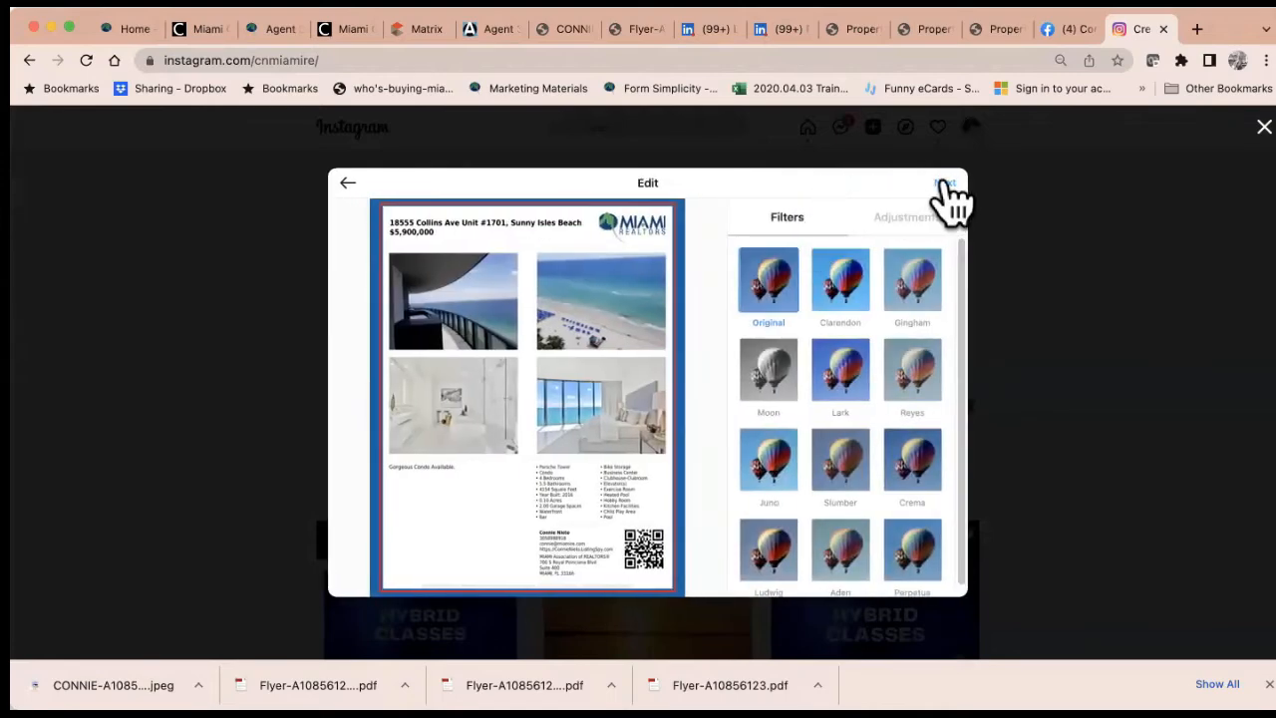
{"action": "left_click", "coordinate": [944, 185]}
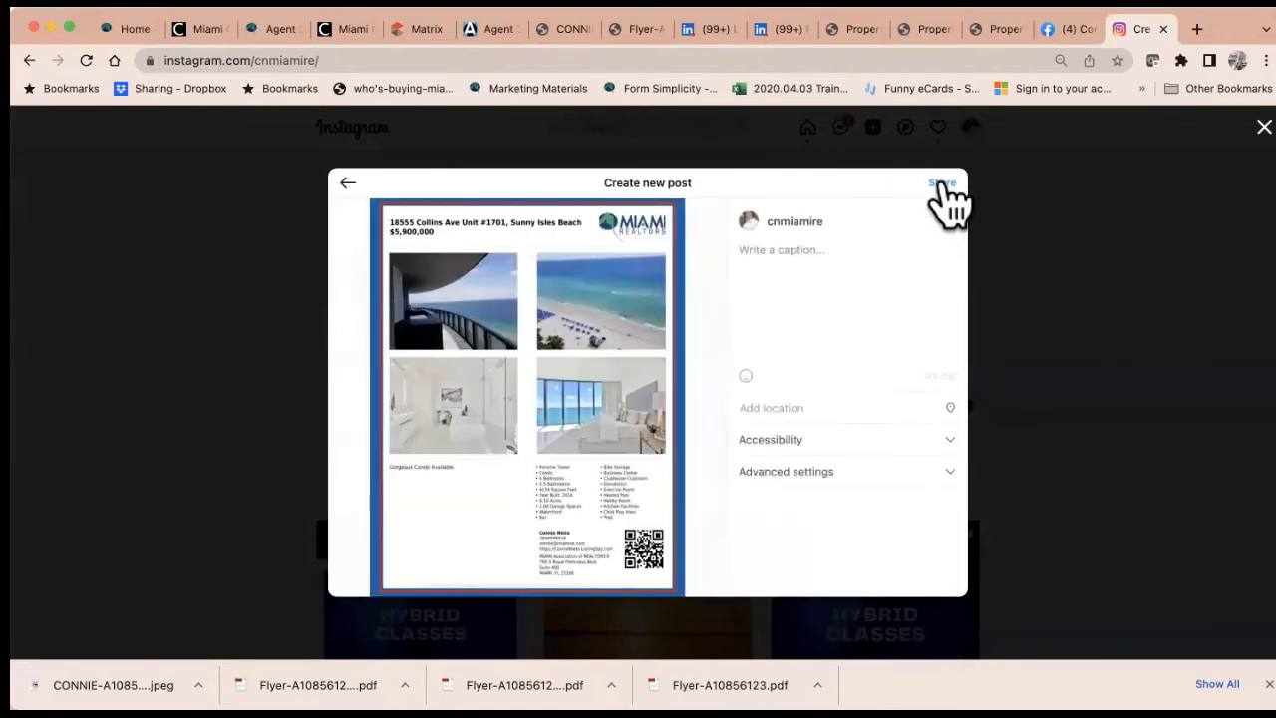
{"action": "left_click", "coordinate": [777, 255]}
{"action": "type", "text": "G"}
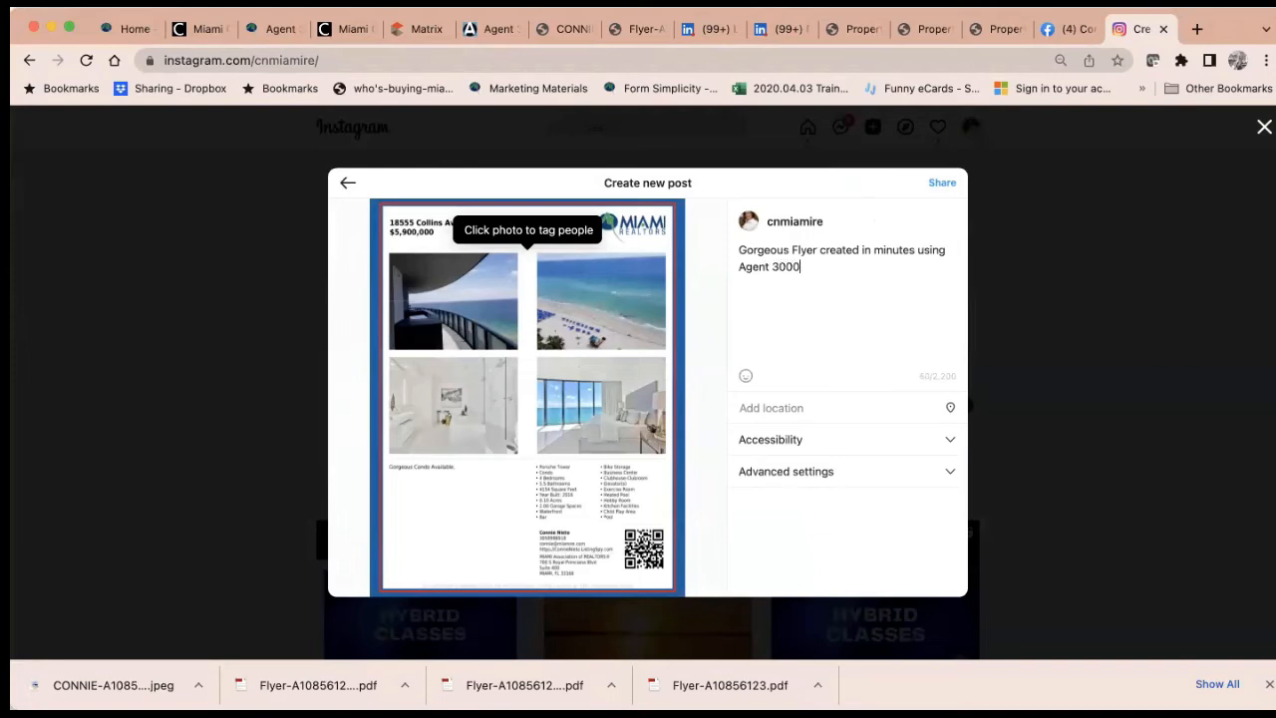
{"action": "left_click", "coordinate": [941, 182]}
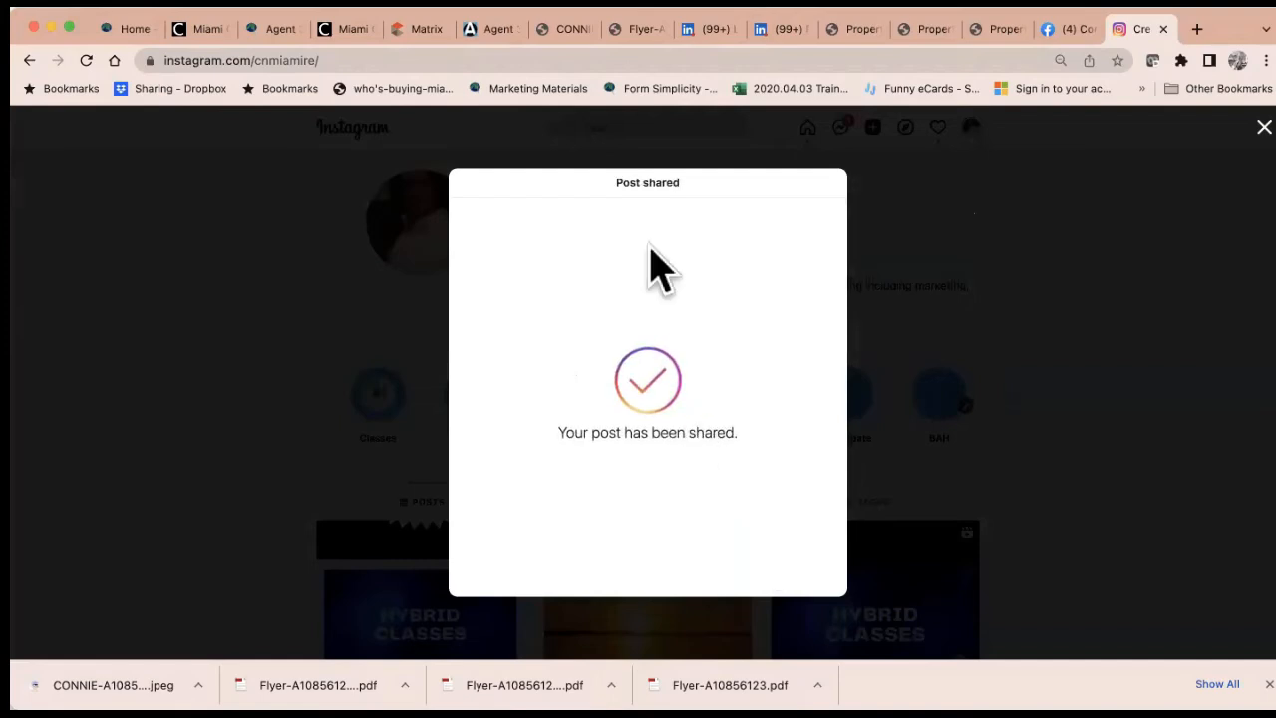
{"action": "left_click", "coordinate": [498, 32]}
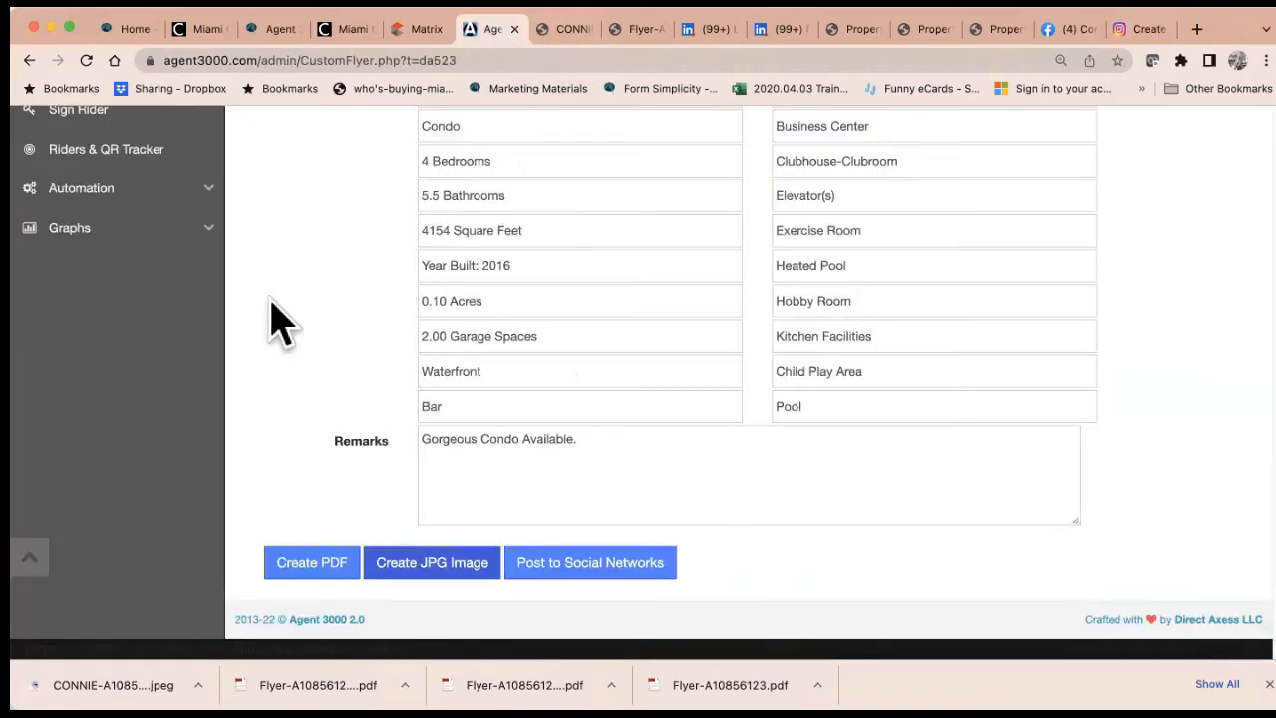
Open the Just Listed / Just Sold / For Rent flyer builder
{"action": "scroll", "coordinate": [272, 318], "scroll_direction": "up", "scroll_amount": 5}
{"action": "scroll", "coordinate": [282, 321], "scroll_direction": "up", "scroll_amount": 2}
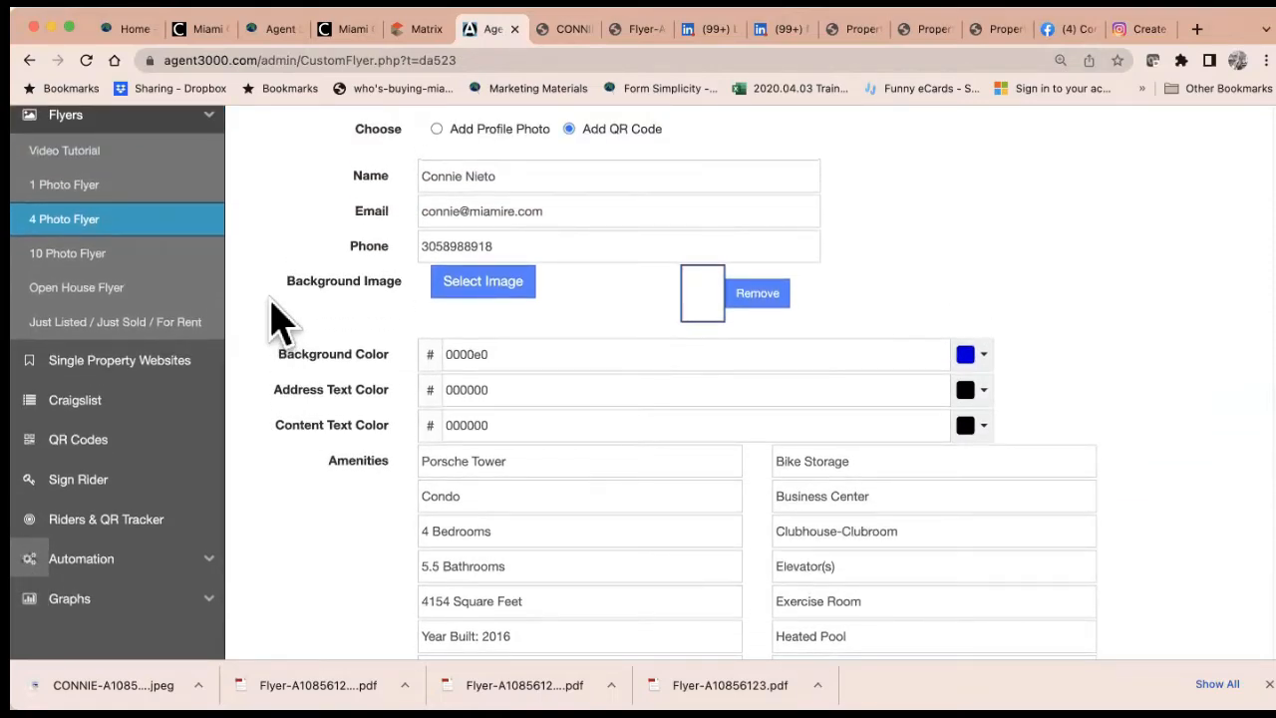
{"action": "left_click", "coordinate": [97, 295]}
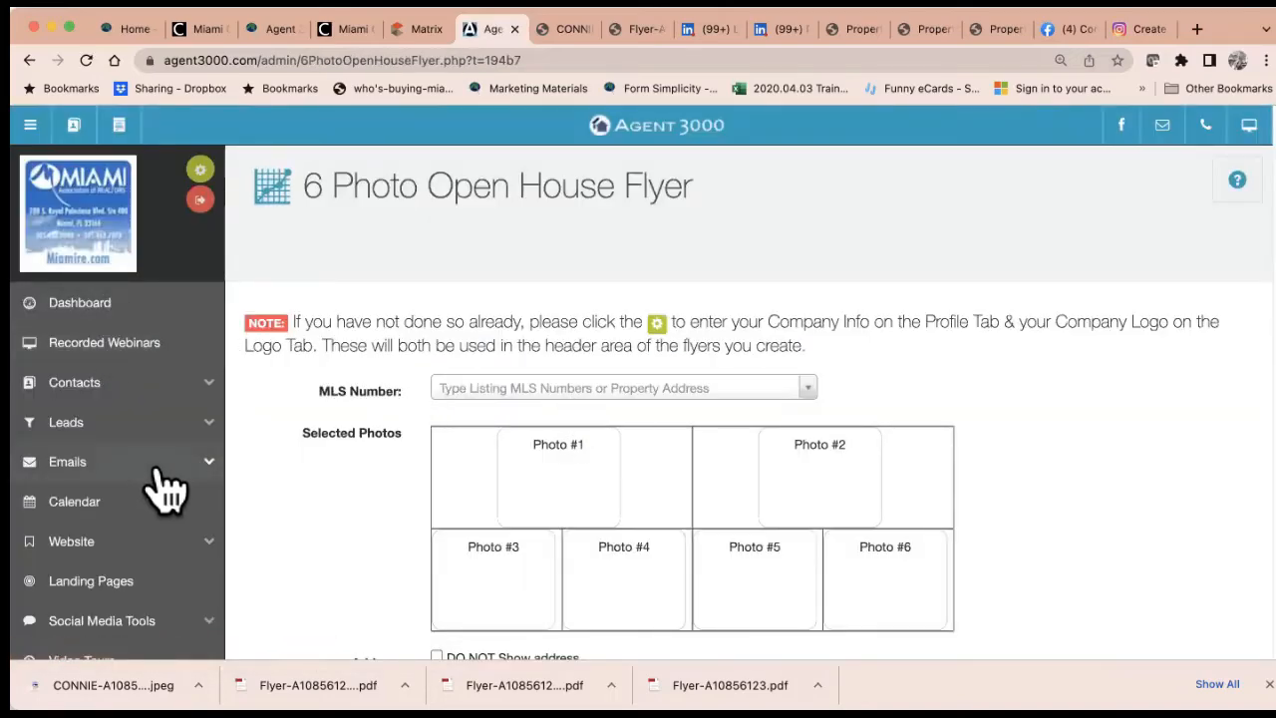
{"action": "scroll", "coordinate": [164, 488], "scroll_direction": "down", "scroll_amount": 10}
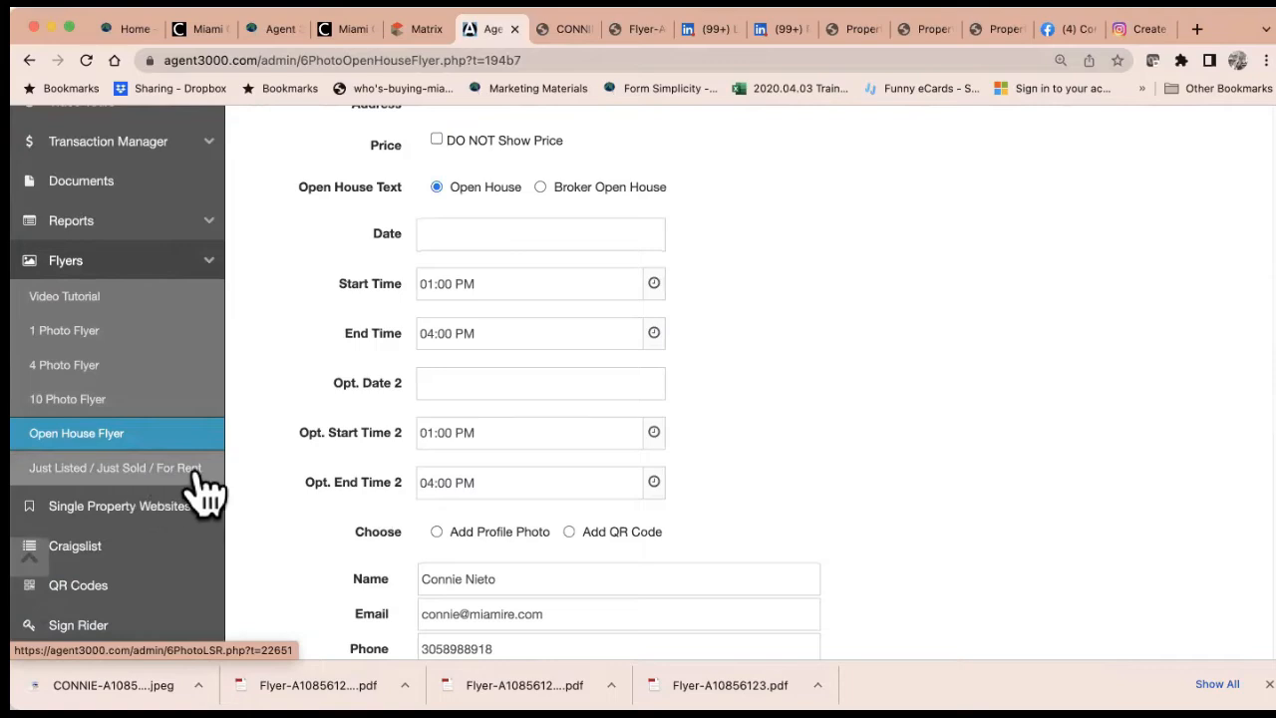
{"action": "left_click", "coordinate": [197, 474]}
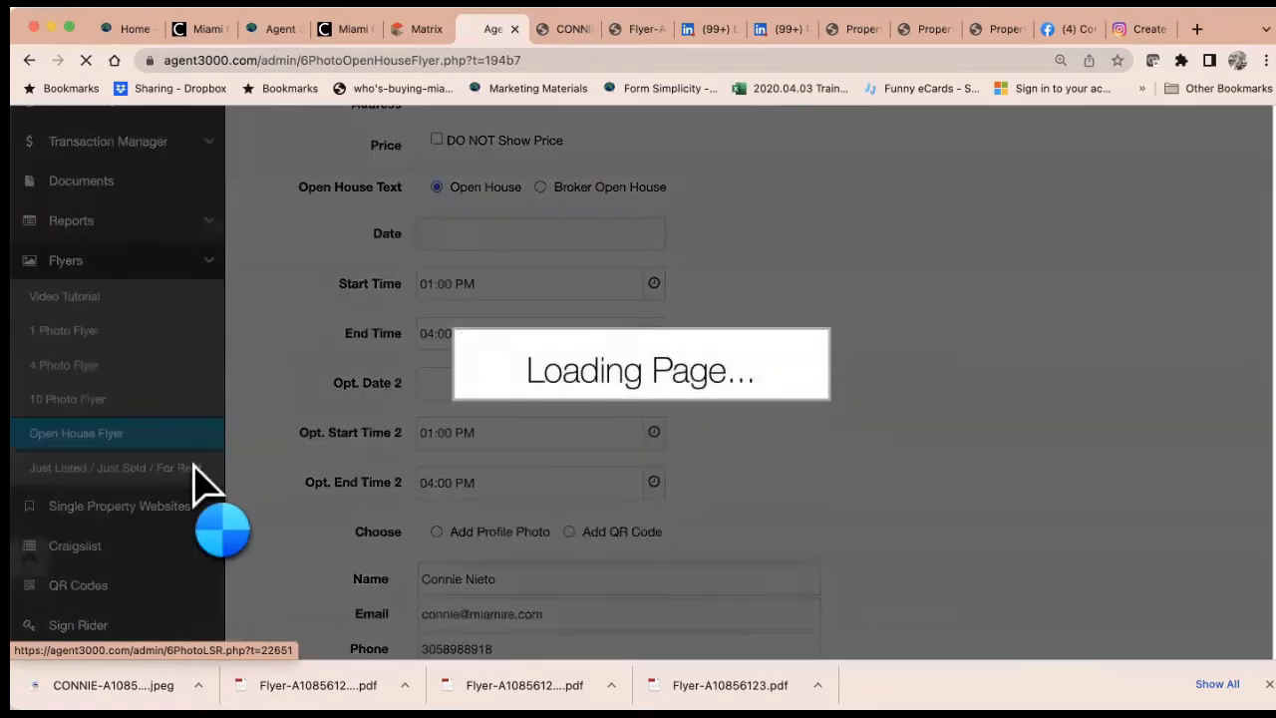
Load listing A10856123 by MLS number and accept its authorization terms
{"action": "left_click", "coordinate": [516, 387]}
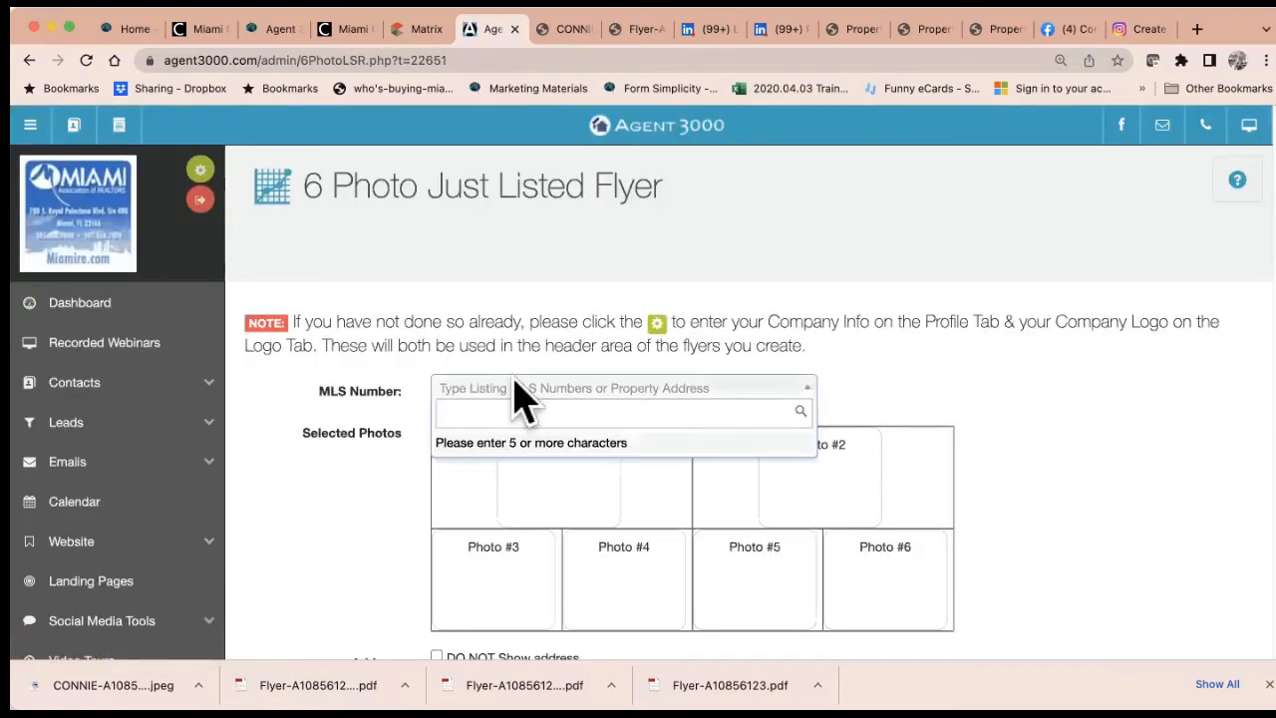
{"action": "type", "text": "A10856123"}
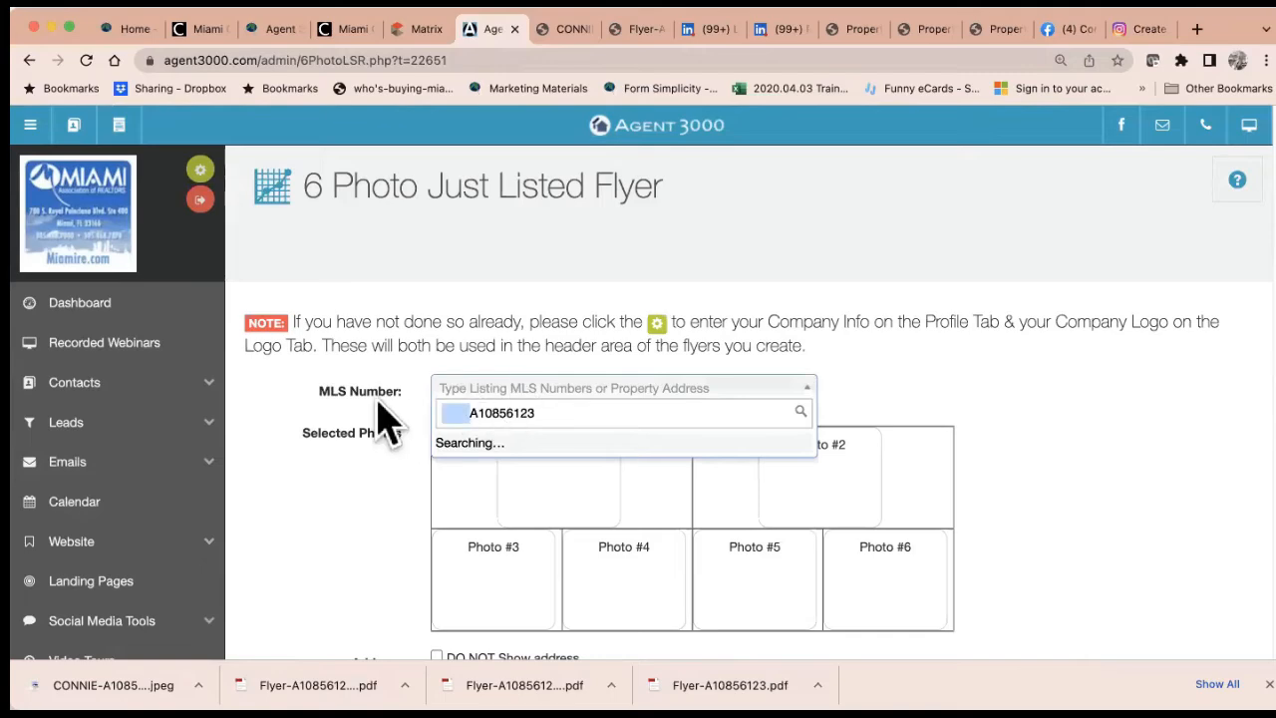
{"action": "left_click", "coordinate": [574, 457]}
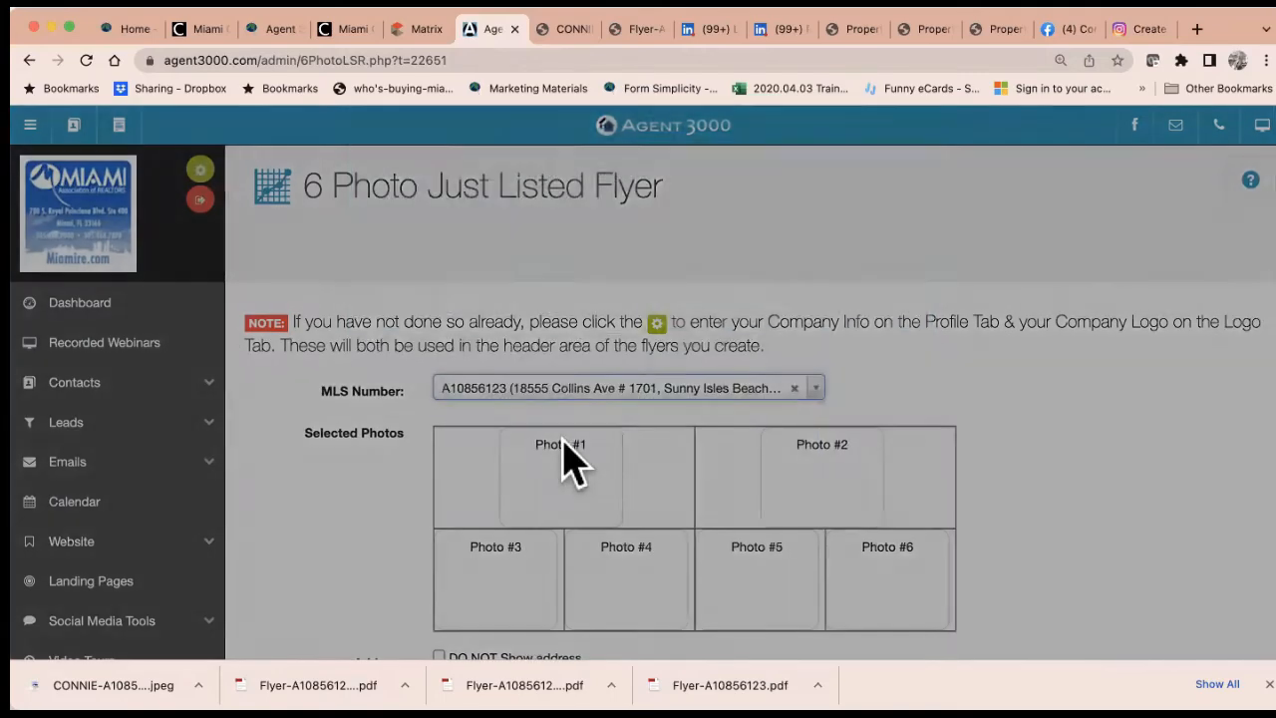
{"action": "left_click", "coordinate": [367, 337]}
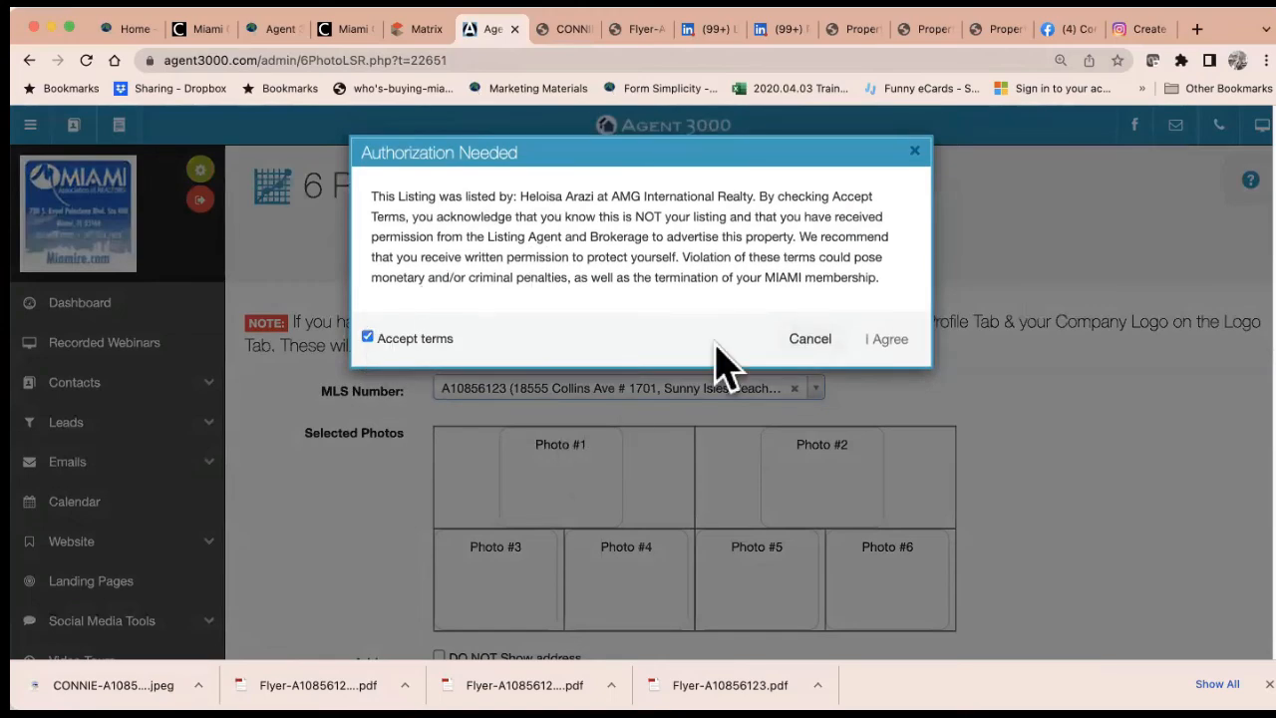
{"action": "left_click", "coordinate": [886, 340]}
{"action": "scroll", "coordinate": [754, 418], "scroll_direction": "down", "scroll_amount": 3}
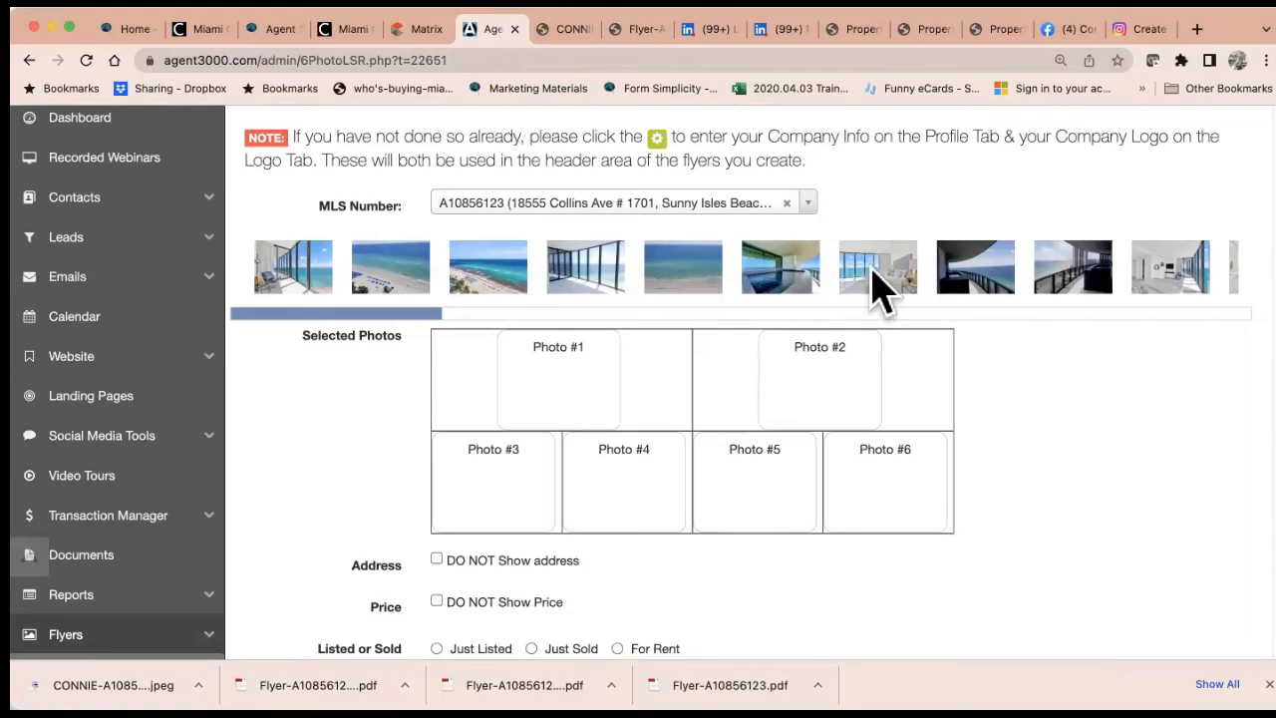
Fill Photo #1–#6 with bedroom, window-view, beach, pool, balcony and living-area photos
{"action": "left_click_drag", "start_coordinate": [877, 279], "coordinate": [559, 386]}
{"action": "left_click_drag", "start_coordinate": [583, 279], "coordinate": [818, 372]}
{"action": "left_click_drag", "start_coordinate": [499, 265], "coordinate": [498, 476]}
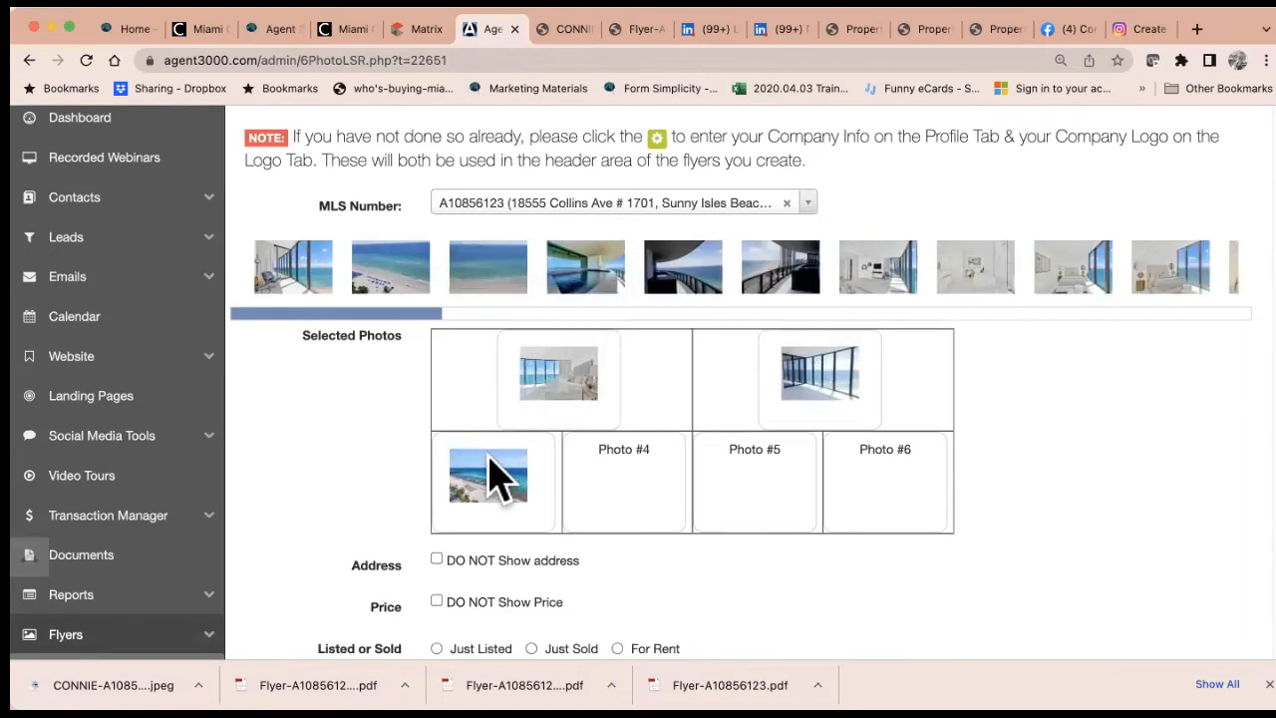
{"action": "left_click_drag", "start_coordinate": [585, 267], "coordinate": [610, 504]}
{"action": "left_click_drag", "start_coordinate": [683, 274], "coordinate": [746, 489]}
{"action": "left_click_drag", "start_coordinate": [1080, 285], "coordinate": [900, 478]}
{"action": "left_click_drag", "start_coordinate": [397, 313], "coordinate": [675, 342]}
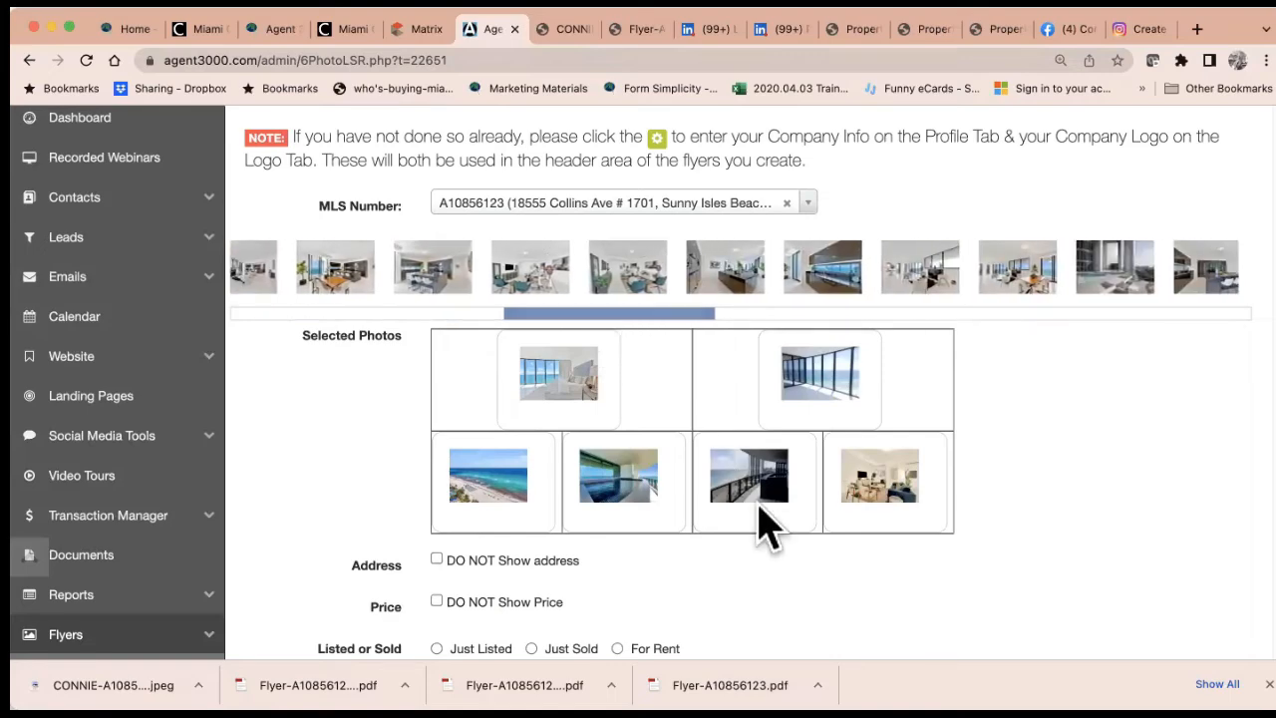
Set the flyer to Just Sold with the agent's profile photo and the address hidden
{"action": "scroll", "coordinate": [763, 523], "scroll_direction": "down", "scroll_amount": 2}
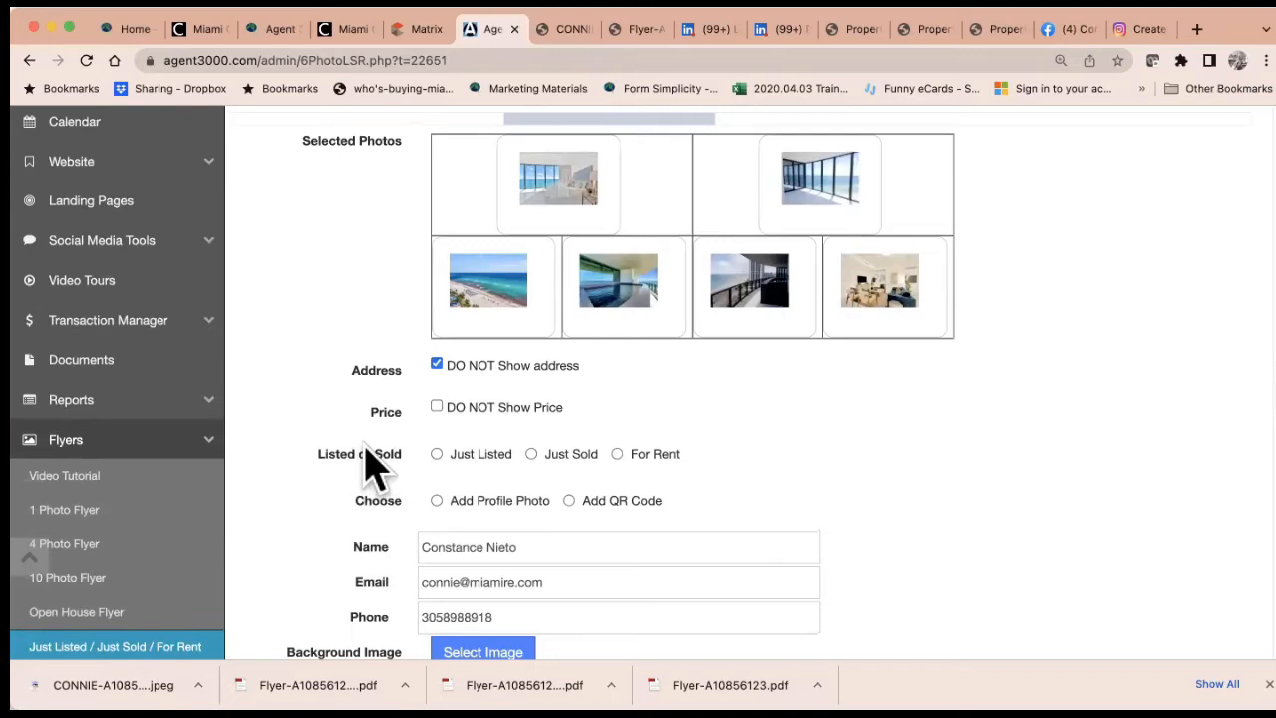
{"action": "left_click", "coordinate": [533, 456]}
{"action": "left_click", "coordinate": [436, 500]}
{"action": "scroll", "coordinate": [621, 524], "scroll_direction": "down", "scroll_amount": 3}
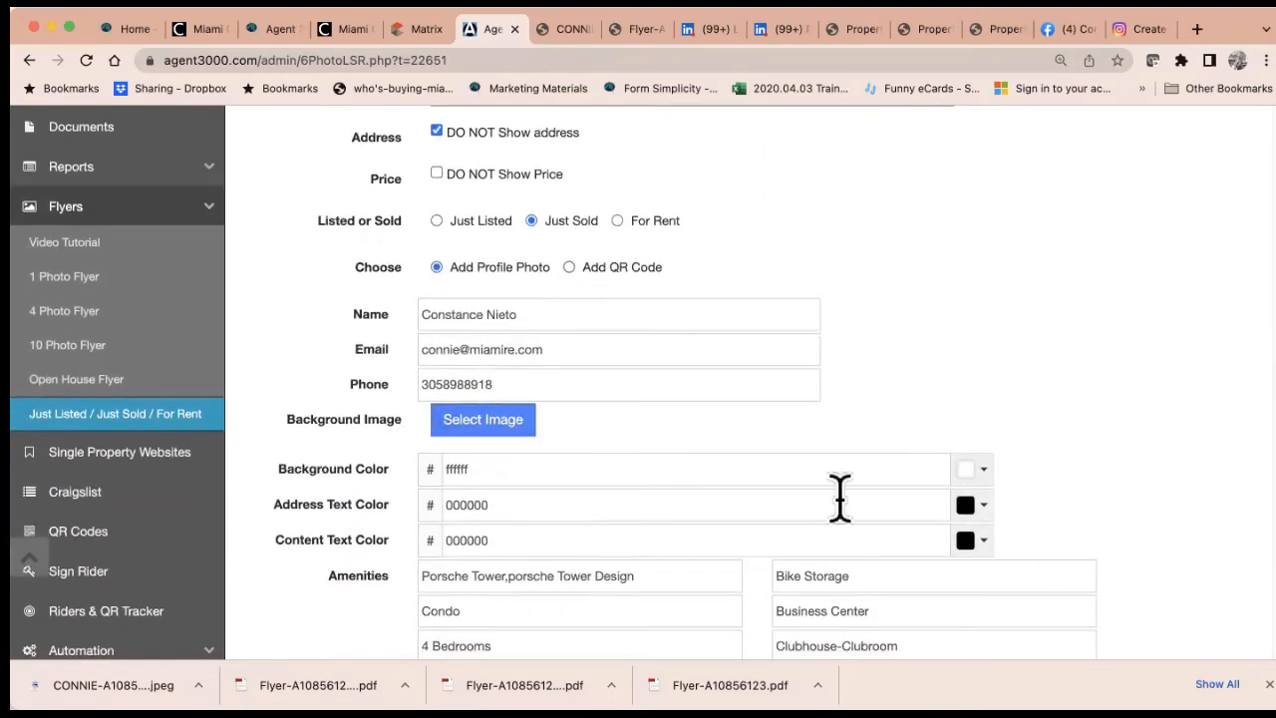
Generate the Just Sold flyer PDF and open the downloaded file
{"action": "scroll", "coordinate": [990, 576], "scroll_direction": "down", "scroll_amount": 5}
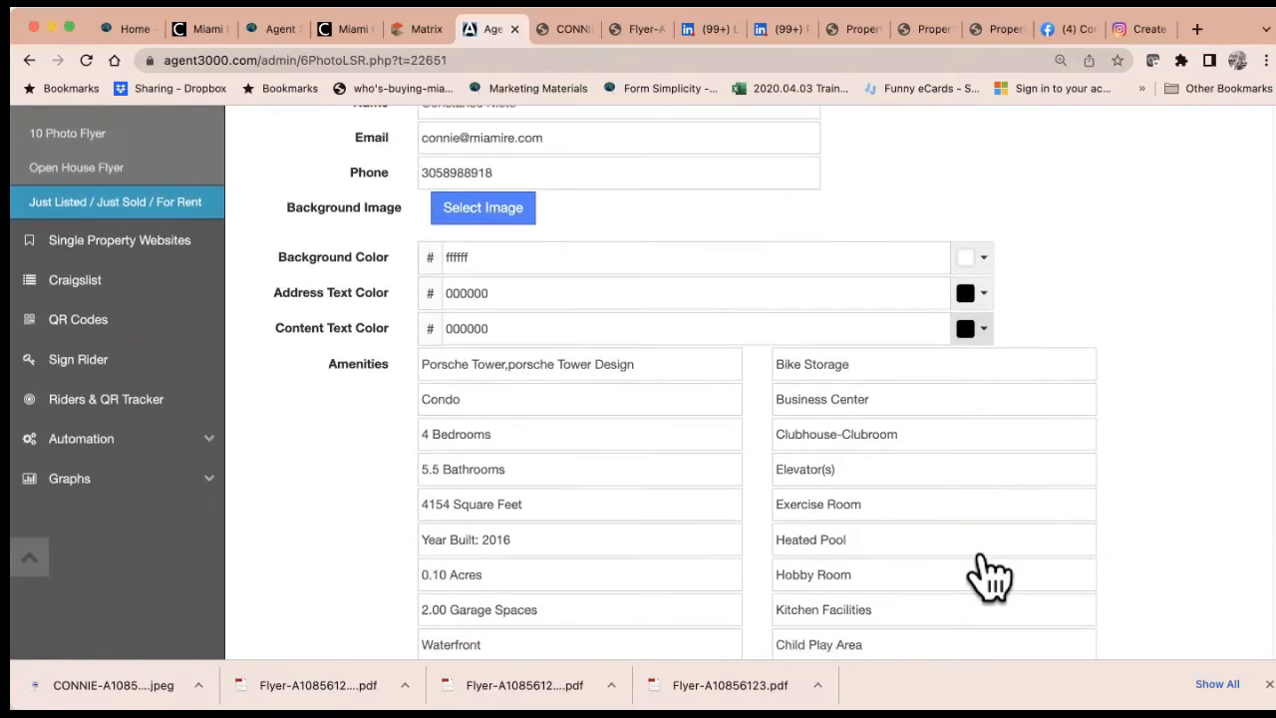
{"action": "scroll", "coordinate": [982, 551], "scroll_direction": "down", "scroll_amount": 5}
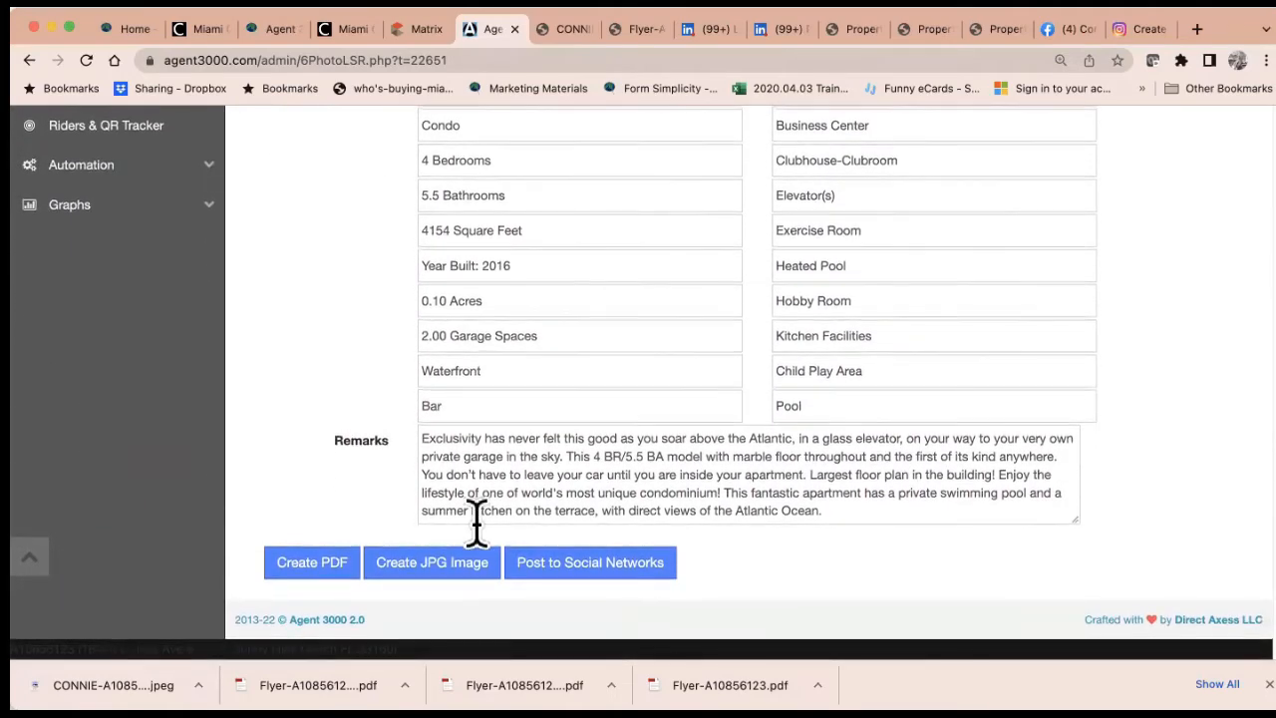
{"action": "left_click", "coordinate": [317, 572]}
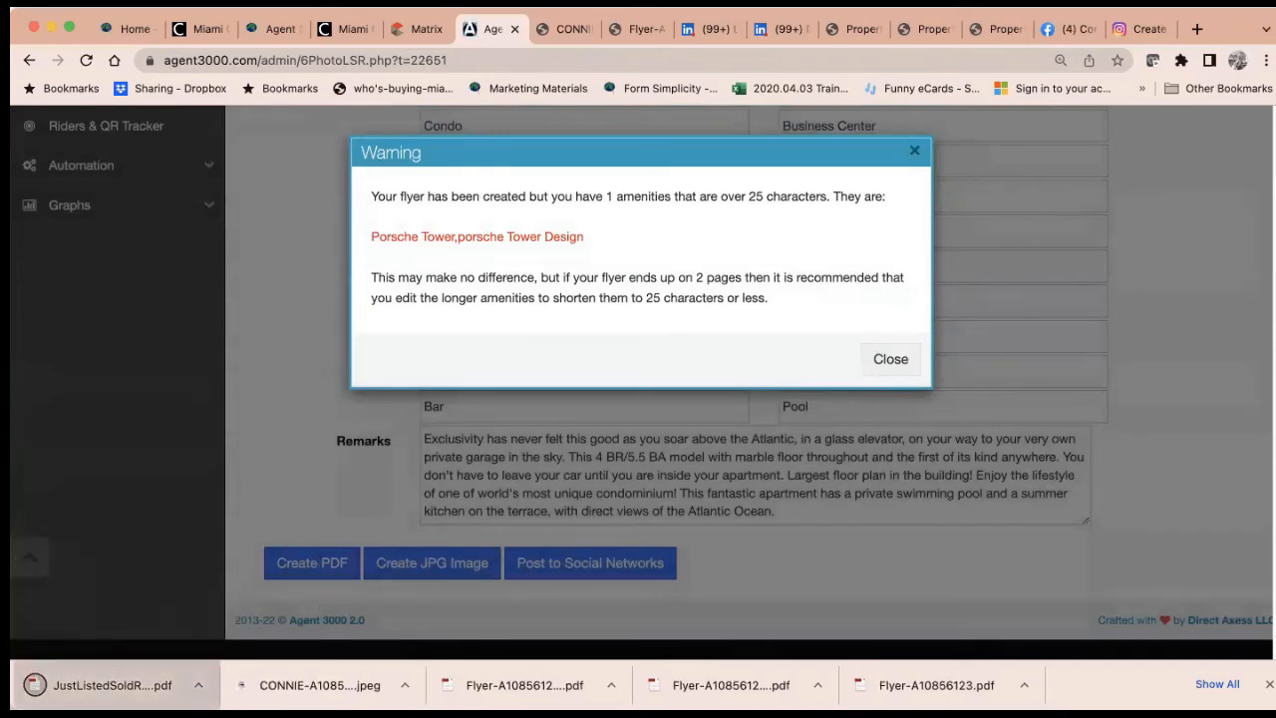
{"action": "left_click", "coordinate": [112, 685]}
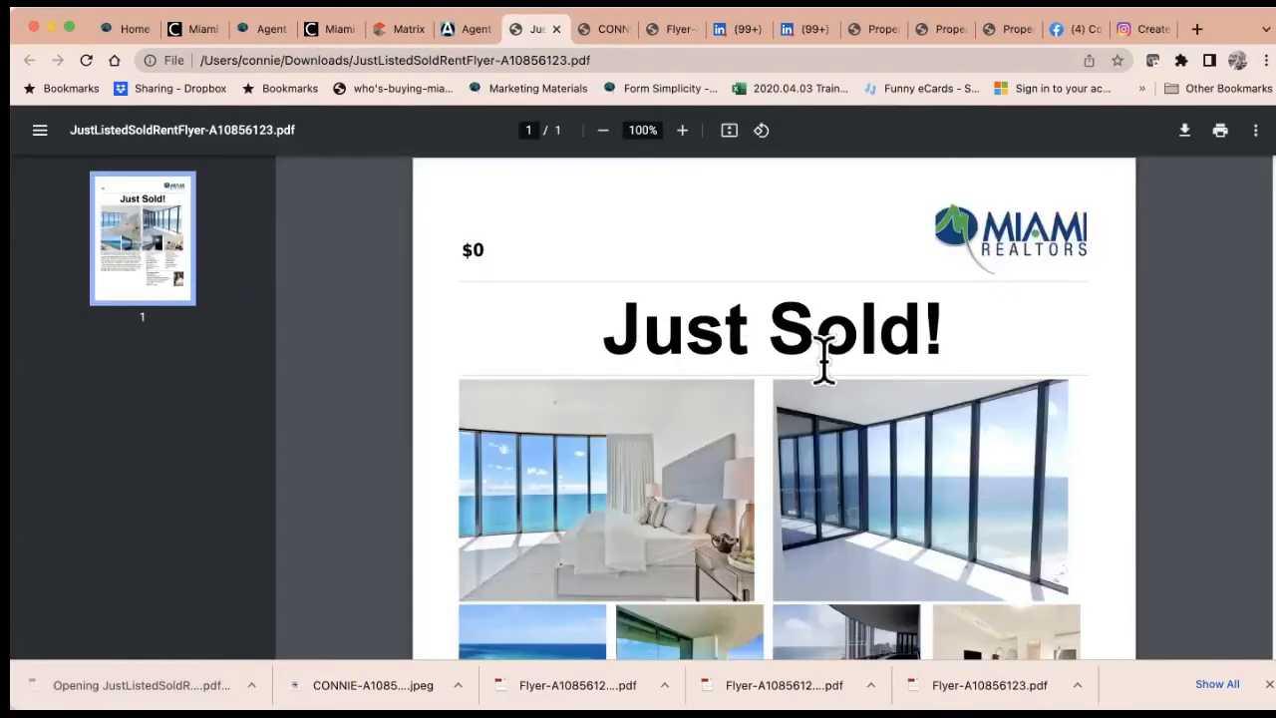
Review the lower part of the Just Sold PDF down to the footer disclaimer
{"action": "scroll", "coordinate": [823, 363], "scroll_direction": "down", "scroll_amount": 5}
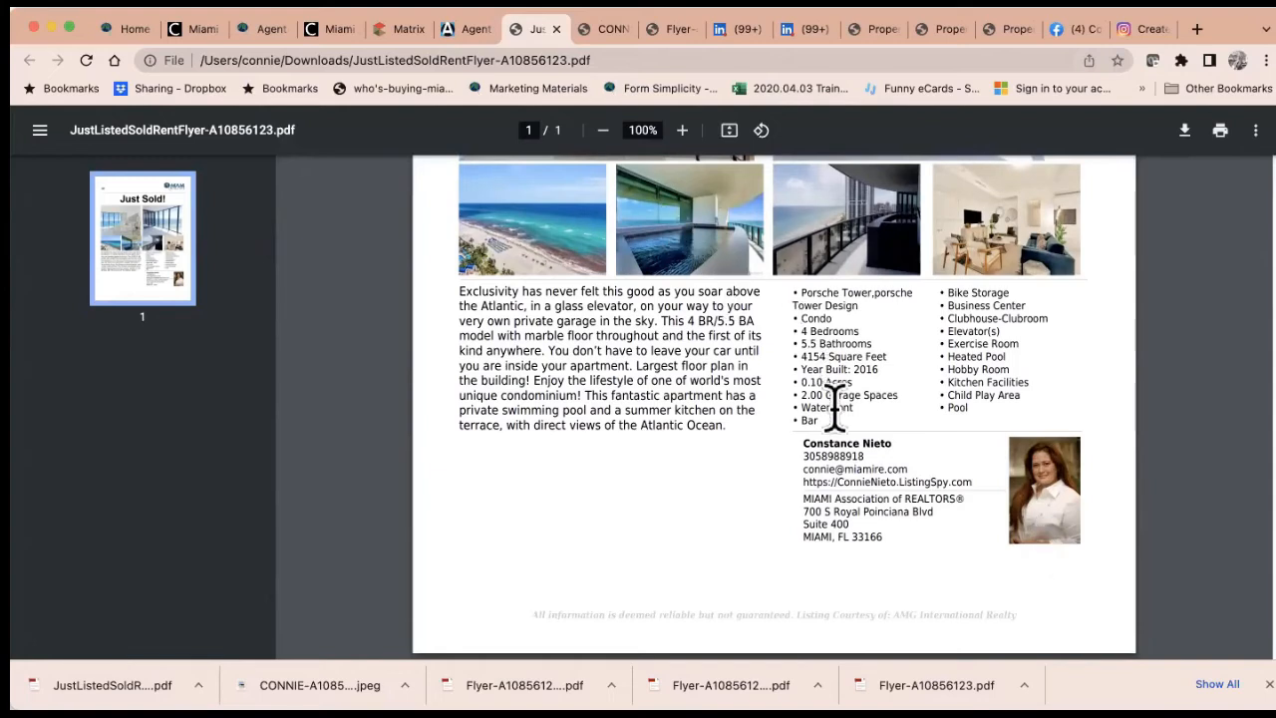
{"action": "left_click_drag", "start_coordinate": [531, 615], "coordinate": [987, 615]}
{"action": "left_click", "coordinate": [1042, 611]}
{"action": "left_click", "coordinate": [469, 32]}
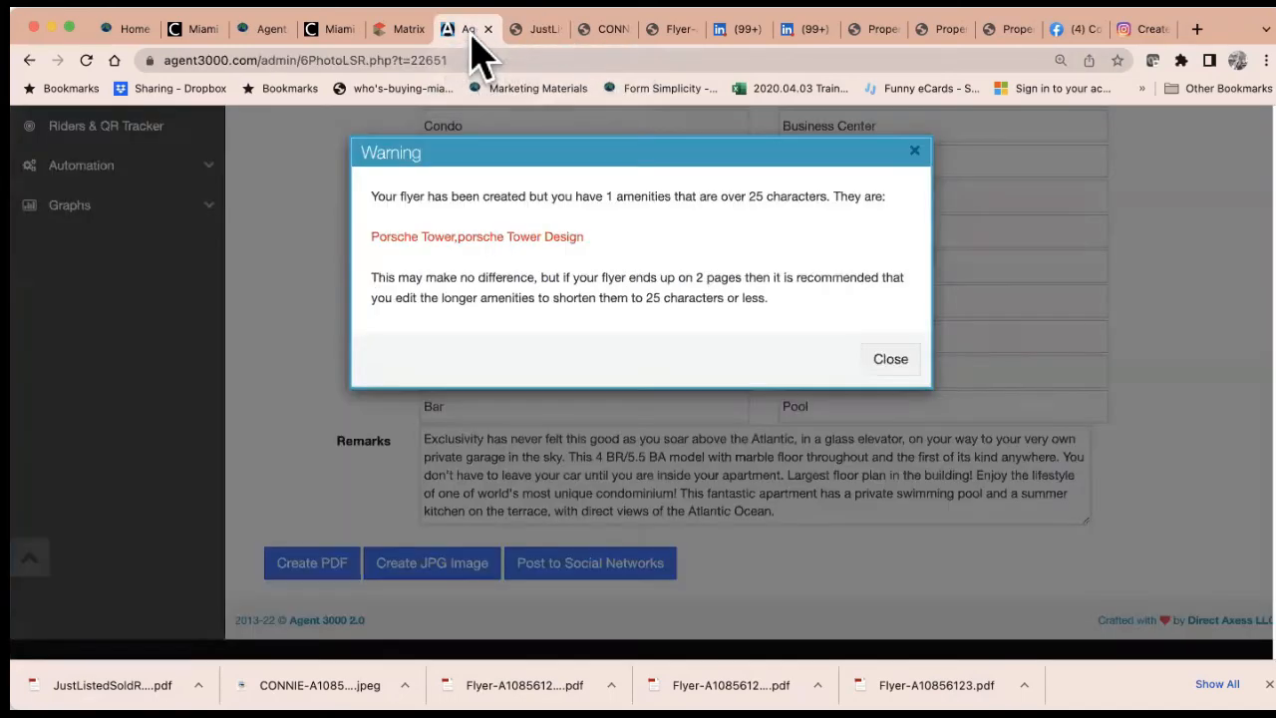
Dismiss the long-amenity warning and go to the Single Property Websites page
{"action": "left_click", "coordinate": [914, 154]}
{"action": "scroll", "coordinate": [210, 311], "scroll_direction": "up", "scroll_amount": 3}
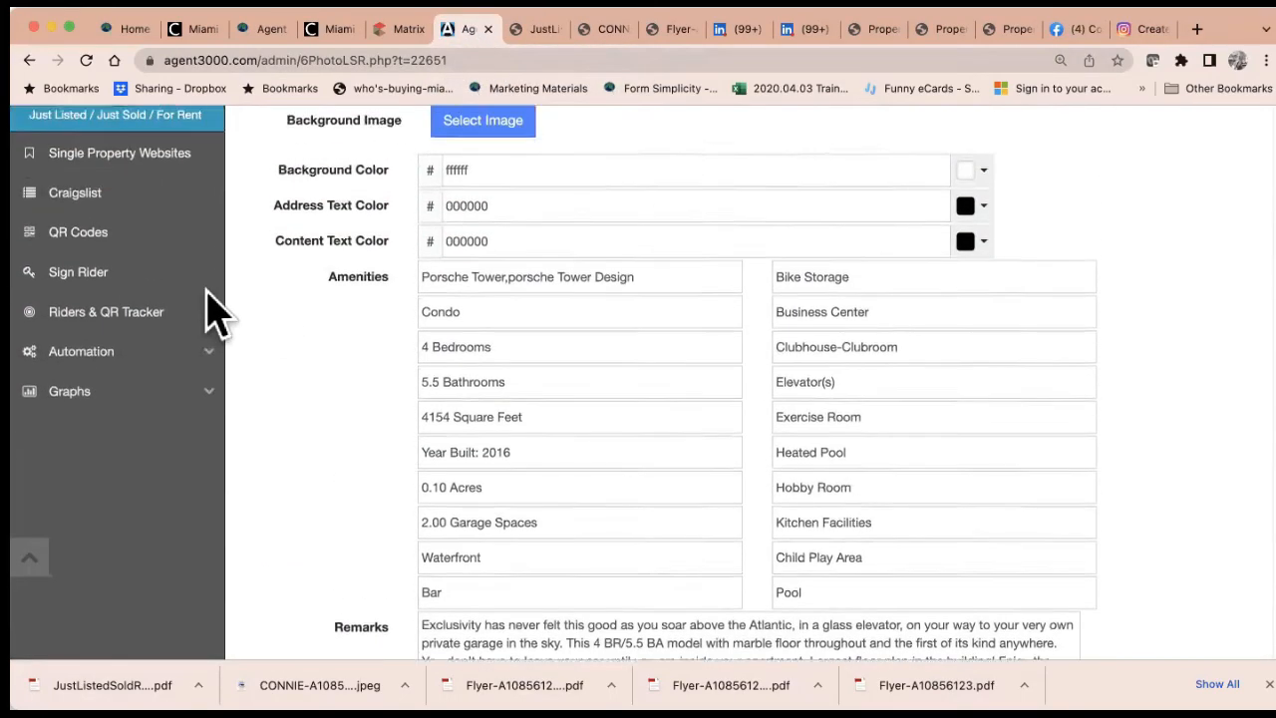
{"action": "scroll", "coordinate": [214, 314], "scroll_direction": "up", "scroll_amount": 2}
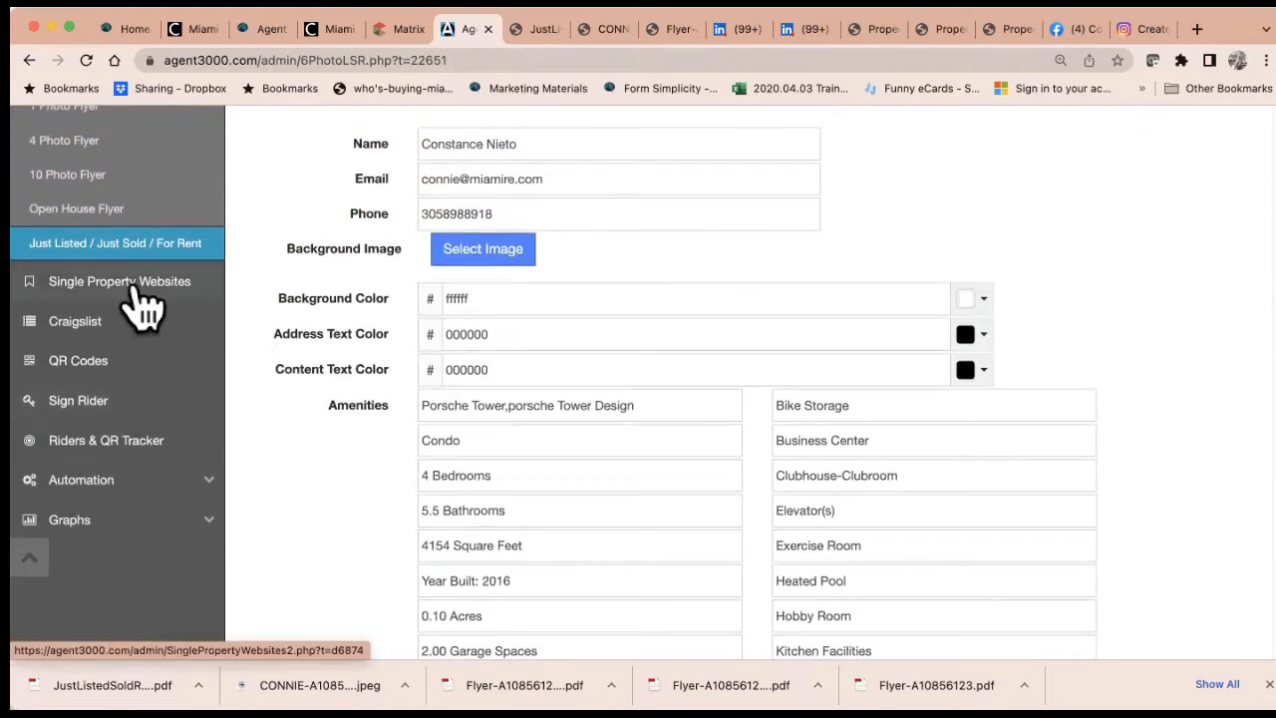
{"action": "left_click", "coordinate": [140, 289]}
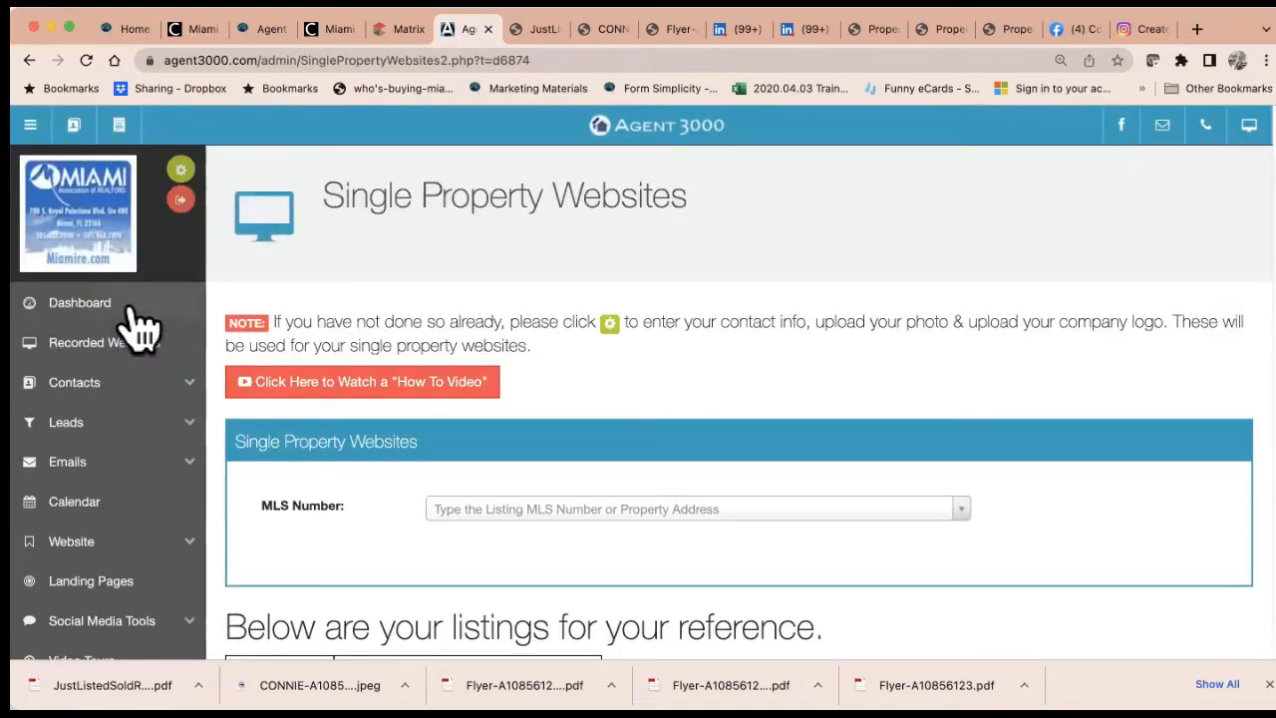
{"action": "scroll", "coordinate": [458, 526], "scroll_direction": "down", "scroll_amount": 3}
{"action": "scroll", "coordinate": [454, 518], "scroll_direction": "down", "scroll_amount": 4}
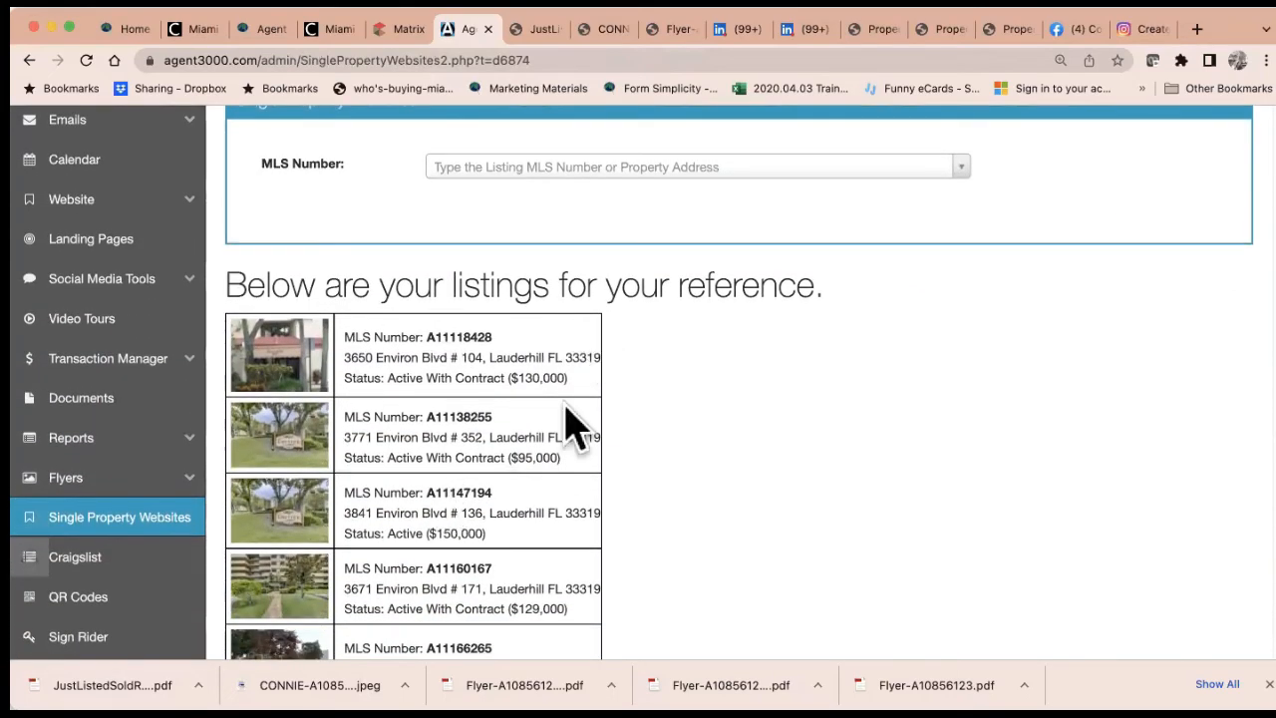
{"action": "scroll", "coordinate": [484, 530], "scroll_direction": "down", "scroll_amount": 4}
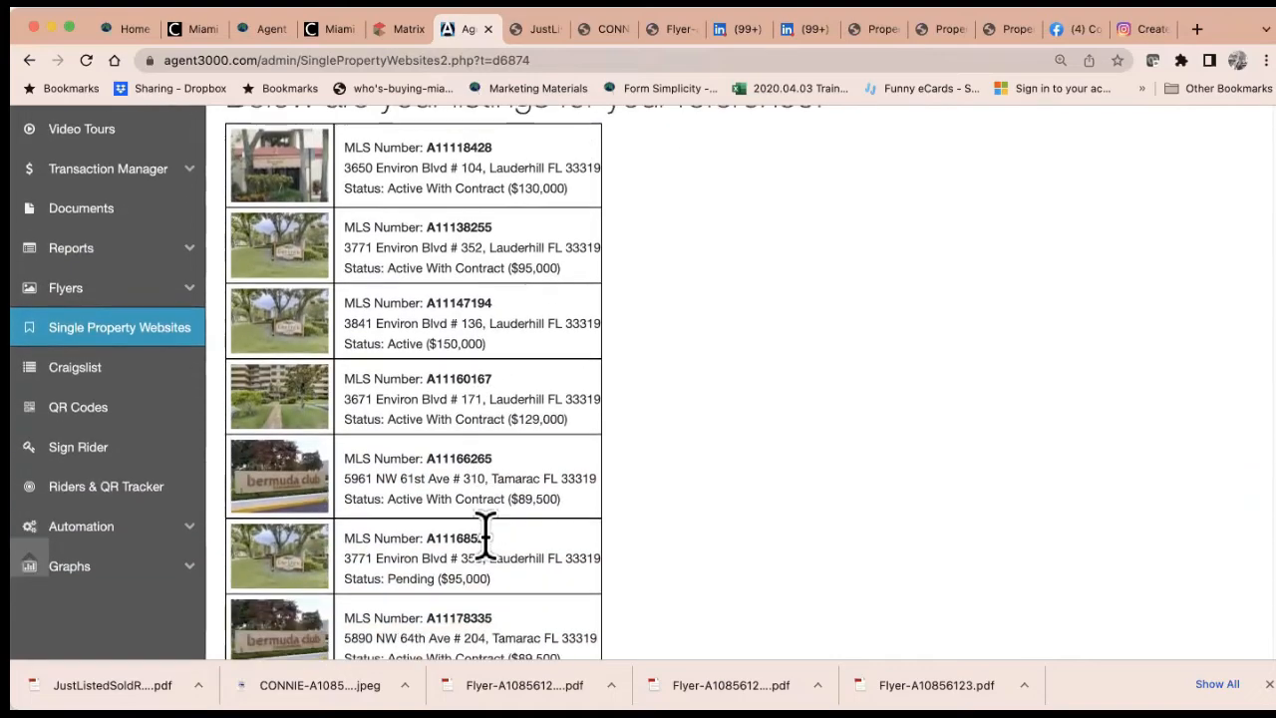
{"action": "scroll", "coordinate": [485, 532], "scroll_direction": "up", "scroll_amount": 4}
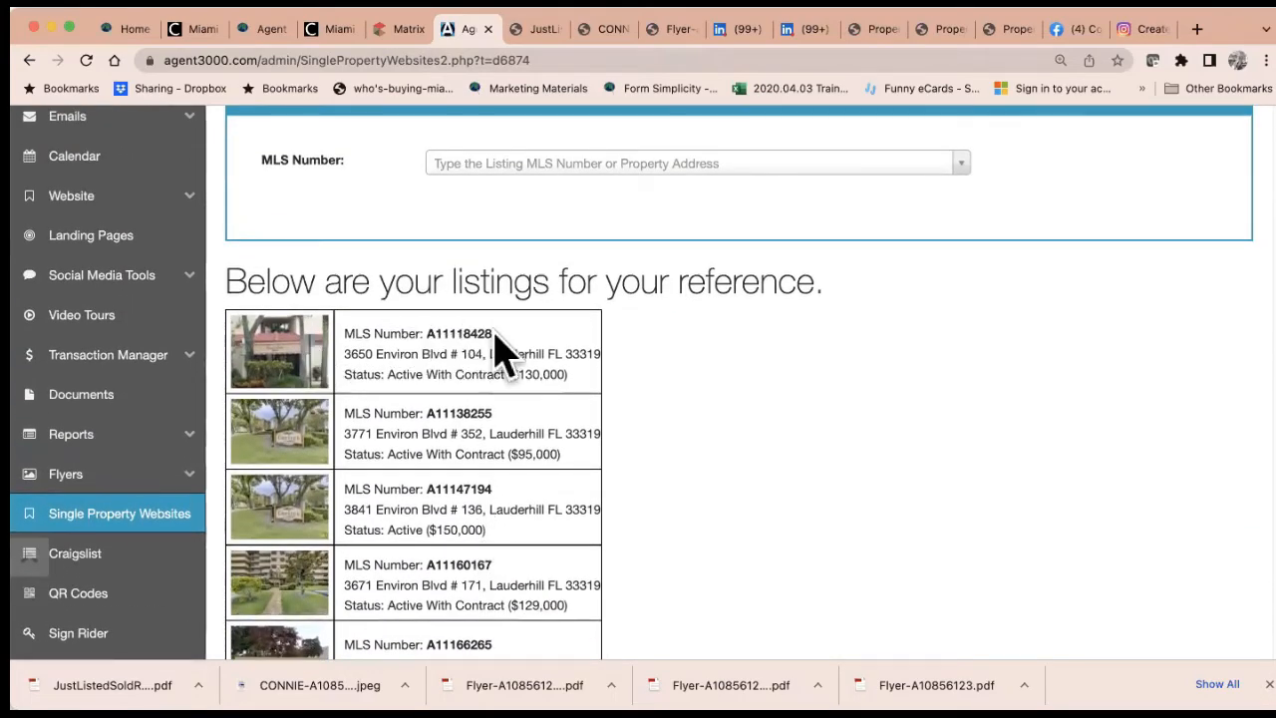
{"action": "left_click_drag", "start_coordinate": [496, 339], "coordinate": [430, 332]}
{"action": "scroll", "coordinate": [488, 482], "scroll_direction": "down", "scroll_amount": 5}
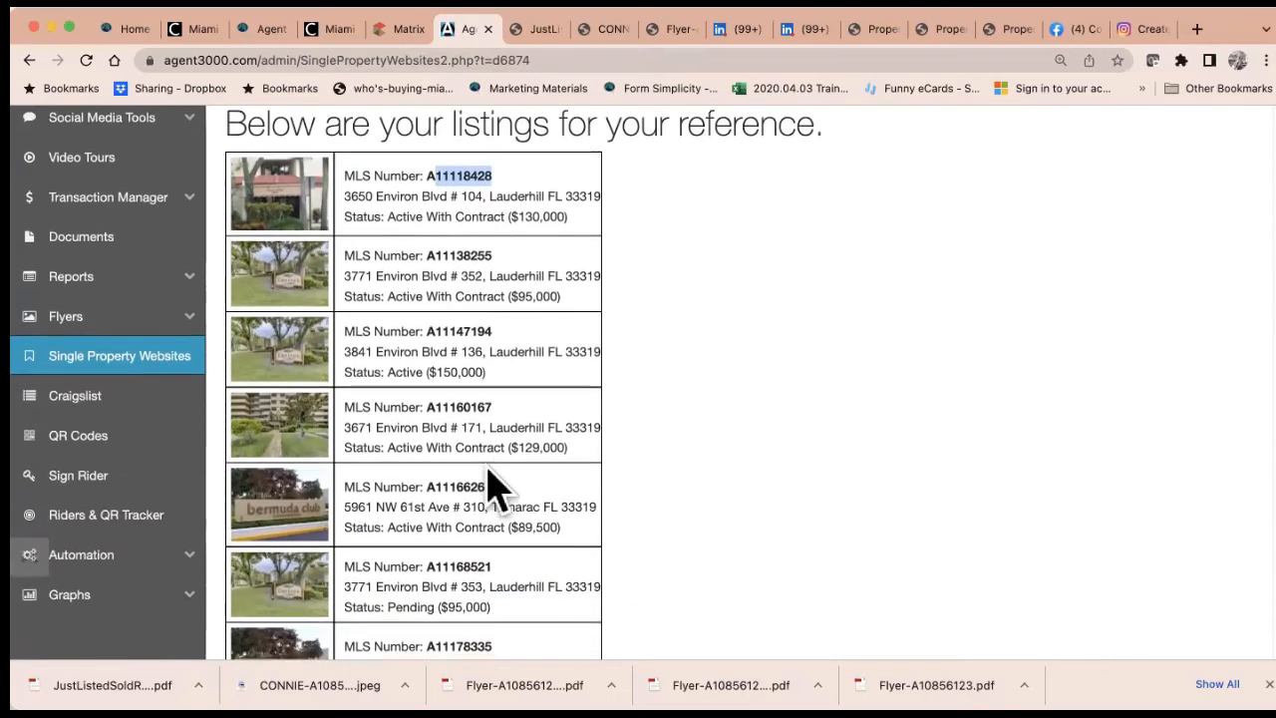
{"action": "scroll", "coordinate": [488, 478], "scroll_direction": "down", "scroll_amount": 3}
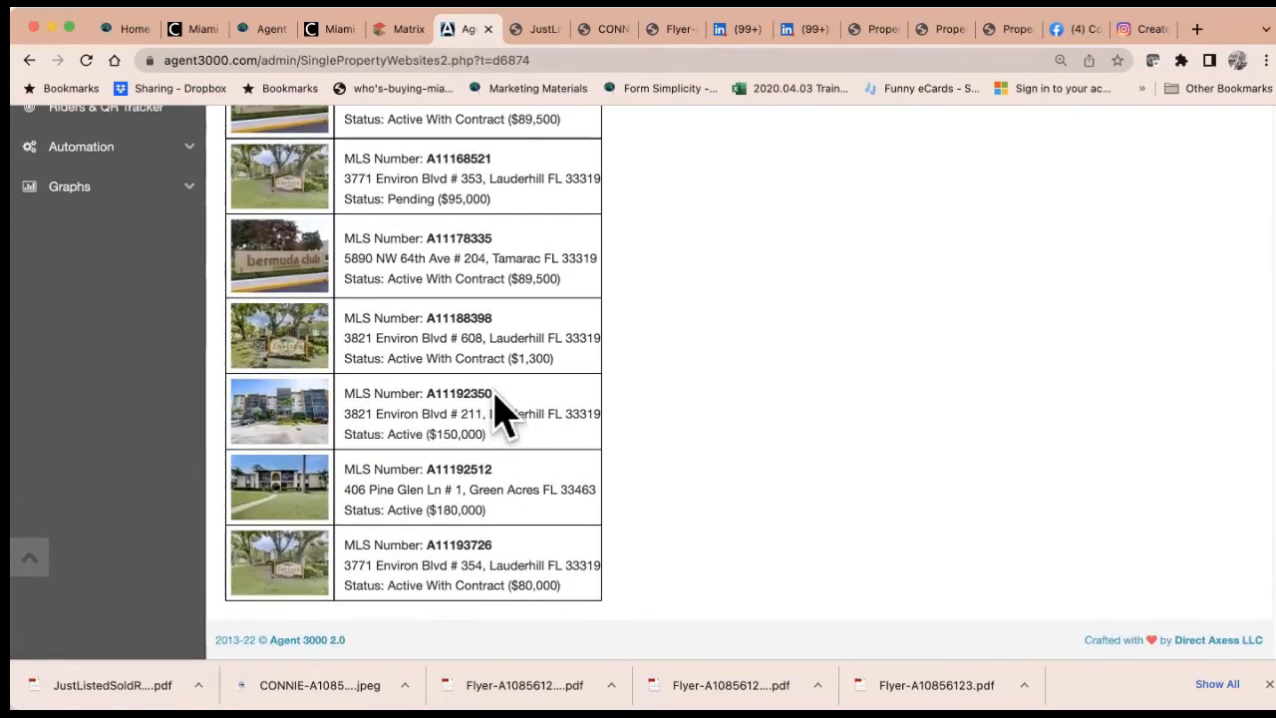
{"action": "left_click_drag", "start_coordinate": [495, 393], "coordinate": [436, 391]}
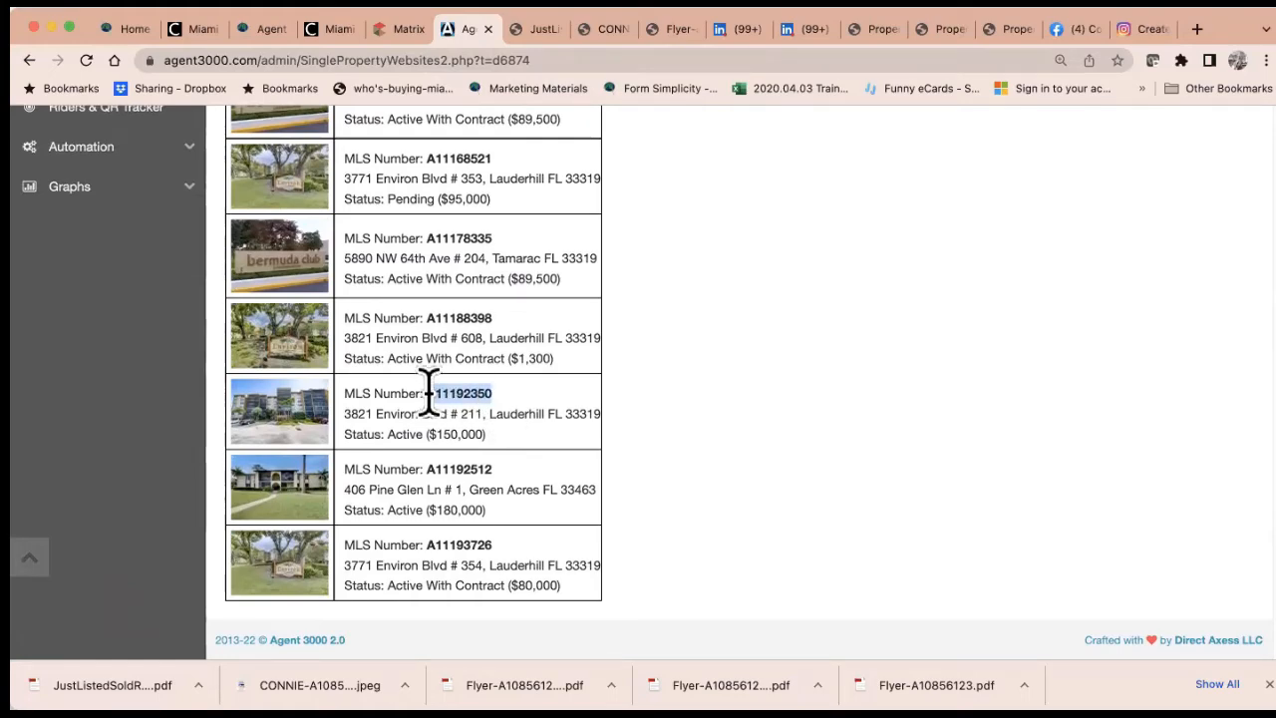
{"action": "scroll", "coordinate": [555, 387], "scroll_direction": "up", "scroll_amount": 20}
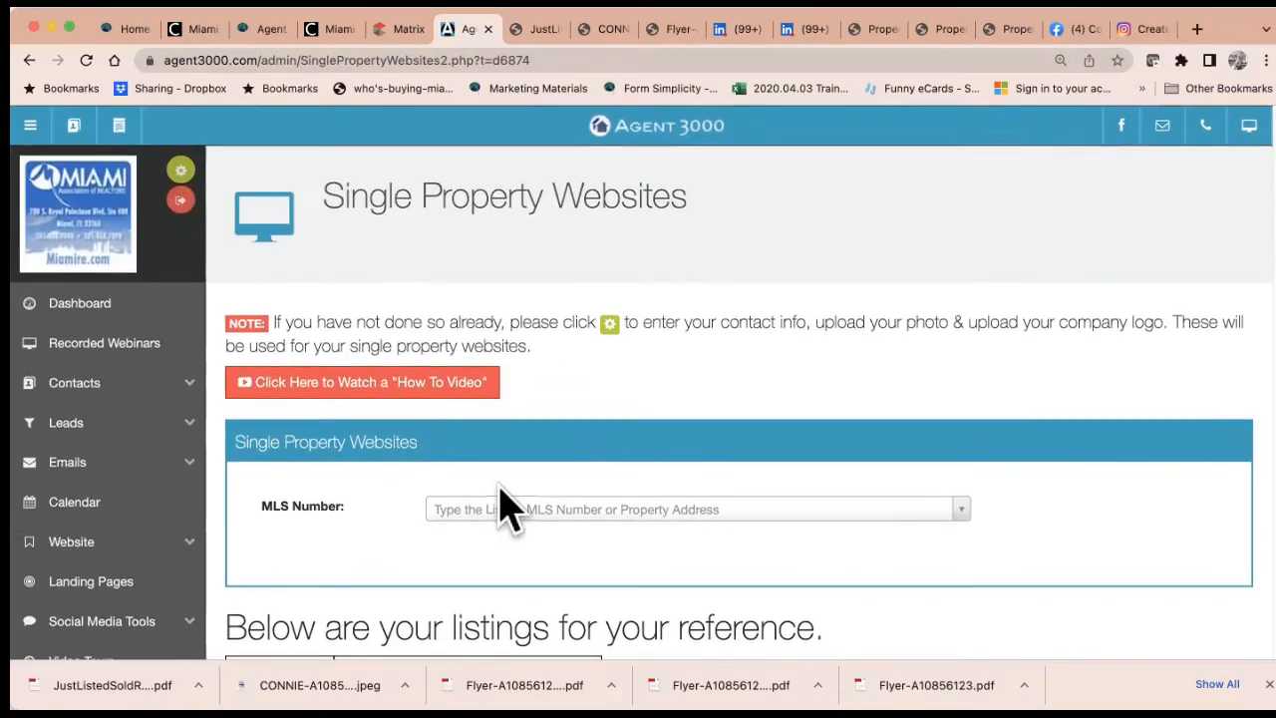
Select listing A11192350, accept its terms, and open its Template 1 website
{"action": "left_click", "coordinate": [504, 509]}
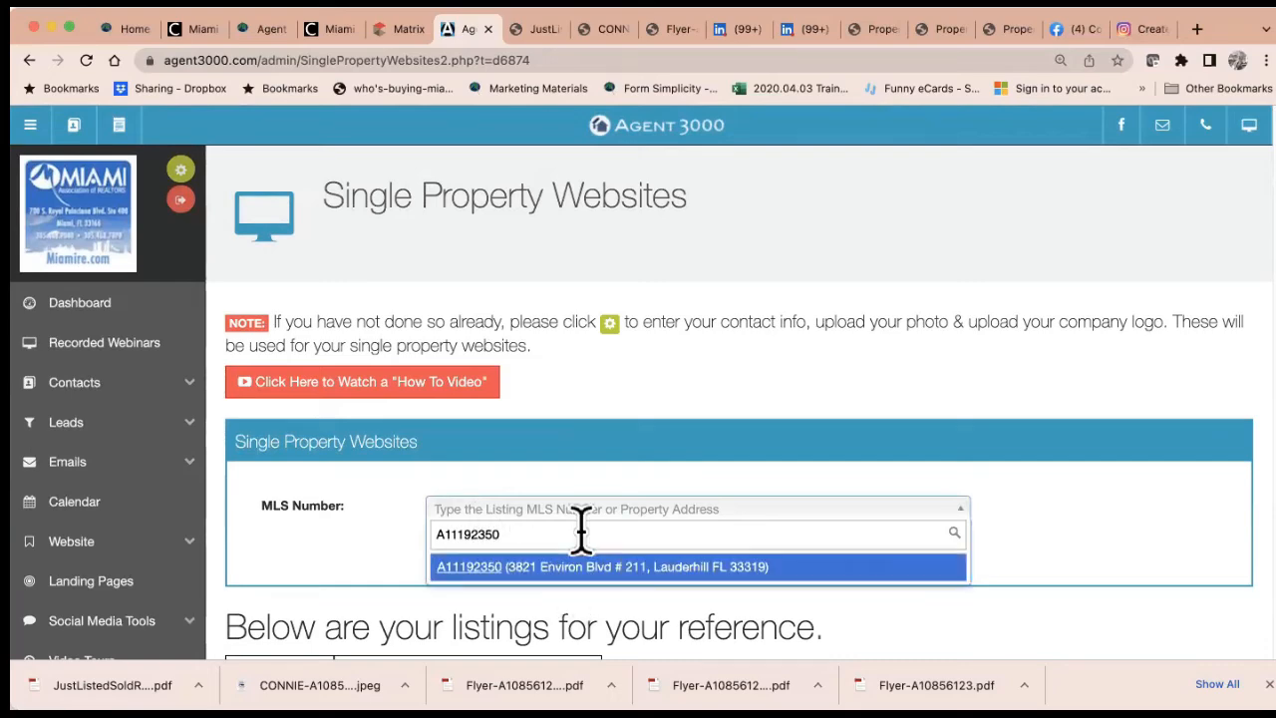
{"action": "left_click", "coordinate": [580, 564]}
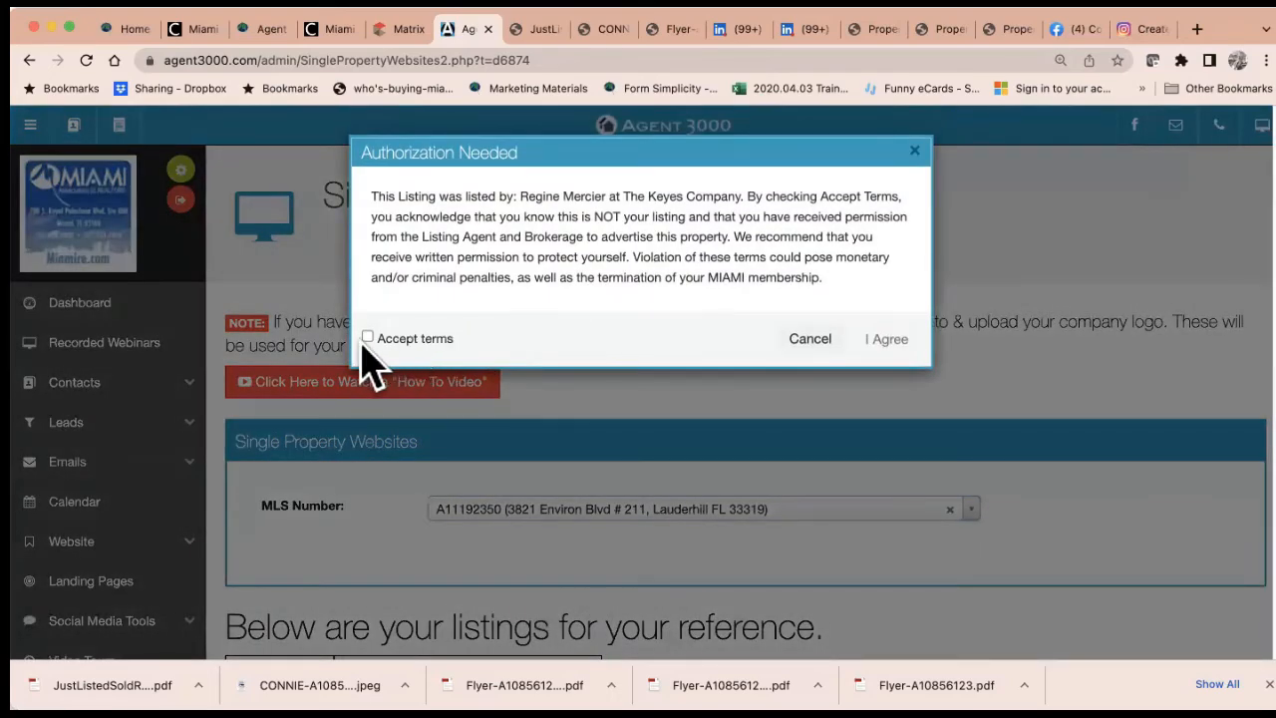
{"action": "left_click", "coordinate": [369, 338]}
{"action": "left_click", "coordinate": [887, 339]}
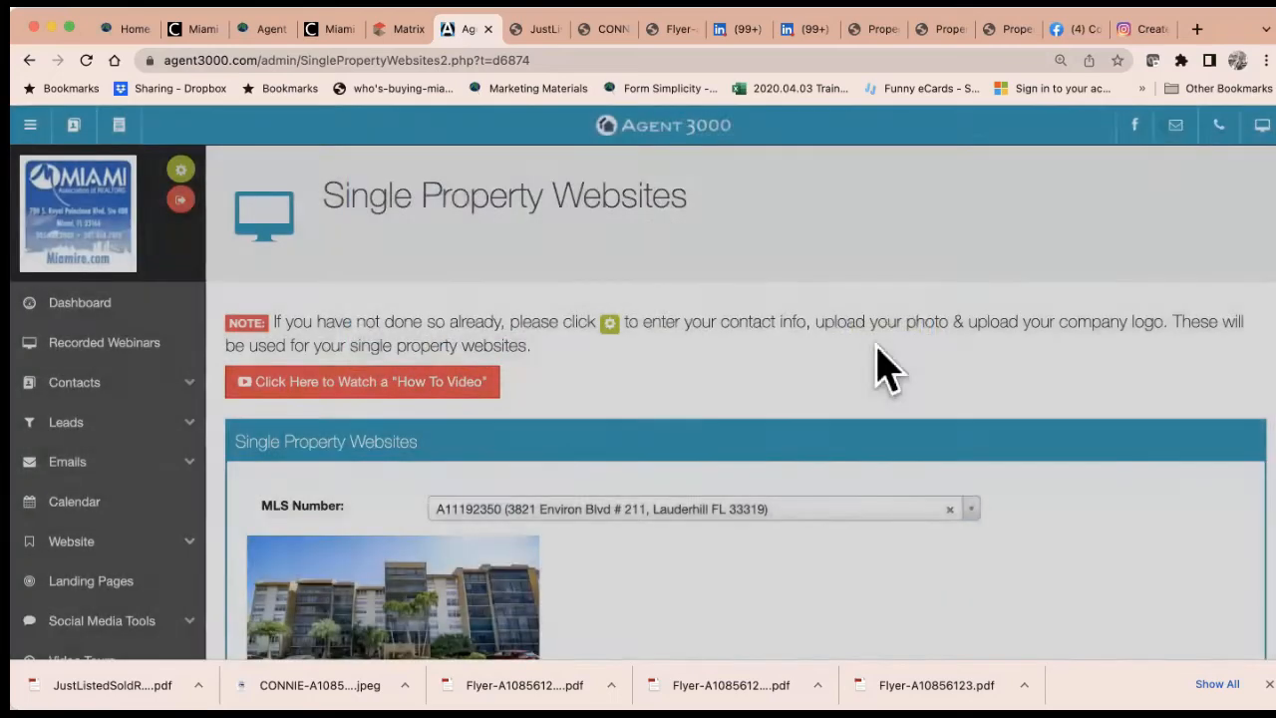
{"action": "scroll", "coordinate": [733, 542], "scroll_direction": "down", "scroll_amount": 5}
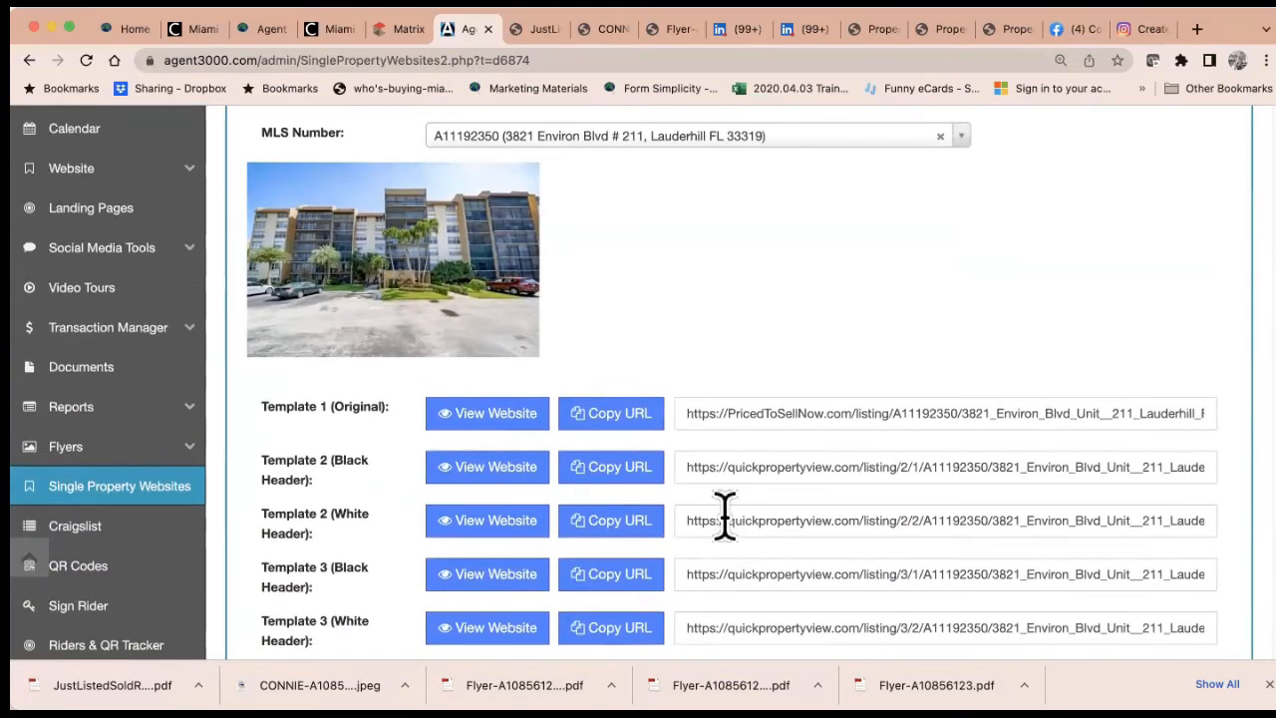
{"action": "scroll", "coordinate": [724, 516], "scroll_direction": "up", "scroll_amount": 1}
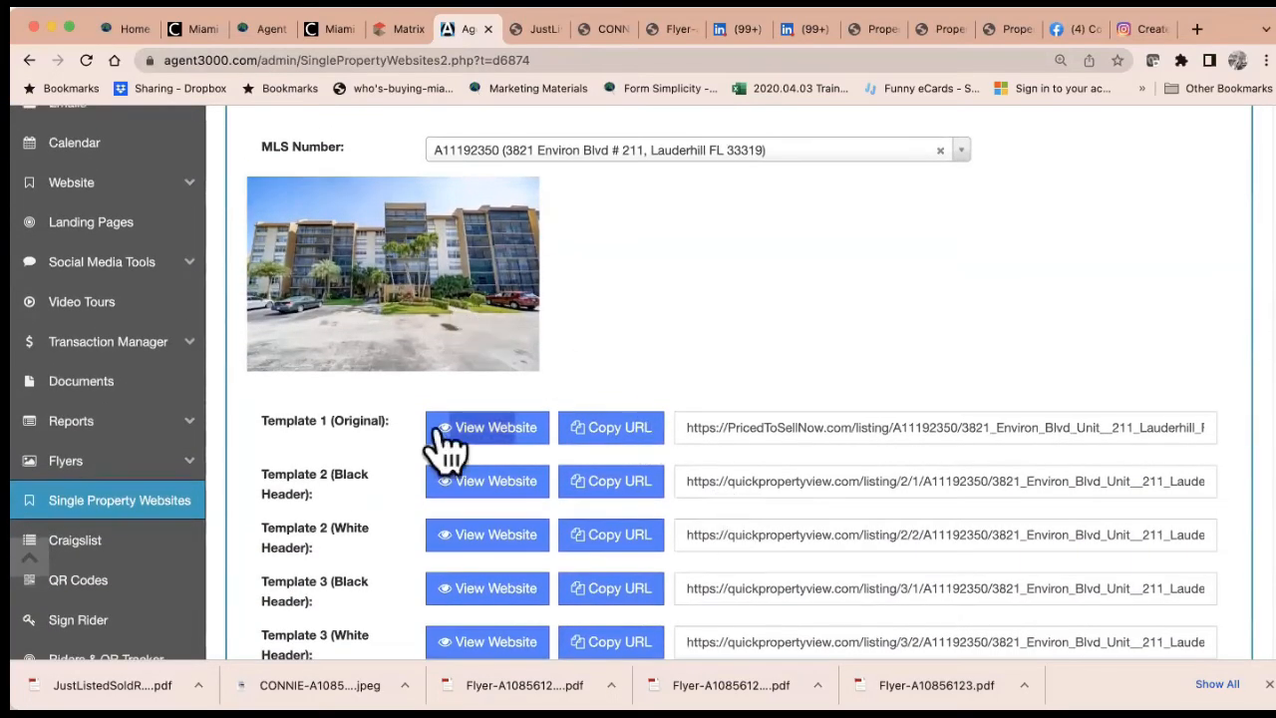
{"action": "scroll", "coordinate": [383, 533], "scroll_direction": "down", "scroll_amount": 2}
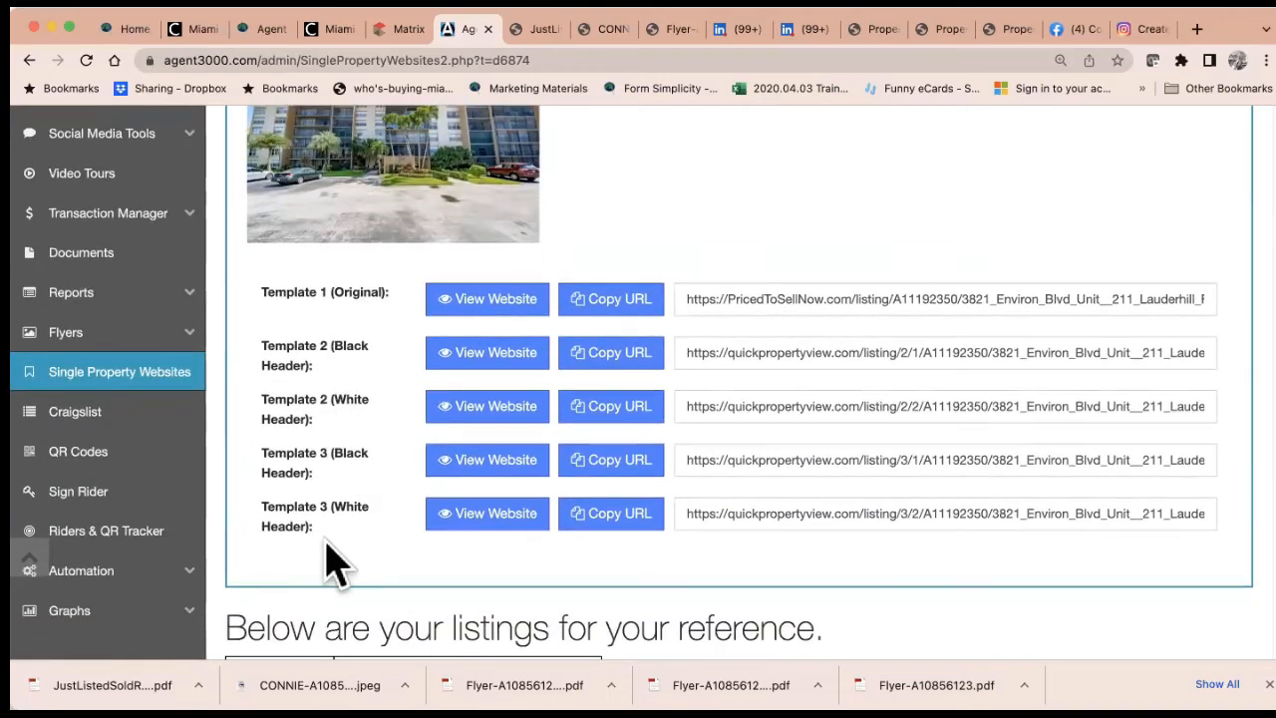
{"action": "scroll", "coordinate": [337, 563], "scroll_direction": "up", "scroll_amount": 3}
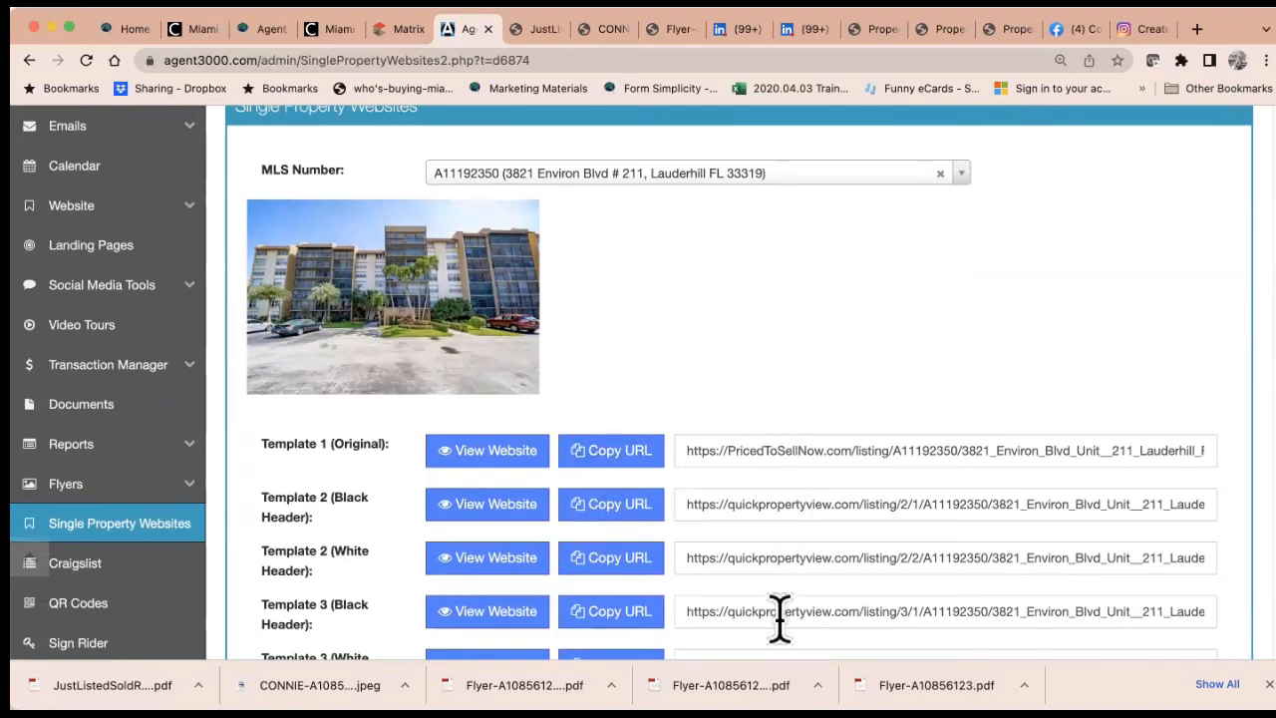
{"action": "left_click", "coordinate": [486, 451]}
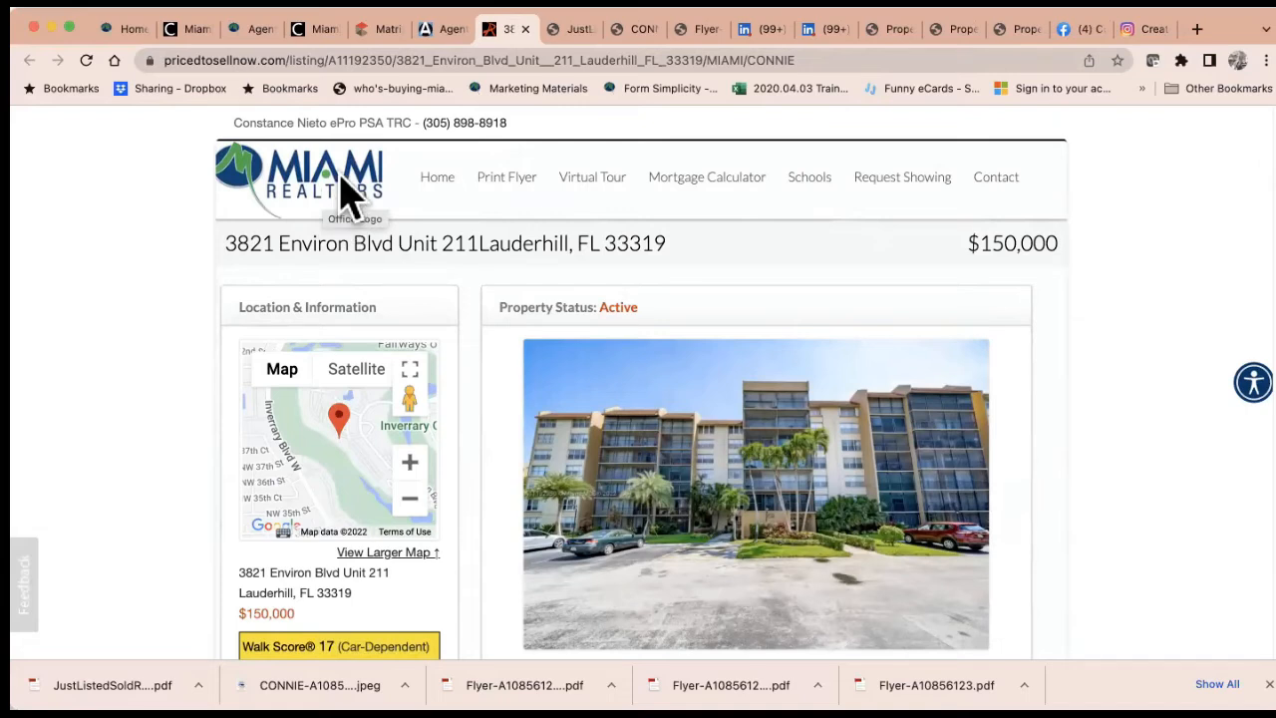
Return from the Unit 211 PricedToSellNow listing site to the Agent 3000 websites page
{"action": "left_click", "coordinate": [445, 36]}
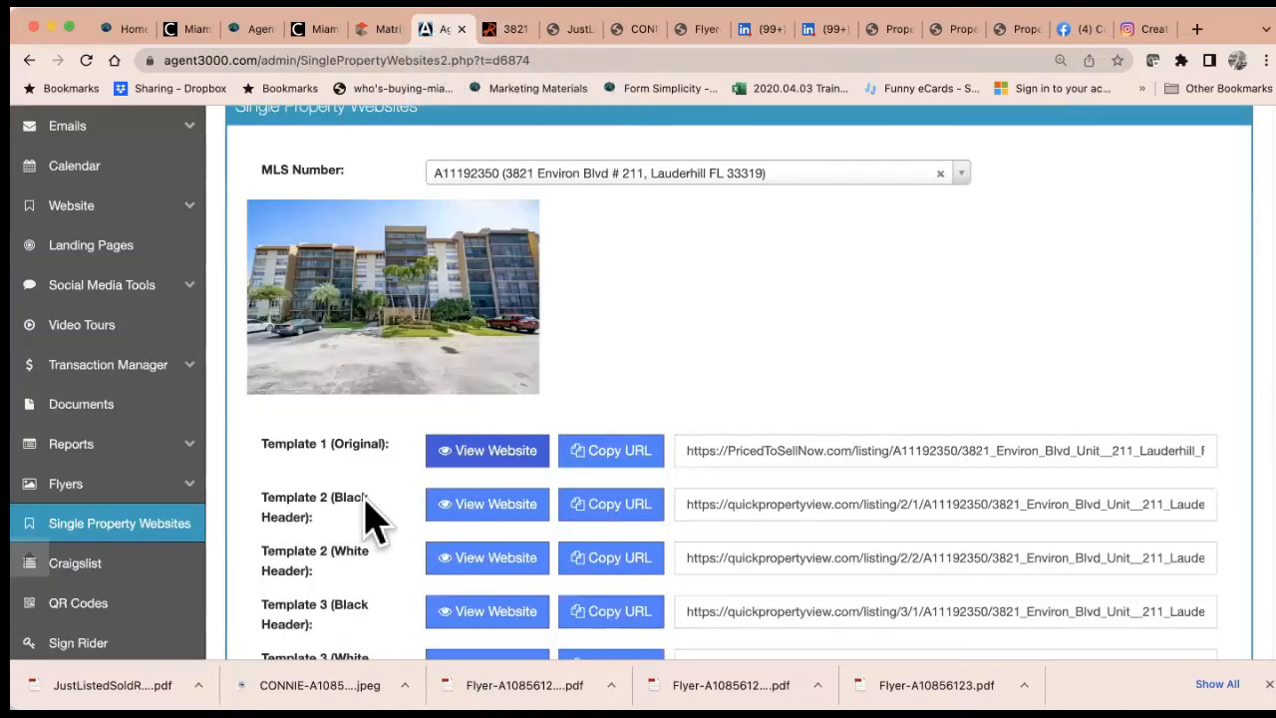
Preview the Template 2 black-header QuickPropertyView site for Unit 211
{"action": "left_click", "coordinate": [506, 525]}
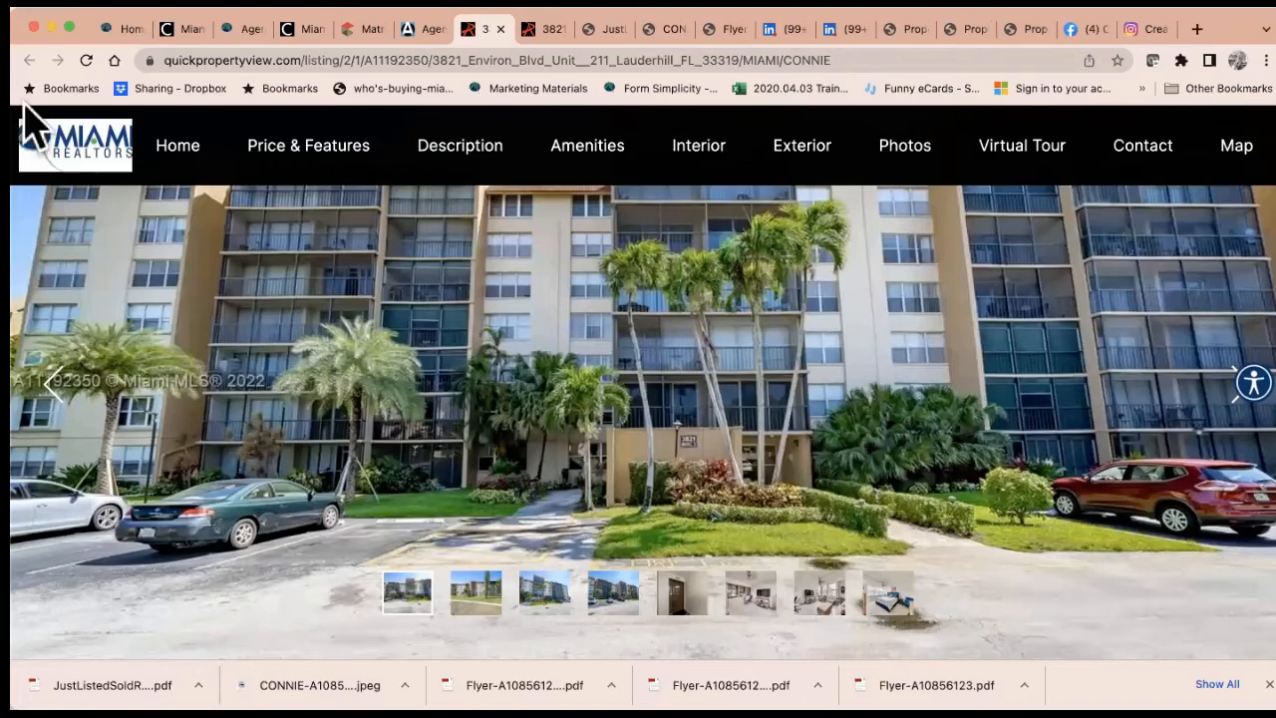
{"action": "scroll", "coordinate": [711, 527], "scroll_direction": "down", "scroll_amount": 3}
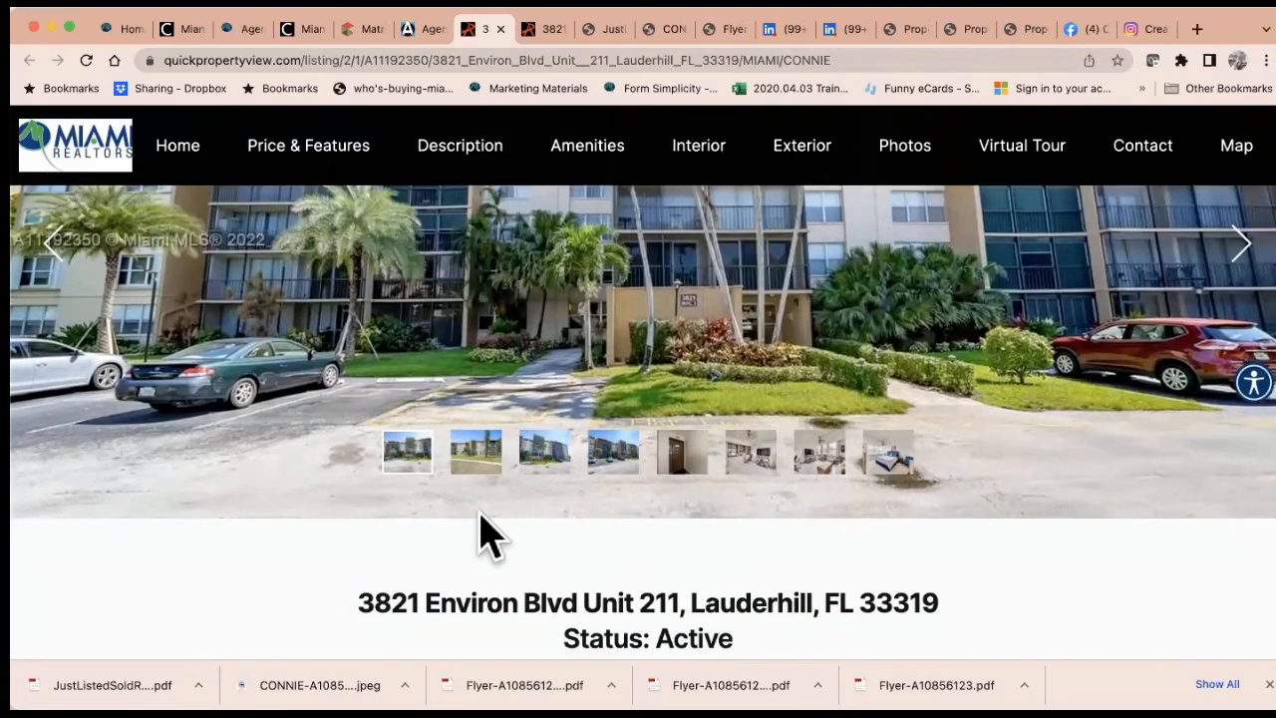
{"action": "scroll", "coordinate": [882, 538], "scroll_direction": "down", "scroll_amount": 5}
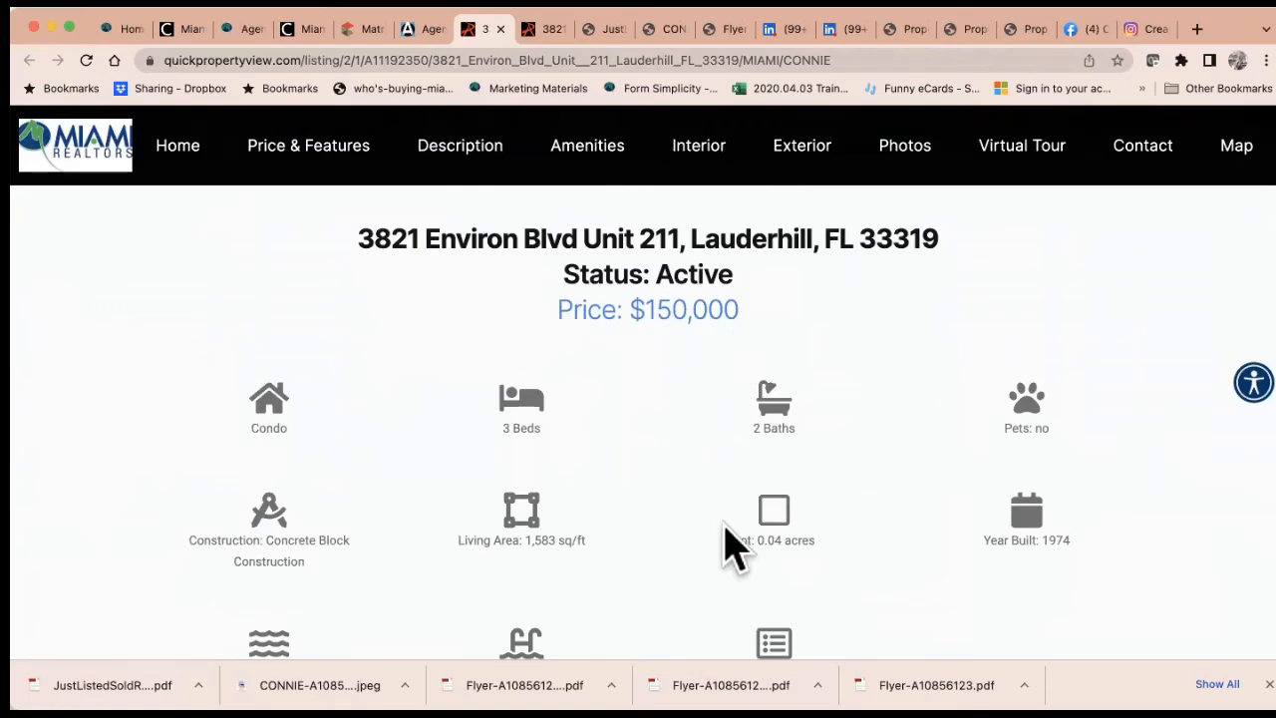
{"action": "left_click", "coordinate": [436, 32]}
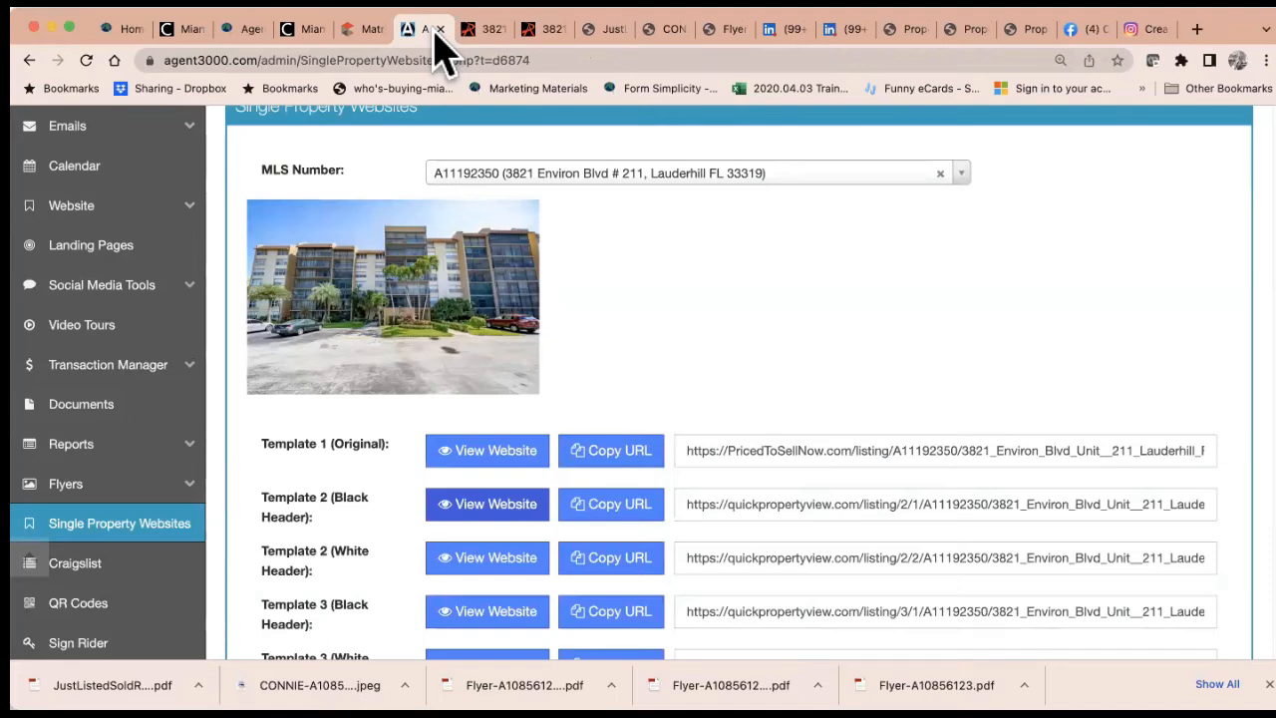
Preview the Template 2 white-header site and its photo gallery, then return to Agent 3000
{"action": "left_click", "coordinate": [497, 560]}
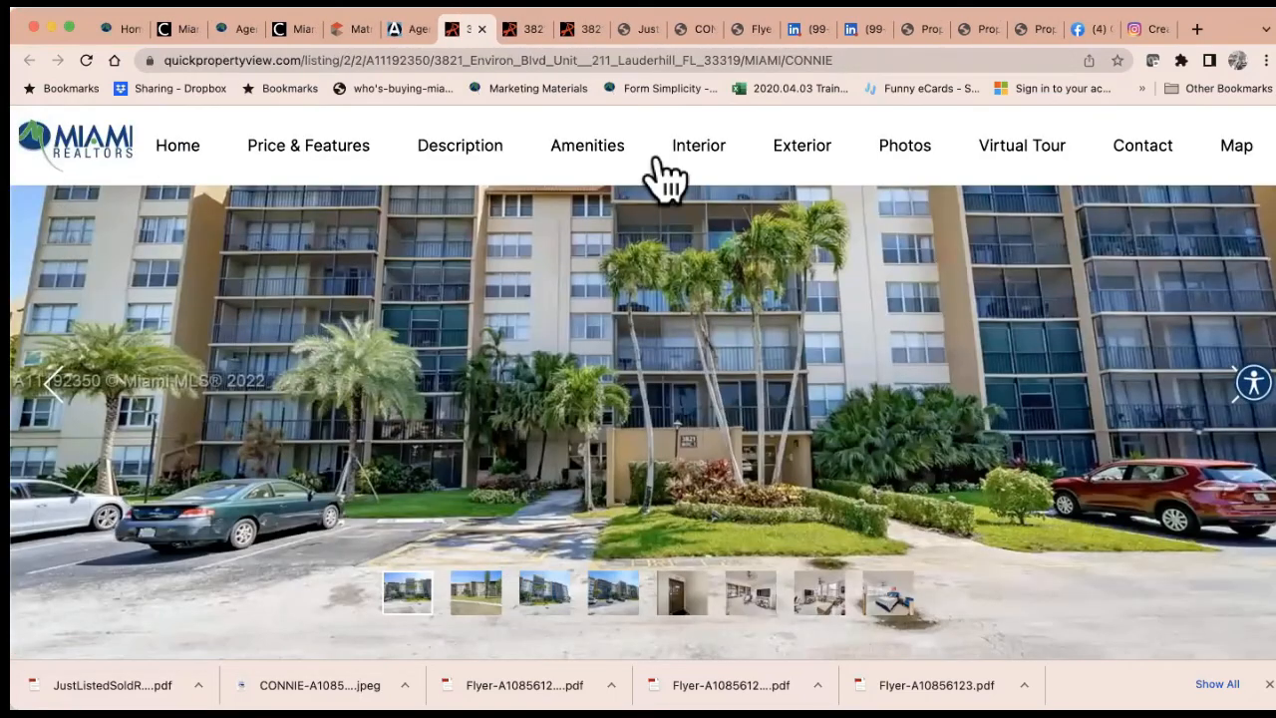
{"action": "scroll", "coordinate": [883, 490], "scroll_direction": "down", "scroll_amount": 5}
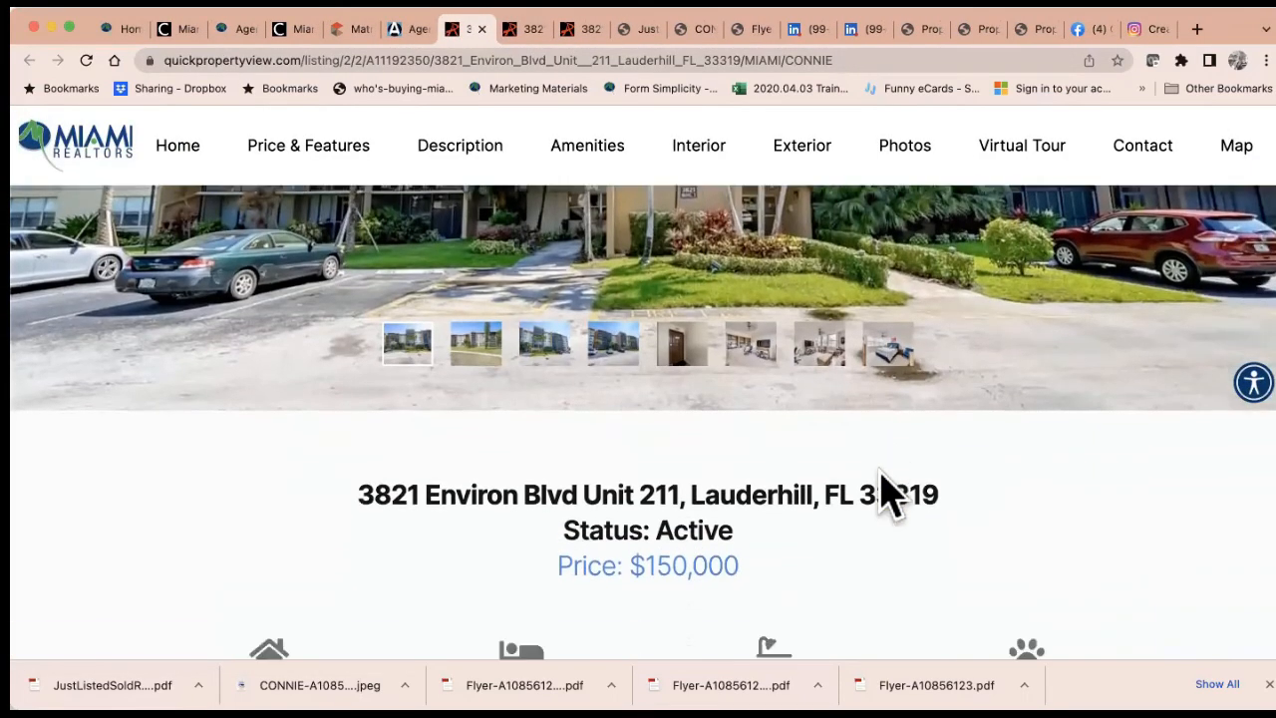
{"action": "scroll", "coordinate": [883, 490], "scroll_direction": "down", "scroll_amount": 2}
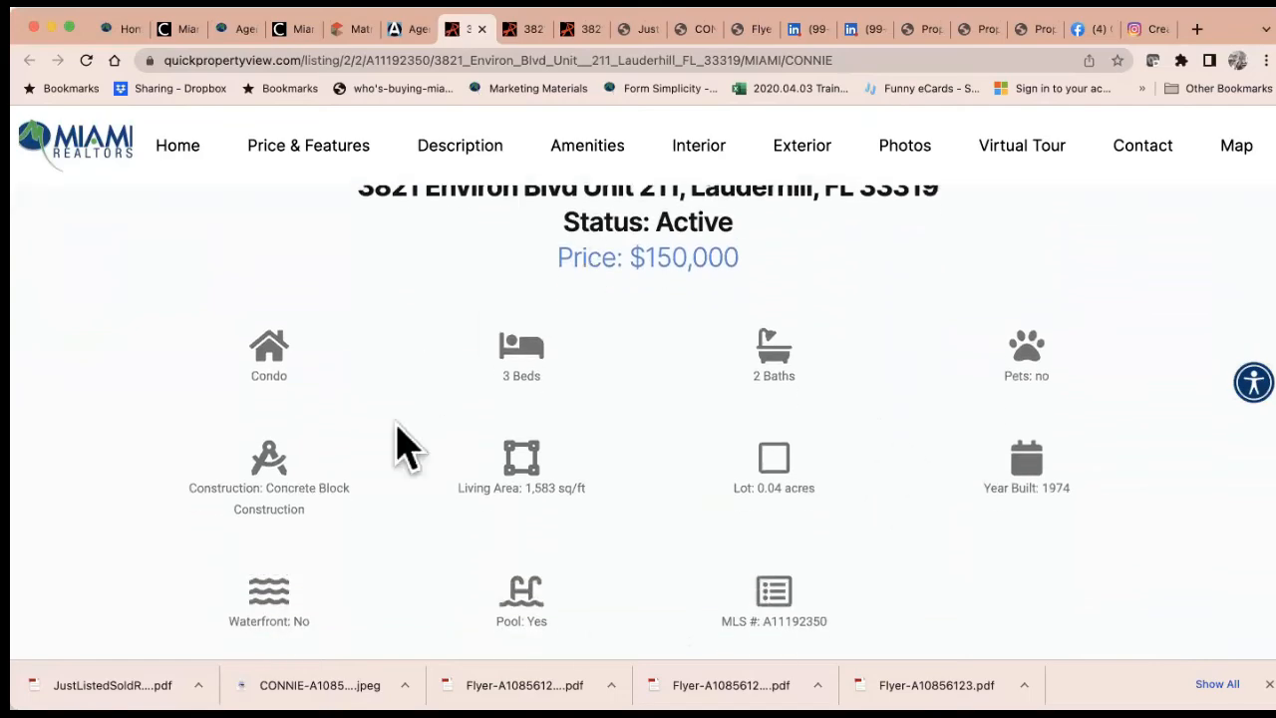
{"action": "scroll", "coordinate": [977, 584], "scroll_direction": "down", "scroll_amount": 1}
{"action": "scroll", "coordinate": [977, 584], "scroll_direction": "down", "scroll_amount": 6}
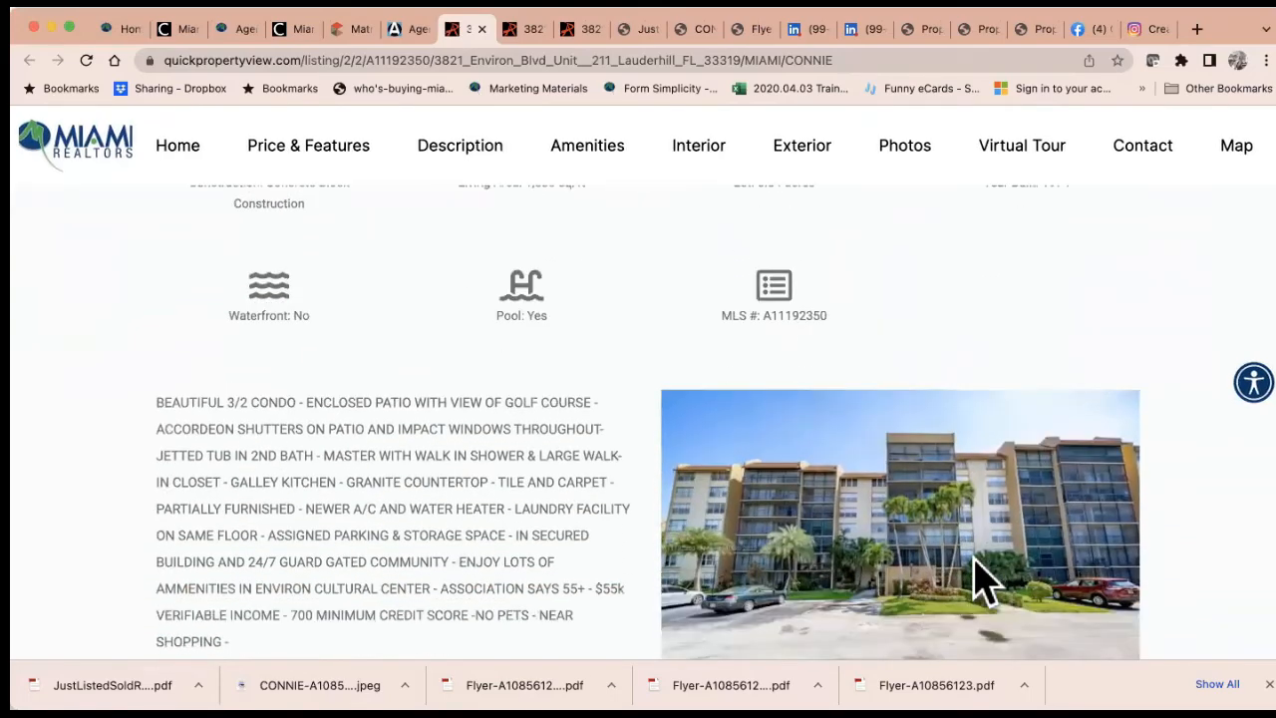
{"action": "scroll", "coordinate": [985, 583], "scroll_direction": "down", "scroll_amount": 5}
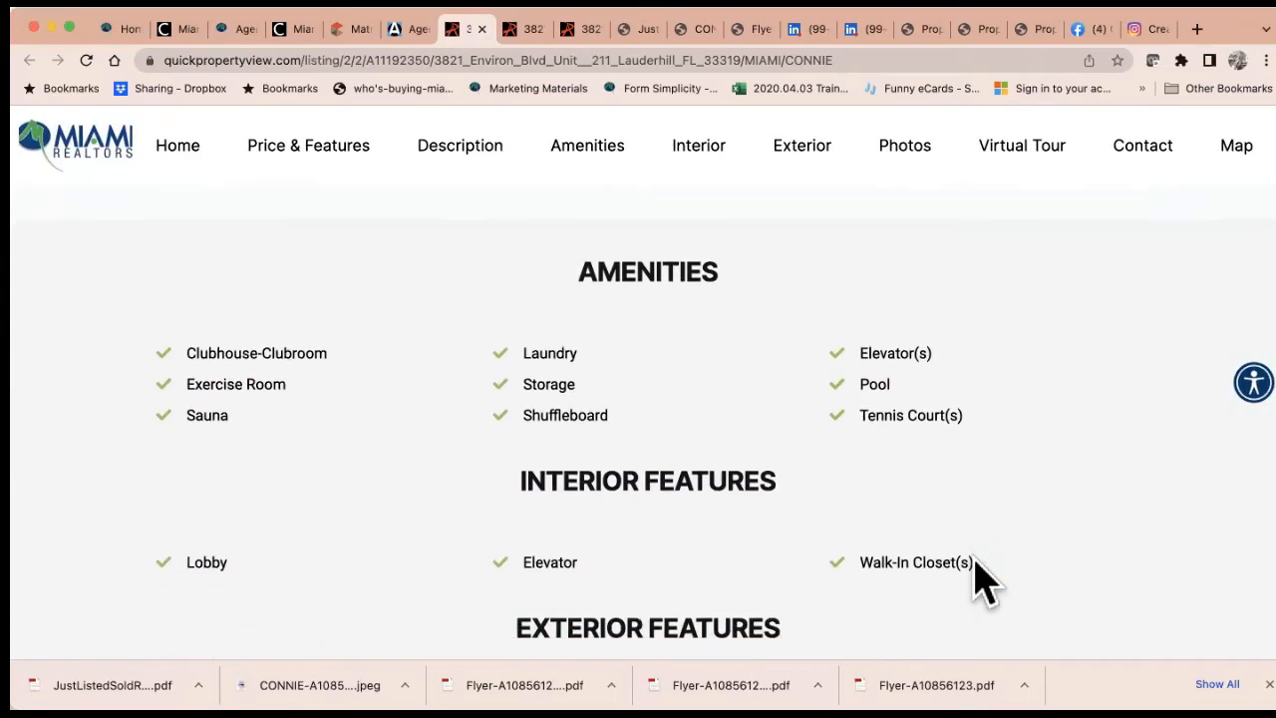
{"action": "scroll", "coordinate": [985, 583], "scroll_direction": "down", "scroll_amount": 6}
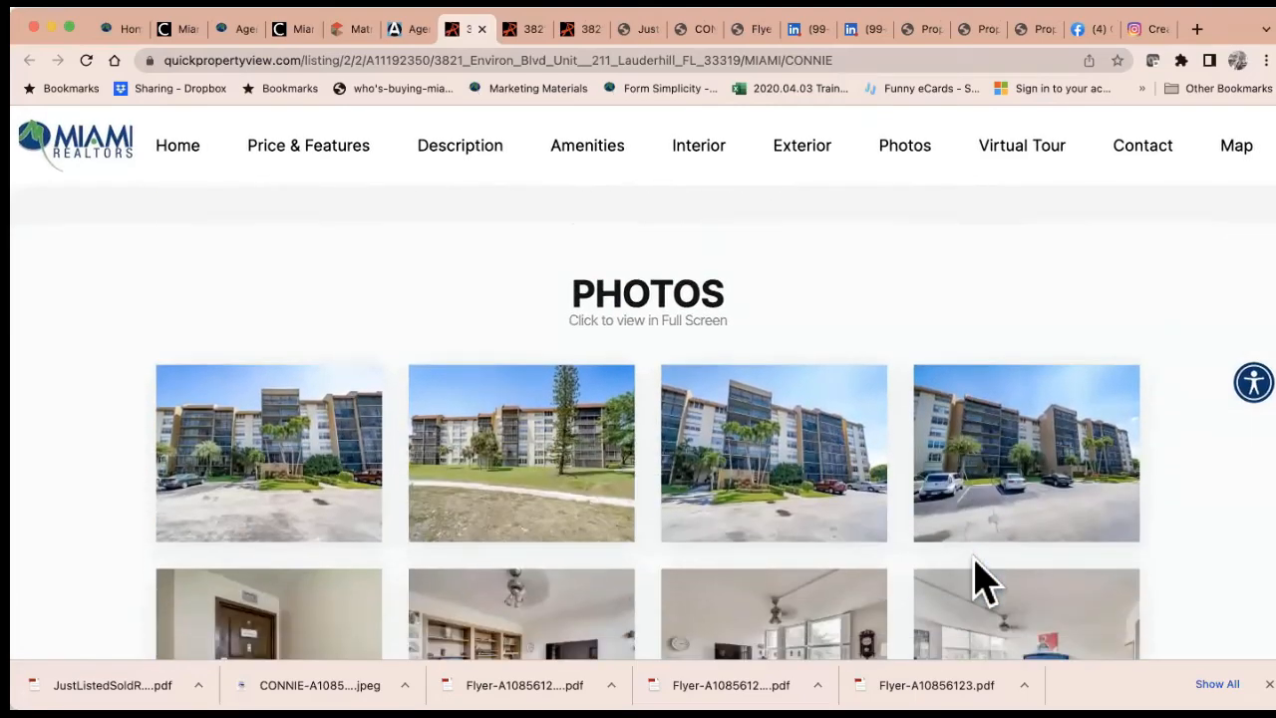
{"action": "scroll", "coordinate": [982, 586], "scroll_direction": "down", "scroll_amount": 6}
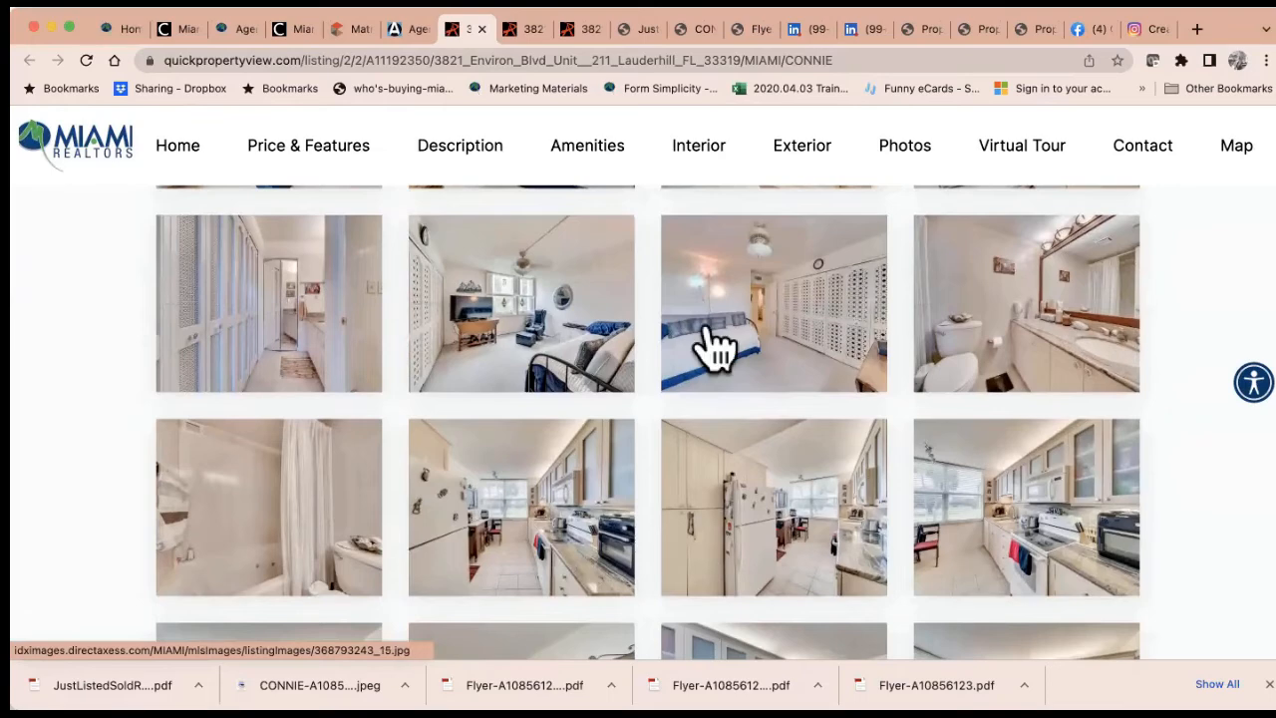
{"action": "left_click", "coordinate": [415, 30]}
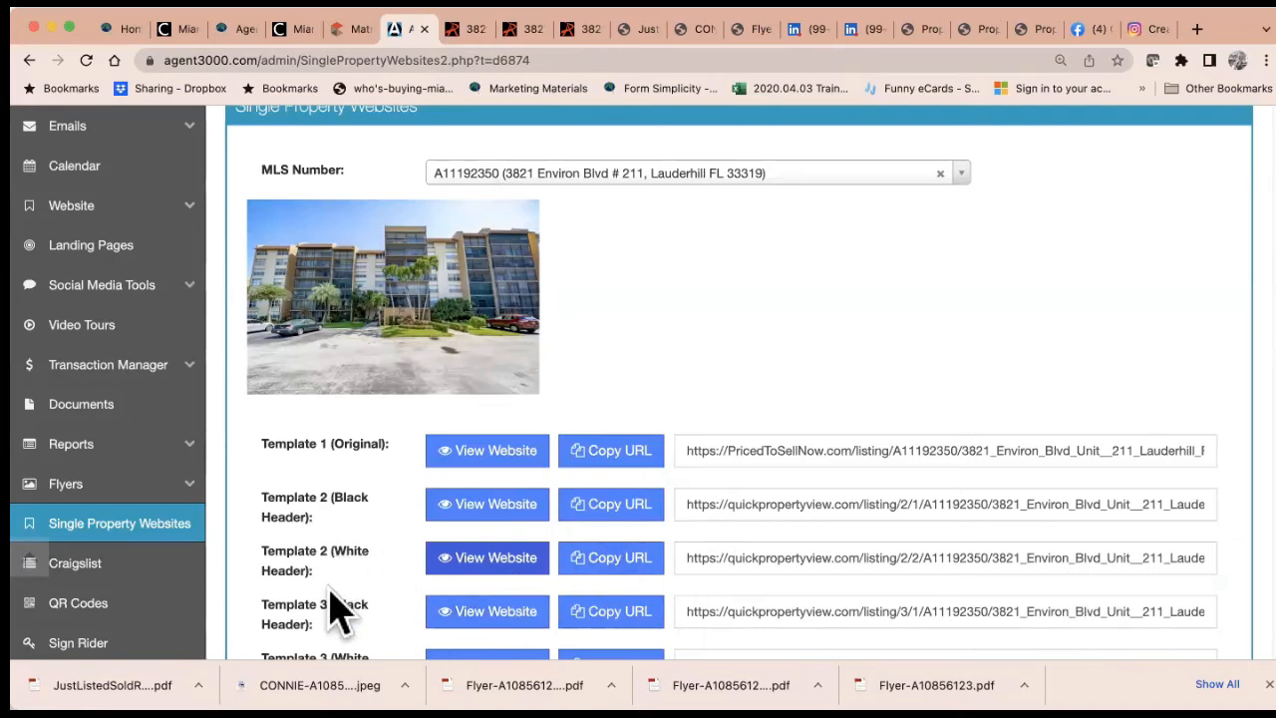
{"action": "scroll", "coordinate": [356, 620], "scroll_direction": "down", "scroll_amount": 1}
{"action": "scroll", "coordinate": [356, 620], "scroll_direction": "down", "scroll_amount": 1}
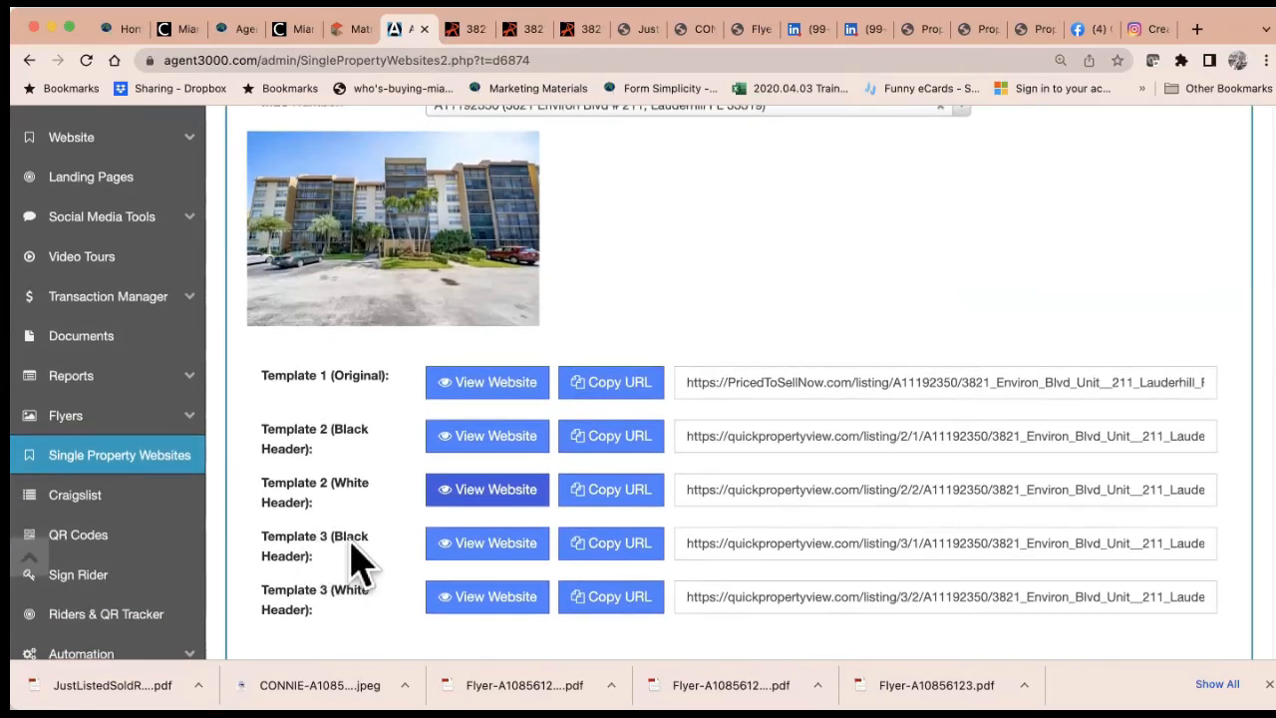
Preview the Template 3 black-header listing website for Unit 211
{"action": "left_click", "coordinate": [519, 561]}
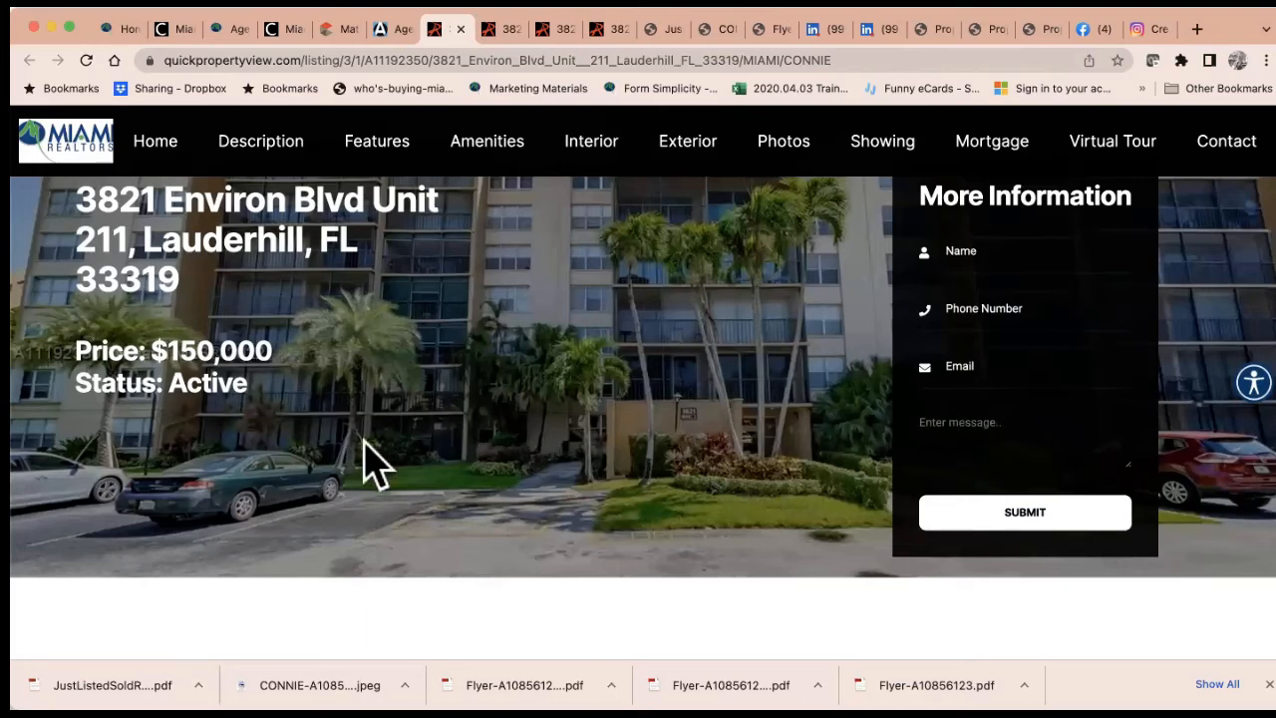
{"action": "scroll", "coordinate": [561, 504], "scroll_direction": "down", "scroll_amount": 5}
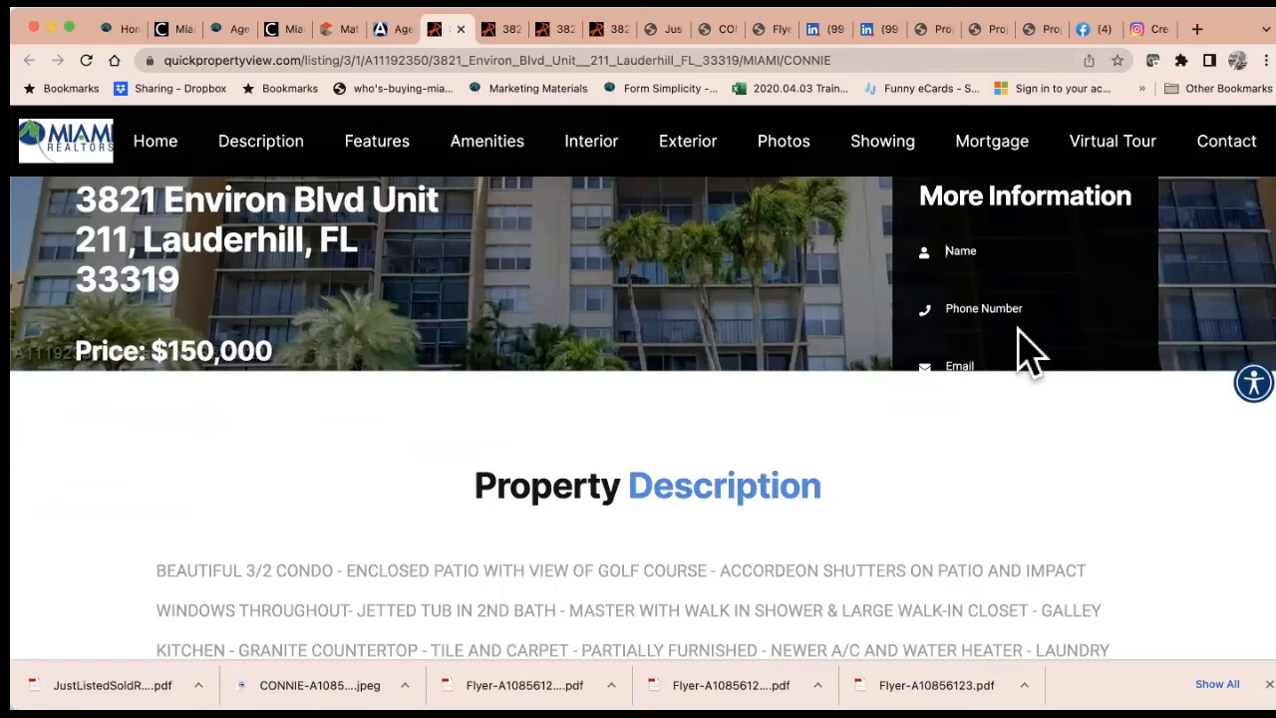
{"action": "left_click", "coordinate": [391, 28]}
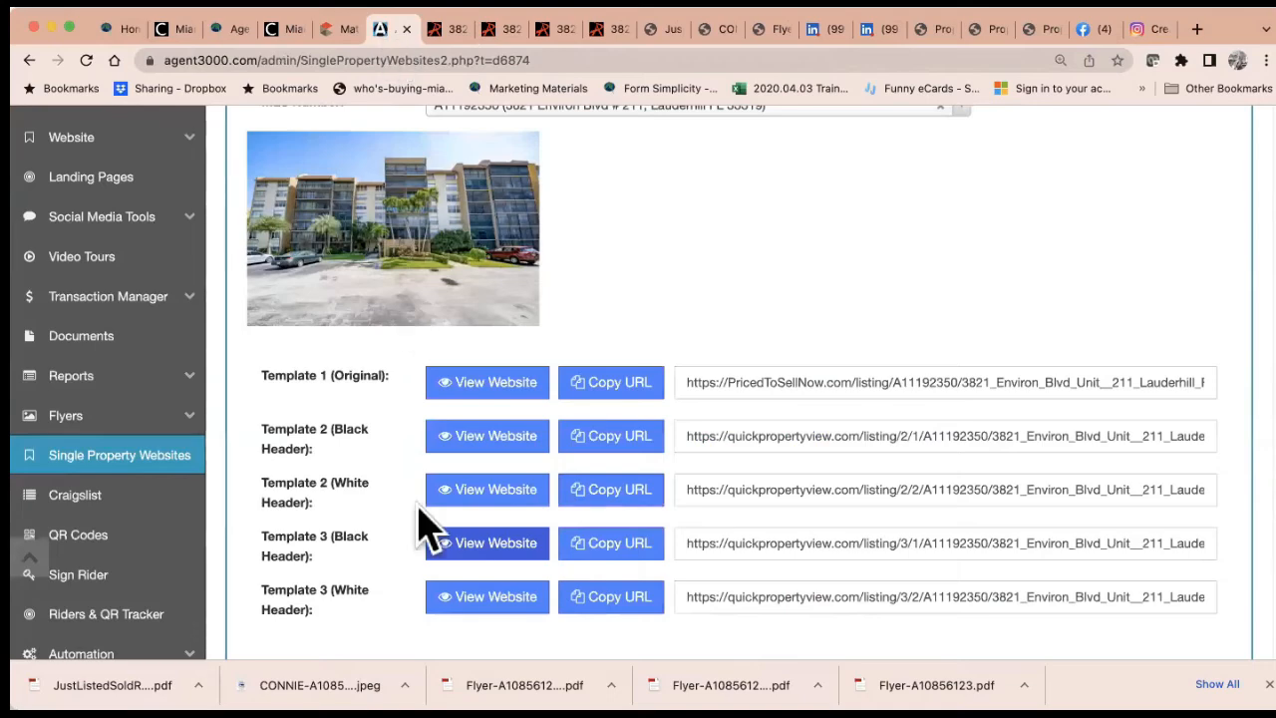
Preview the Template 3 white-header site, then go to the Craigslist ad page
{"action": "scroll", "coordinate": [418, 538], "scroll_direction": "down", "scroll_amount": 3}
{"action": "left_click", "coordinate": [481, 498]}
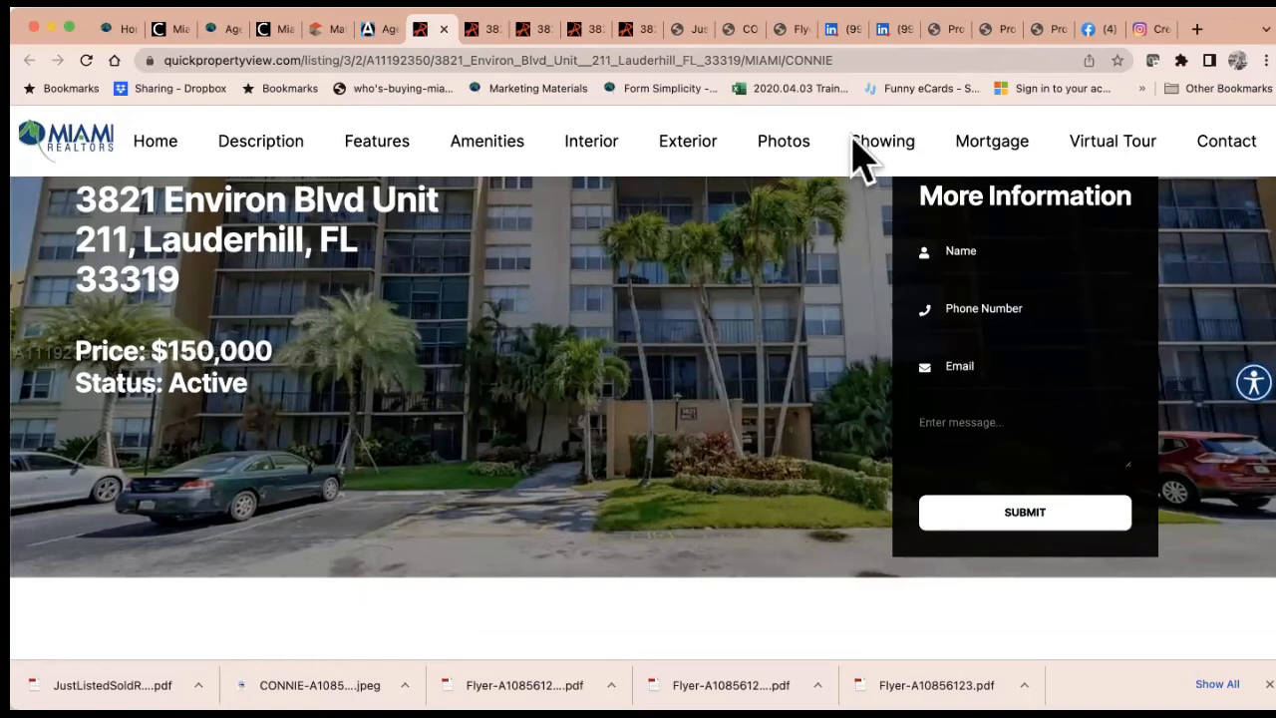
{"action": "left_click", "coordinate": [376, 32]}
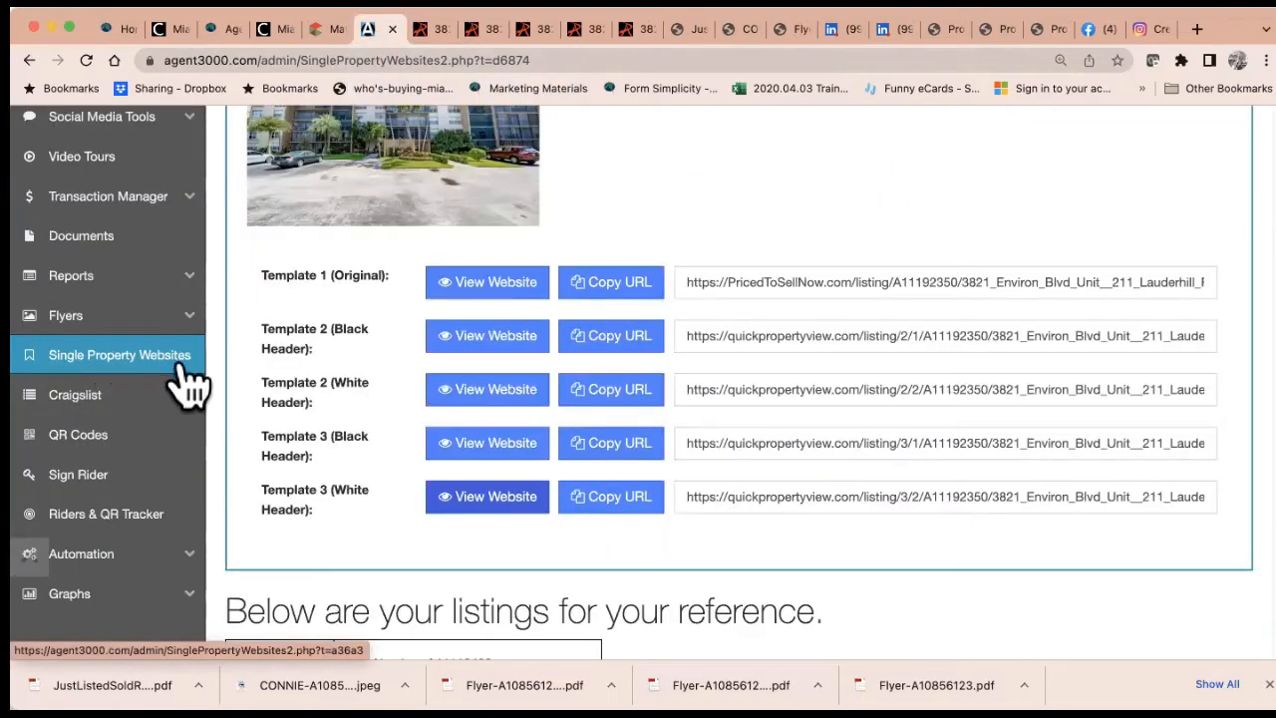
{"action": "left_click", "coordinate": [74, 395]}
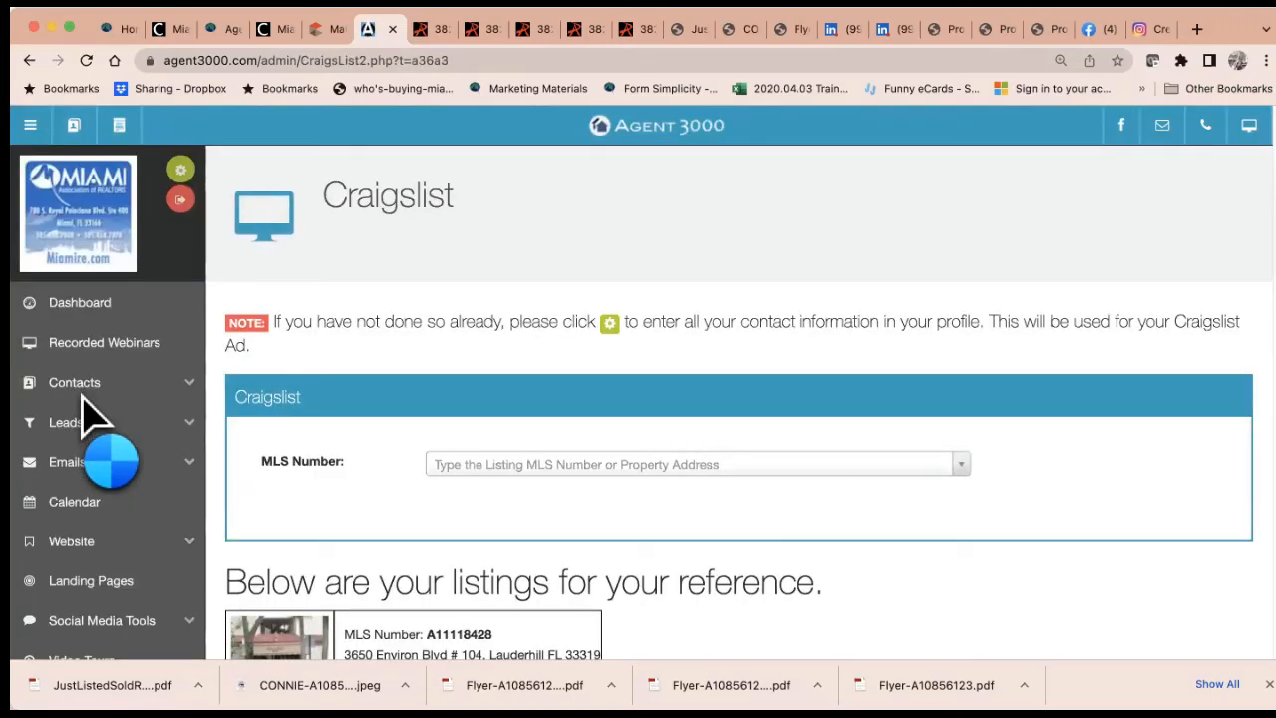
{"action": "scroll", "coordinate": [478, 498], "scroll_direction": "down", "scroll_amount": 5}
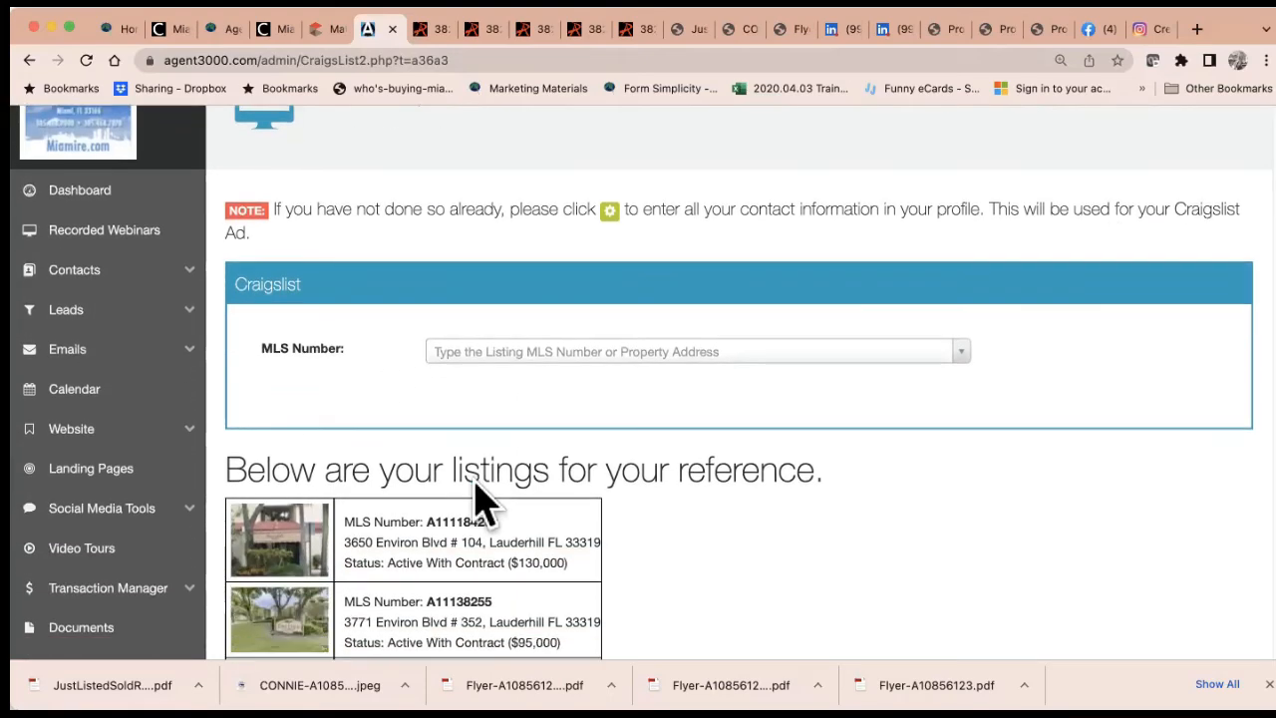
{"action": "scroll", "coordinate": [474, 503], "scroll_direction": "down", "scroll_amount": 3}
{"action": "scroll", "coordinate": [475, 503], "scroll_direction": "up", "scroll_amount": 4}
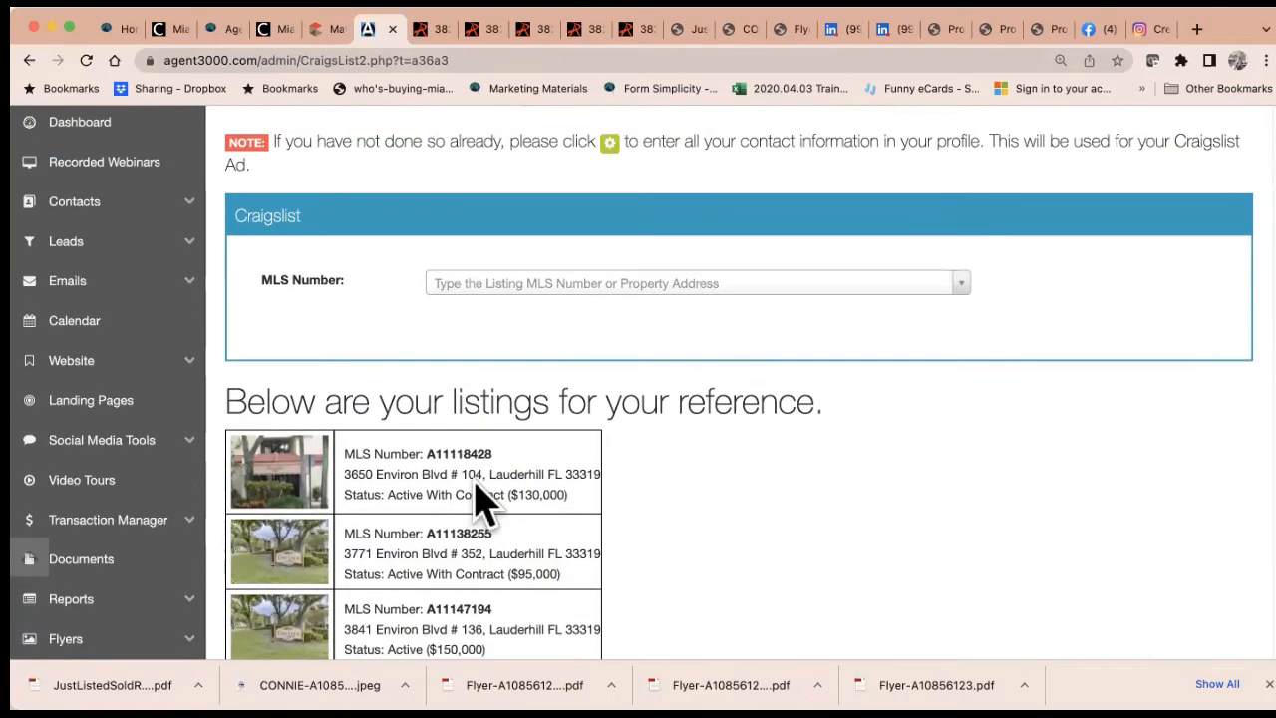
{"action": "left_click", "coordinate": [329, 30]}
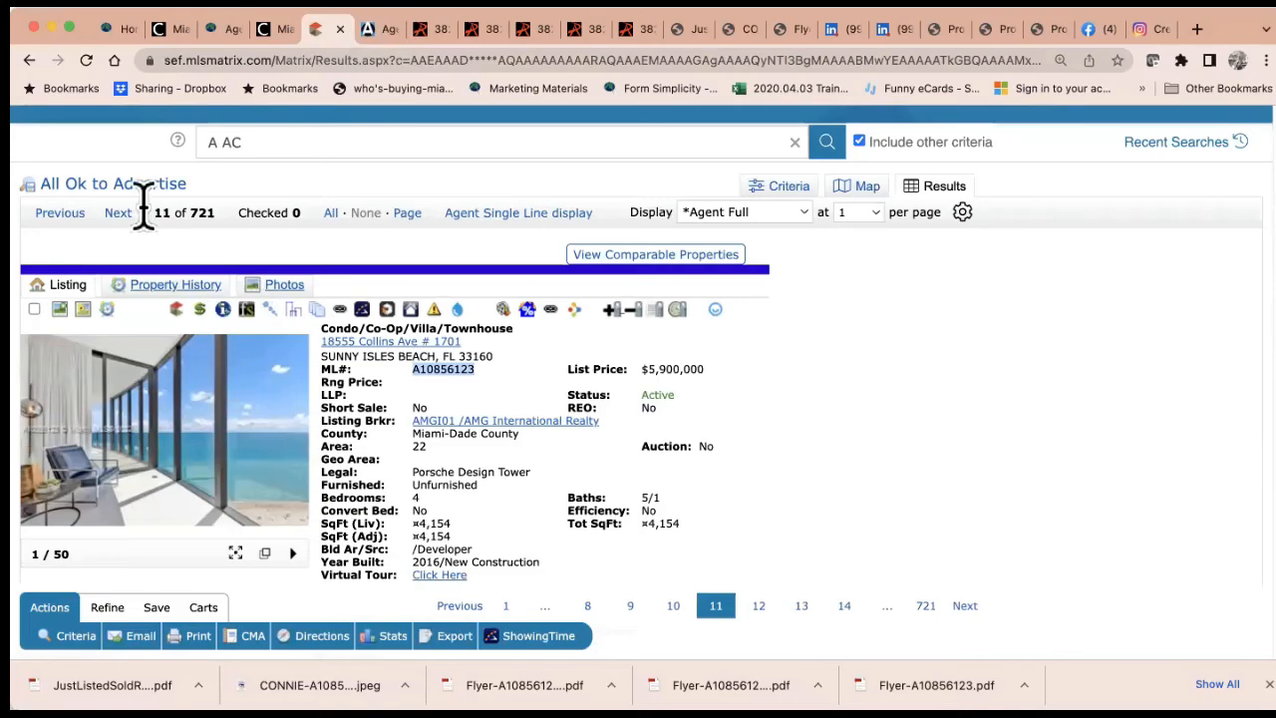
{"action": "left_click", "coordinate": [118, 213]}
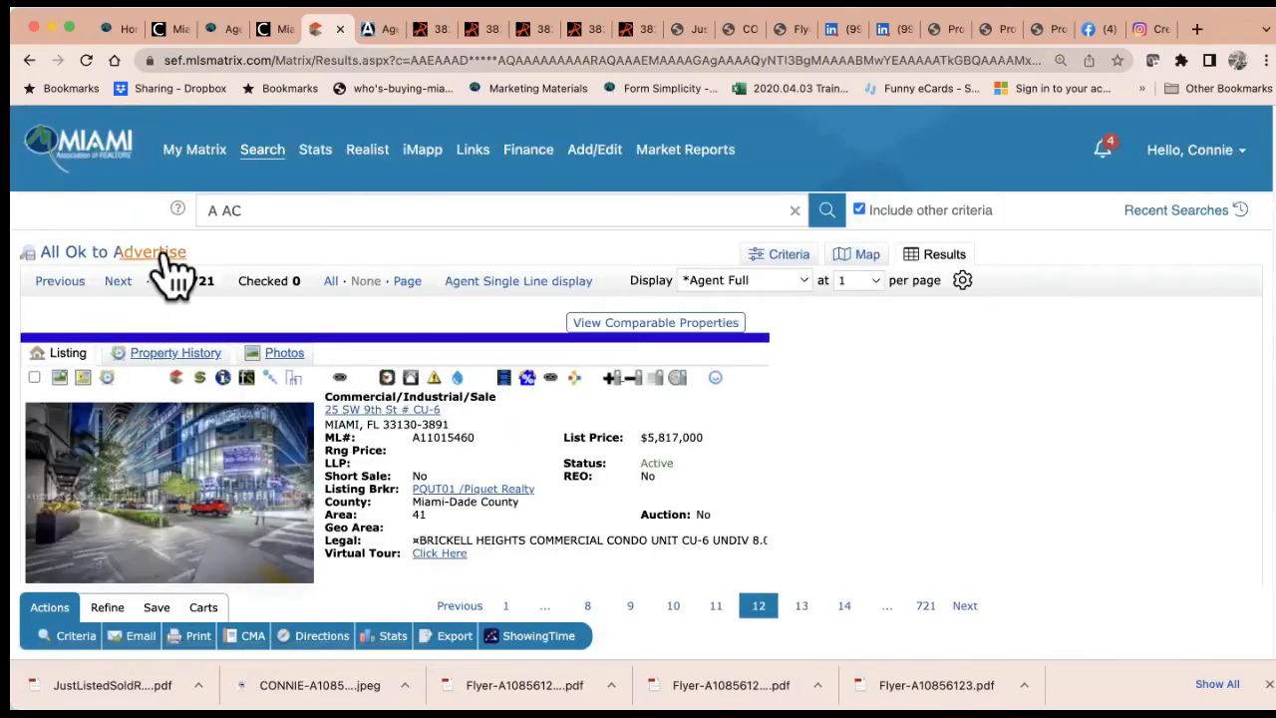
{"action": "scroll", "coordinate": [277, 457], "scroll_direction": "down", "scroll_amount": 12}
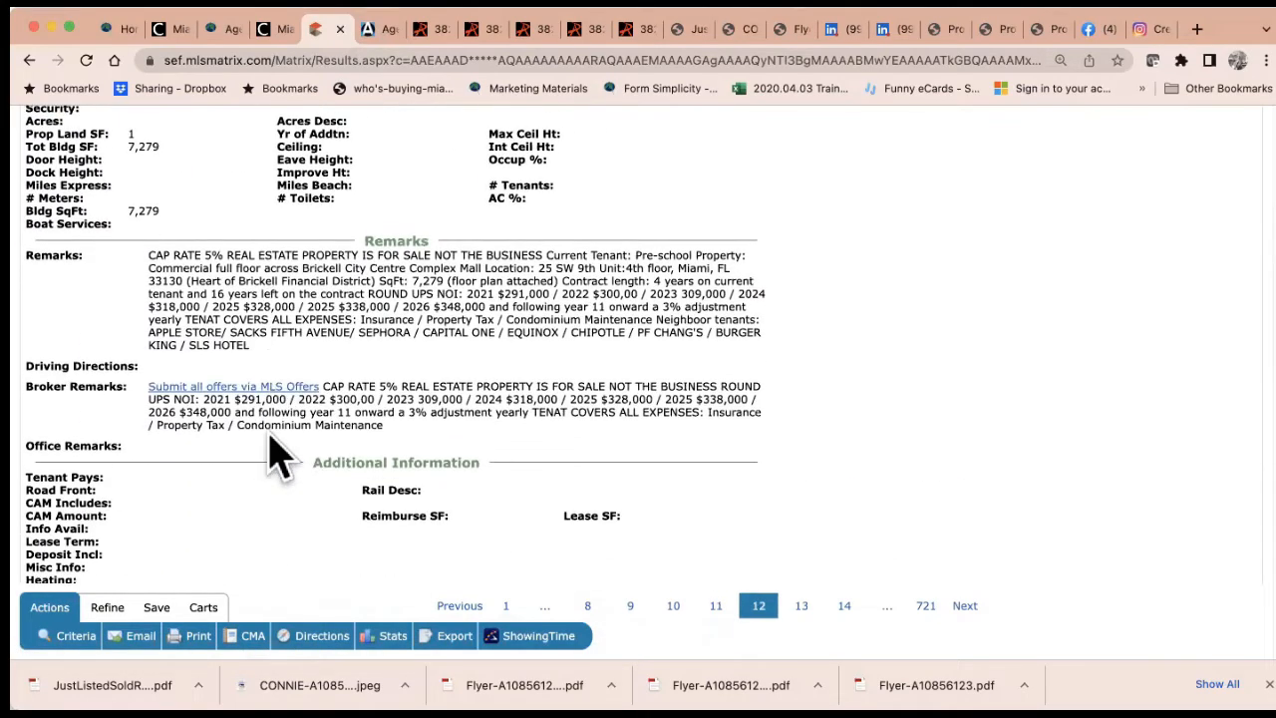
{"action": "scroll", "coordinate": [277, 456], "scroll_direction": "down", "scroll_amount": 8}
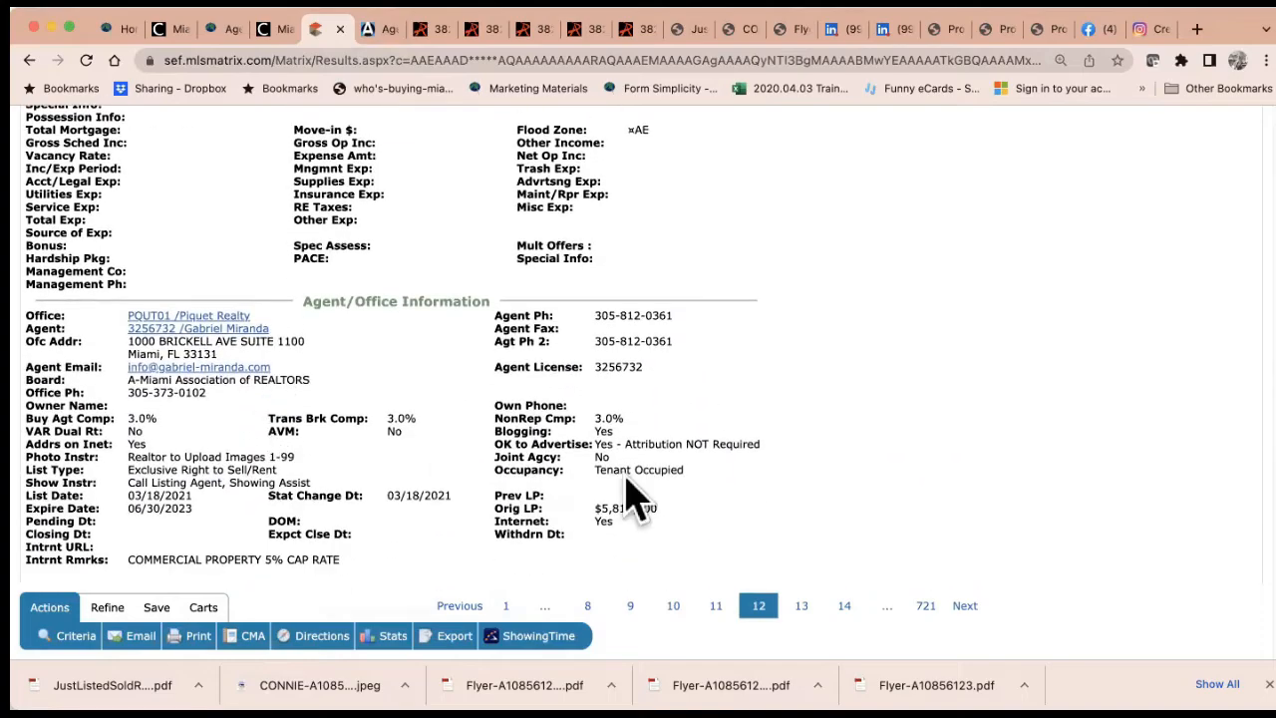
{"action": "scroll", "coordinate": [344, 214], "scroll_direction": "up", "scroll_amount": 15}
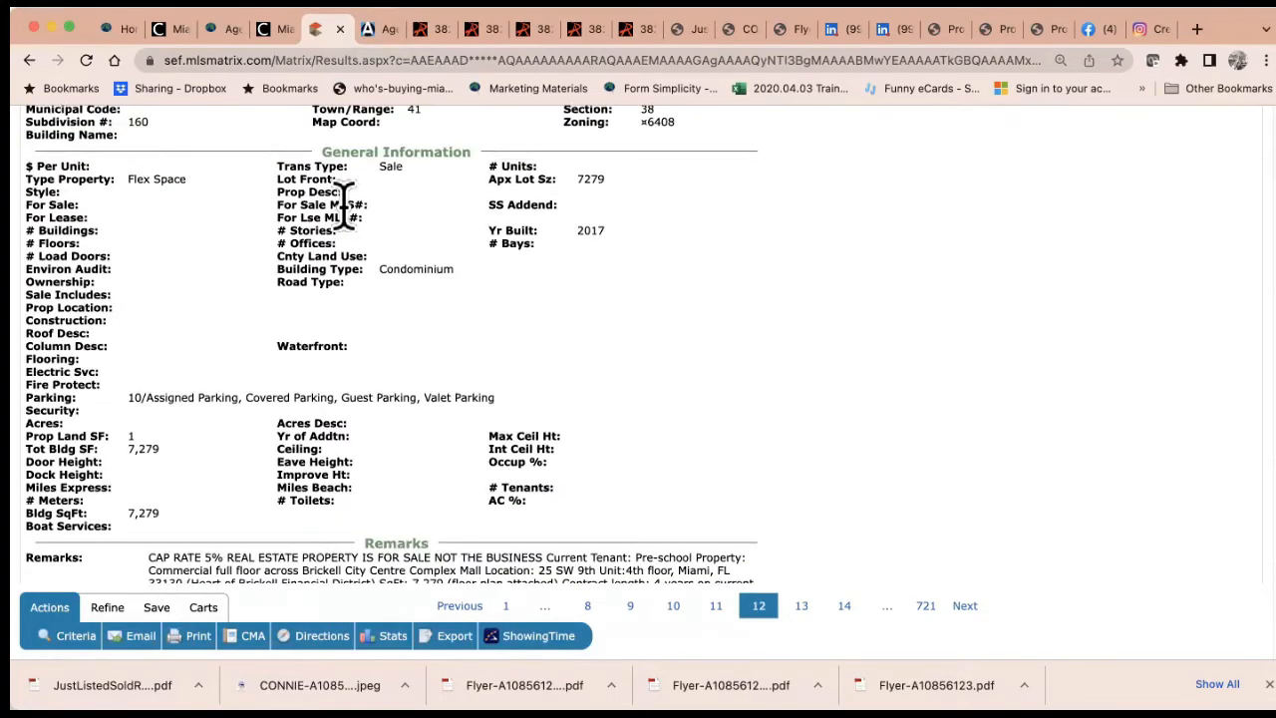
{"action": "scroll", "coordinate": [354, 219], "scroll_direction": "up", "scroll_amount": 3}
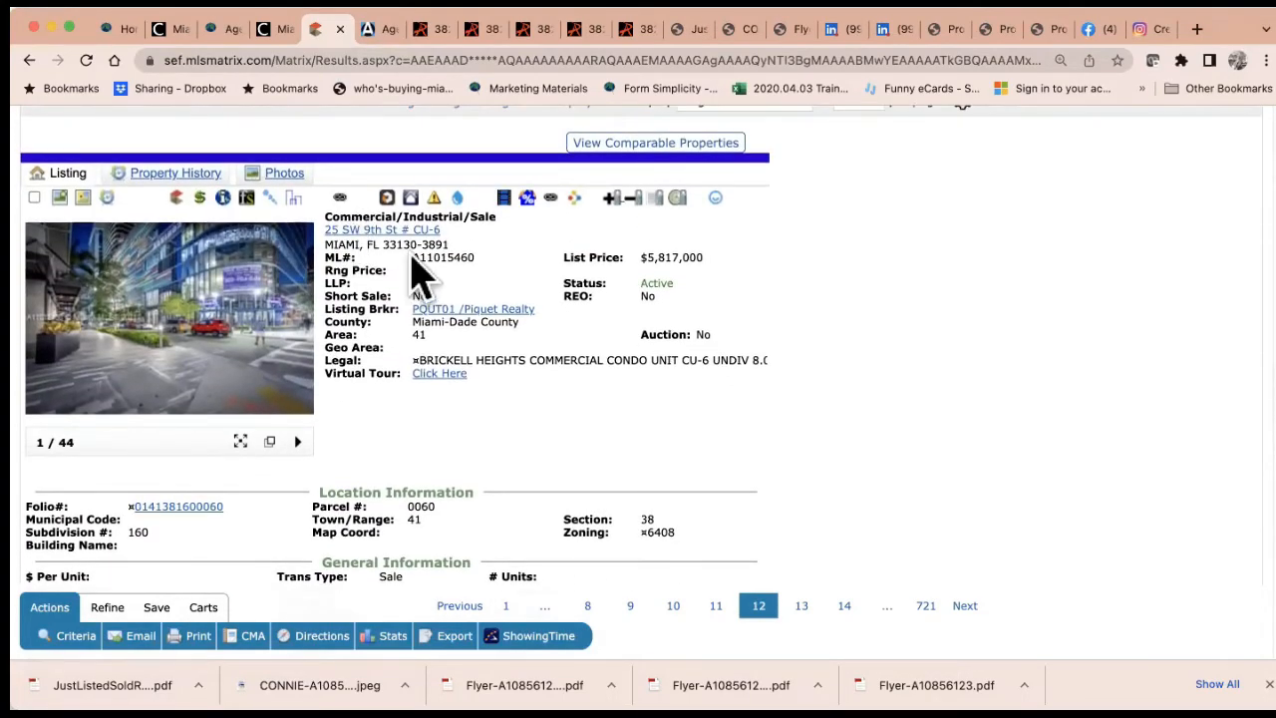
{"action": "left_click_drag", "start_coordinate": [413, 257], "coordinate": [490, 258]}
{"action": "key", "text": "ctrl+c"}
{"action": "left_click", "coordinate": [377, 30]}
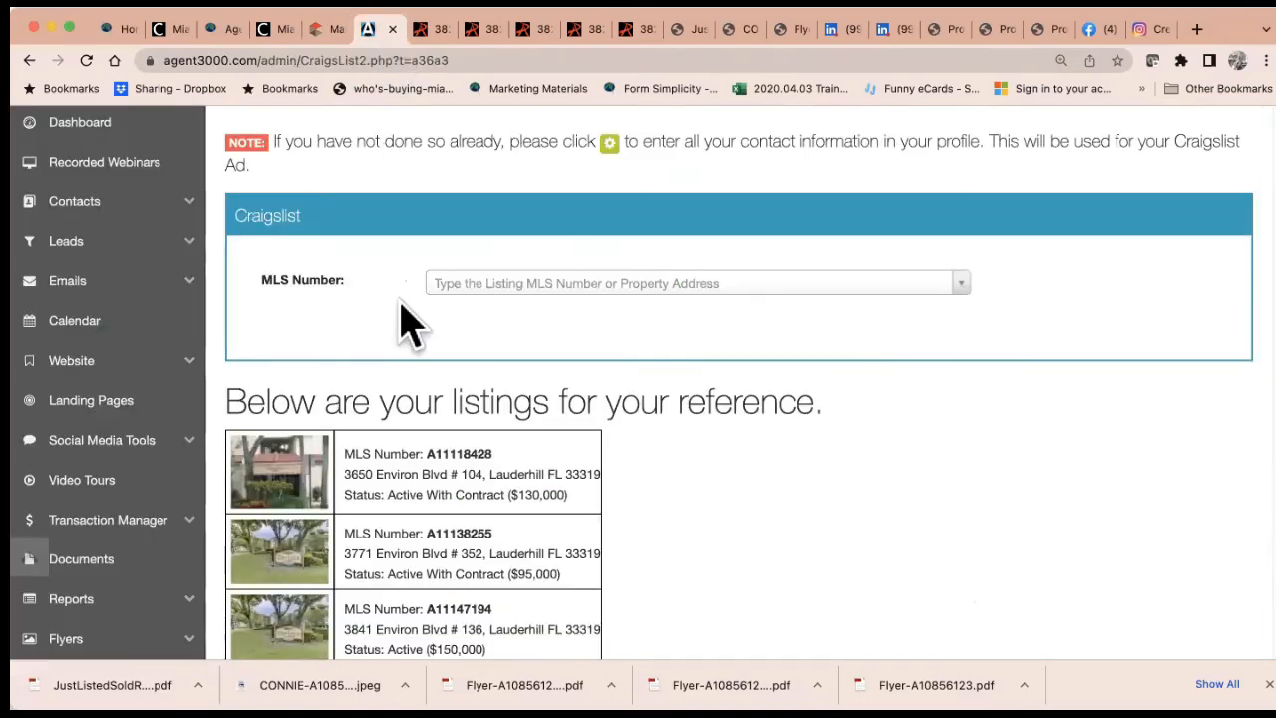
{"action": "left_click", "coordinate": [464, 285]}
{"action": "key", "text": "ctrl+v"}
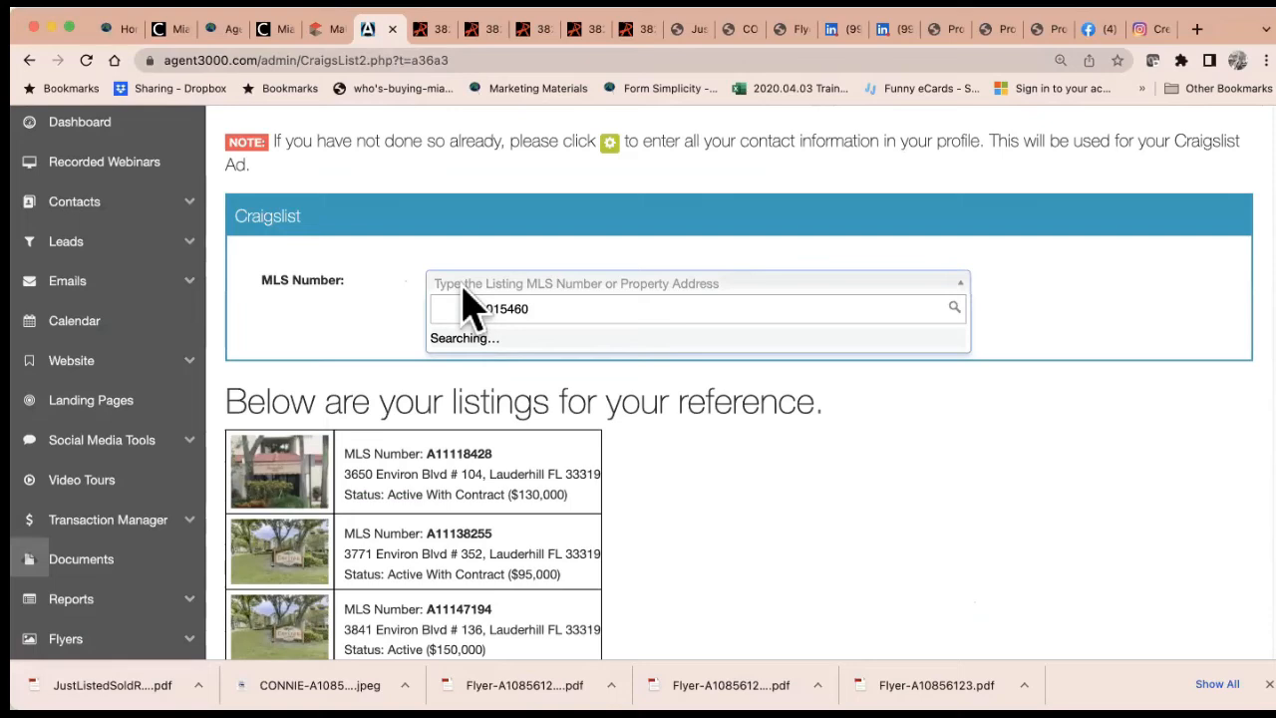
{"action": "left_click_drag", "start_coordinate": [465, 307], "coordinate": [370, 301]}
{"action": "key", "text": "BackSpace"}
{"action": "left_click", "coordinate": [545, 344]}
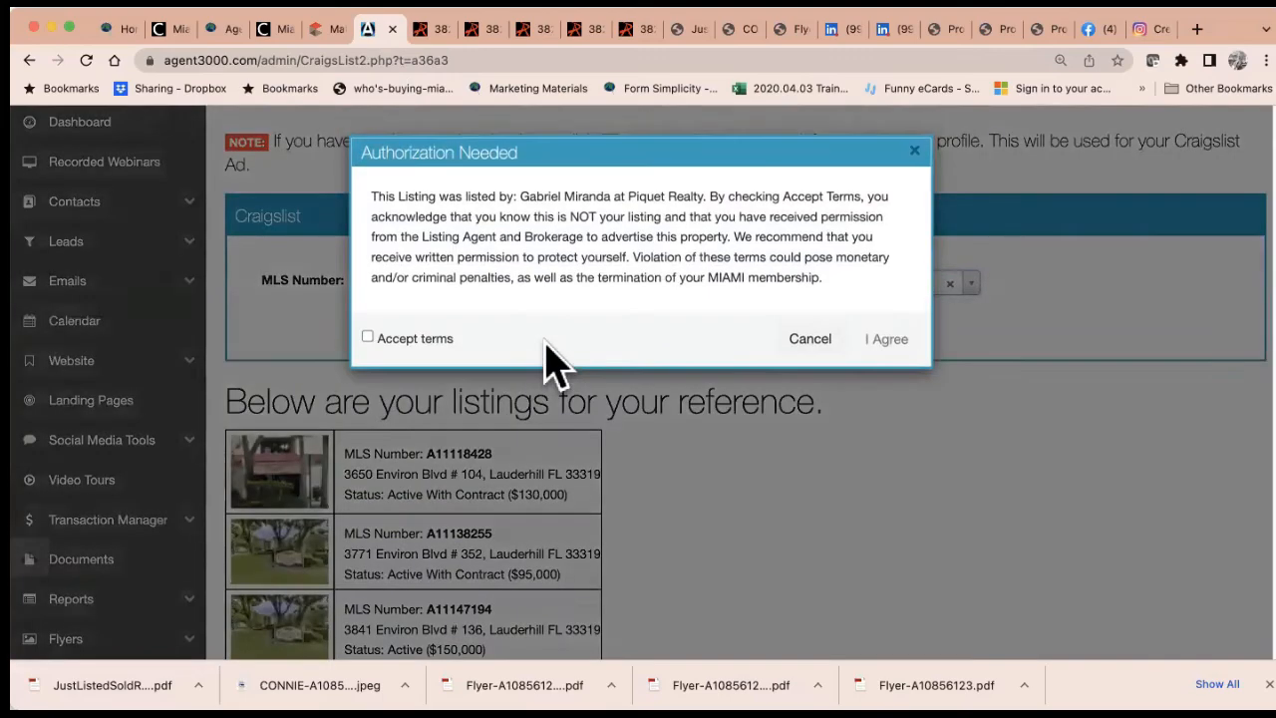
Accept the advertising authorization terms with I Agree
{"action": "left_click", "coordinate": [367, 338]}
{"action": "left_click", "coordinate": [894, 342]}
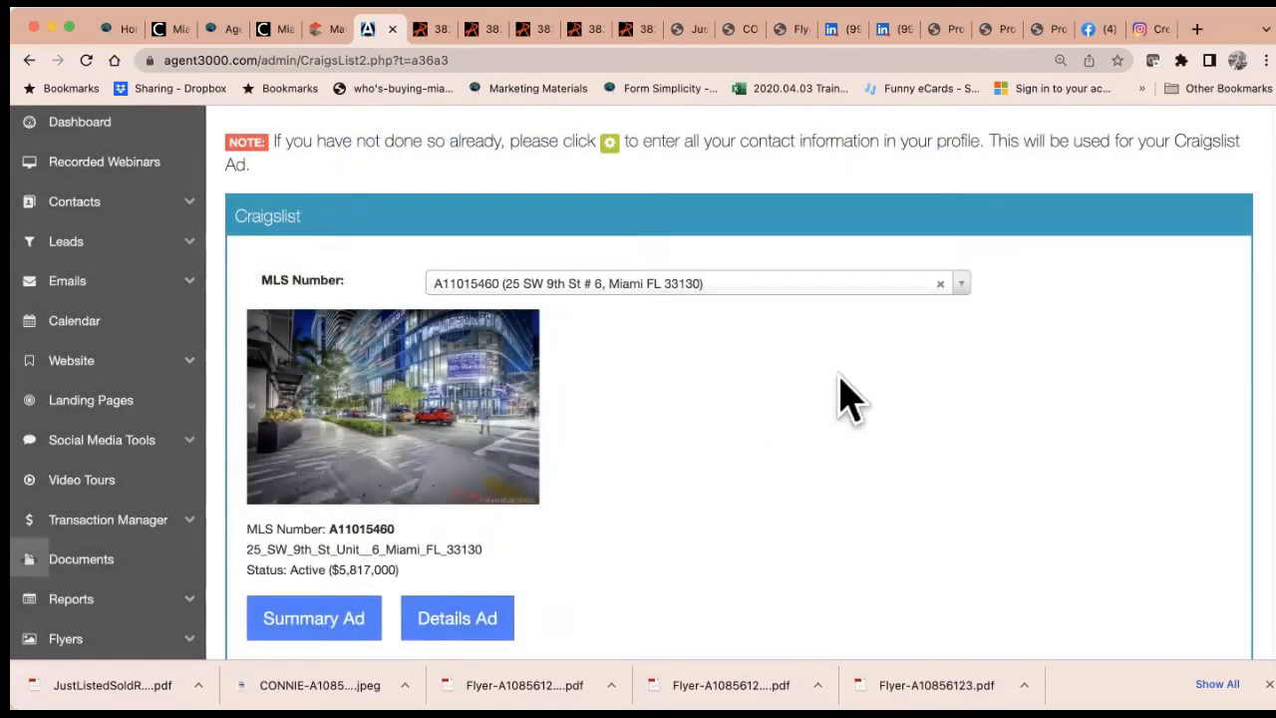
{"action": "scroll", "coordinate": [763, 464], "scroll_direction": "down", "scroll_amount": 3}
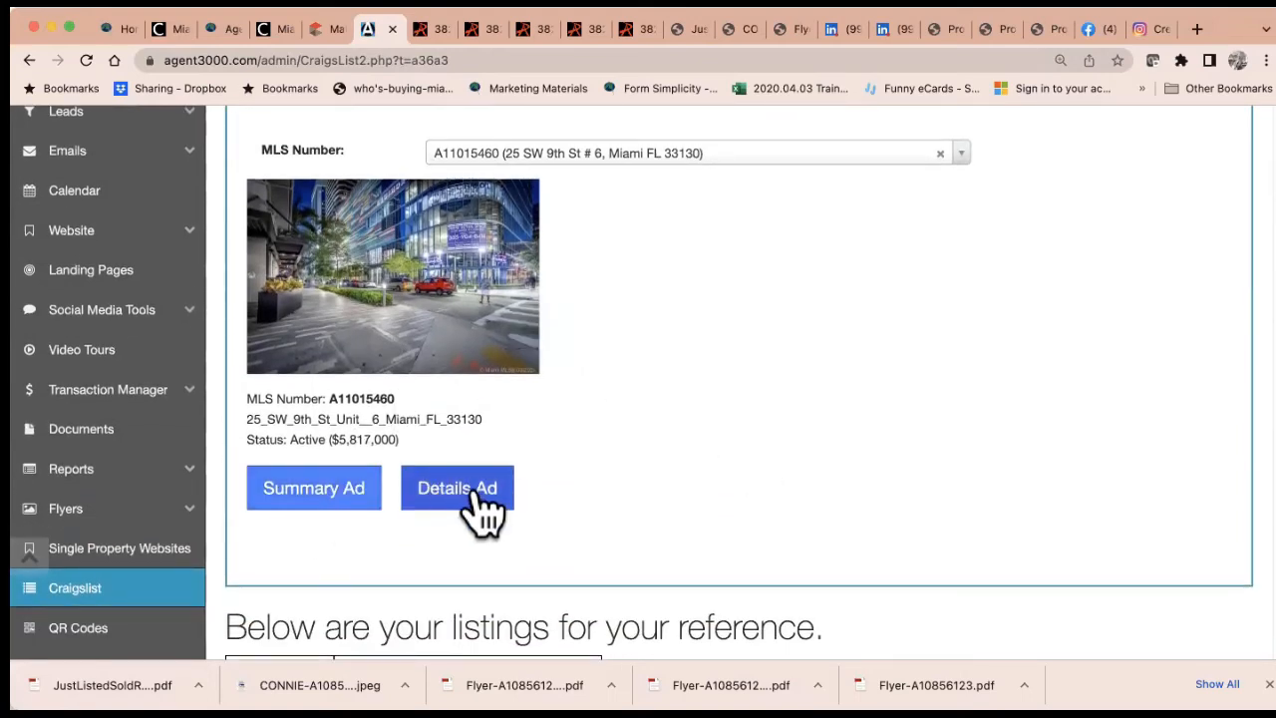
Generate the Summary Ad code and preview it in a new tab
{"action": "left_click", "coordinate": [321, 489]}
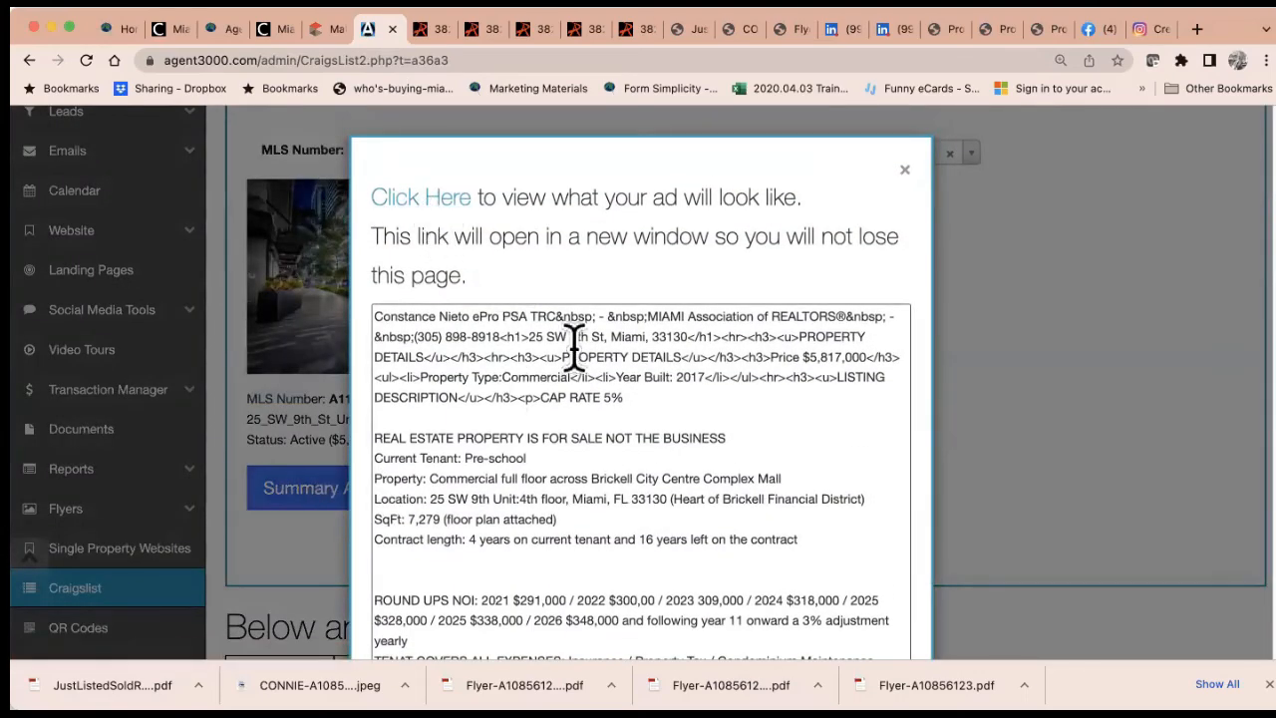
{"action": "scroll", "coordinate": [572, 344], "scroll_direction": "down", "scroll_amount": 3}
{"action": "scroll", "coordinate": [574, 344], "scroll_direction": "down", "scroll_amount": 5}
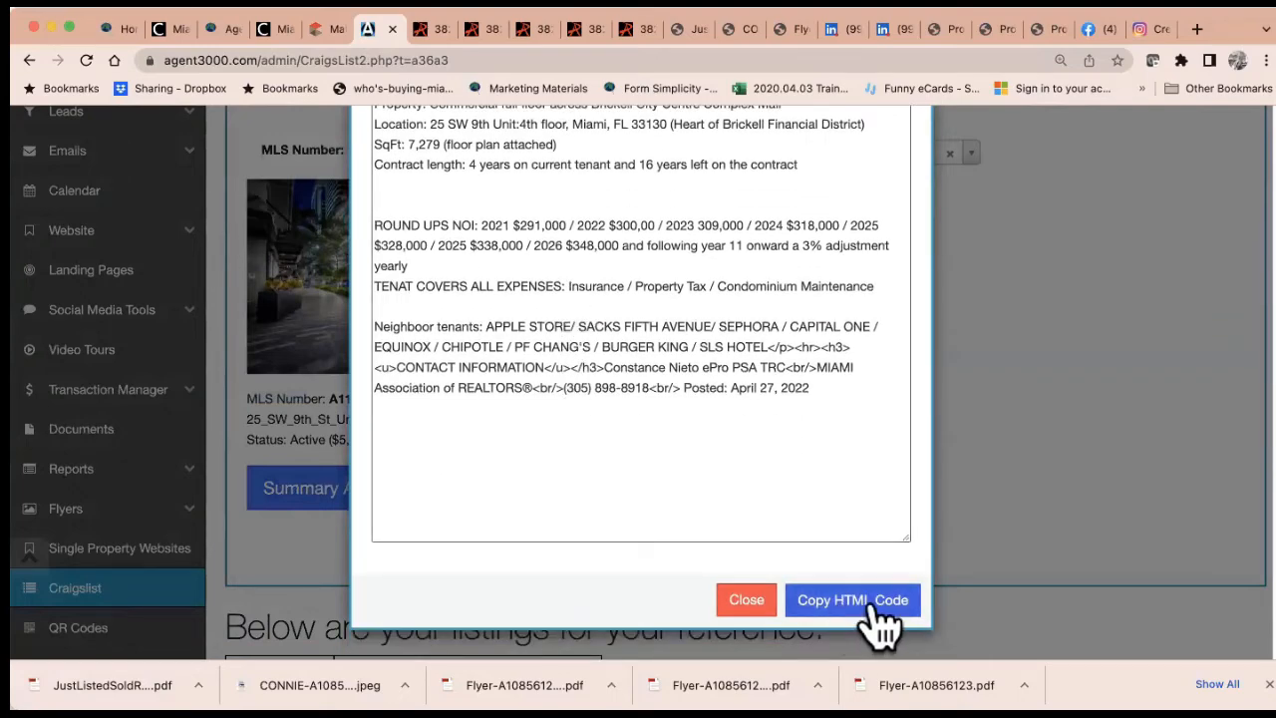
{"action": "scroll", "coordinate": [658, 372], "scroll_direction": "up", "scroll_amount": 8}
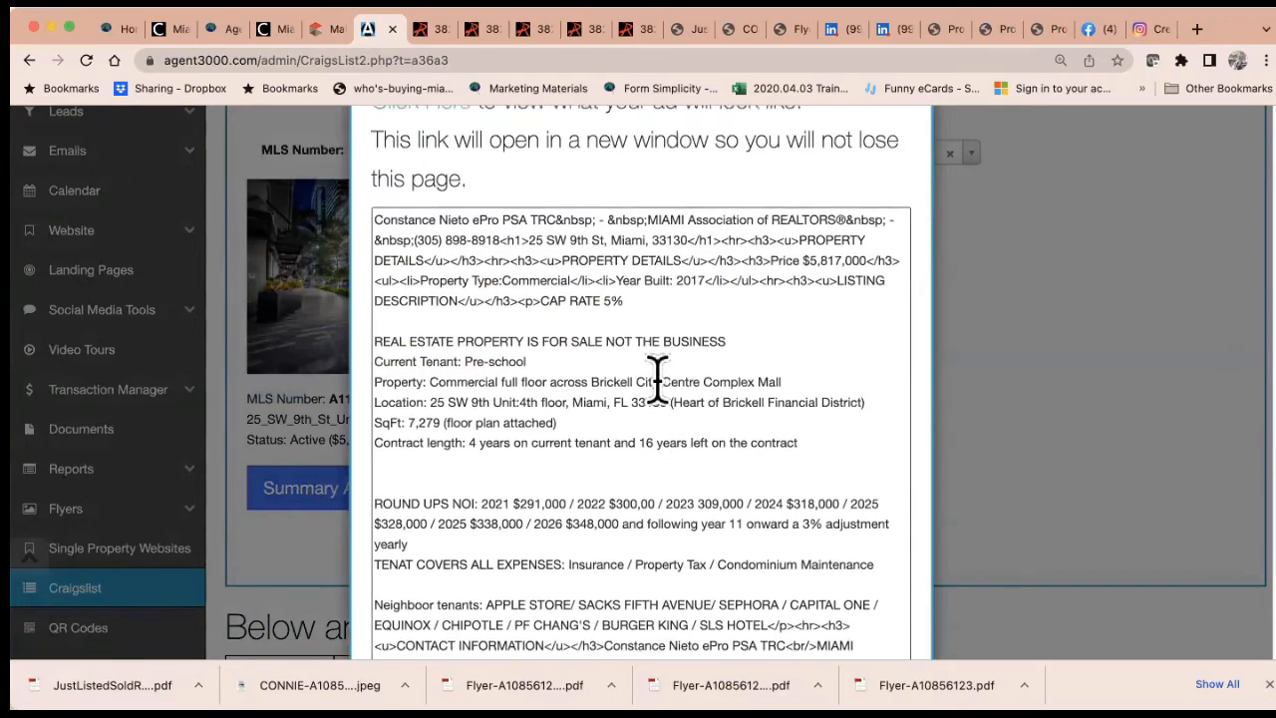
{"action": "left_click", "coordinate": [403, 196]}
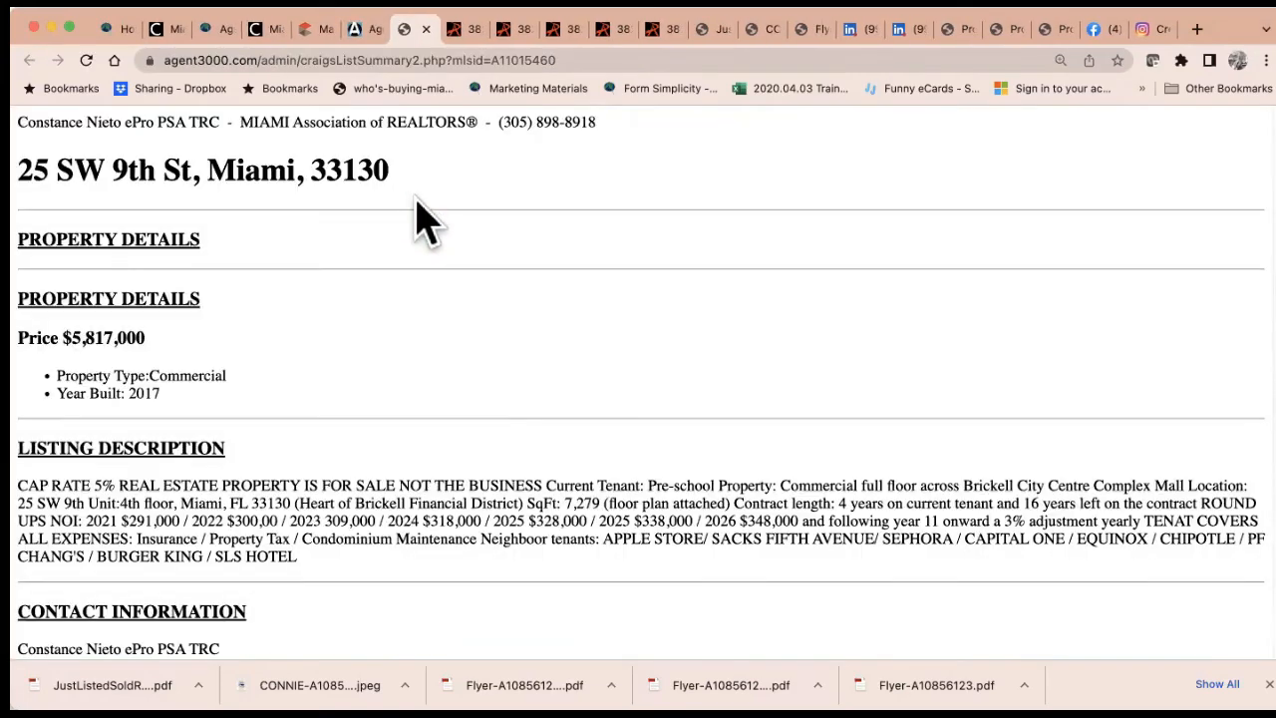
{"action": "scroll", "coordinate": [503, 389], "scroll_direction": "down", "scroll_amount": 2}
{"action": "scroll", "coordinate": [503, 389], "scroll_direction": "up", "scroll_amount": 2}
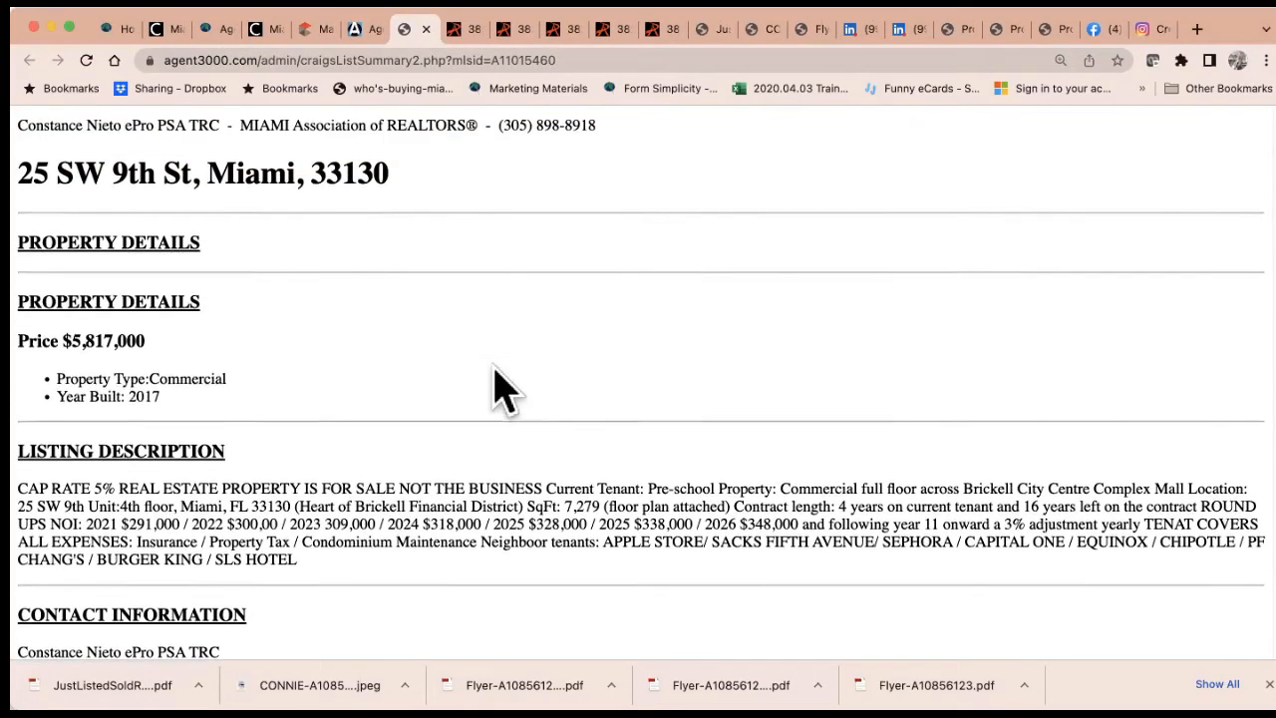
{"action": "left_click", "coordinate": [362, 29]}
{"action": "left_click", "coordinate": [905, 171]}
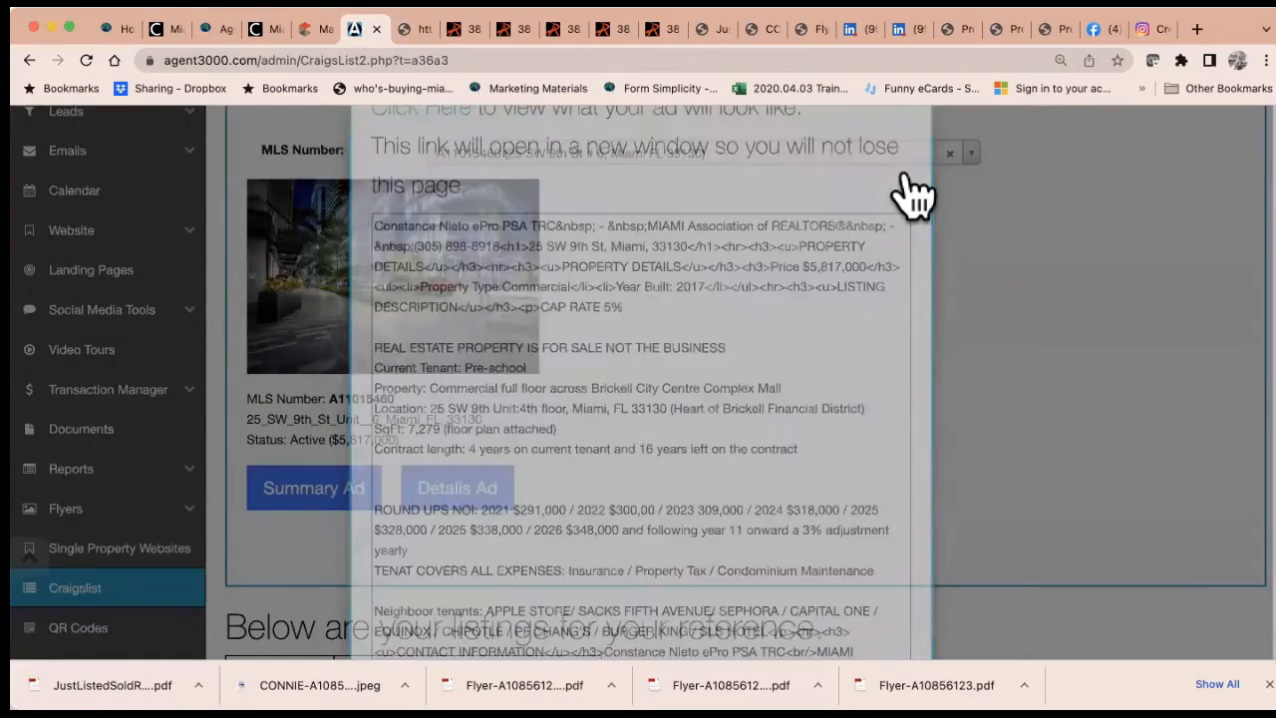
Copy the Details Ad HTML code and preview the details ad in a new tab
{"action": "left_click", "coordinate": [456, 487]}
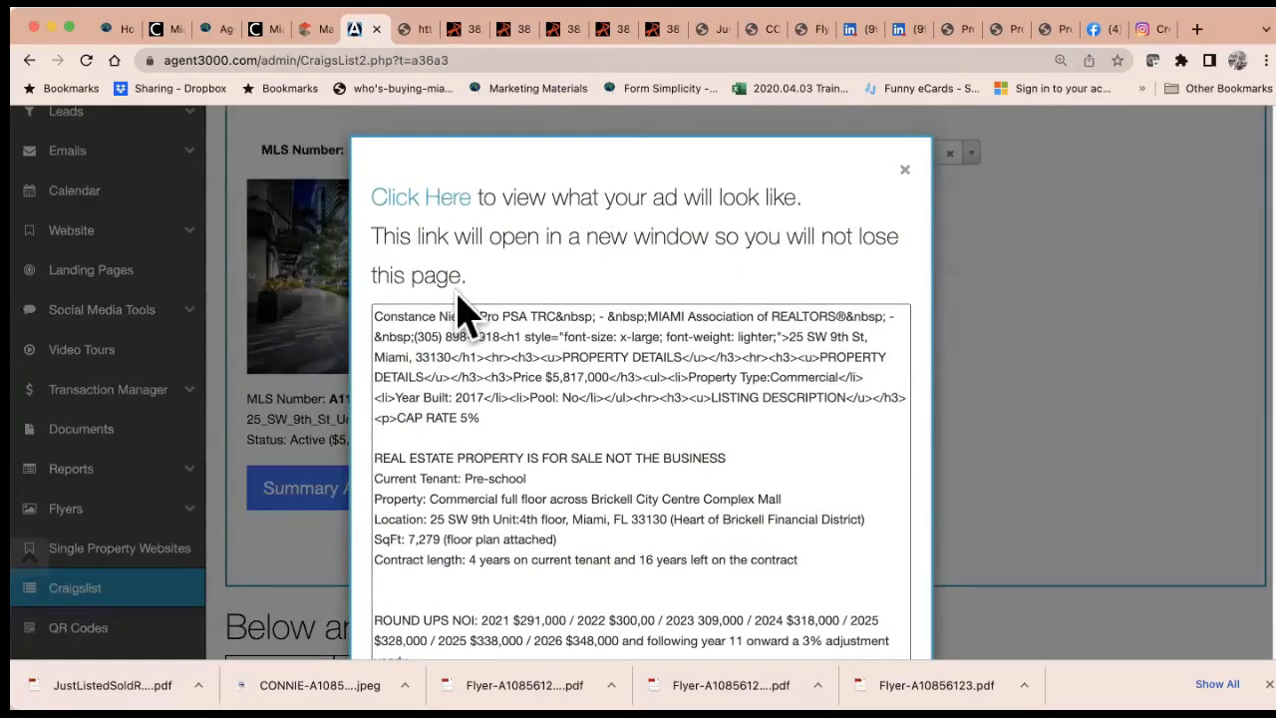
{"action": "scroll", "coordinate": [631, 439], "scroll_direction": "down", "scroll_amount": 5}
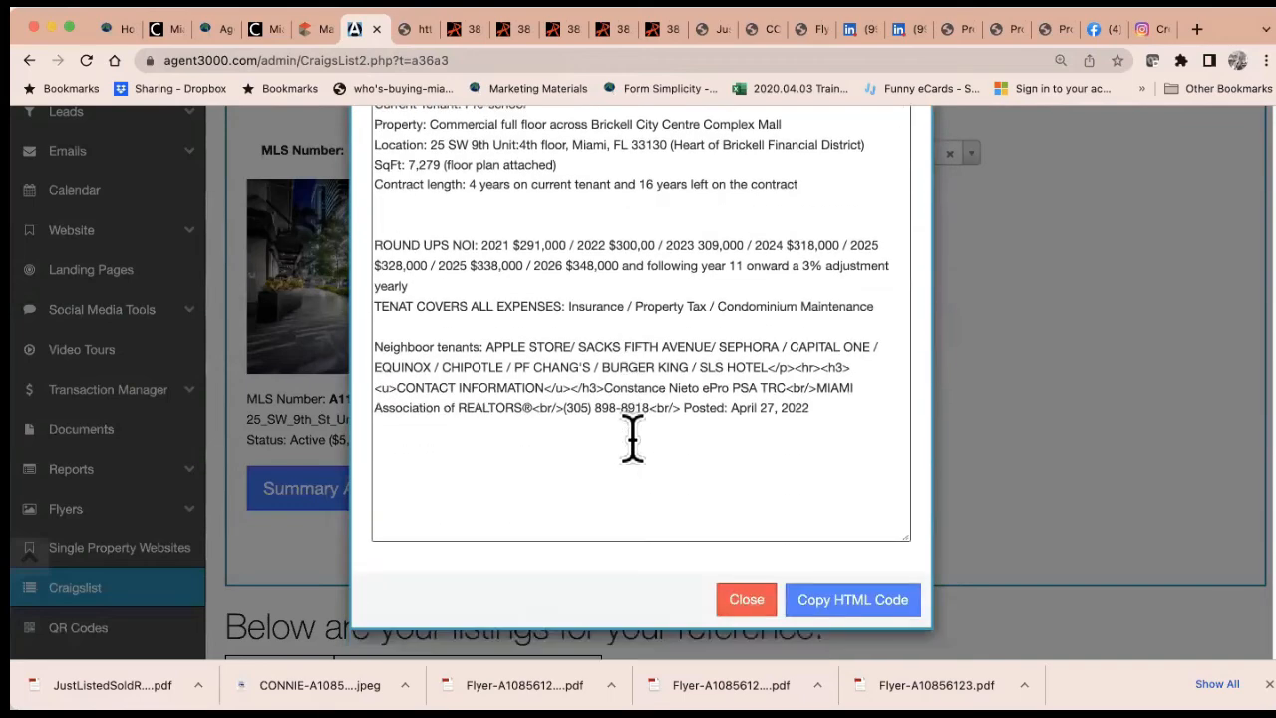
{"action": "left_click", "coordinate": [855, 603]}
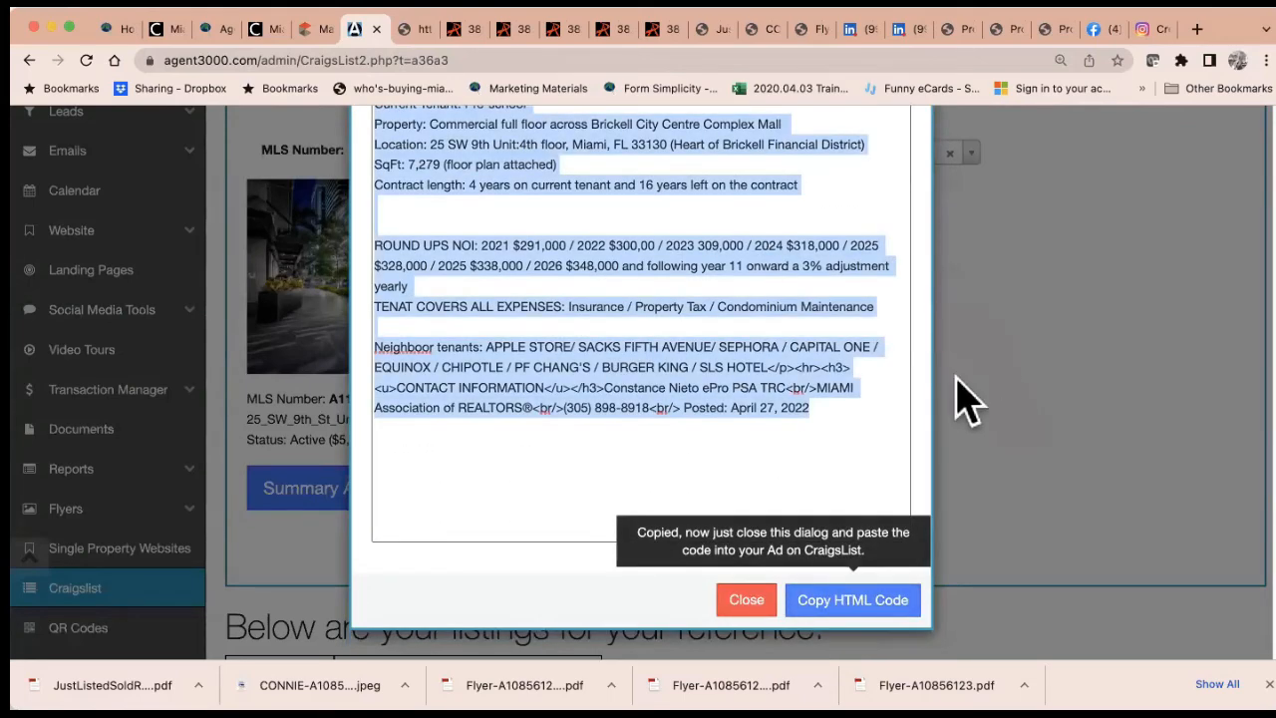
{"action": "scroll", "coordinate": [752, 342], "scroll_direction": "up", "scroll_amount": 5}
{"action": "left_click", "coordinate": [439, 204]}
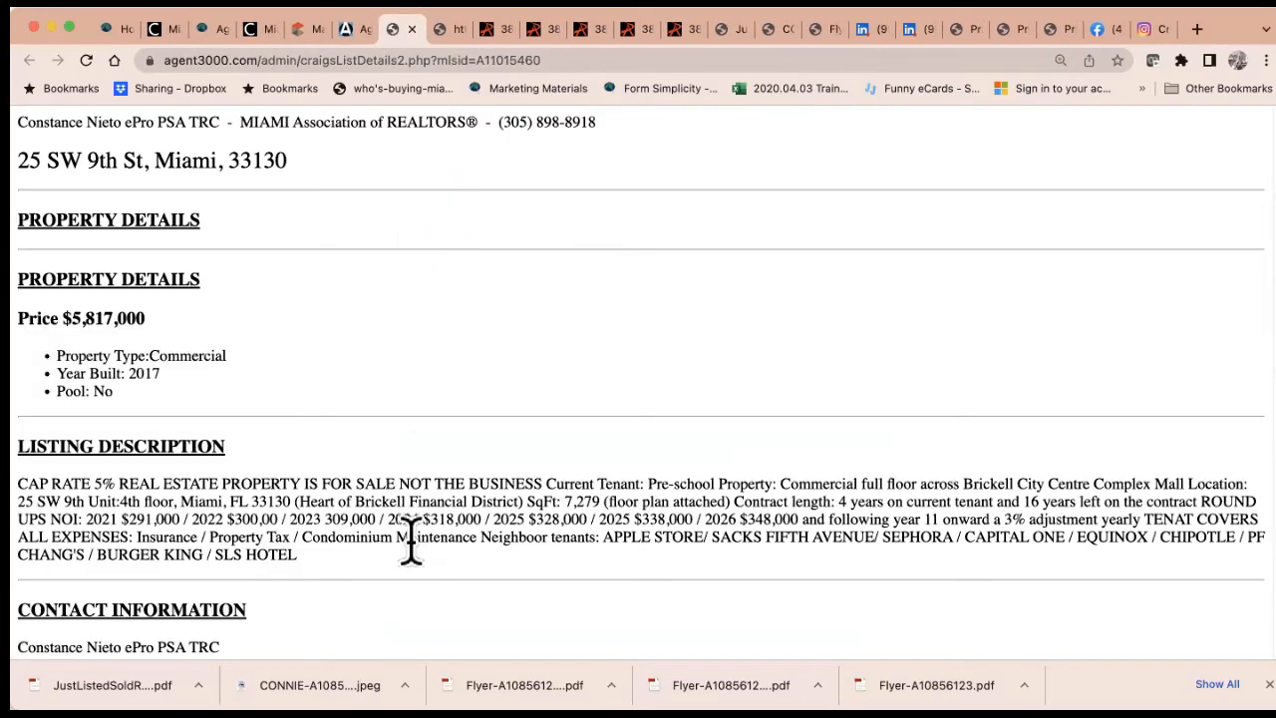
{"action": "scroll", "coordinate": [408, 536], "scroll_direction": "down", "scroll_amount": 2}
{"action": "scroll", "coordinate": [409, 538], "scroll_direction": "up", "scroll_amount": 2}
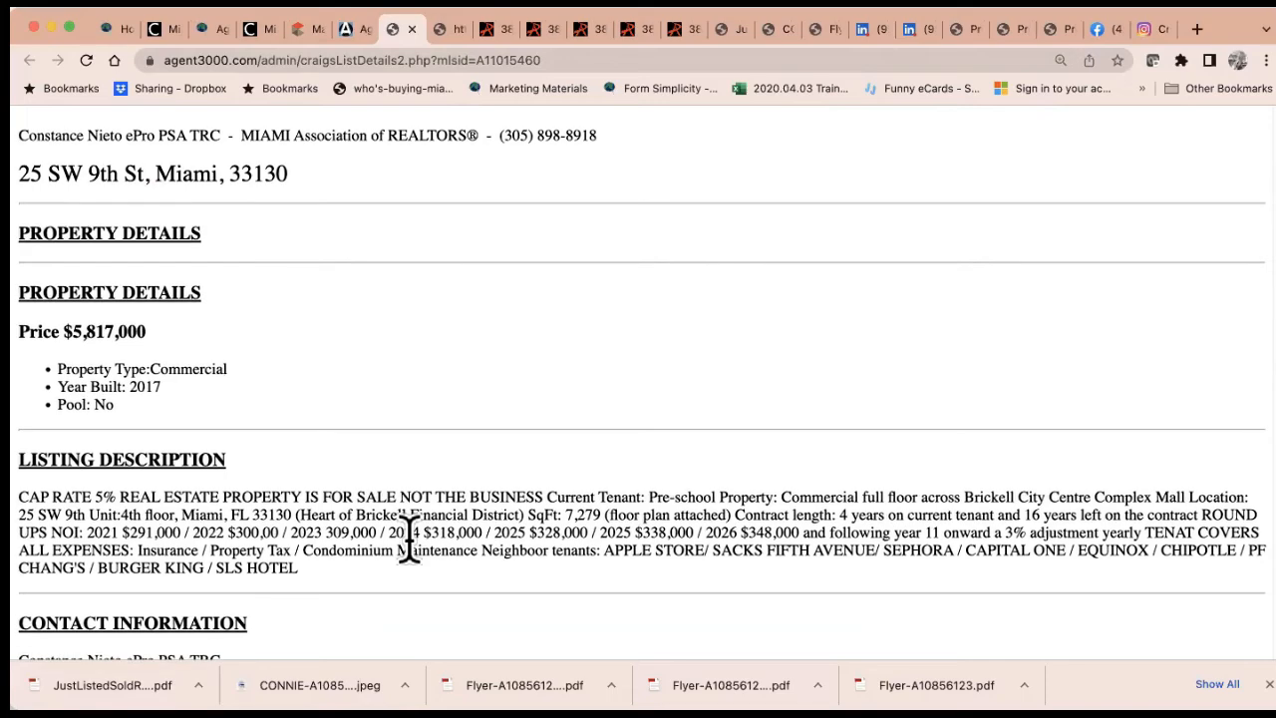
{"action": "left_click", "coordinate": [357, 32]}
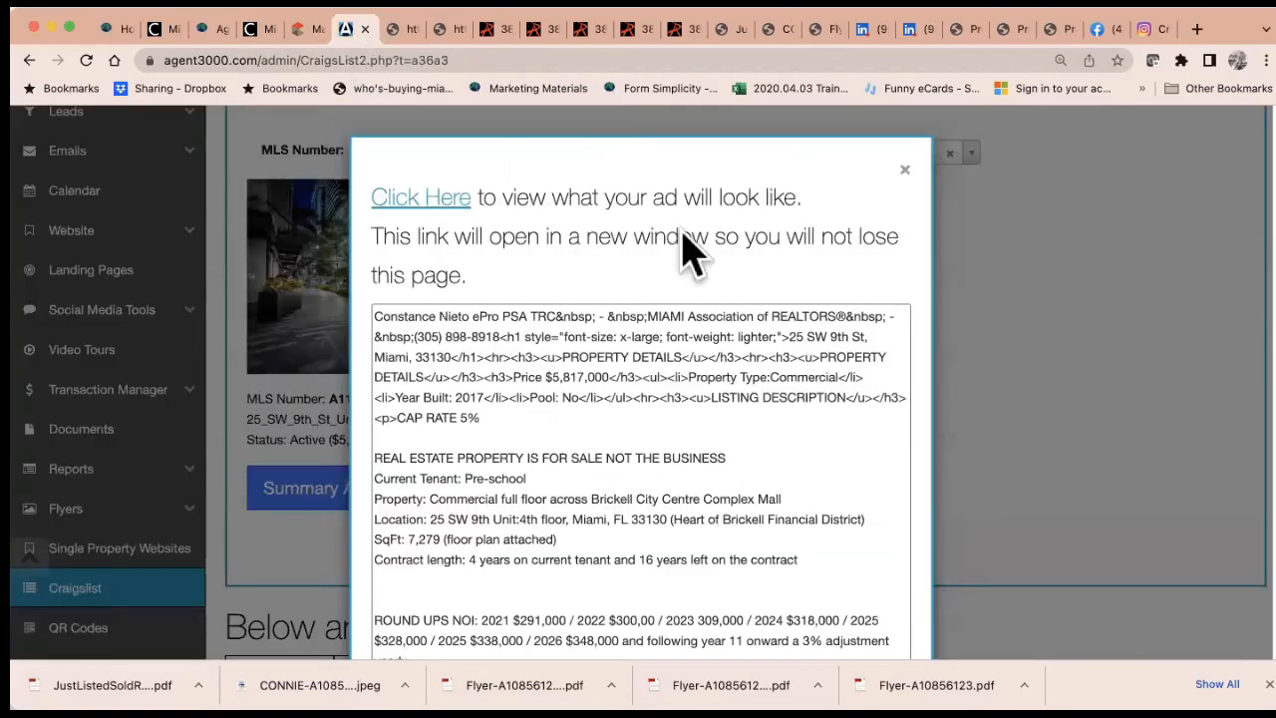
{"action": "left_click", "coordinate": [903, 172]}
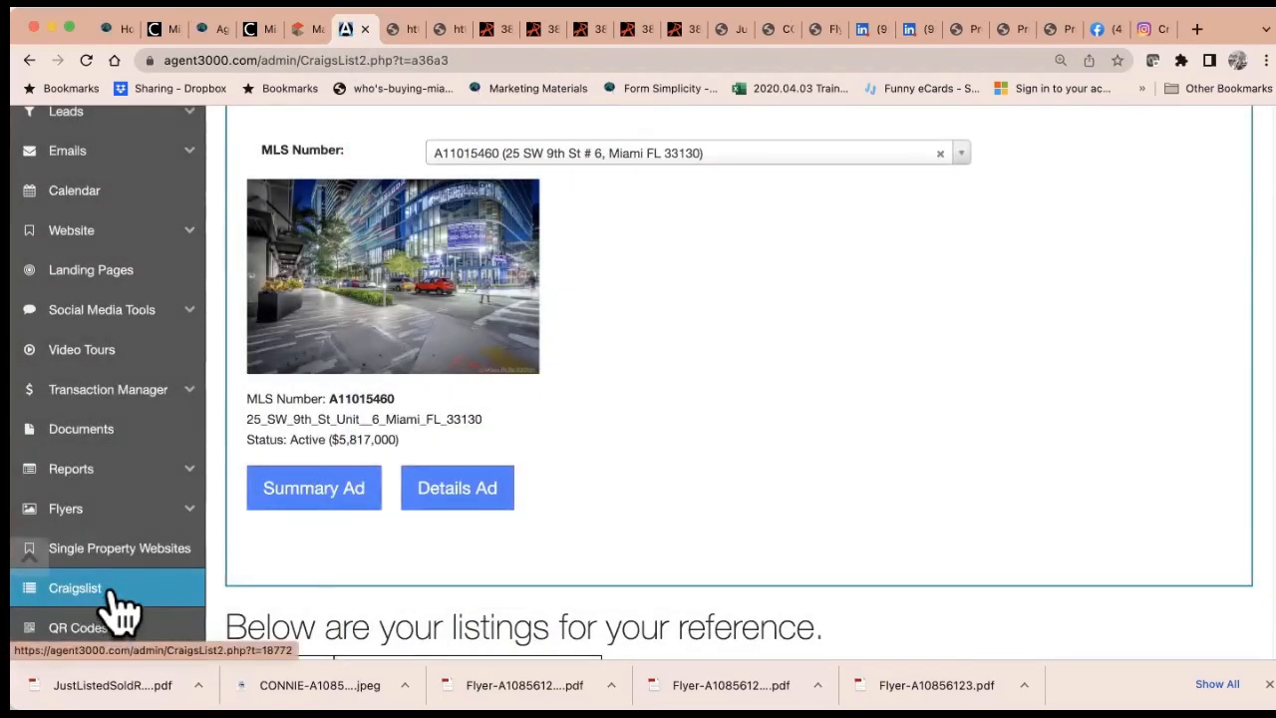
Open the QR Codes page from the sidebar
{"action": "scroll", "coordinate": [129, 570], "scroll_direction": "down", "scroll_amount": 3}
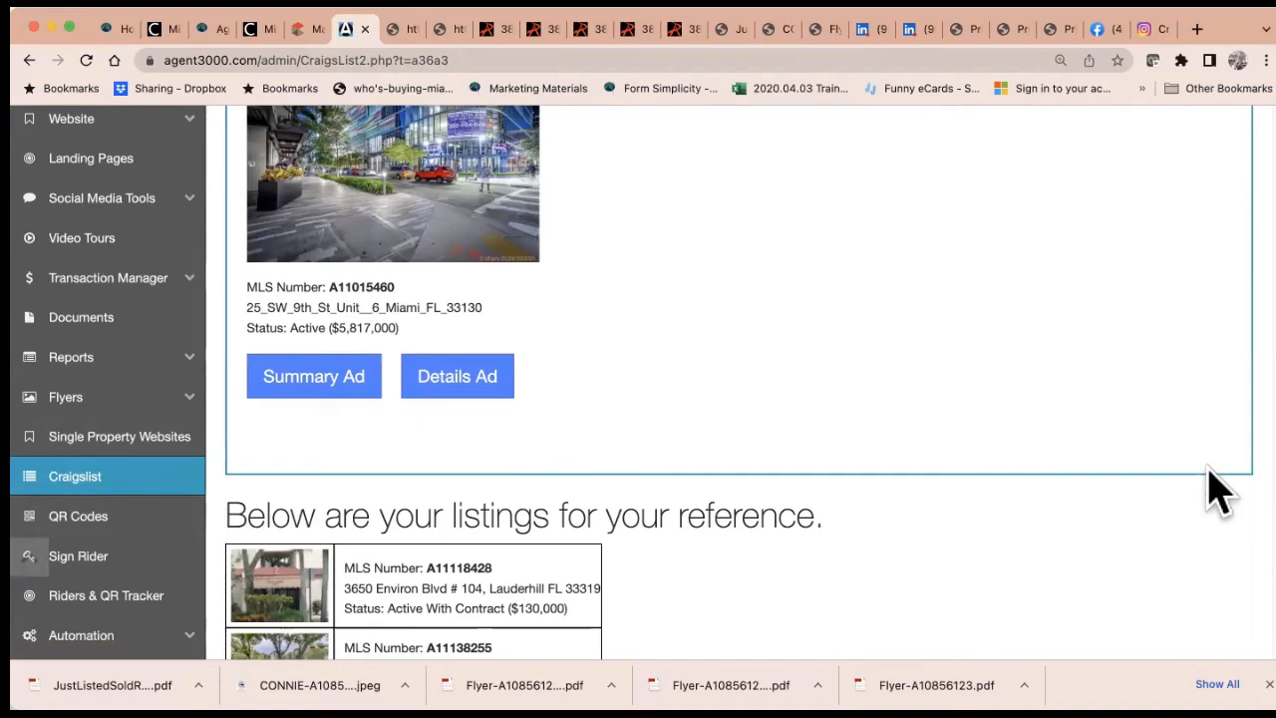
{"action": "left_click", "coordinate": [113, 518]}
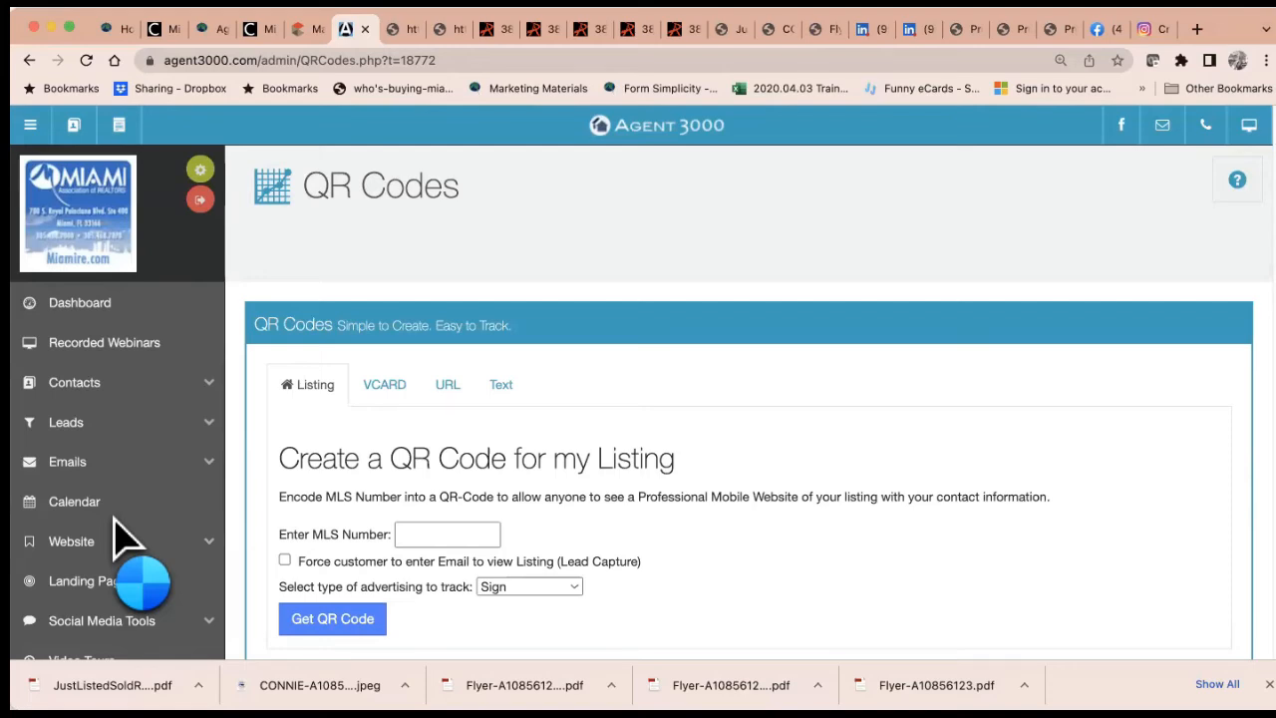
Clear wrongly pasted text out of the MLS Number field
{"action": "scroll", "coordinate": [442, 498], "scroll_direction": "down", "scroll_amount": 3}
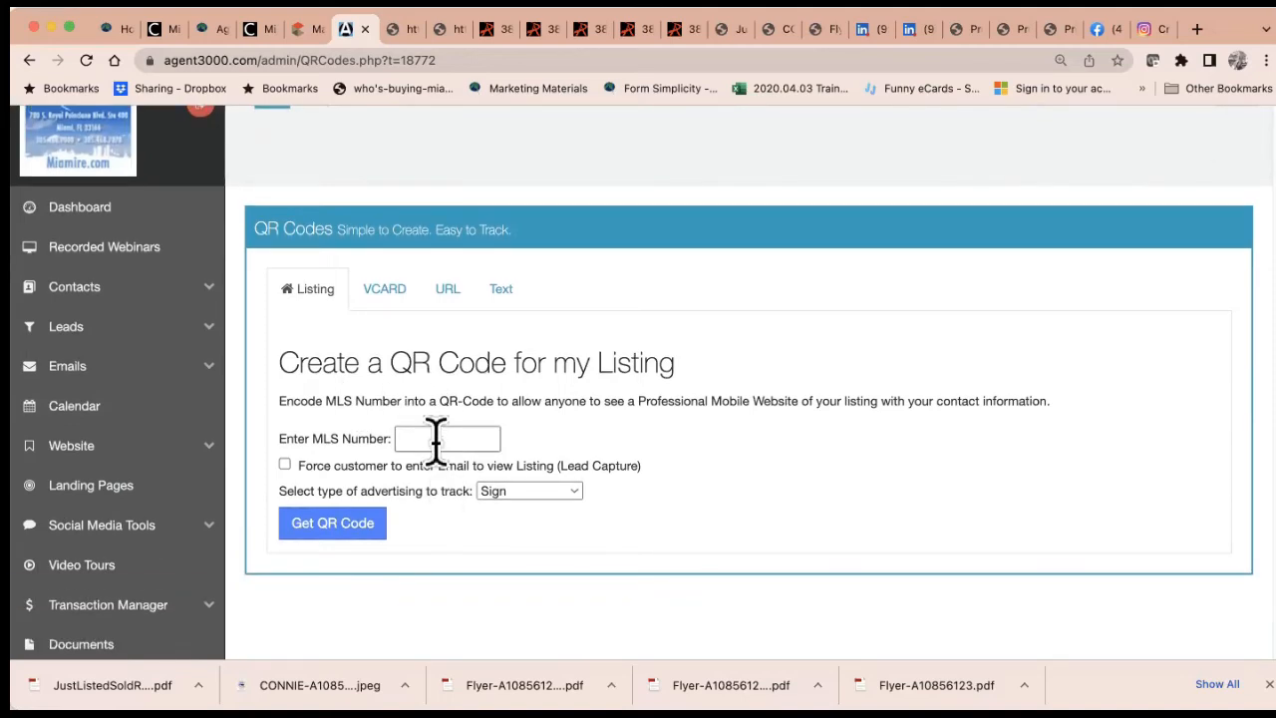
{"action": "left_click", "coordinate": [436, 440]}
{"action": "key", "text": "super+v"}
{"action": "left_click_drag", "start_coordinate": [469, 442], "coordinate": [171, 406]}
{"action": "key", "text": "super+x"}
Copy A11015460 from the Matrix listing and paste it into MLS Number without the leading space
{"action": "left_click", "coordinate": [298, 28]}
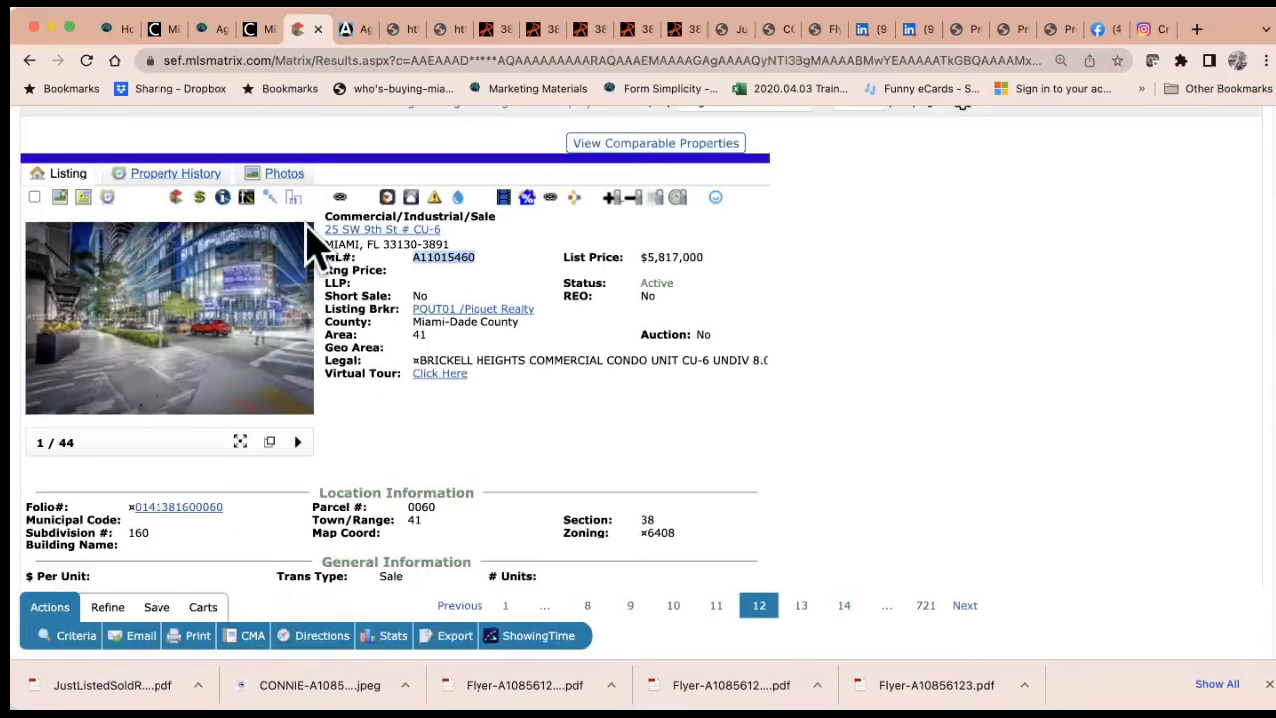
{"action": "right_click", "coordinate": [449, 261]}
{"action": "left_click", "coordinate": [473, 303]}
{"action": "left_click", "coordinate": [356, 28]}
{"action": "right_click", "coordinate": [418, 440]}
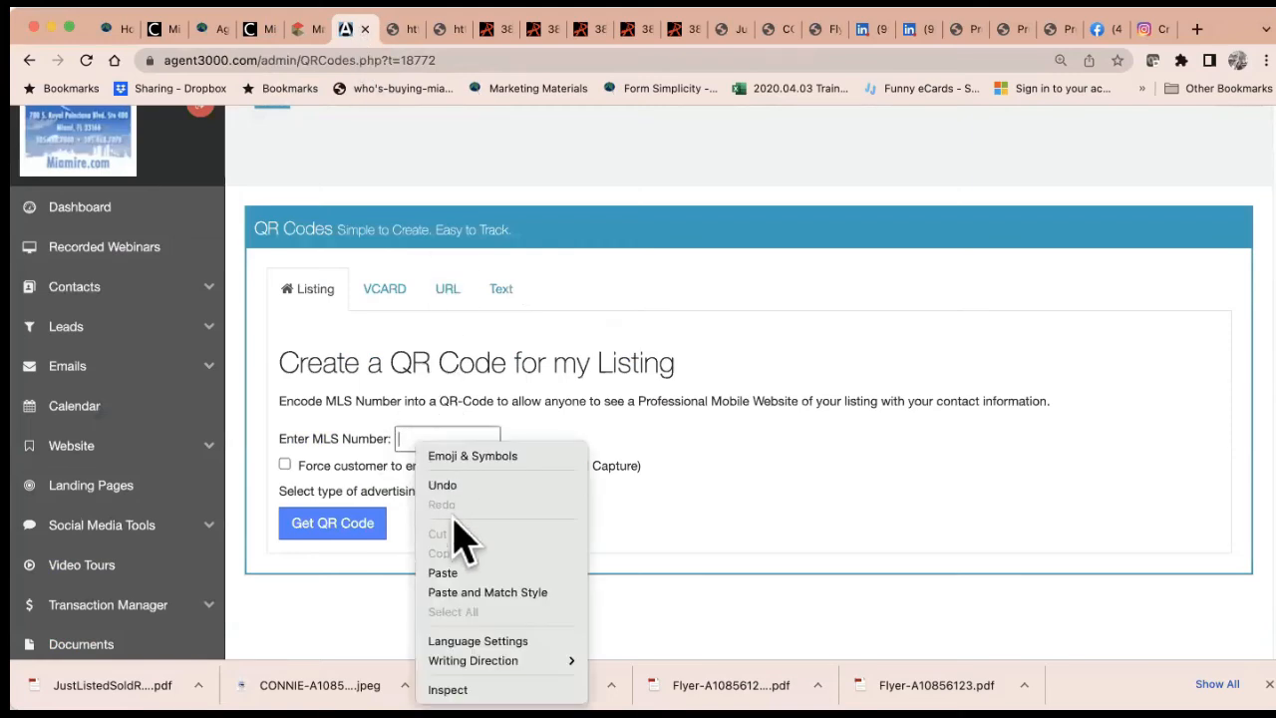
{"action": "left_click", "coordinate": [458, 572]}
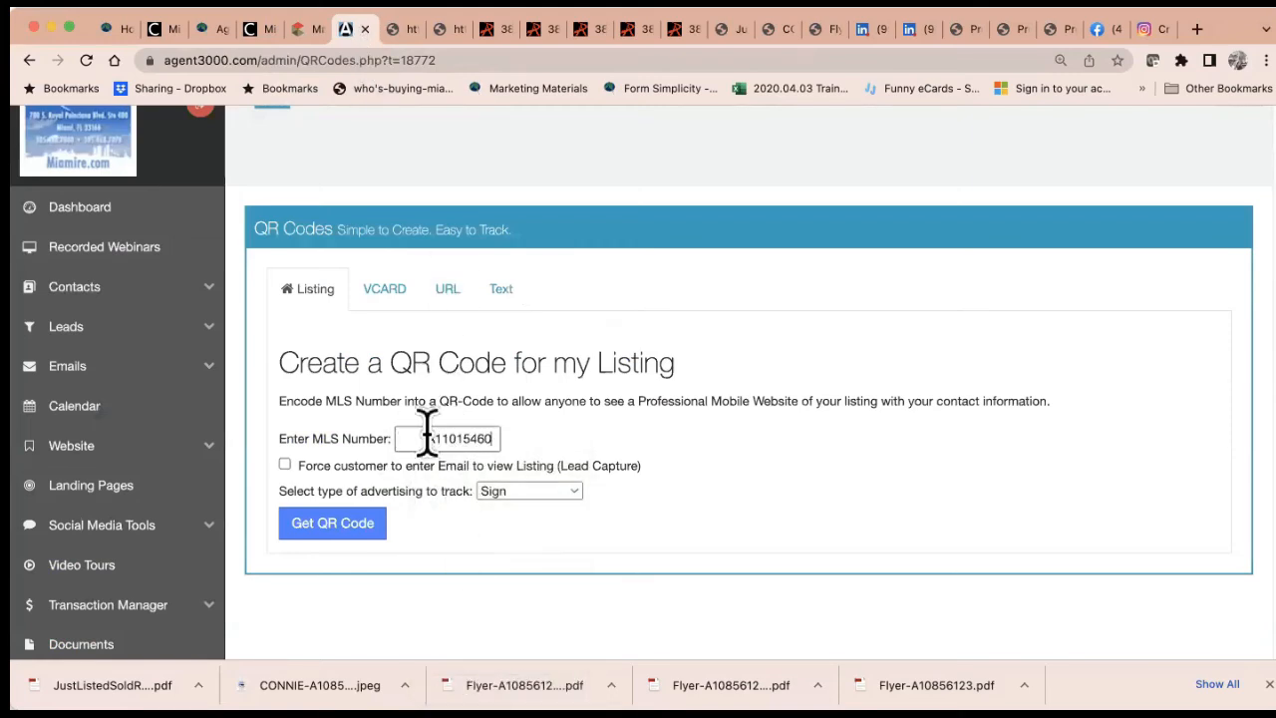
{"action": "key", "text": "BackSpace"}
Leave e-mail capture off and track the listing QR code as Postcard advertising
{"action": "left_click", "coordinate": [285, 465]}
{"action": "left_click", "coordinate": [285, 466]}
{"action": "left_click", "coordinate": [518, 498]}
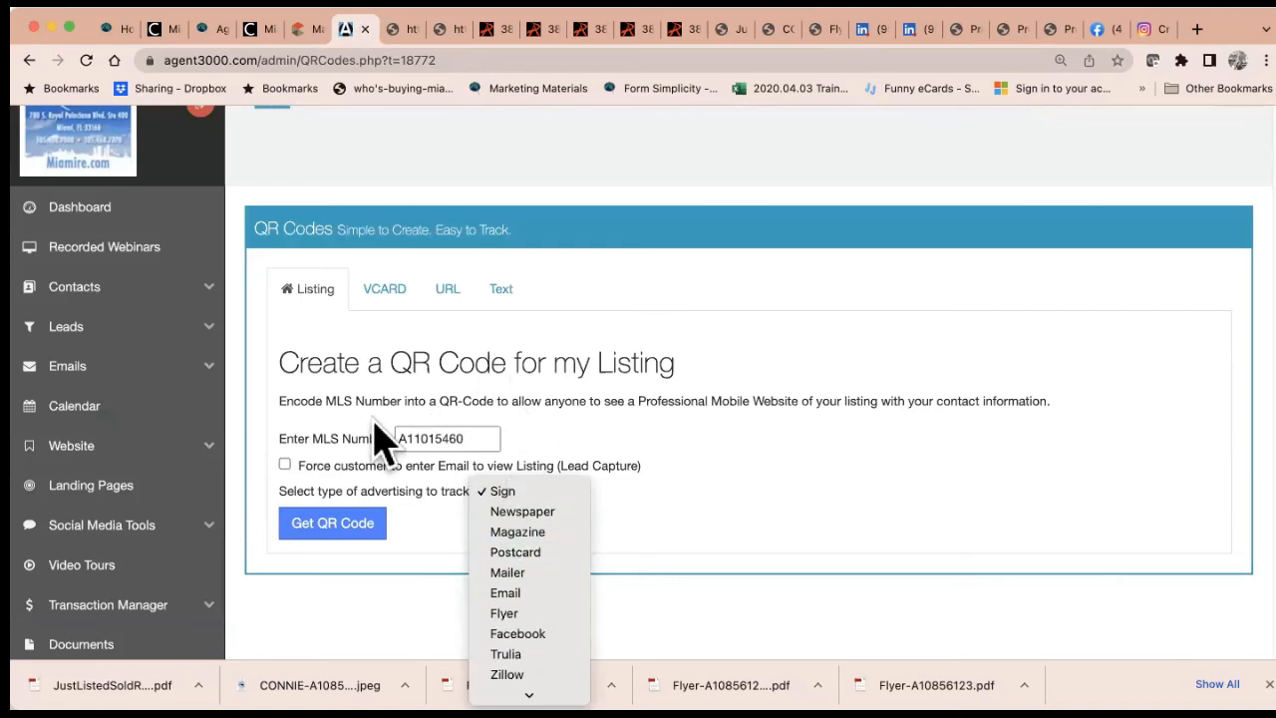
{"action": "scroll", "coordinate": [576, 604], "scroll_direction": "down", "scroll_amount": 2}
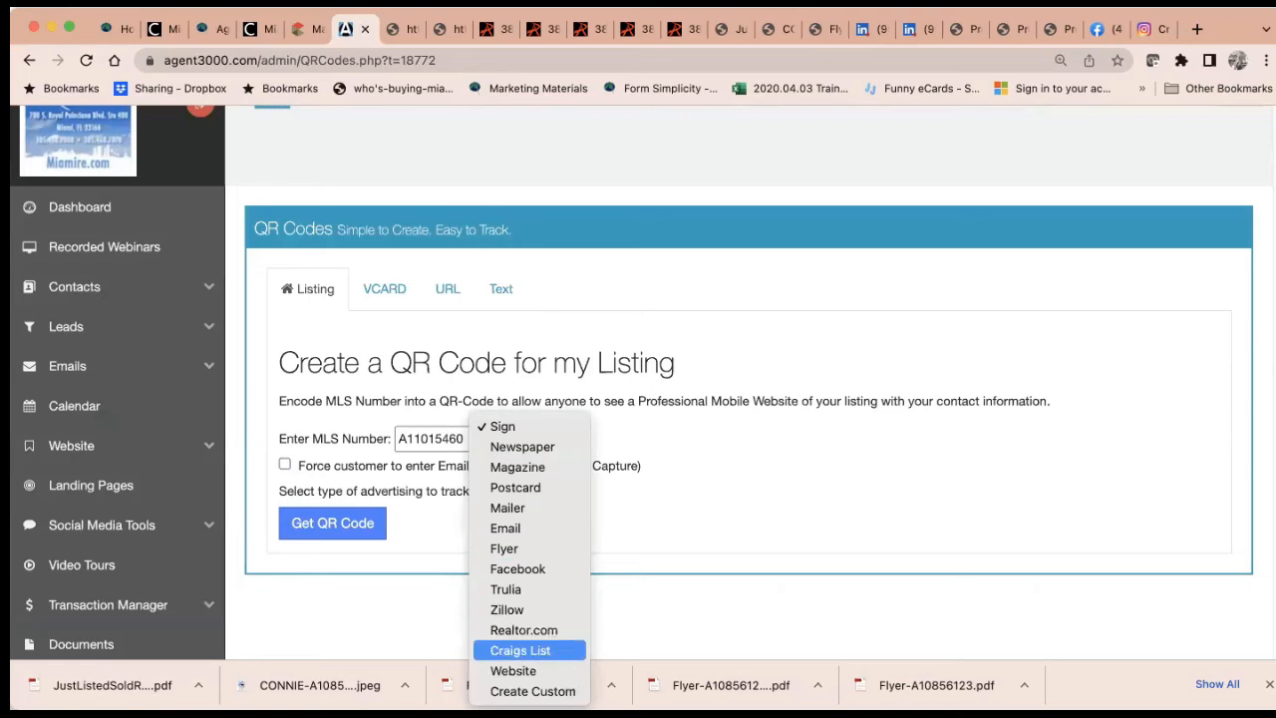
{"action": "left_click", "coordinate": [557, 491]}
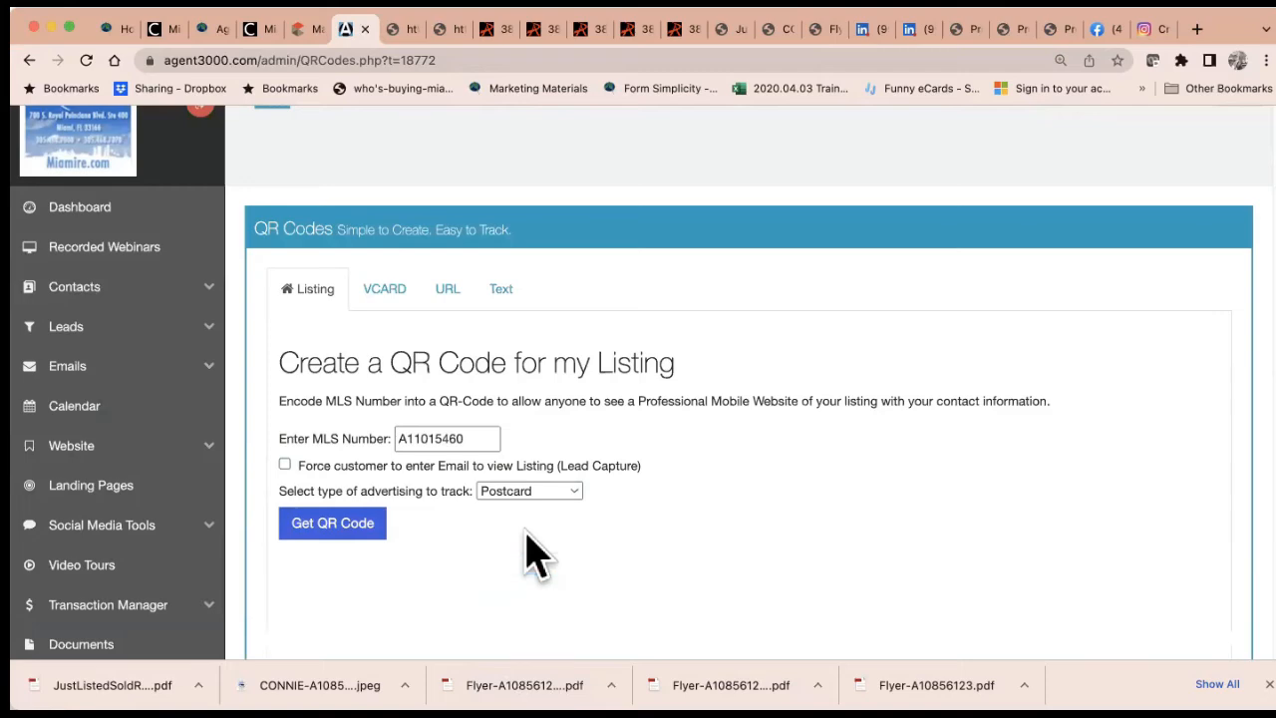
Inspect the generated QR code image and switch to the VCard QR form
{"action": "scroll", "coordinate": [530, 539], "scroll_direction": "down", "scroll_amount": 3}
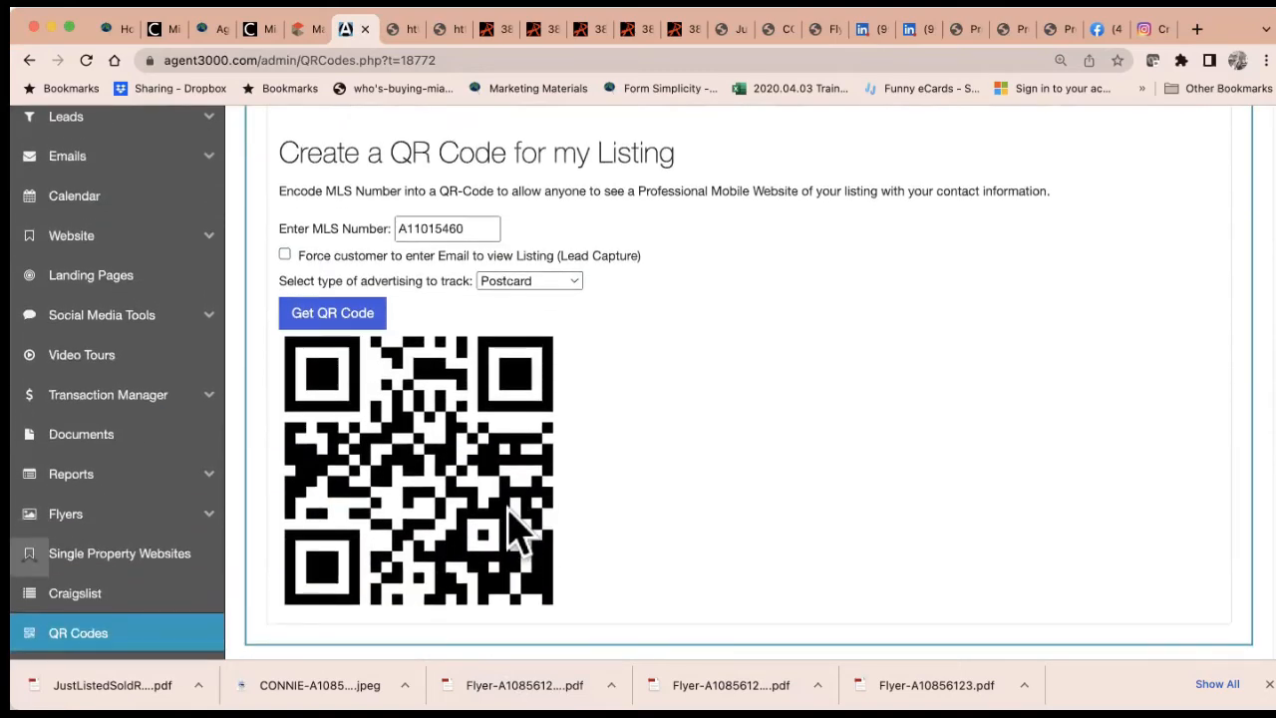
{"action": "right_click", "coordinate": [431, 485]}
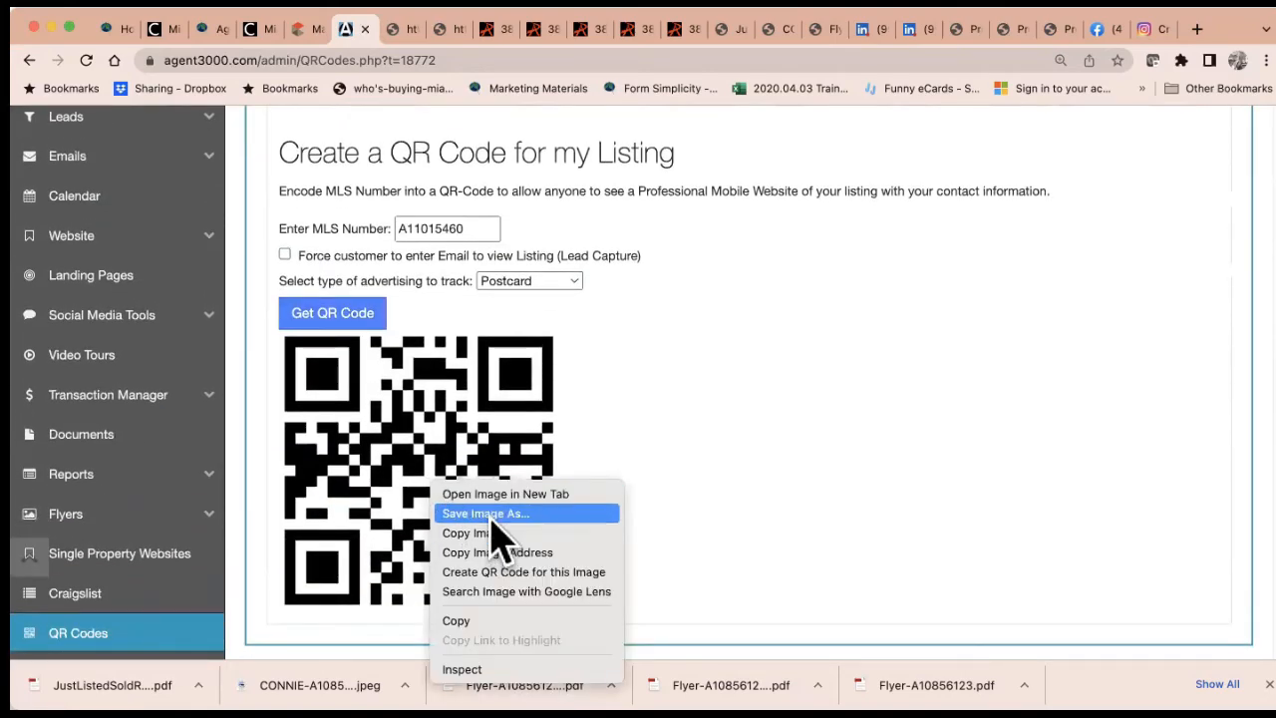
{"action": "left_click", "coordinate": [738, 489]}
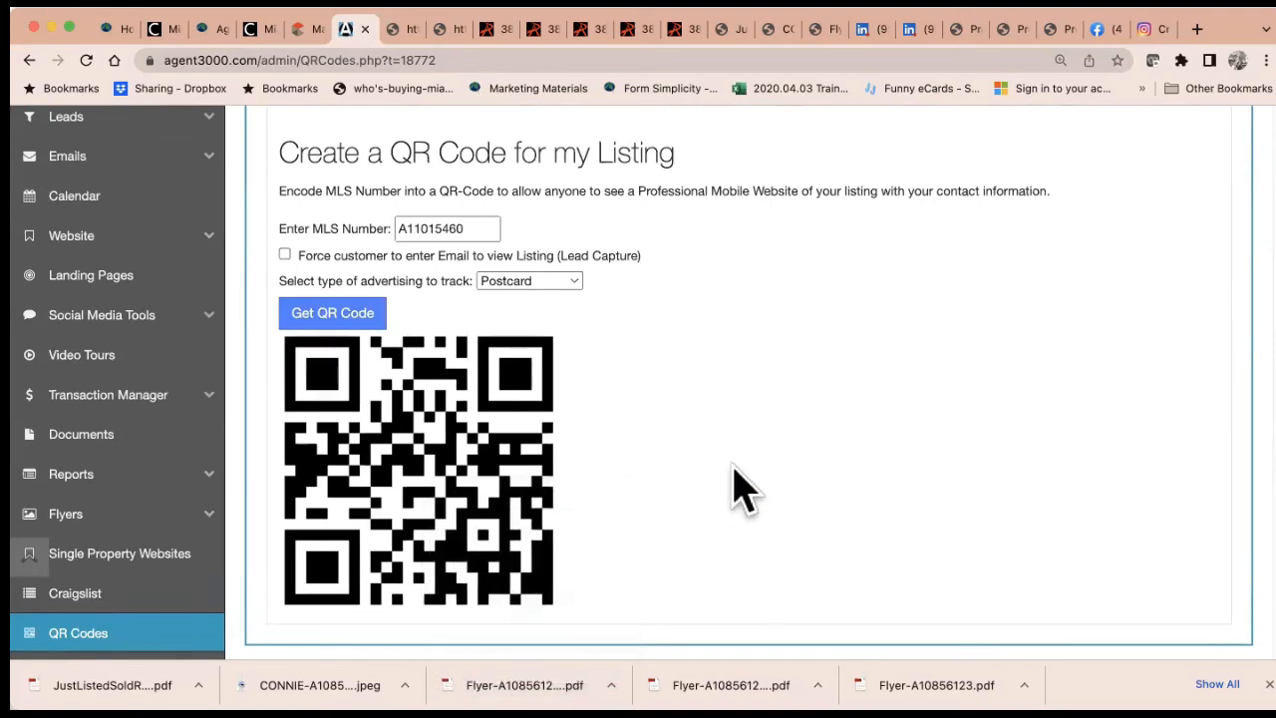
{"action": "scroll", "coordinate": [737, 489], "scroll_direction": "up", "scroll_amount": 2}
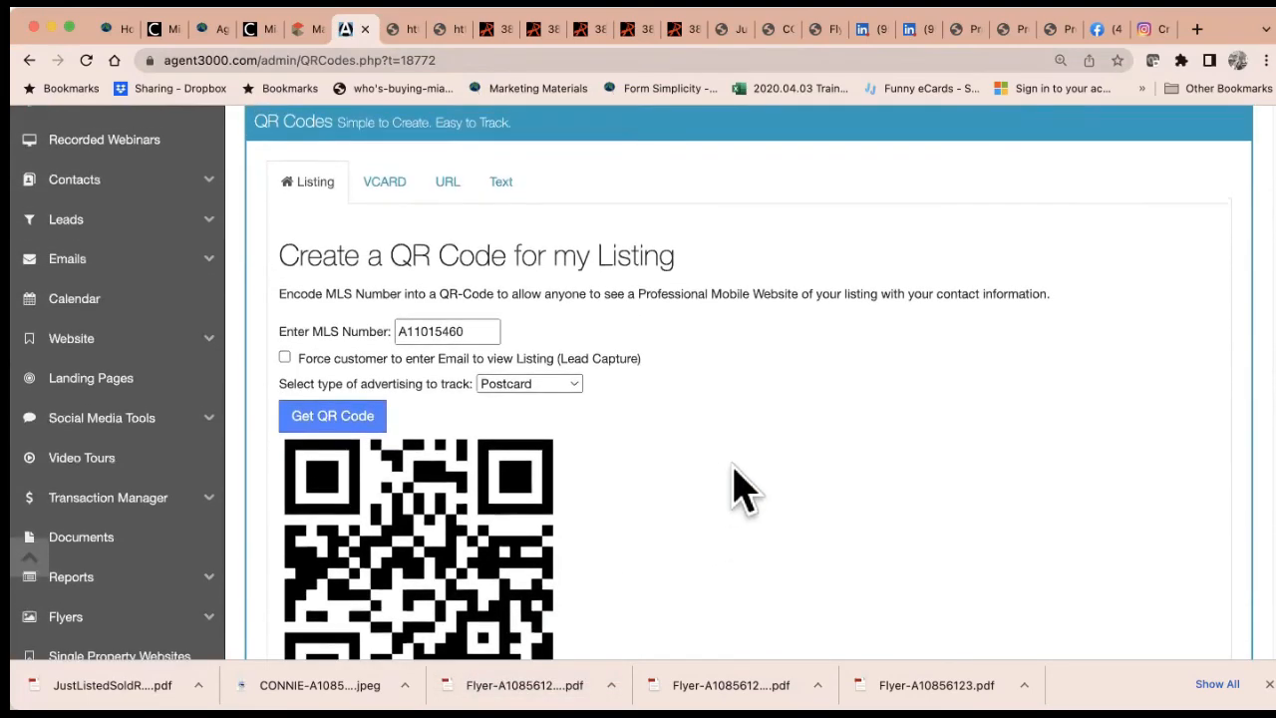
{"action": "scroll", "coordinate": [737, 488], "scroll_direction": "up", "scroll_amount": 1}
{"action": "left_click", "coordinate": [387, 245]}
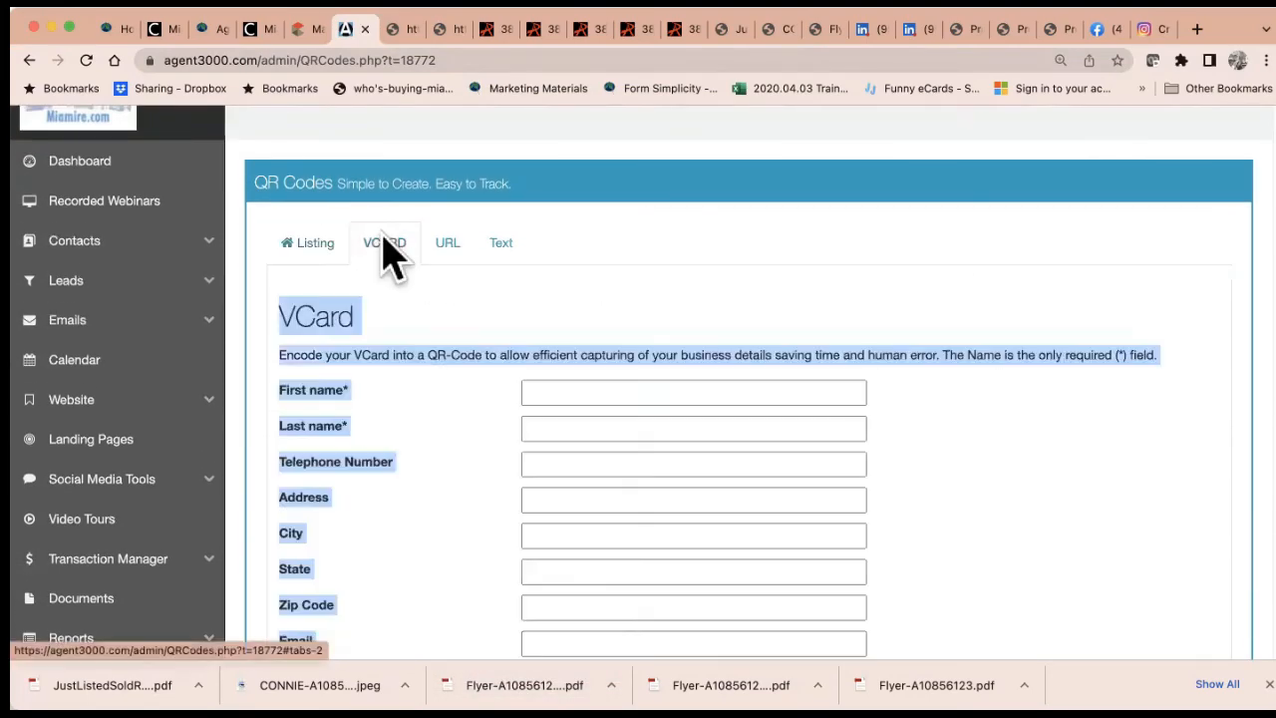
Enter the agent's name and telephone number in the VCard form
{"action": "left_click", "coordinate": [438, 404]}
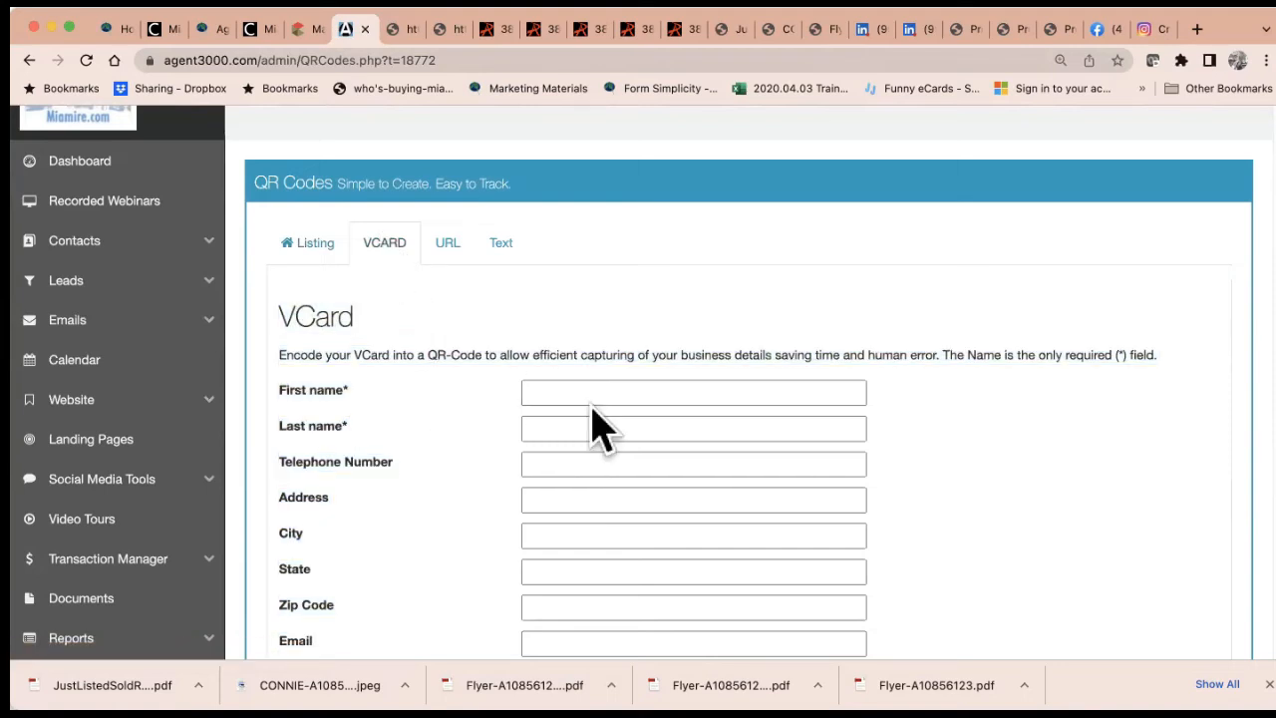
{"action": "left_click", "coordinate": [618, 389]}
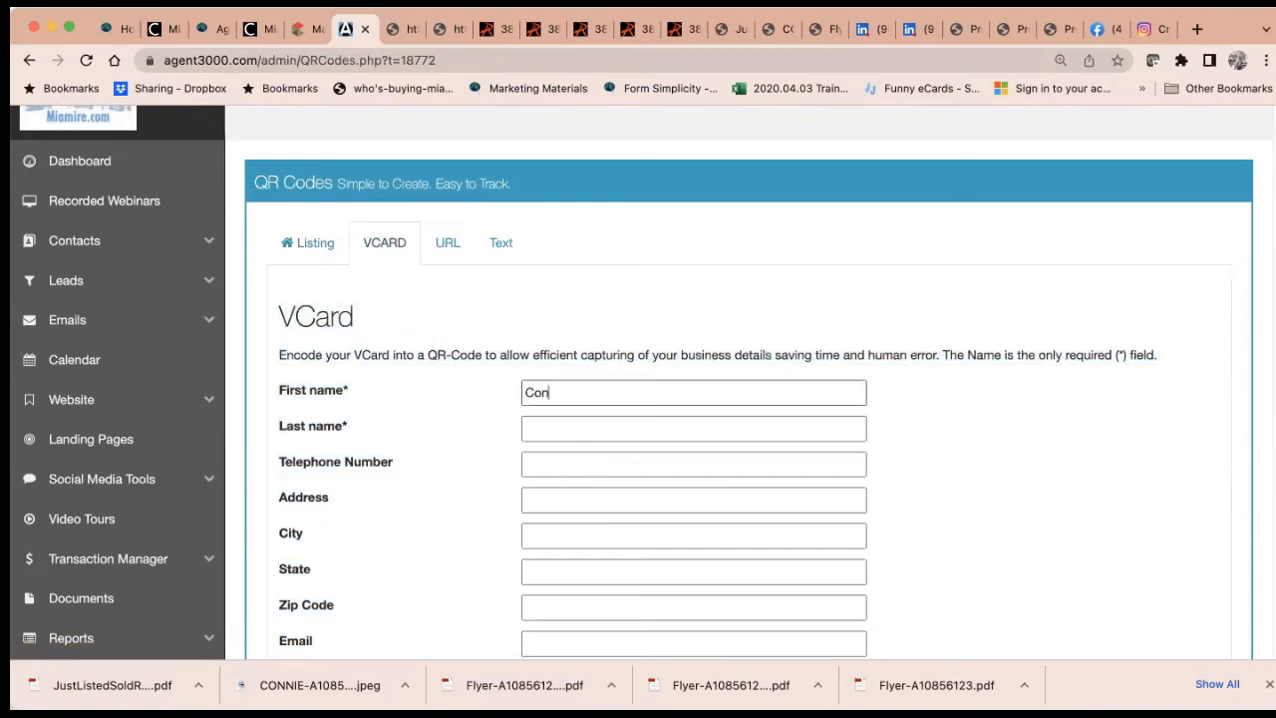
{"action": "key", "text": "Tab"}
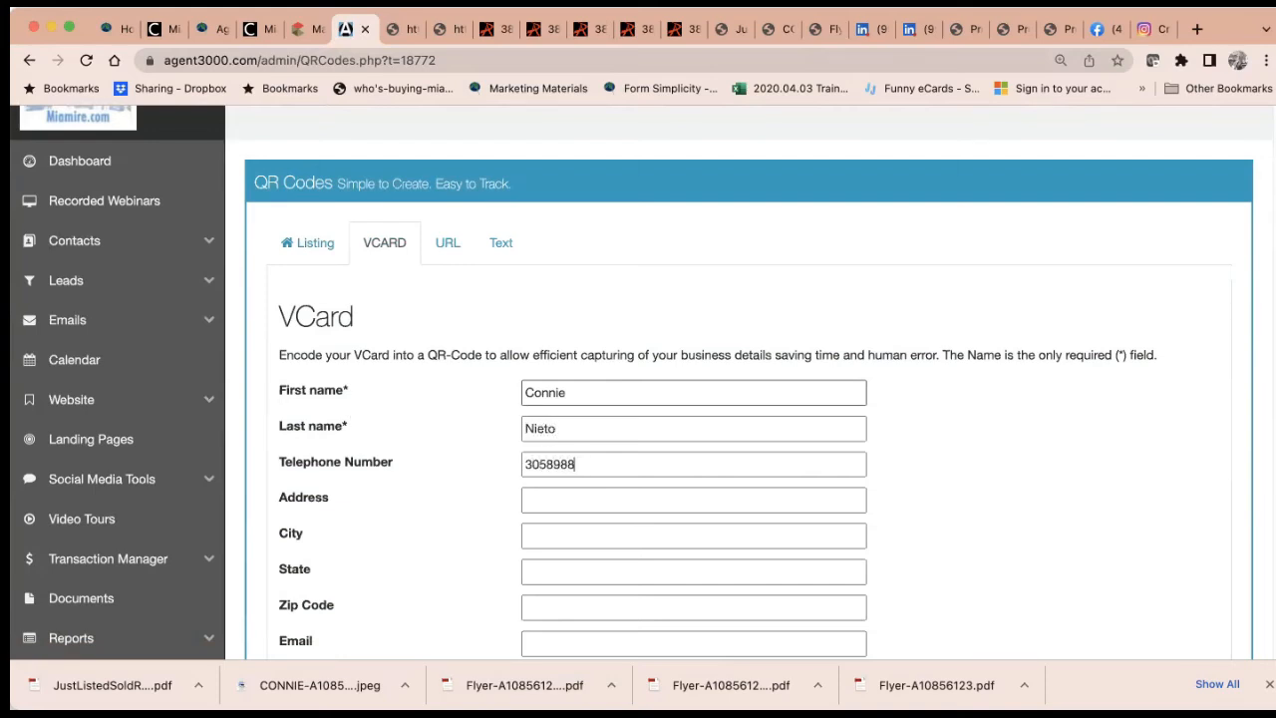
Fill in the office street address, city, state, zip code and the agent's e-mail
{"action": "scroll", "coordinate": [618, 398], "scroll_direction": "down", "scroll_amount": 1}
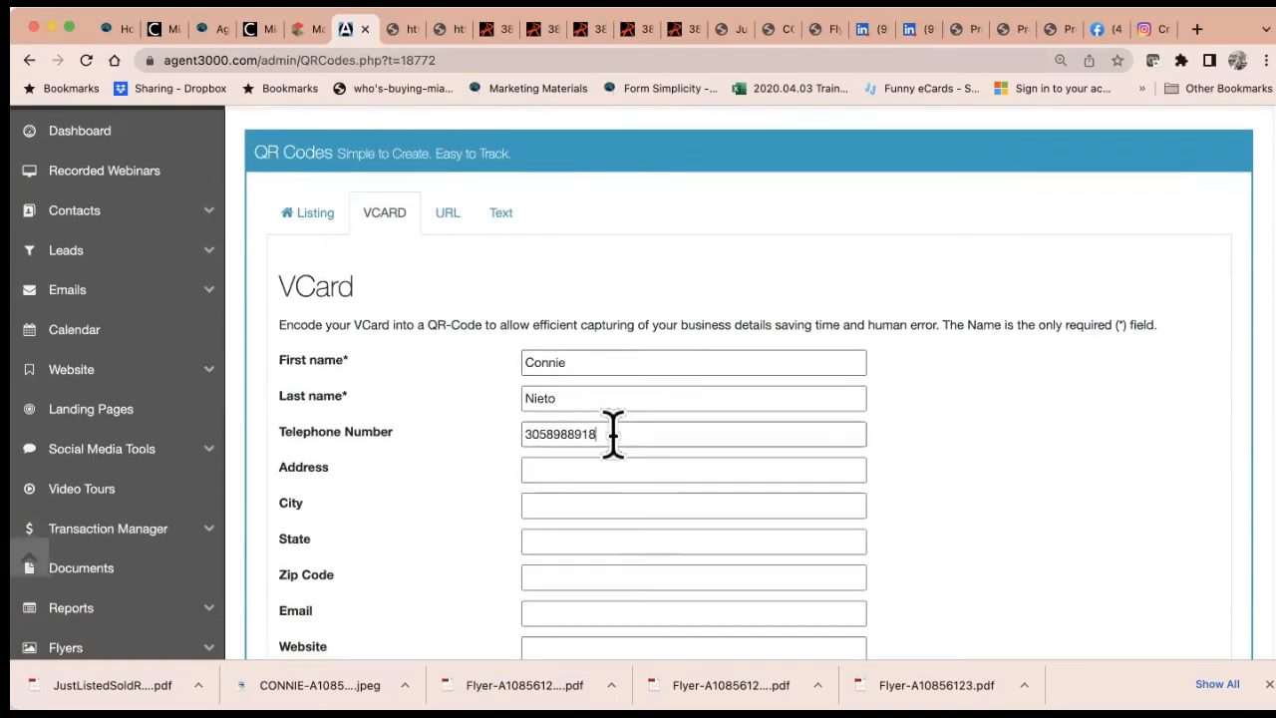
{"action": "left_click", "coordinate": [601, 473]}
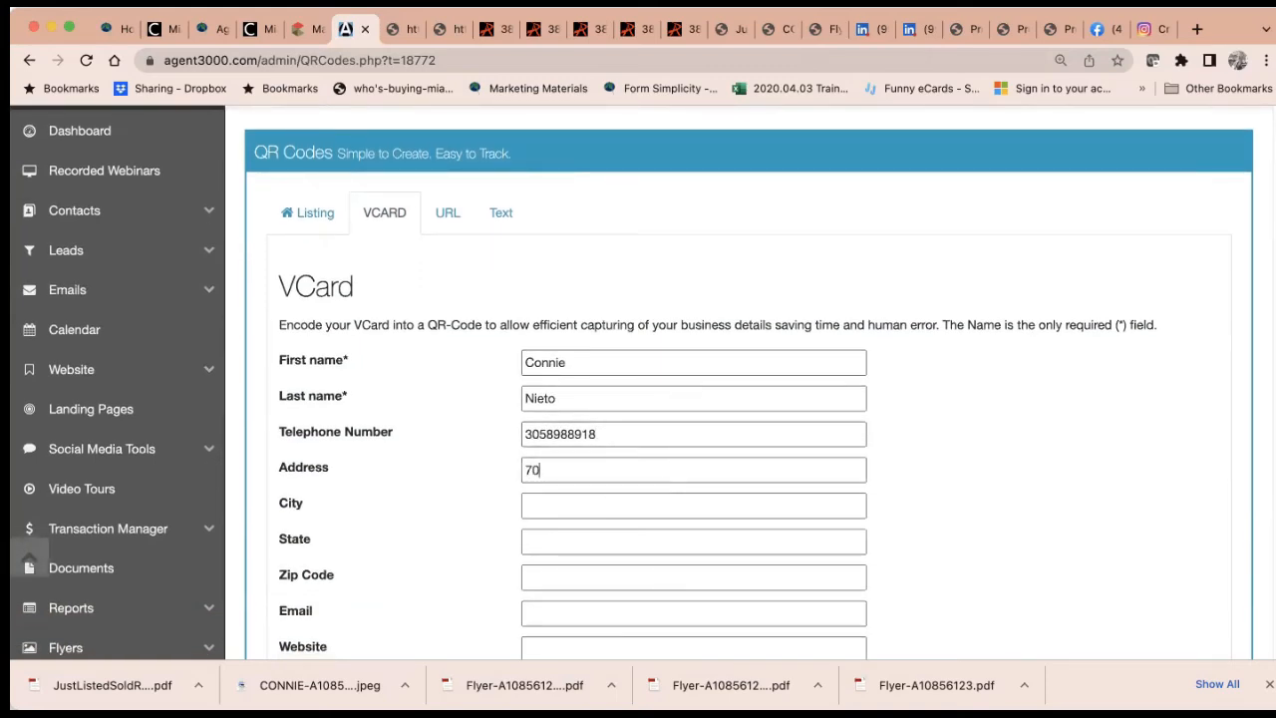
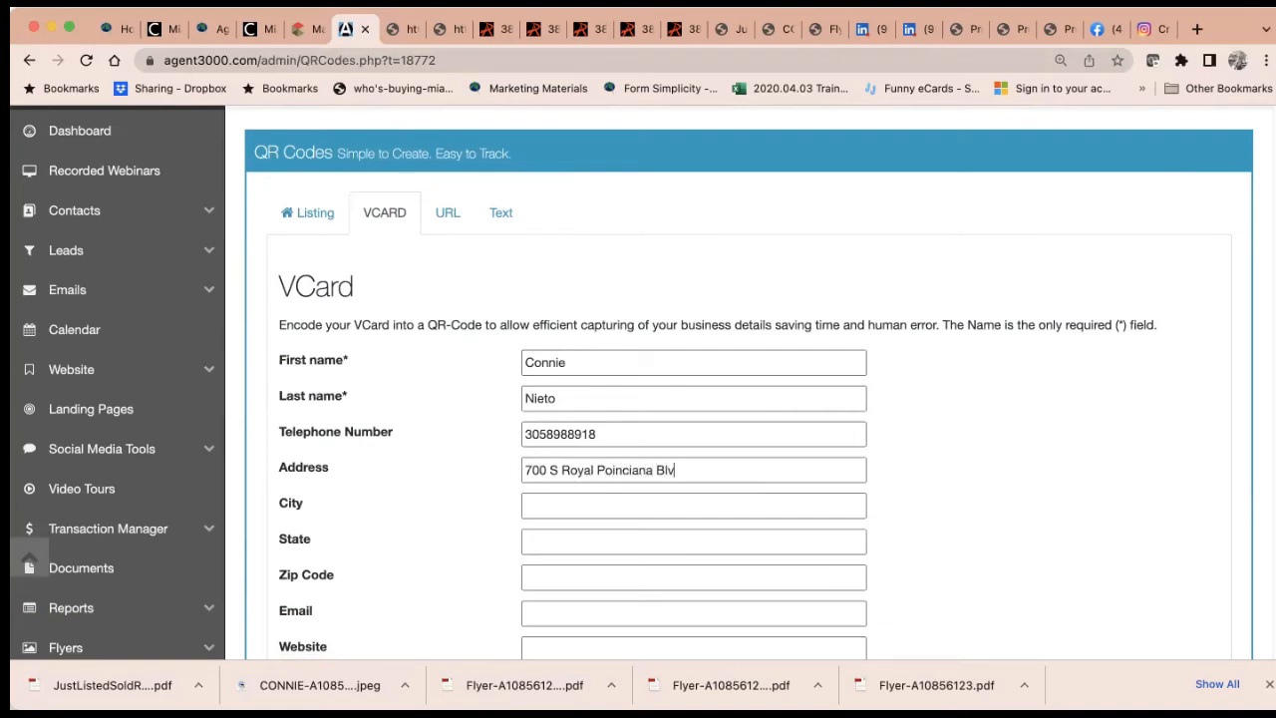
{"action": "key", "text": "Tab"}
{"action": "key", "text": "Tab"}
{"action": "key", "text": "Tab"}
{"action": "scroll", "coordinate": [638, 379], "scroll_direction": "down", "scroll_amount": 3}
{"action": "left_click", "coordinate": [691, 407]}
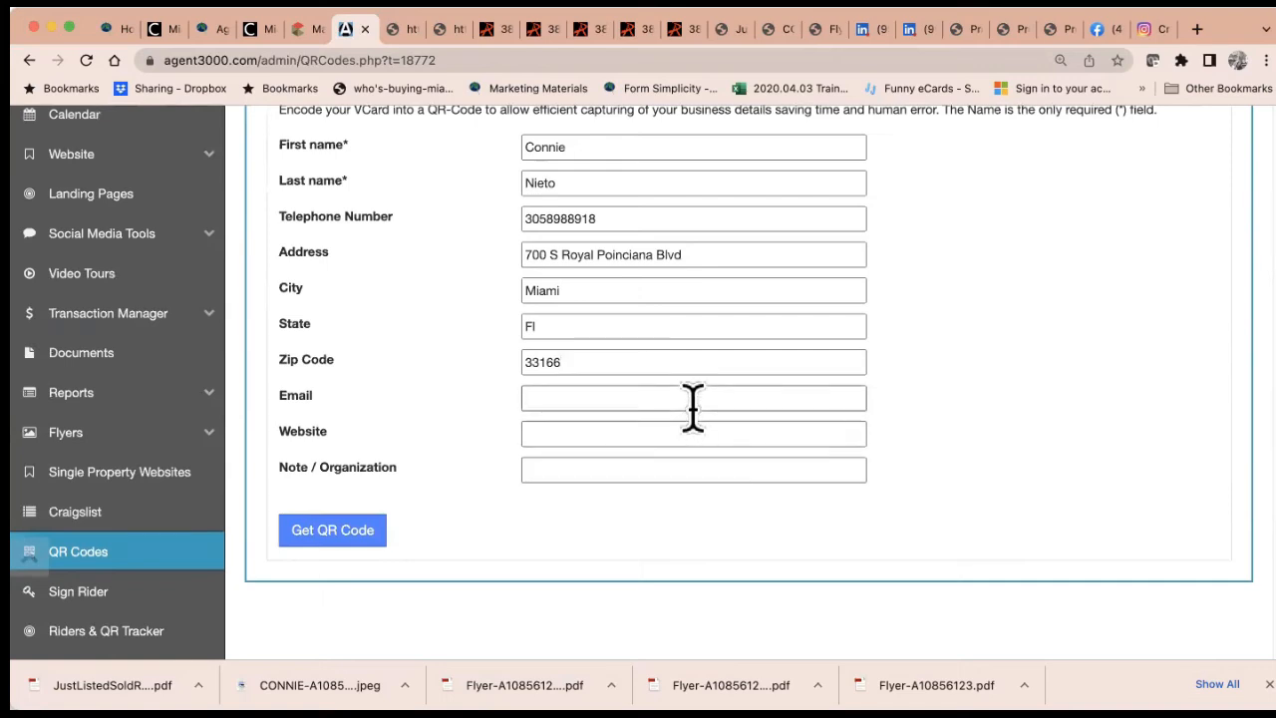
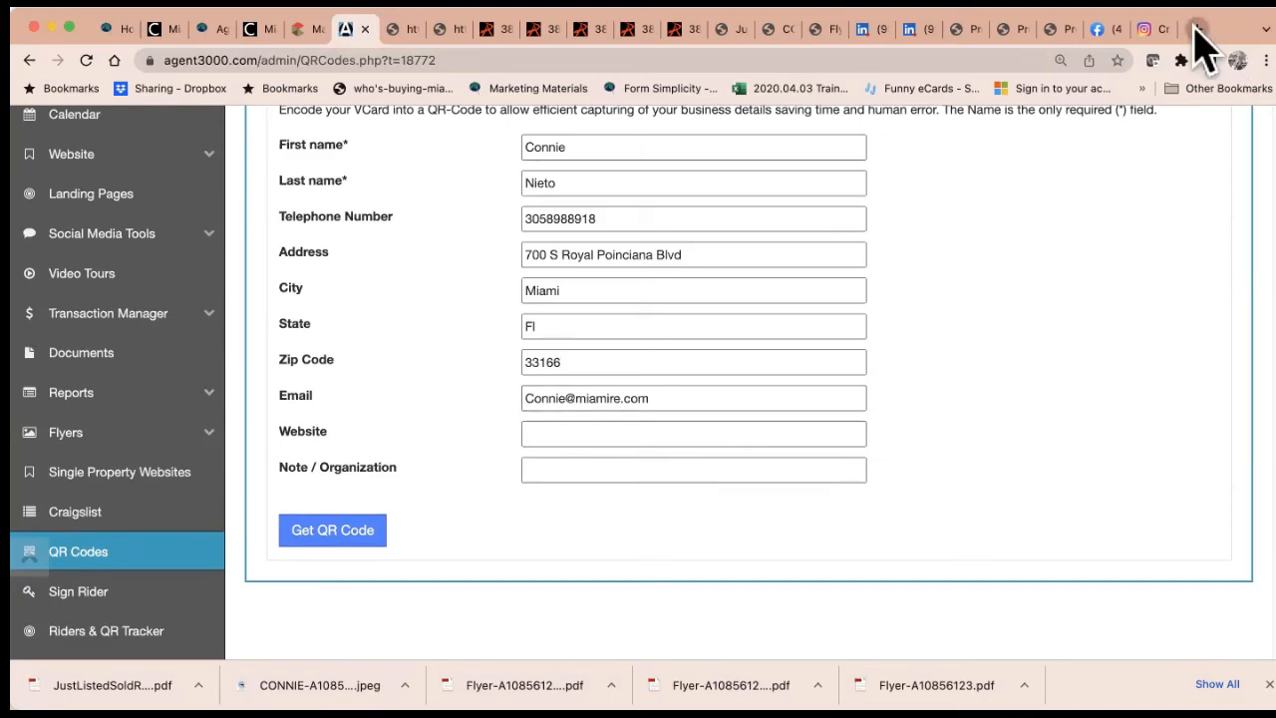
Load the agent's ListingSpy home page in a new tab, copy its address, and return to Website
{"action": "left_click", "coordinate": [1196, 29]}
{"action": "type", "text": "connie"}
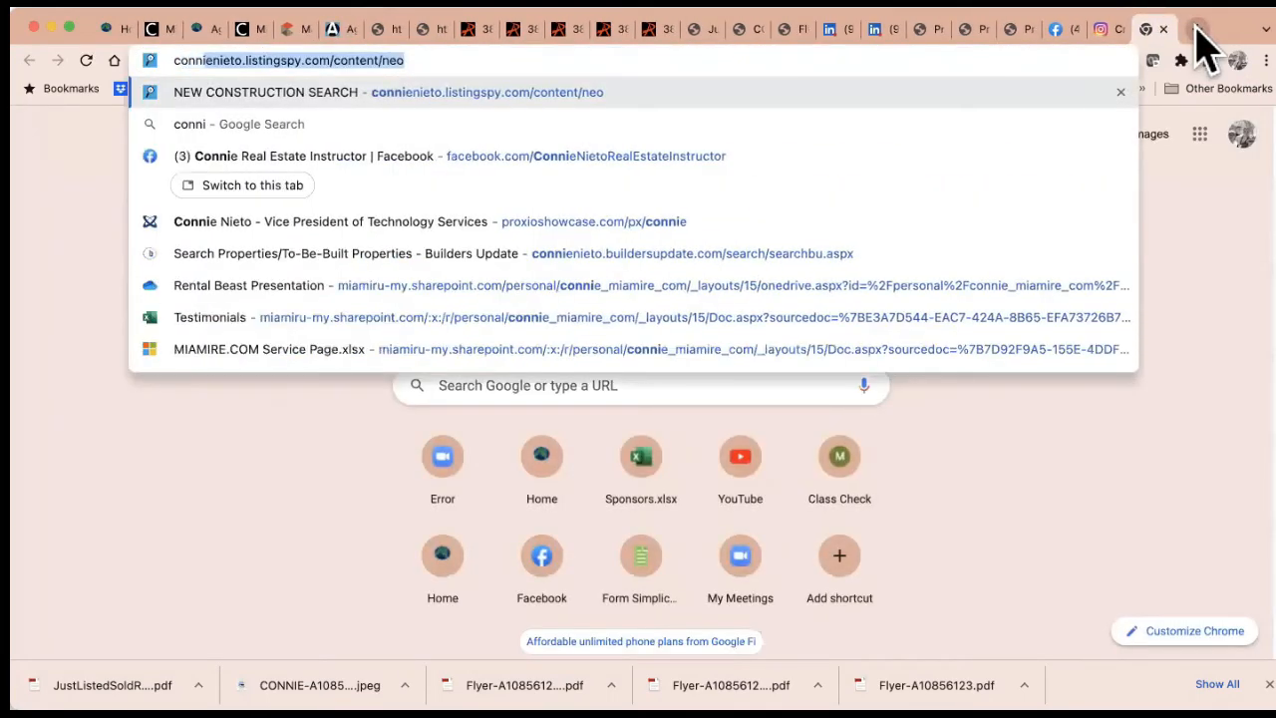
{"action": "key", "text": "Return"}
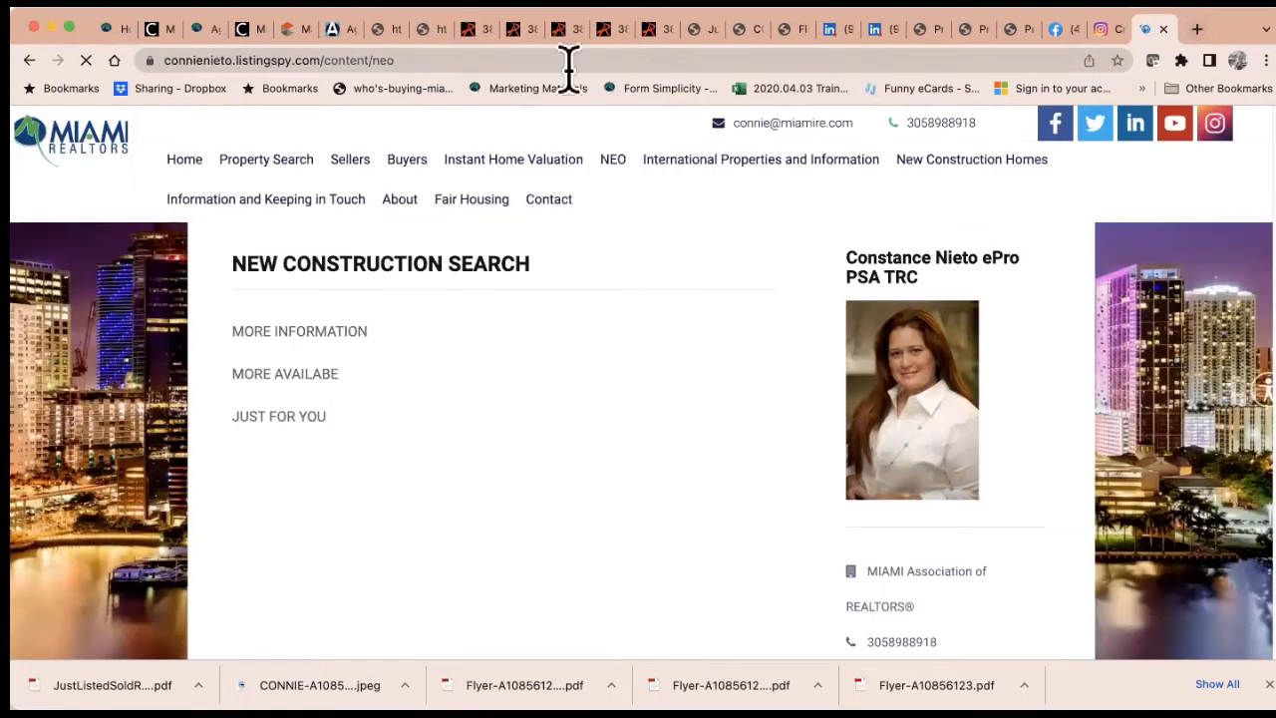
{"action": "left_click", "coordinate": [179, 161]}
{"action": "left_click", "coordinate": [330, 57]}
{"action": "key", "text": "ctrl+c"}
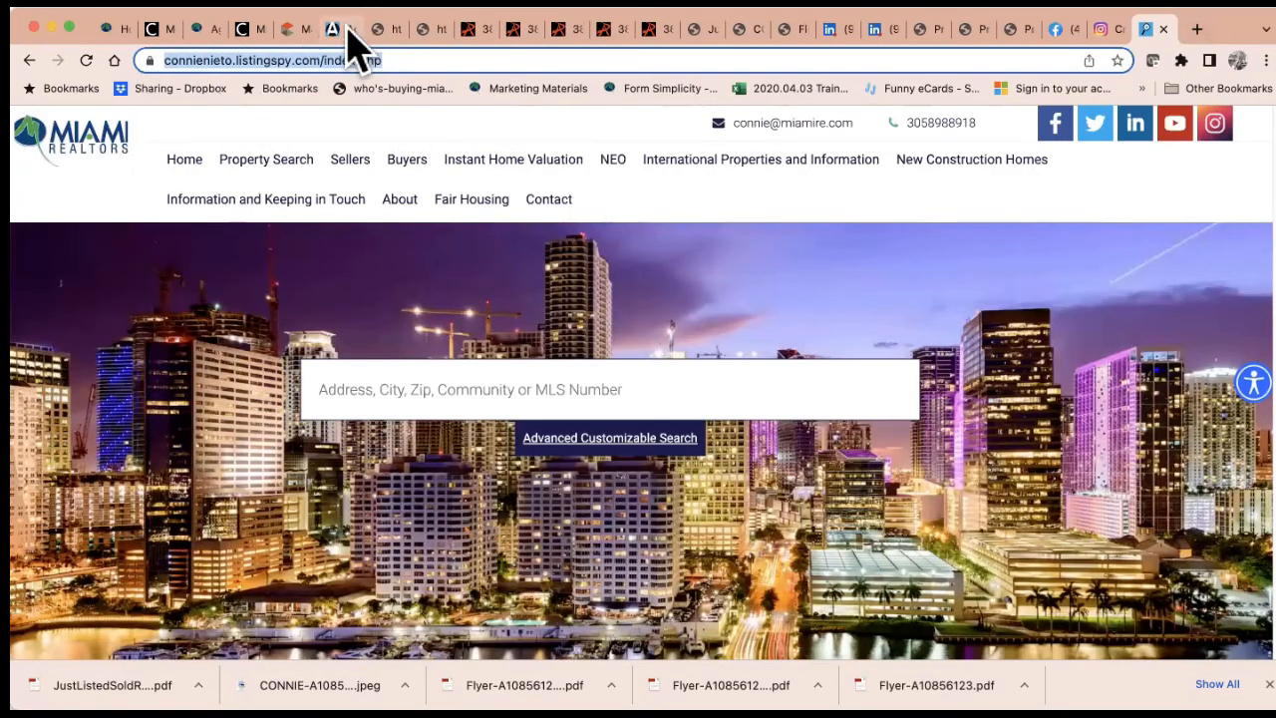
{"action": "left_click", "coordinate": [344, 29]}
{"action": "left_click", "coordinate": [572, 433]}
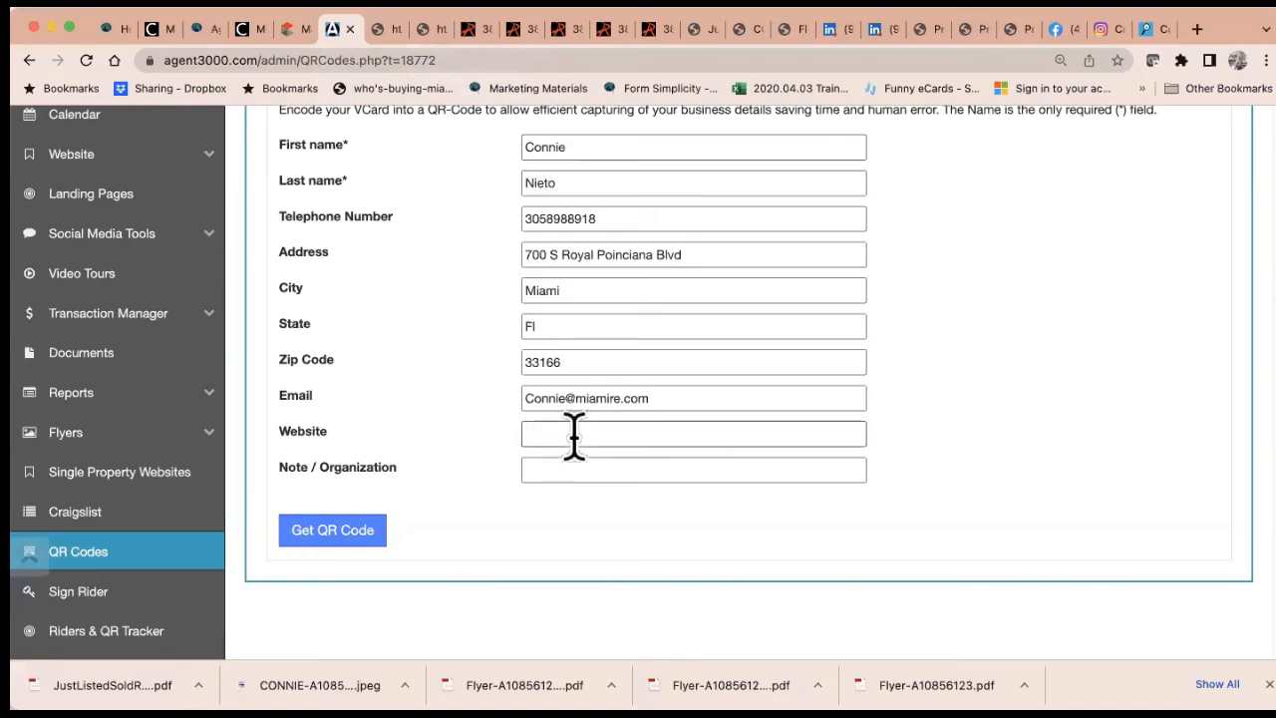
Paste the agent's home page address as Website and add the note 'Looking forward to hearing from you'
{"action": "key", "text": "ctrl+v"}
{"action": "left_click", "coordinate": [594, 469]}
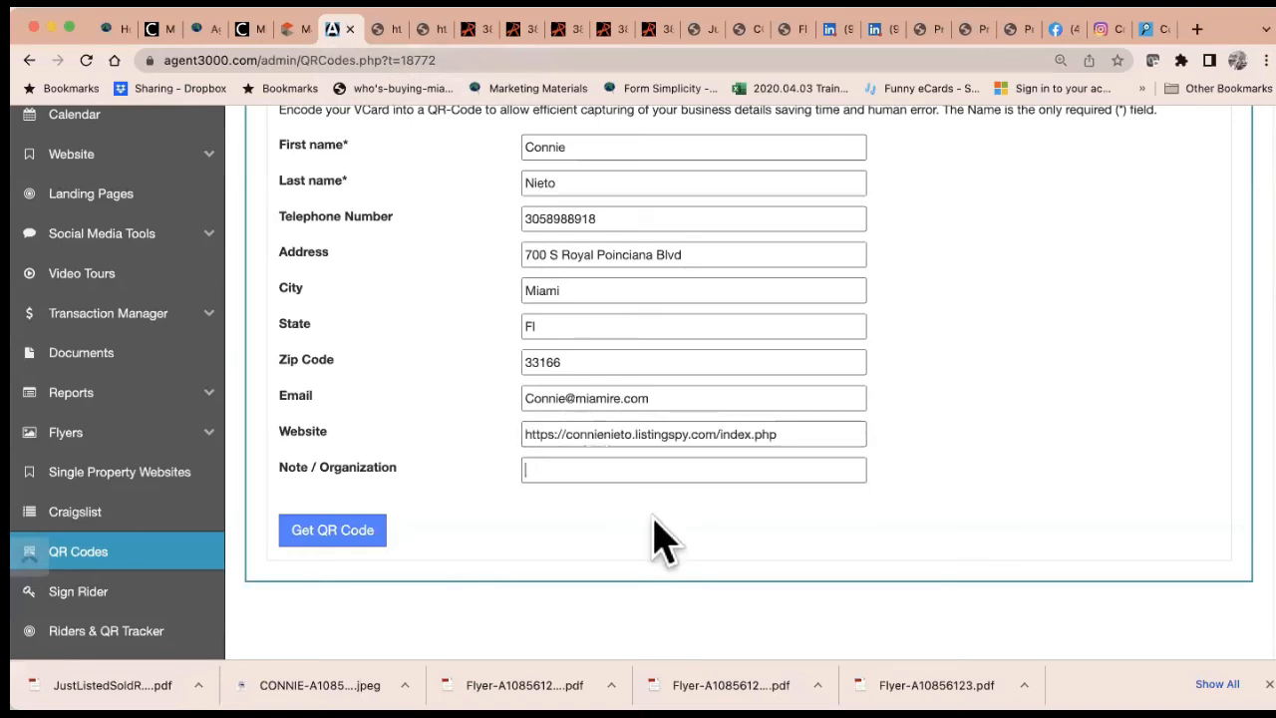
{"action": "type", "text": "Looking forward to h"}
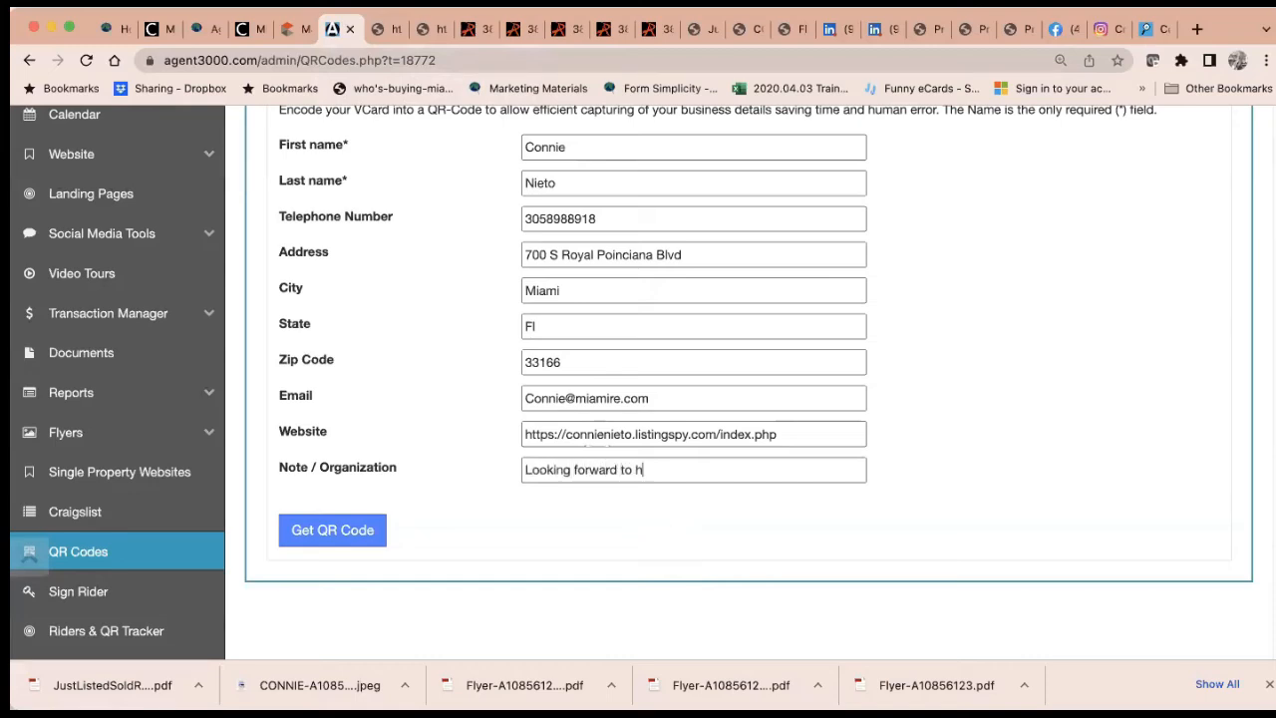
{"action": "type", "text": "earing from you"}
Generate the vCard QR code and scroll down to review it
{"action": "left_click", "coordinate": [348, 543]}
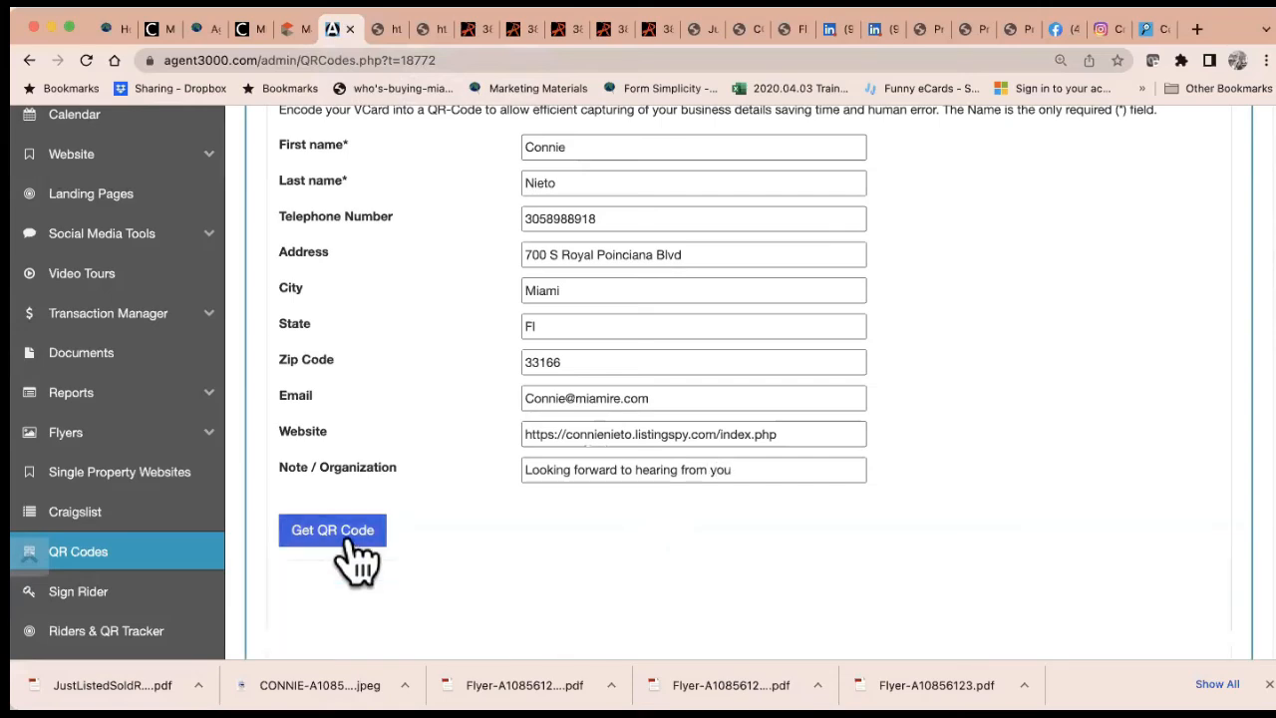
{"action": "scroll", "coordinate": [771, 588], "scroll_direction": "down", "scroll_amount": 5}
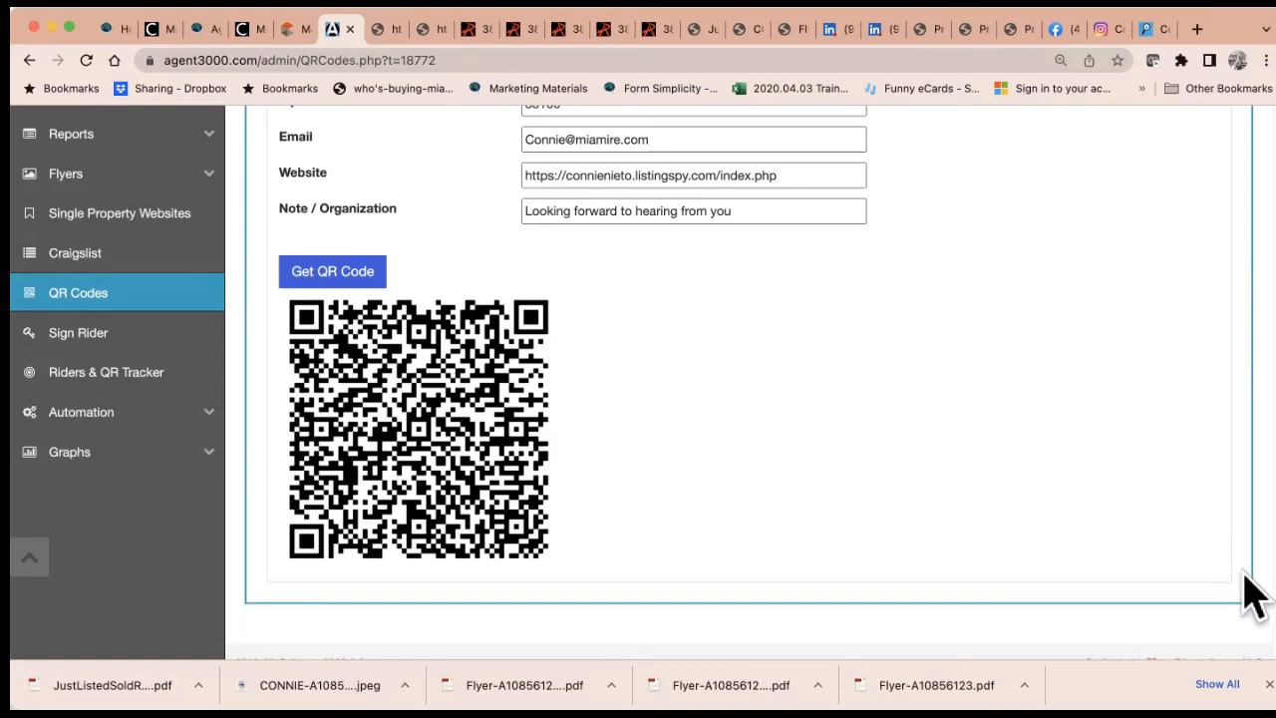
{"action": "scroll", "coordinate": [788, 432], "scroll_direction": "up", "scroll_amount": 10}
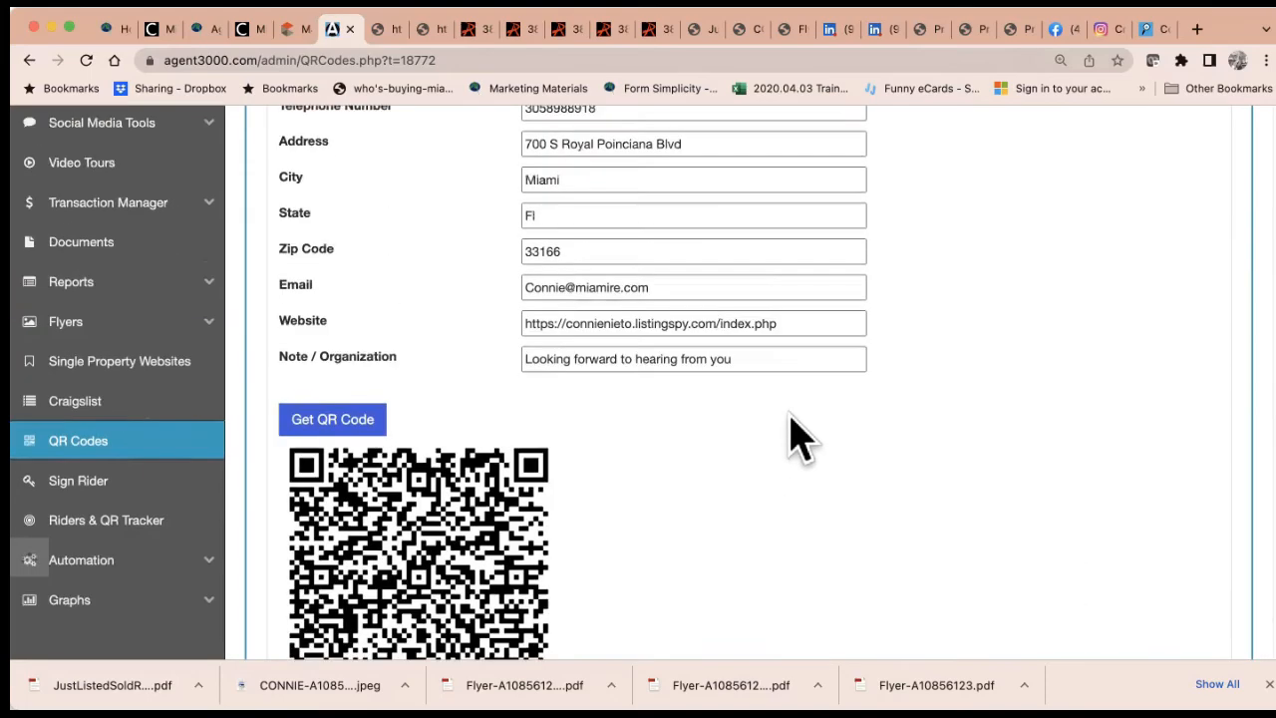
{"action": "scroll", "coordinate": [788, 416], "scroll_direction": "up", "scroll_amount": 2}
{"action": "left_click", "coordinate": [446, 359]}
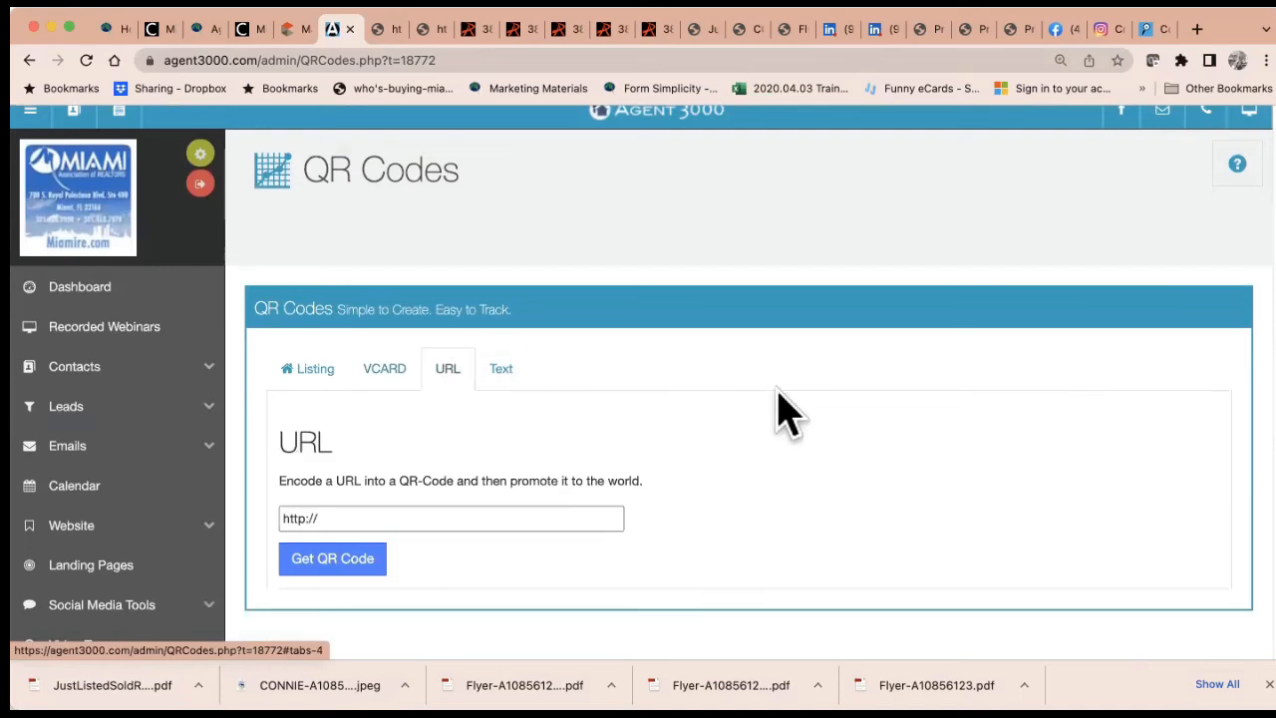
{"action": "scroll", "coordinate": [788, 416], "scroll_direction": "down", "scroll_amount": 3}
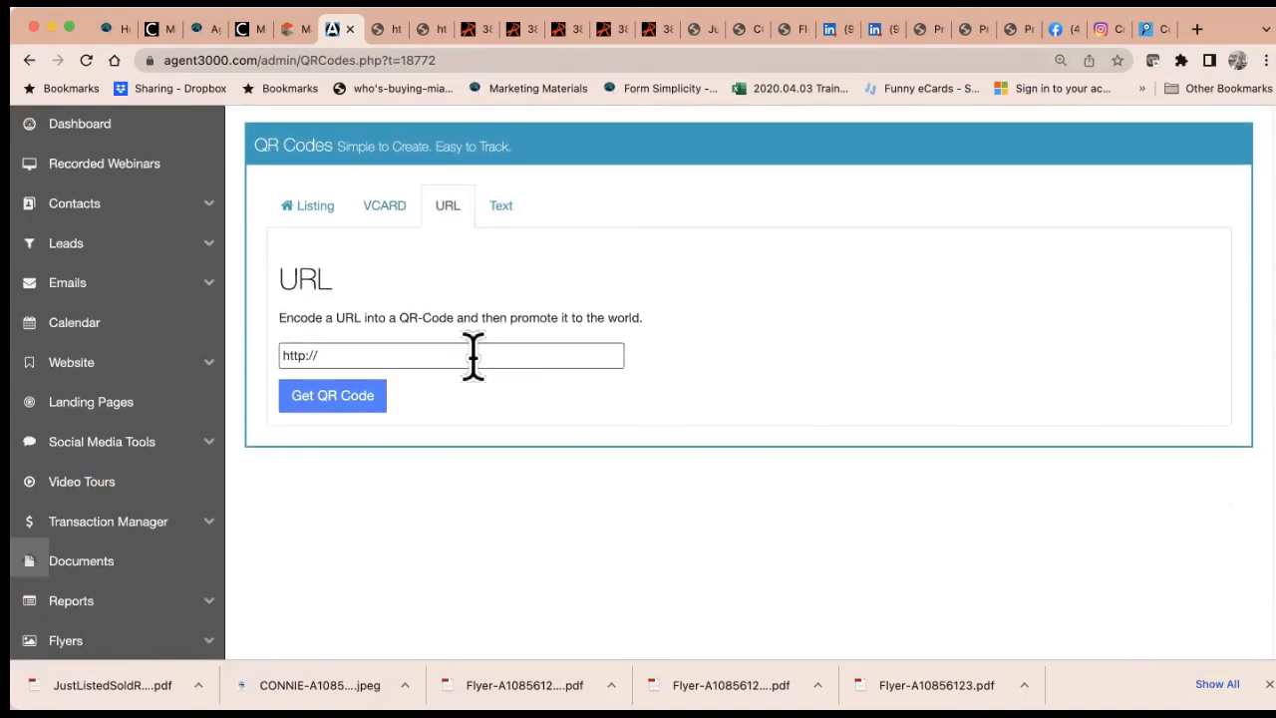
{"action": "left_click_drag", "start_coordinate": [464, 354], "coordinate": [265, 377]}
{"action": "key", "text": "super+v"}
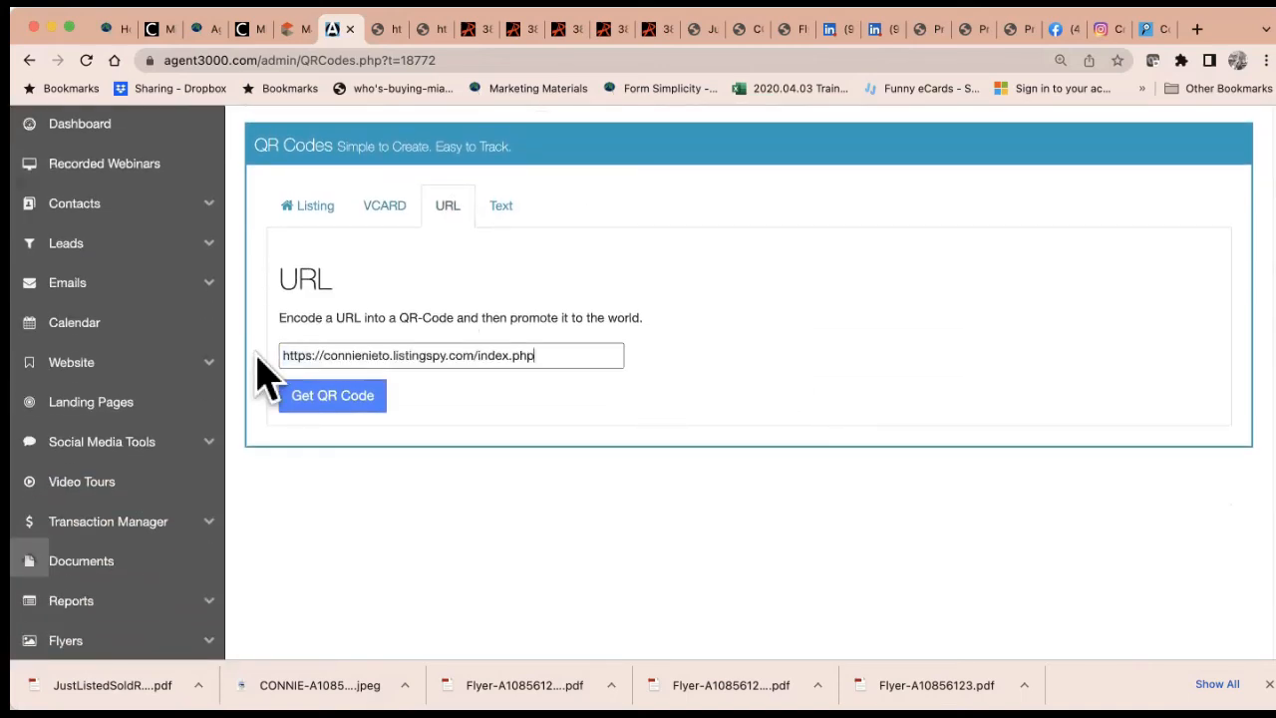
{"action": "left_click", "coordinate": [351, 409]}
{"action": "scroll", "coordinate": [610, 479], "scroll_direction": "down", "scroll_amount": 3}
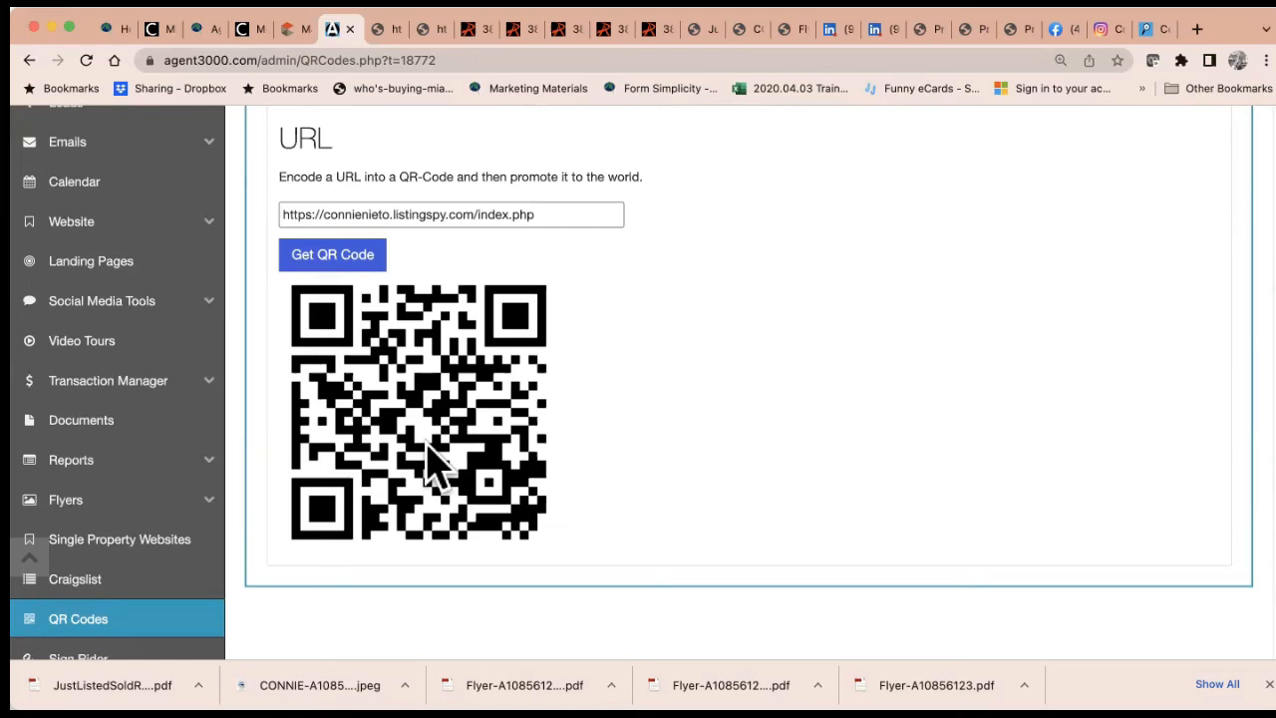
{"action": "scroll", "coordinate": [433, 459], "scroll_direction": "up", "scroll_amount": 3}
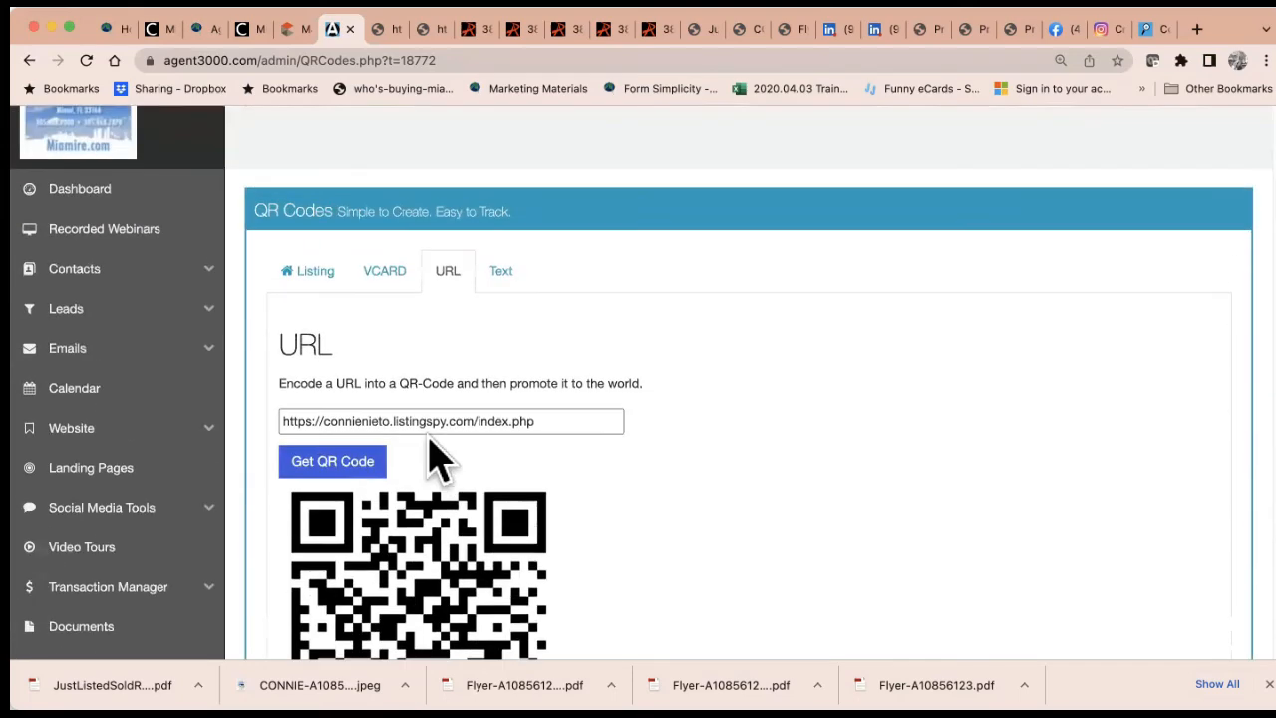
In the Text form, enter 'It was great to meet you! Call for assistance to' plus the agent's phone number
{"action": "left_click", "coordinate": [503, 275]}
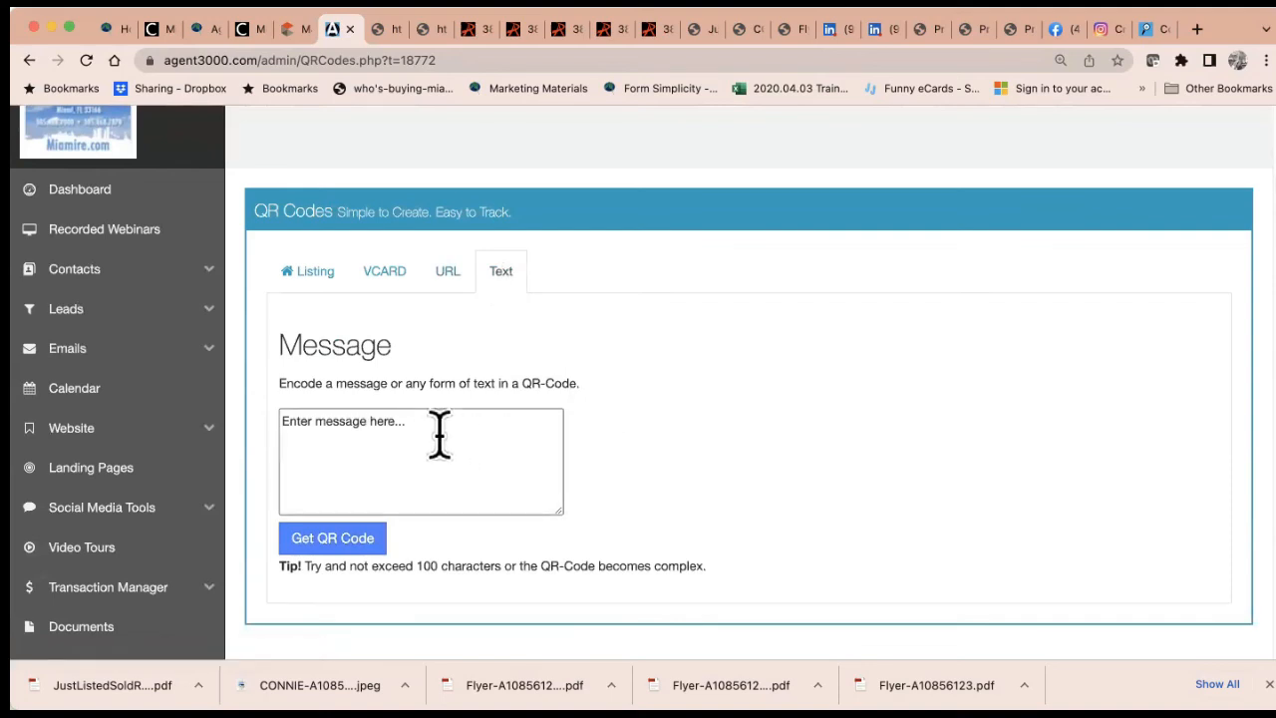
{"action": "left_click_drag", "start_coordinate": [420, 436], "coordinate": [198, 428]}
{"action": "type", "text": "I"}
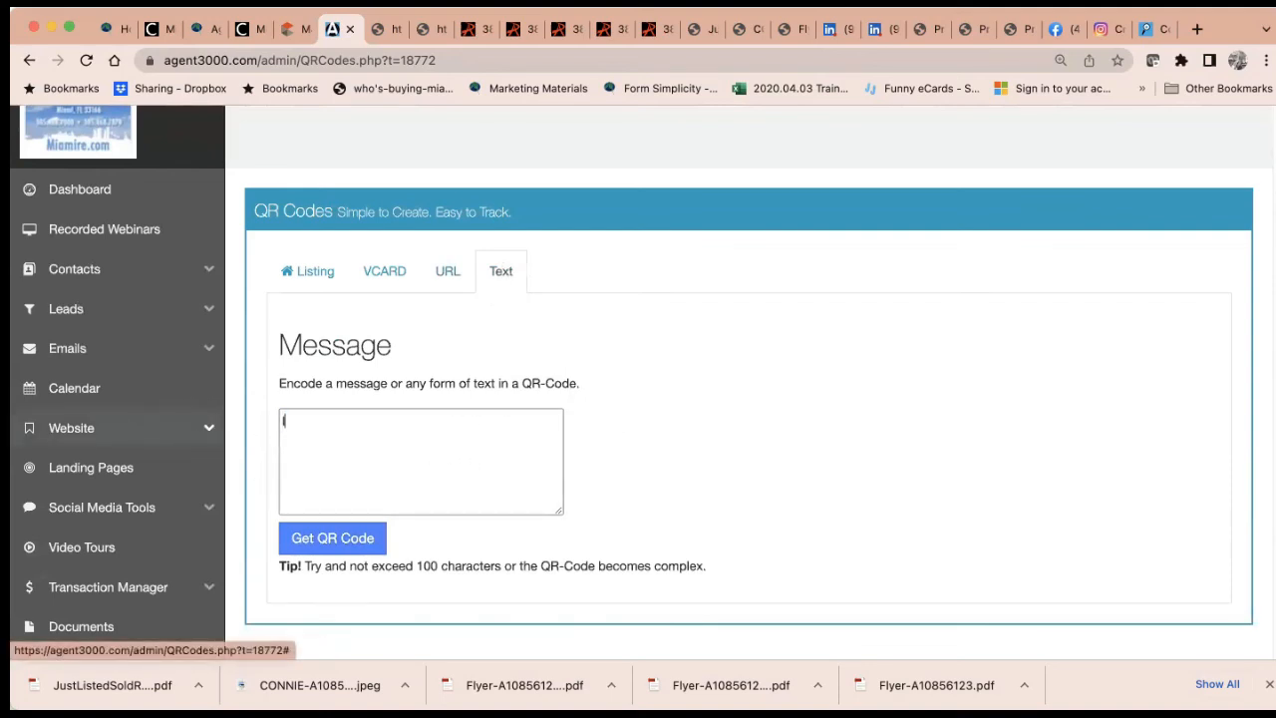
{"action": "type", "text": "t was great to meet you! "}
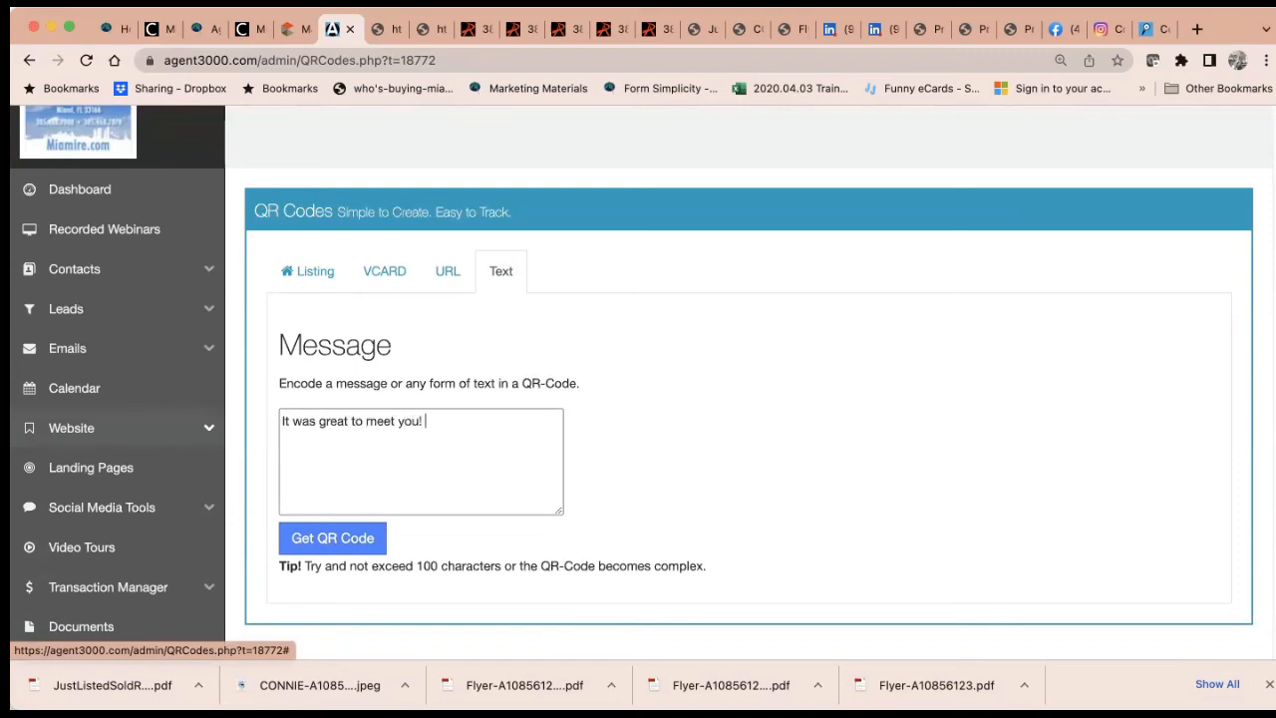
{"action": "type", "text": "Call for assisnt"}
{"action": "key", "text": "BackSpace"}
{"action": "key", "text": "BackSpace"}
{"action": "key", "text": "BackSpace"}
{"action": "type", "text": "stance"}
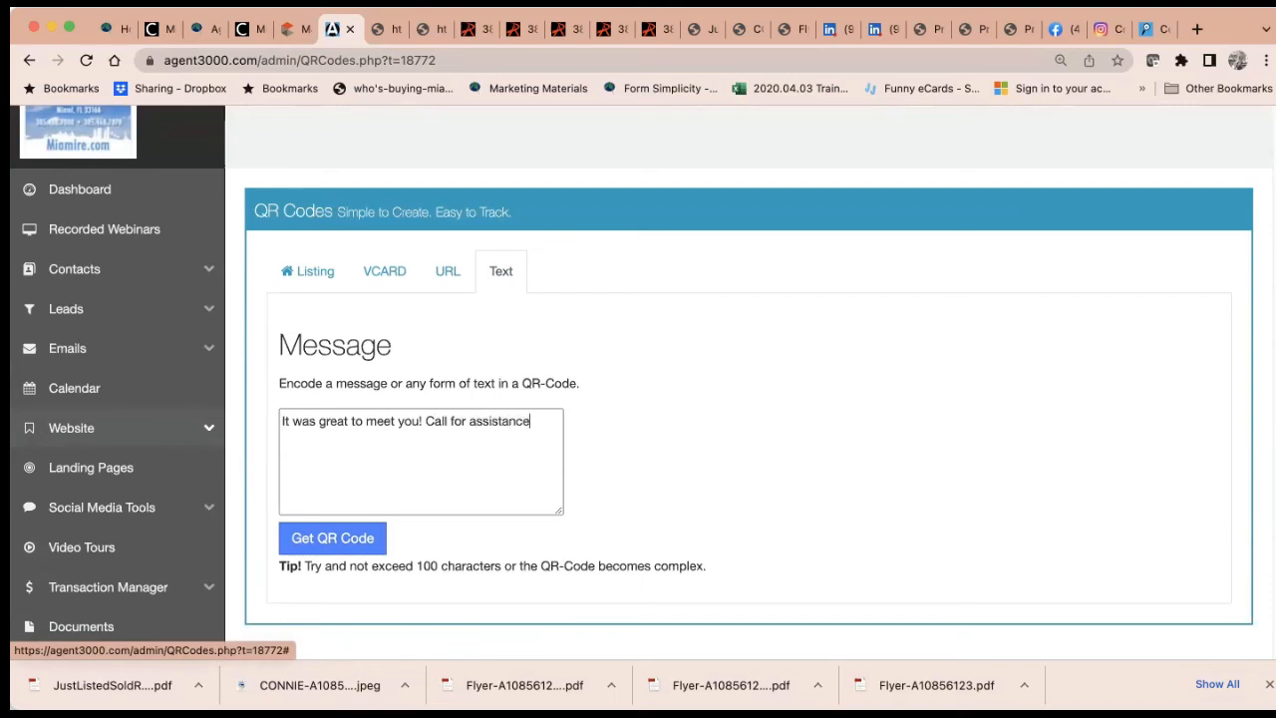
Generate the text-message QR code and scroll down to review it
{"action": "left_click", "coordinate": [334, 543]}
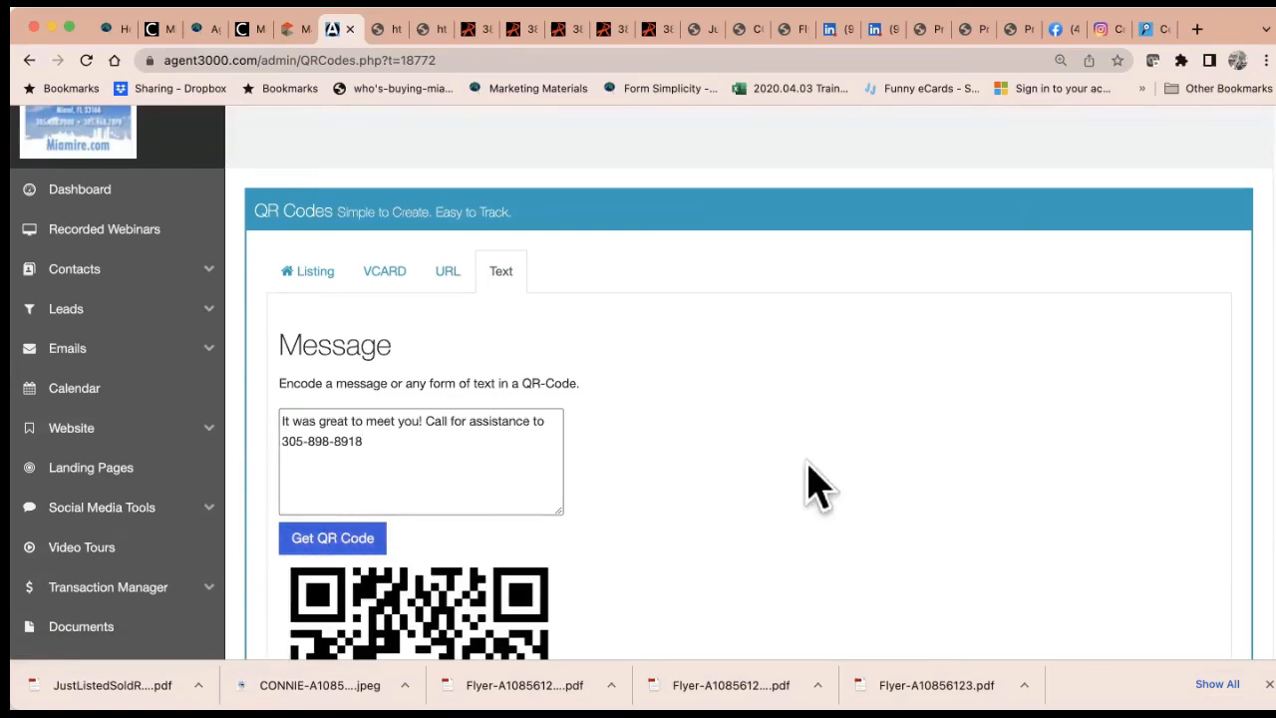
{"action": "scroll", "coordinate": [808, 466], "scroll_direction": "down", "scroll_amount": 5}
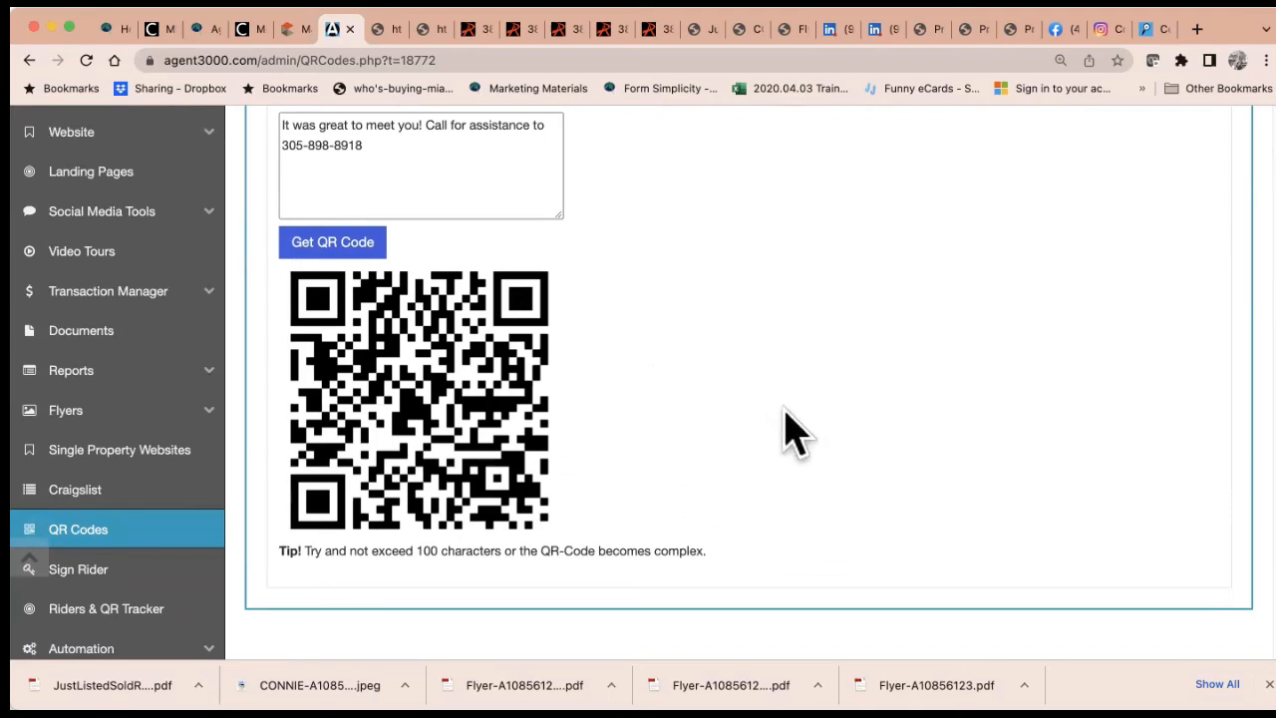
{"action": "scroll", "coordinate": [783, 432], "scroll_direction": "down", "scroll_amount": 3}
{"action": "scroll", "coordinate": [784, 432], "scroll_direction": "up", "scroll_amount": 6}
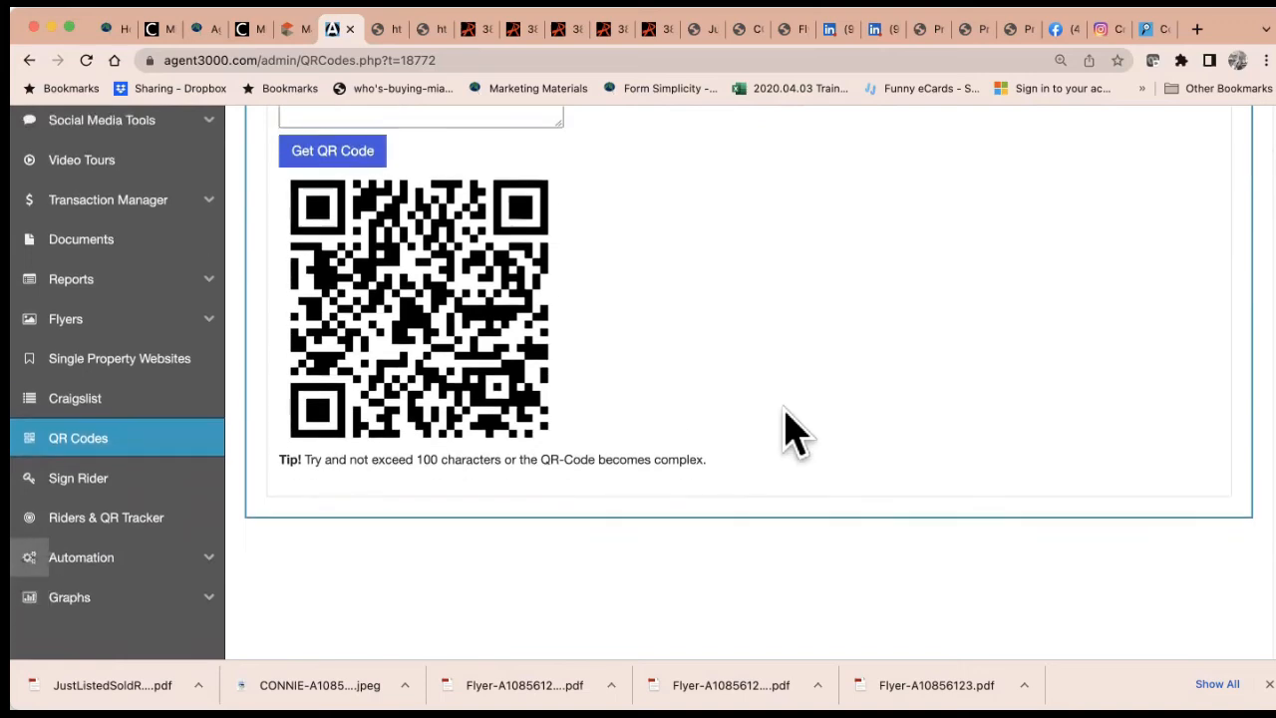
{"action": "scroll", "coordinate": [792, 433], "scroll_direction": "up", "scroll_amount": 1}
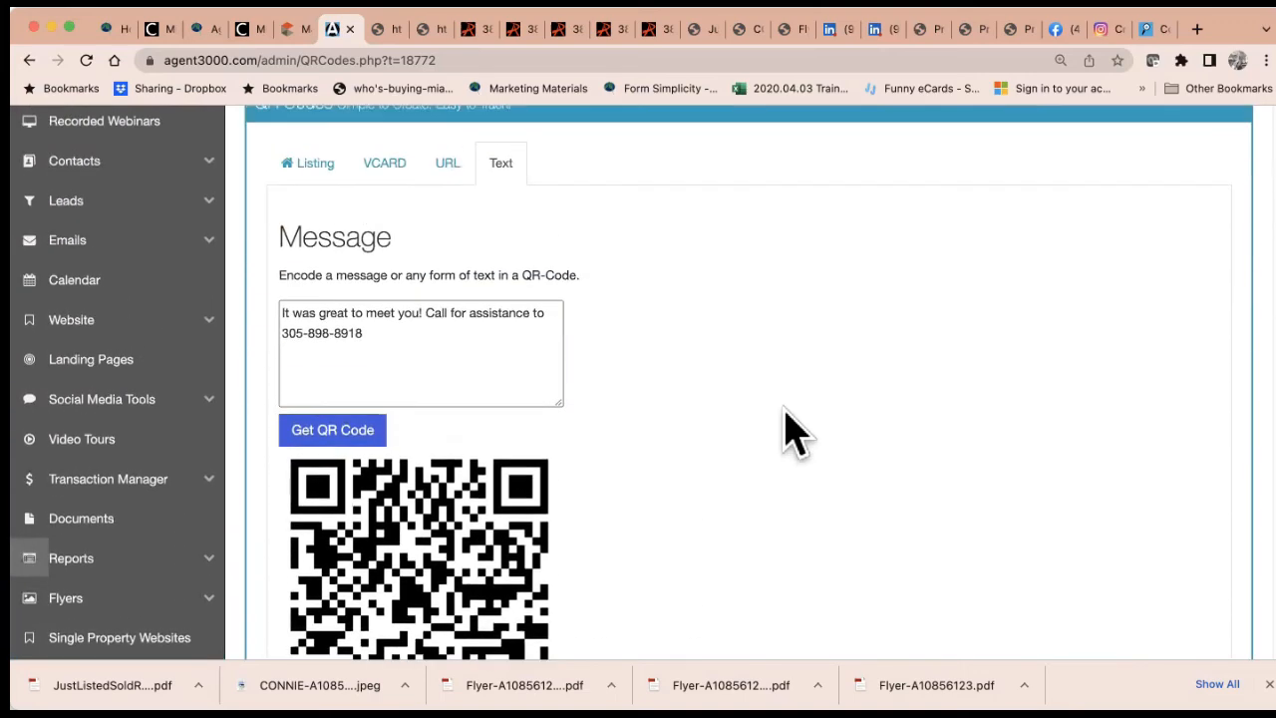
{"action": "scroll", "coordinate": [785, 411], "scroll_direction": "up", "scroll_amount": 2}
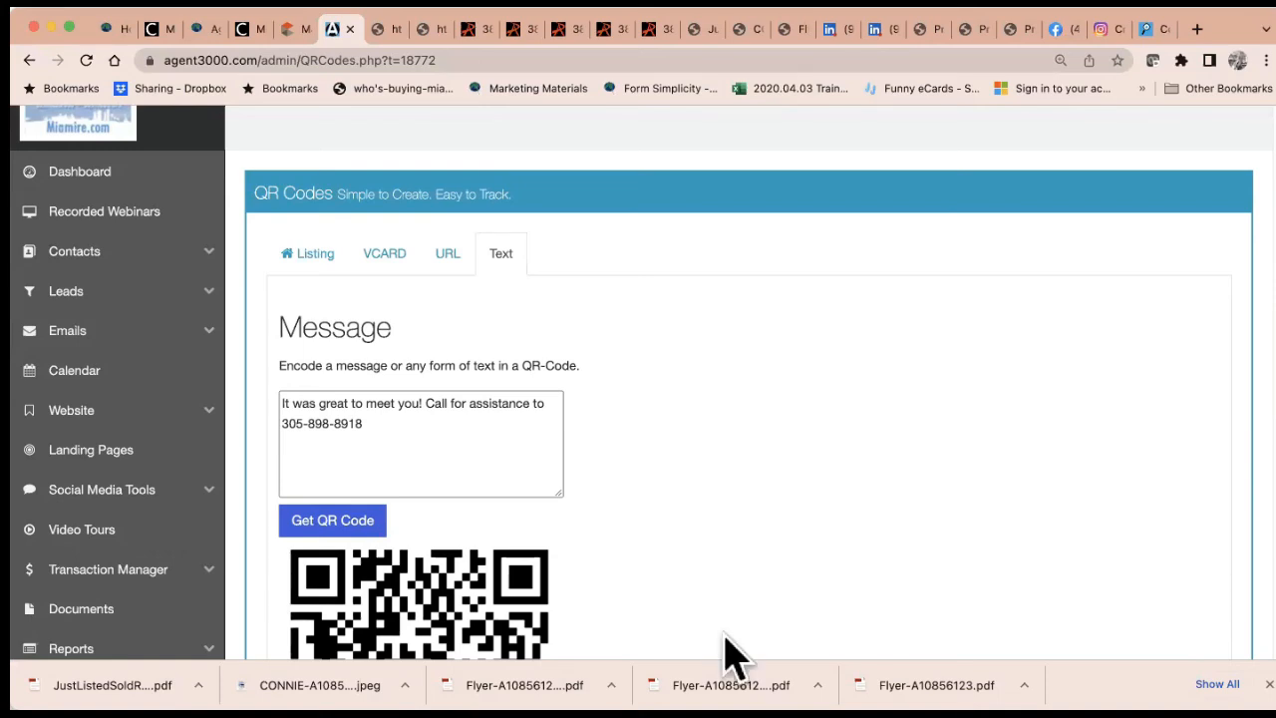
{"action": "scroll", "coordinate": [163, 485], "scroll_direction": "down", "scroll_amount": 3}
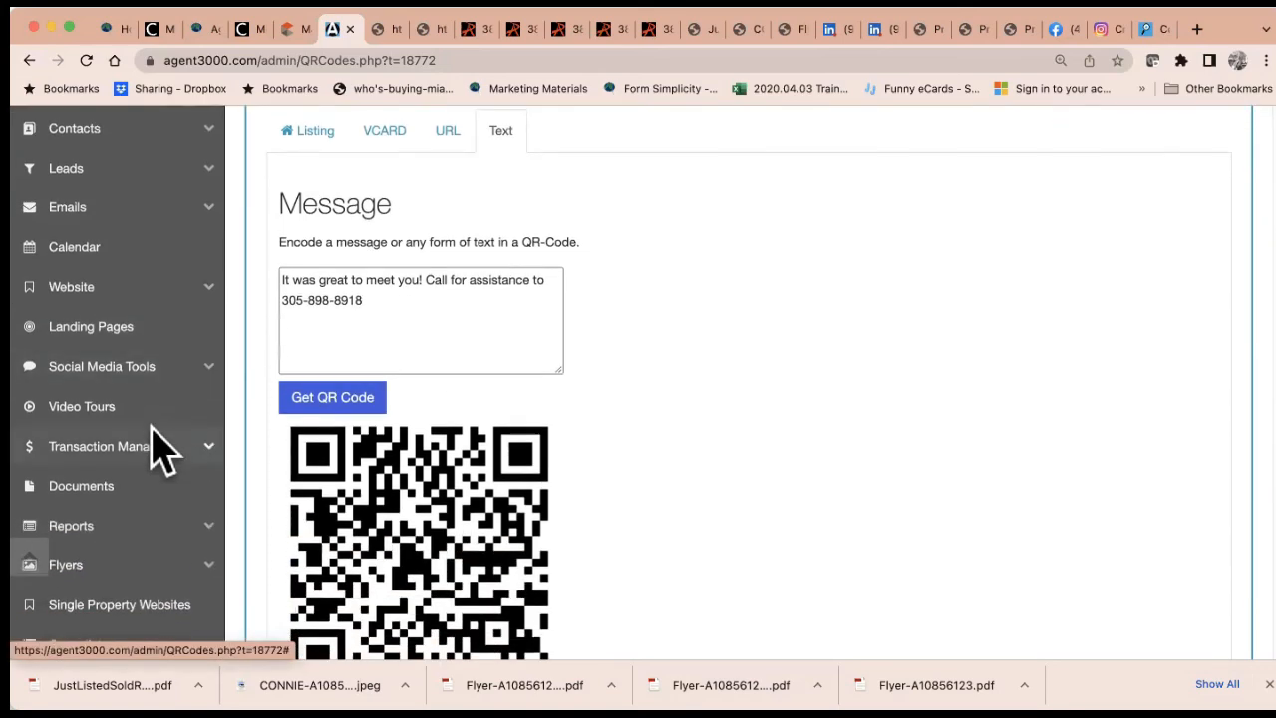
Open Landing Pages from the Social Media Tools section of the sidebar
{"action": "left_click", "coordinate": [156, 379]}
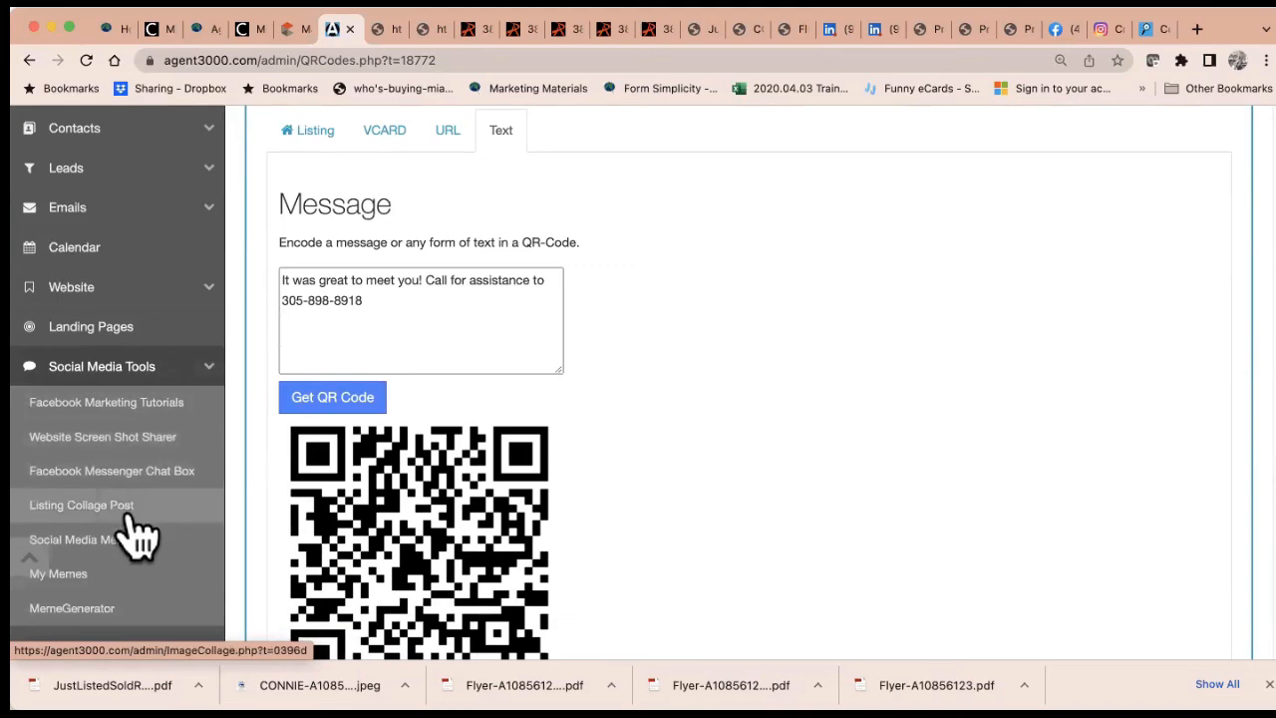
{"action": "left_click", "coordinate": [149, 323]}
{"action": "scroll", "coordinate": [154, 538], "scroll_direction": "down", "scroll_amount": 3}
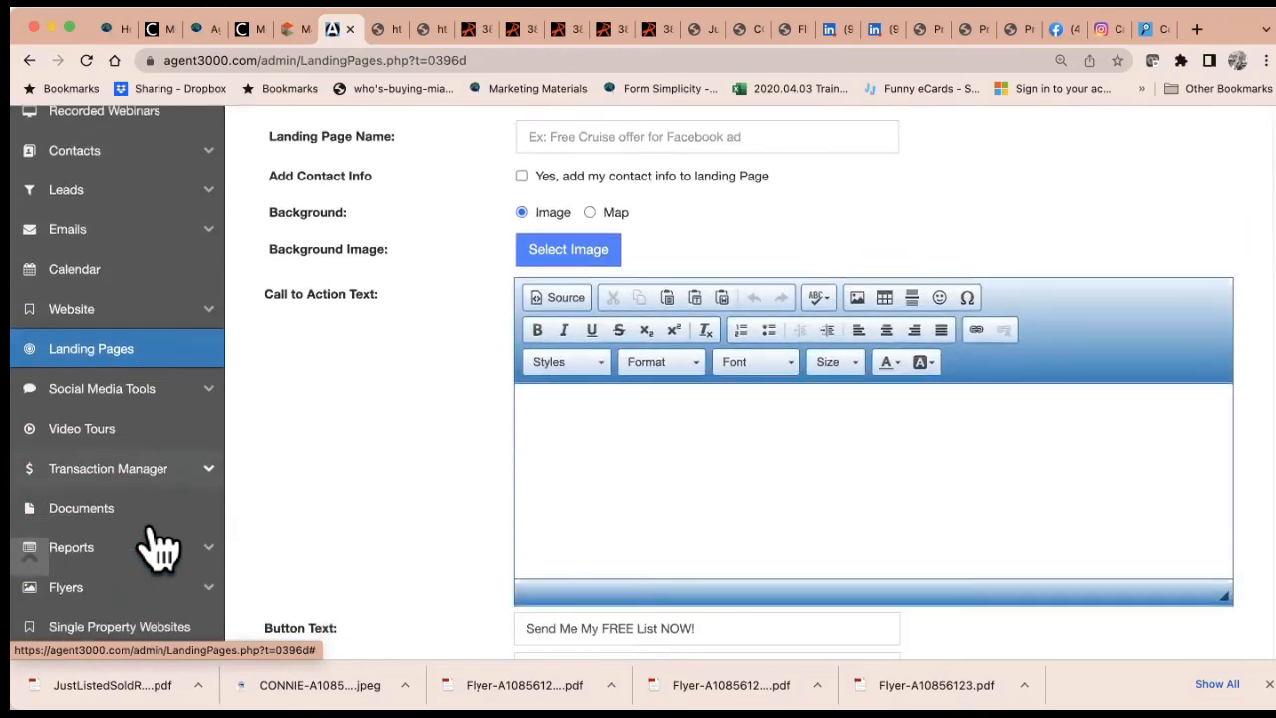
{"action": "scroll", "coordinate": [157, 546], "scroll_direction": "down", "scroll_amount": 2}
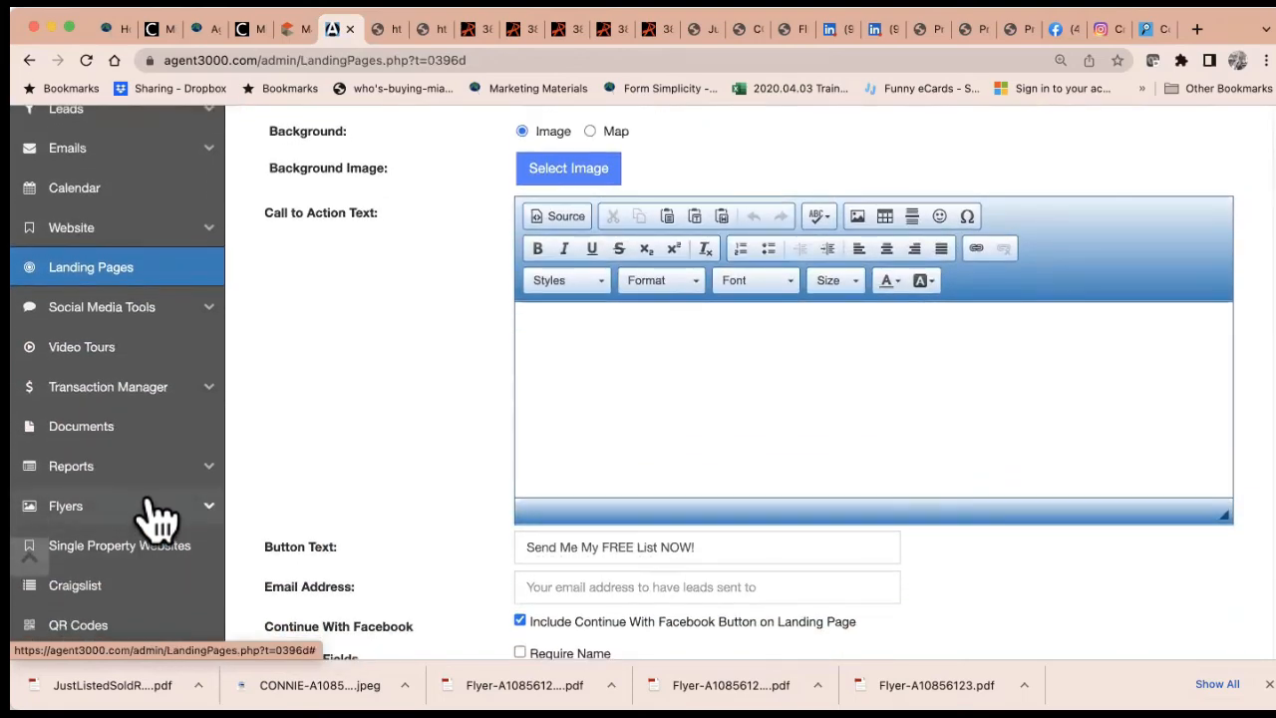
Expand the Flyers list, browse the flyer types, and return to the top of the page
{"action": "left_click", "coordinate": [158, 513]}
{"action": "scroll", "coordinate": [157, 516], "scroll_direction": "down", "scroll_amount": 3}
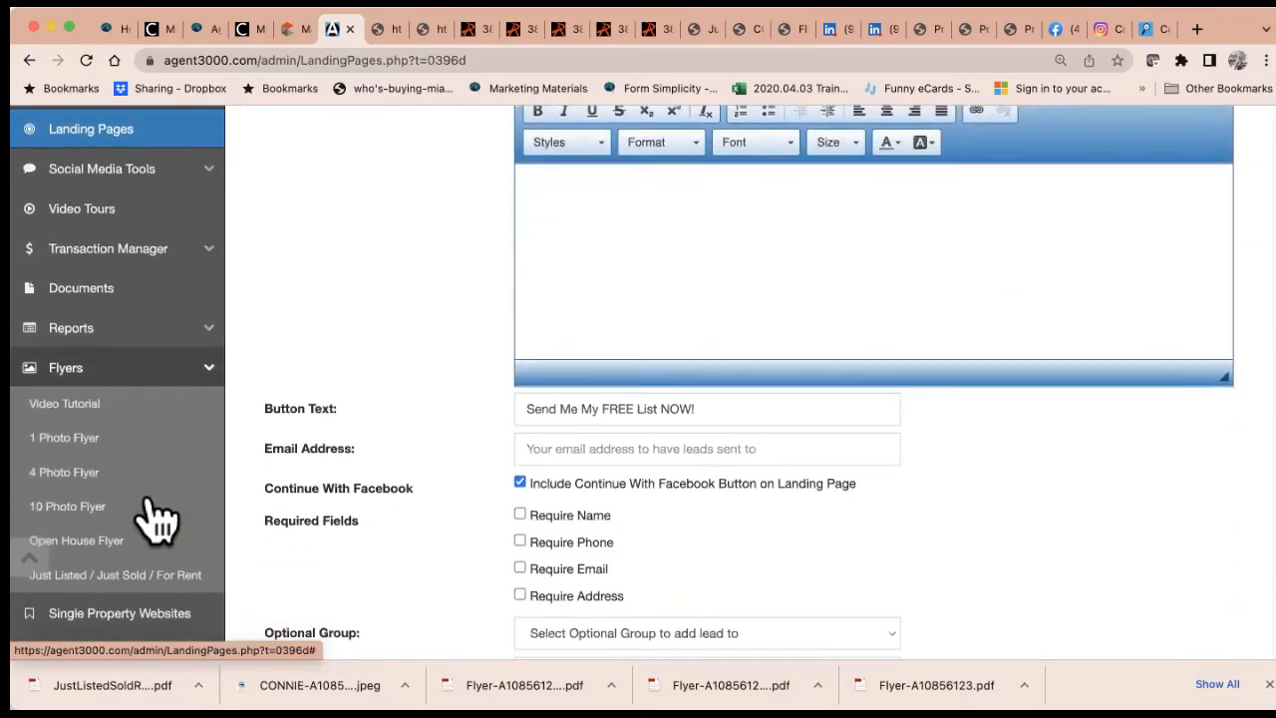
{"action": "scroll", "coordinate": [147, 505], "scroll_direction": "down", "scroll_amount": 1}
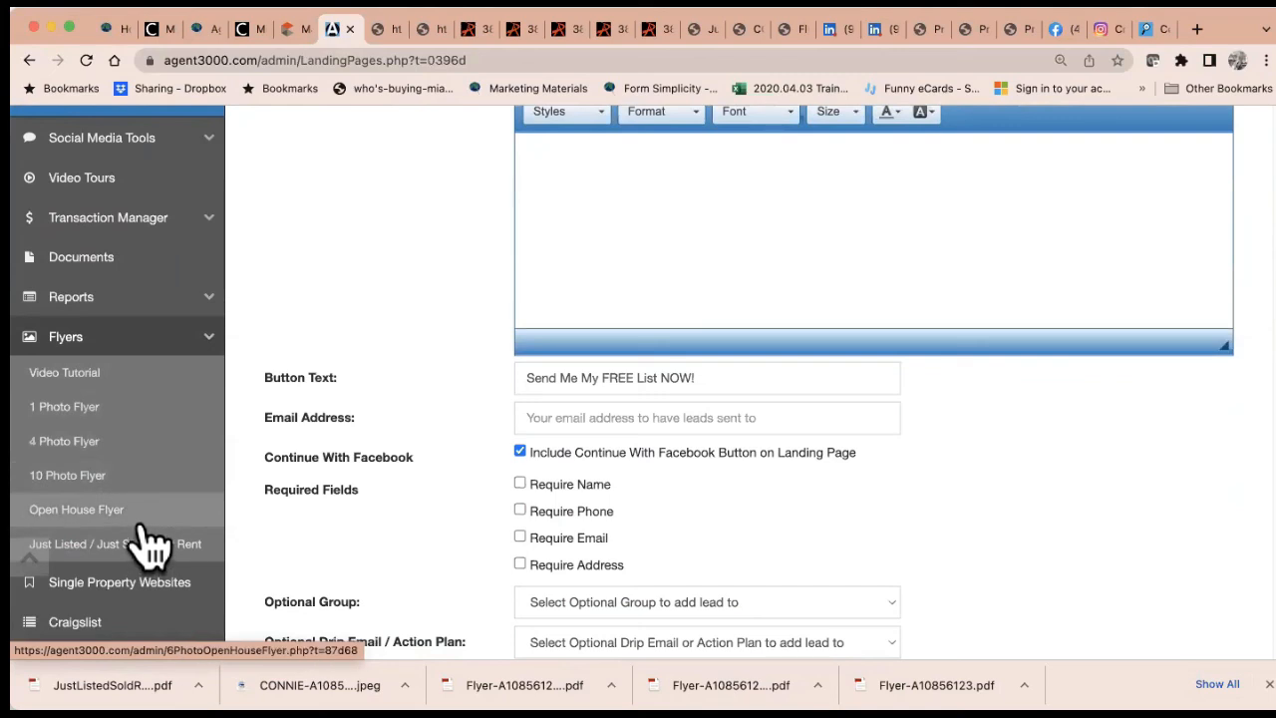
{"action": "scroll", "coordinate": [145, 541], "scroll_direction": "down", "scroll_amount": 3}
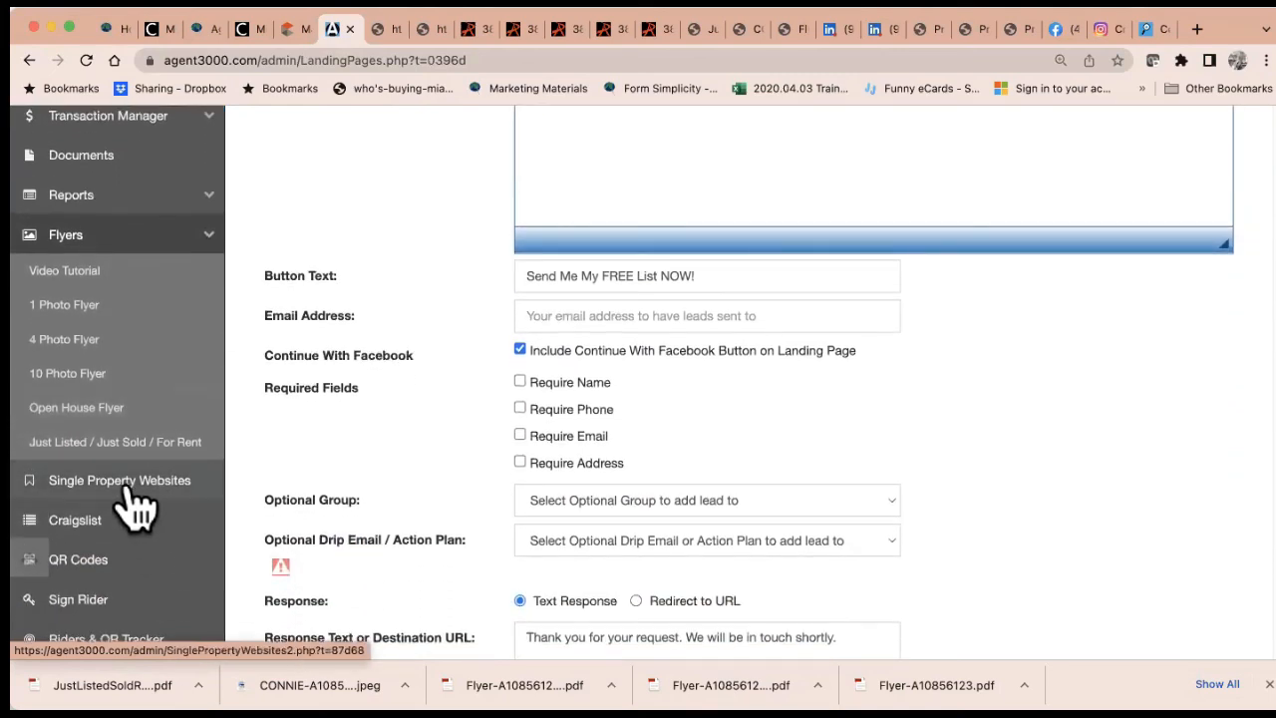
{"action": "scroll", "coordinate": [130, 504], "scroll_direction": "down", "scroll_amount": 2}
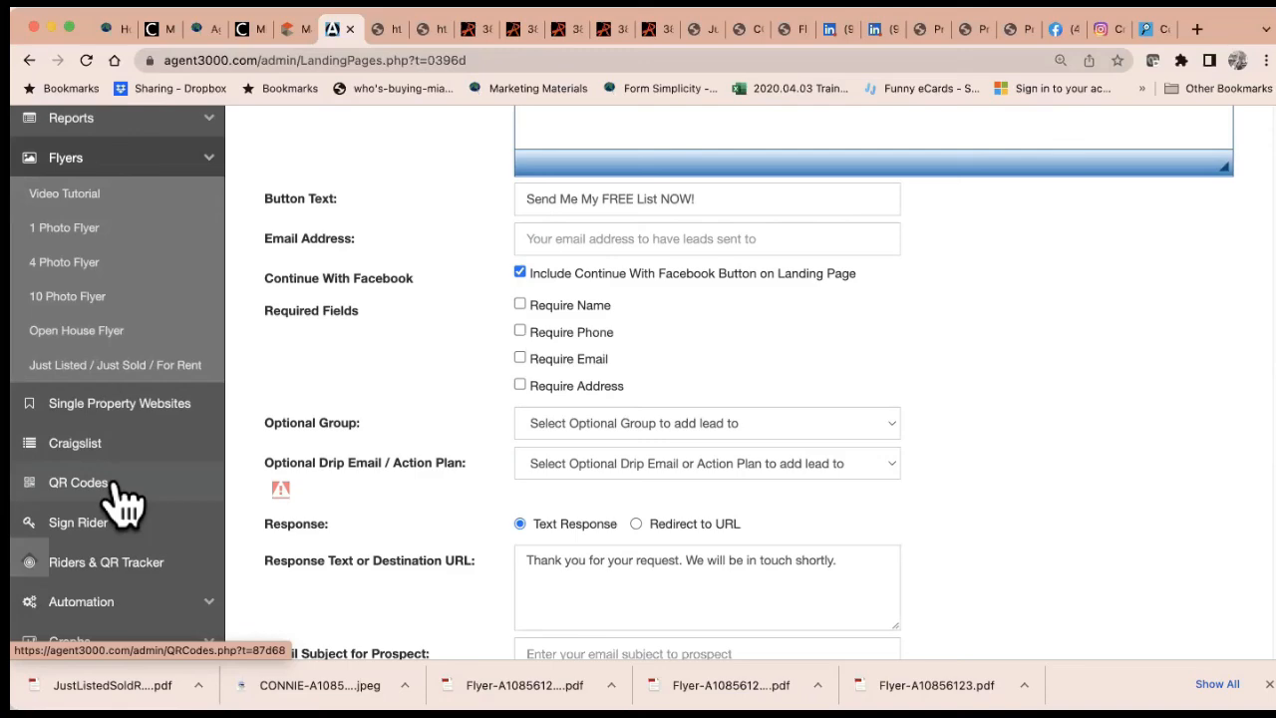
{"action": "scroll", "coordinate": [313, 451], "scroll_direction": "up", "scroll_amount": 10}
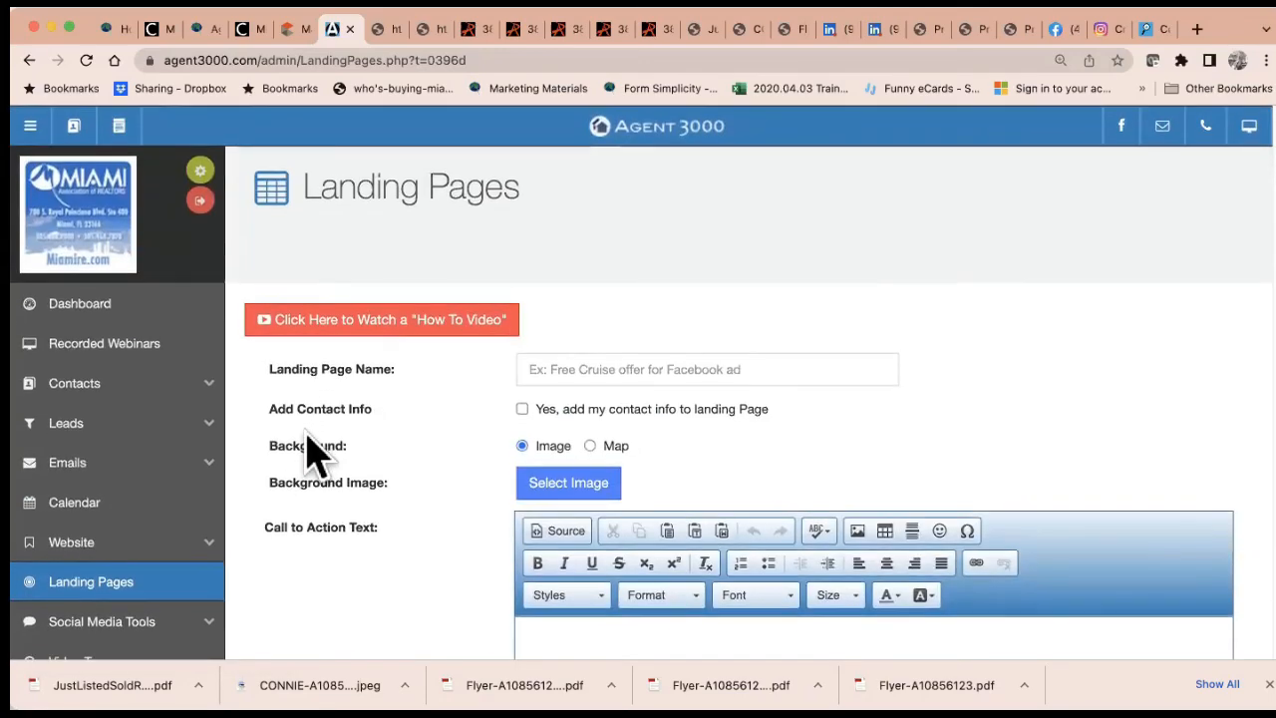